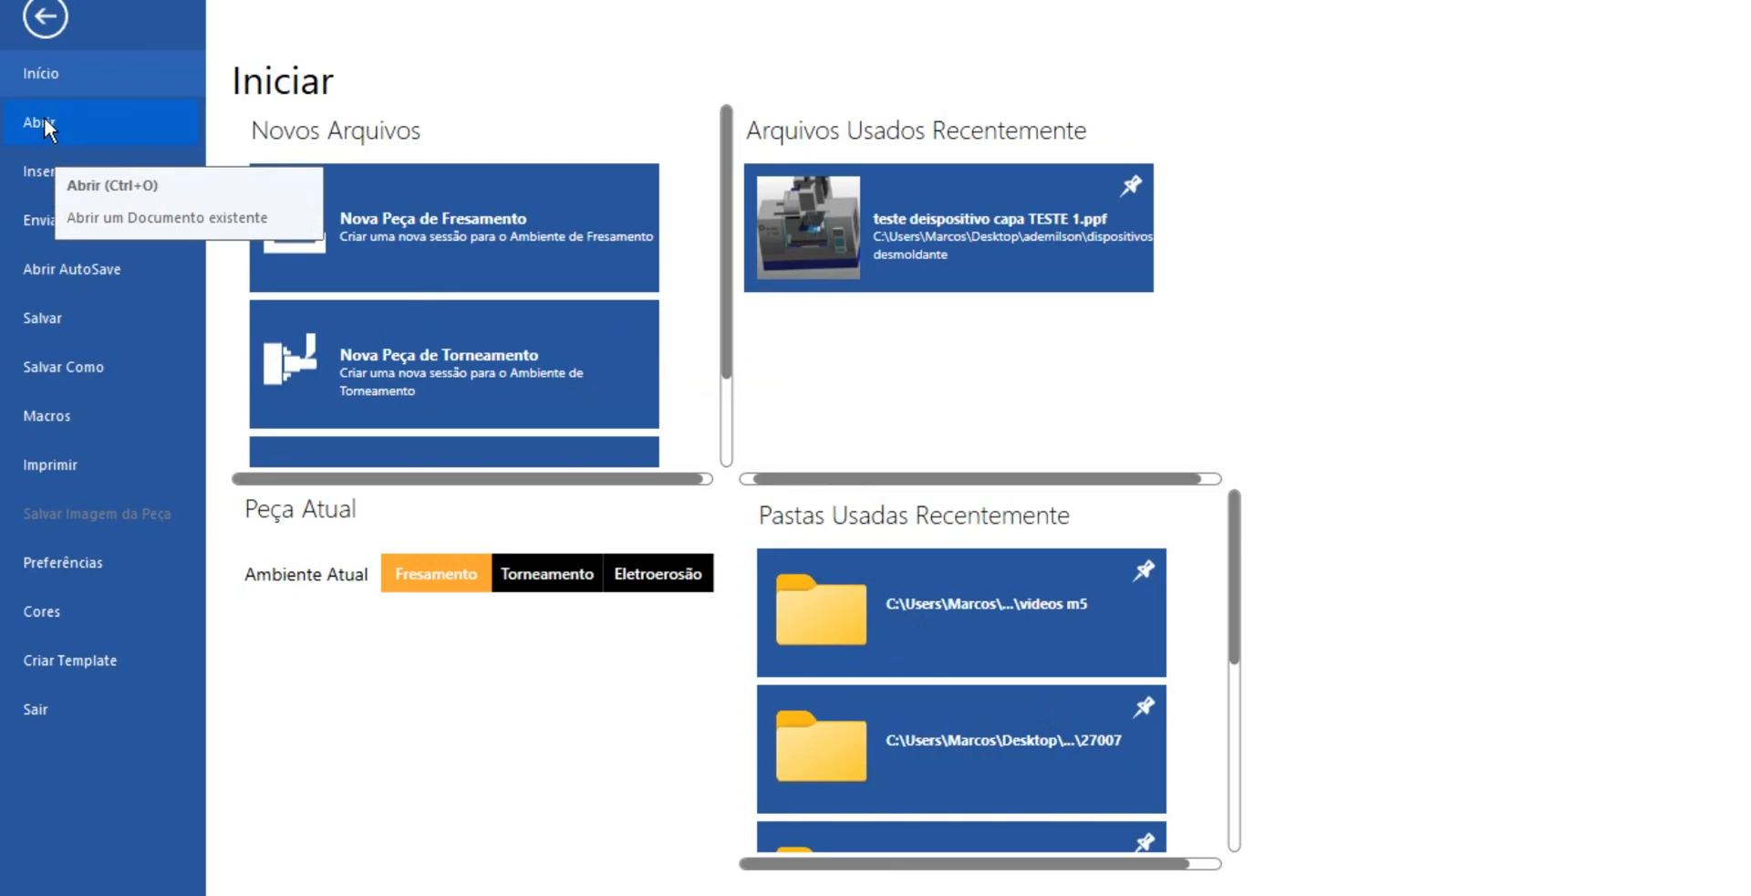
Open the "desbaste" SolidWorks part from the videos m5 folder and show it in the top view
click(45, 119)
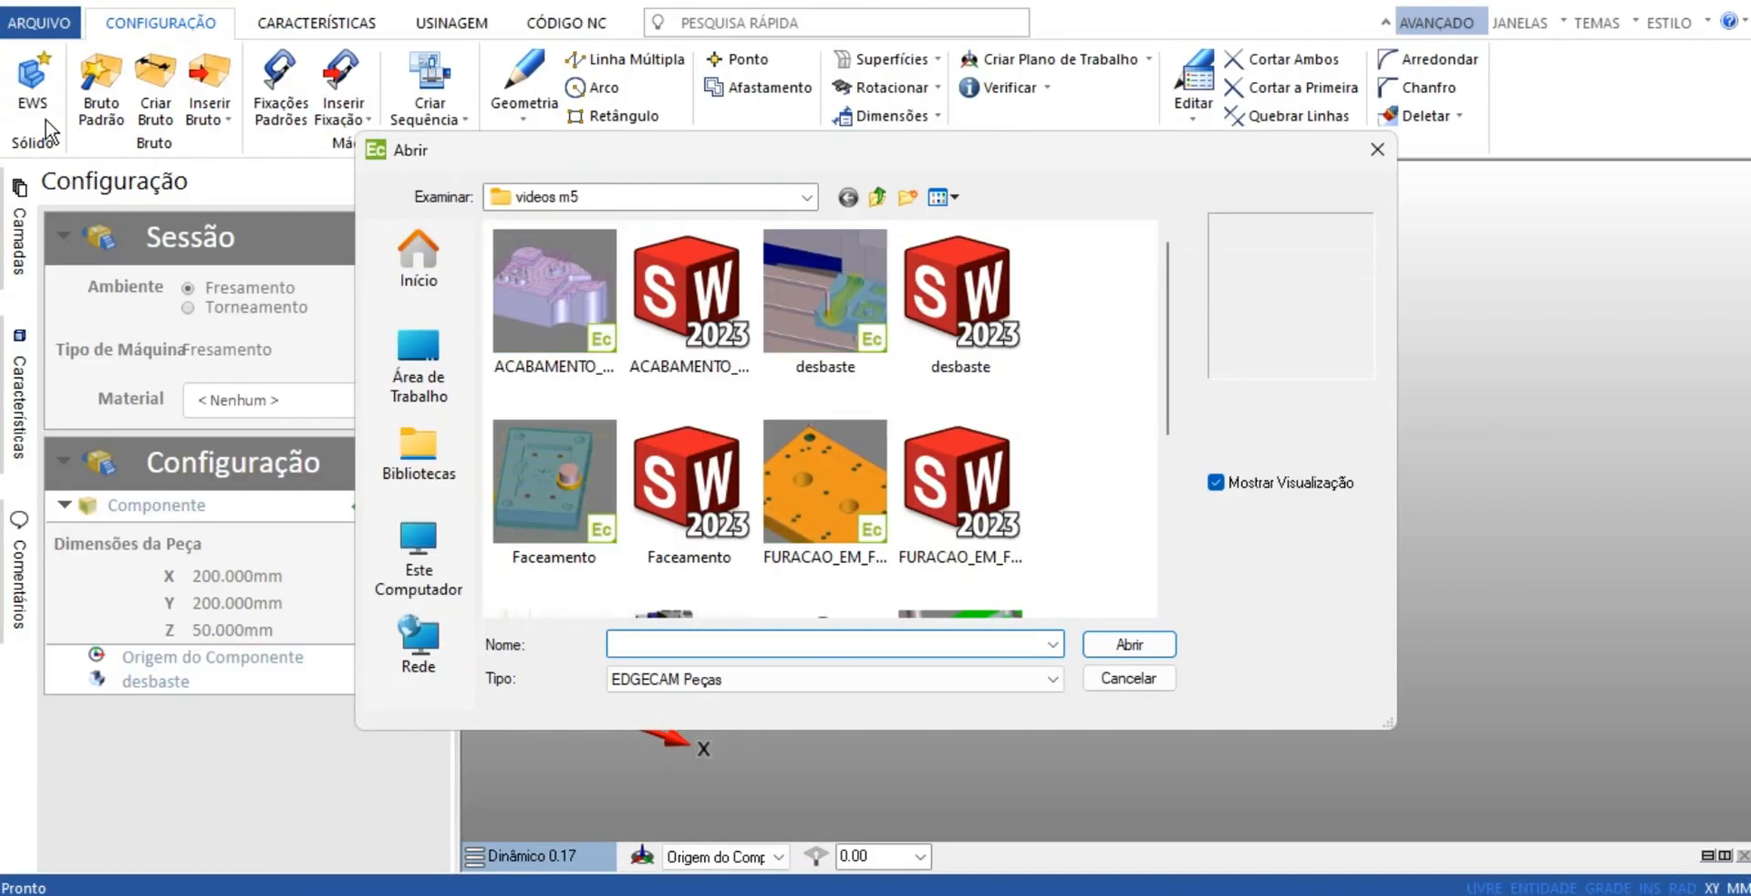
click(961, 301)
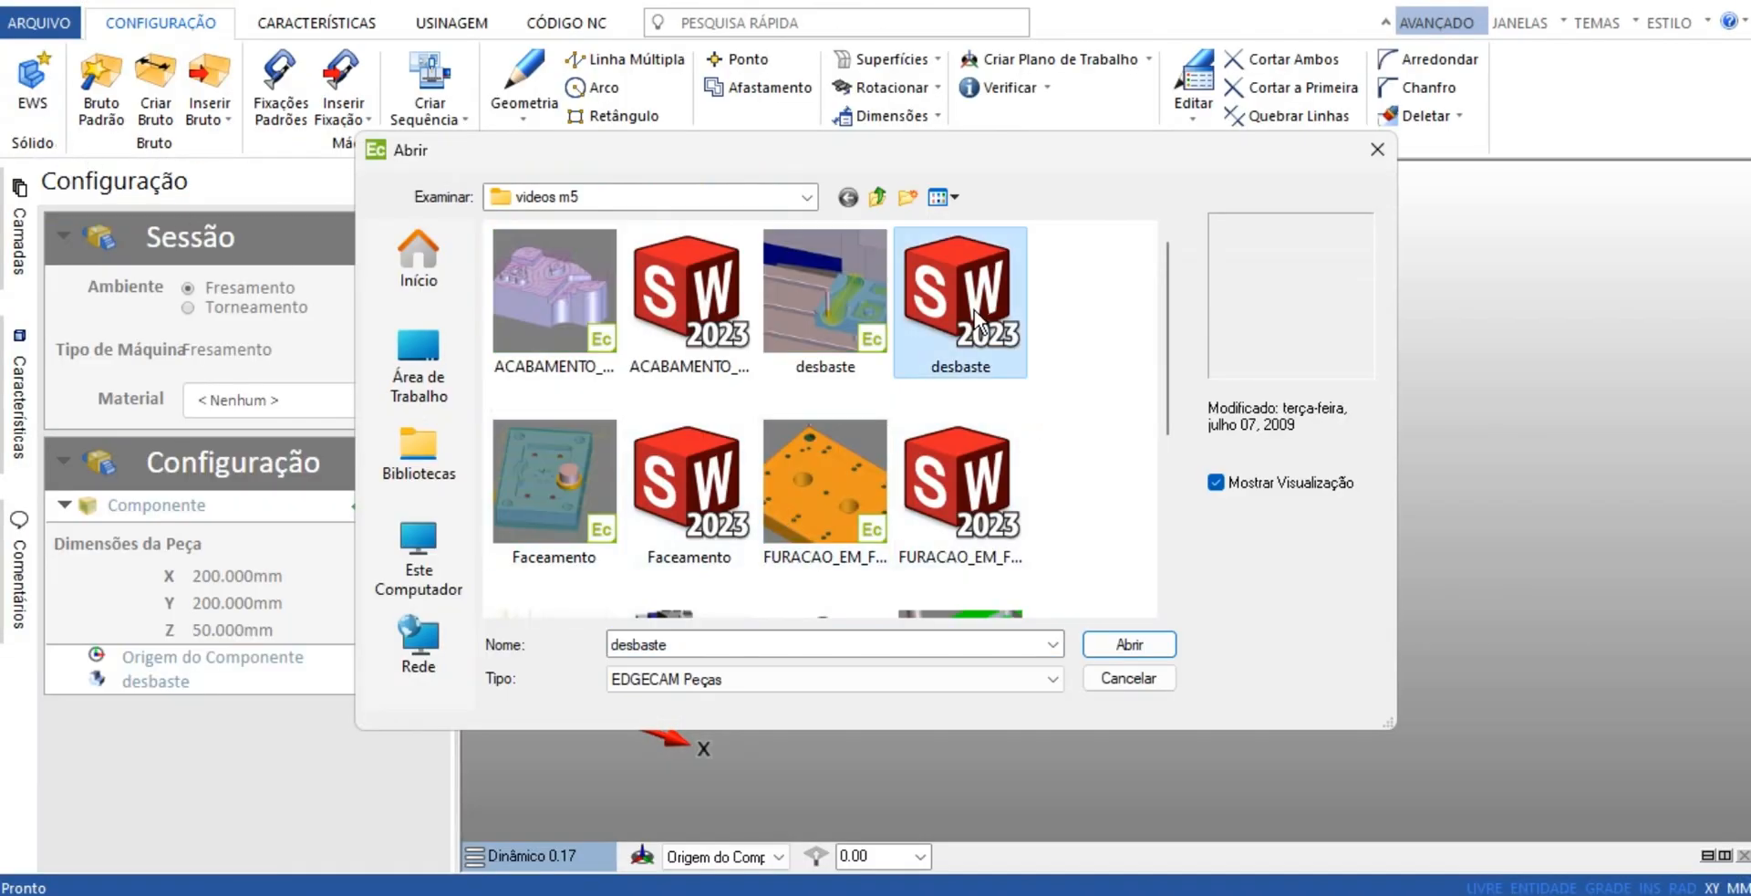
click(1140, 649)
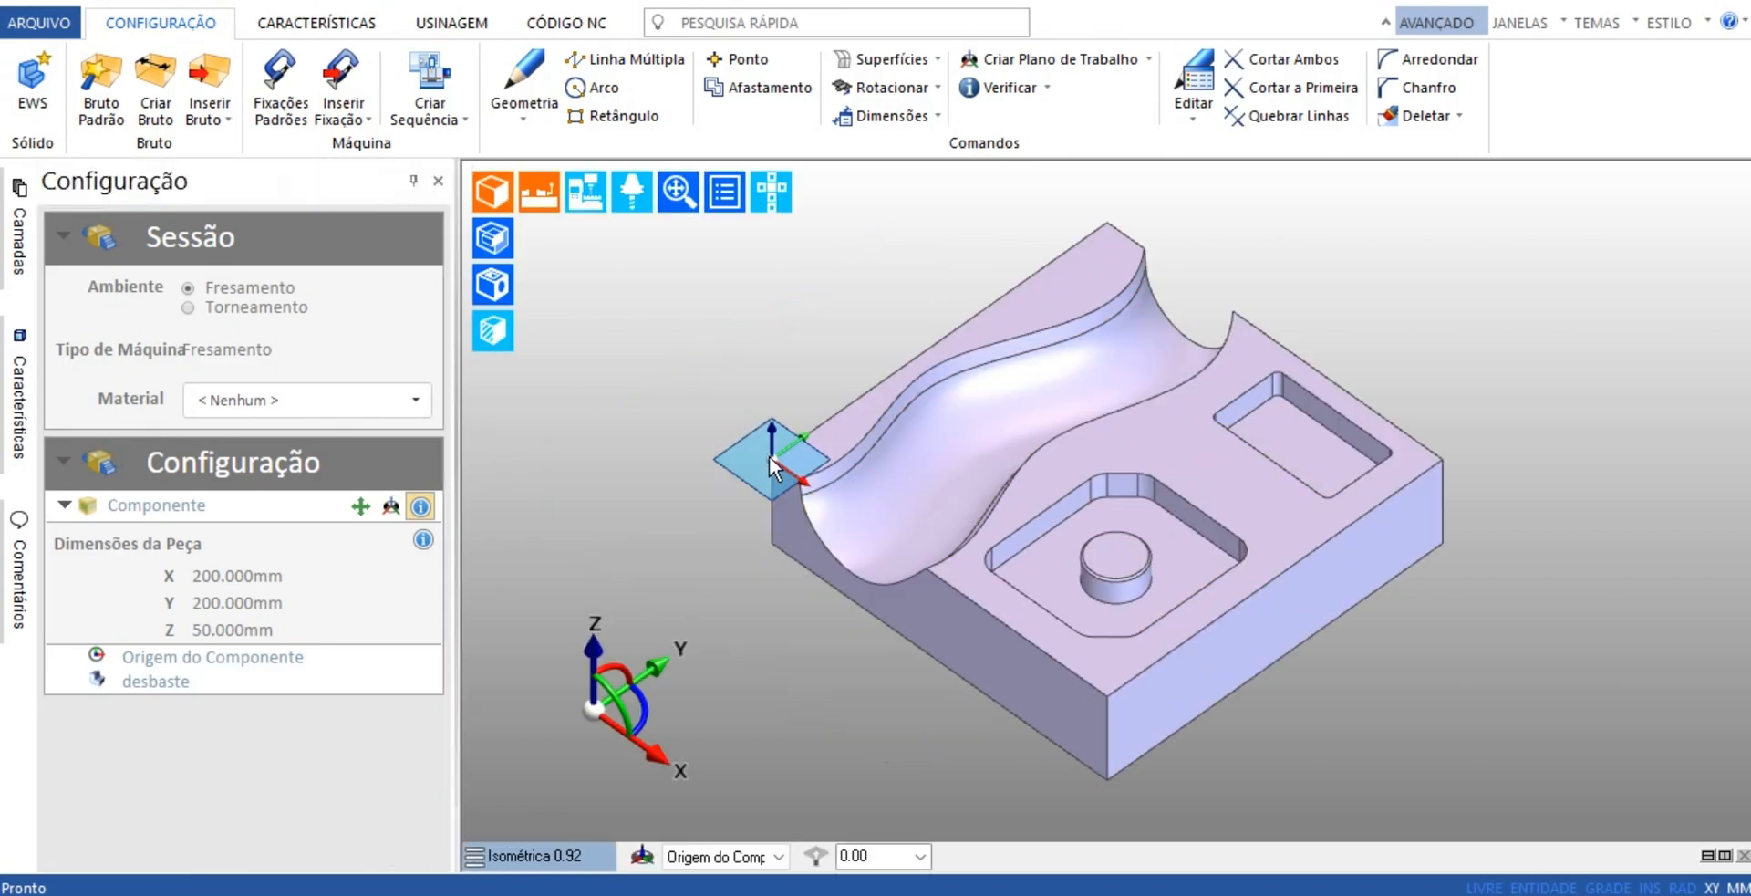
click(562, 855)
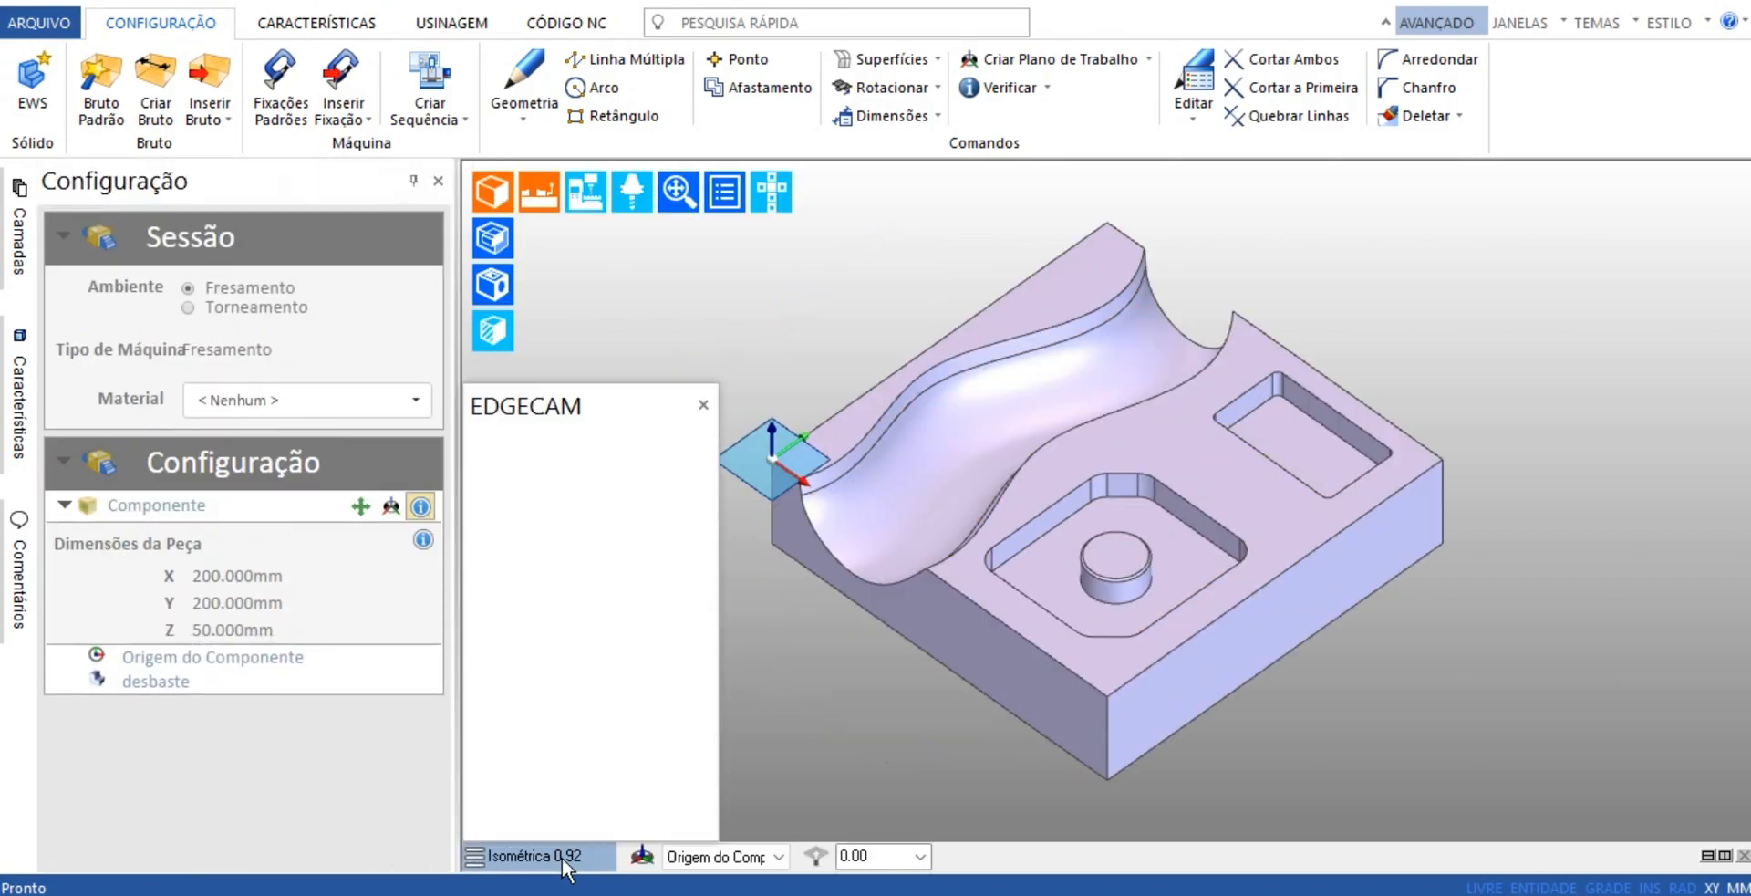
click(574, 792)
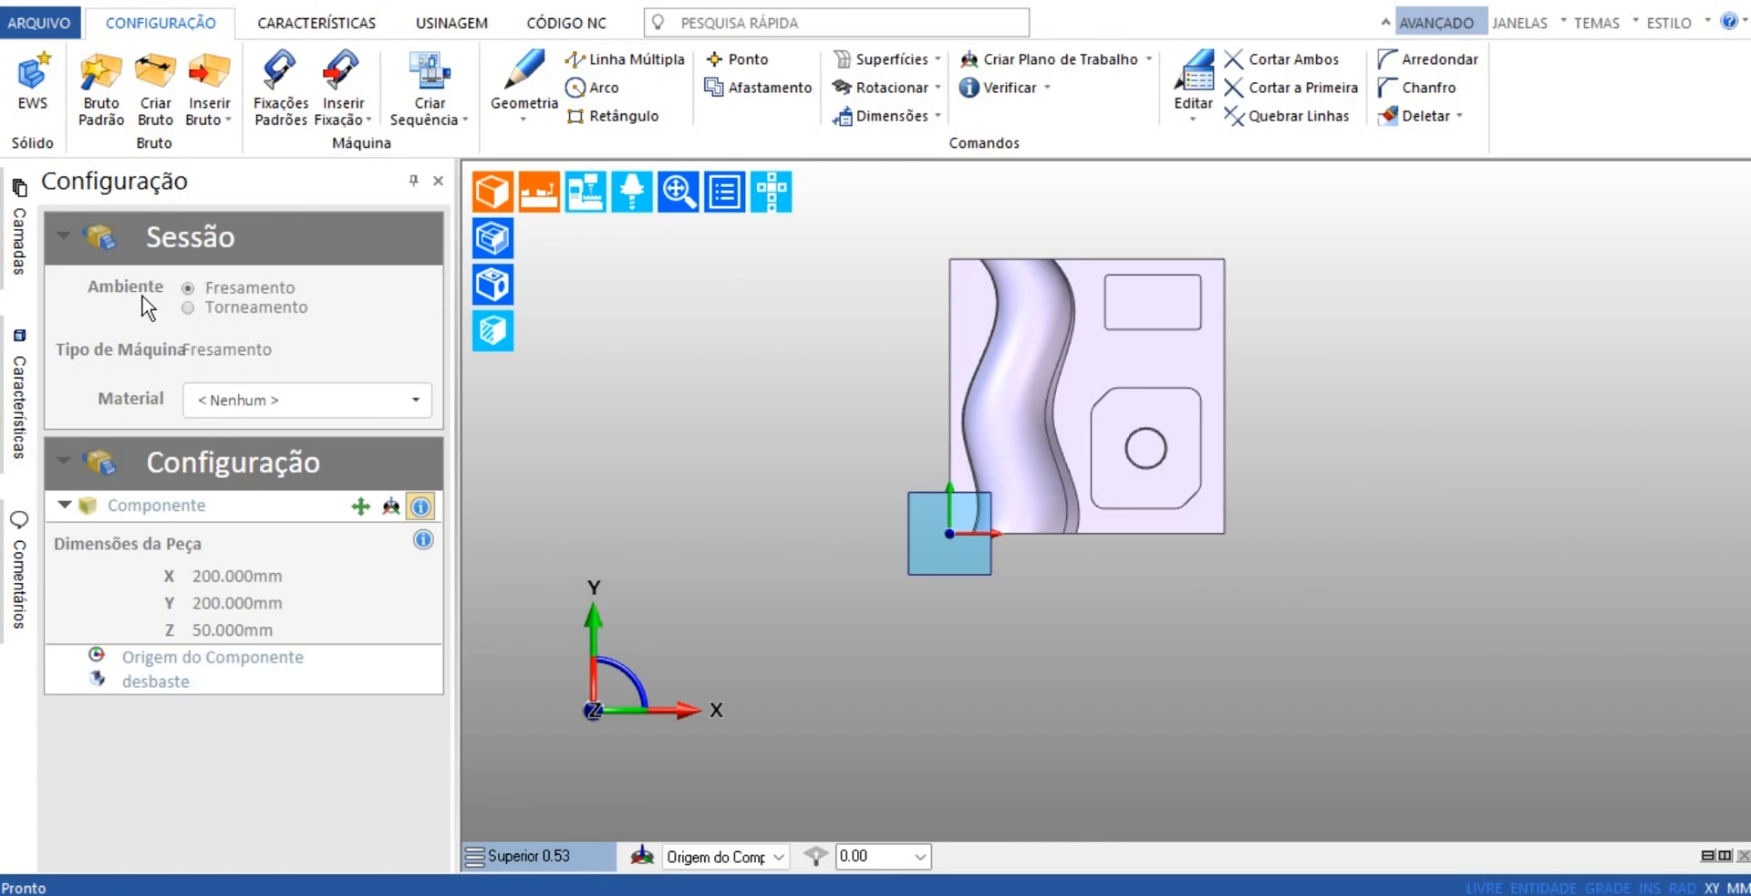
Show the component's origin, position and rotation settings in the configuration
click(362, 508)
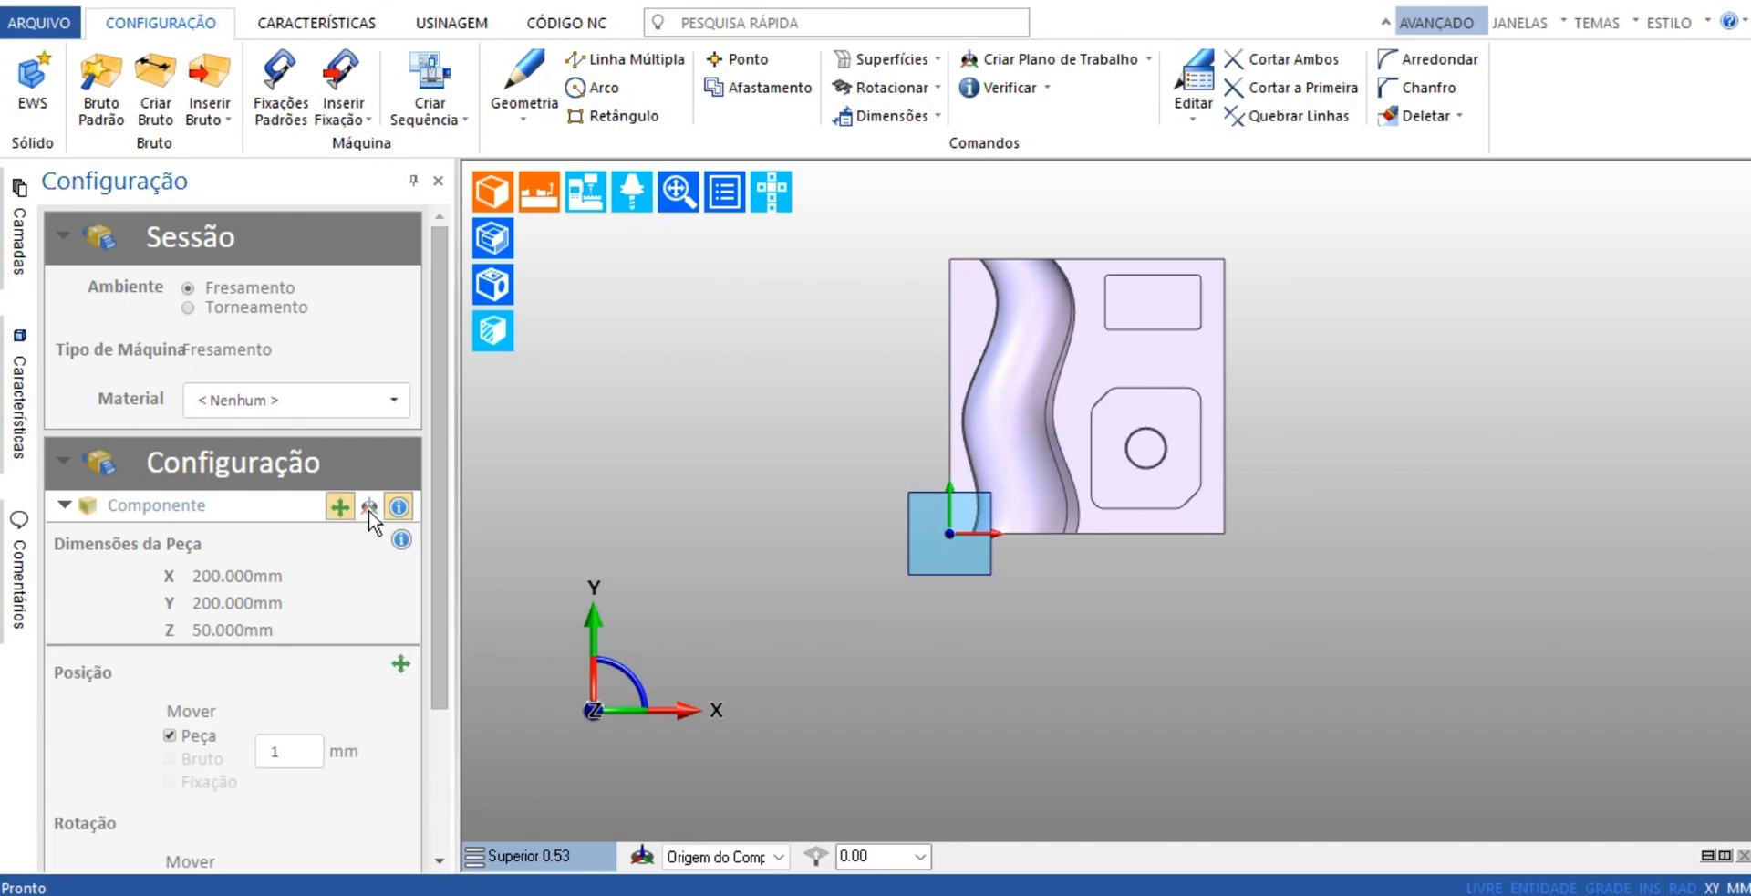
click(369, 511)
drag(441, 467, 449, 723)
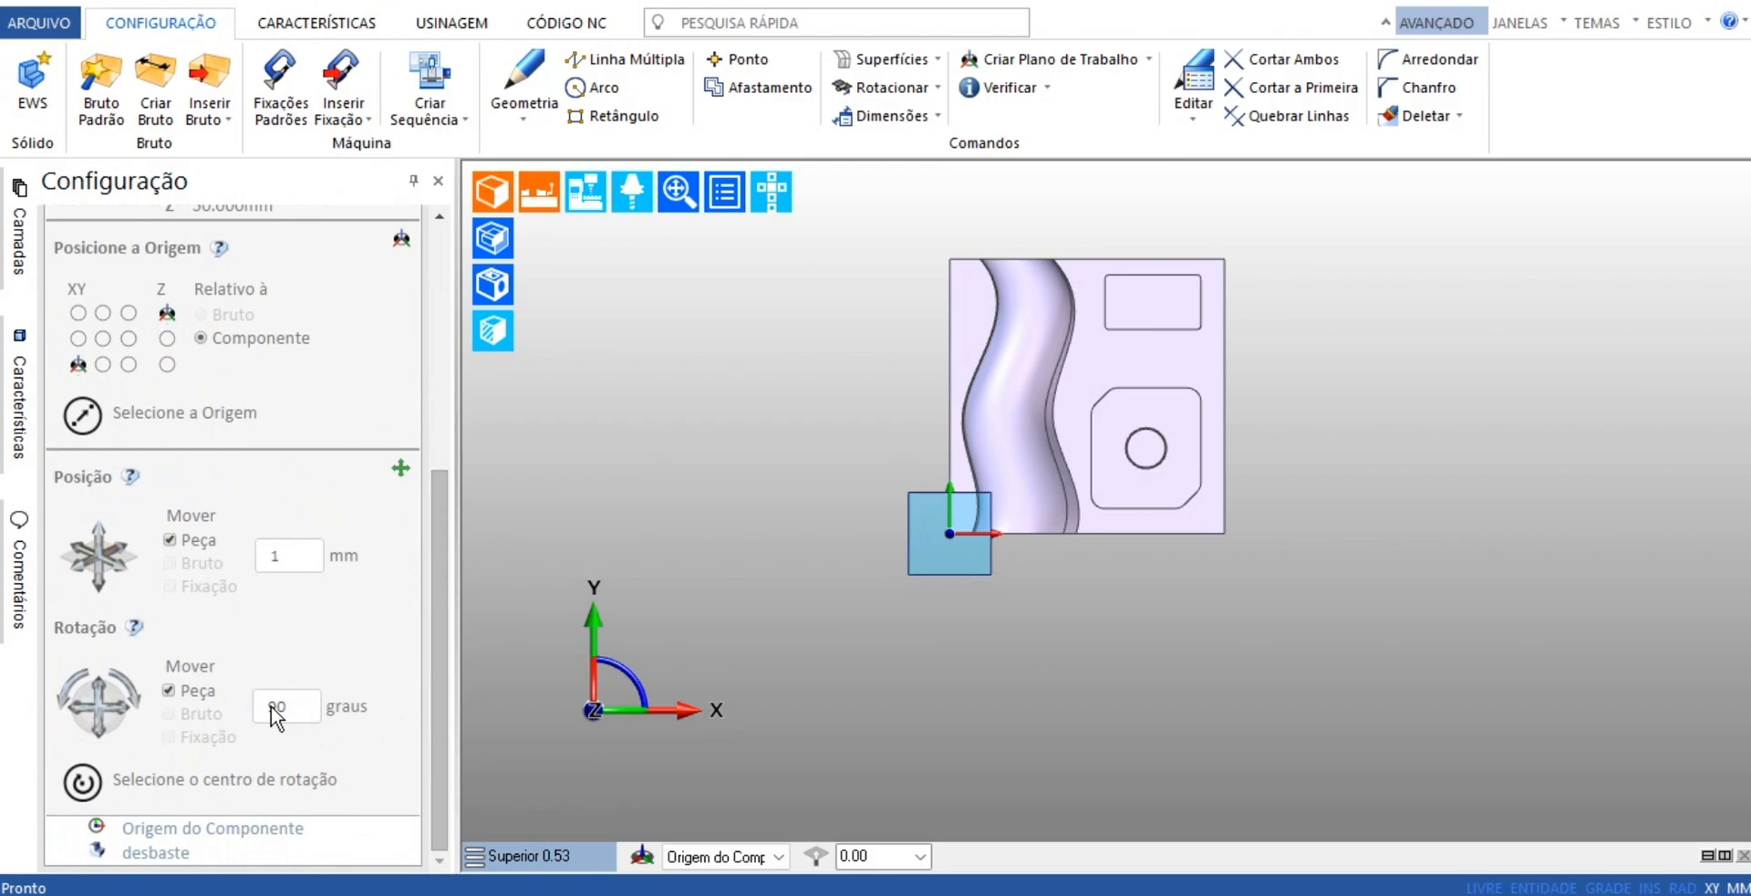
Try rotating the part in 90-degree increments, both in the XY plane and tilted about the Y axis
click(144, 713)
click(144, 712)
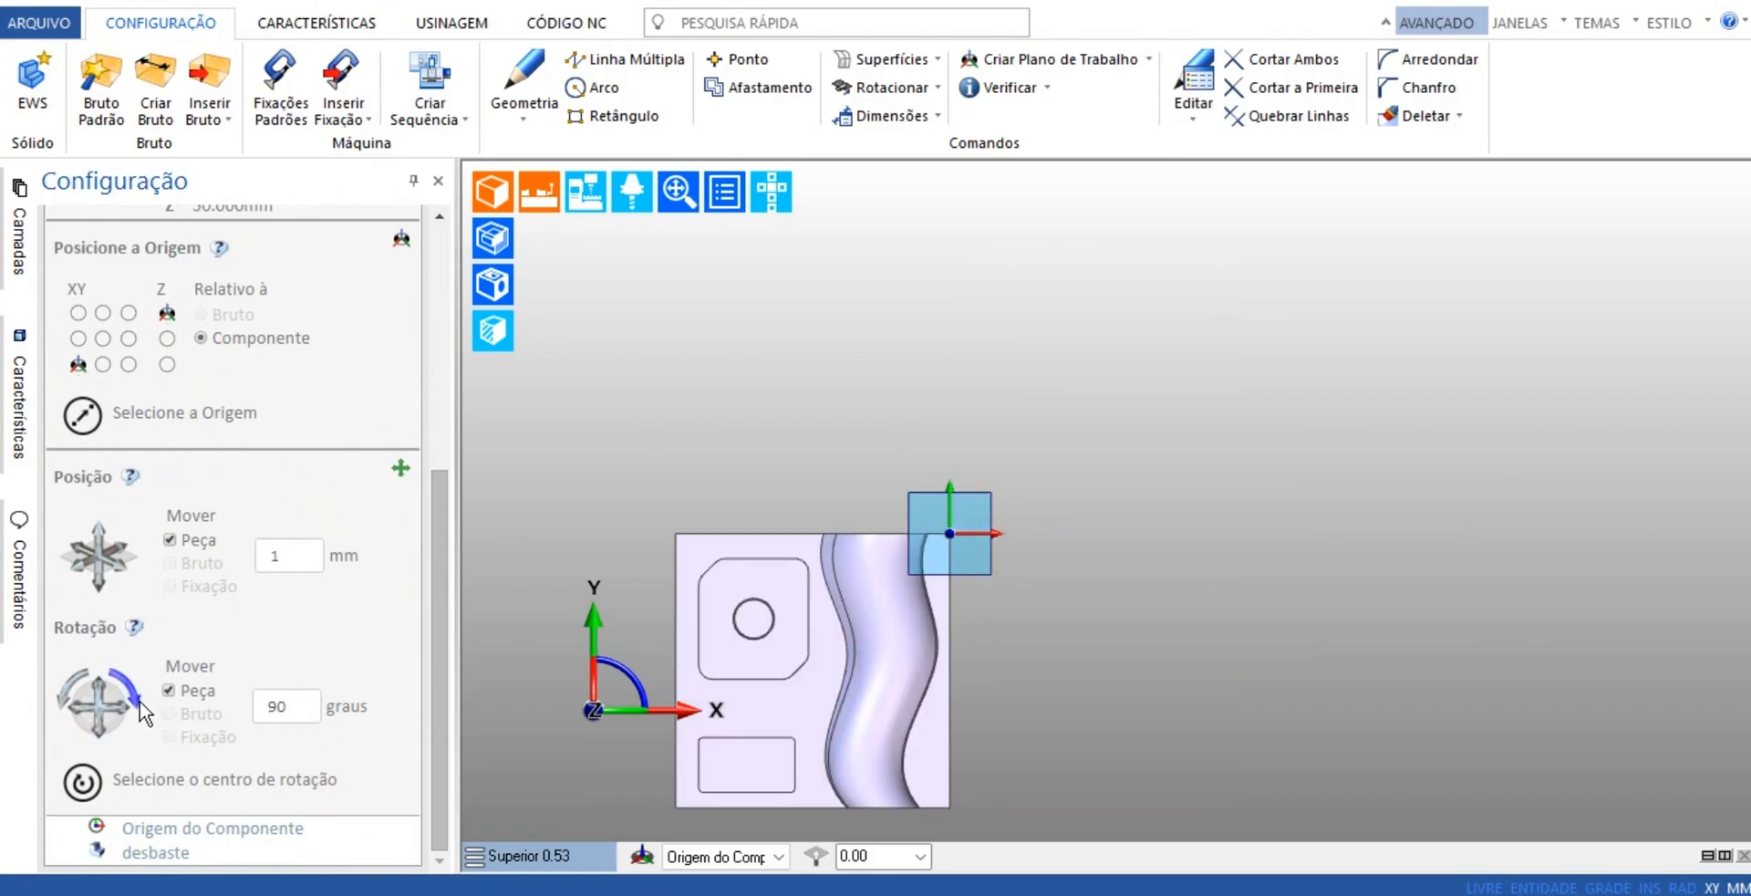
click(143, 712)
click(142, 700)
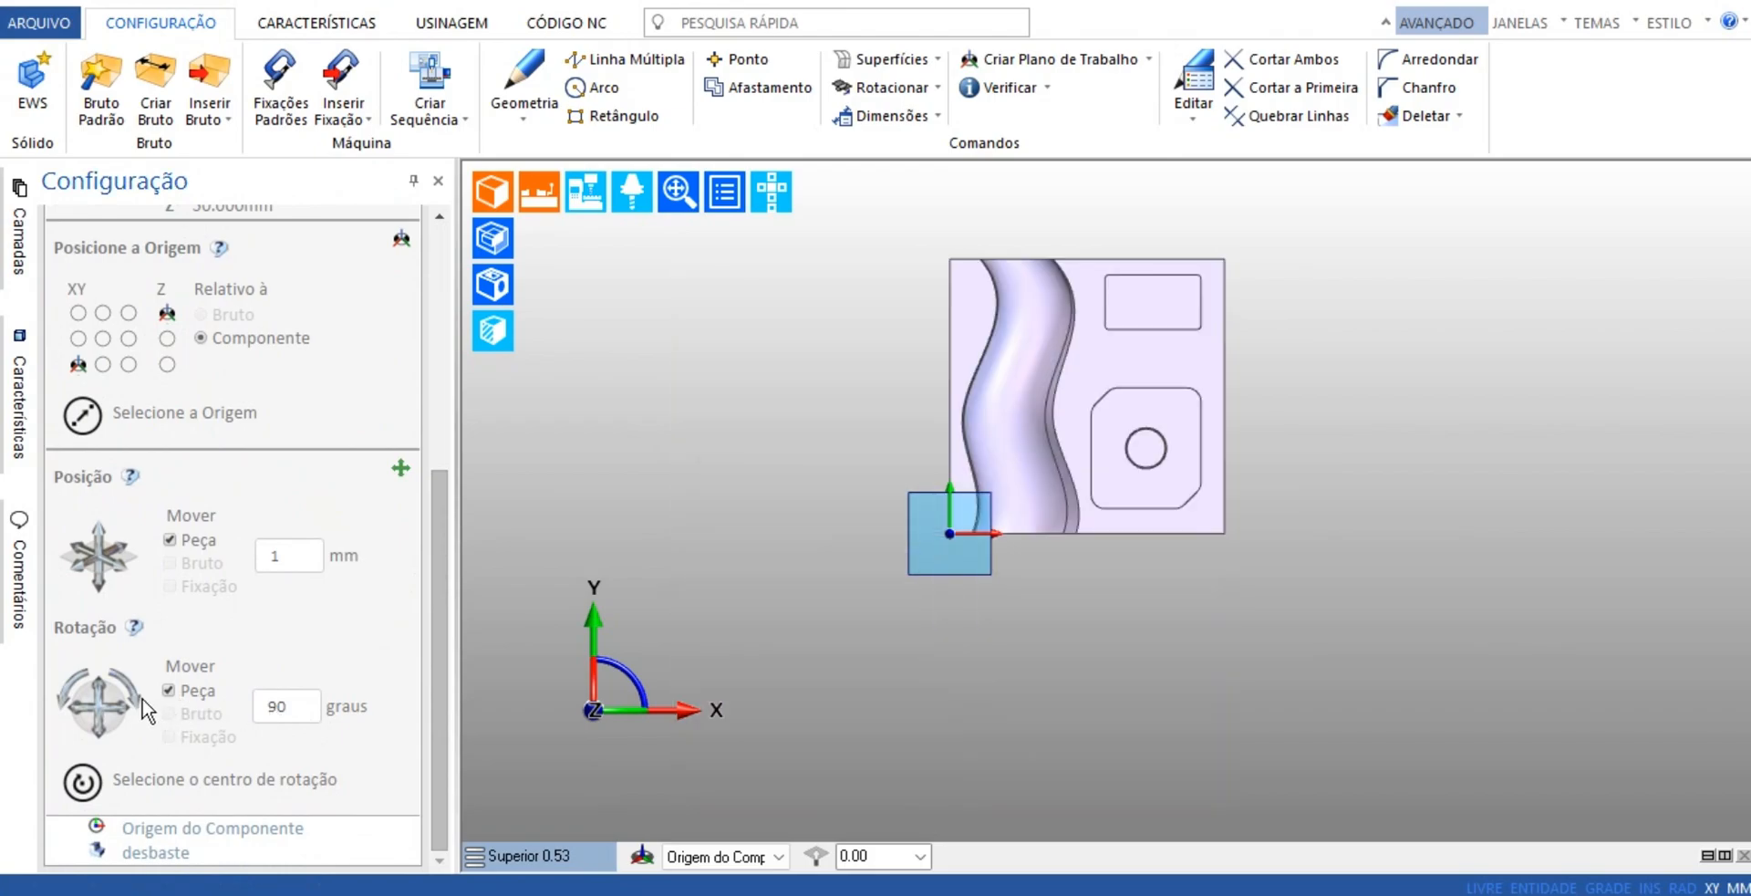
click(79, 704)
click(79, 703)
click(79, 704)
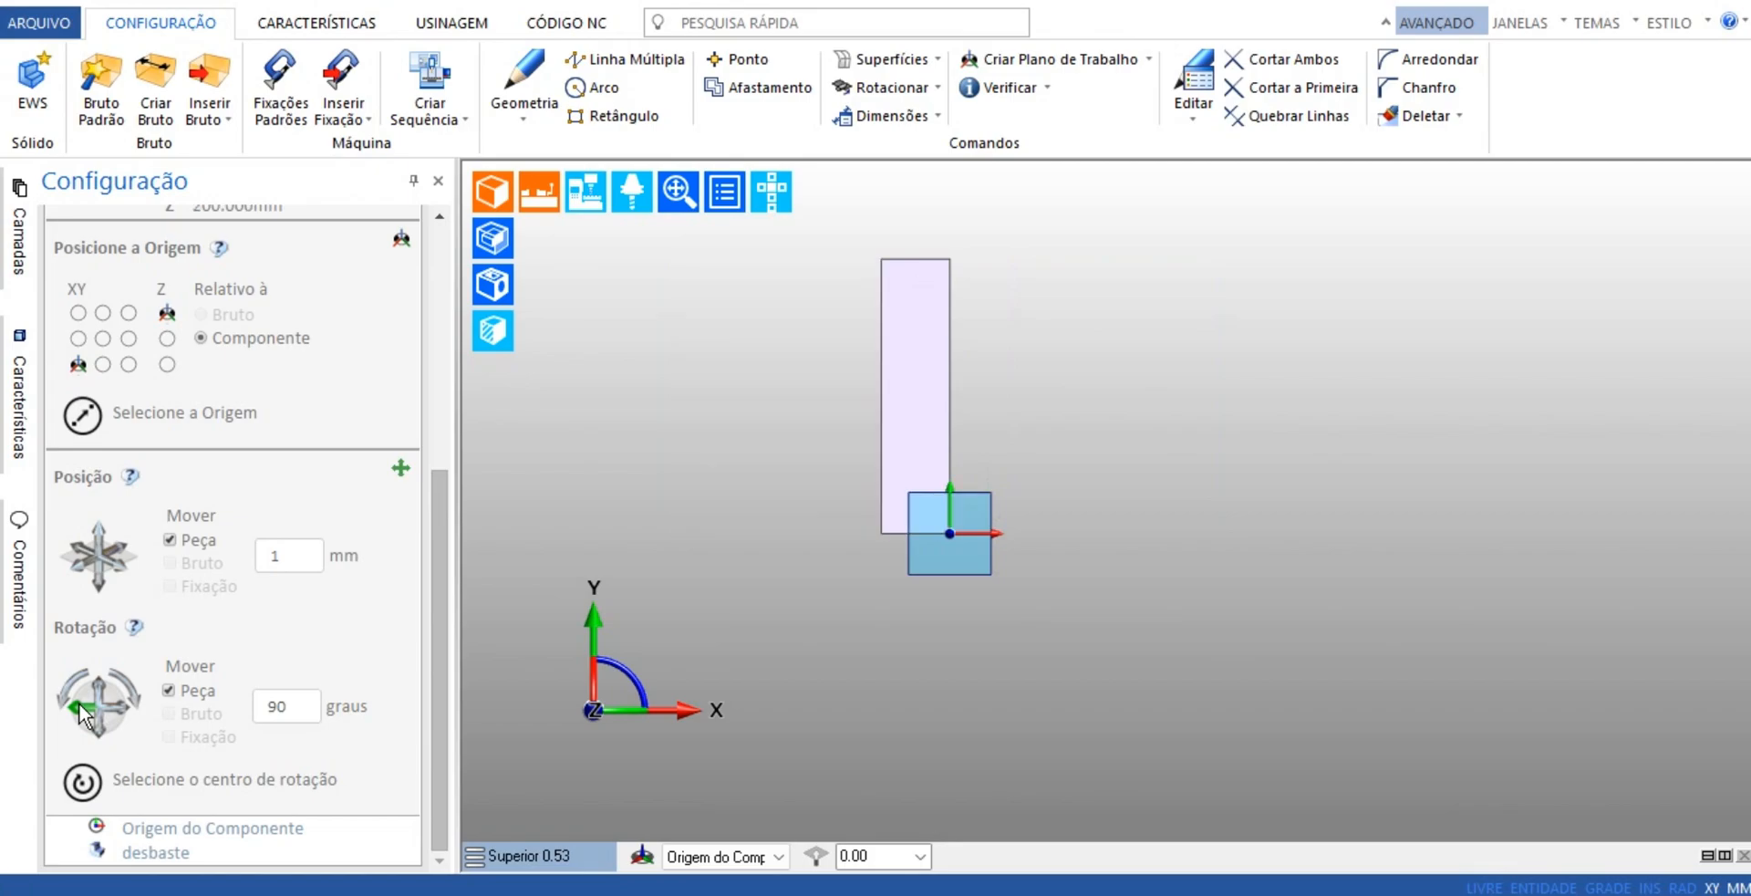
click(79, 703)
click(80, 704)
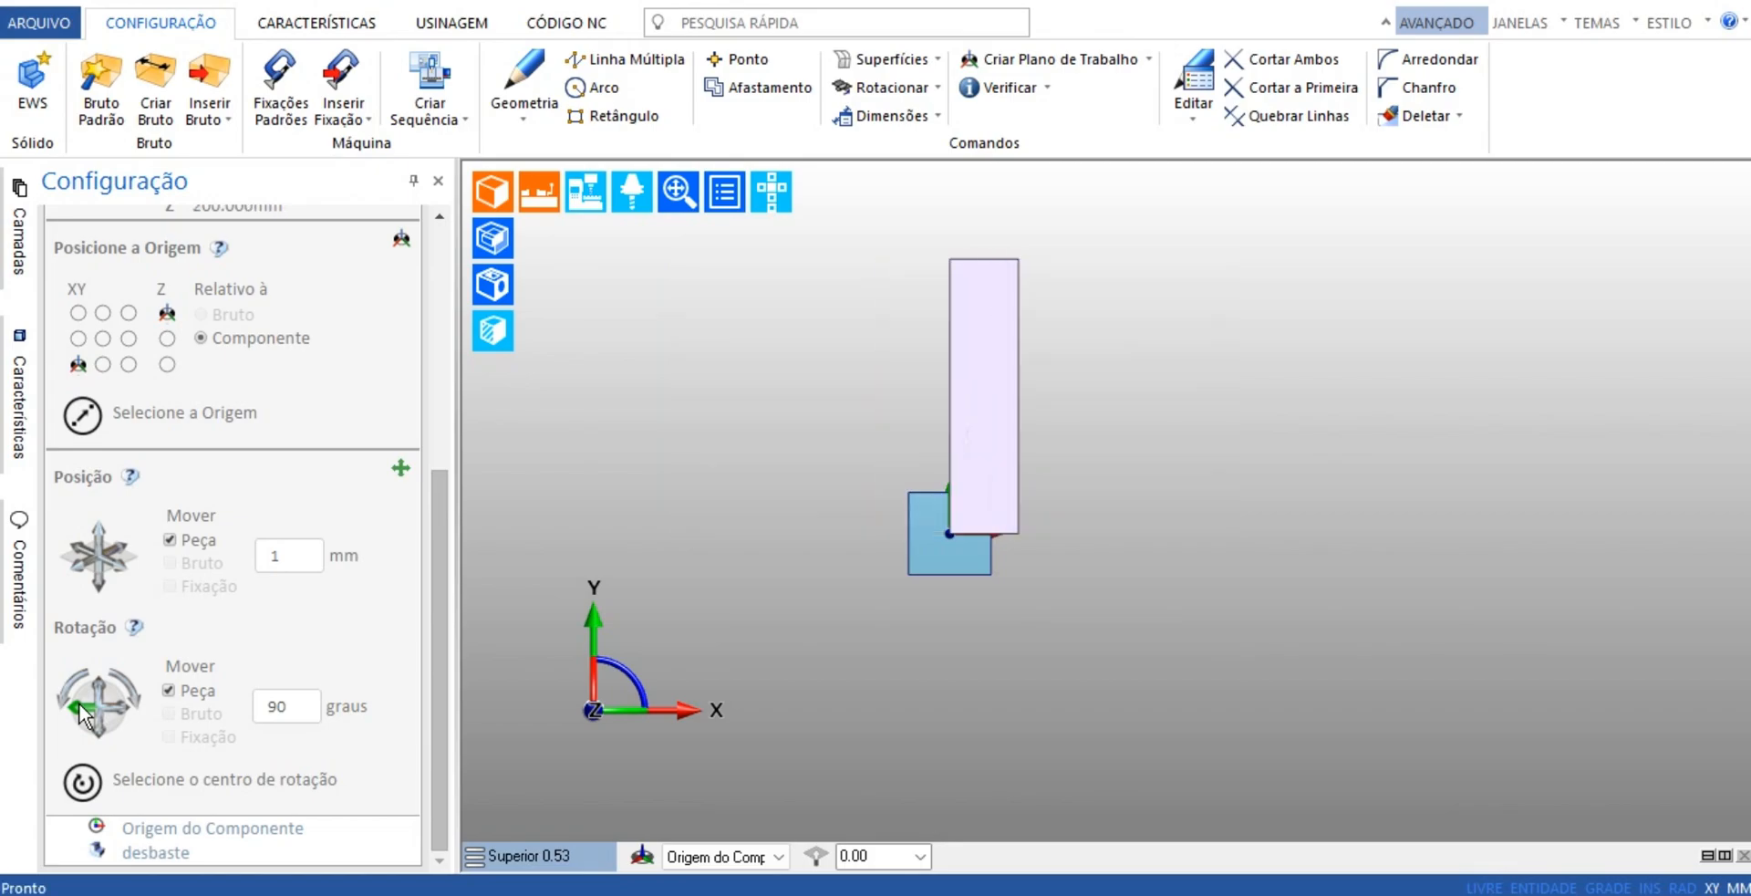
click(125, 711)
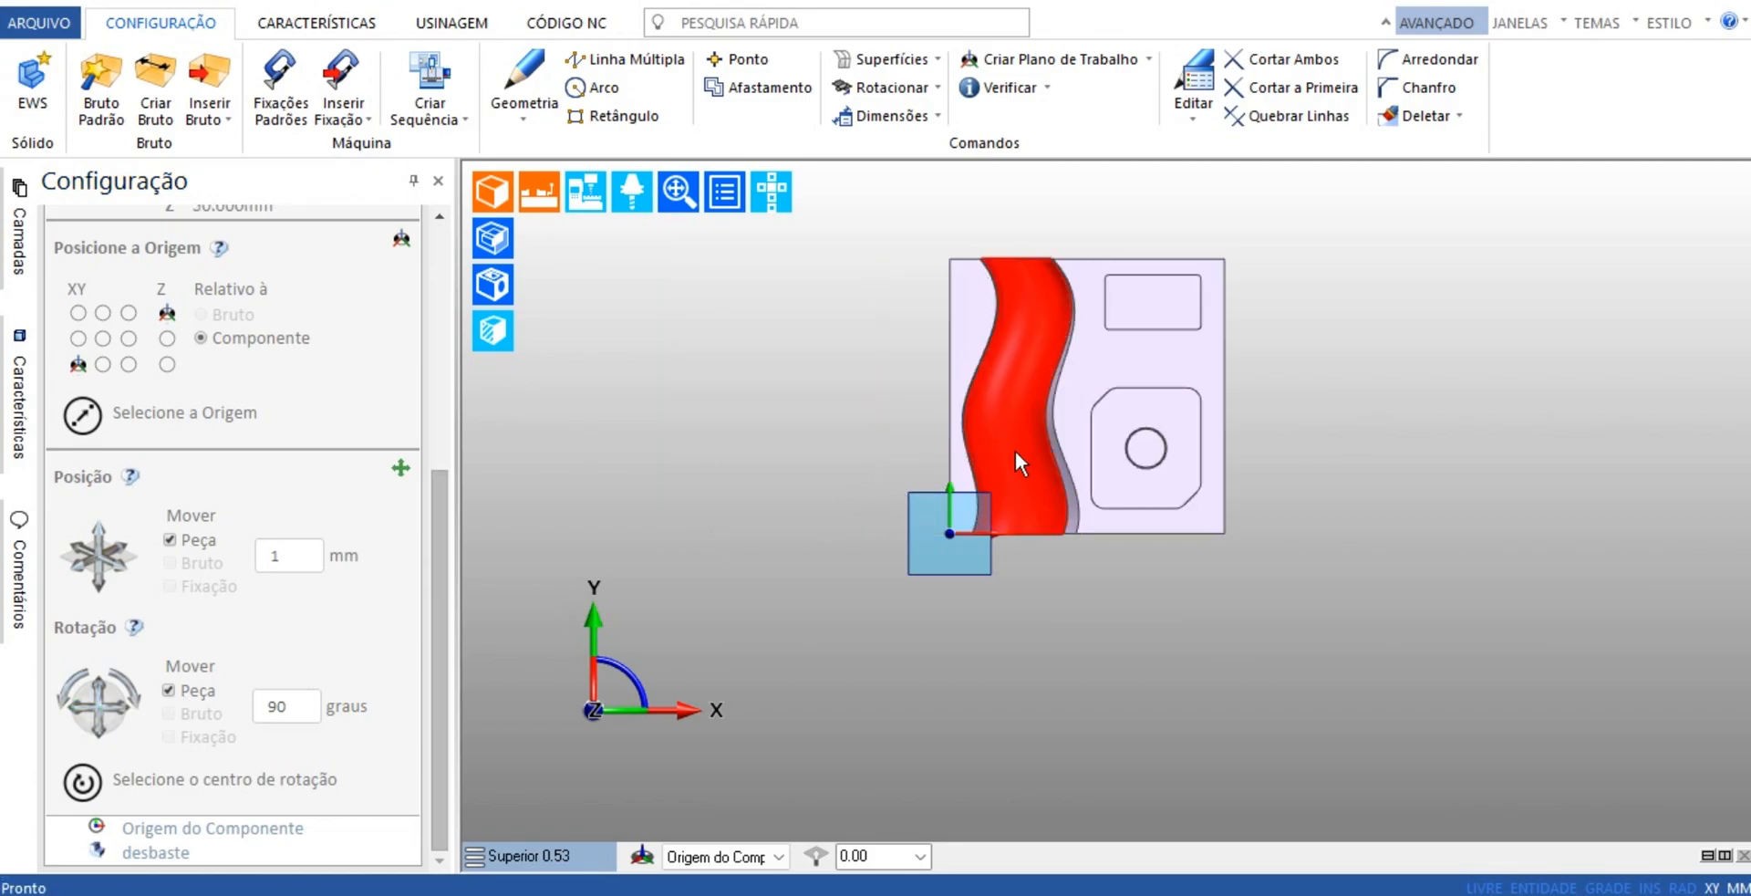
Create a block stock around the component with an upper offset (Afastamento Superior) of 2 mm
scroll(1137, 497, up, 4)
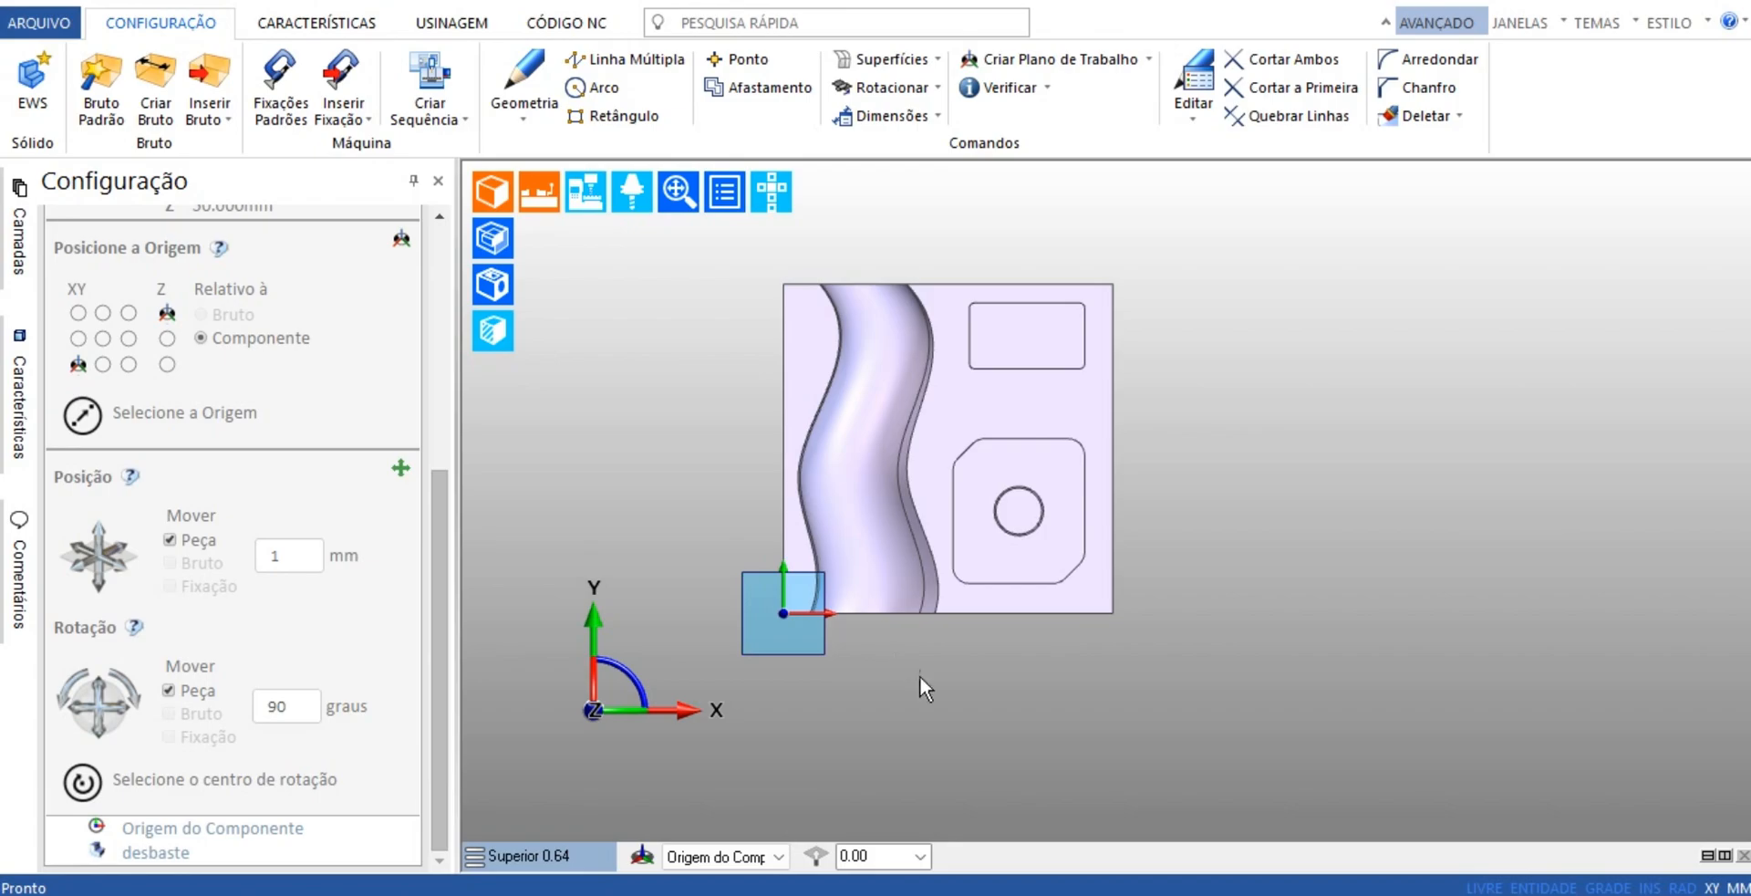
middle_drag(919, 676, 744, 525)
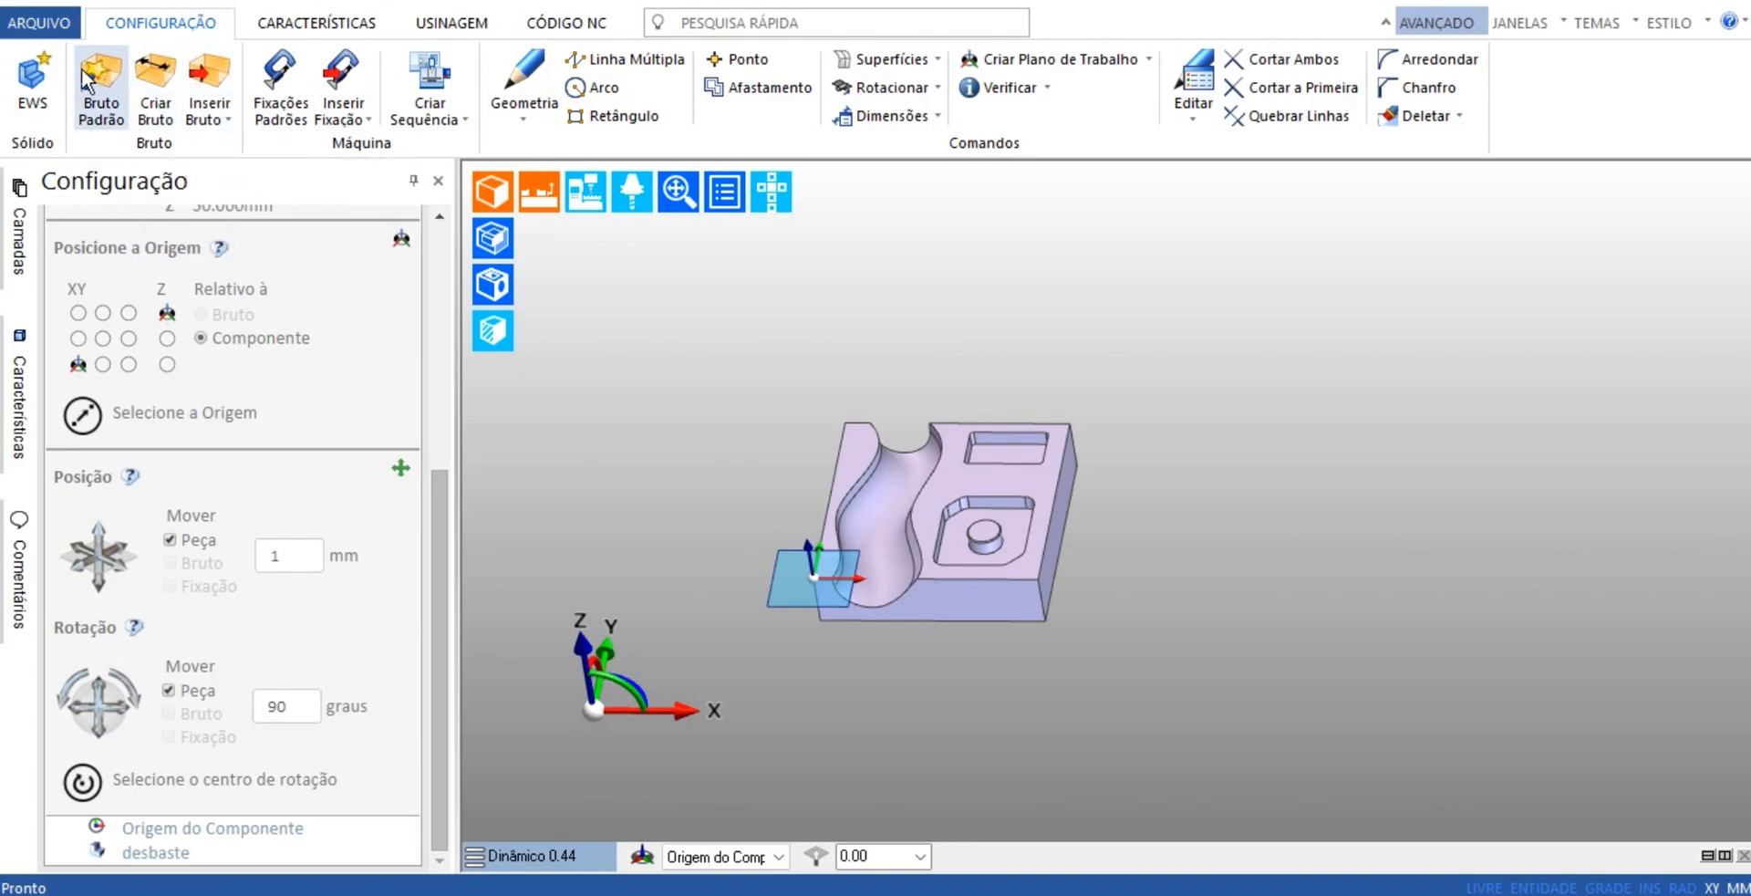
click(150, 70)
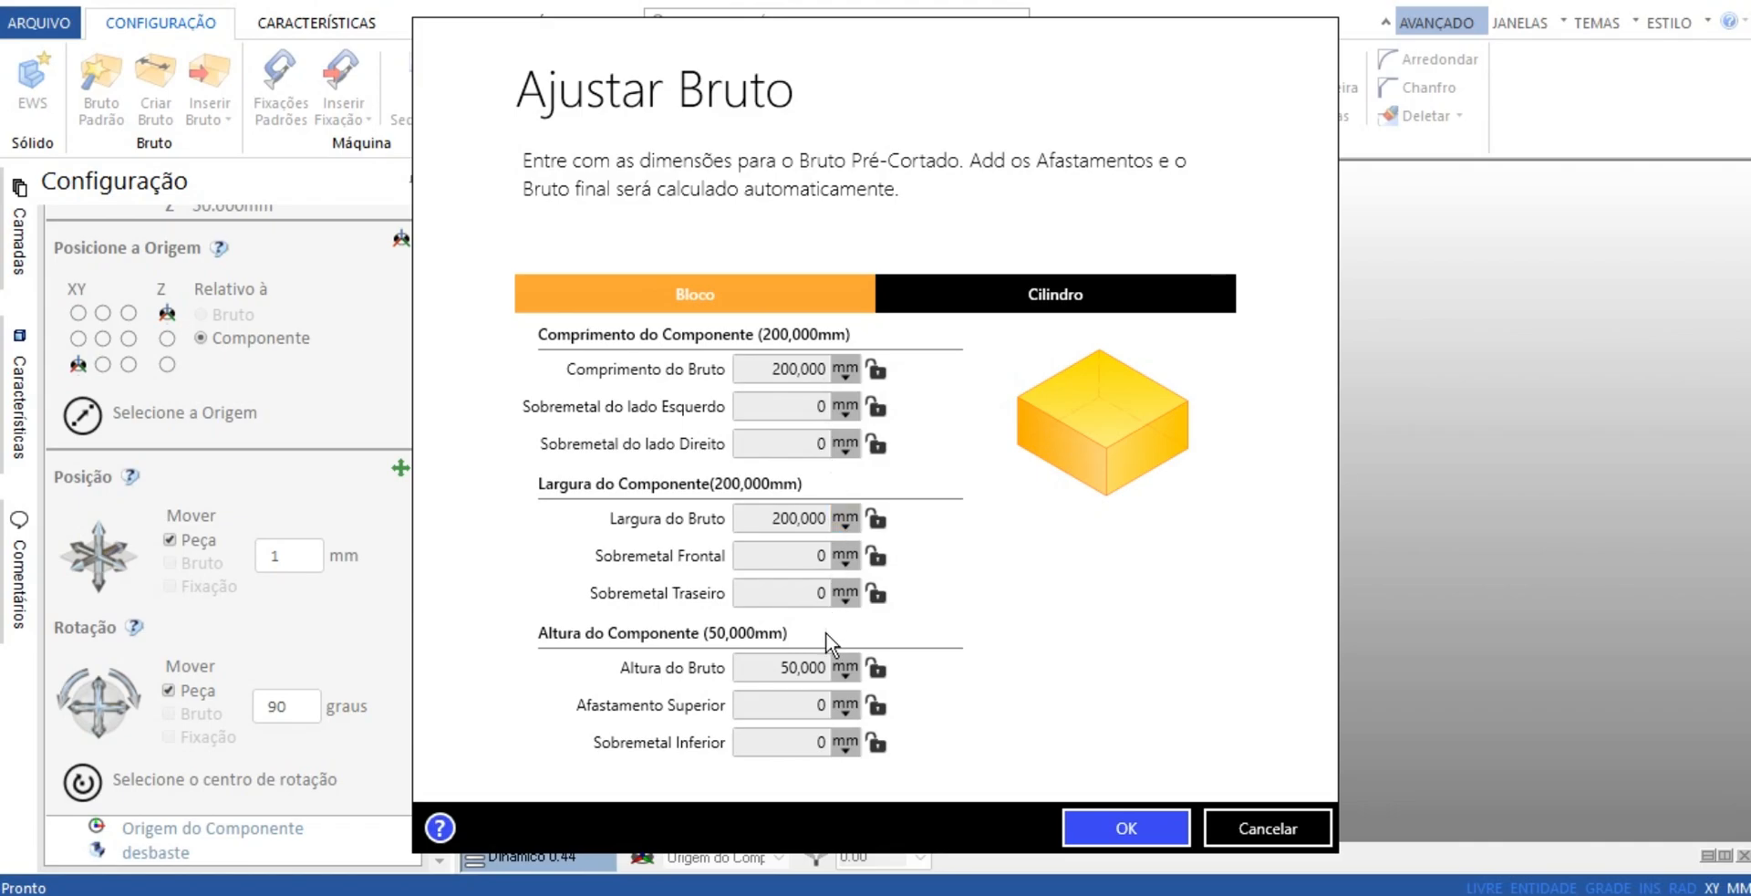
click(826, 705)
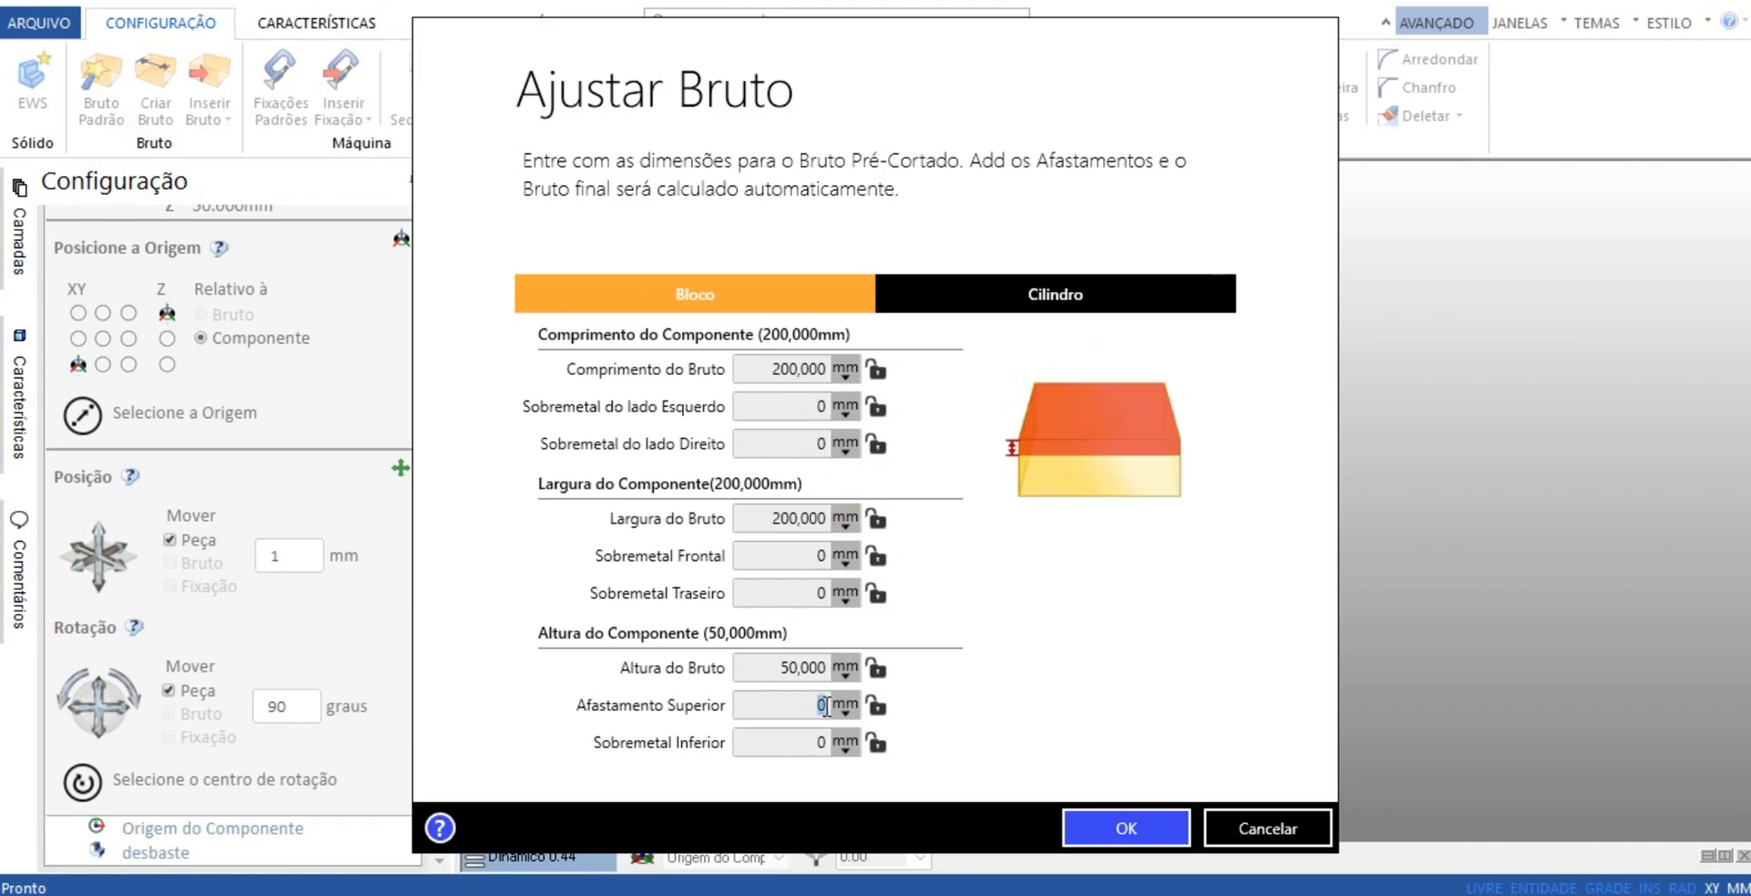
text(2)
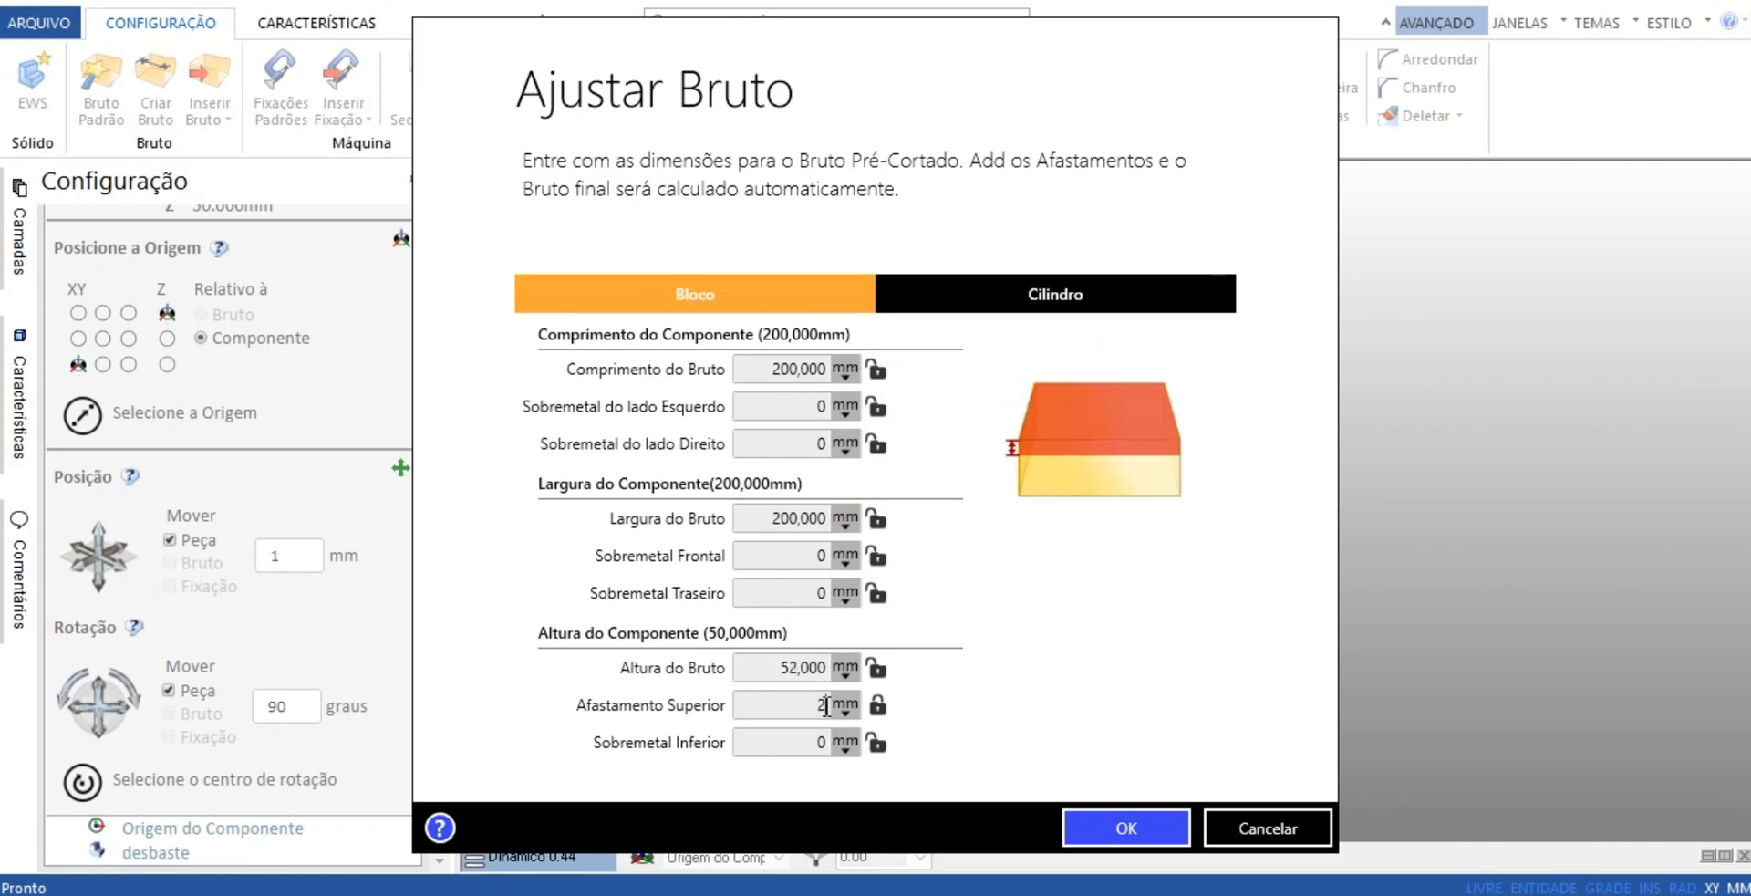
click(1136, 839)
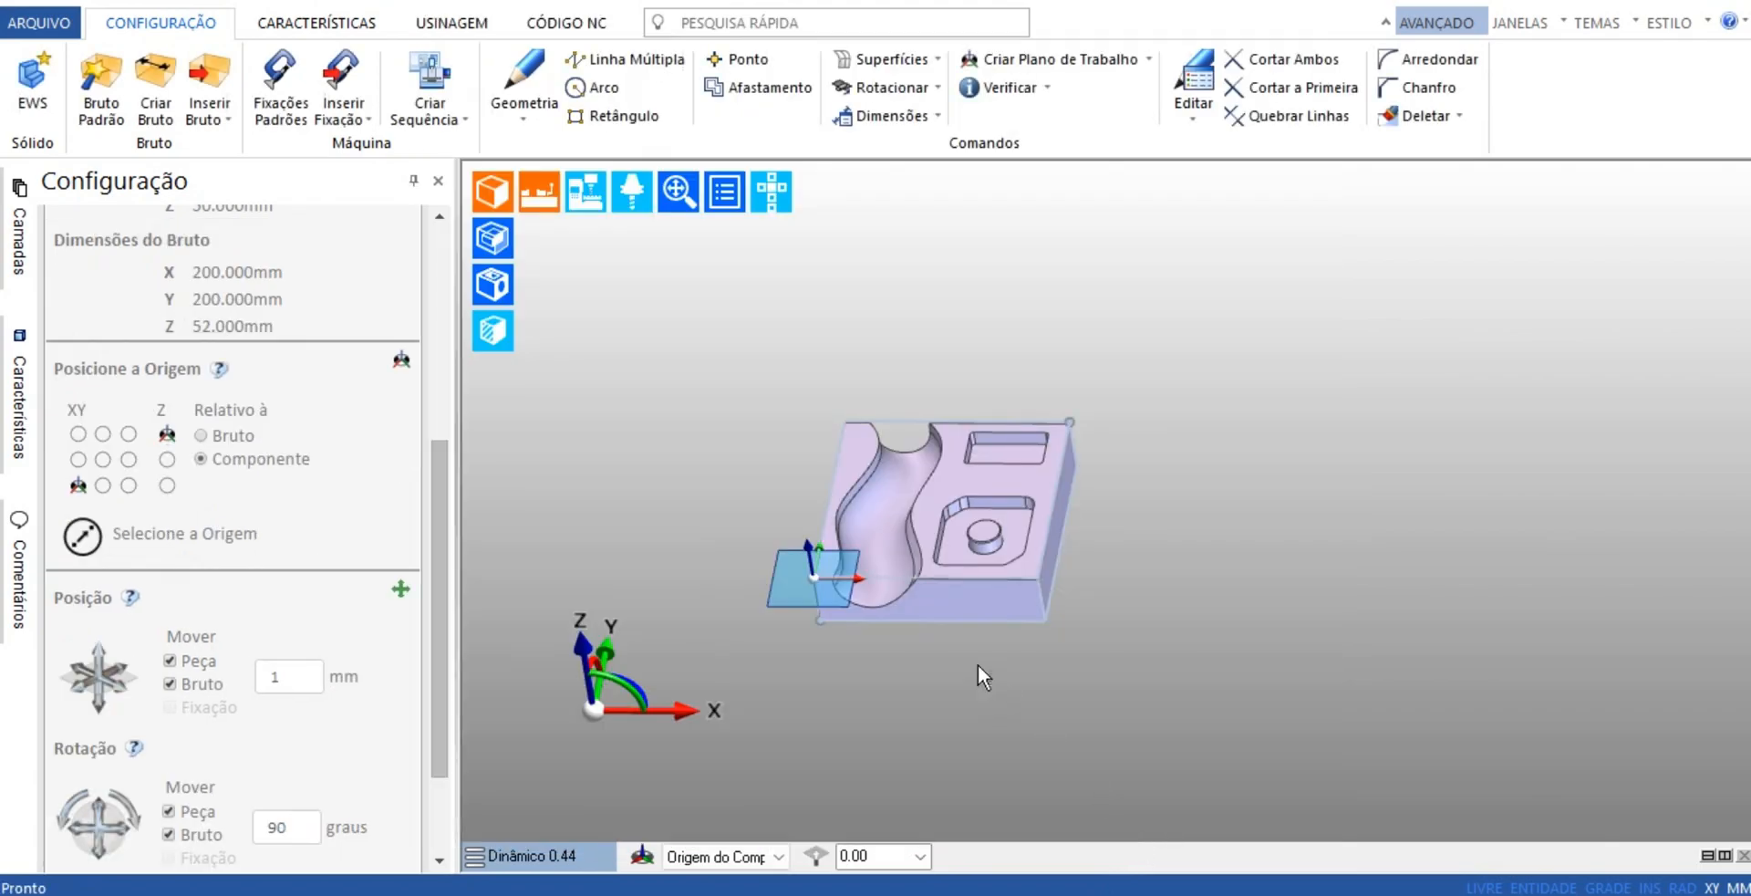
Display the stock as a shaded translucent body and set the colour of its top edge line to orange
middle_drag(978, 666, 919, 591)
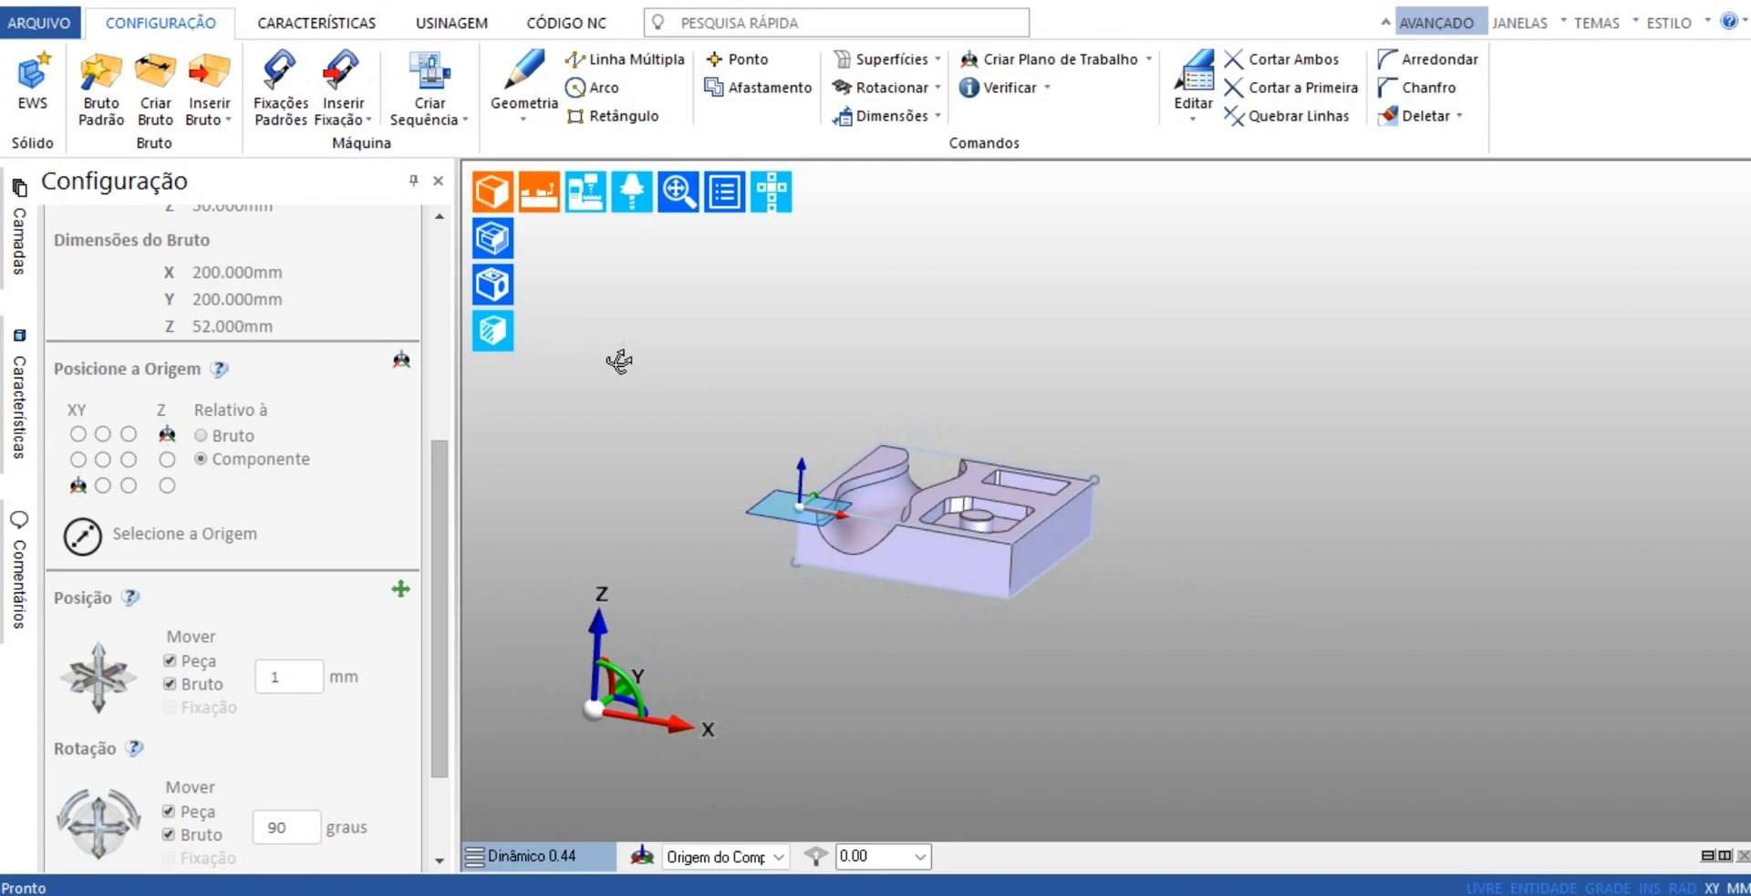
click(494, 241)
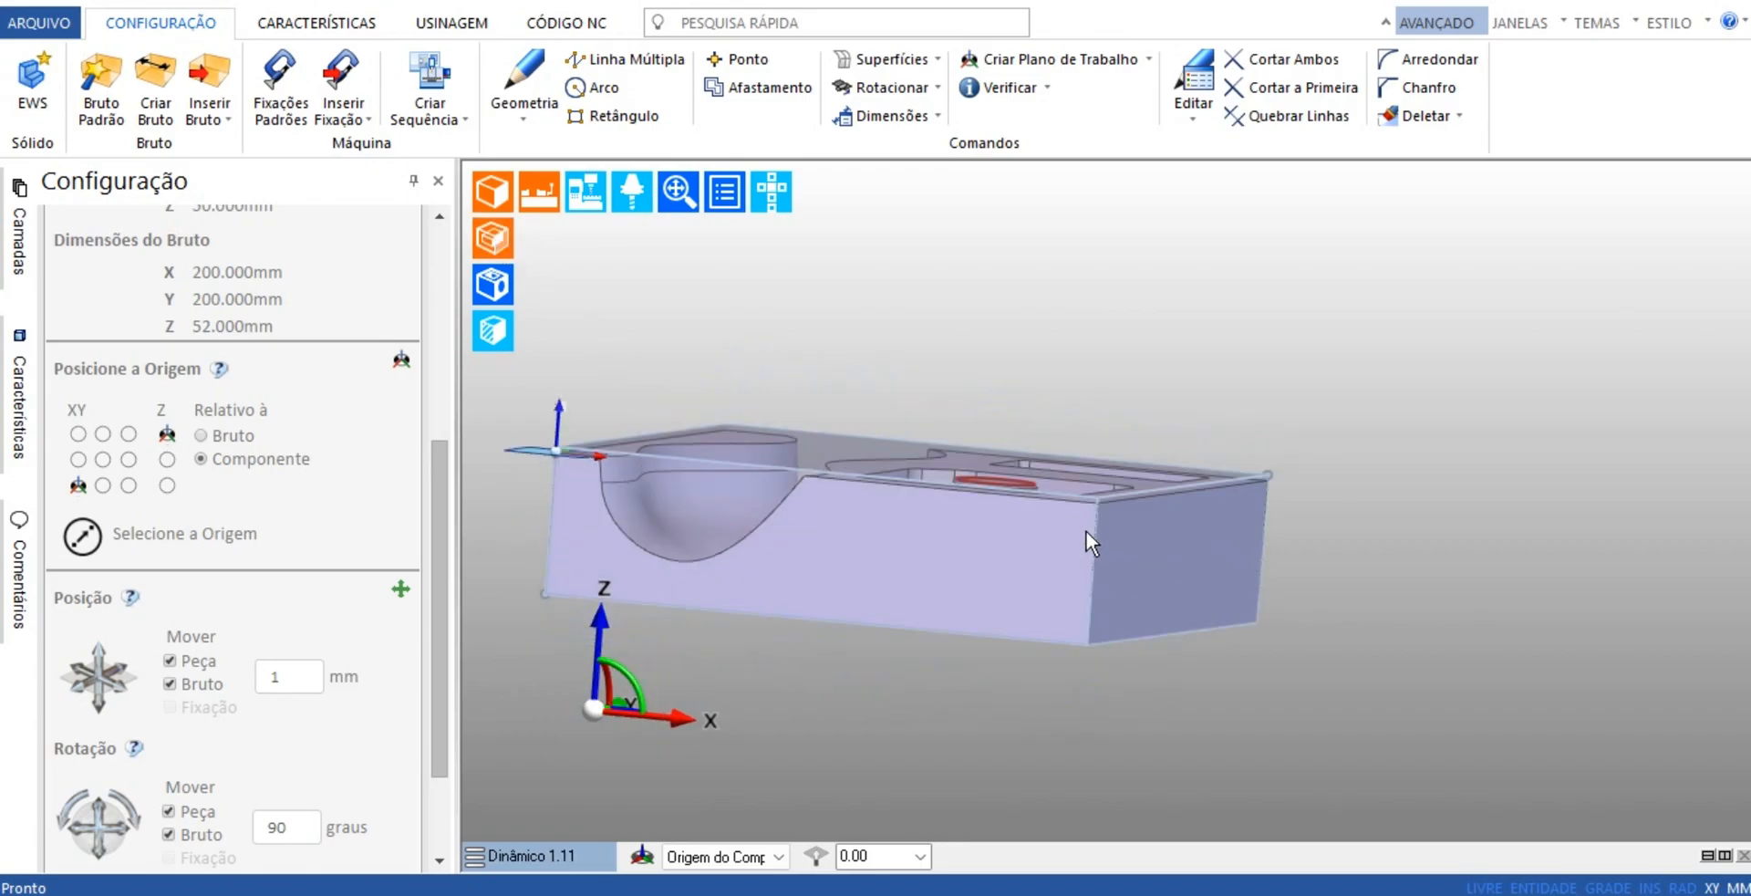
click(779, 431)
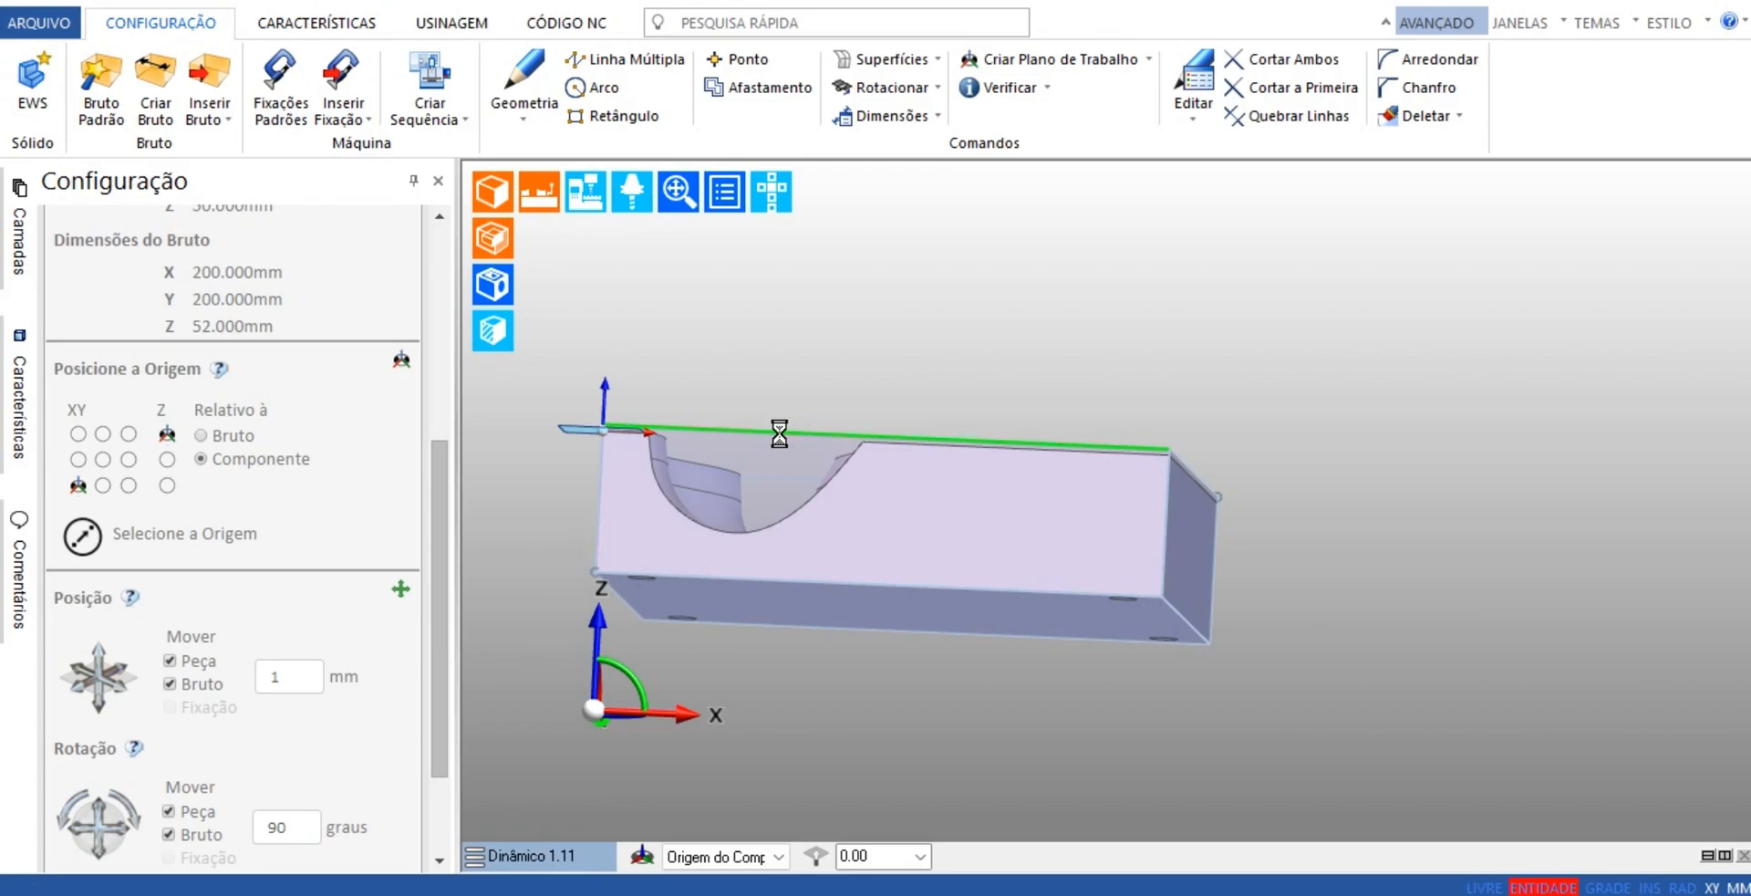
click(1113, 424)
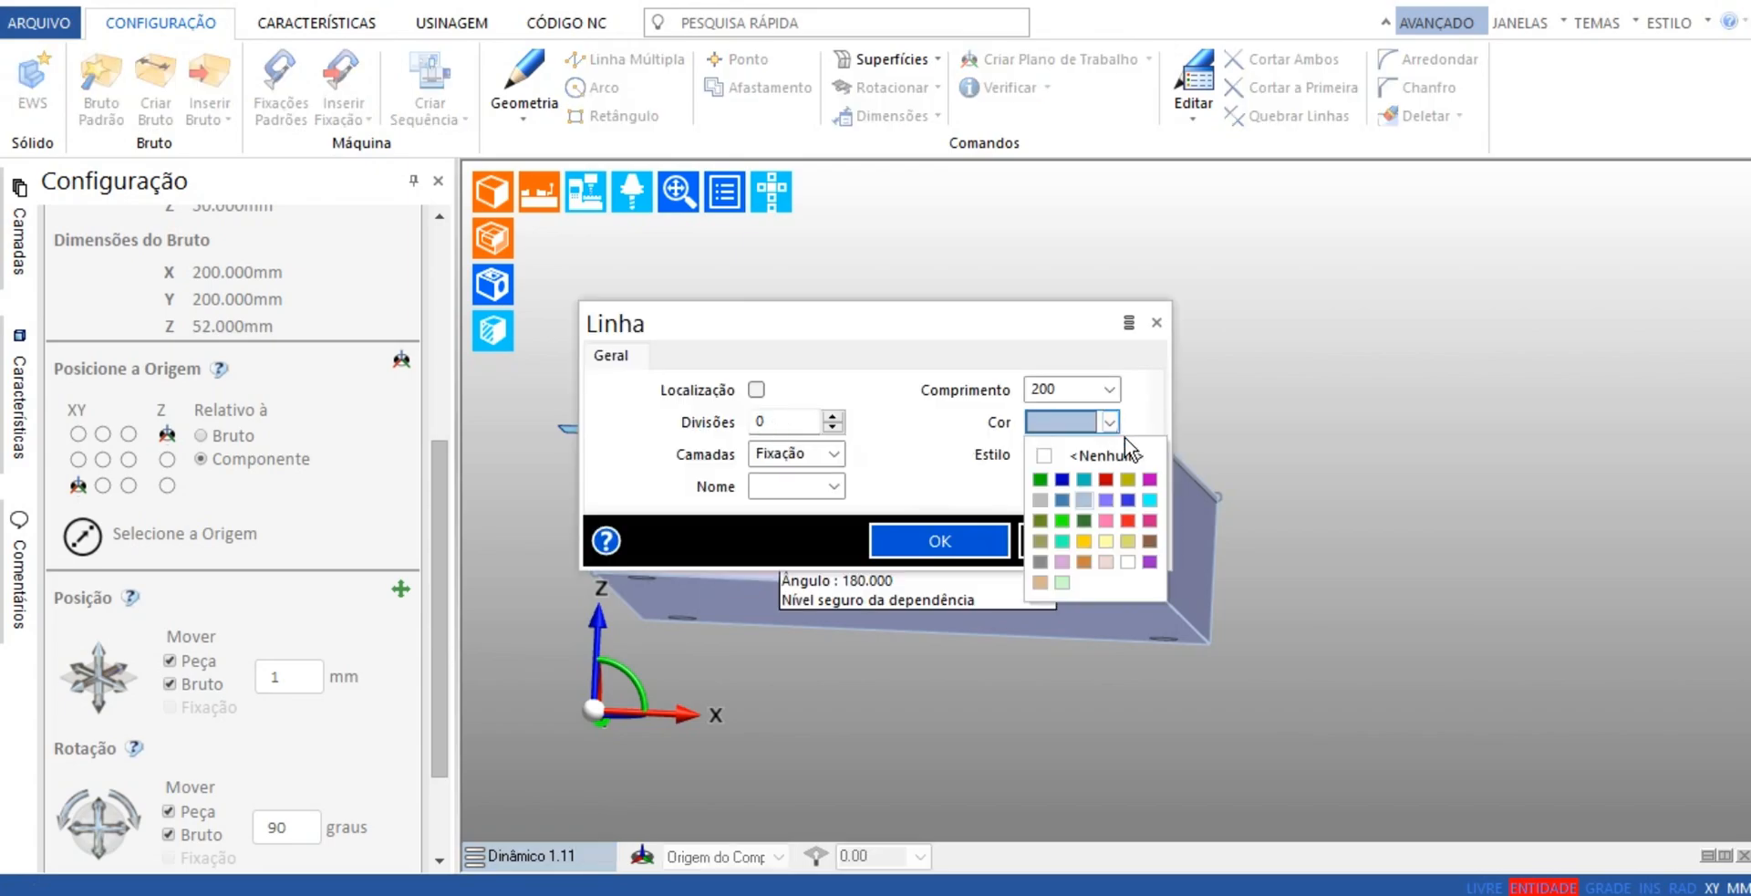
click(1084, 561)
click(960, 540)
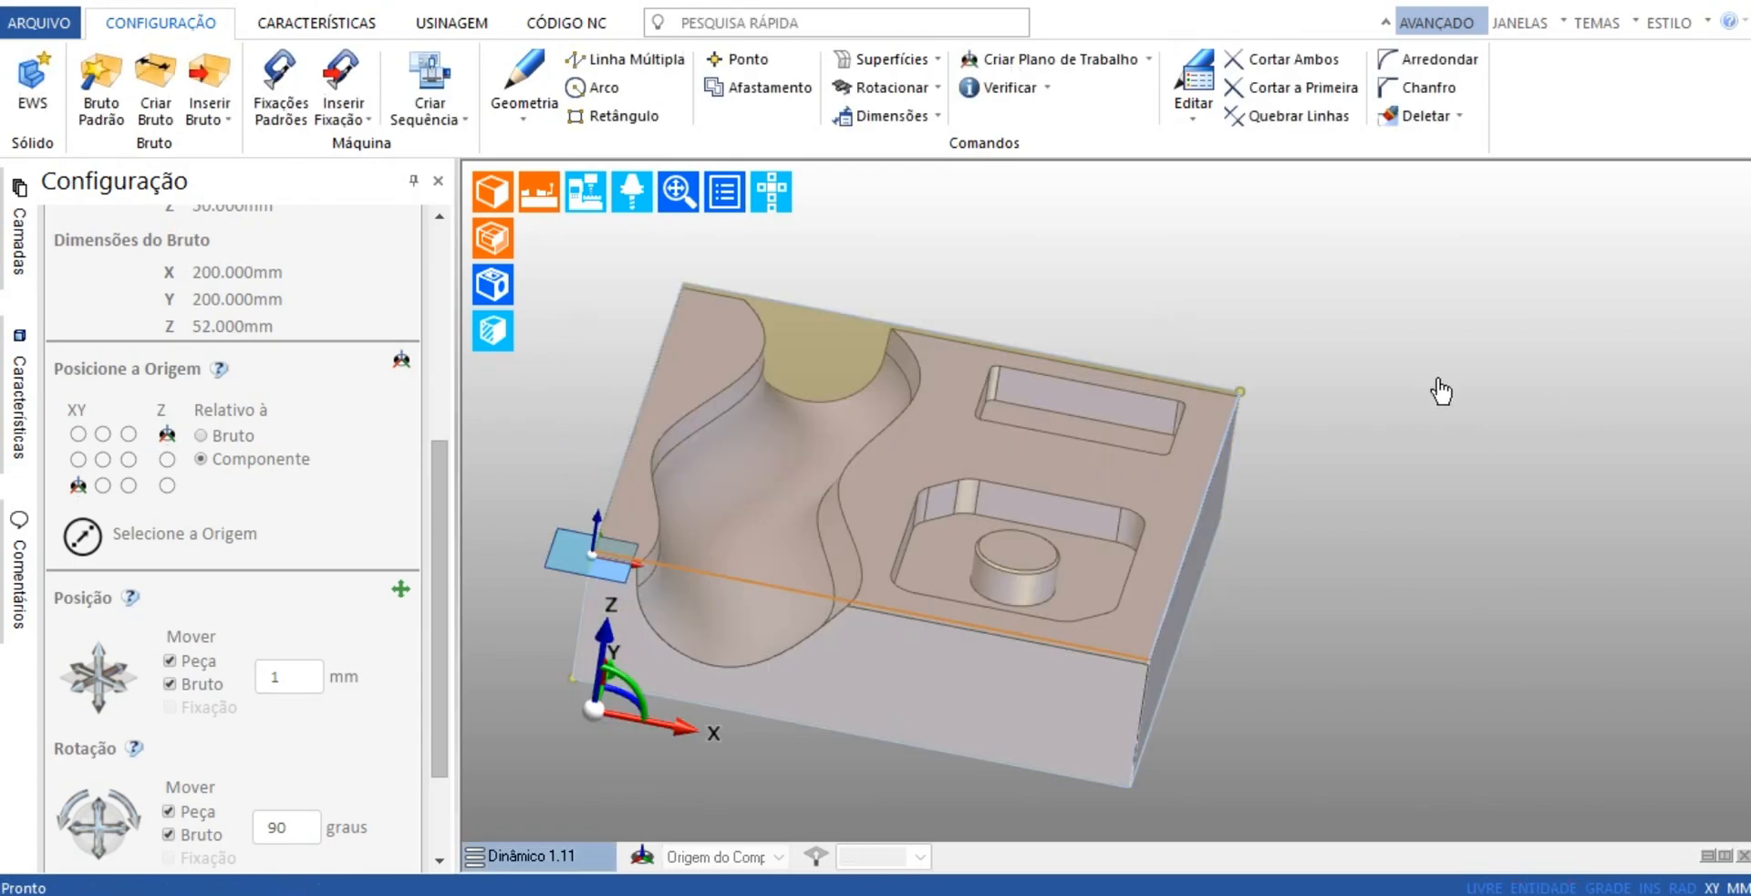
Open the standard fixtures library and examine the valid and invalid vices in the Dispositivo category
middle_drag(1470, 490, 1080, 565)
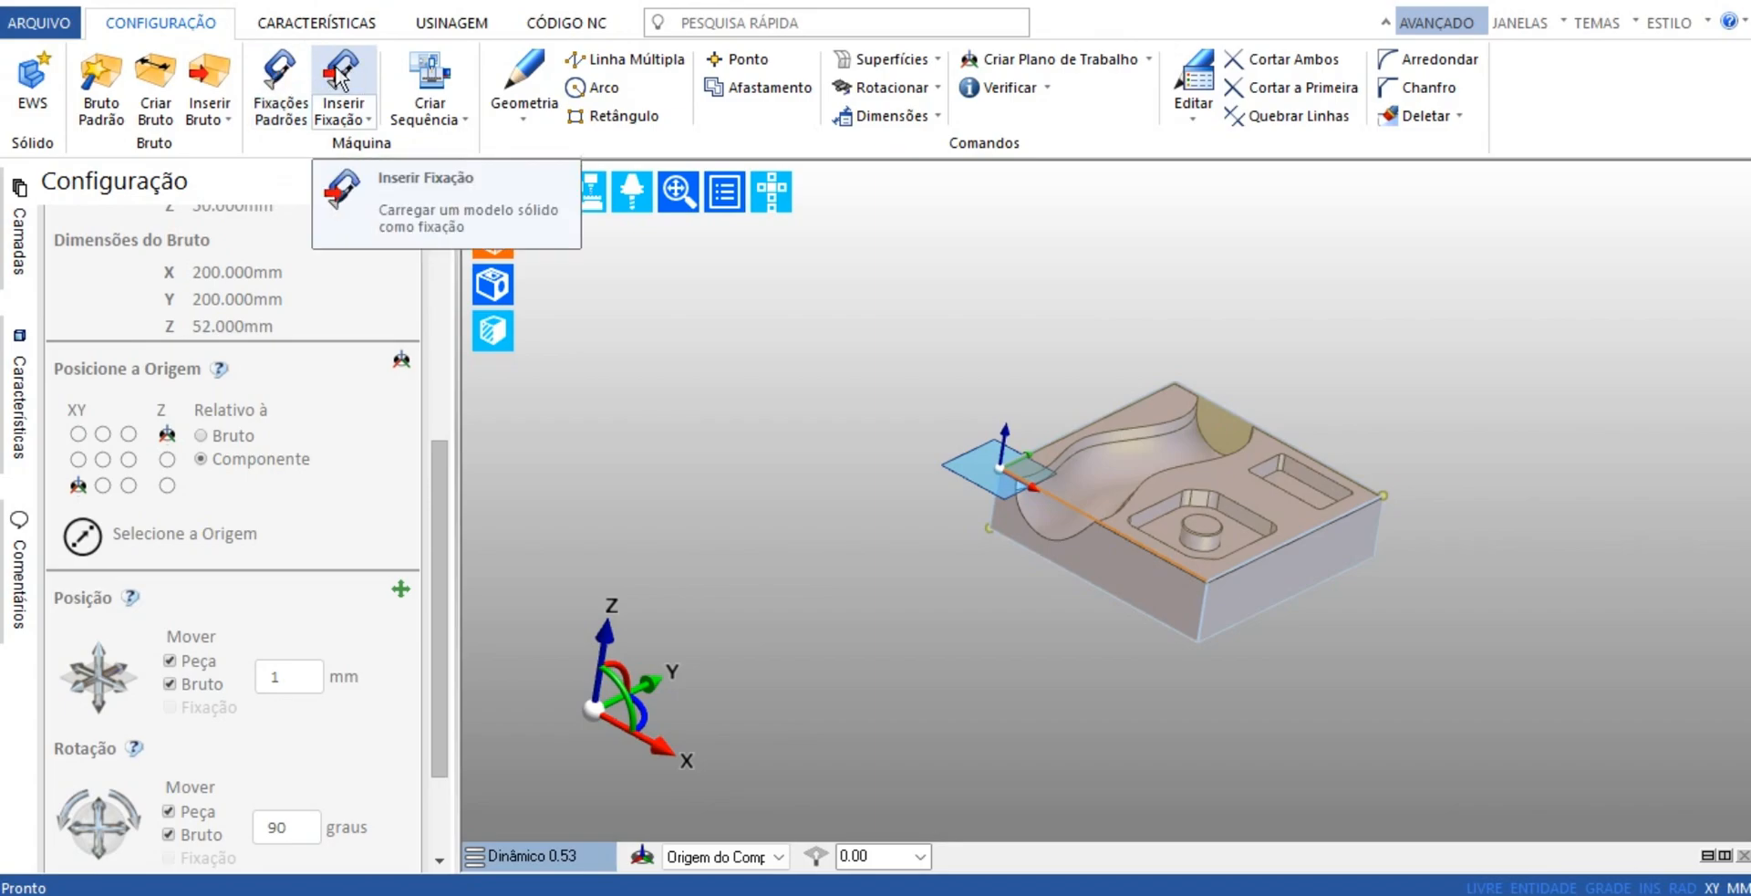
click(284, 82)
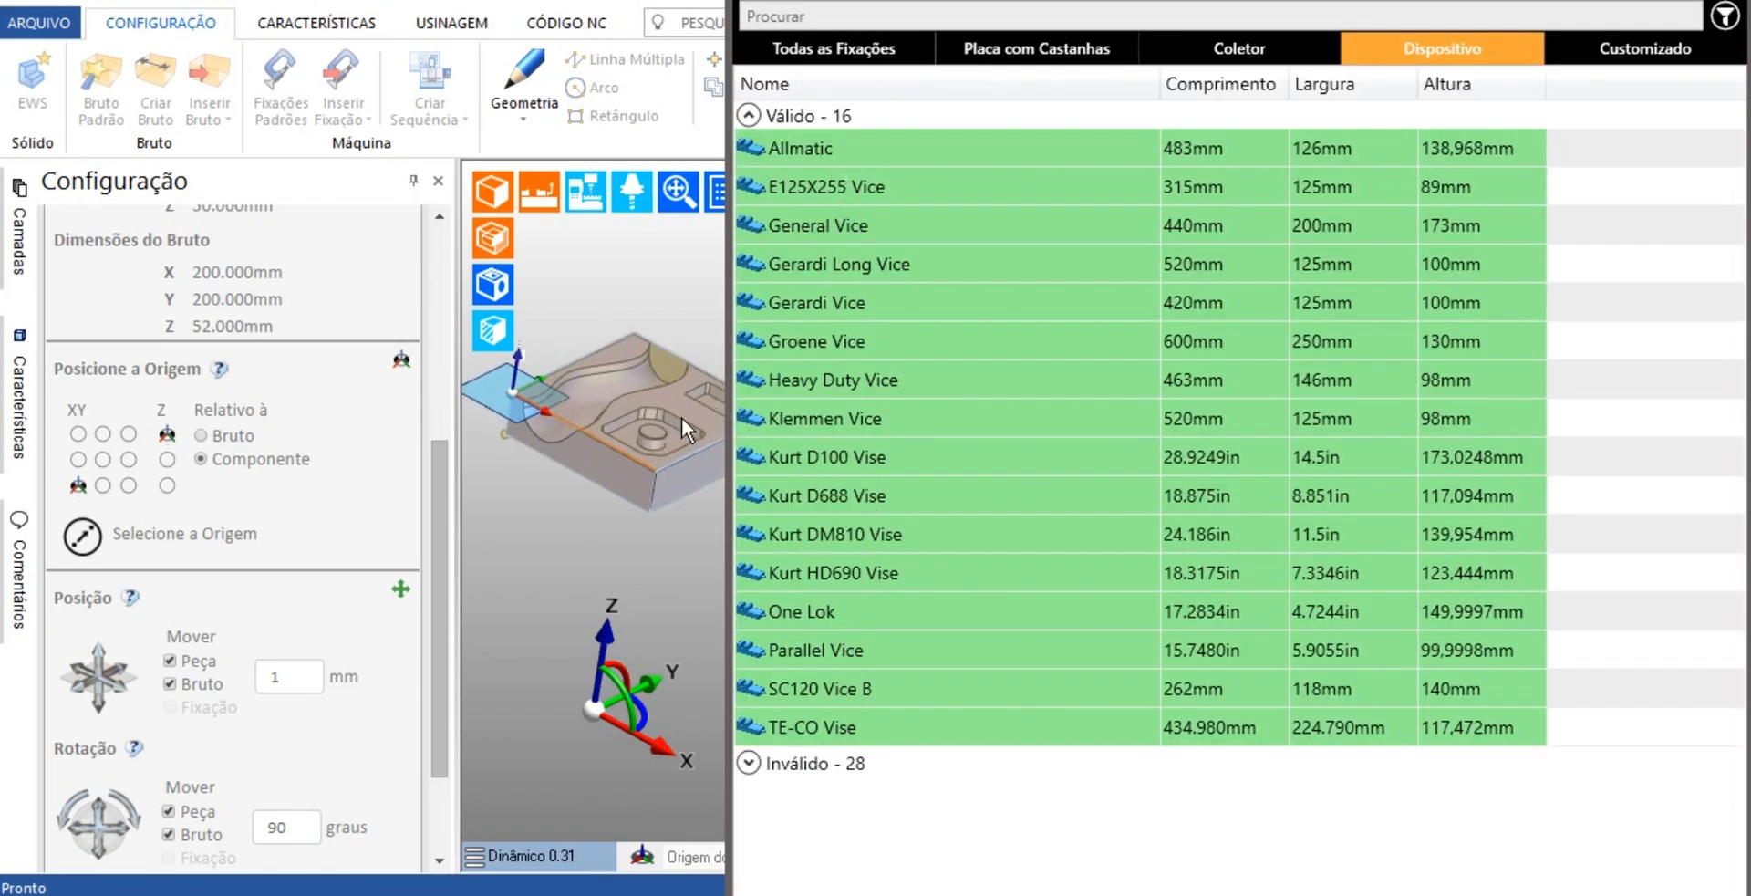
click(750, 763)
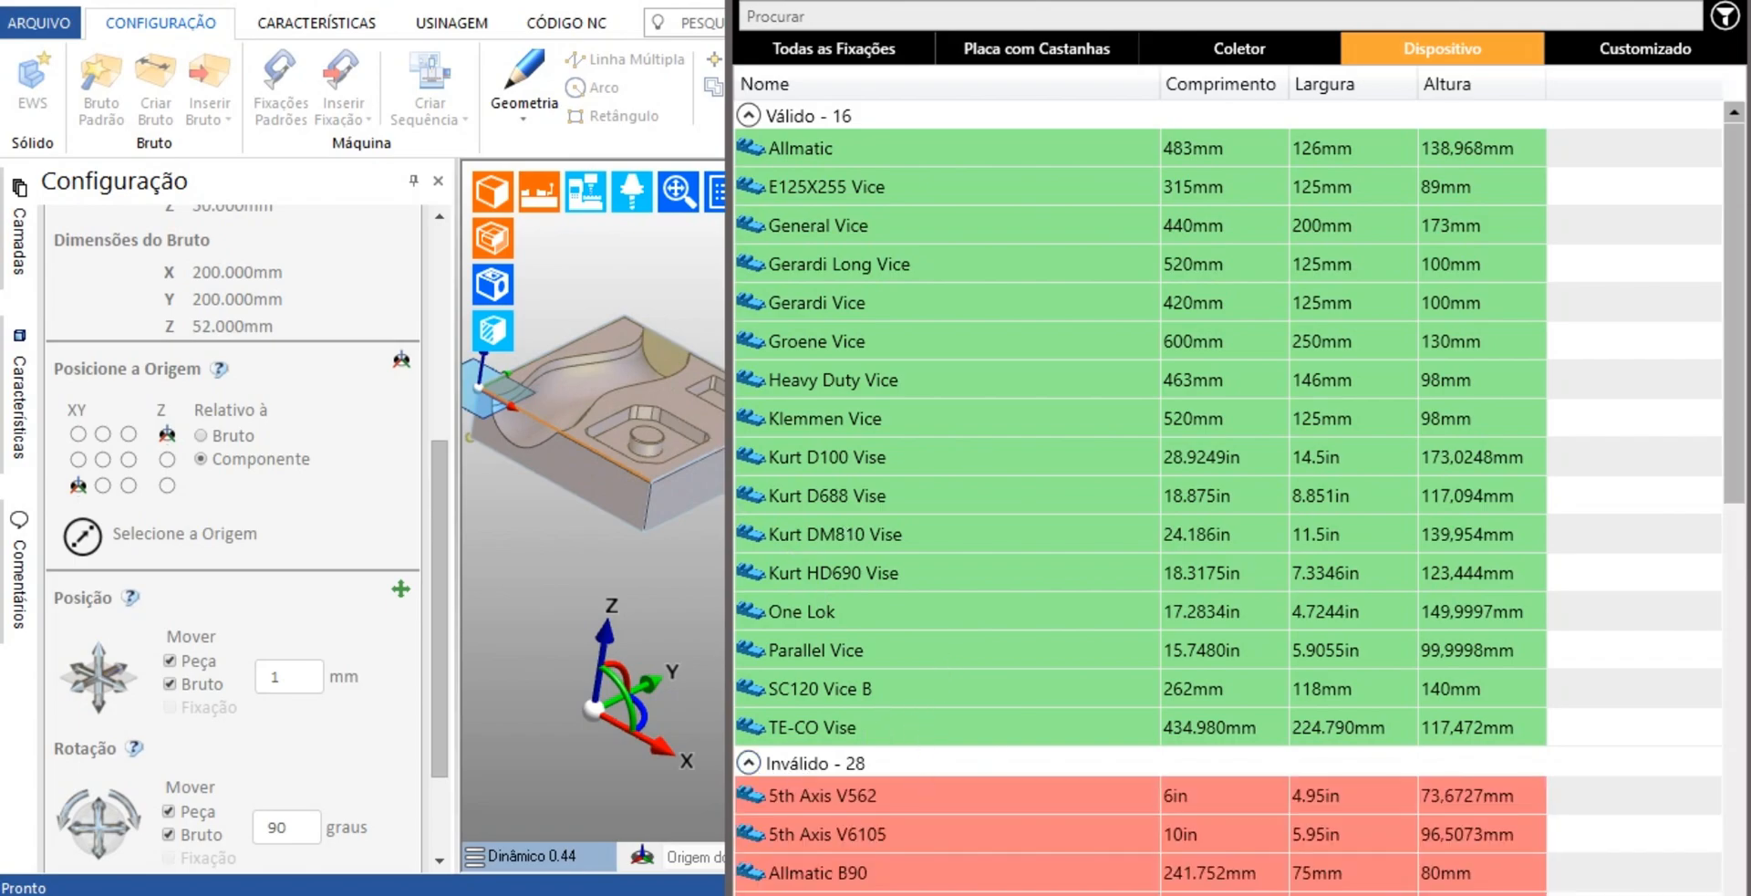
drag(1732, 243, 1675, 554)
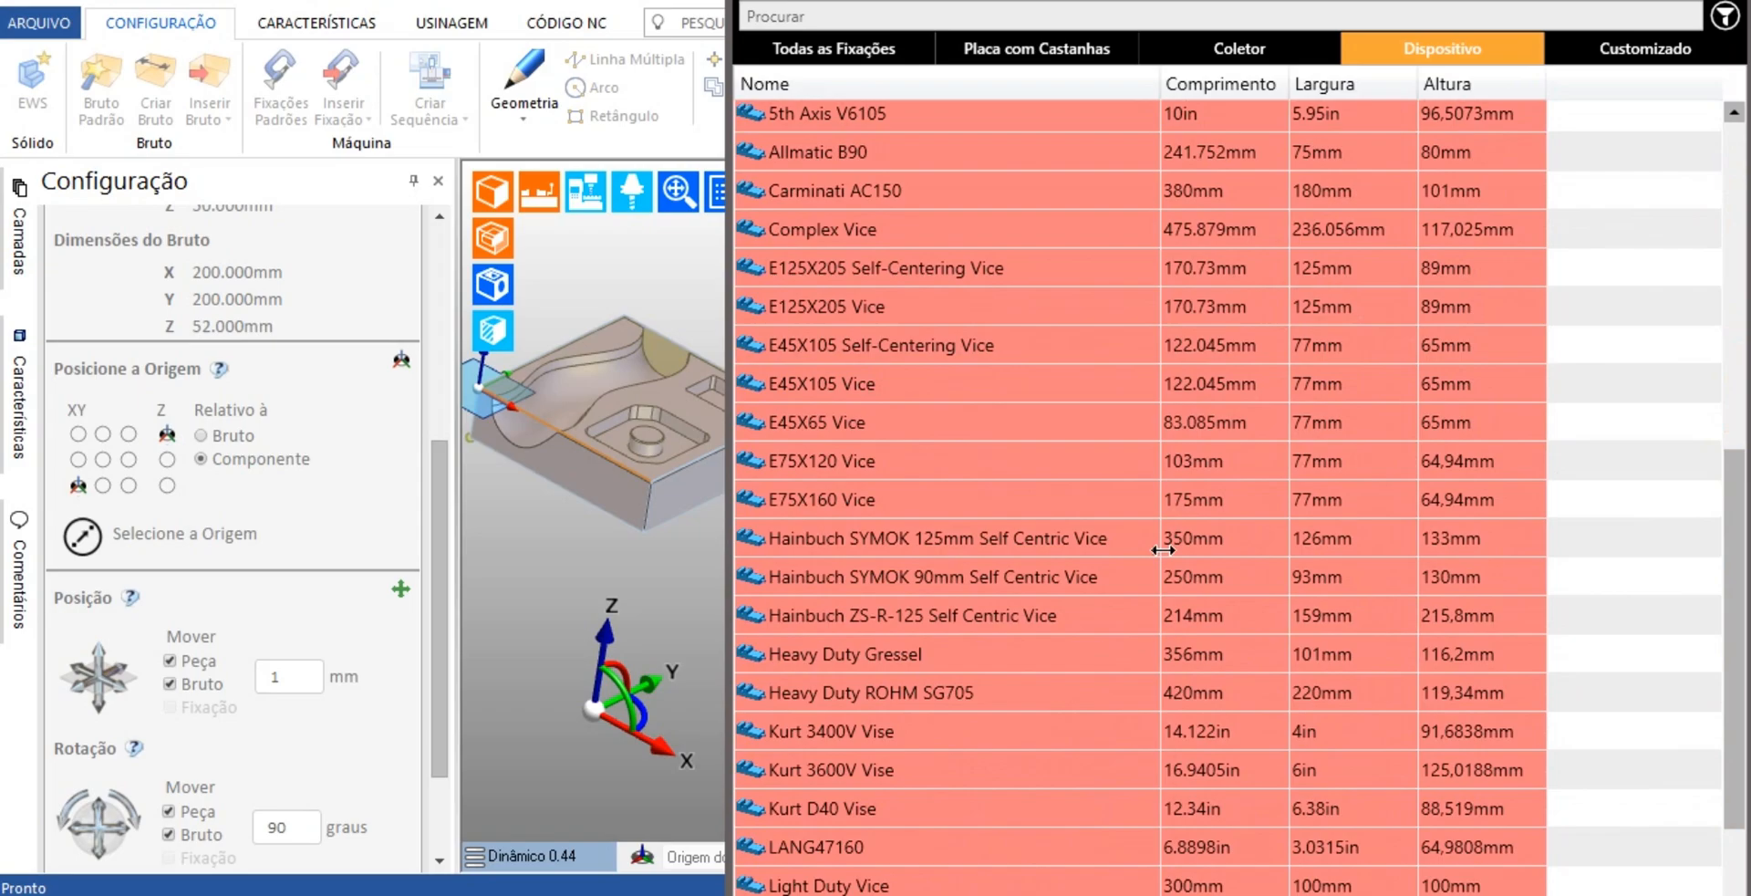
scroll(834, 648, down, 3)
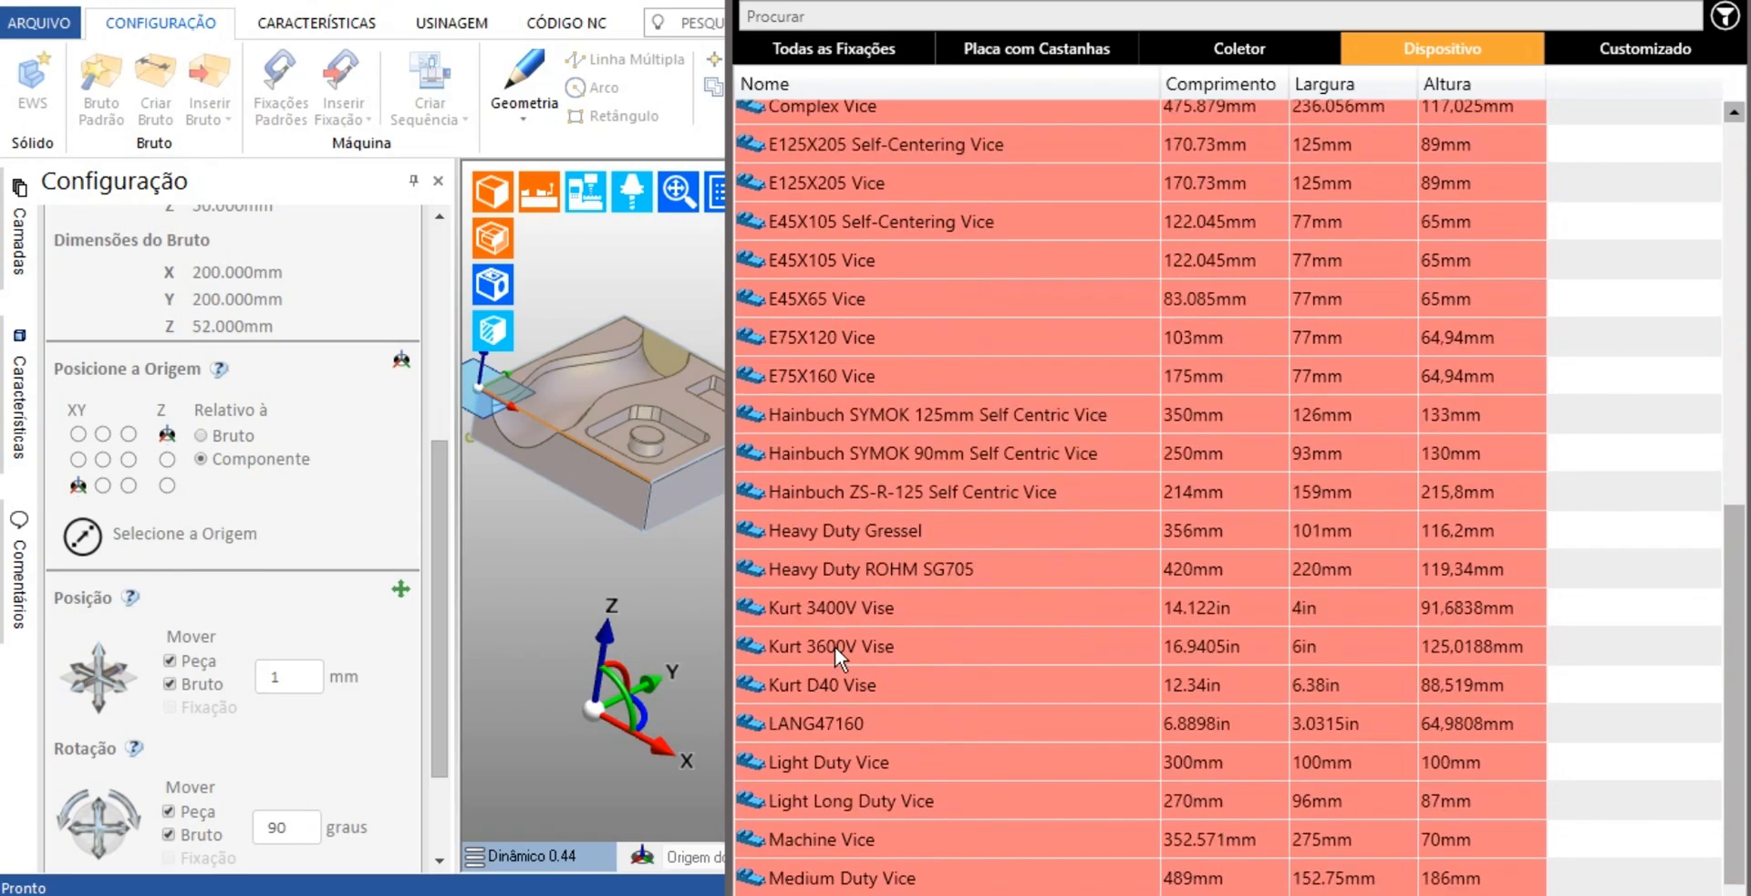
scroll(839, 645, up, 10)
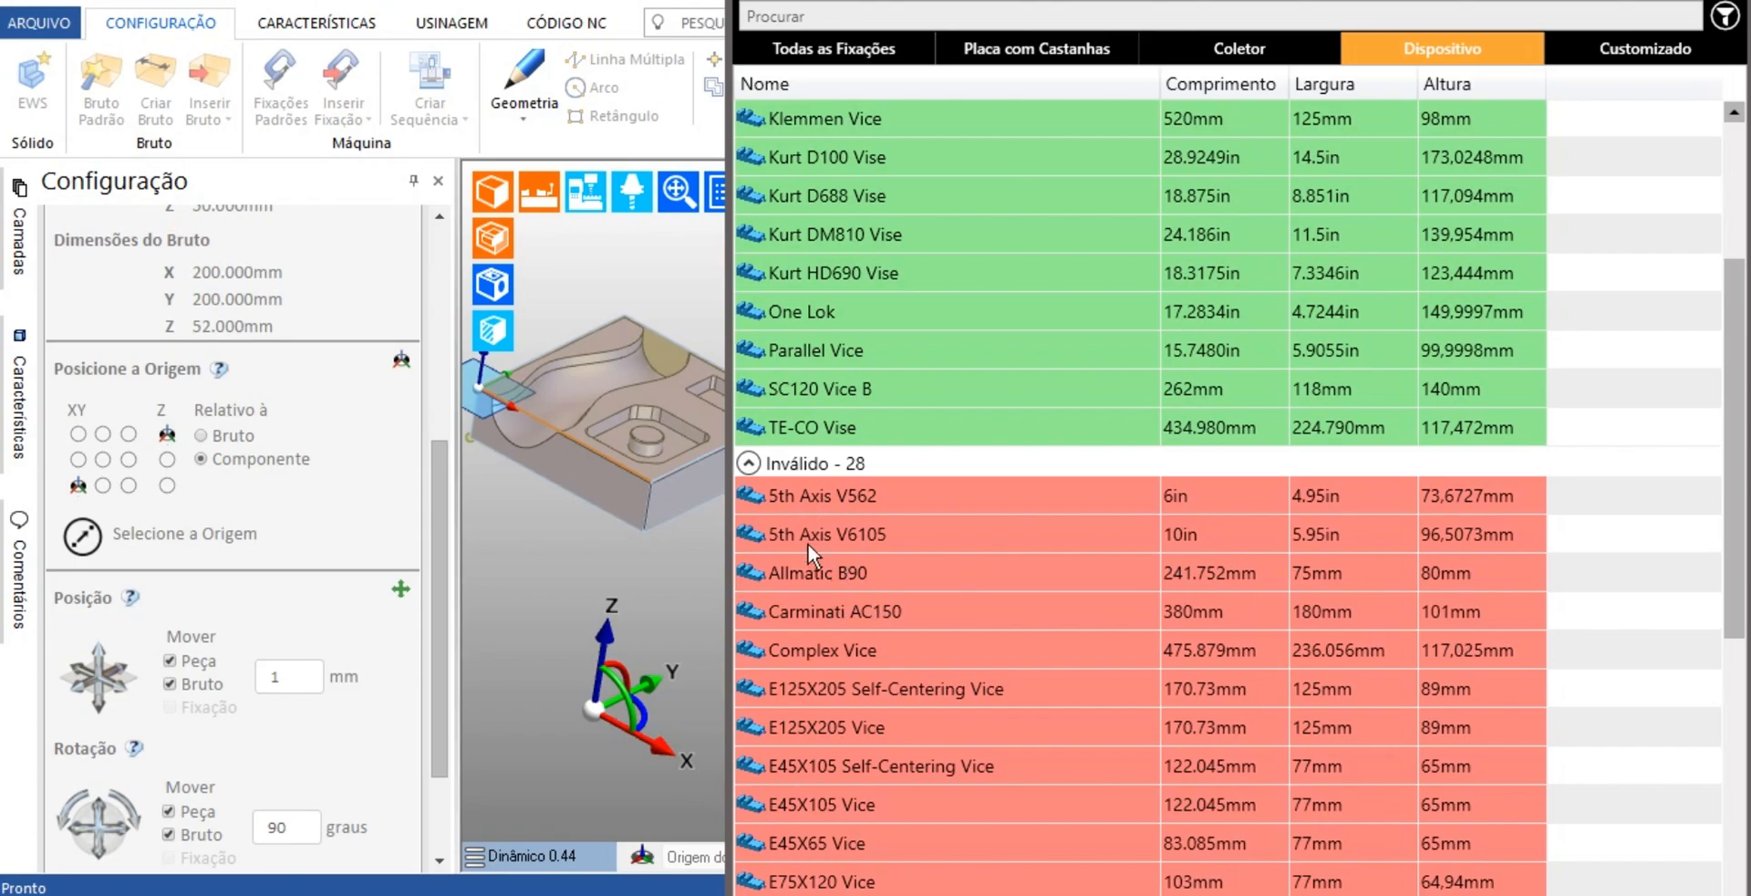
click(748, 462)
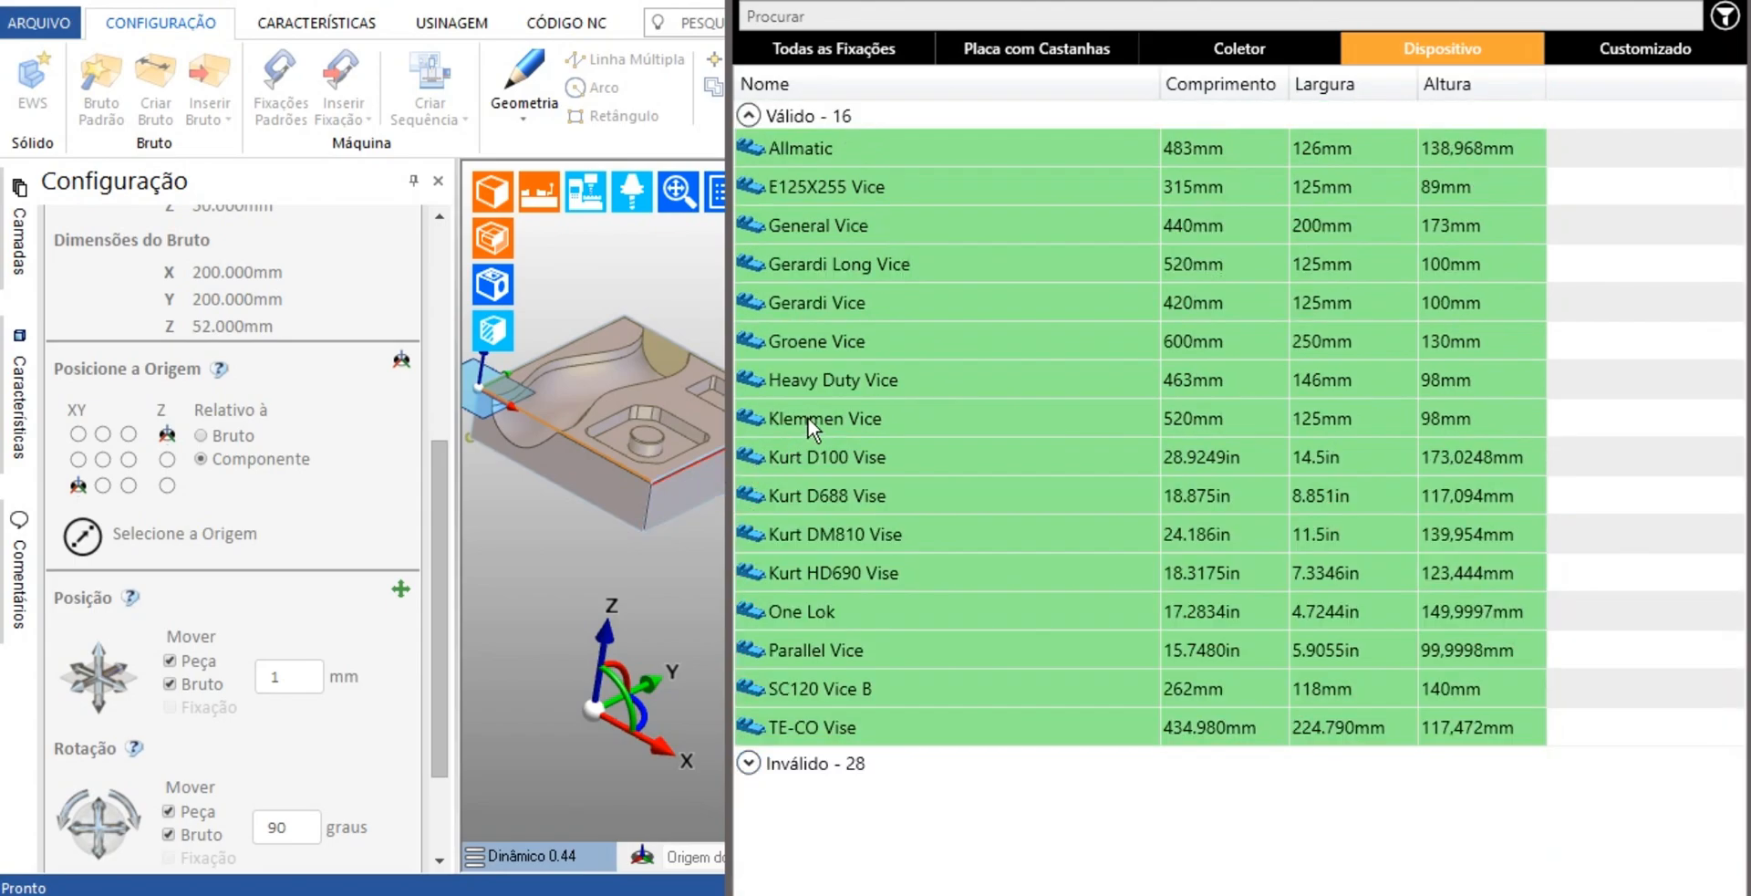
Preview the Parallel Vice, TE-CO Vise and SC120 Vice B around the part, ending on the Parallel Vice
click(825, 649)
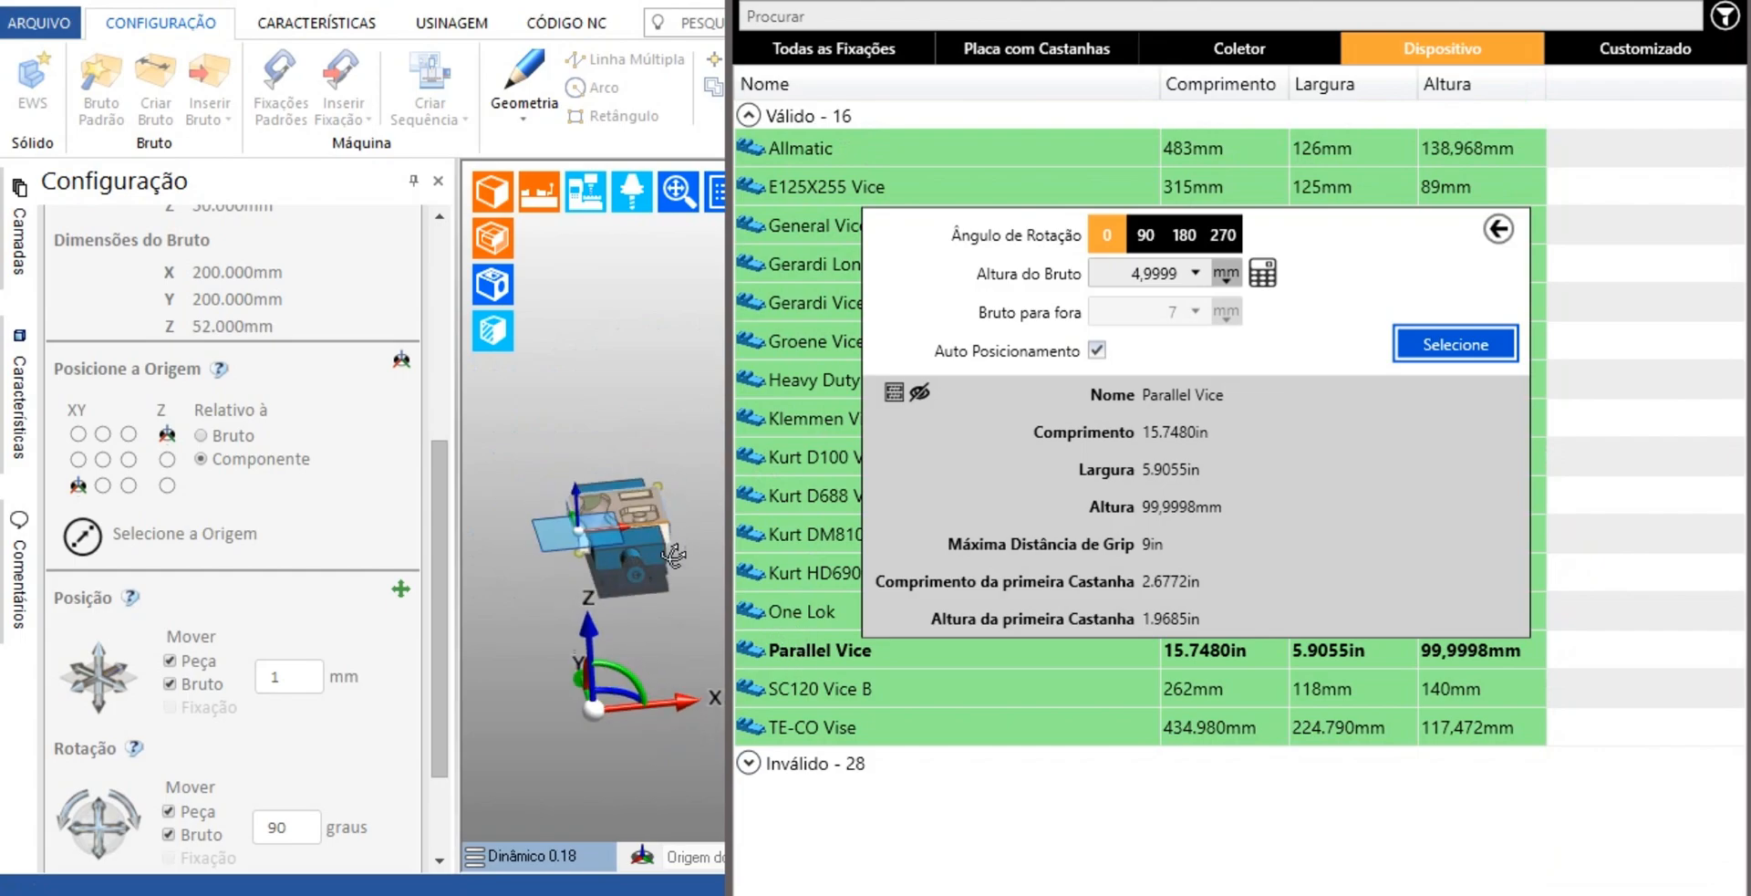
click(792, 727)
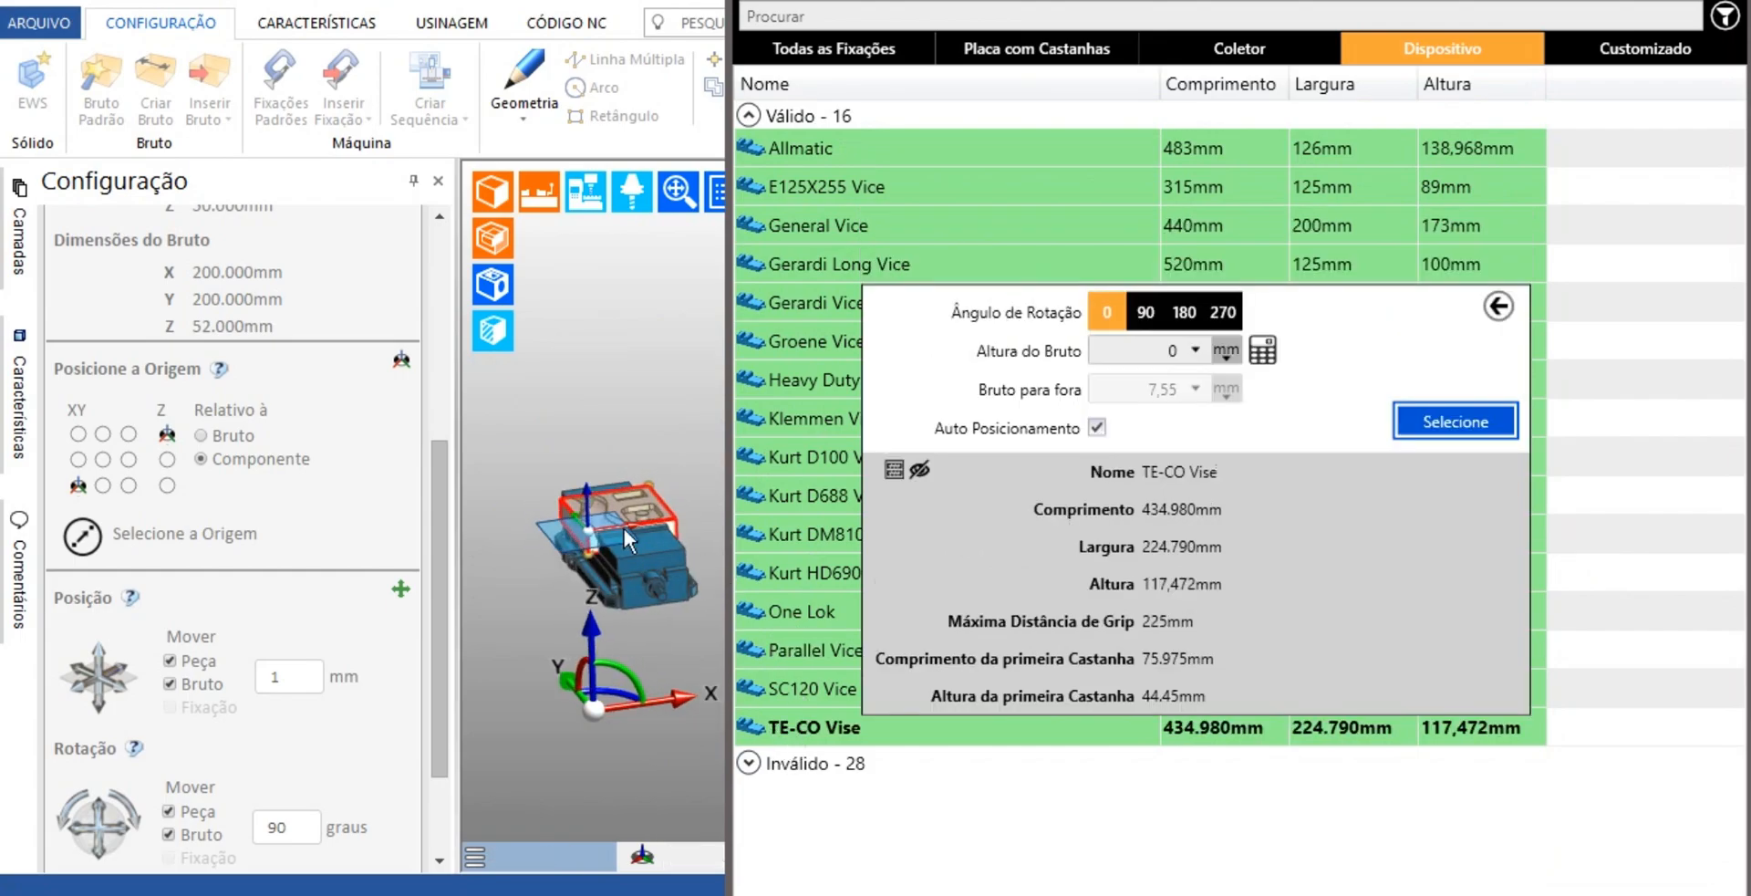
scroll(615, 561, up, 6)
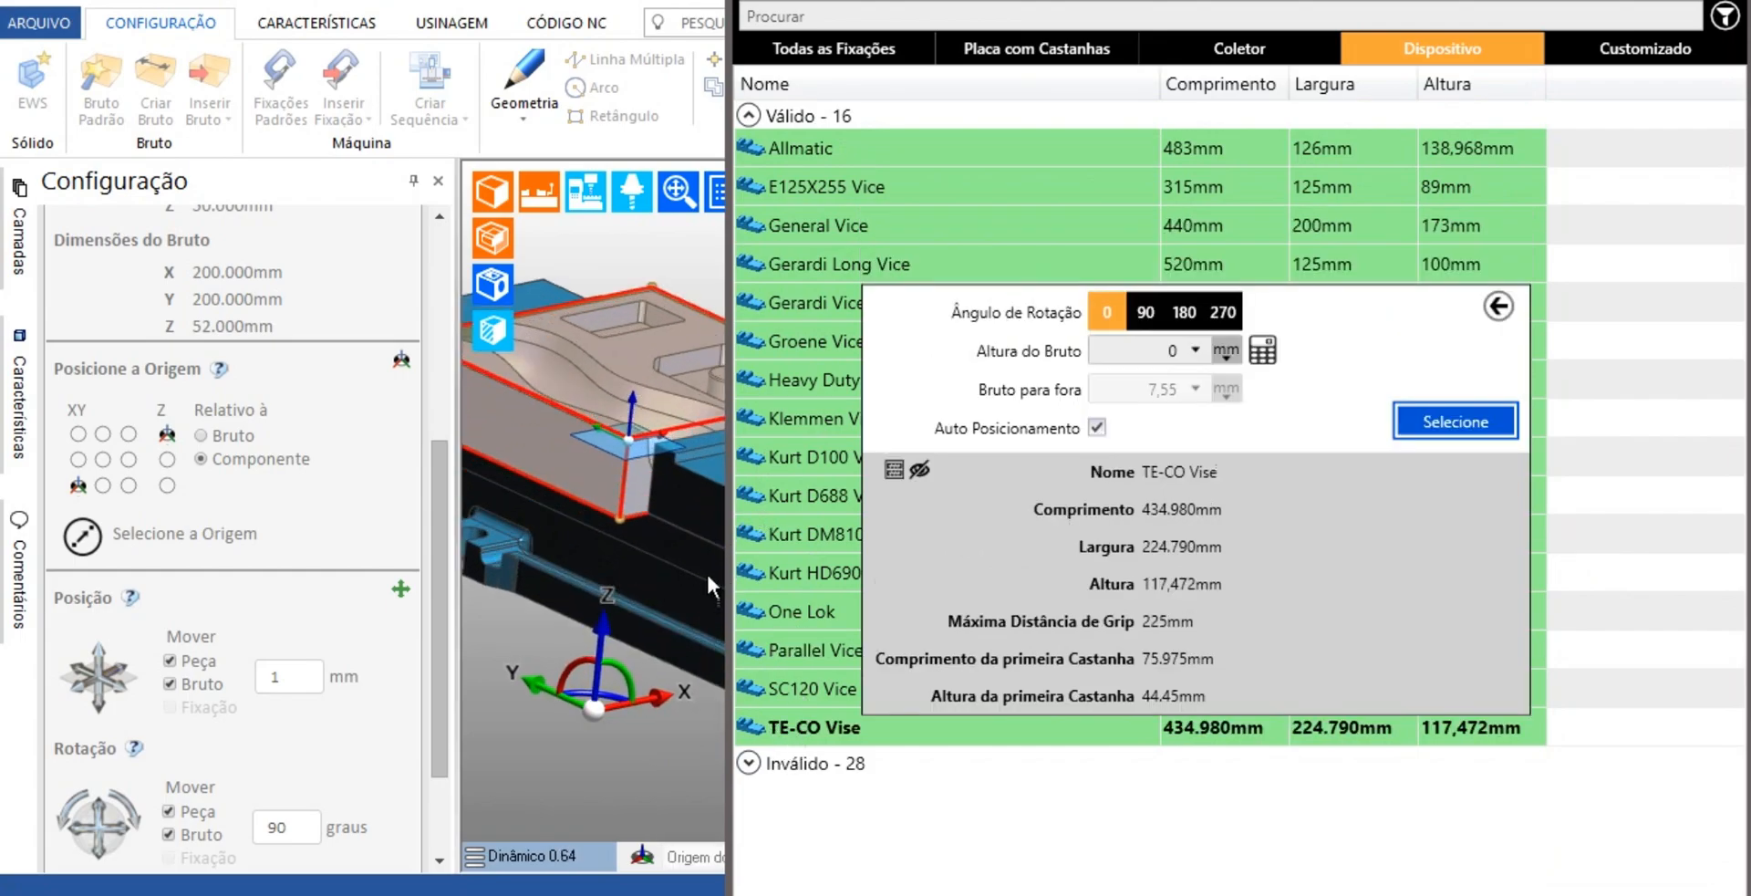
click(816, 695)
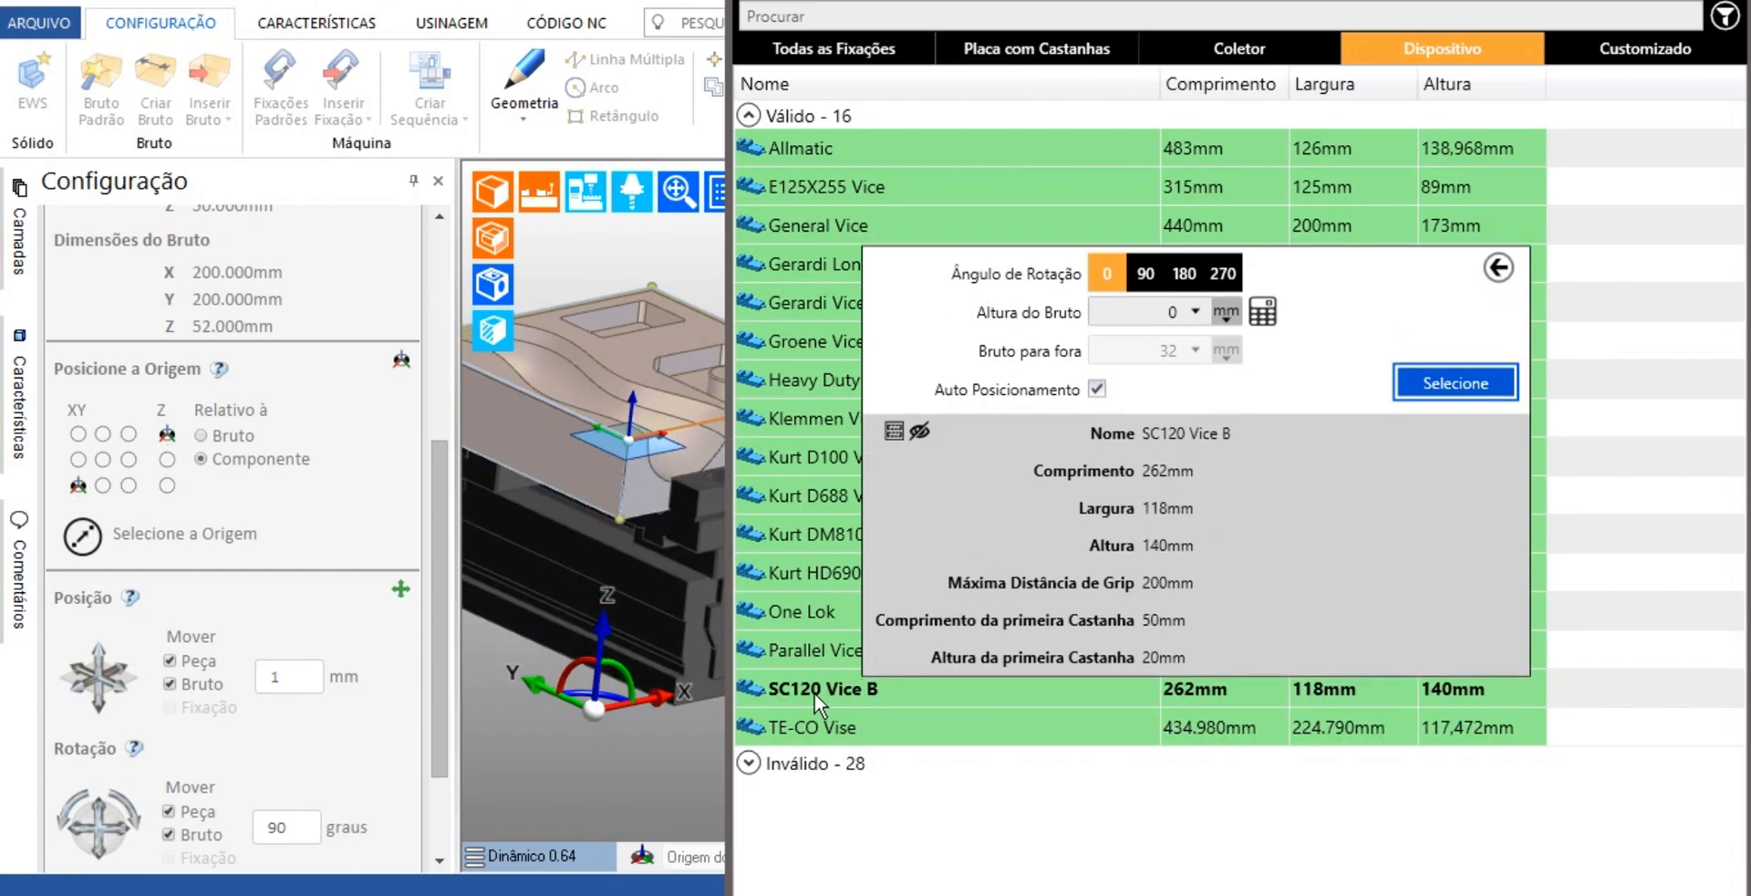
click(786, 649)
scroll(497, 564, down, 5)
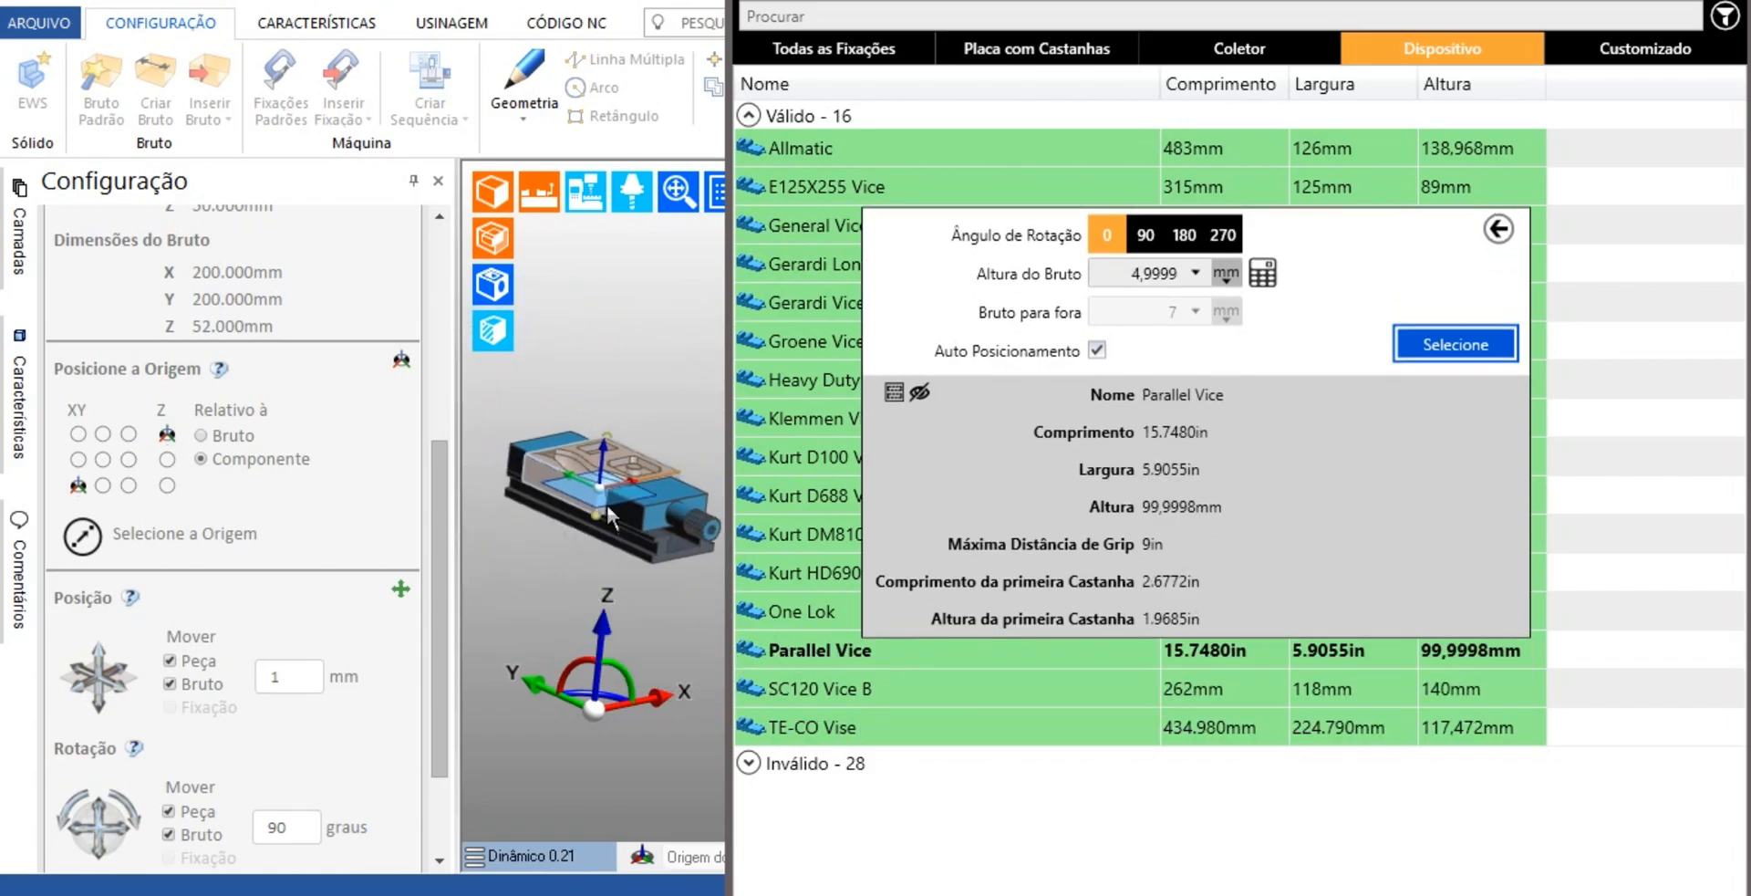
Preview the One Lok and the Kurt HD690, DM810, D688 and D100 vises around the part
click(792, 614)
click(791, 570)
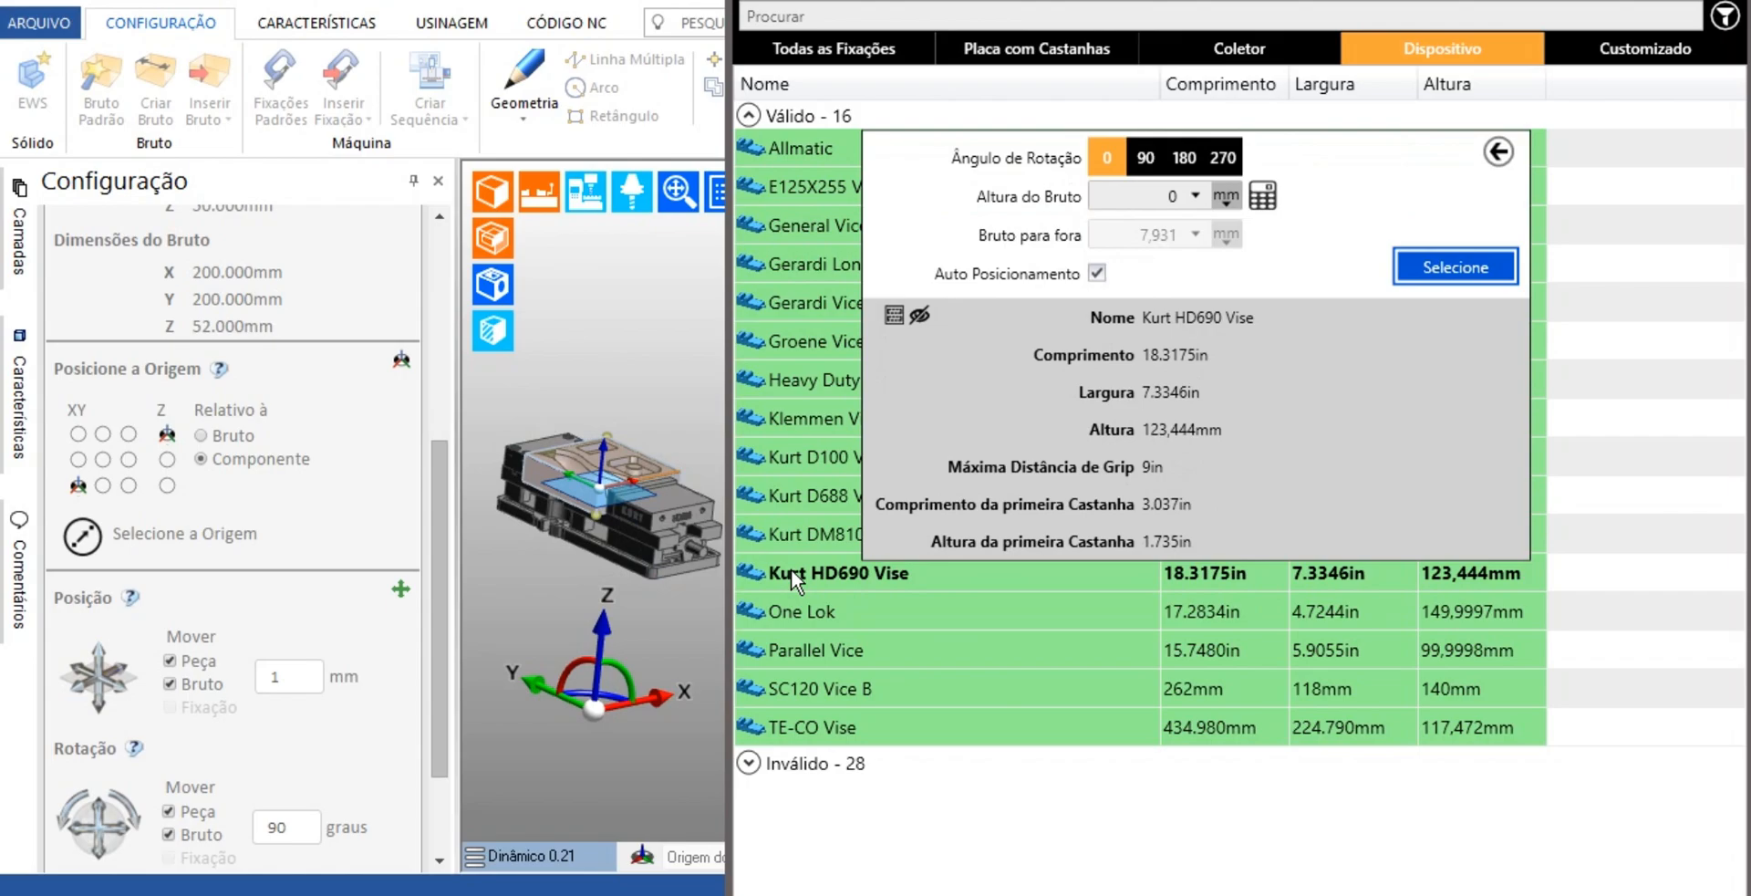
click(793, 548)
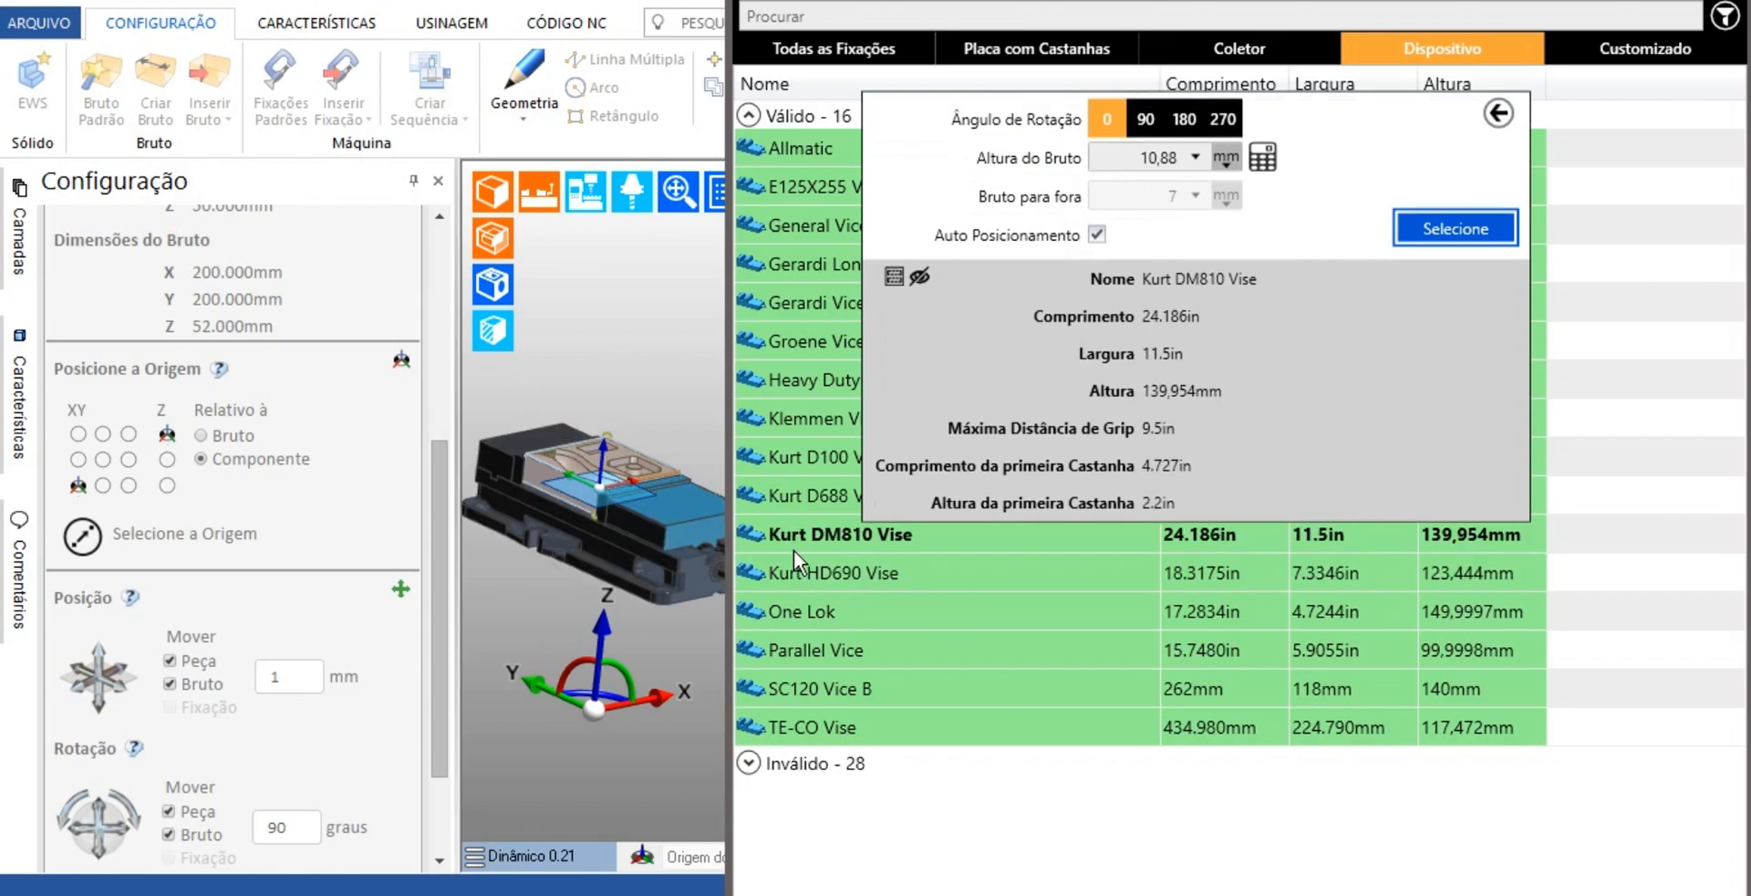
click(802, 496)
click(799, 465)
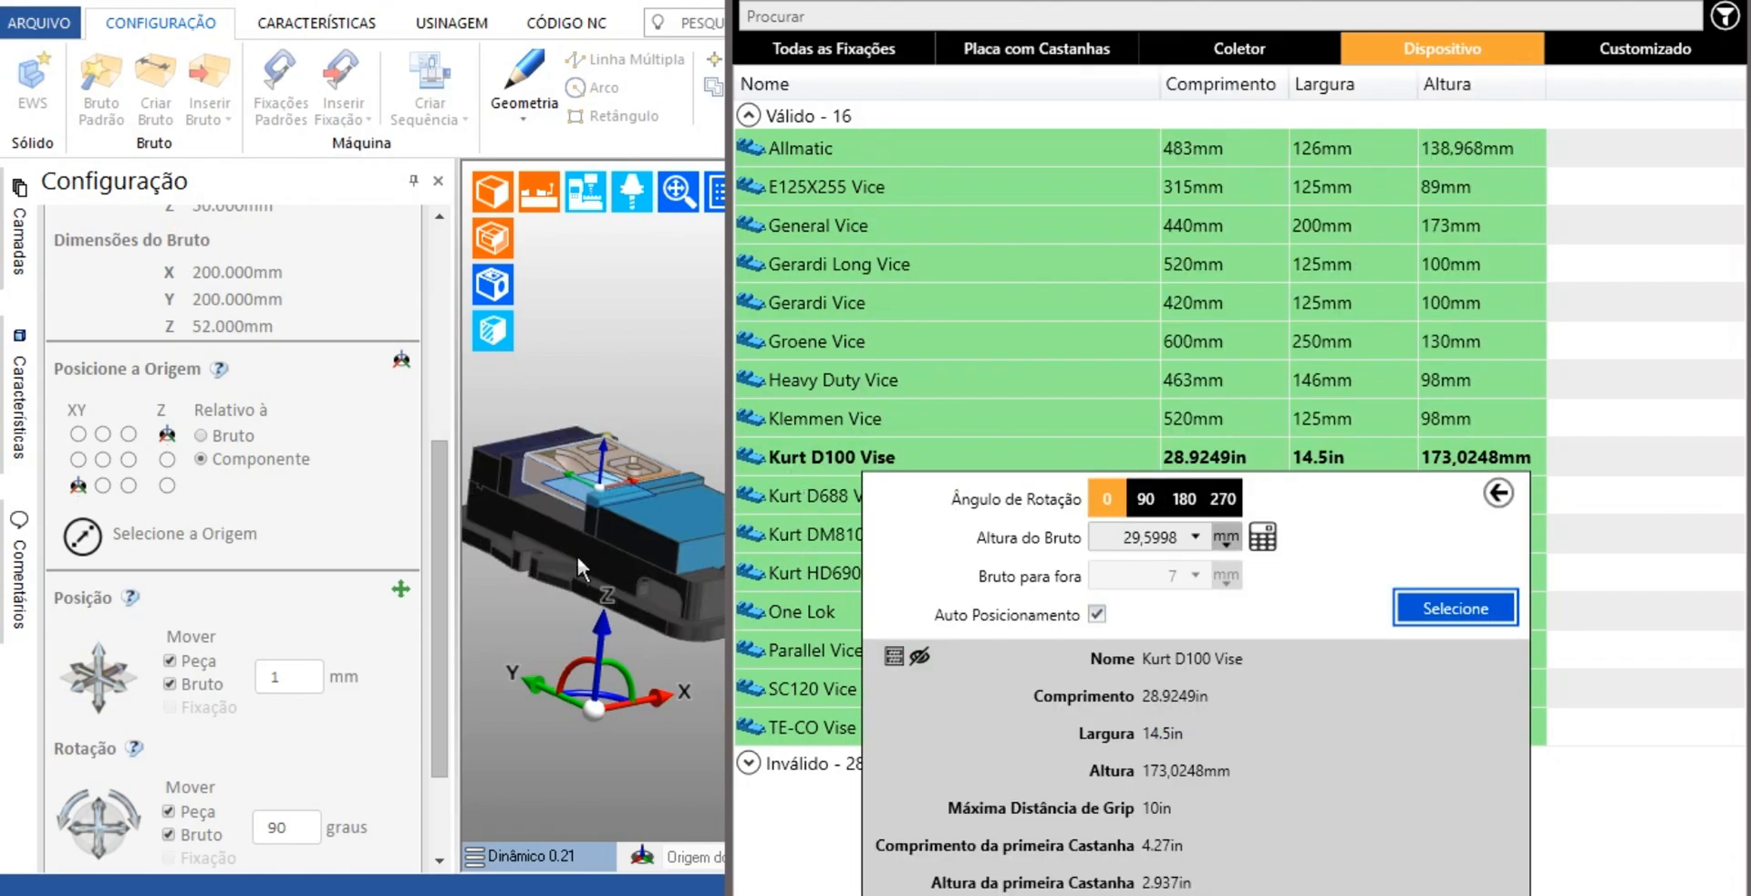
scroll(576, 557, down, 3)
middle_drag(546, 562, 664, 458)
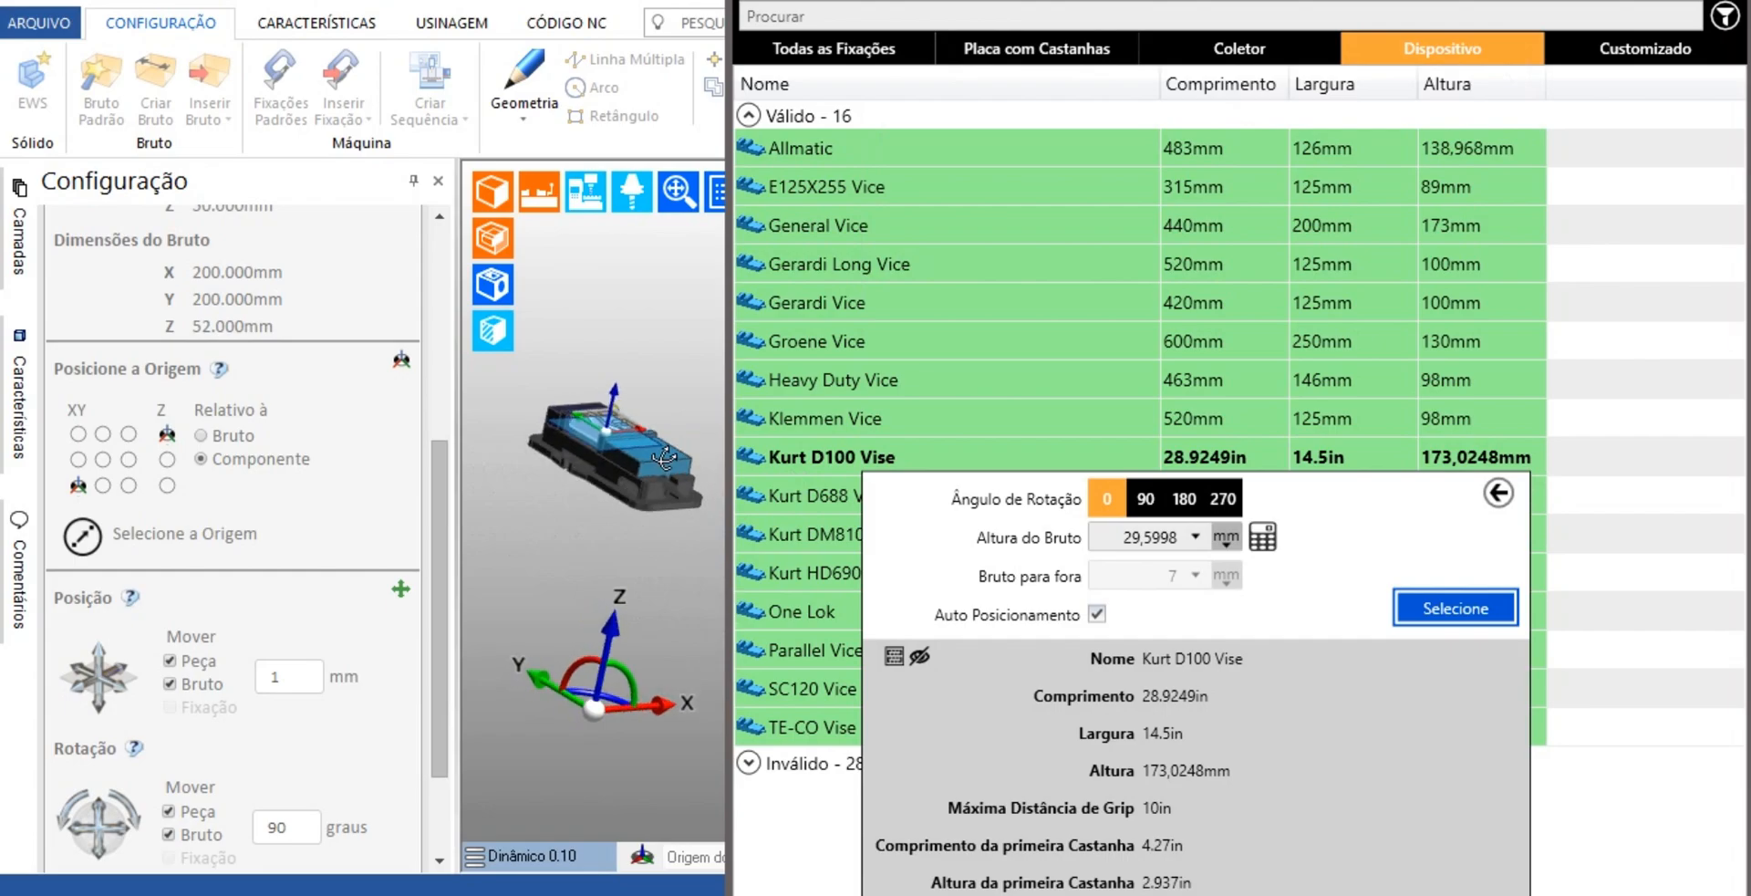
Compare the Klemmen Vice with the Kurt D100 Vise and choose the Kurt D100 Vise
click(857, 421)
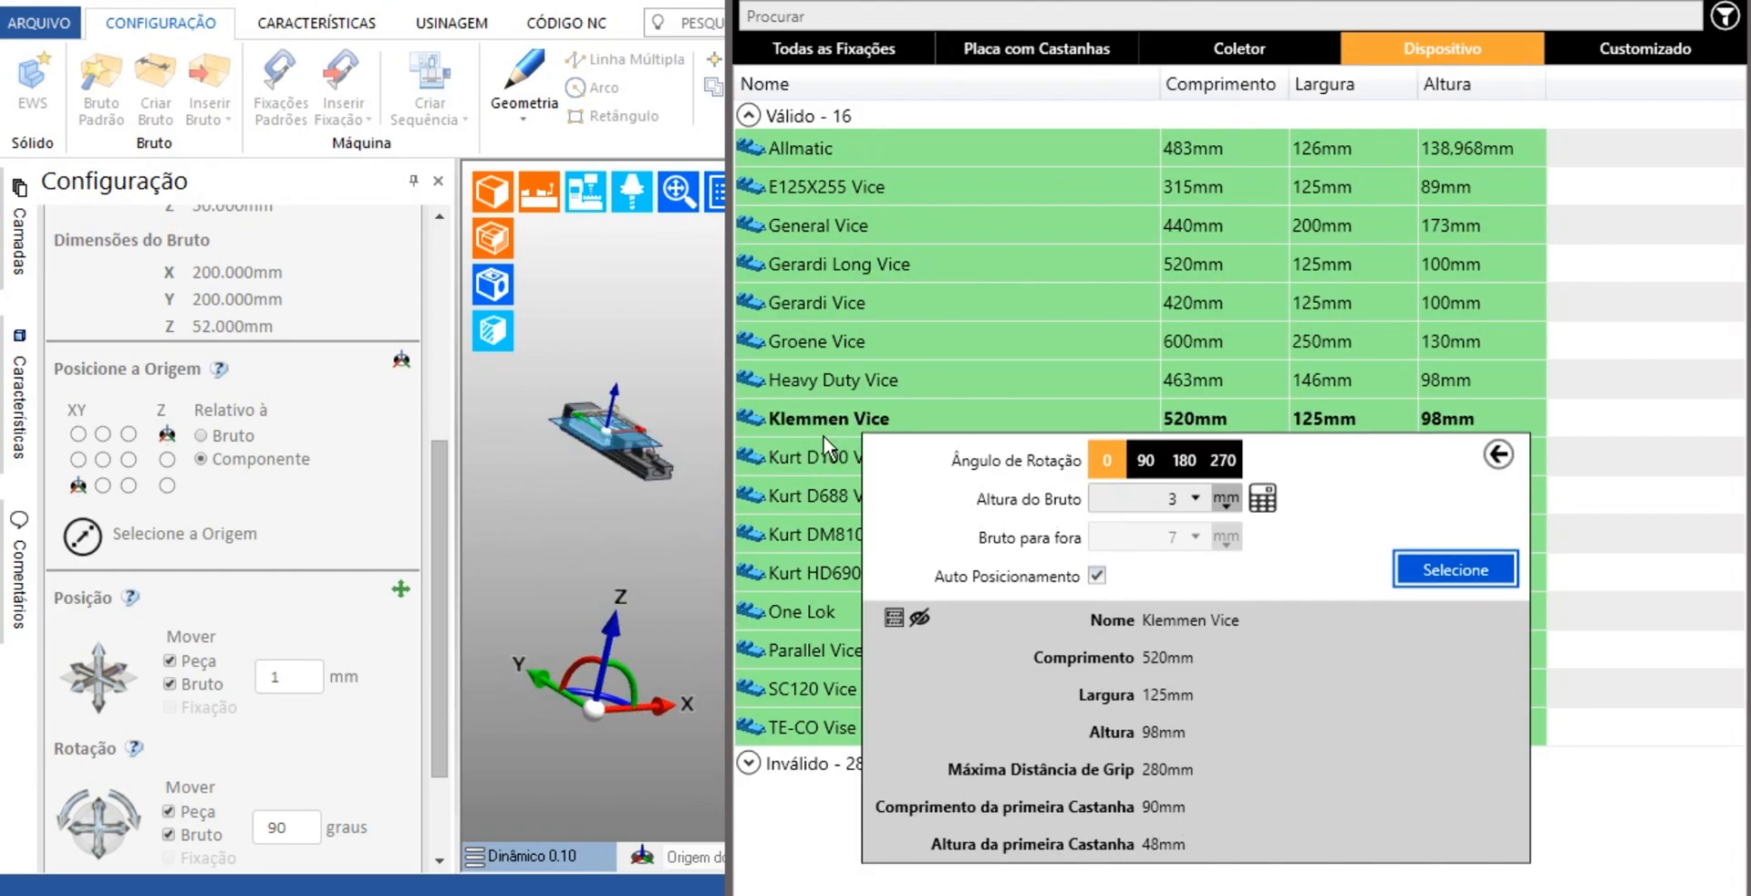
click(823, 460)
middle_drag(604, 482, 589, 484)
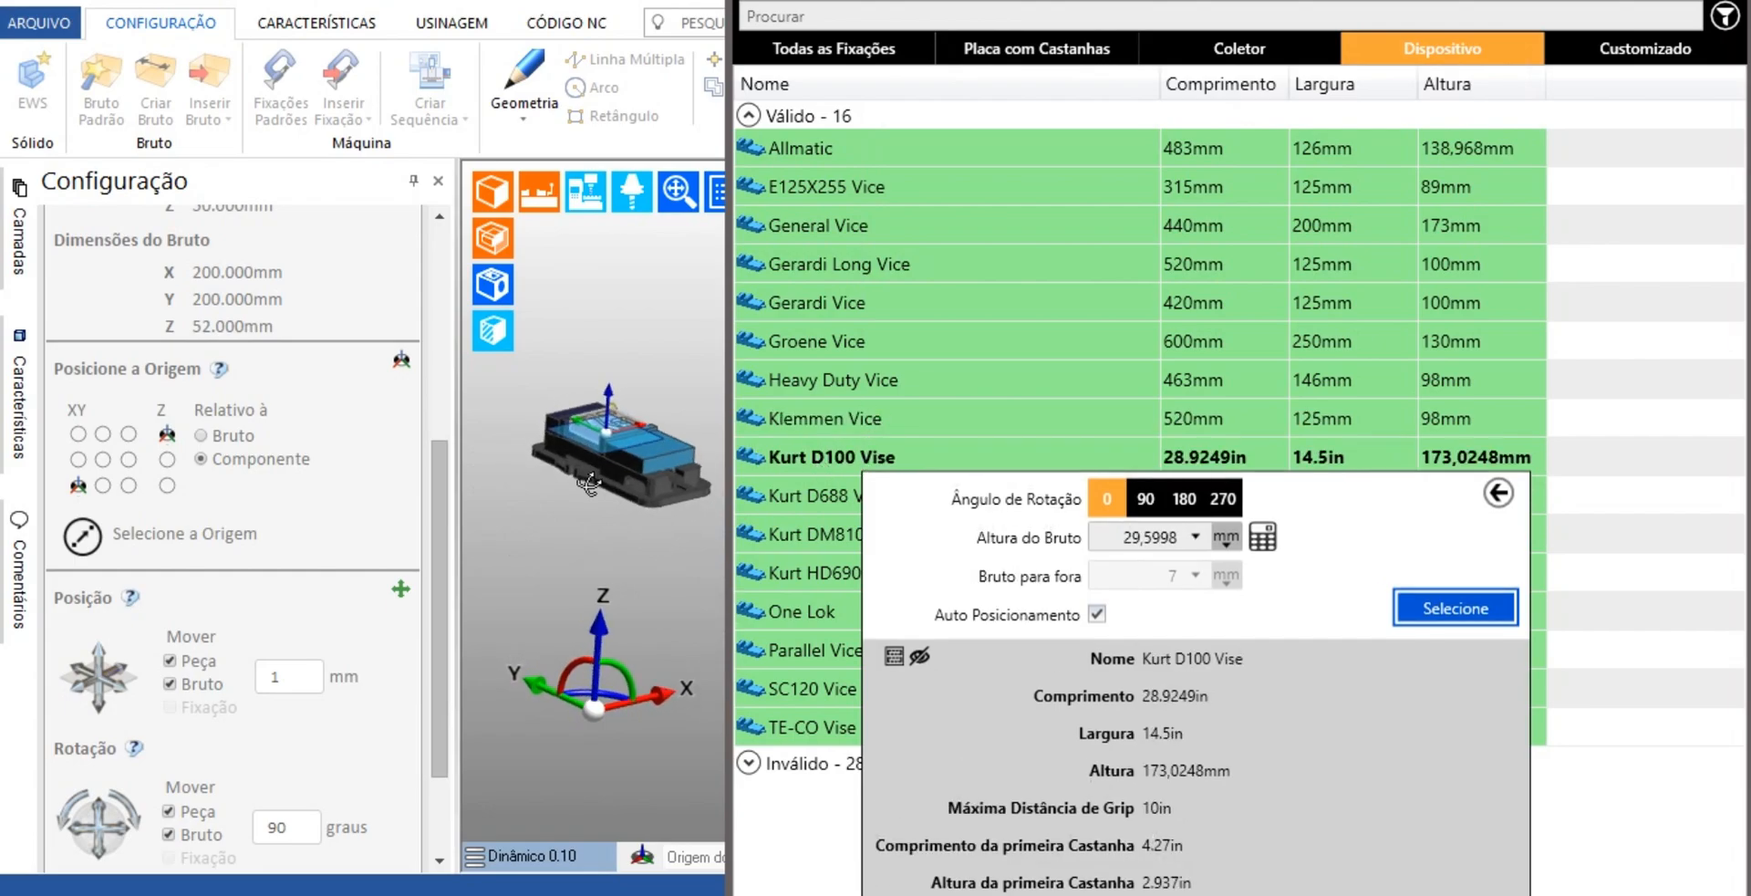
Widen the graphics area and inspect the Kurt D100 Vise together with the part
scroll(657, 462, up, 3)
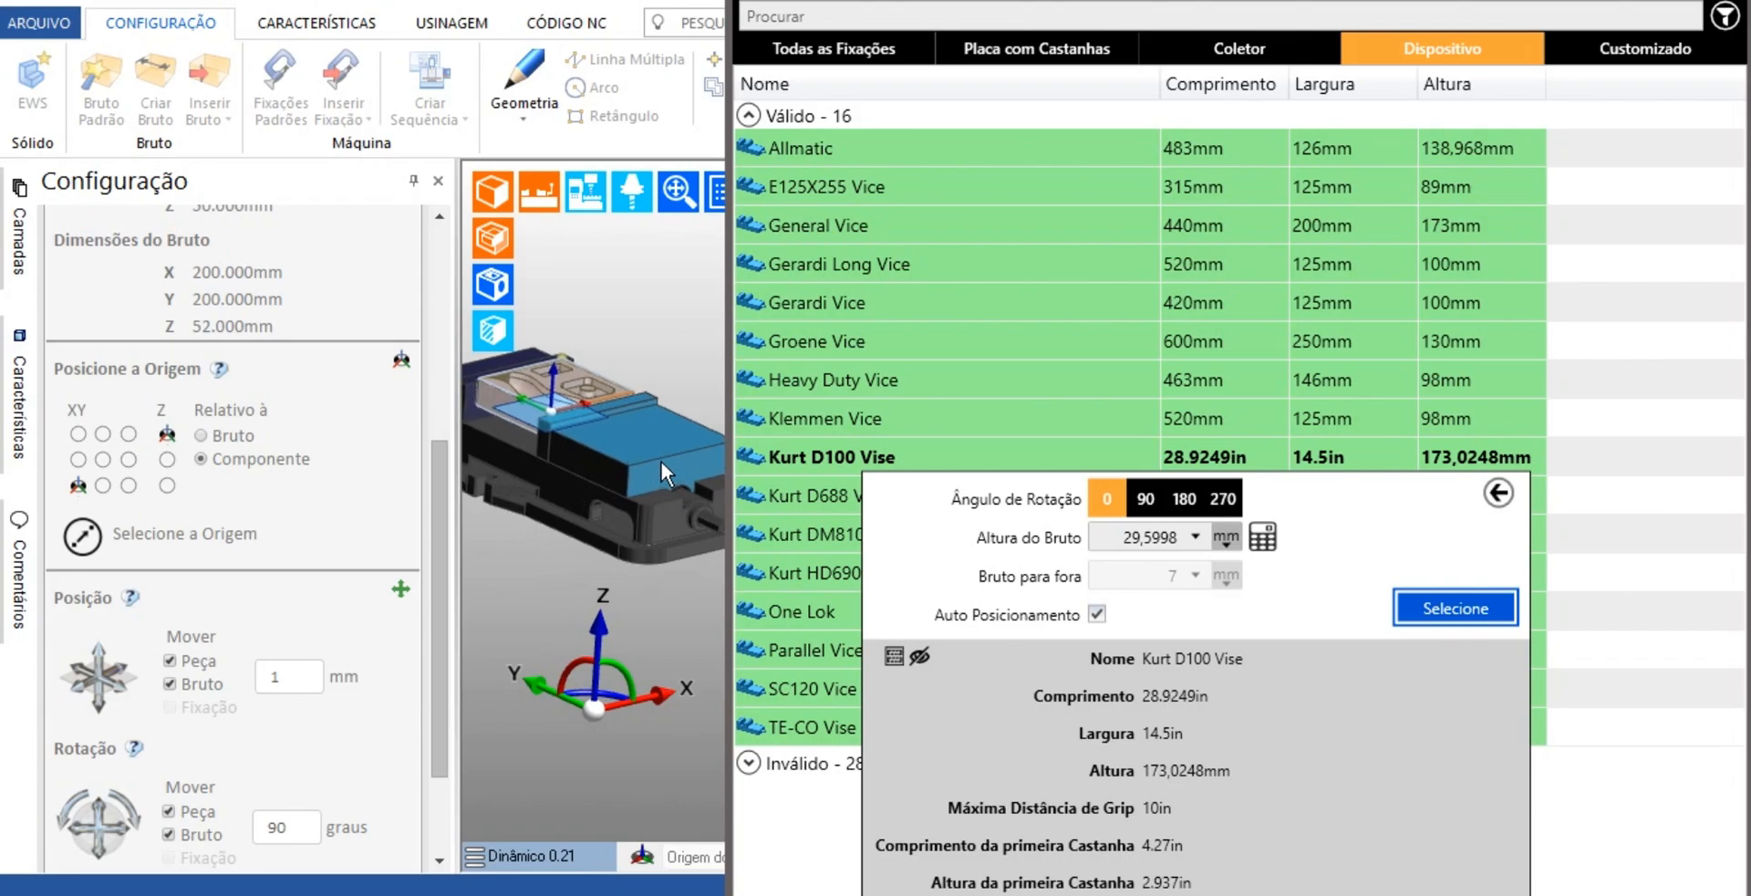
scroll(633, 410, up, 3)
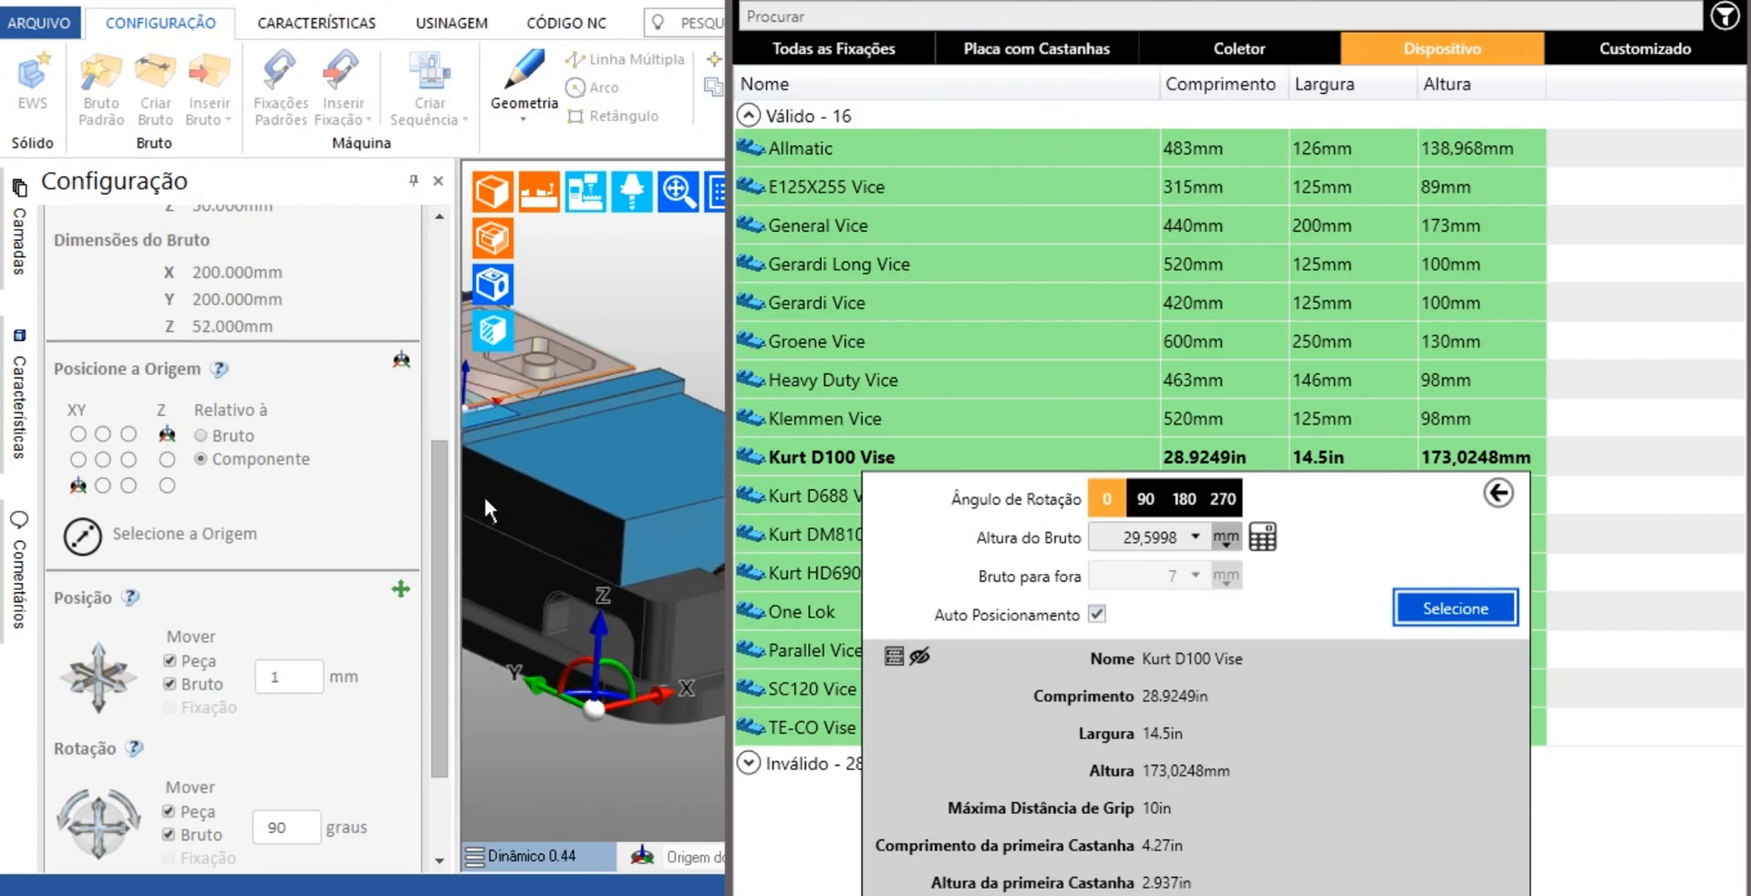
drag(458, 495, 283, 524)
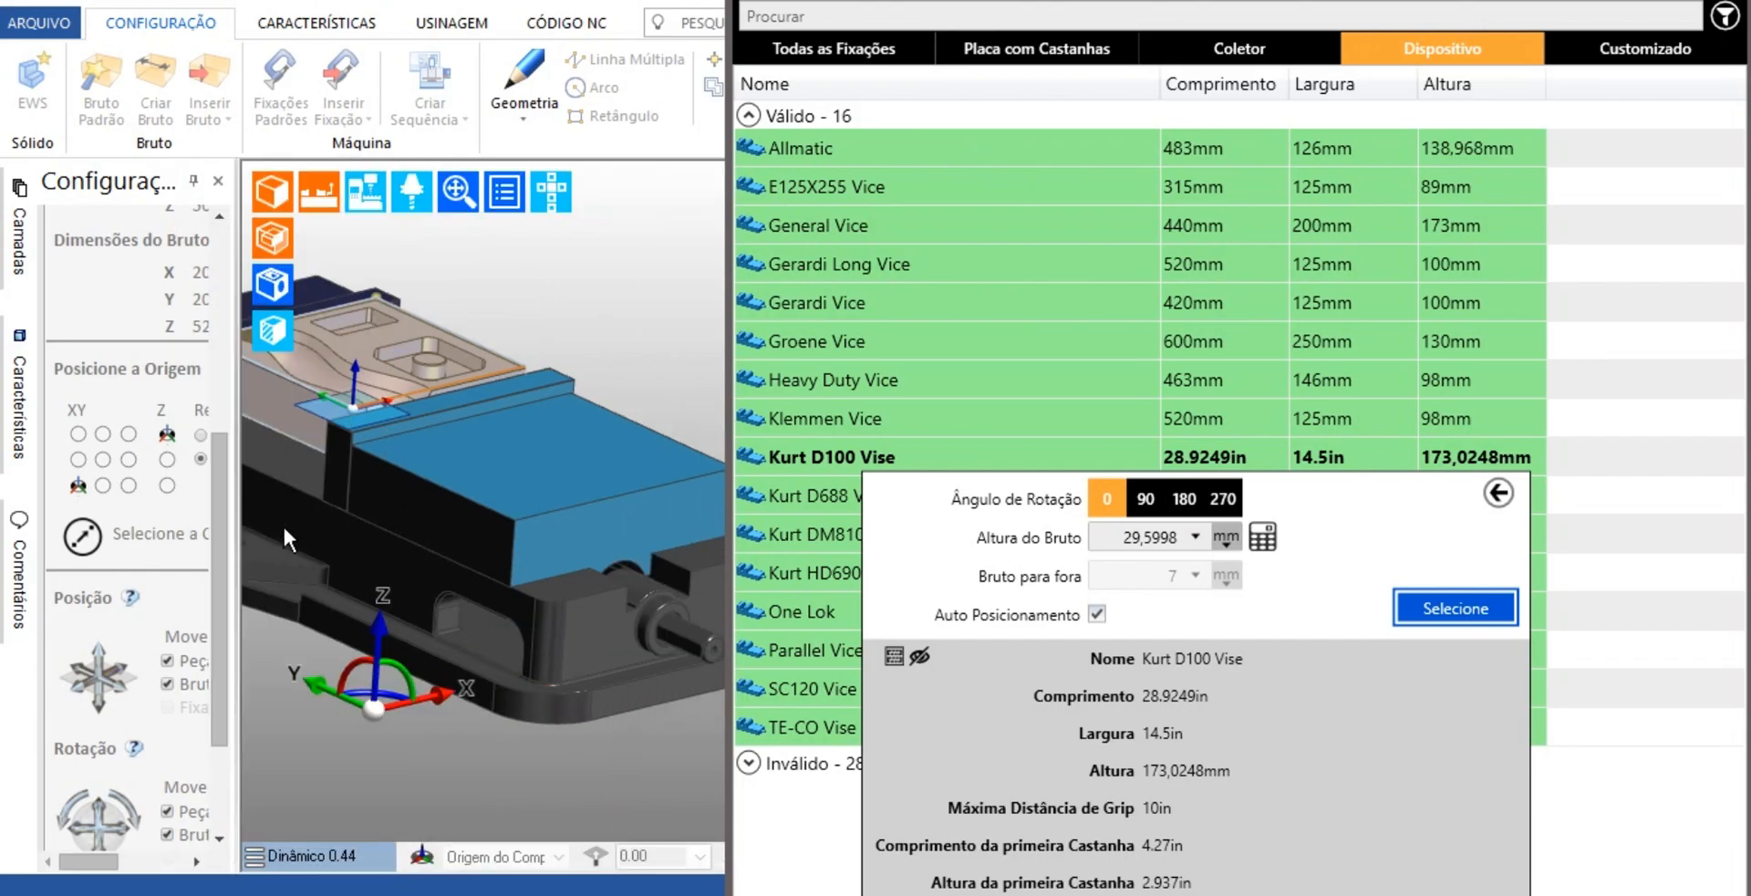
scroll(326, 512, down, 1)
middle_drag(326, 511, 408, 511)
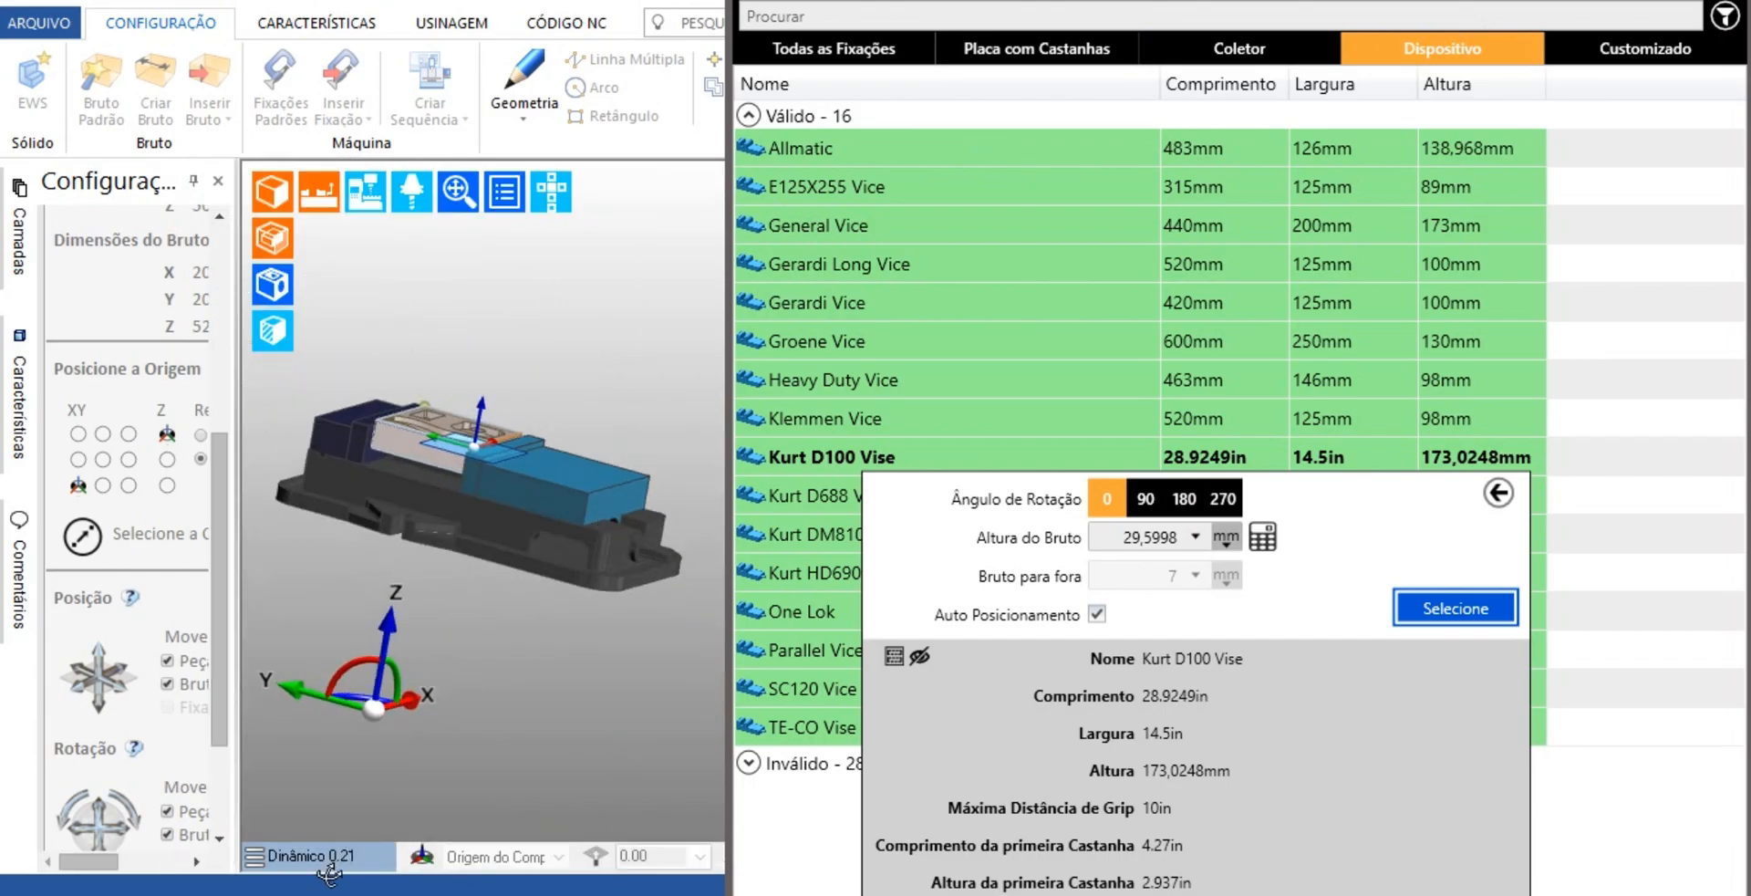
Examine how the vise jaws grip the stock in the Frontal and Direita views
click(326, 850)
click(357, 755)
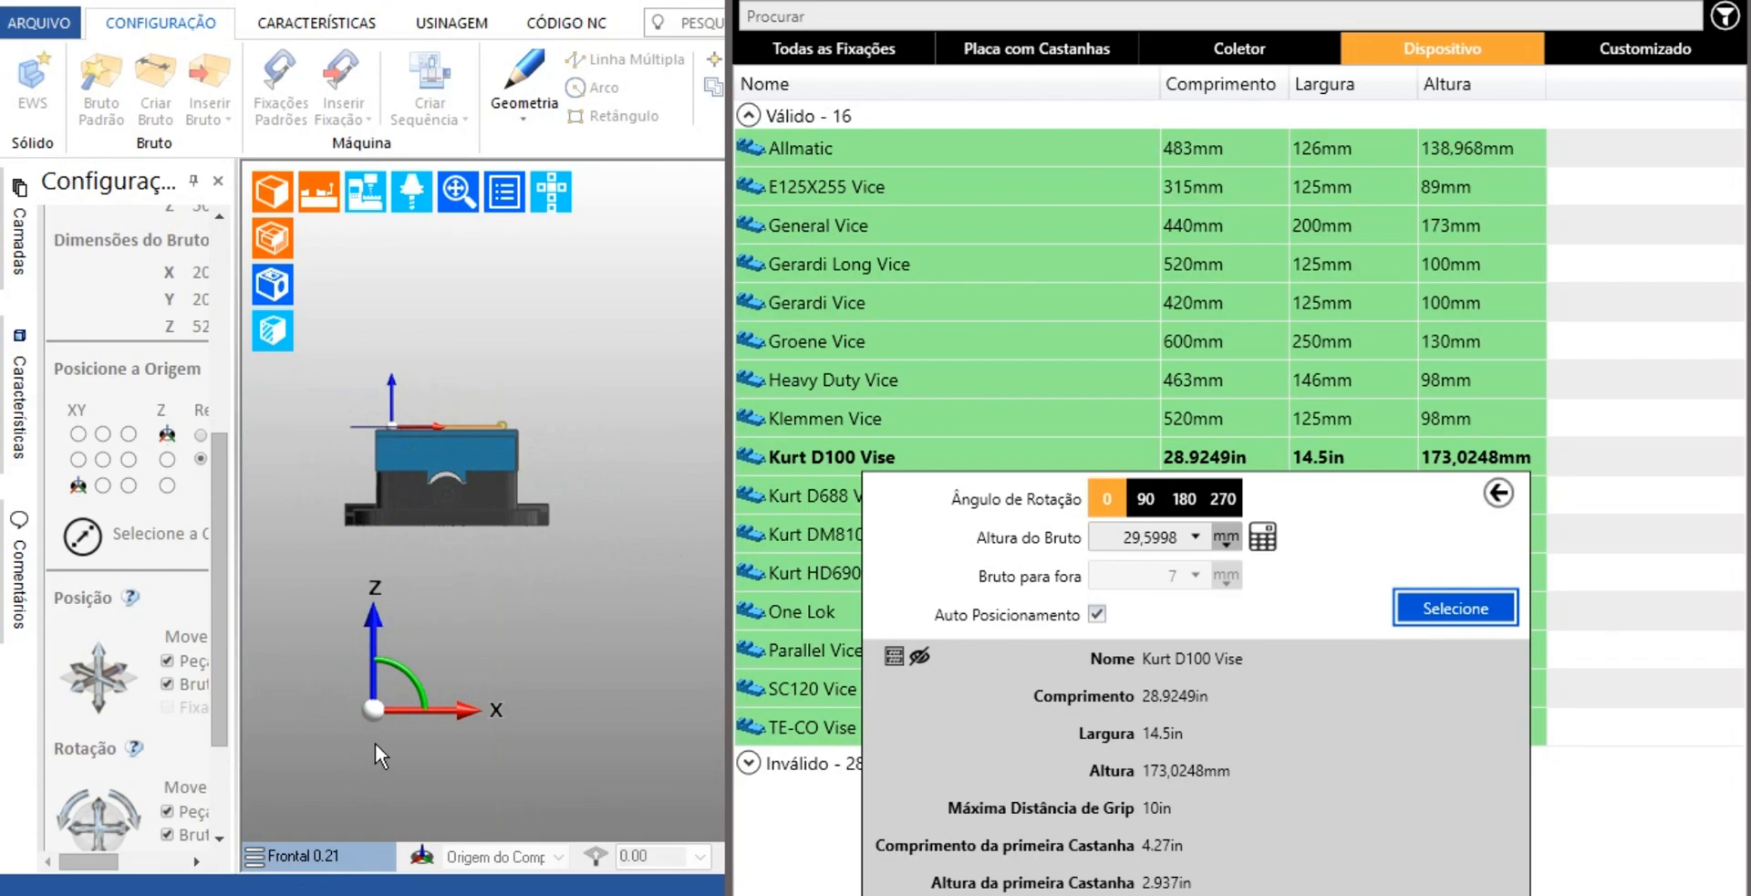
click(327, 856)
click(333, 728)
scroll(381, 465, up, 3)
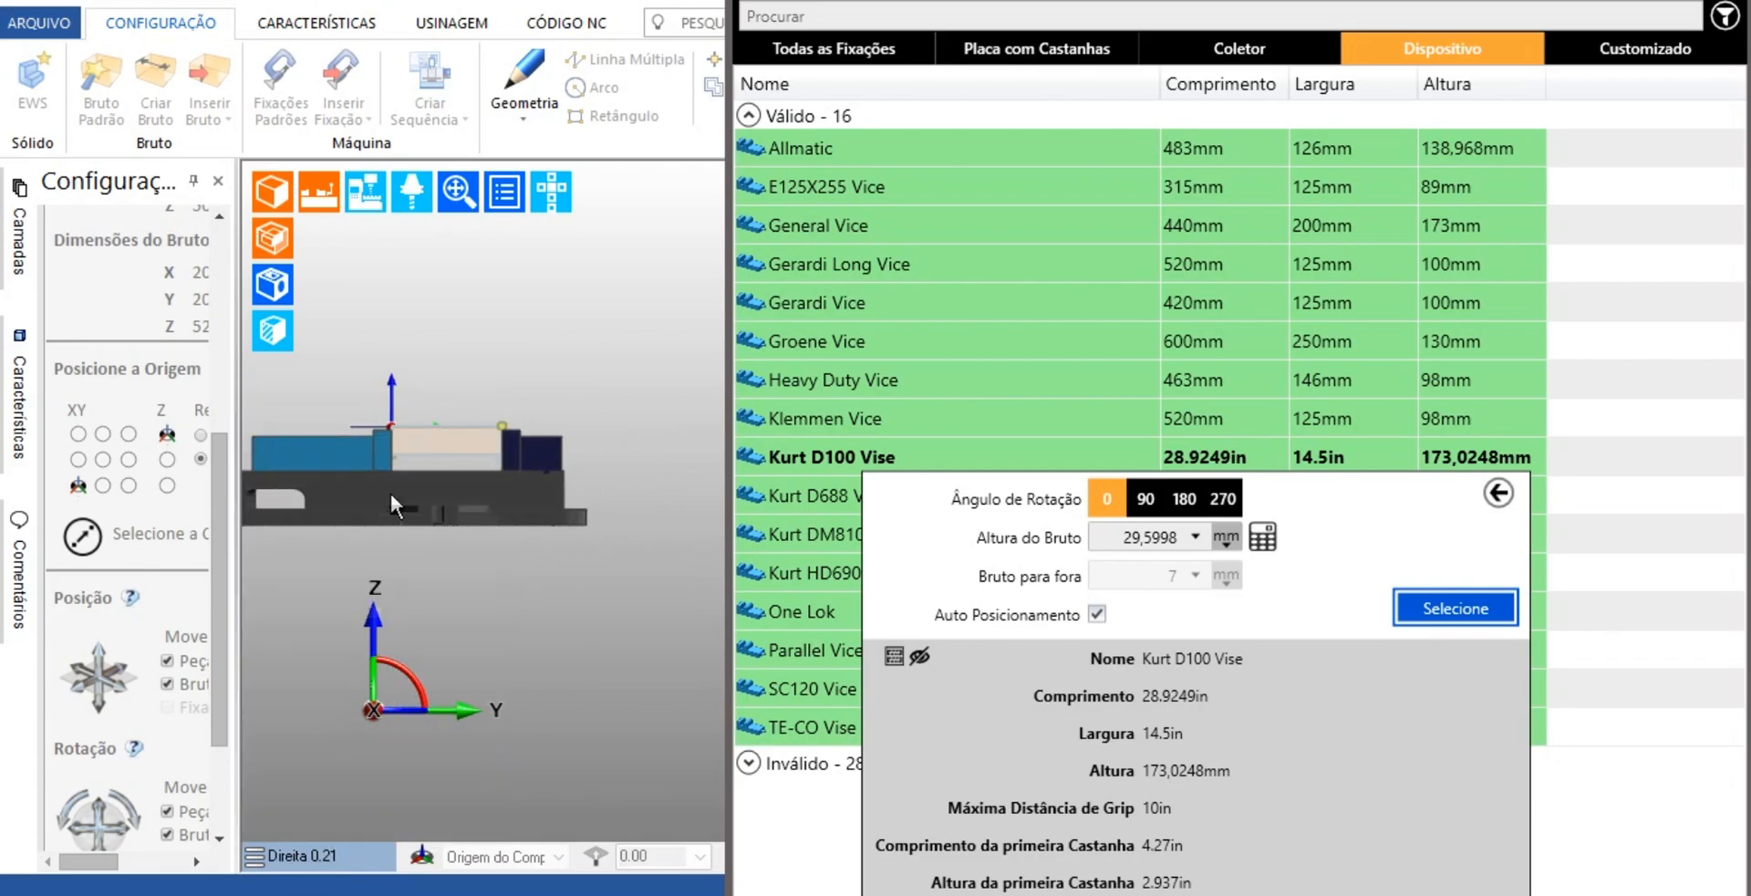
scroll(381, 465, up, 4)
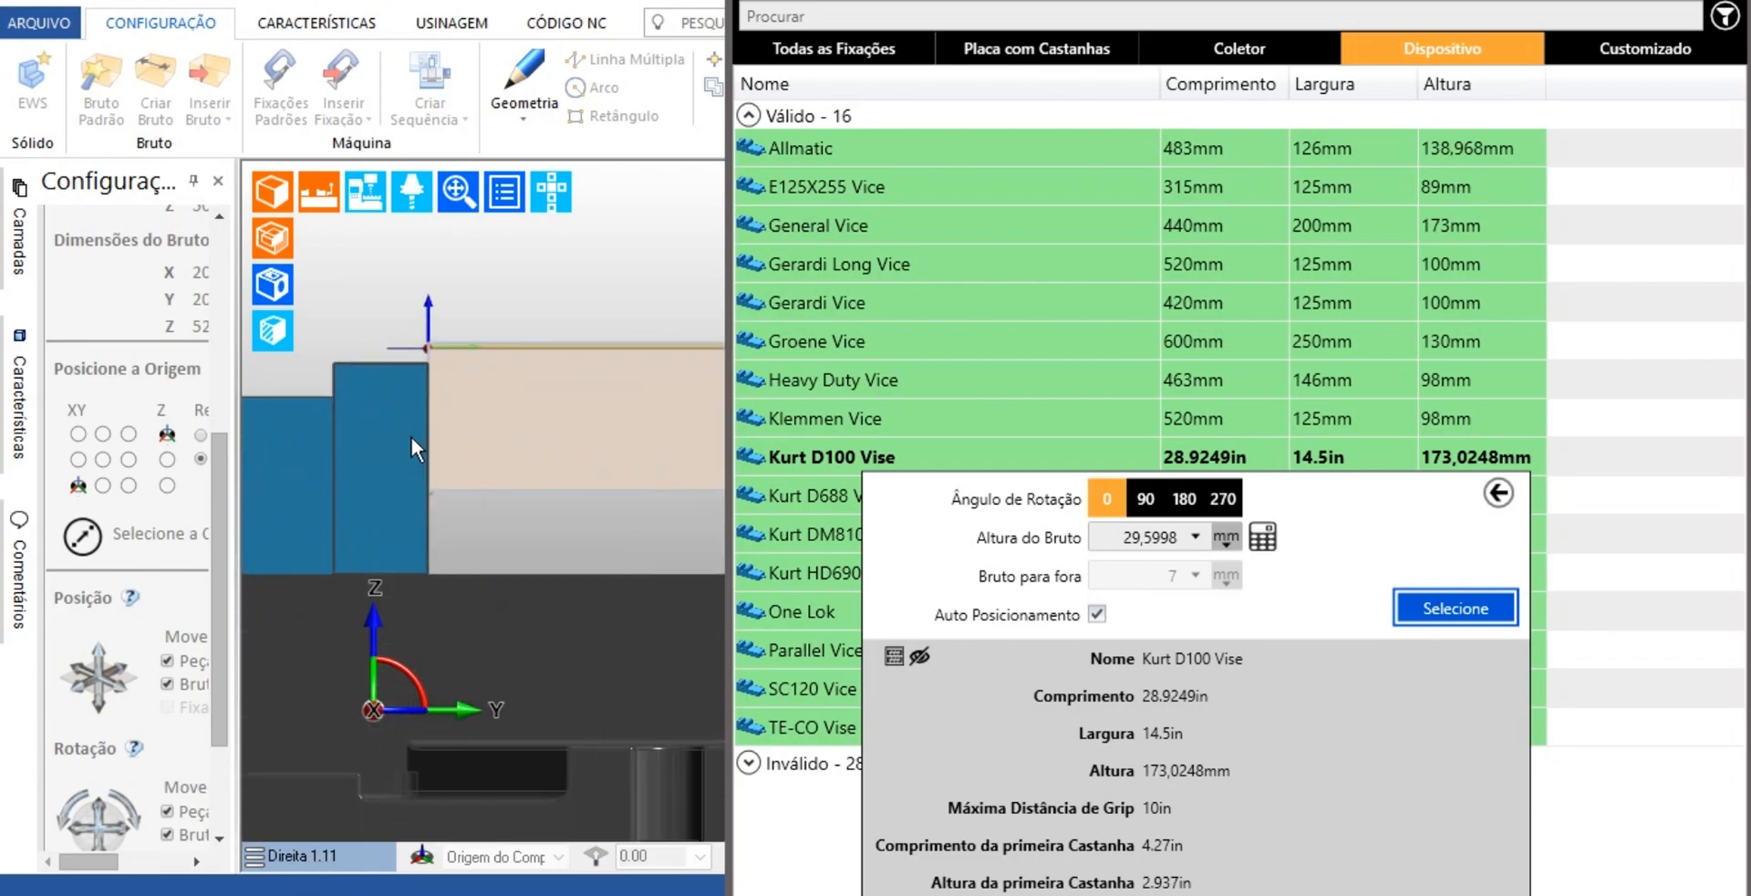
Try stock heights (Altura do Bruto) of 28 mm, 33,168 mm and 37 mm in the Kurt D100 Vise
click(1196, 538)
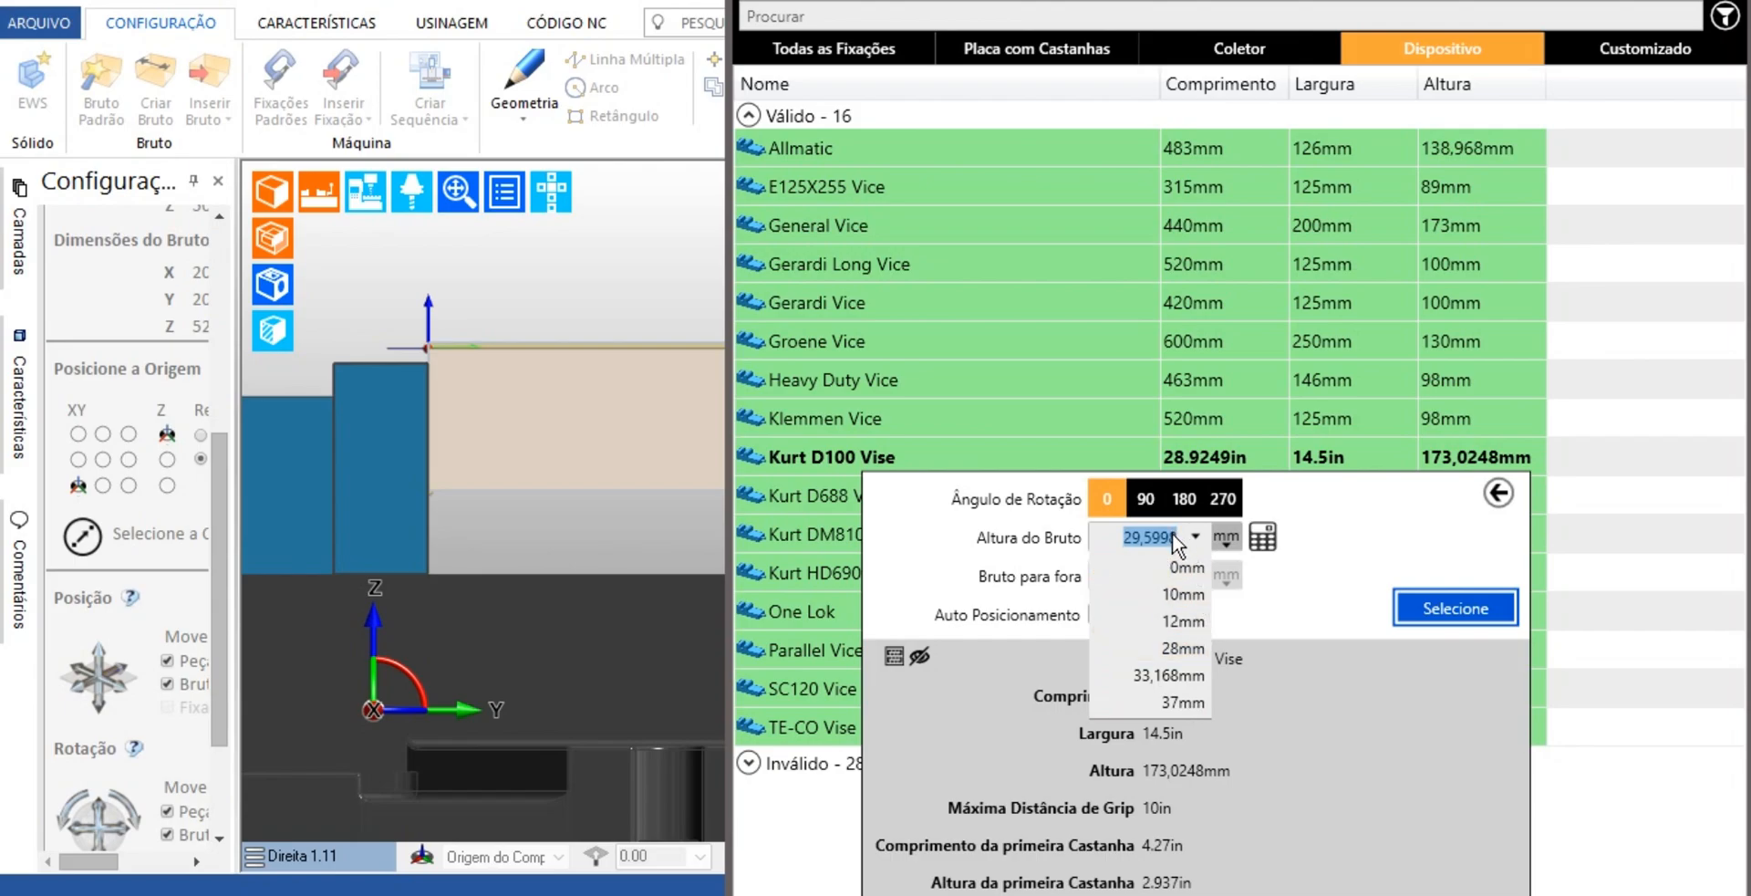
click(1180, 650)
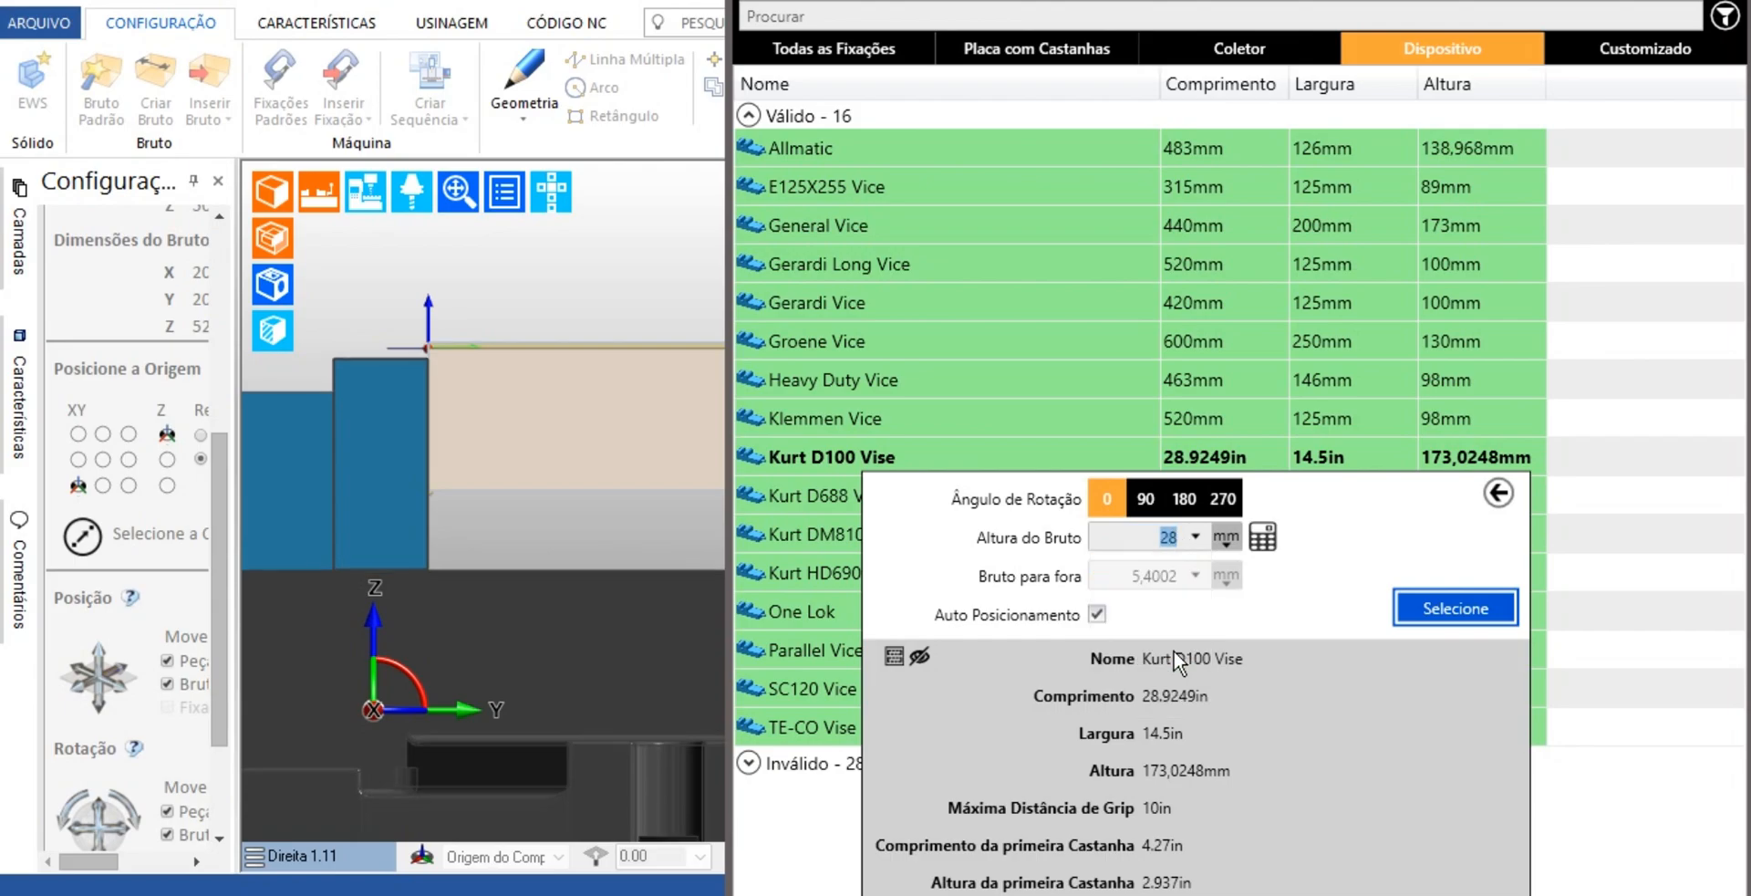
click(1196, 537)
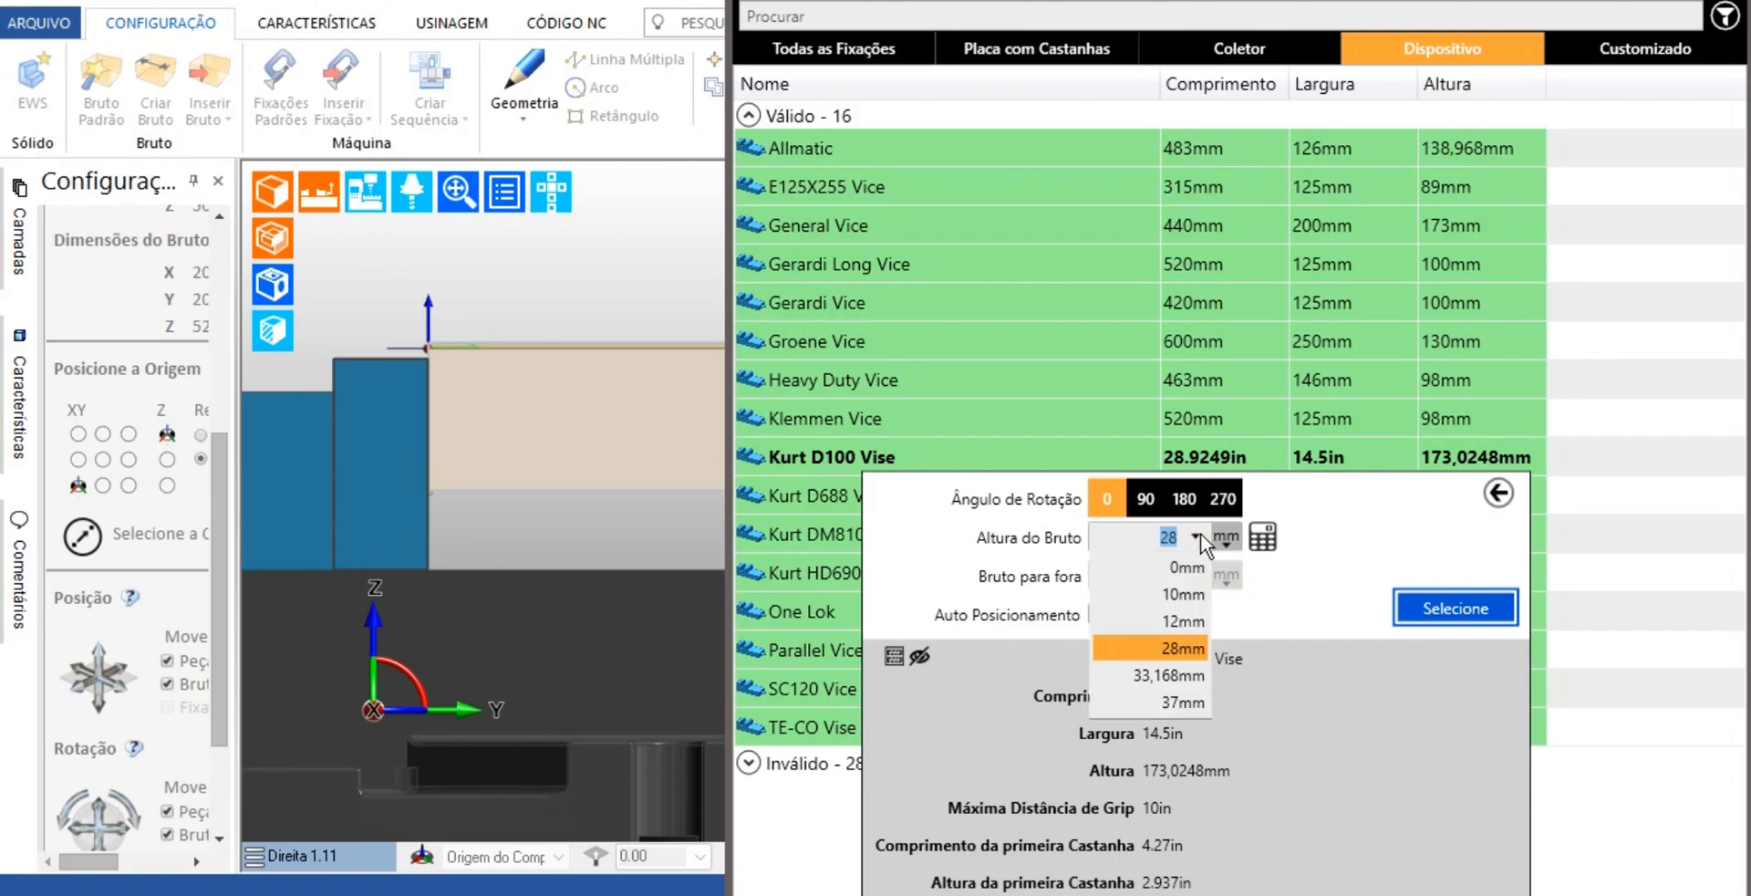
click(1183, 676)
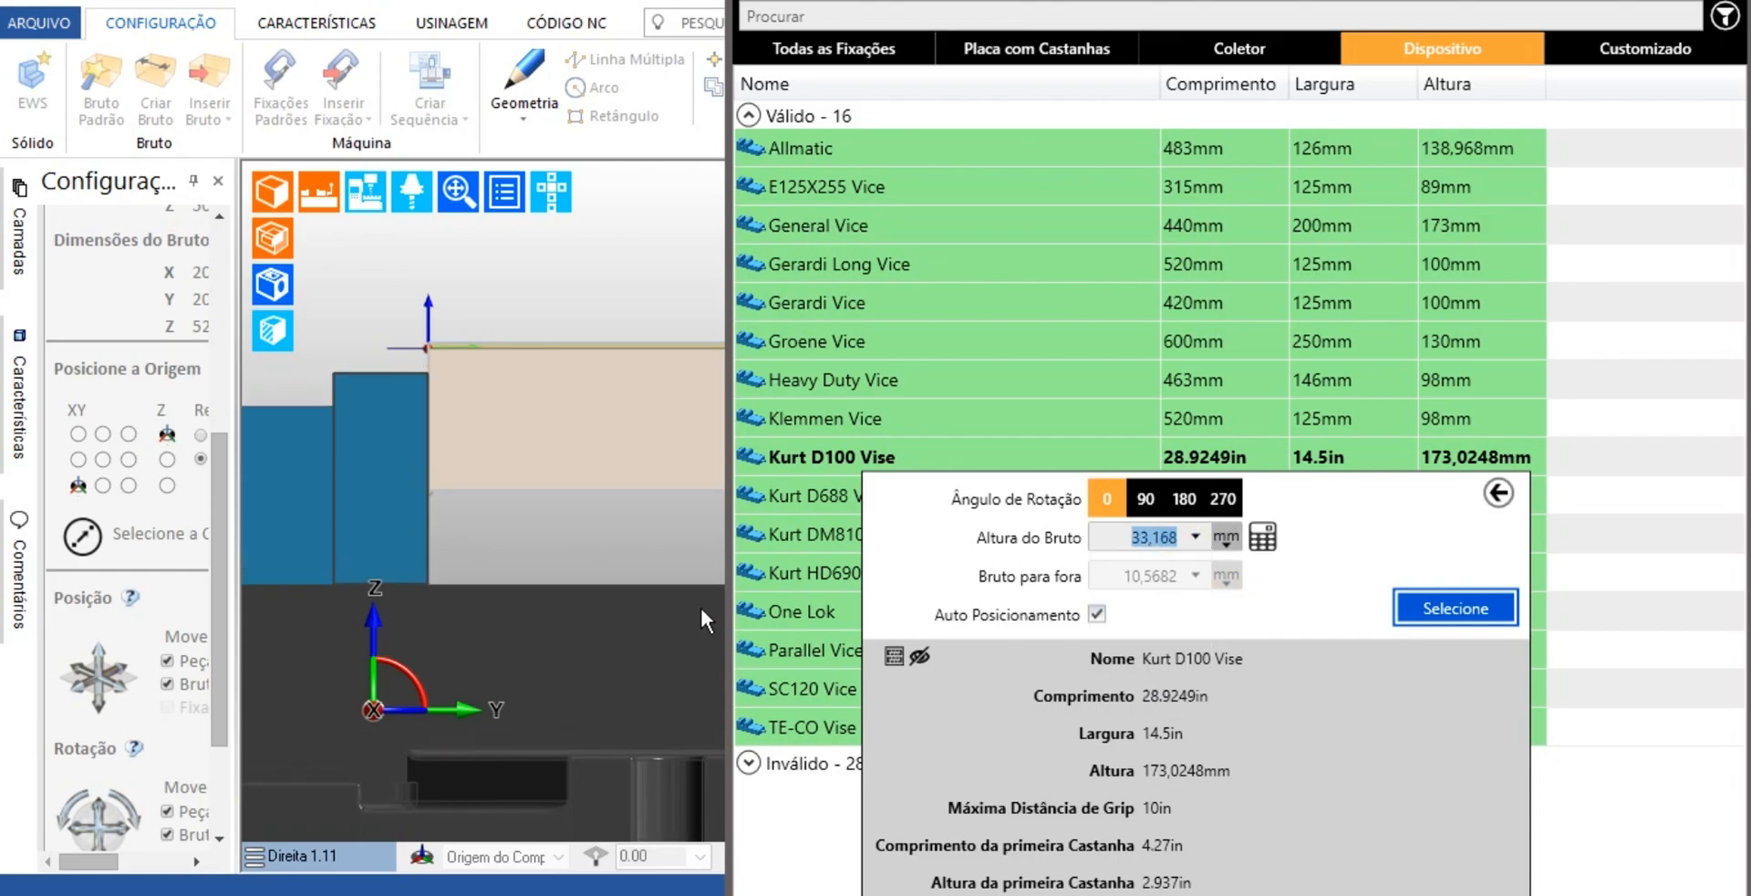
middle_drag(440, 541, 488, 479)
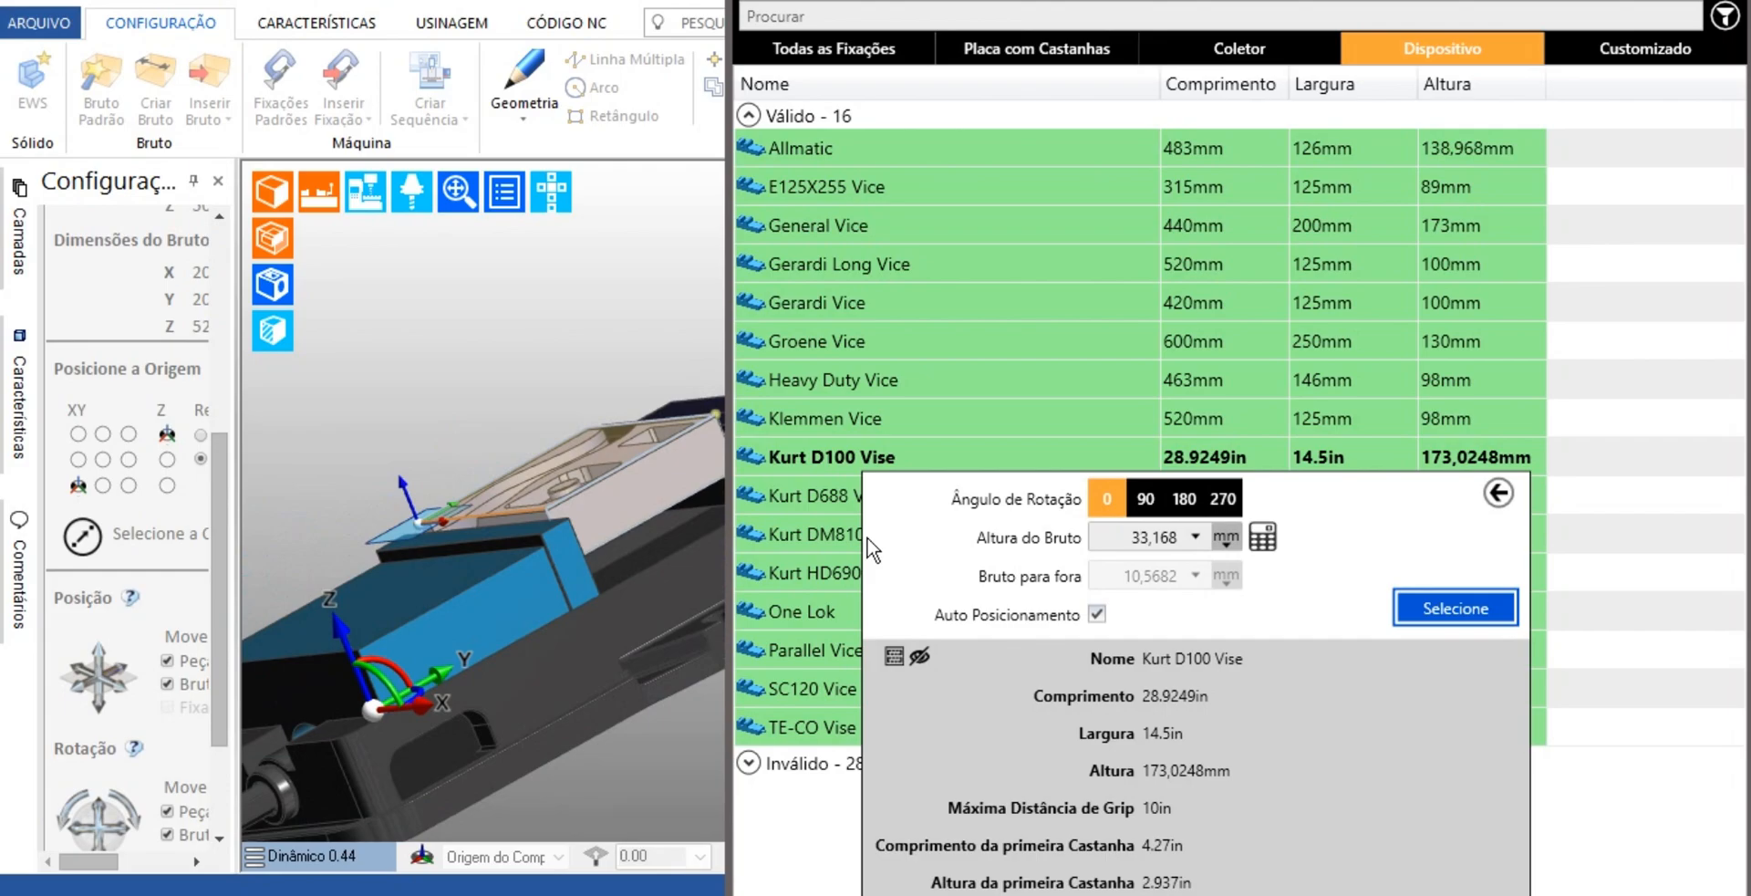
click(1196, 539)
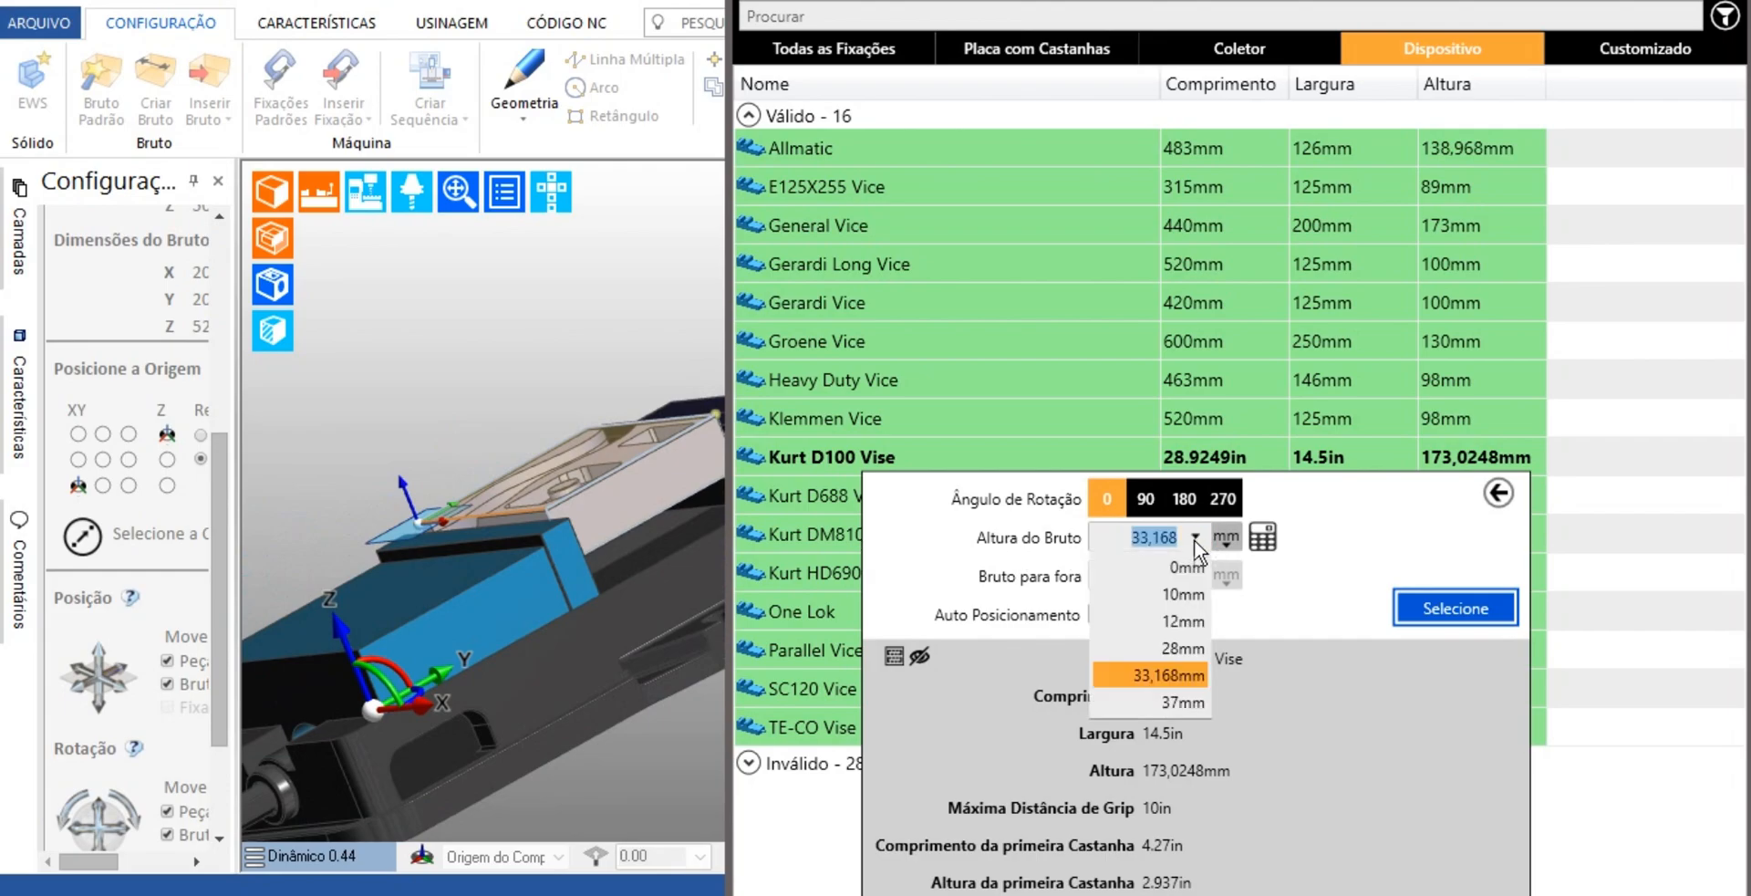
click(1177, 703)
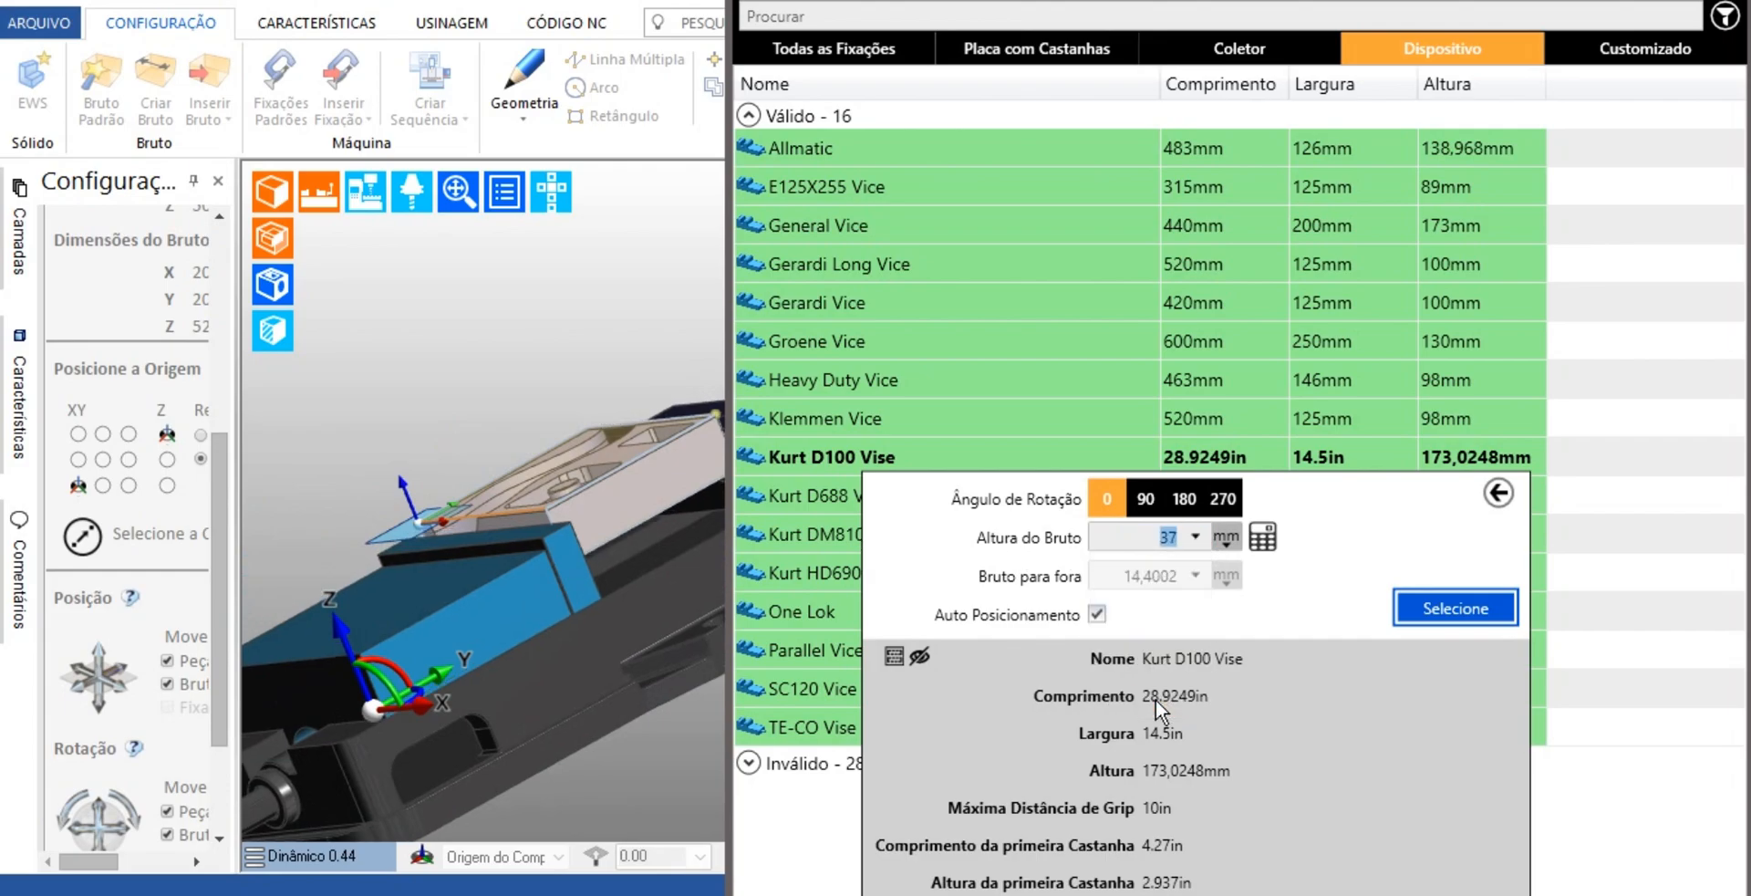
Set the stock height (Altura do Bruto) in the vise to 70 mm and check the part's position above the jaws
click(1196, 538)
key(BackSpace)
key(BackSpace)
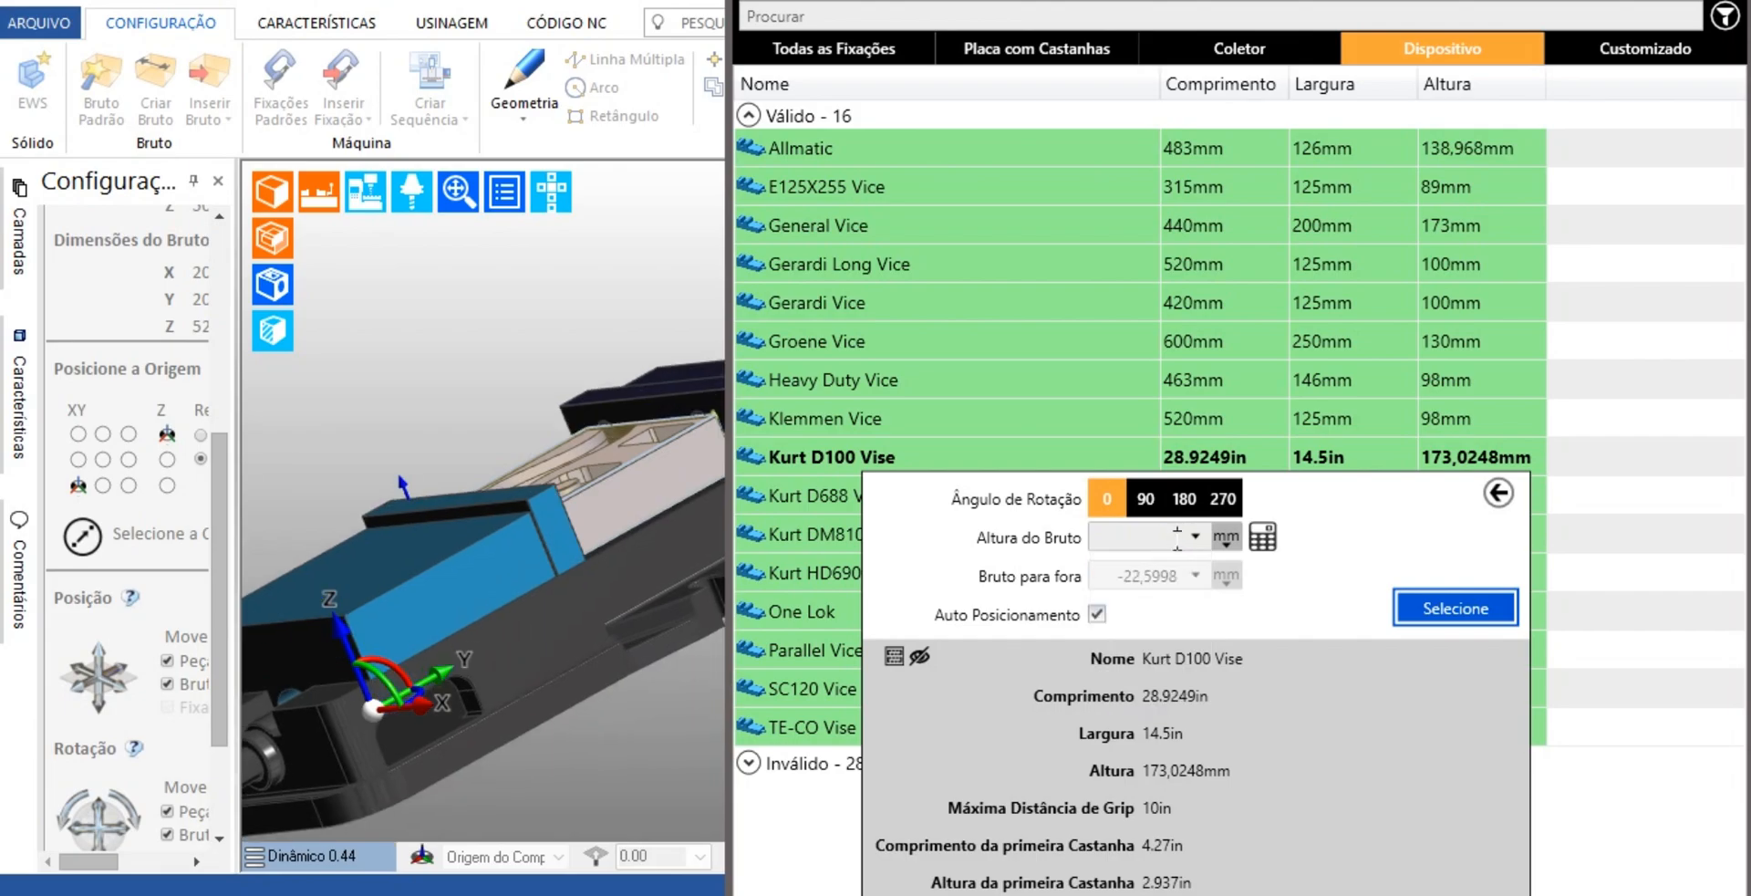
text(70)
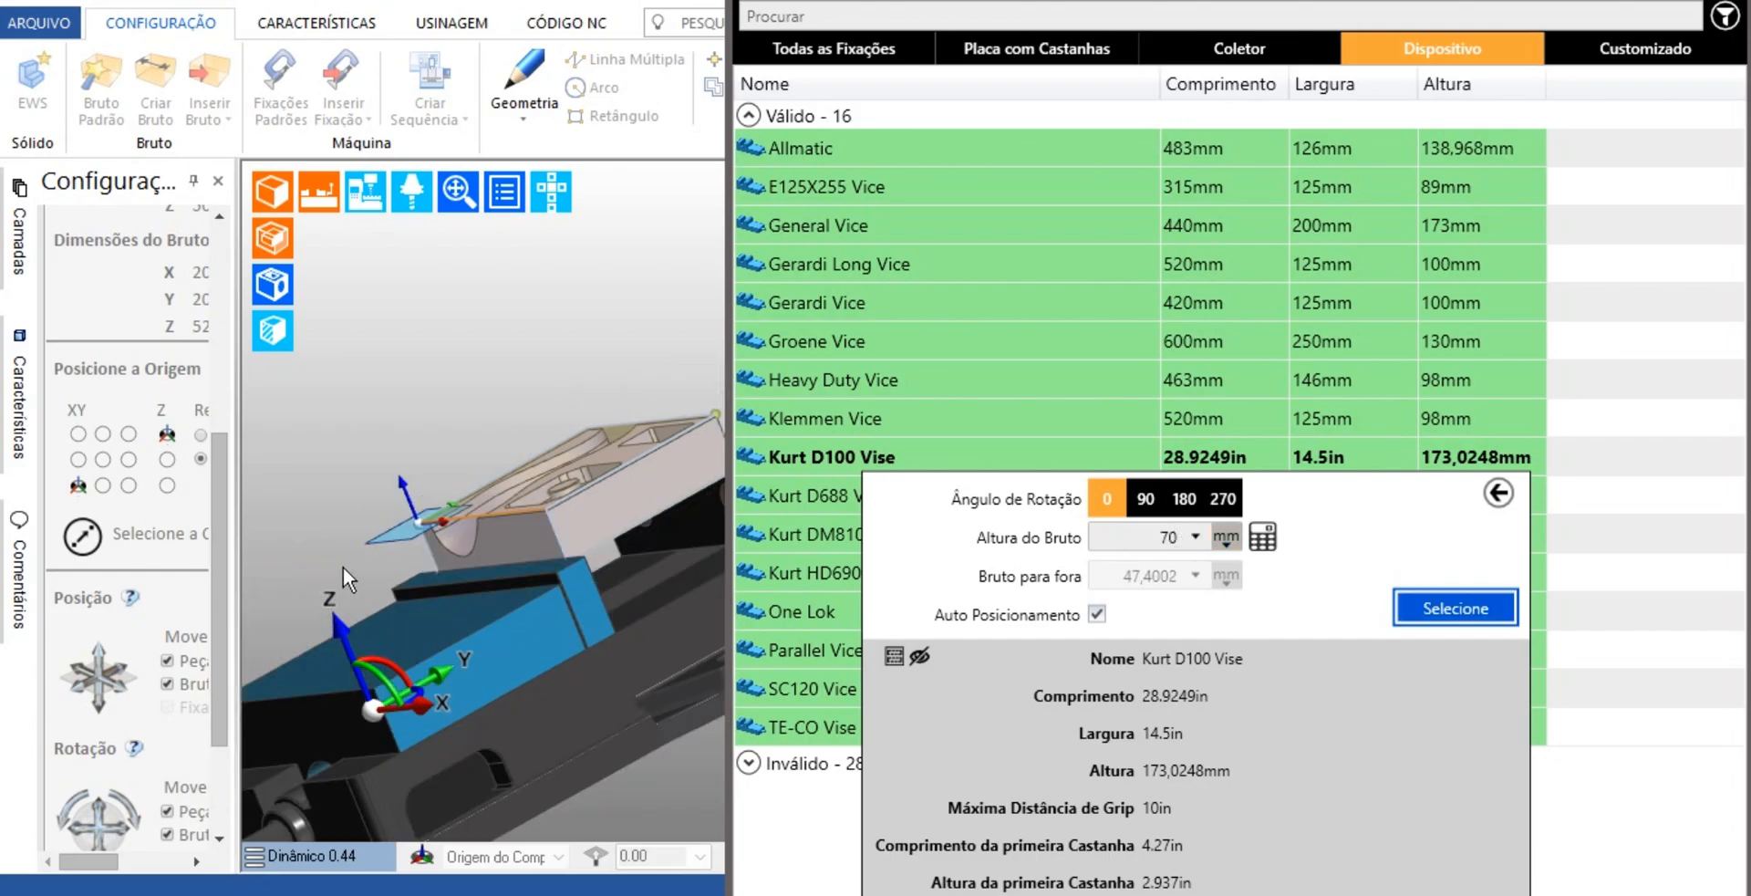
middle_drag(343, 566, 599, 563)
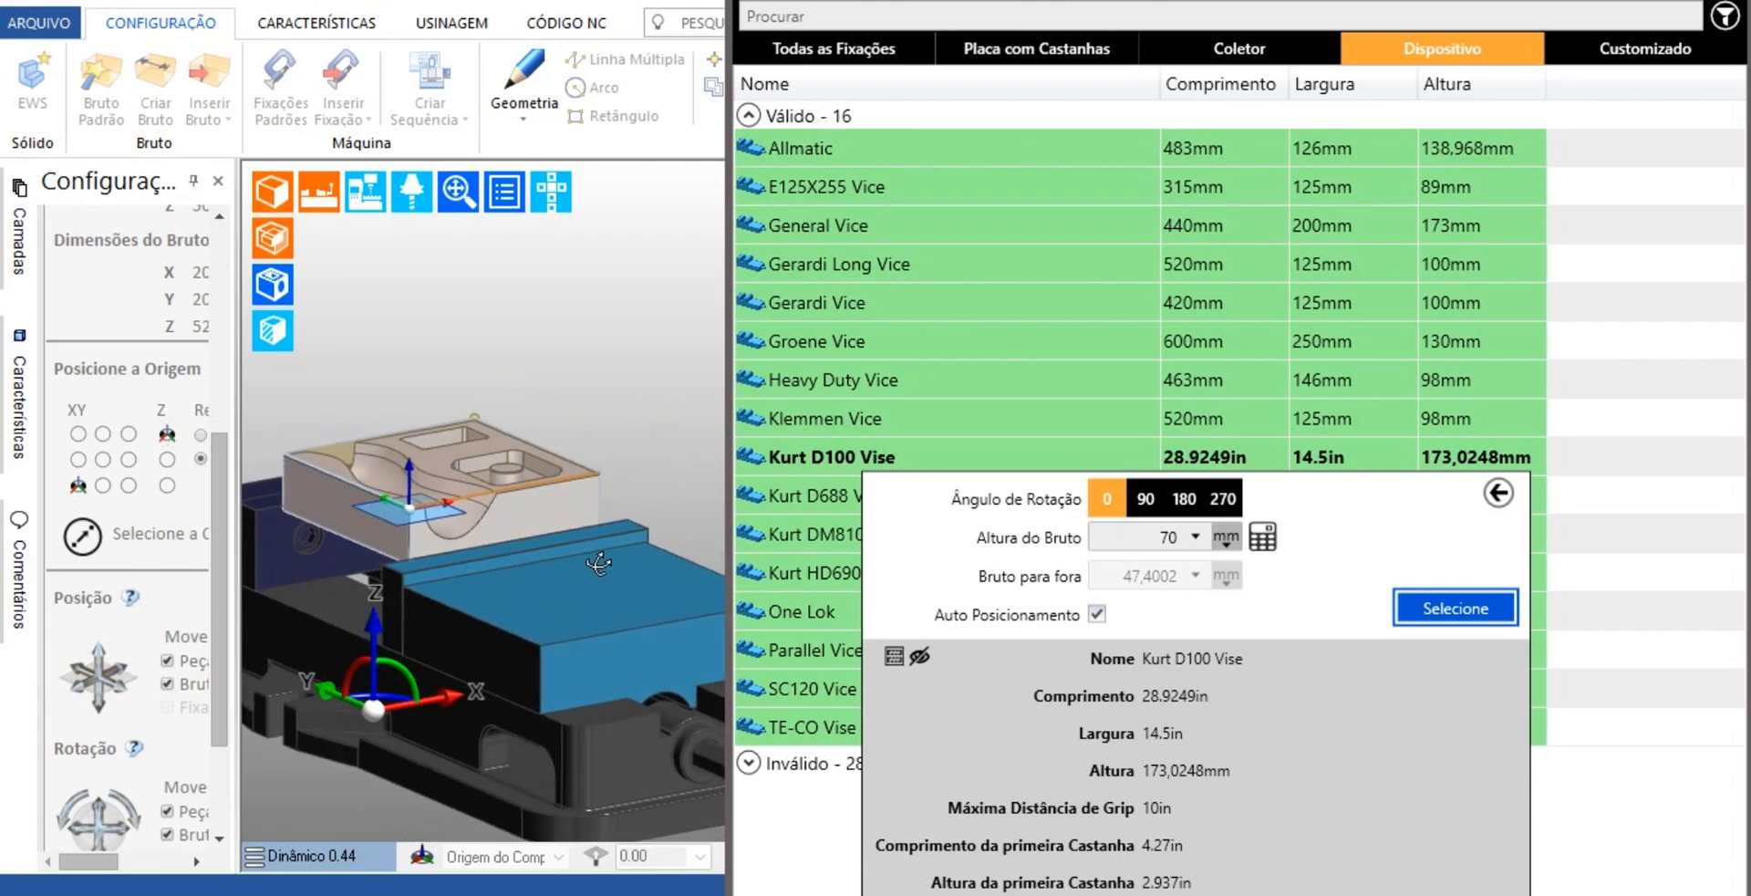
Try vise rotation angles of 180, 270 and 90 degrees, and return the angle to 0
click(1198, 537)
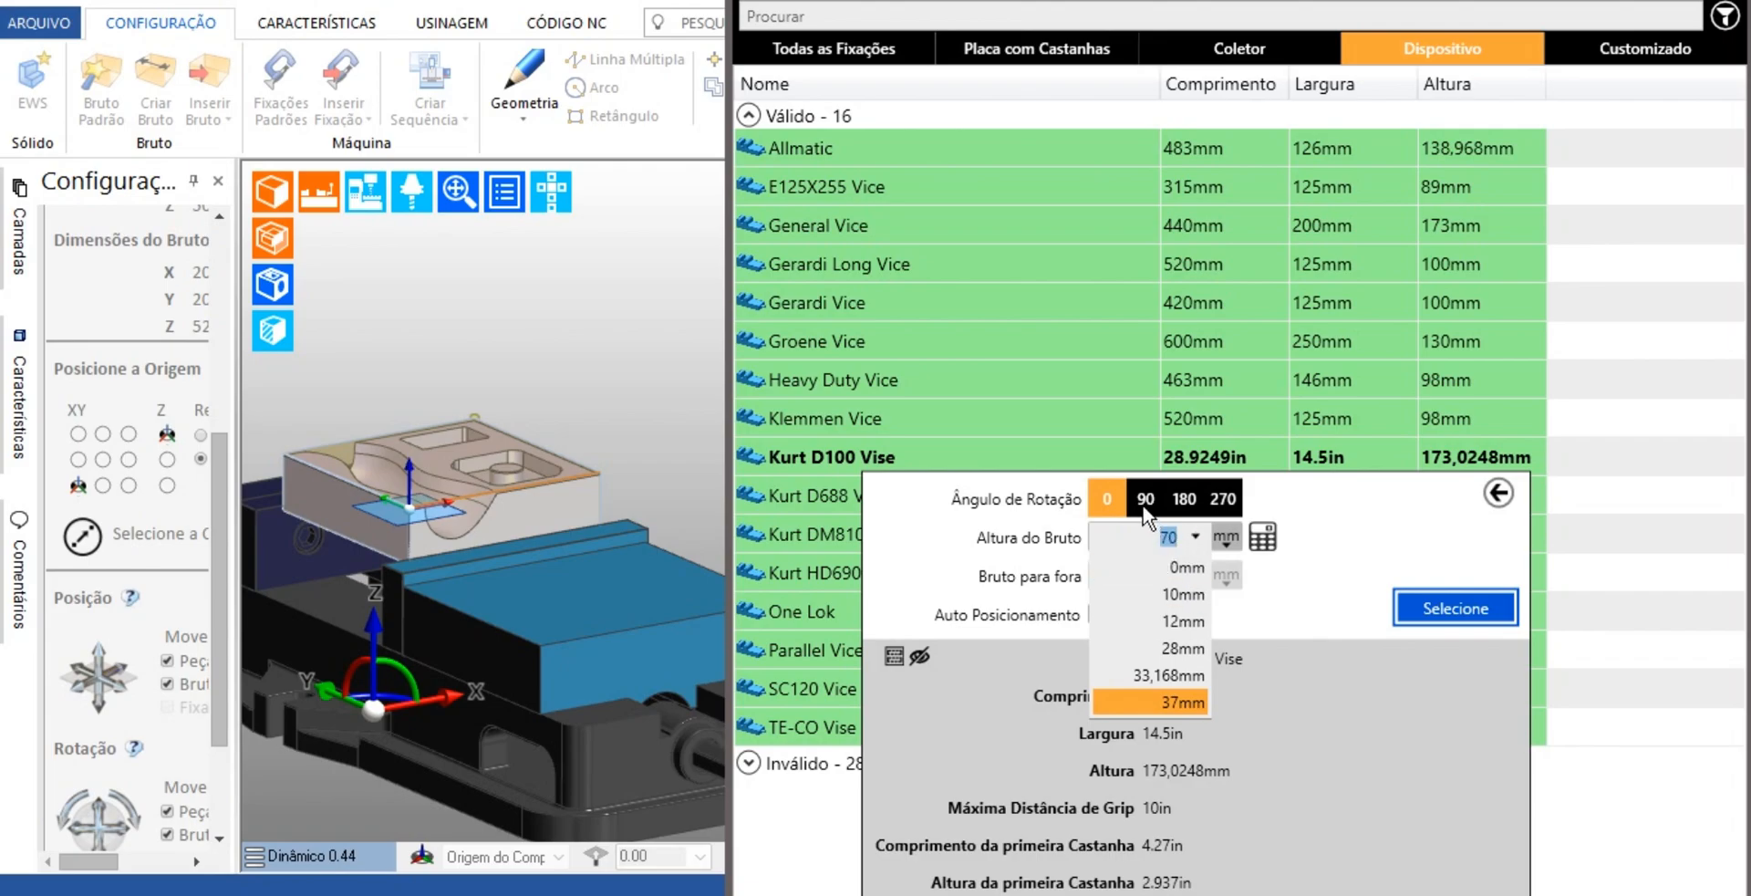
scroll(561, 584, down, 3)
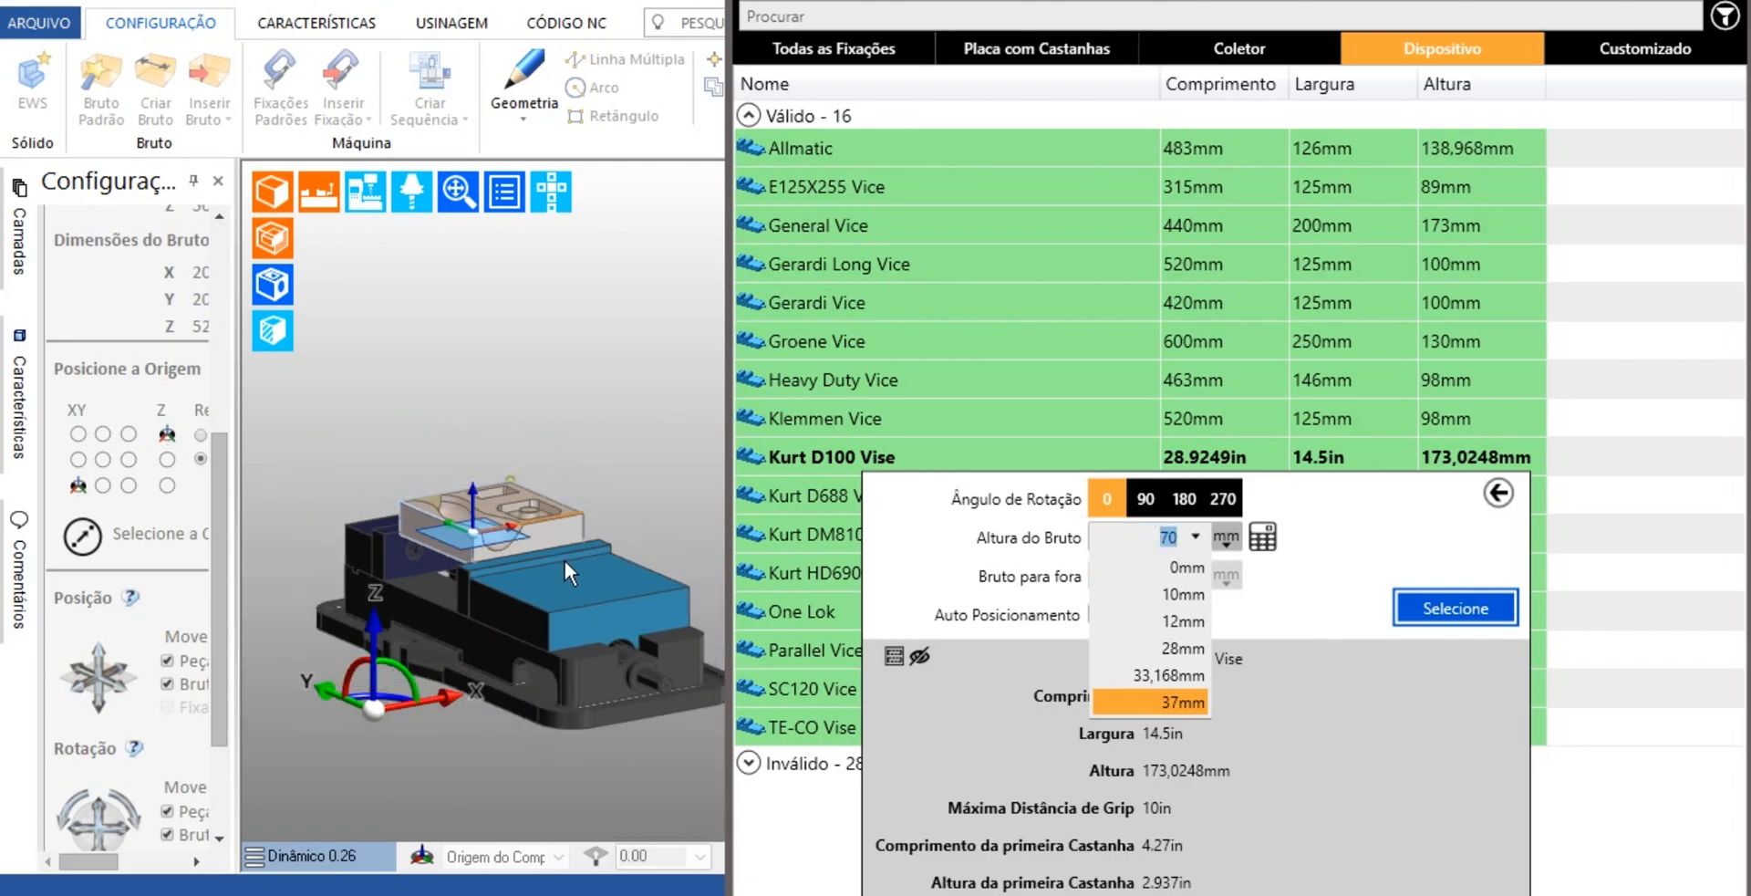
click(1146, 508)
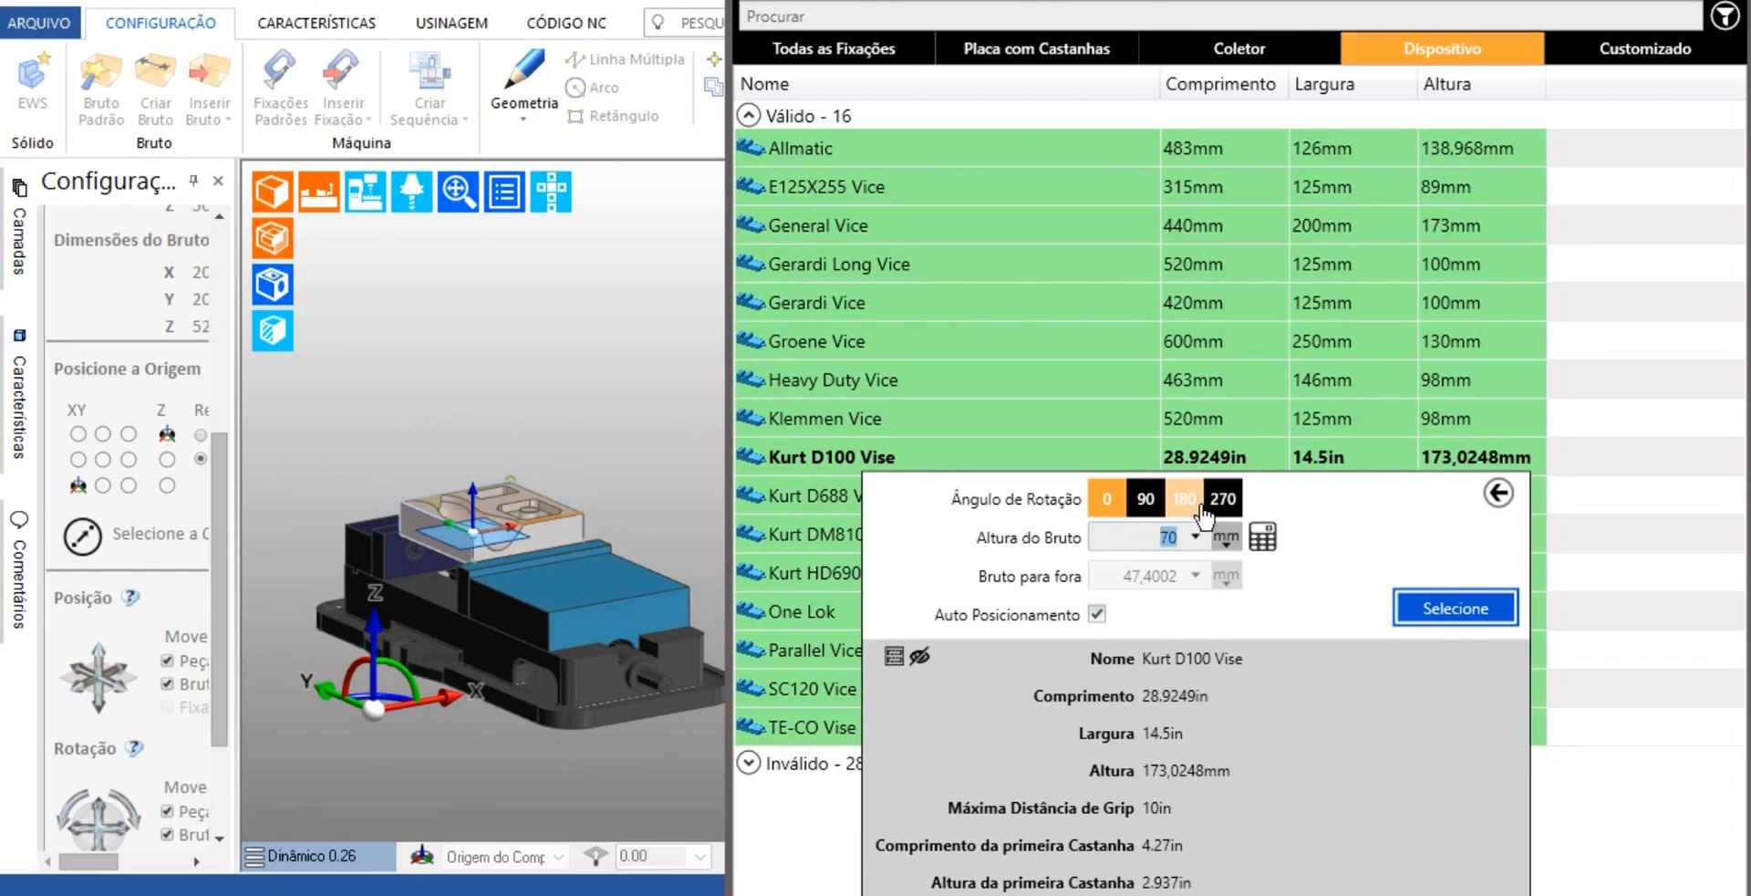
click(1187, 514)
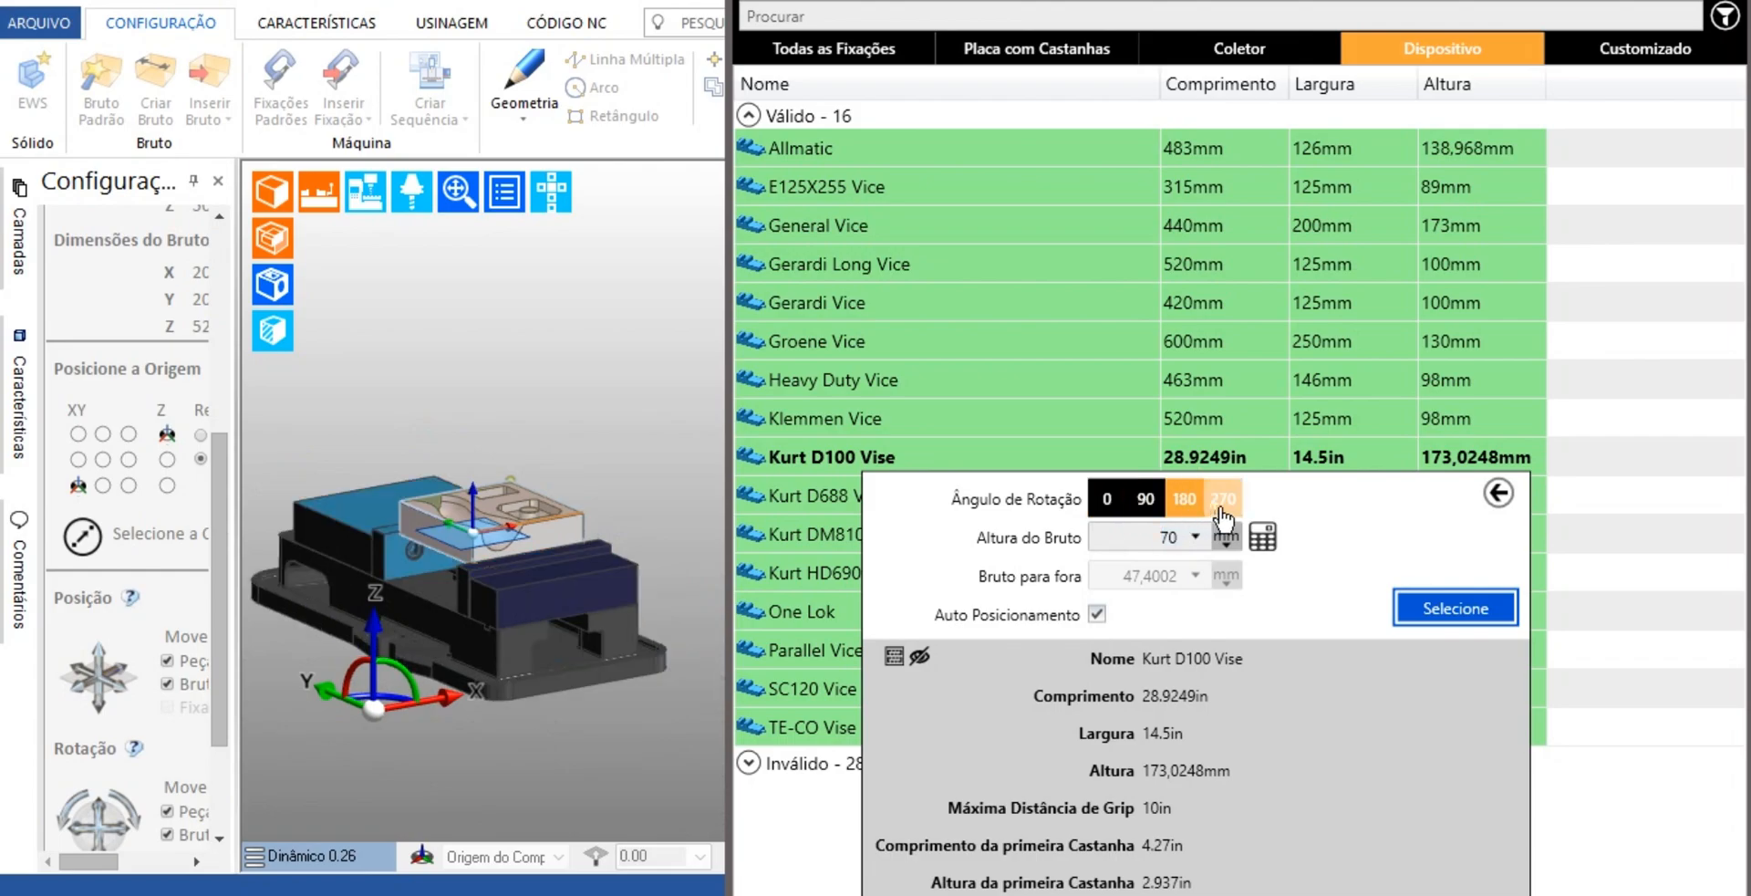
click(1222, 501)
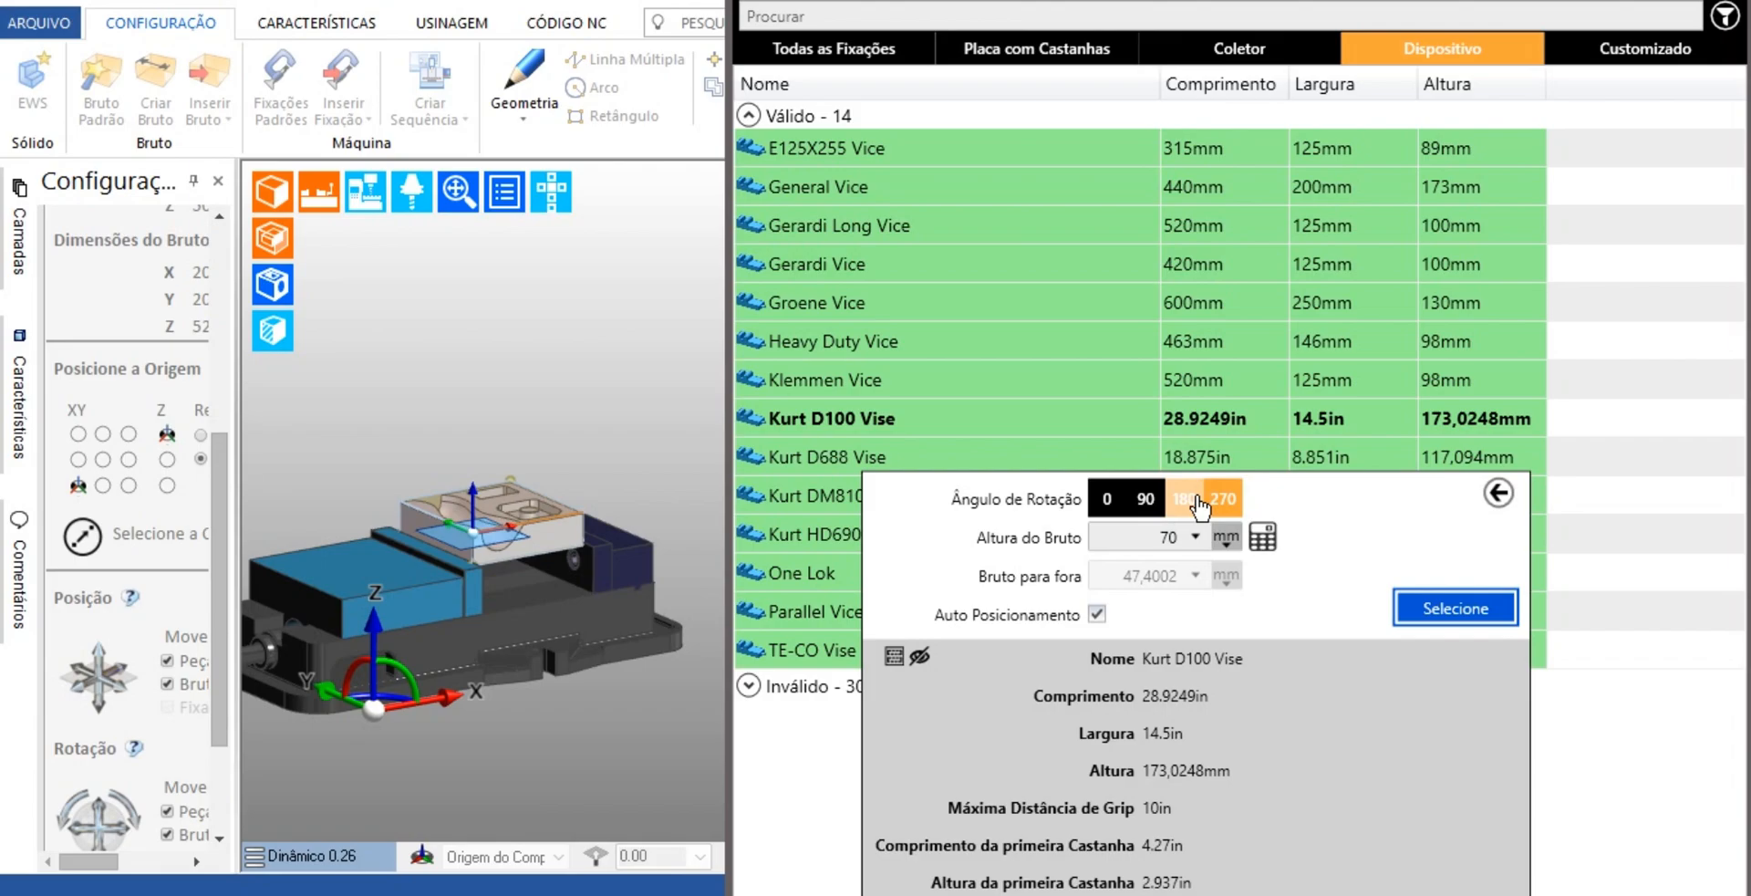
click(1147, 502)
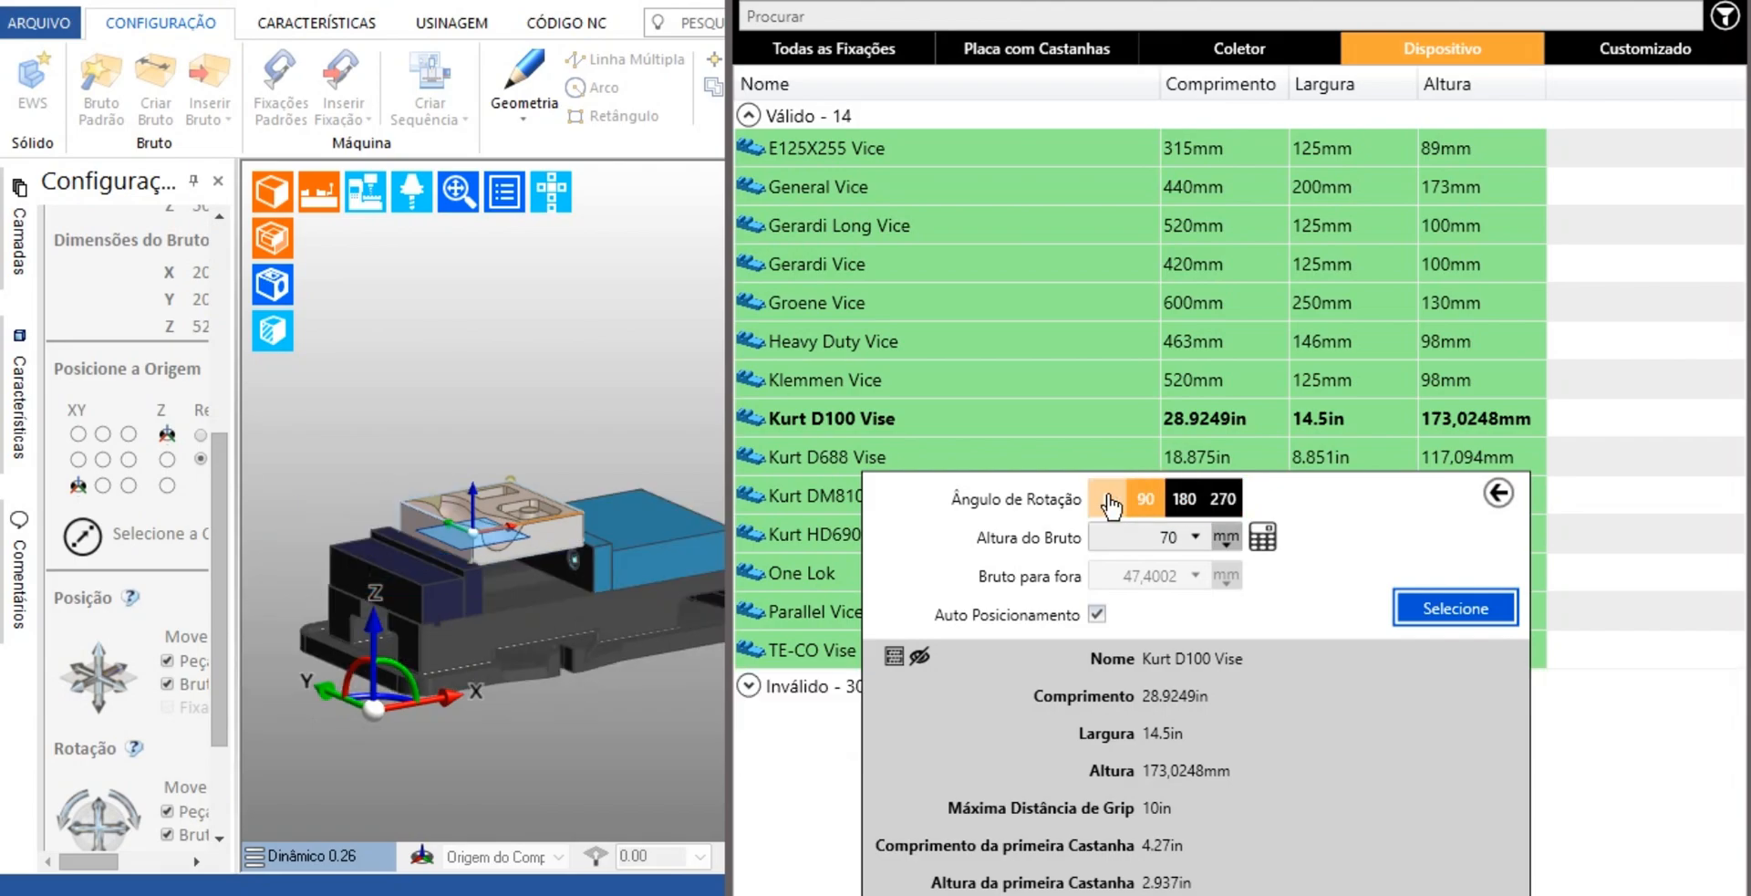
click(1108, 501)
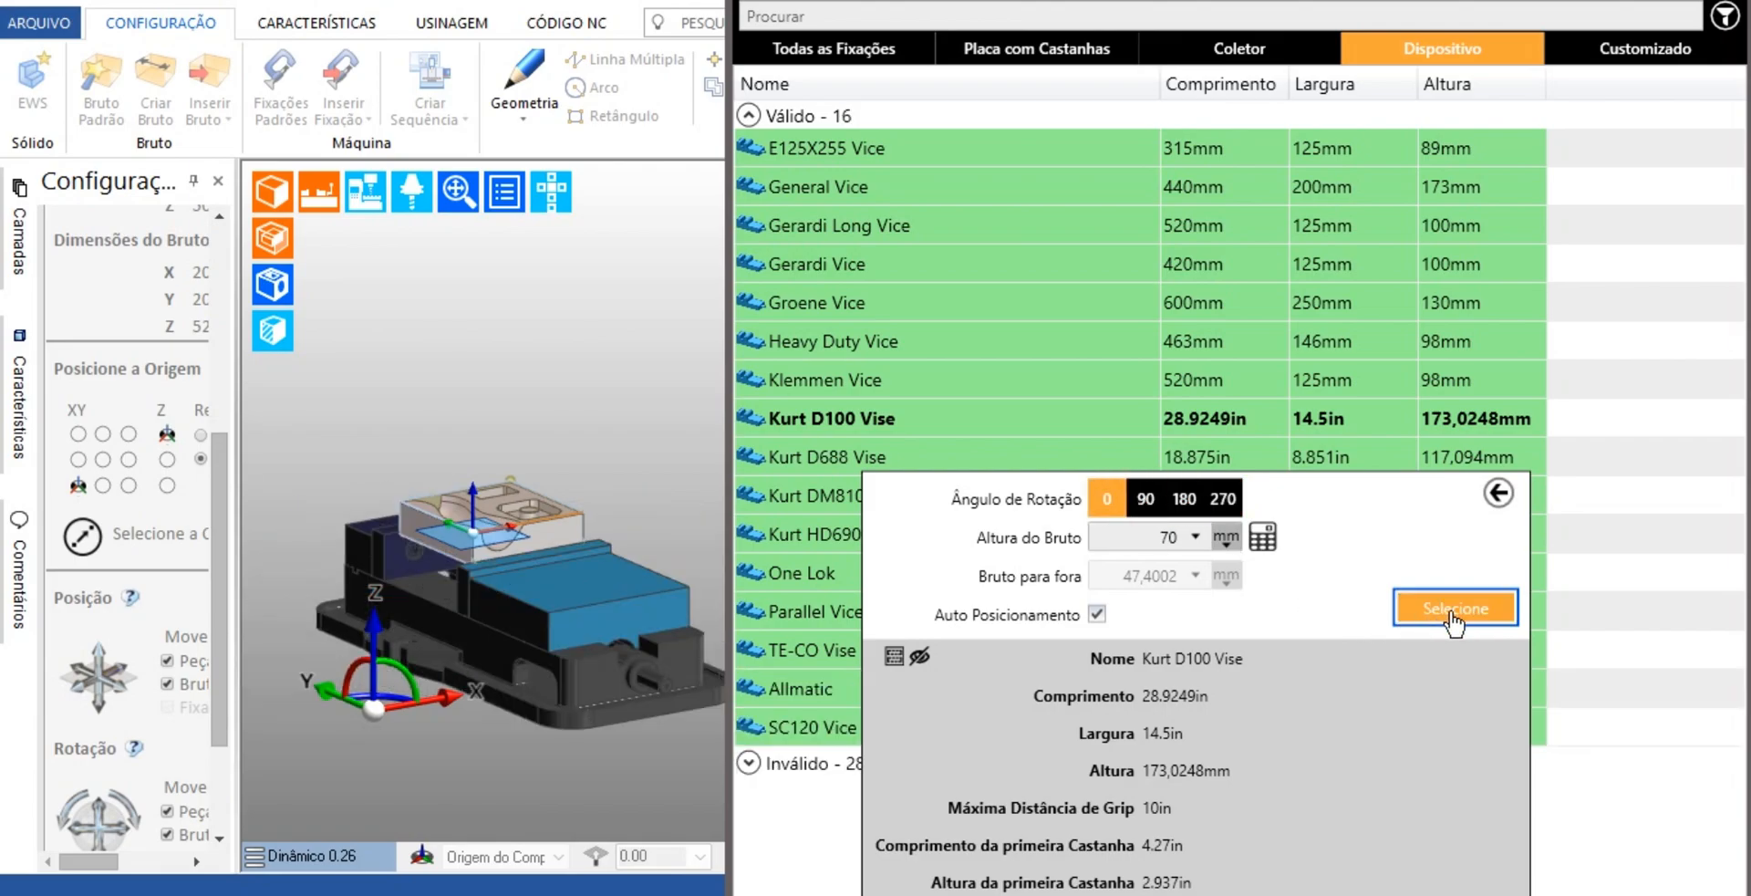
Place the Kurt D100 Vise with a 70 mm stock height and 0 degree rotation, and check the clamped part
click(1452, 613)
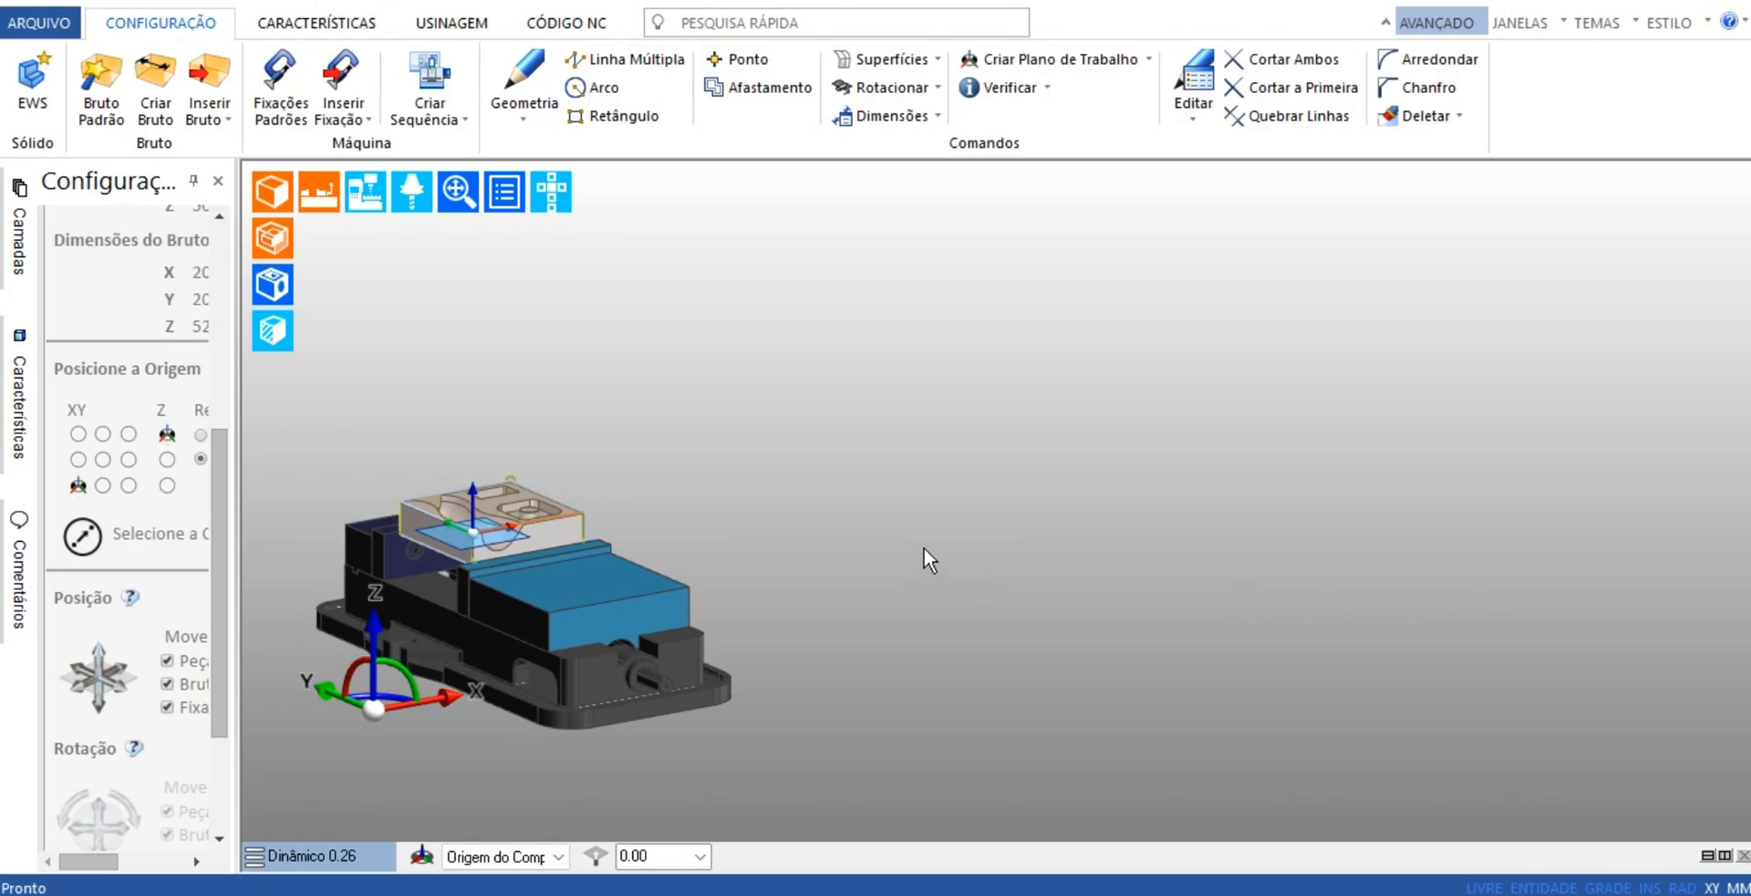
scroll(917, 545, down, 4)
mouse_move(918, 546)
middle_down()
mouse_move(931, 502)
mouse_move(973, 577)
mouse_move(942, 564)
middle_up()
scroll(657, 500, up, 8)
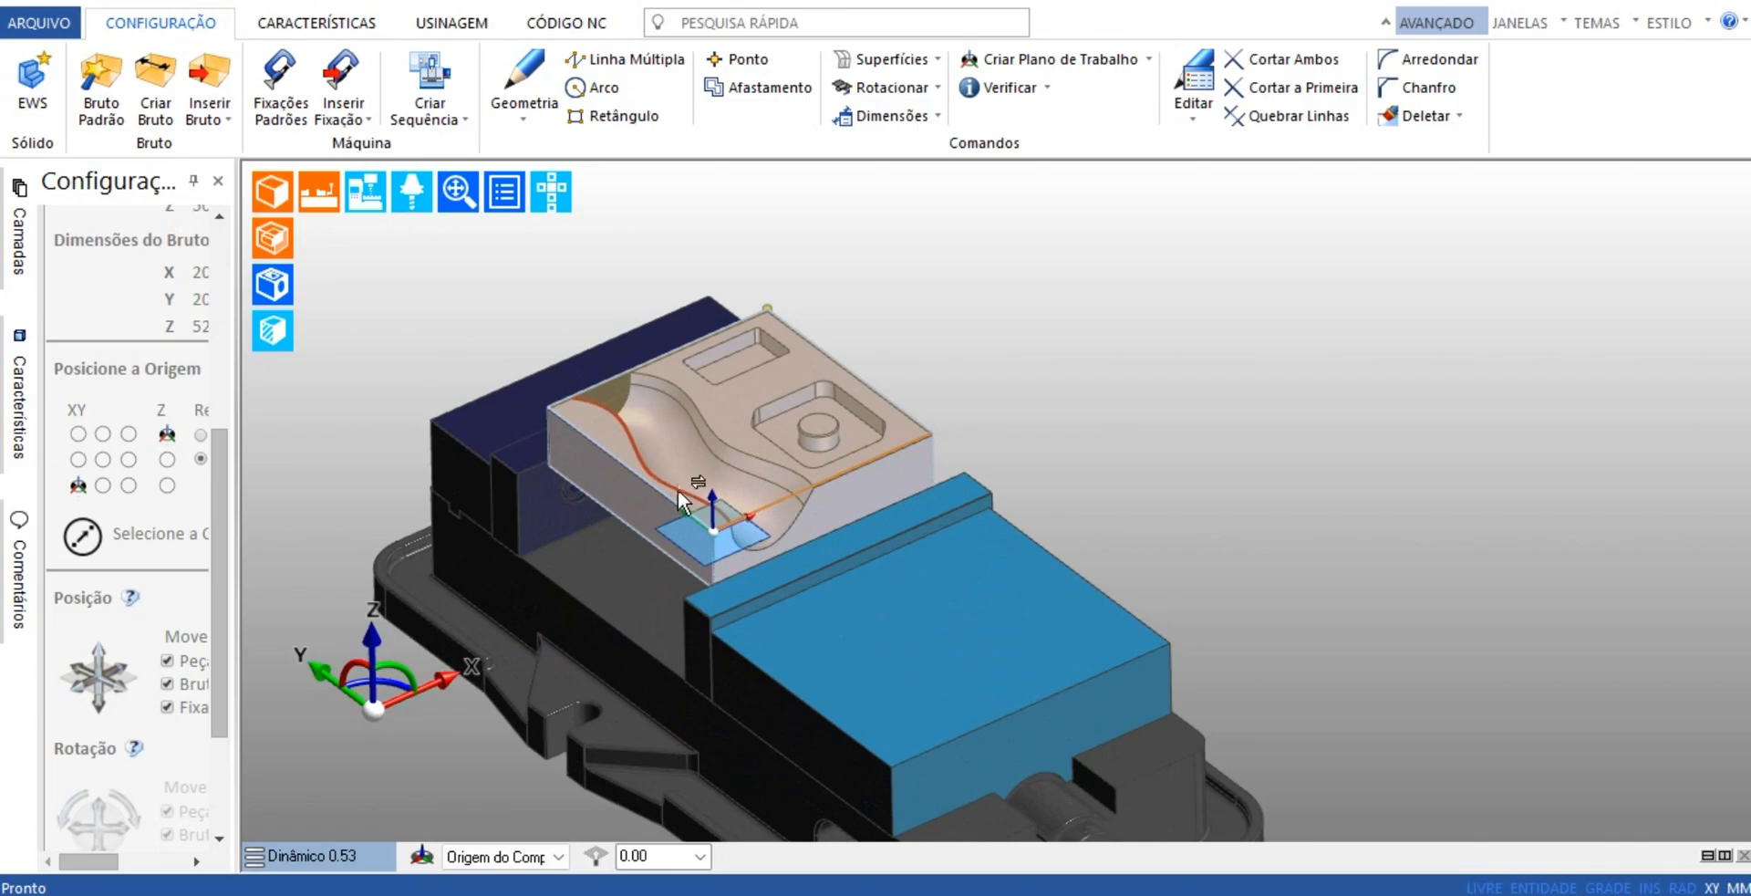
scroll(1148, 494, down, 4)
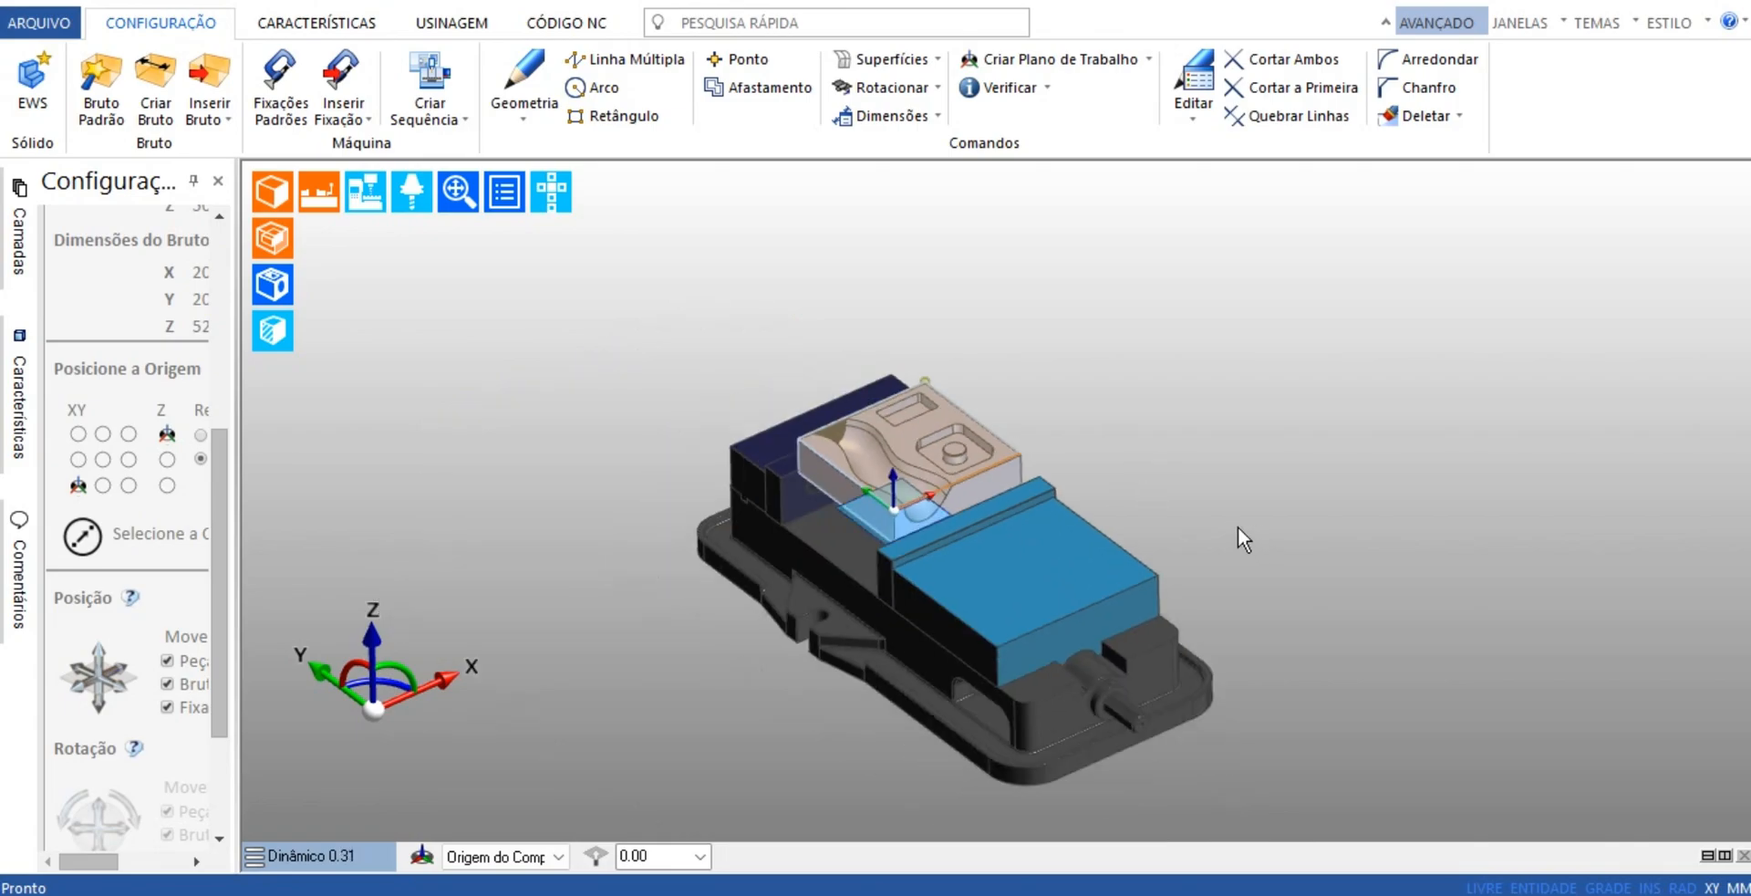
middle_drag(1242, 538, 759, 635)
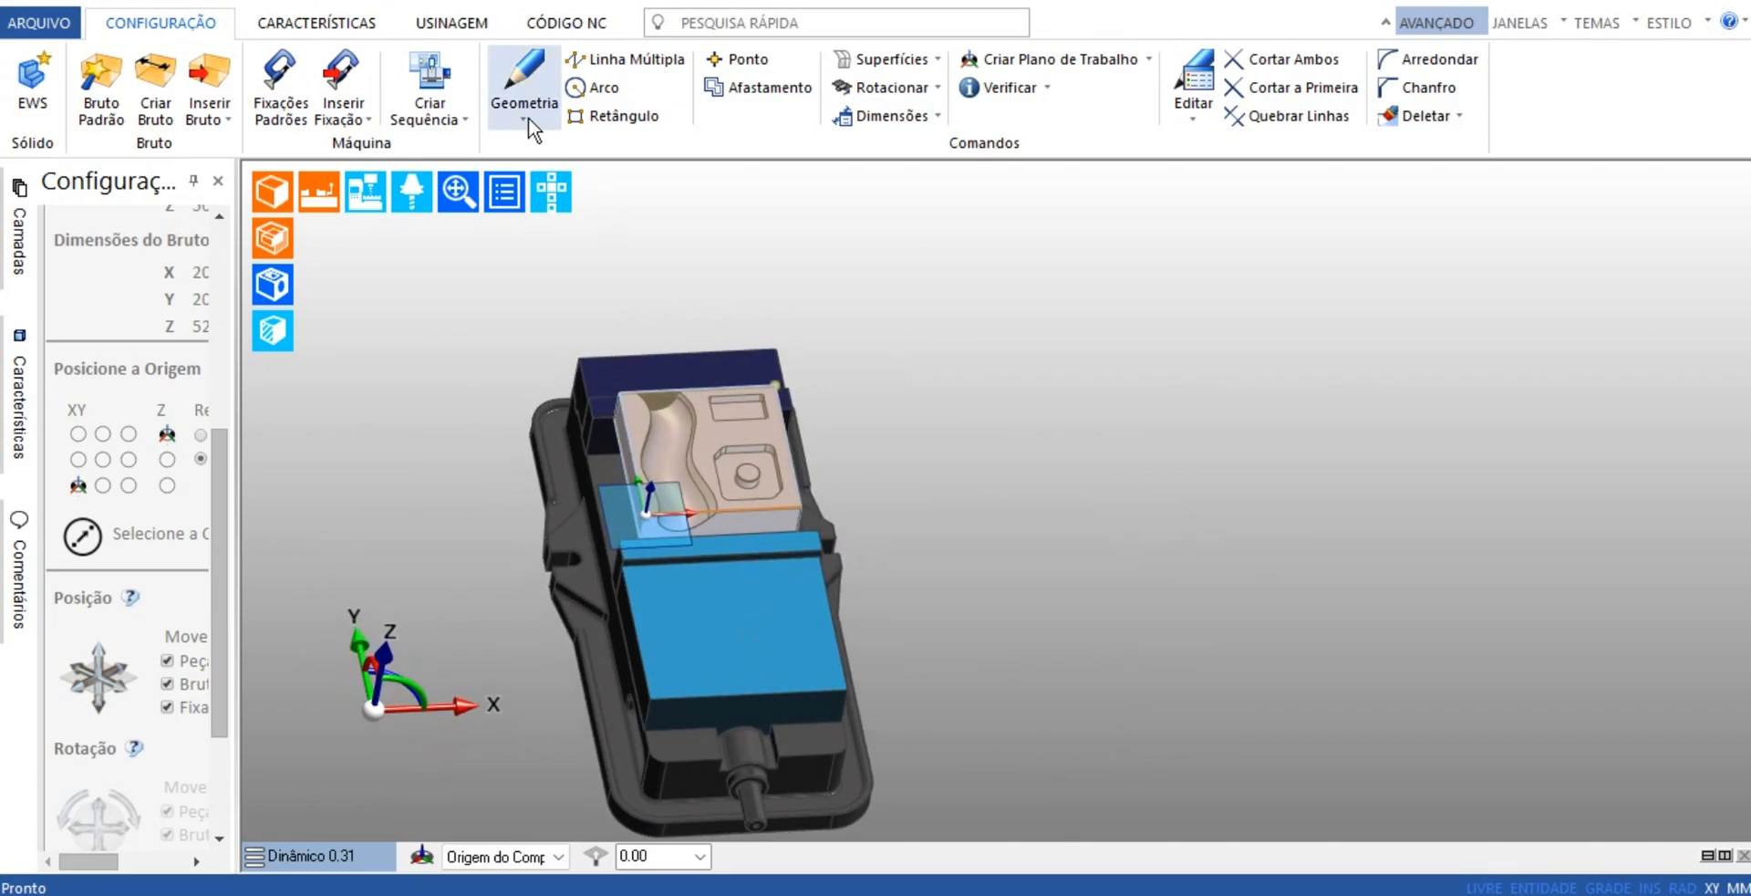
Create a milling sequence on the D760 Fanuc0i 3d.mcp machine, with Origem do Componente as initial zero and Primary Component Location as machine reference
click(430, 91)
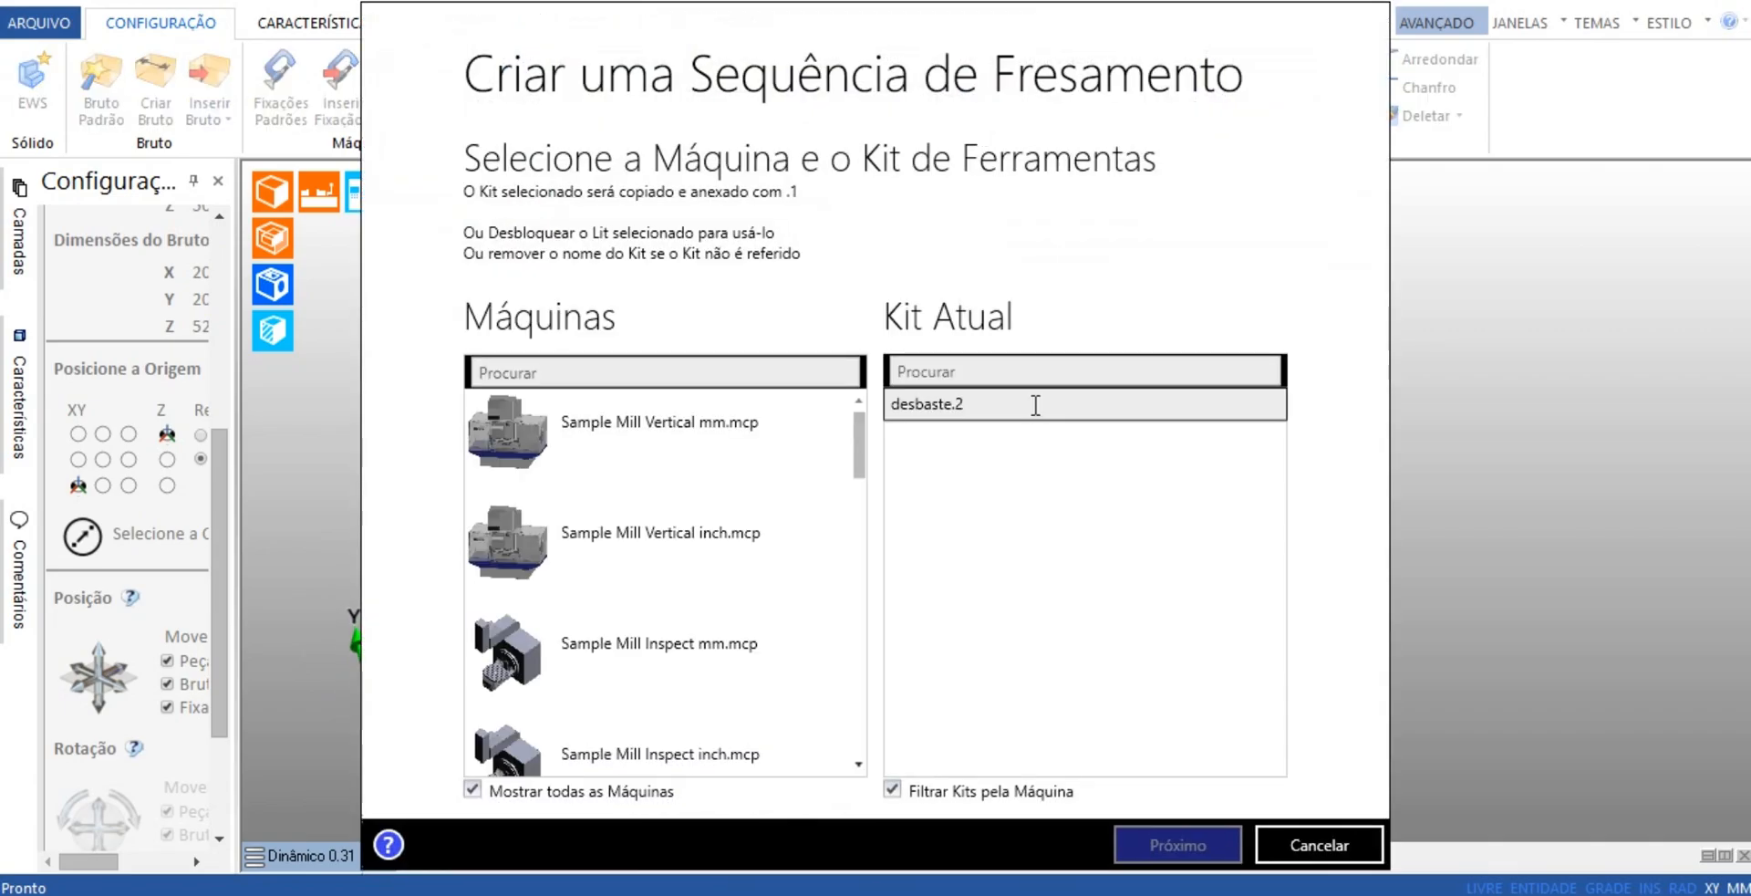
scroll(684, 634, down, 3)
scroll(698, 630, down, 2)
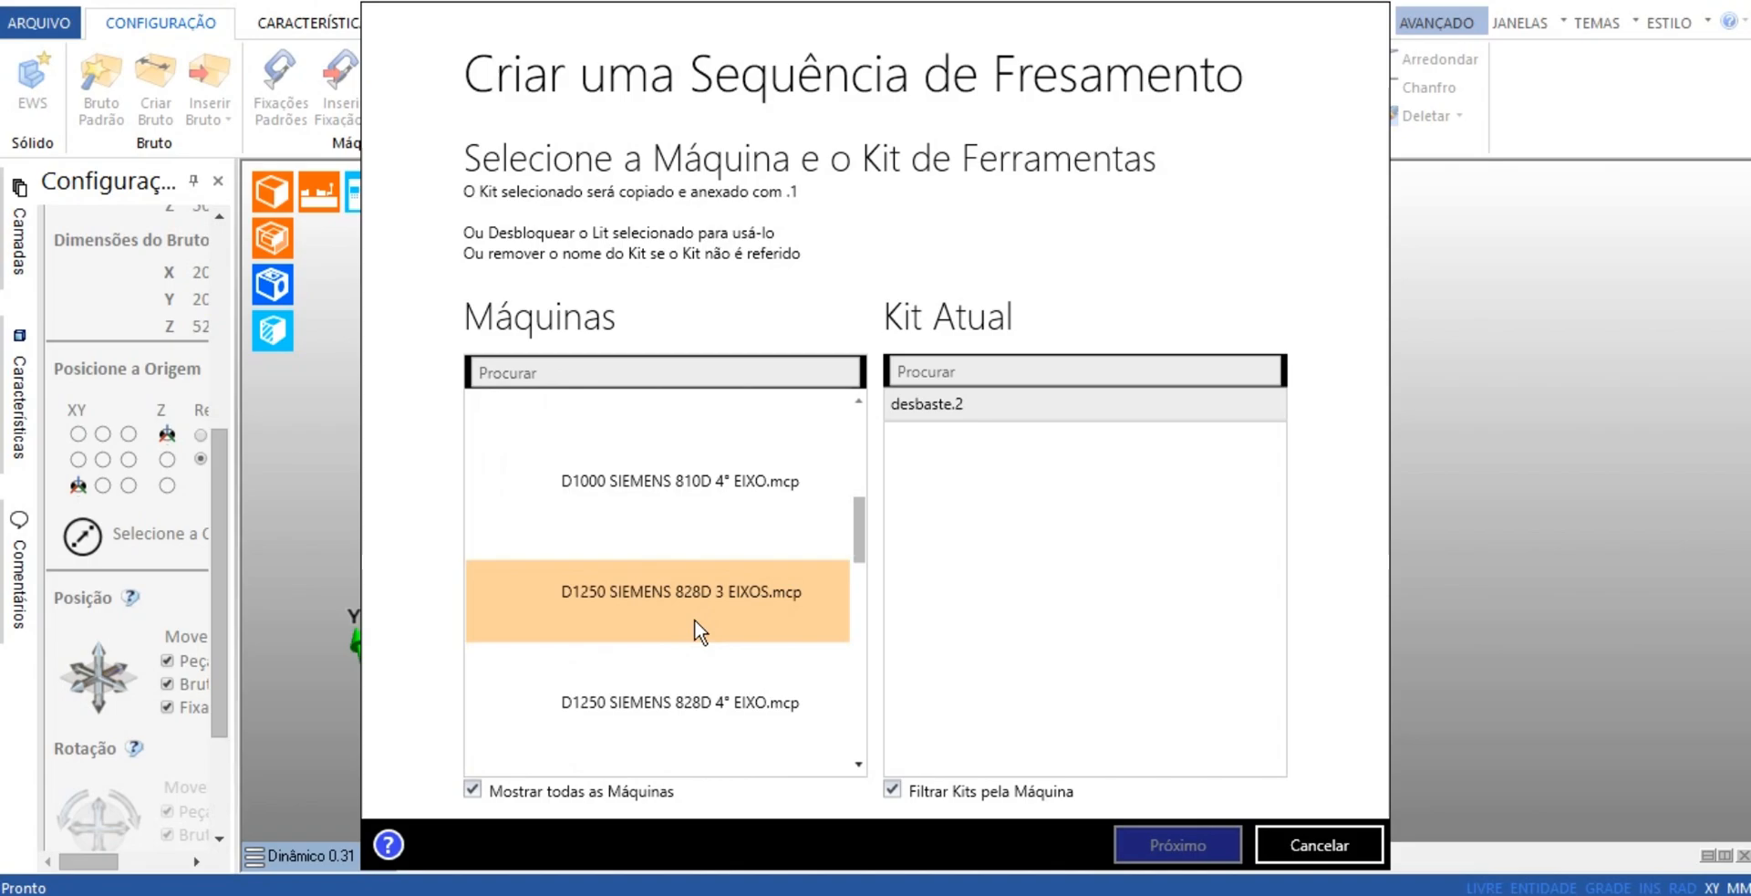
scroll(698, 630, down, 1)
click(762, 671)
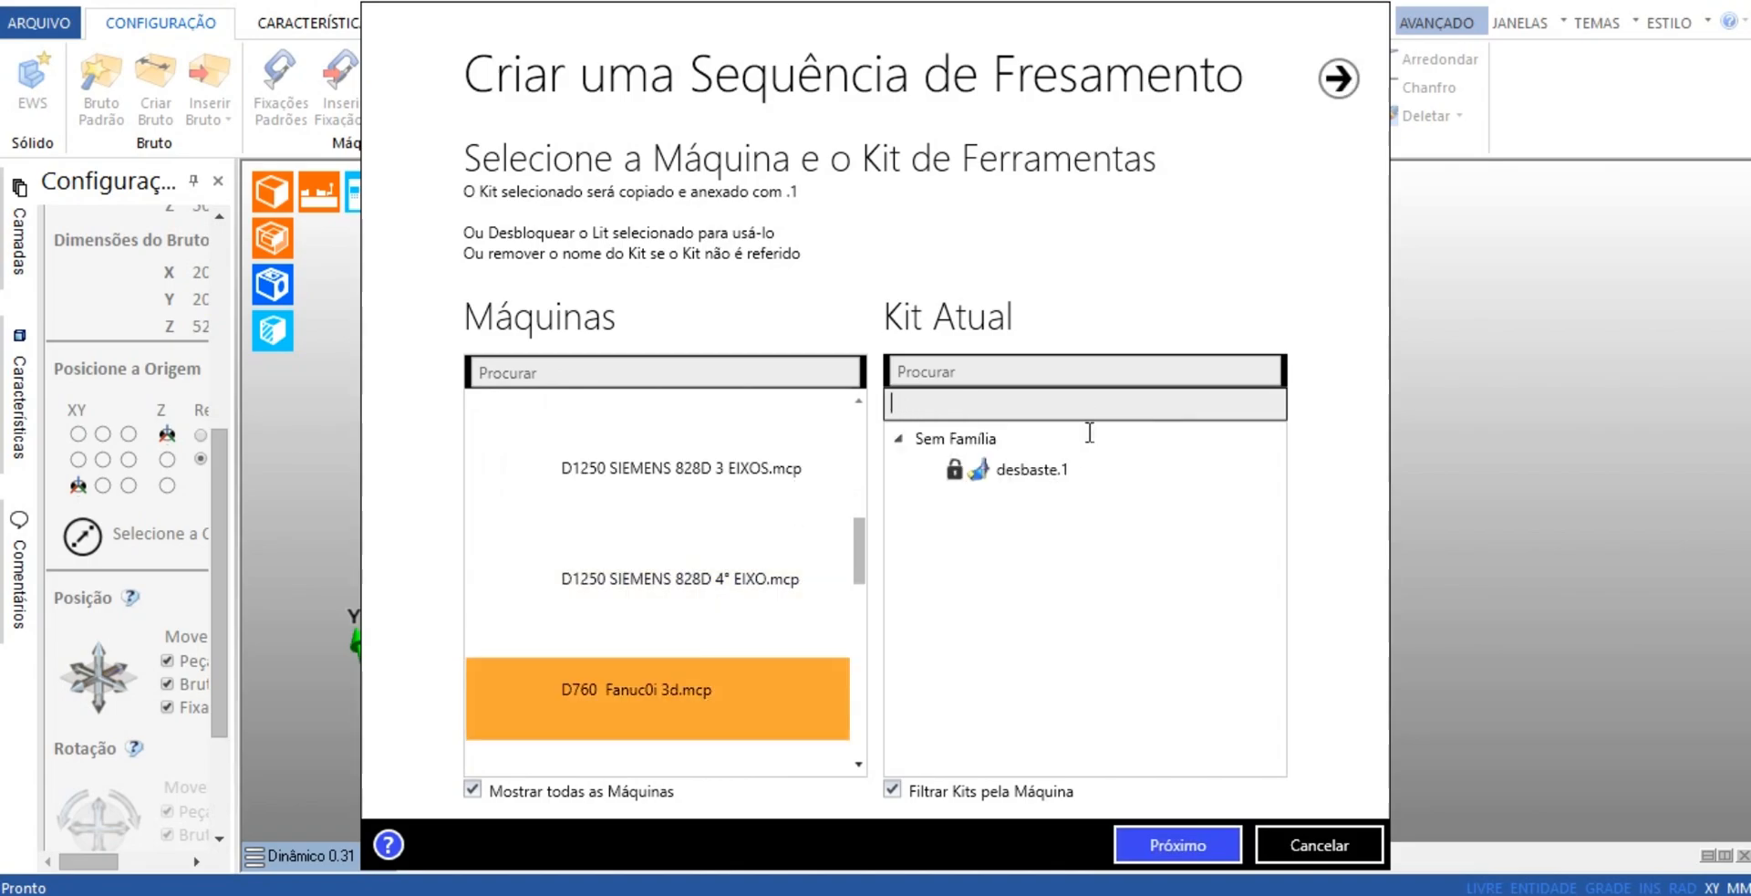
click(1177, 843)
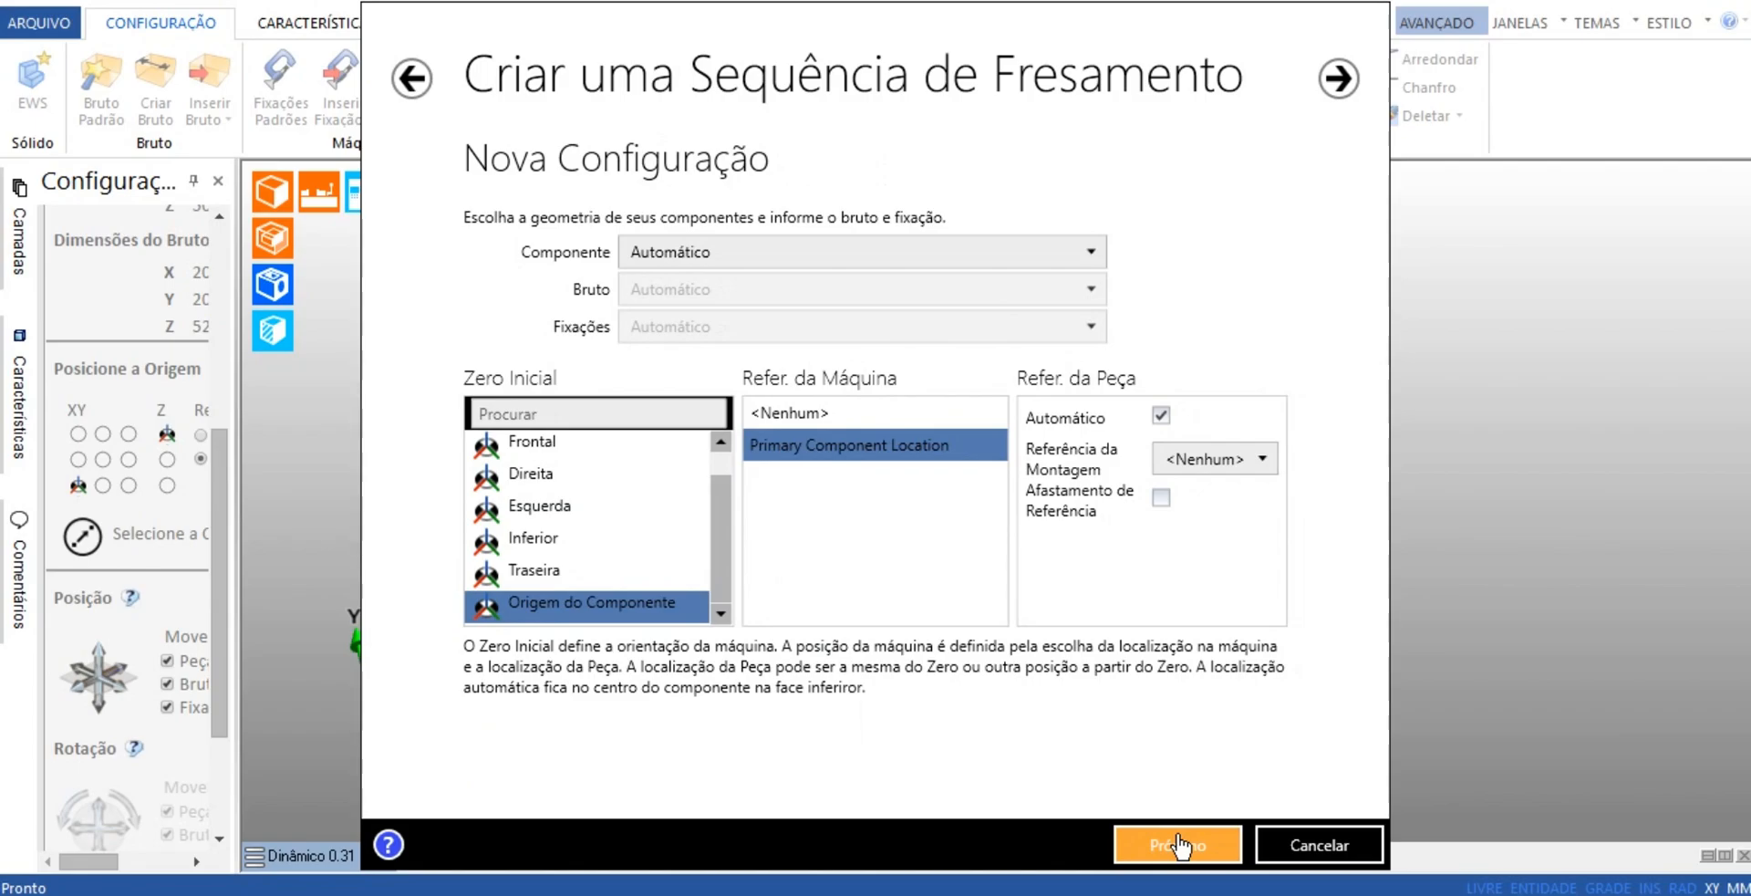
click(1177, 844)
click(1180, 845)
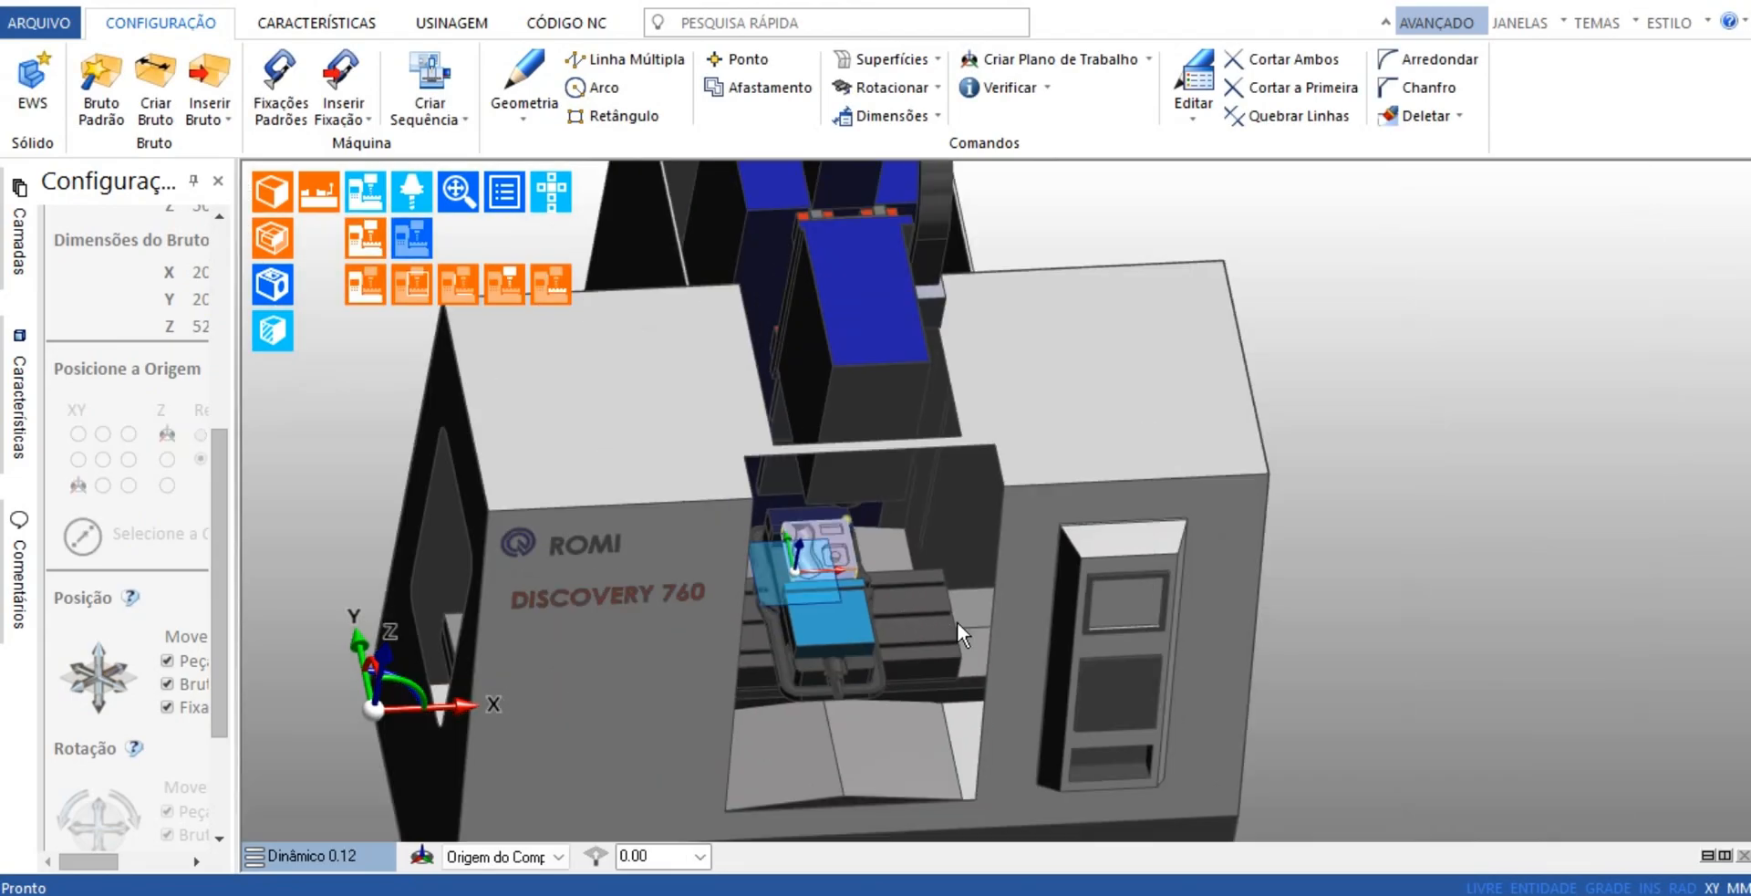
mouse_move(985, 564)
middle_down()
mouse_move(862, 595)
mouse_move(891, 573)
mouse_move(1114, 605)
mouse_move(1010, 571)
middle_up()
scroll(863, 602, up, 3)
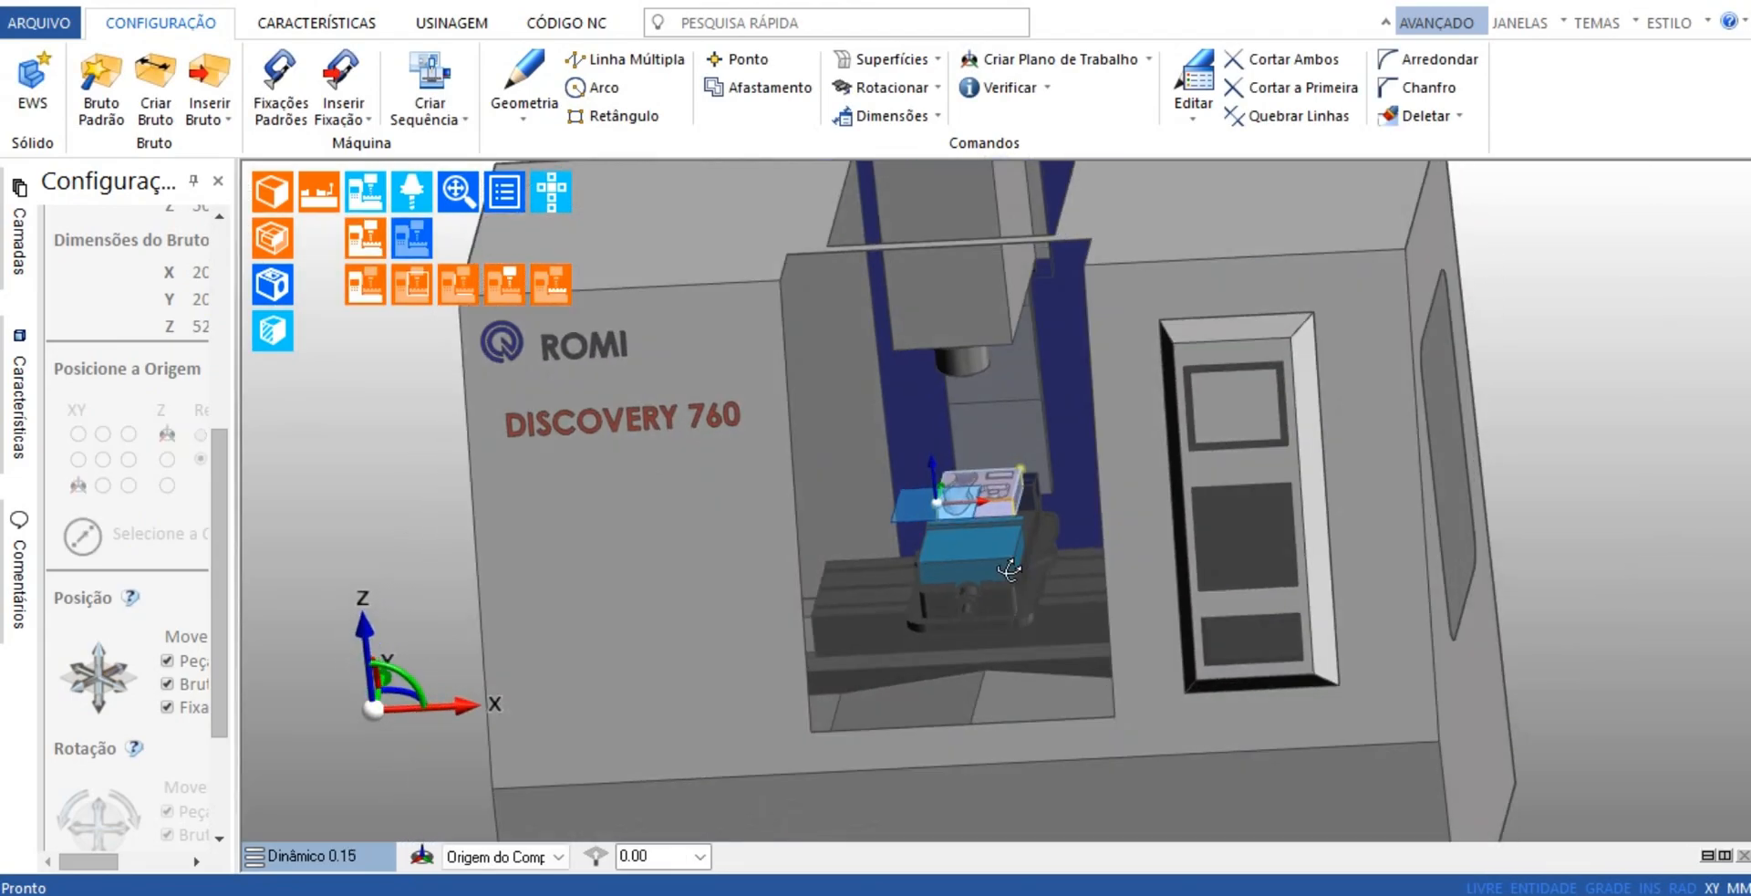
Hide the stock so that only the solid part is shown in the vise, and inspect its pockets and curved channel
click(337, 25)
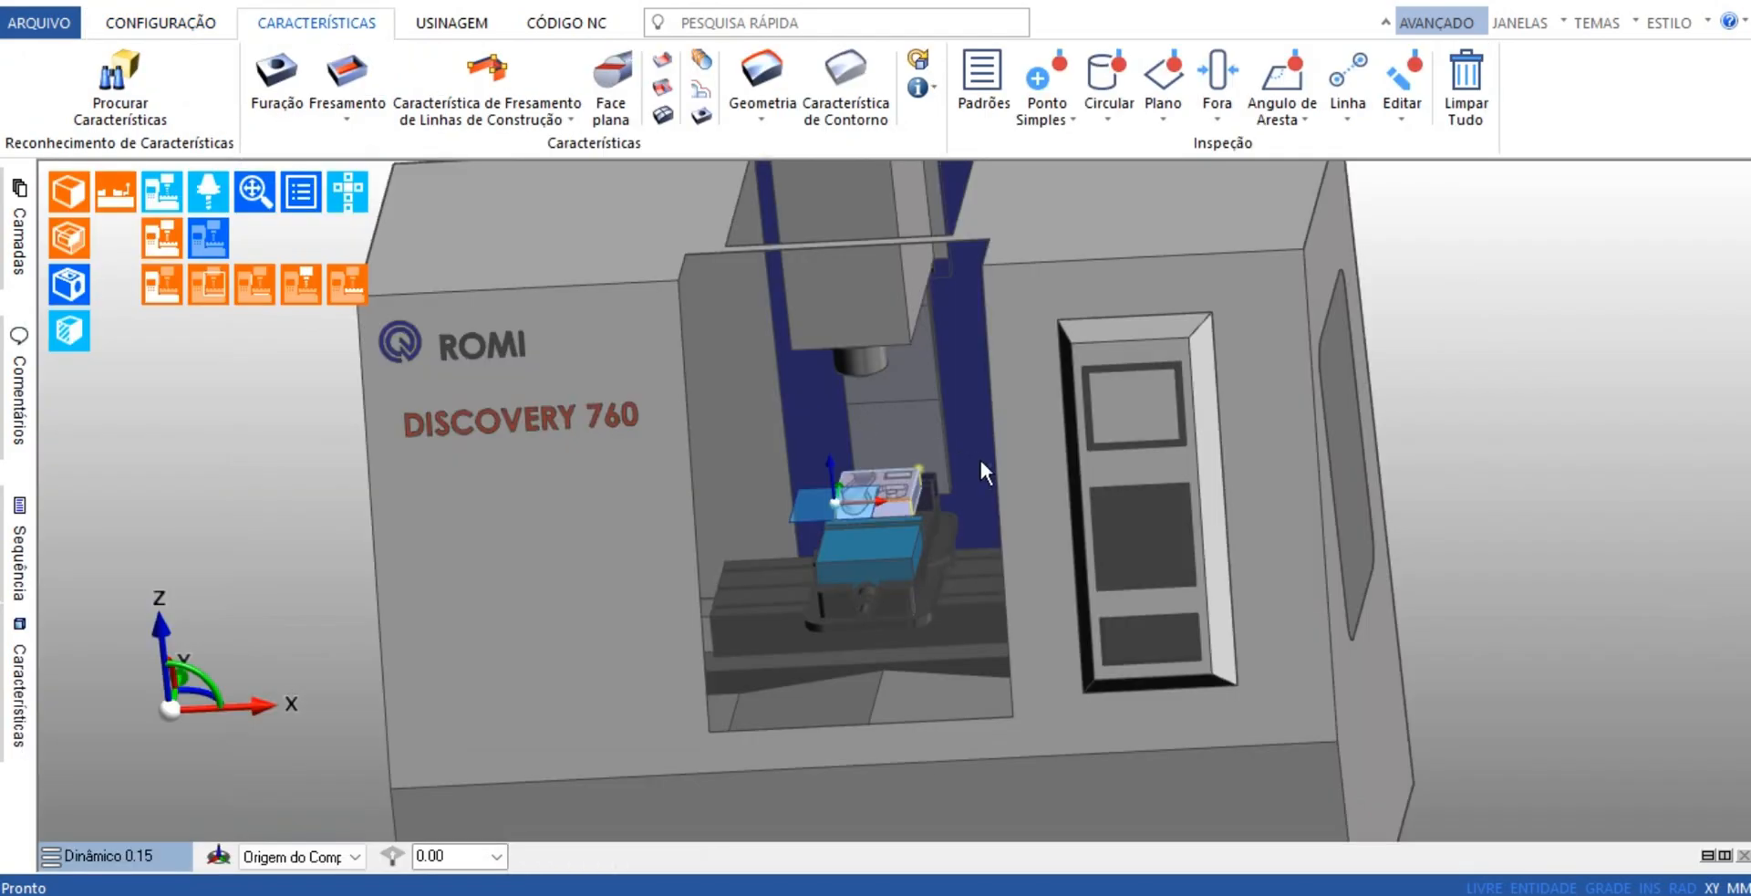
scroll(894, 504, up, 5)
scroll(1054, 538, up, 7)
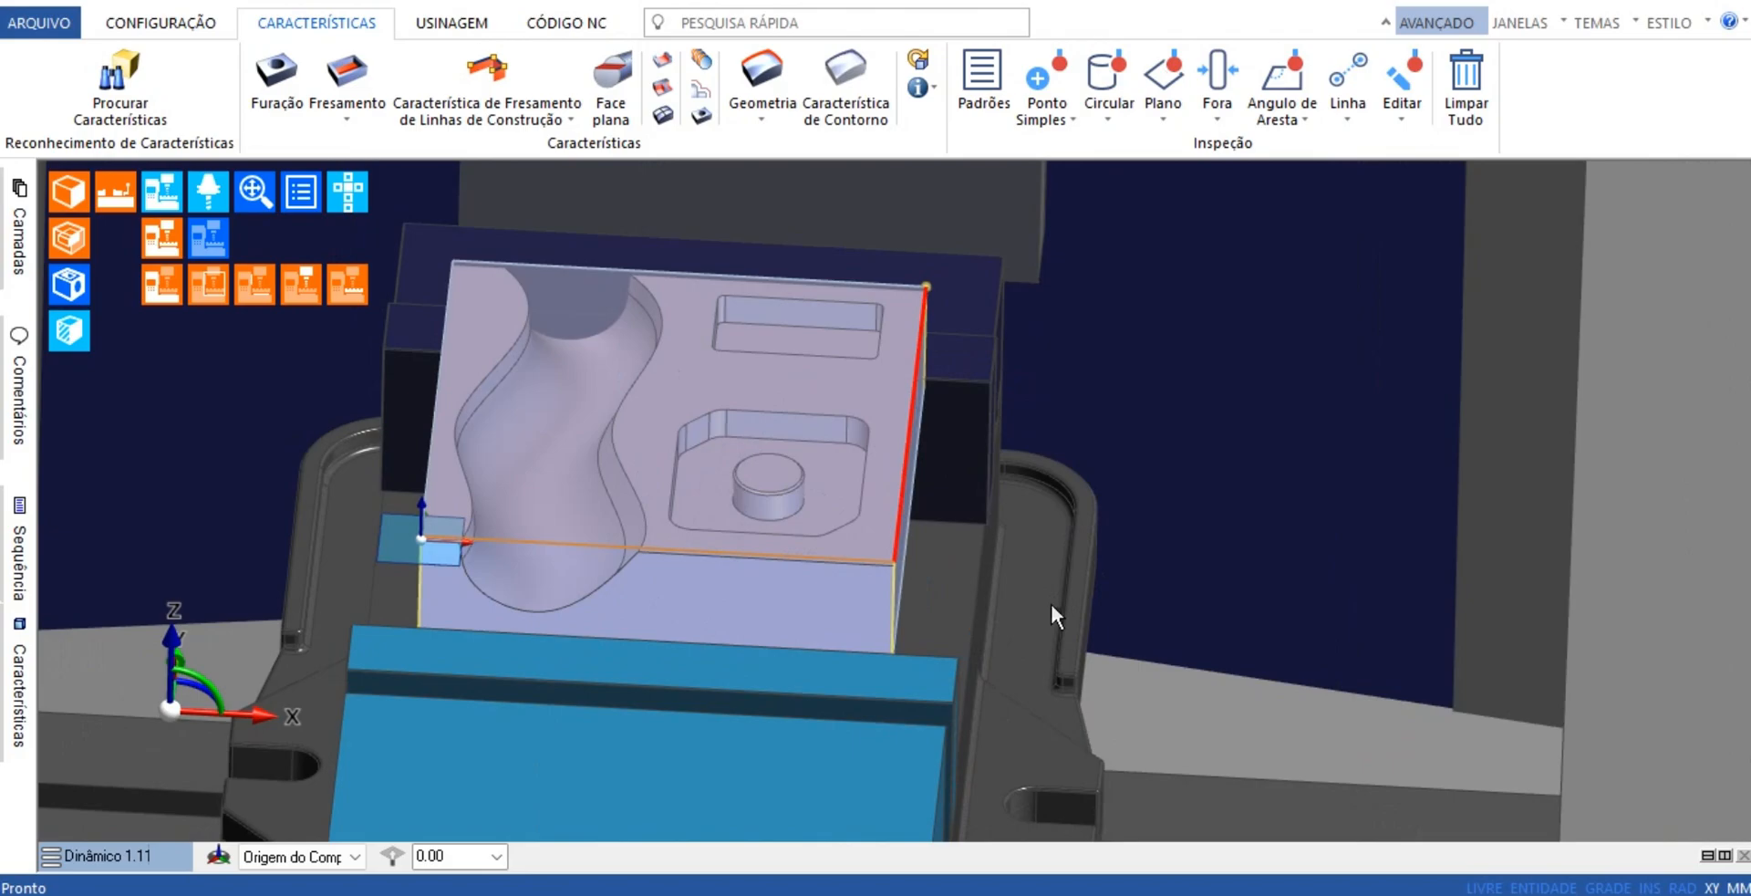
scroll(1049, 600, down, 3)
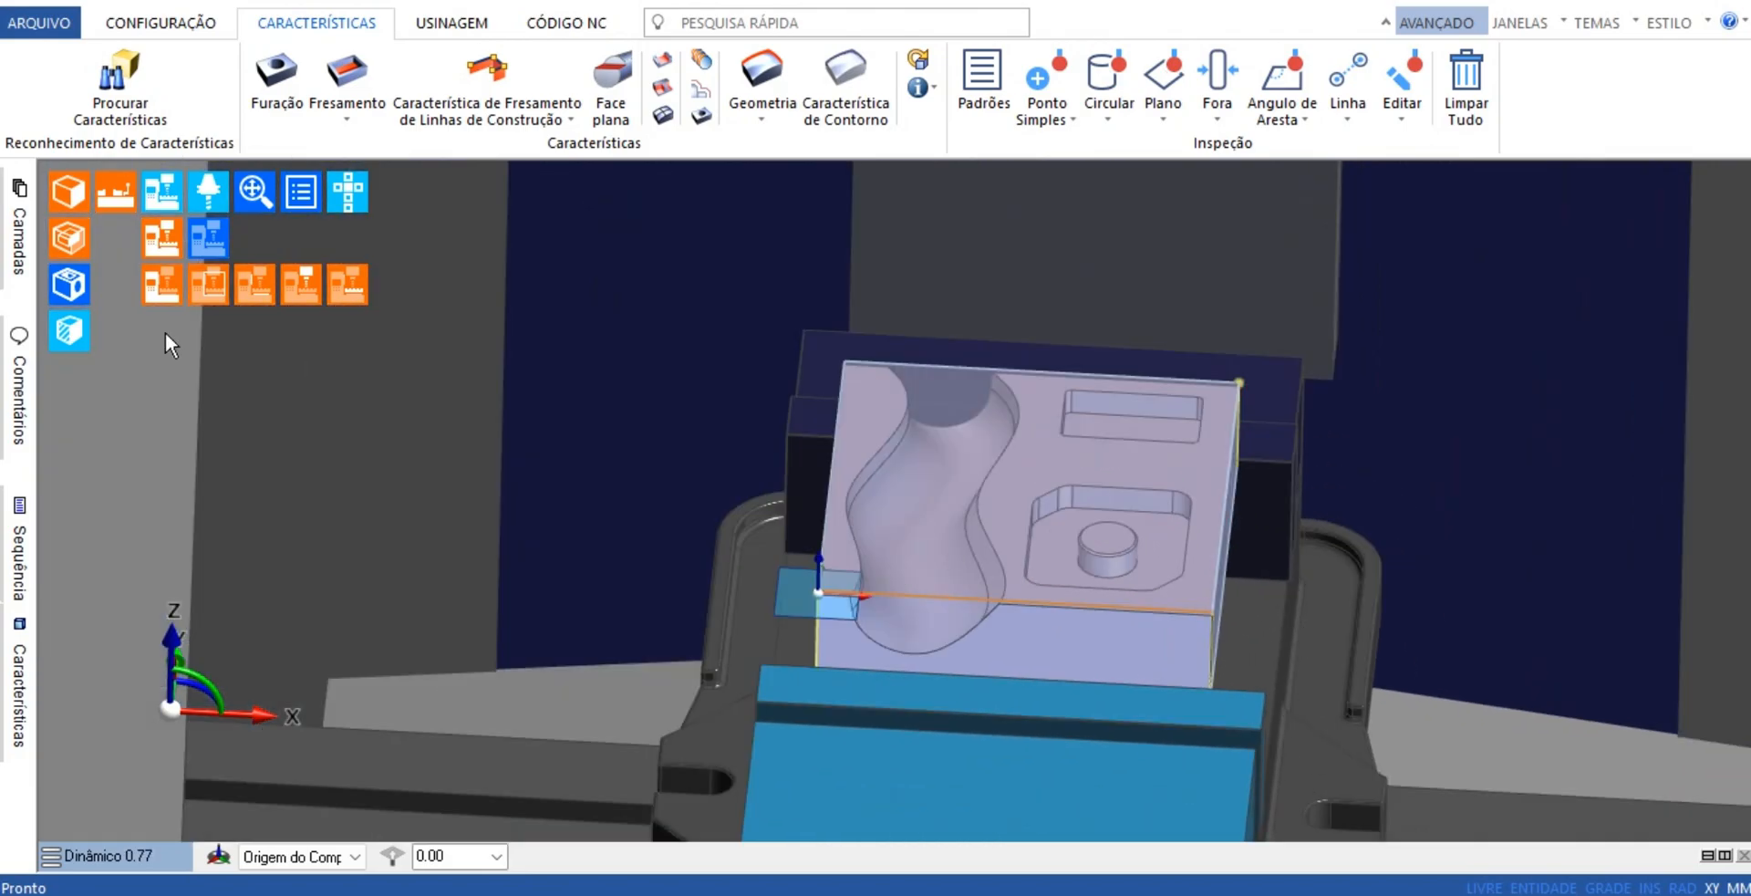
click(56, 242)
scroll(516, 195, up, 2)
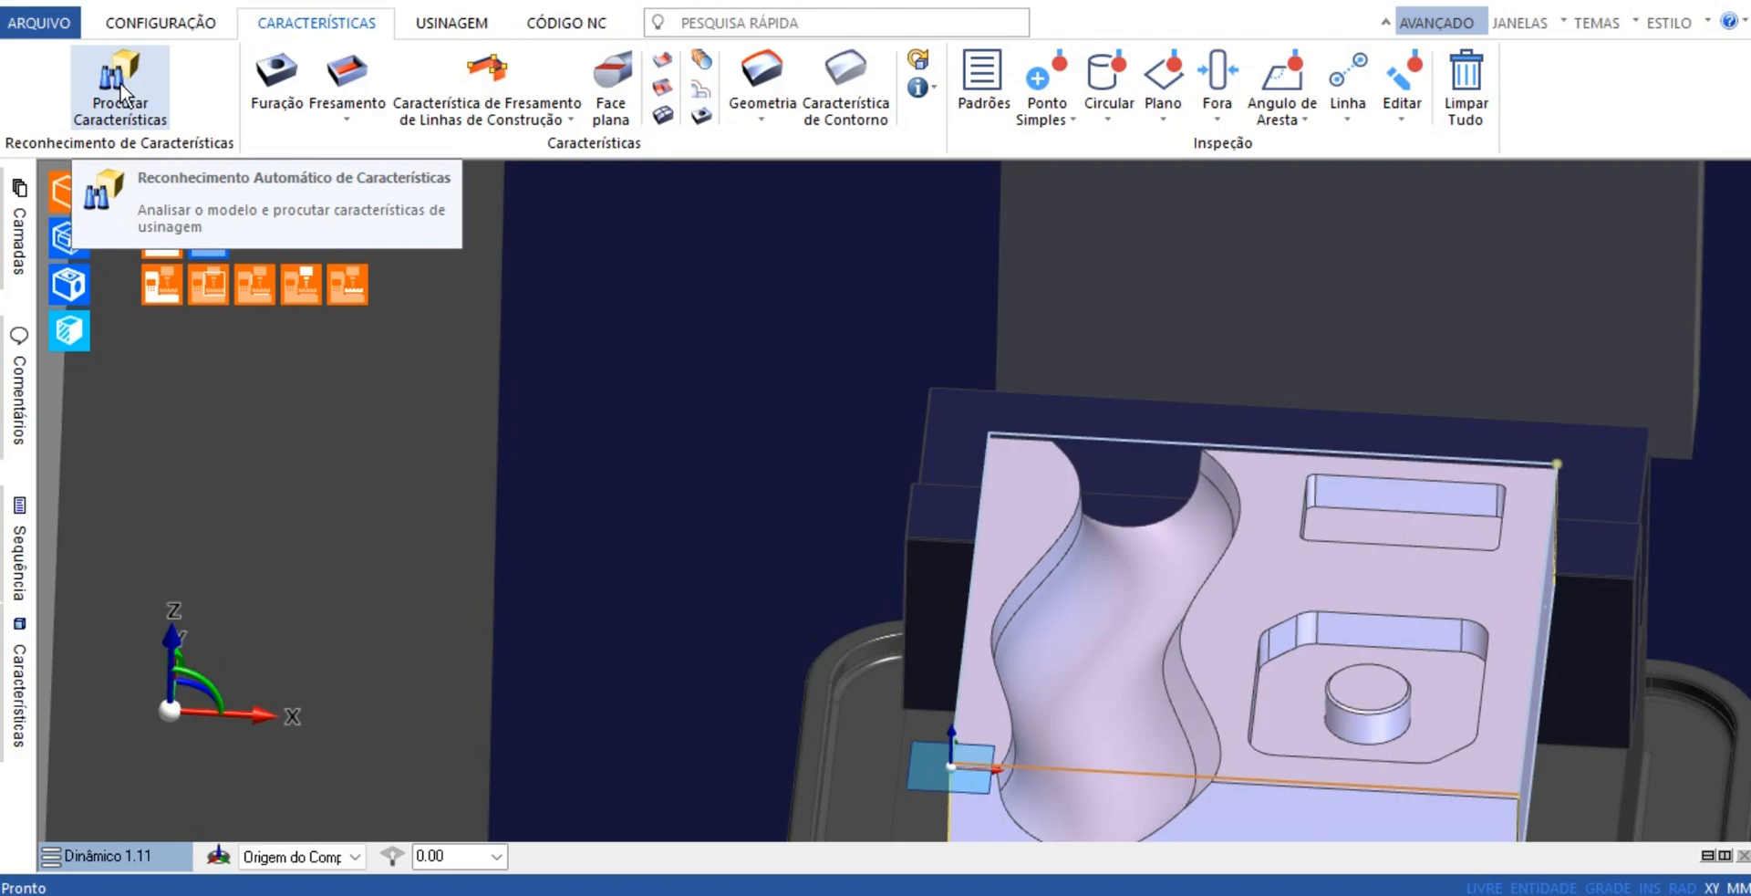
middle_drag(941, 492, 770, 320)
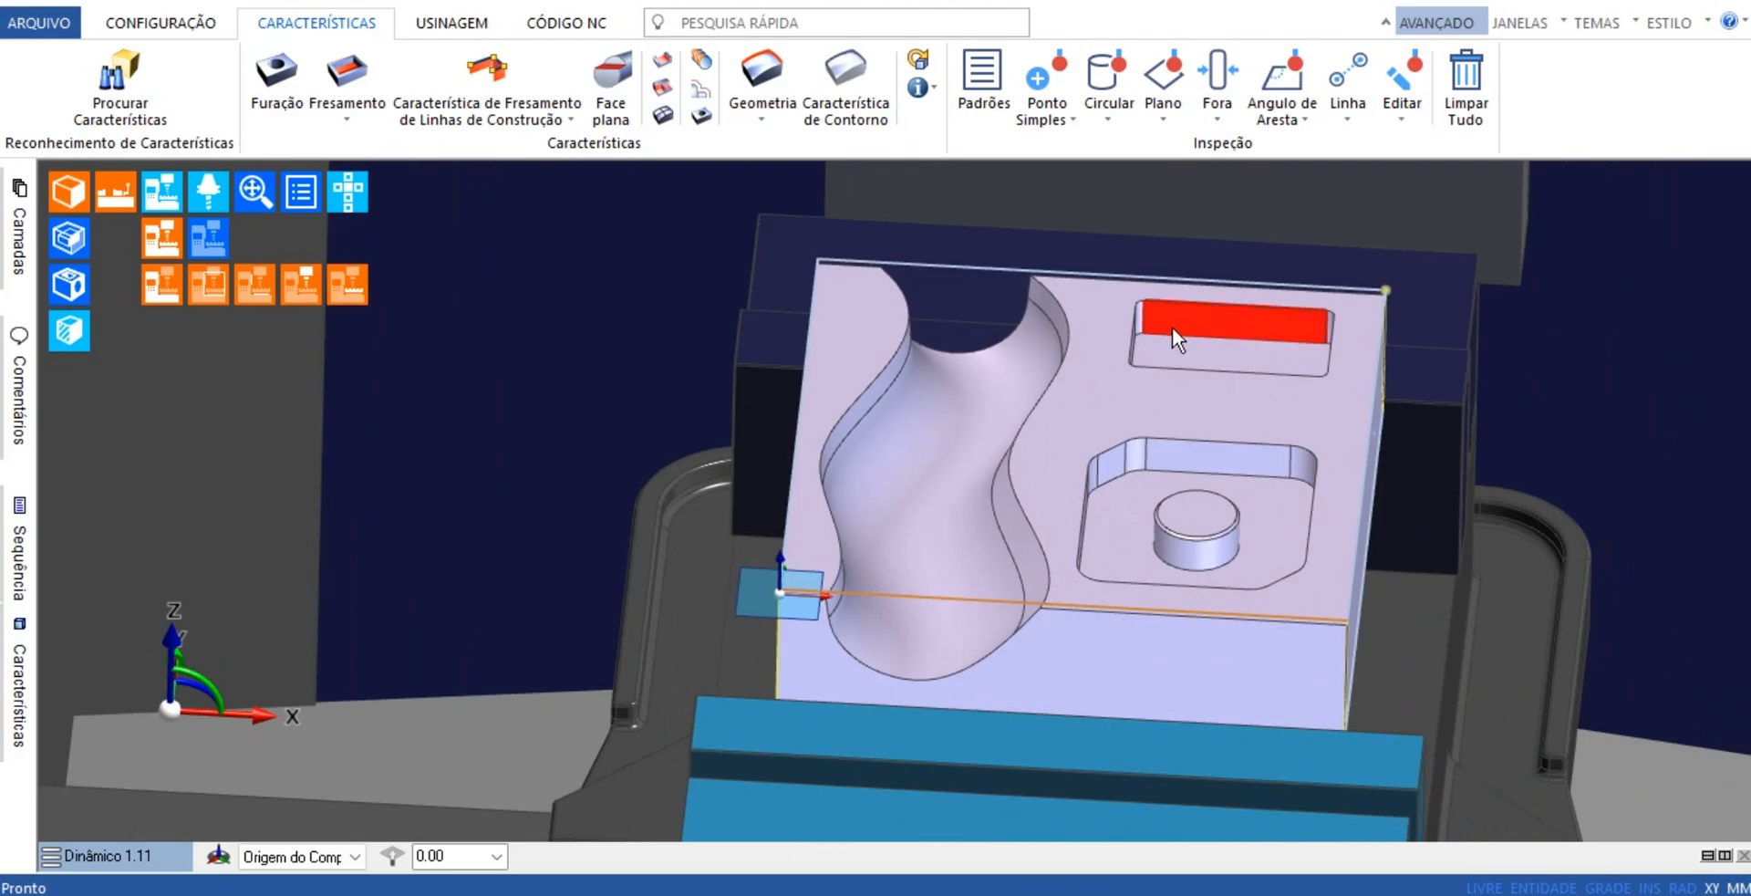
Run automatic feature recognition for Cavidade 2D, Perfis 2D, Cavidades abertas and Fresamento Aberto, leaving out Faces Planas and Furos Verticais
scroll(568, 410, down, 3)
scroll(568, 411, down, 1)
middle_drag(567, 410, 763, 456)
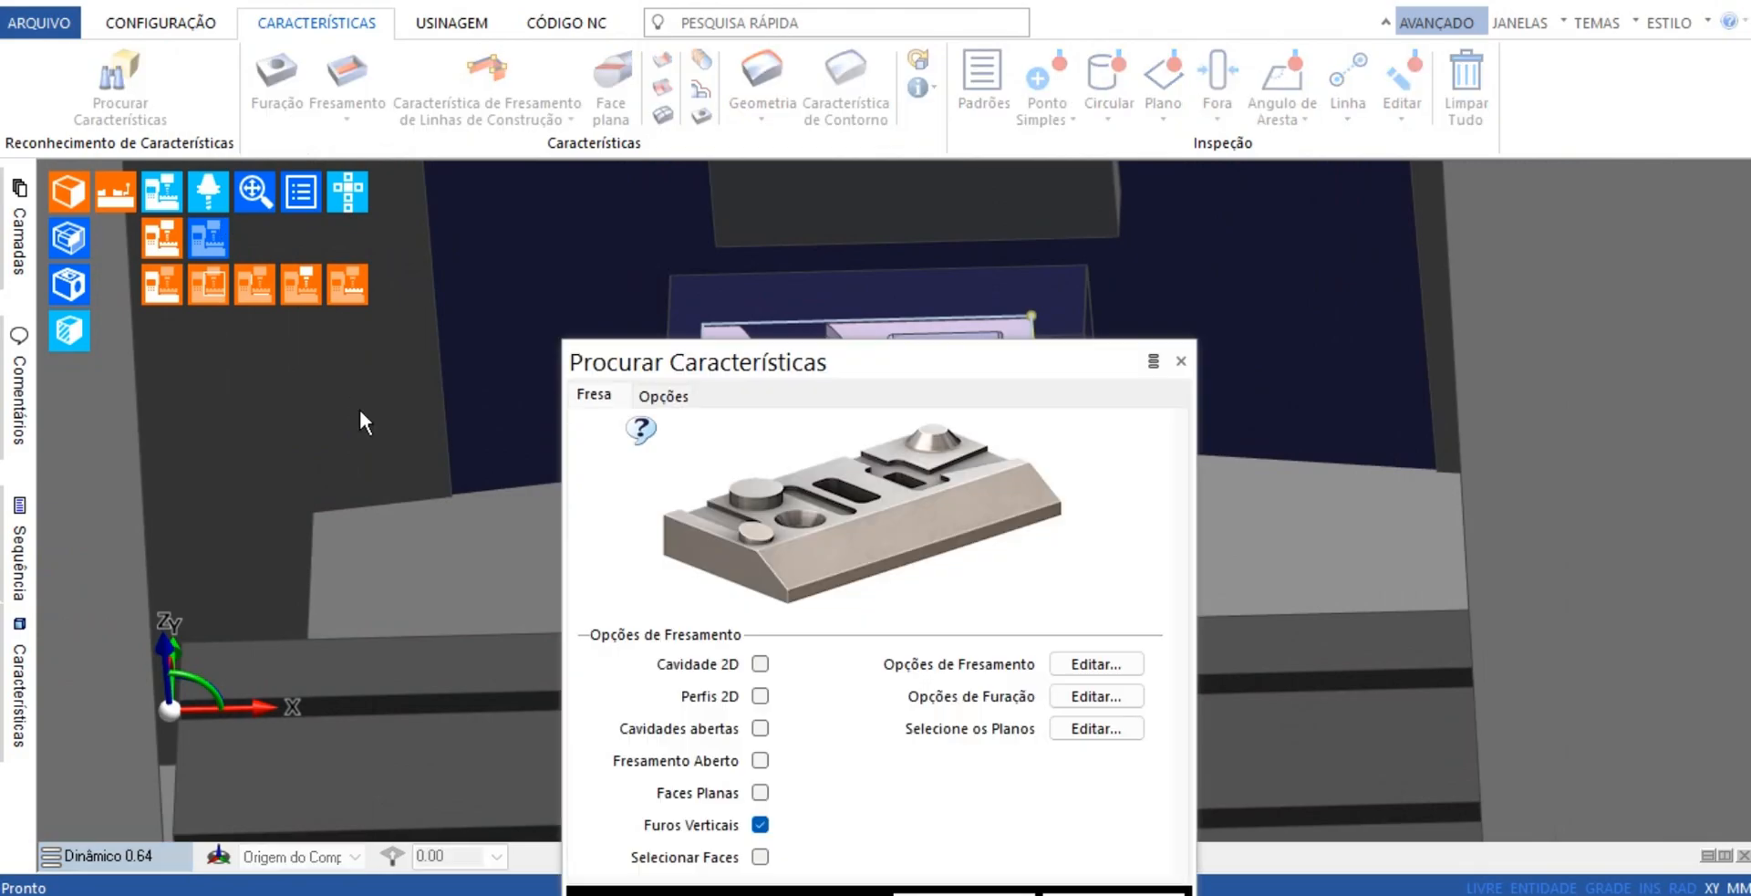
drag(858, 372, 675, 105)
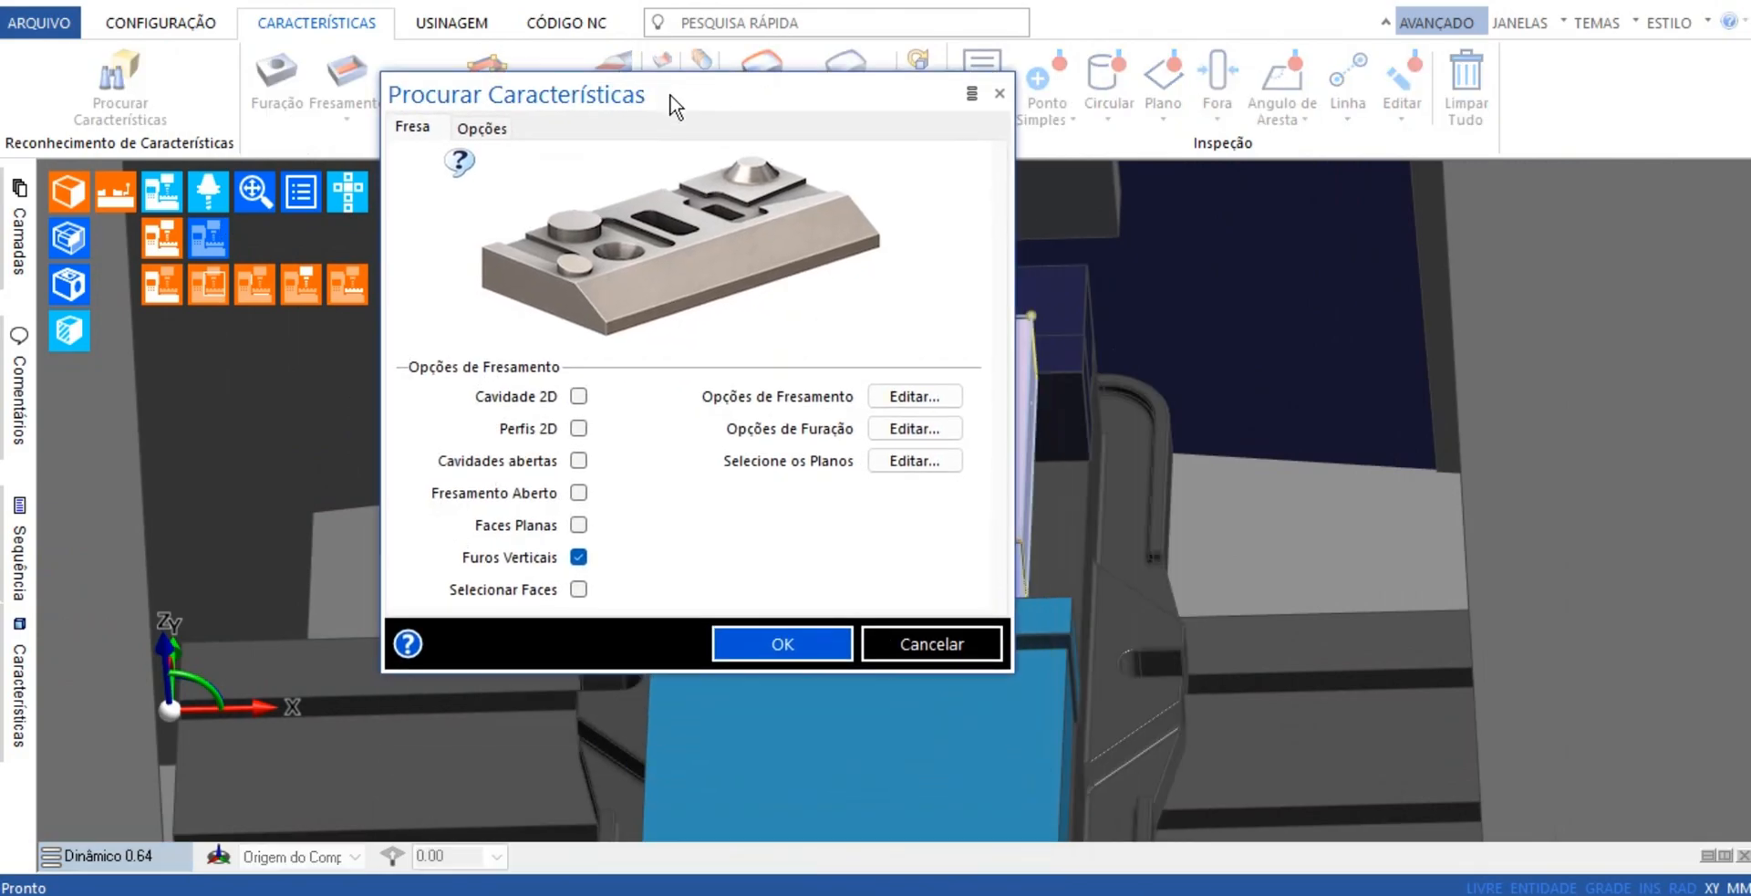
click(578, 396)
click(578, 428)
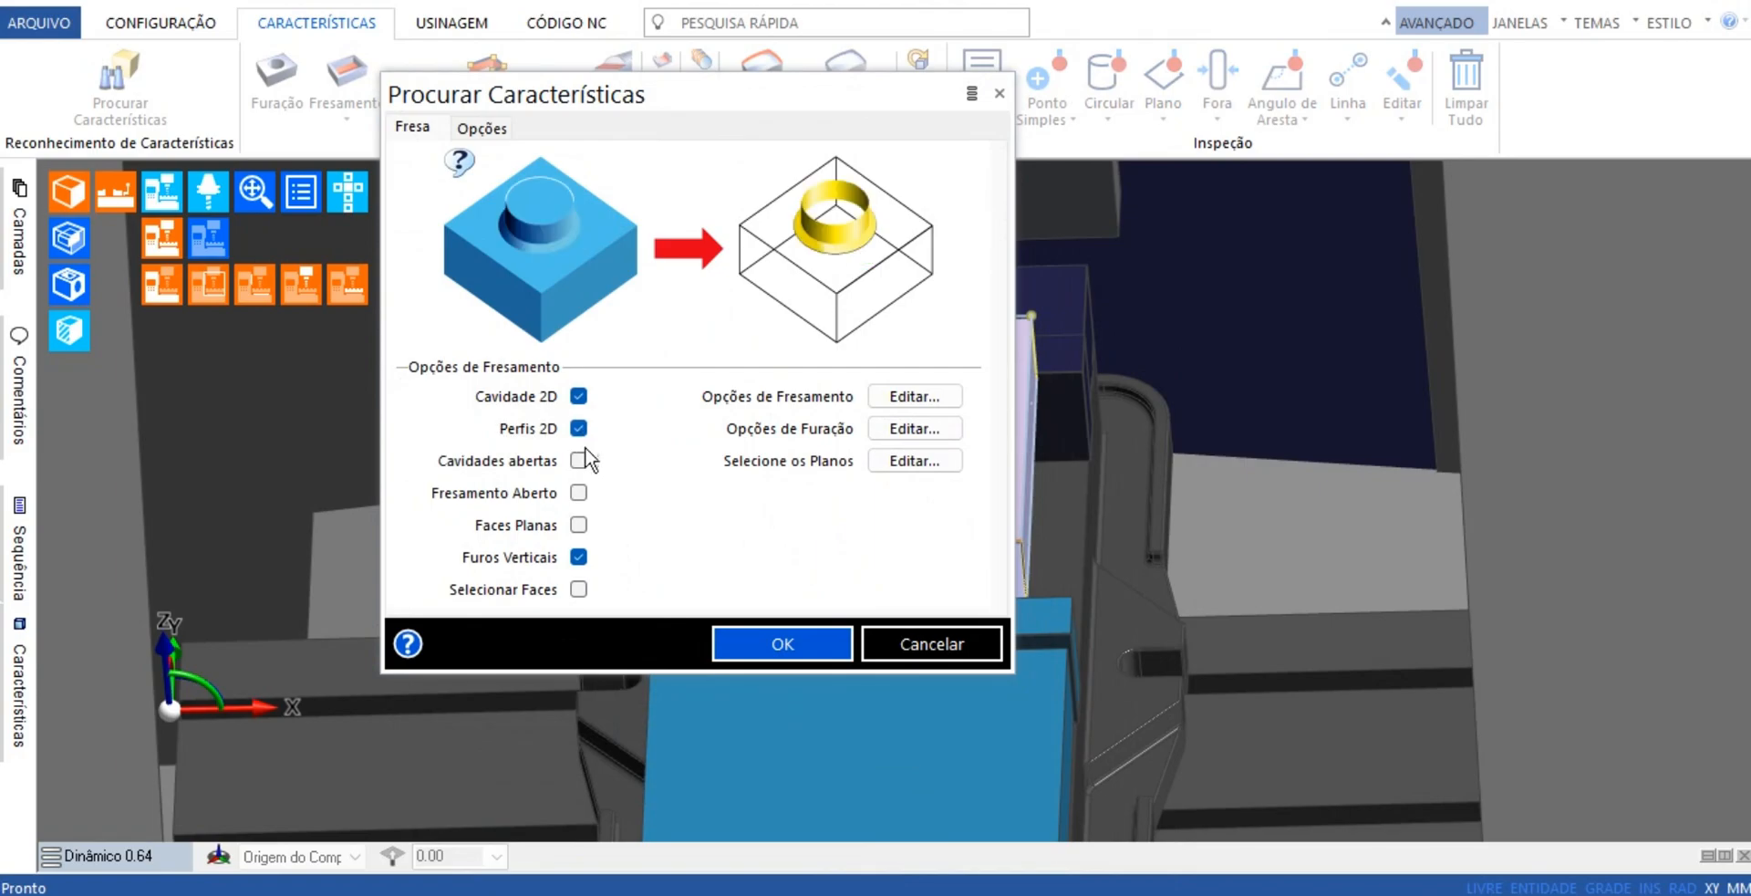
click(579, 459)
click(578, 492)
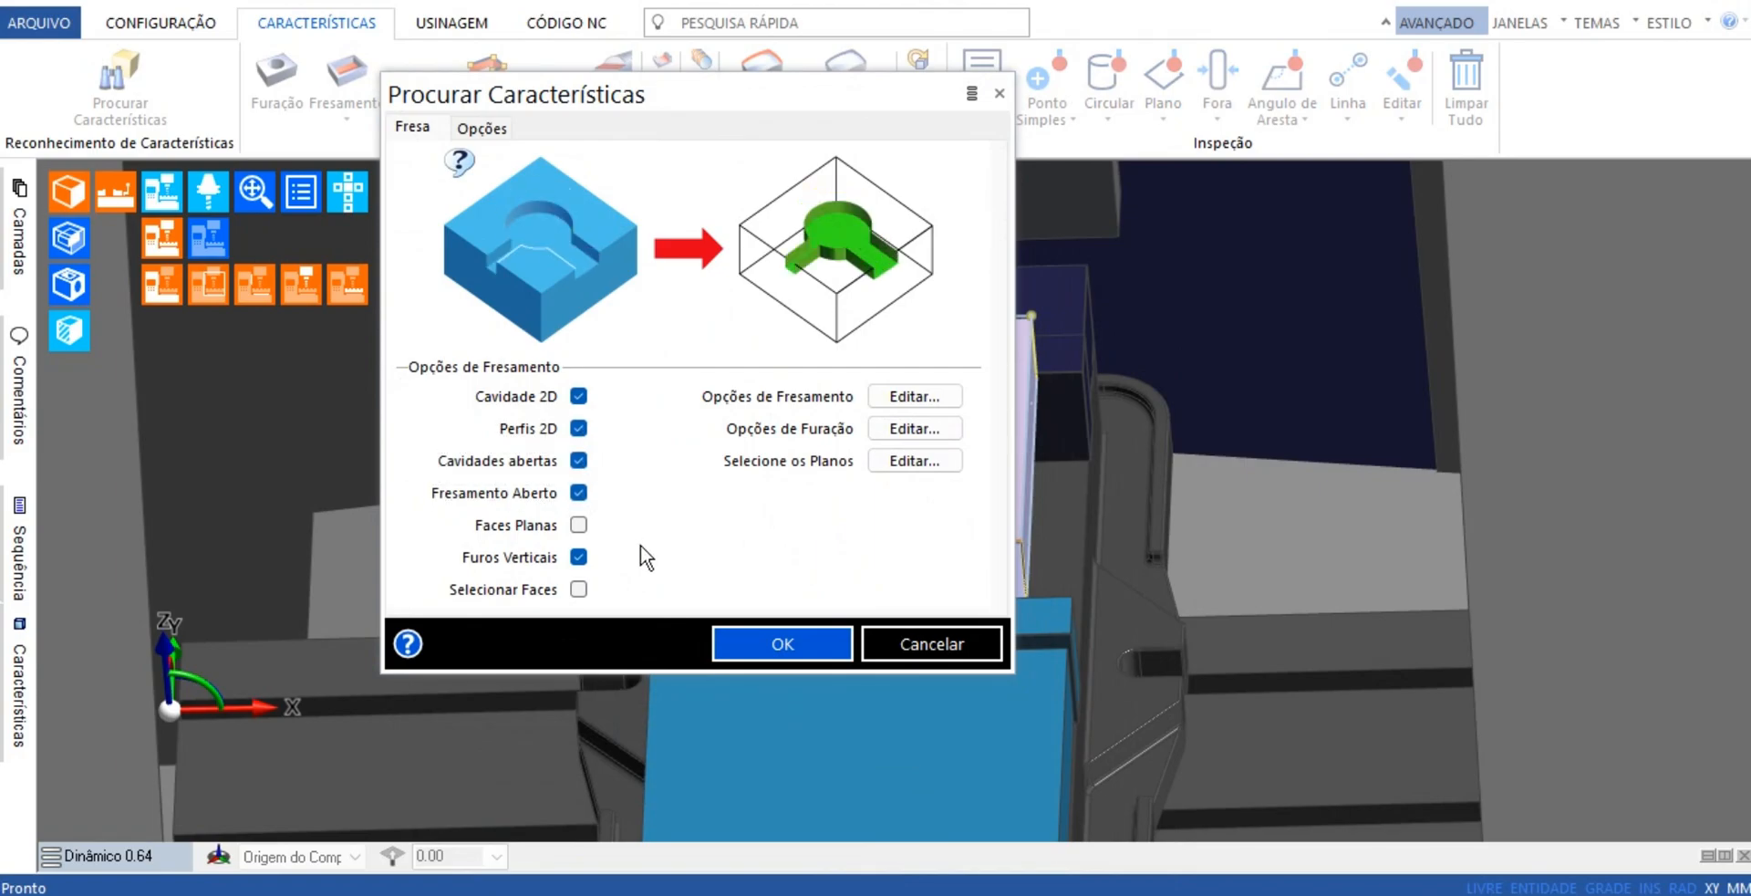
click(578, 526)
click(587, 557)
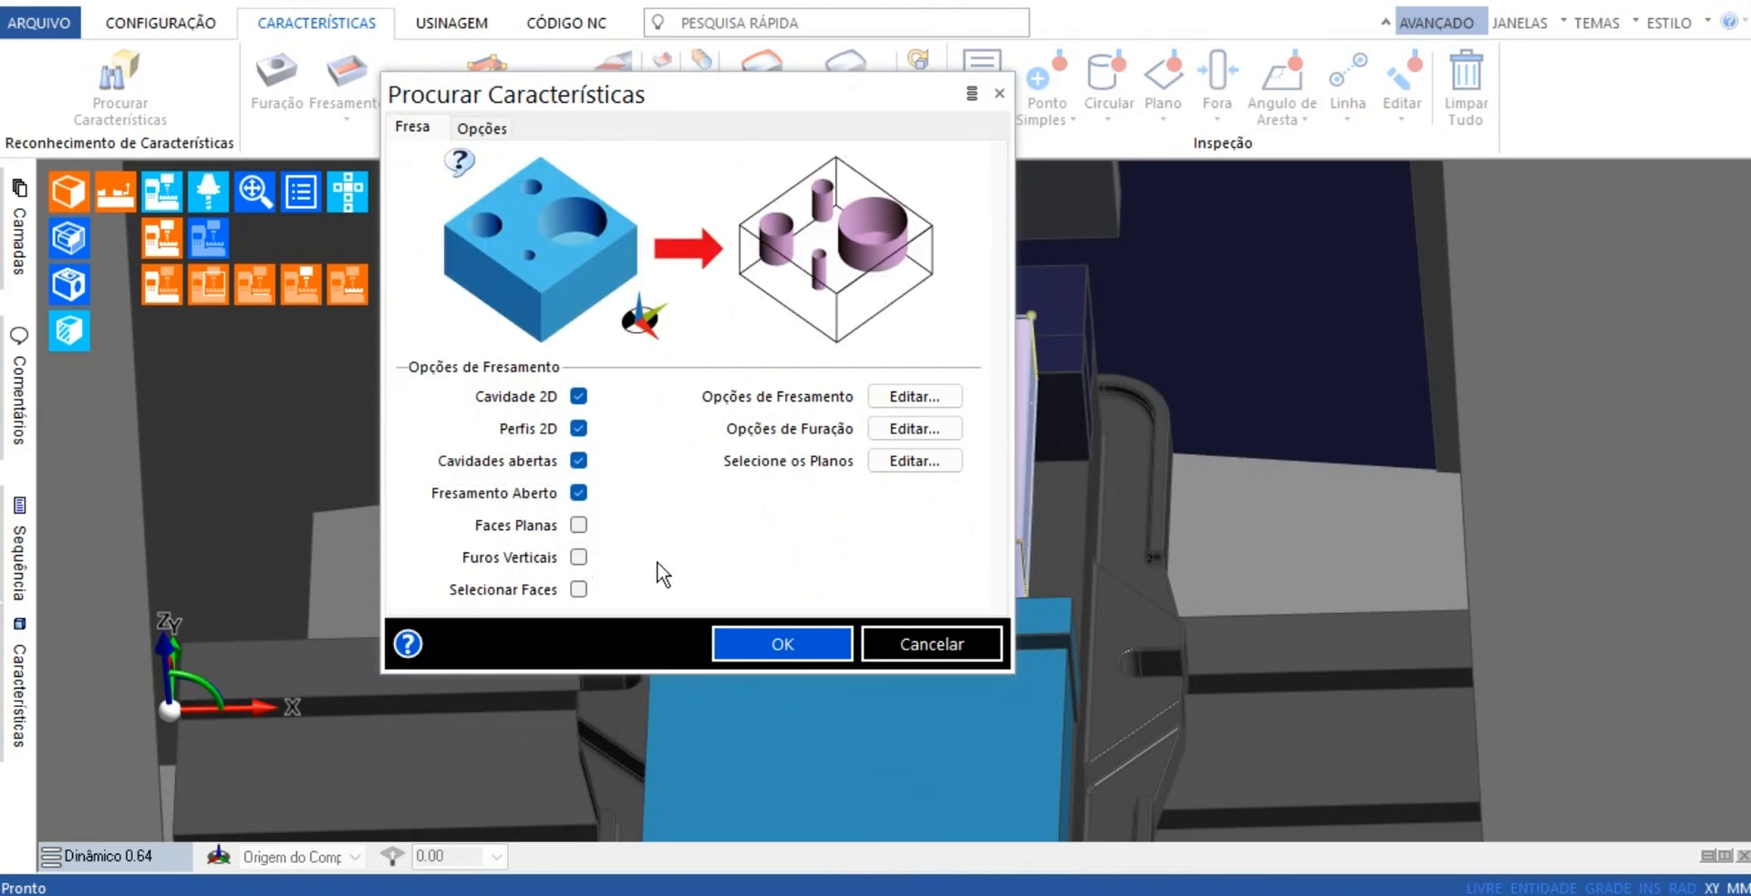
click(777, 646)
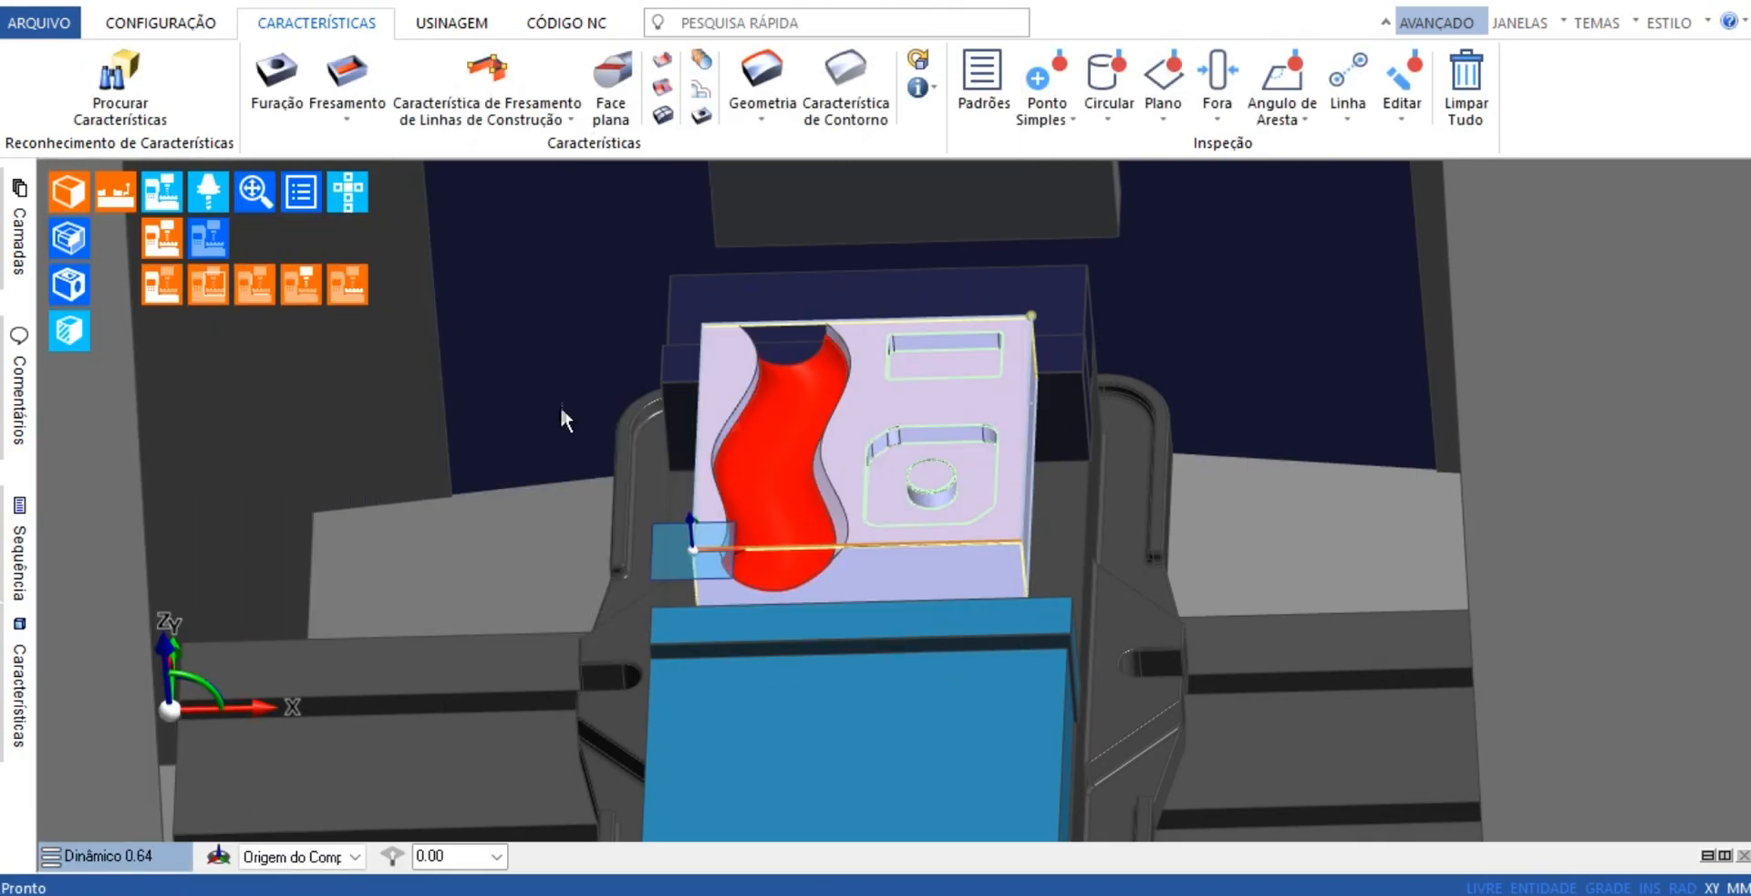
Hide the solid model and display the recognized features as shaded surfaces
click(73, 192)
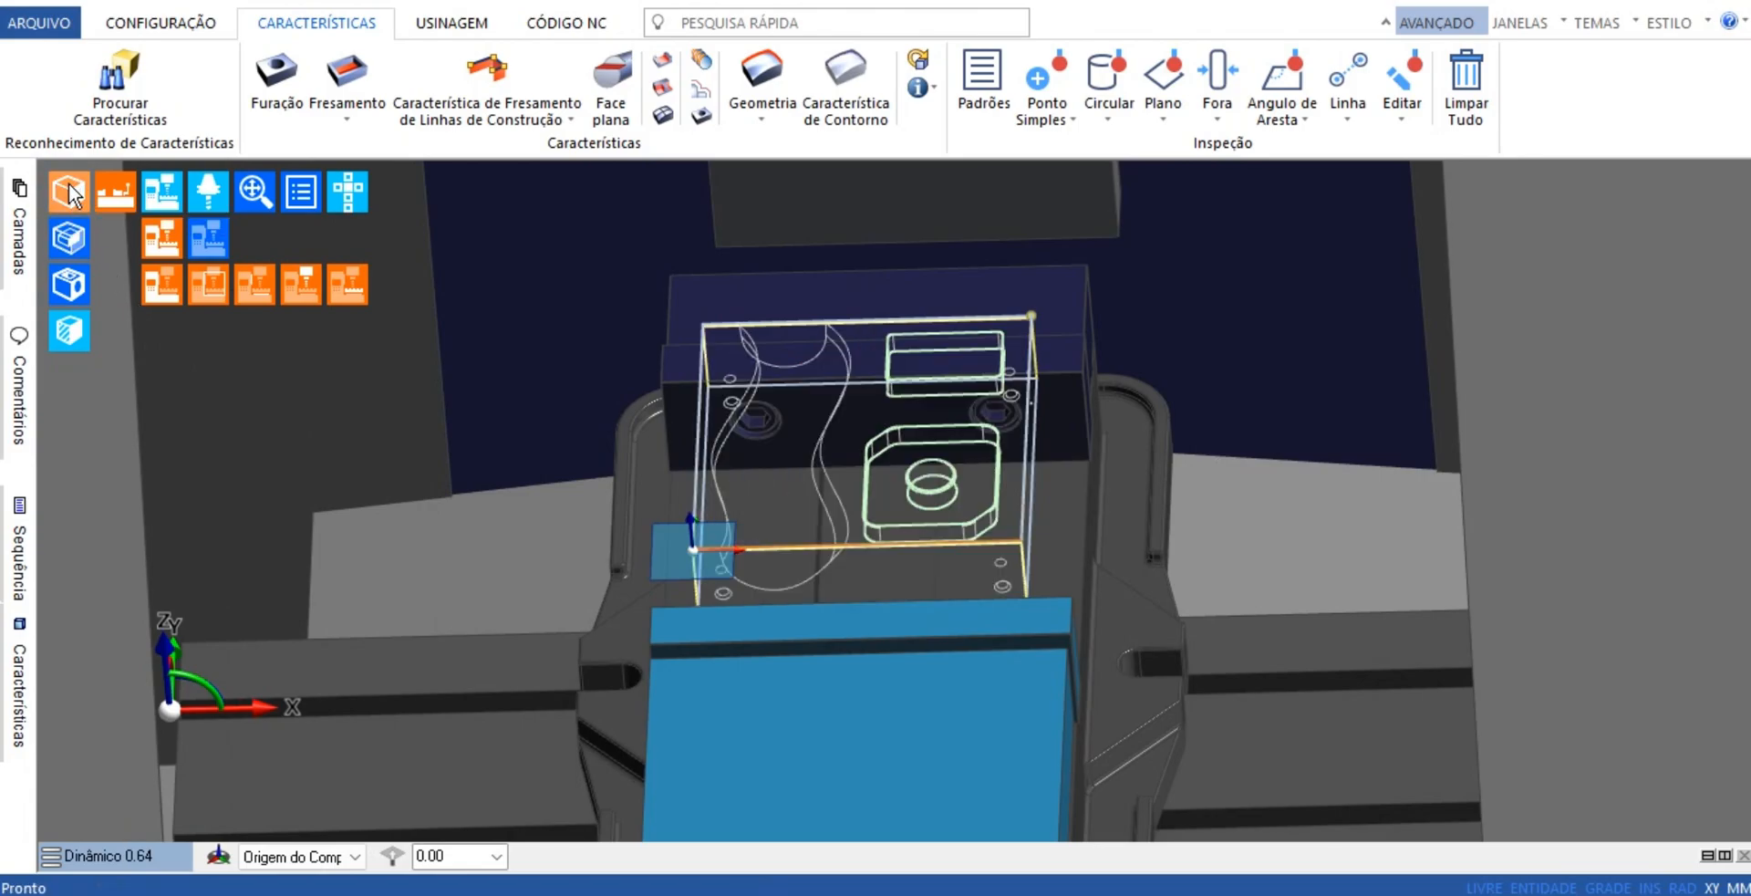
click(79, 292)
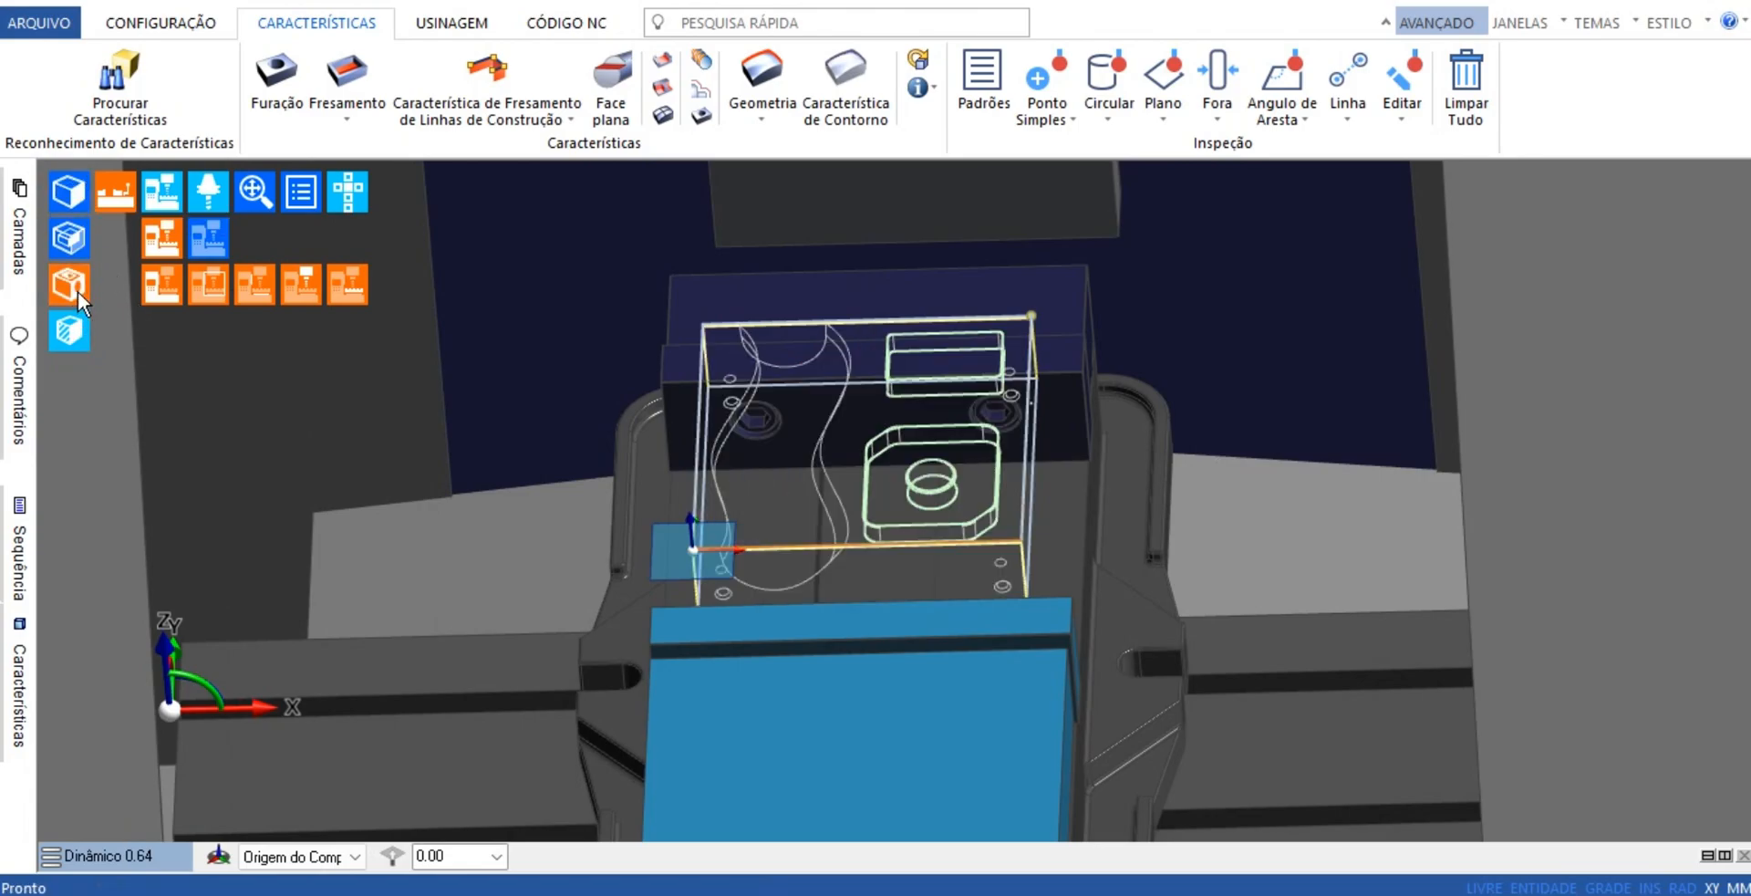
scroll(879, 593, up, 5)
mouse_move(881, 597)
middle_down()
mouse_move(954, 607)
mouse_move(985, 586)
mouse_move(809, 586)
mouse_move(907, 598)
mouse_move(889, 571)
middle_up()
scroll(848, 584, down, 4)
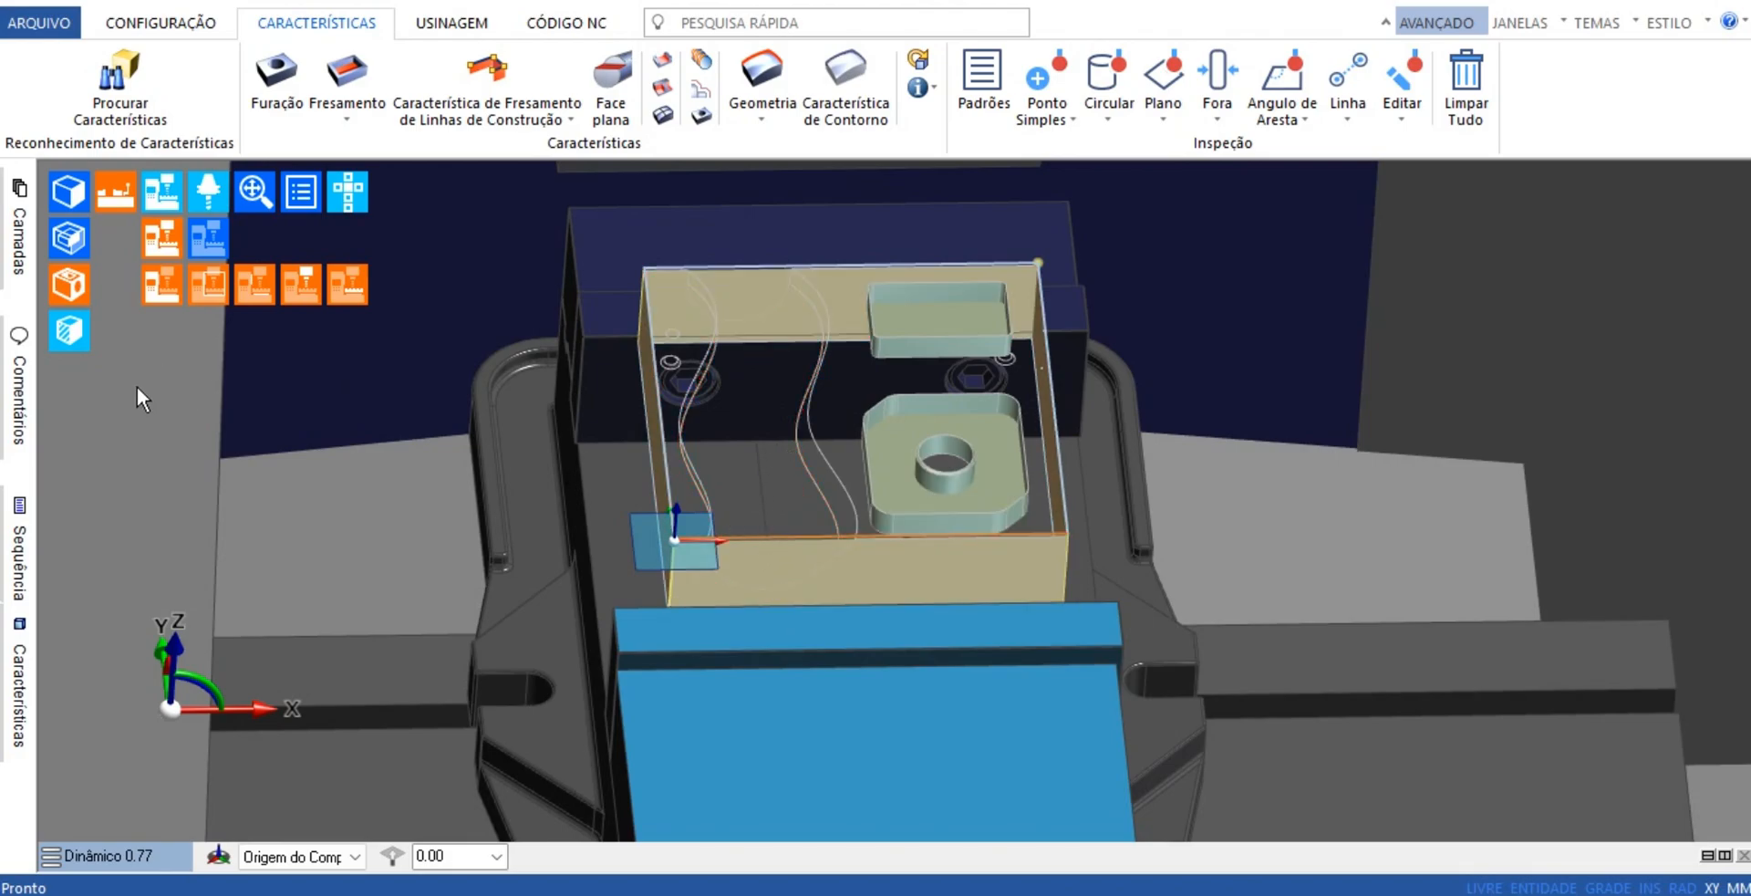
Identify the Cavidade 2D features in the feature tree, and delete the Perfil 2D feature around the part
click(18, 695)
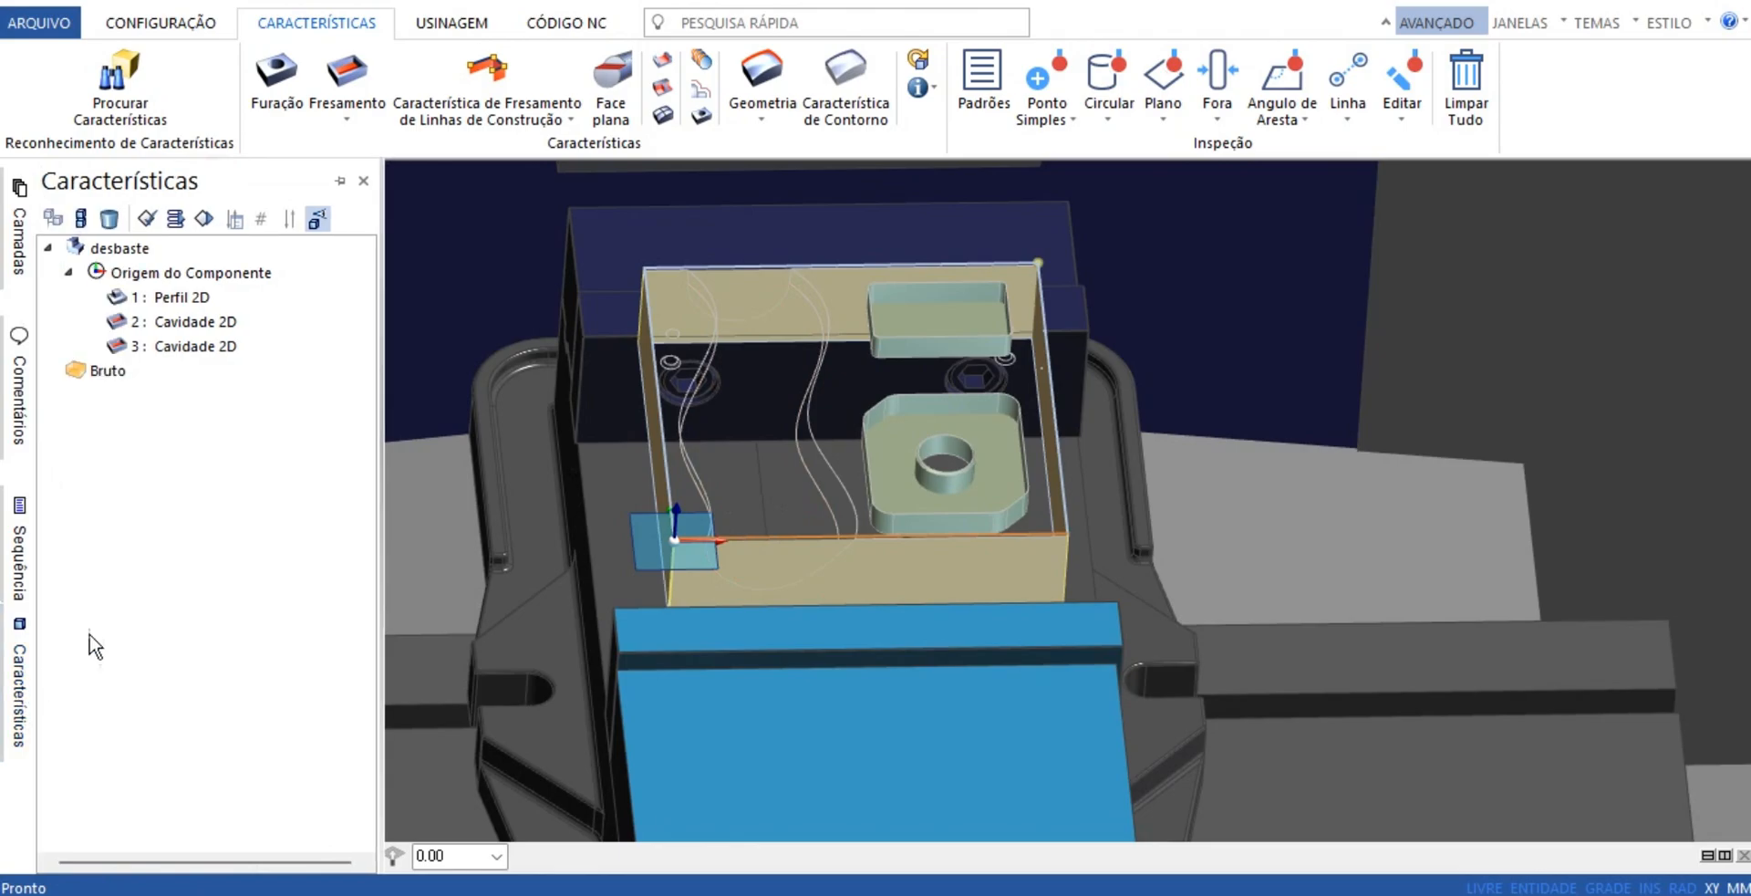
right_click(195, 349)
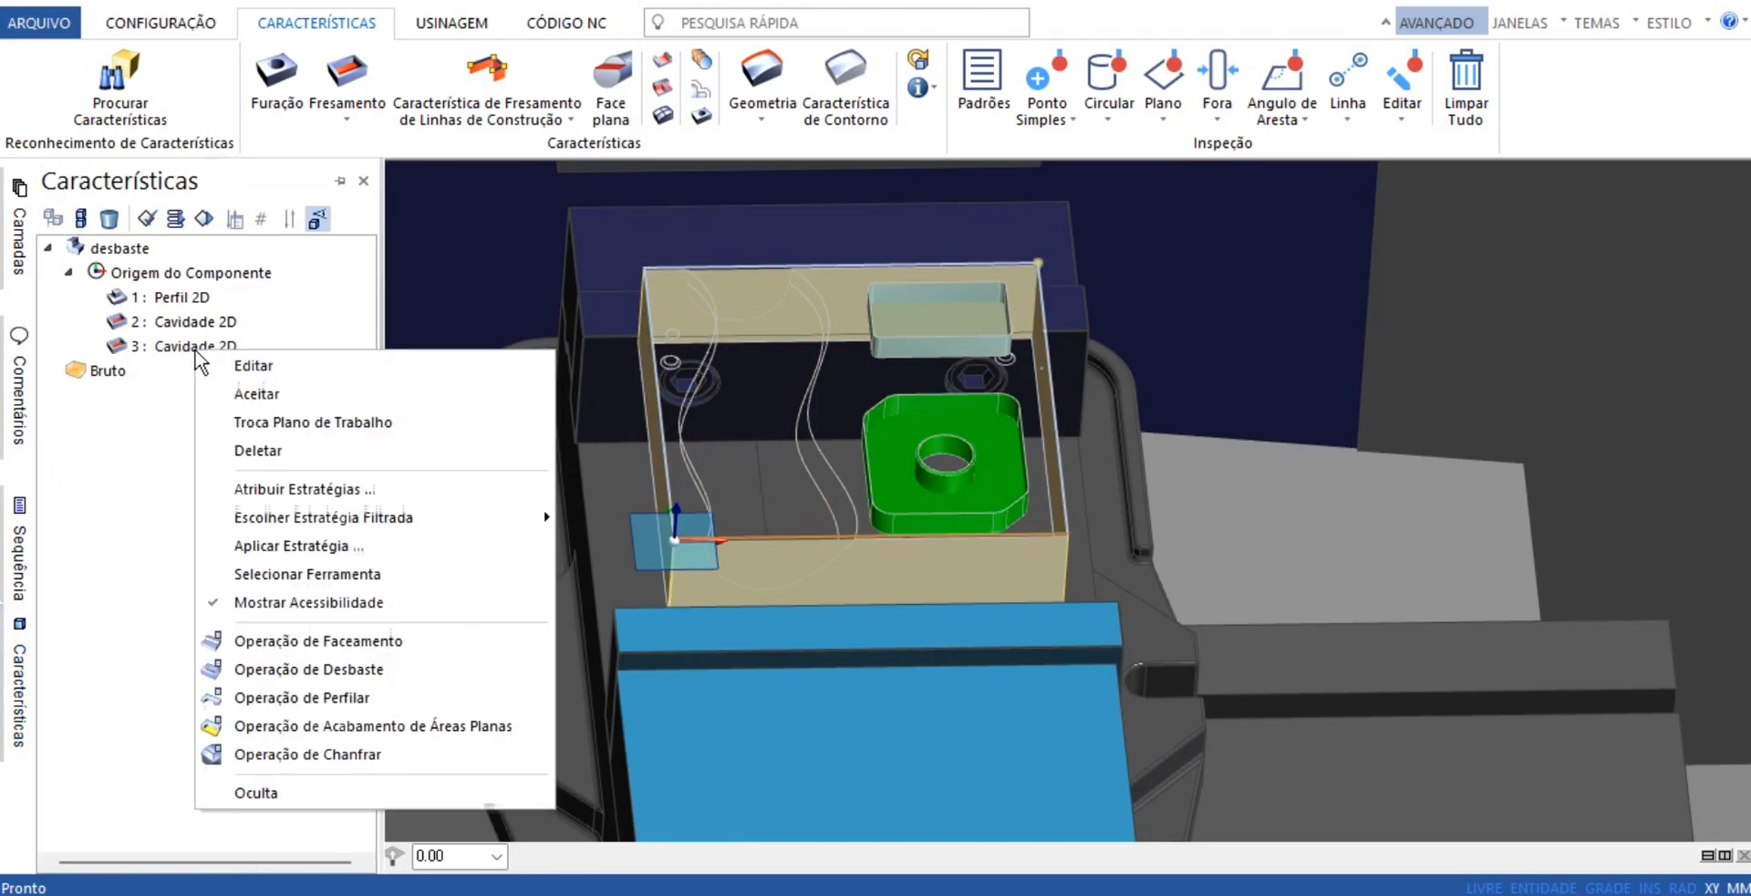
click(167, 324)
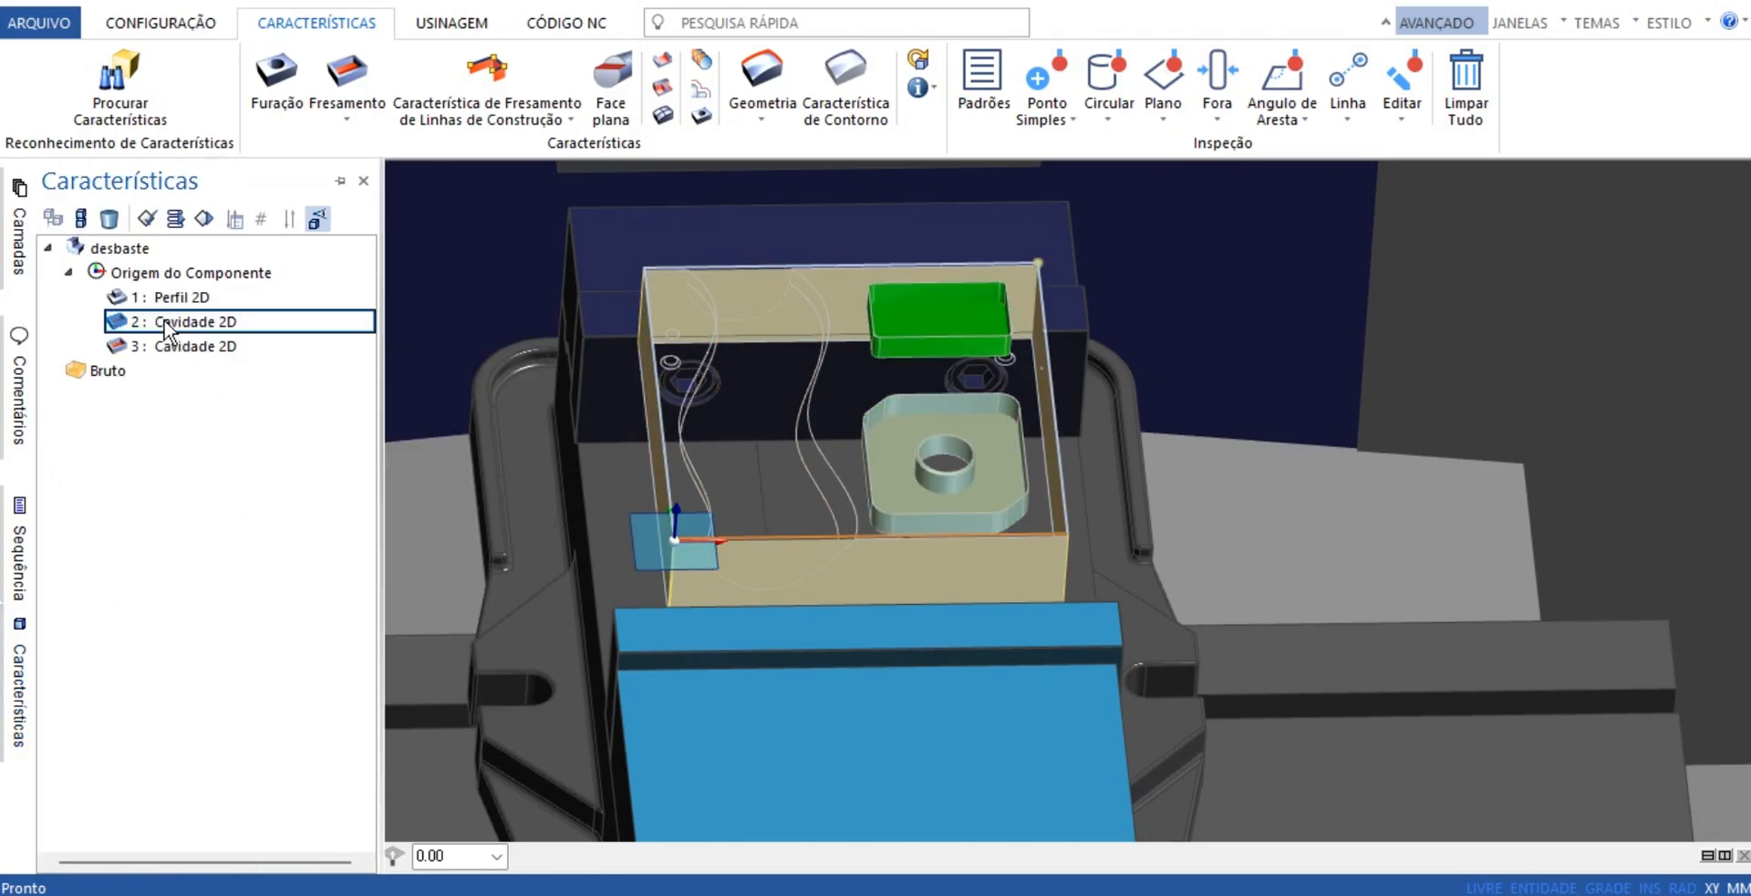
right_click(174, 298)
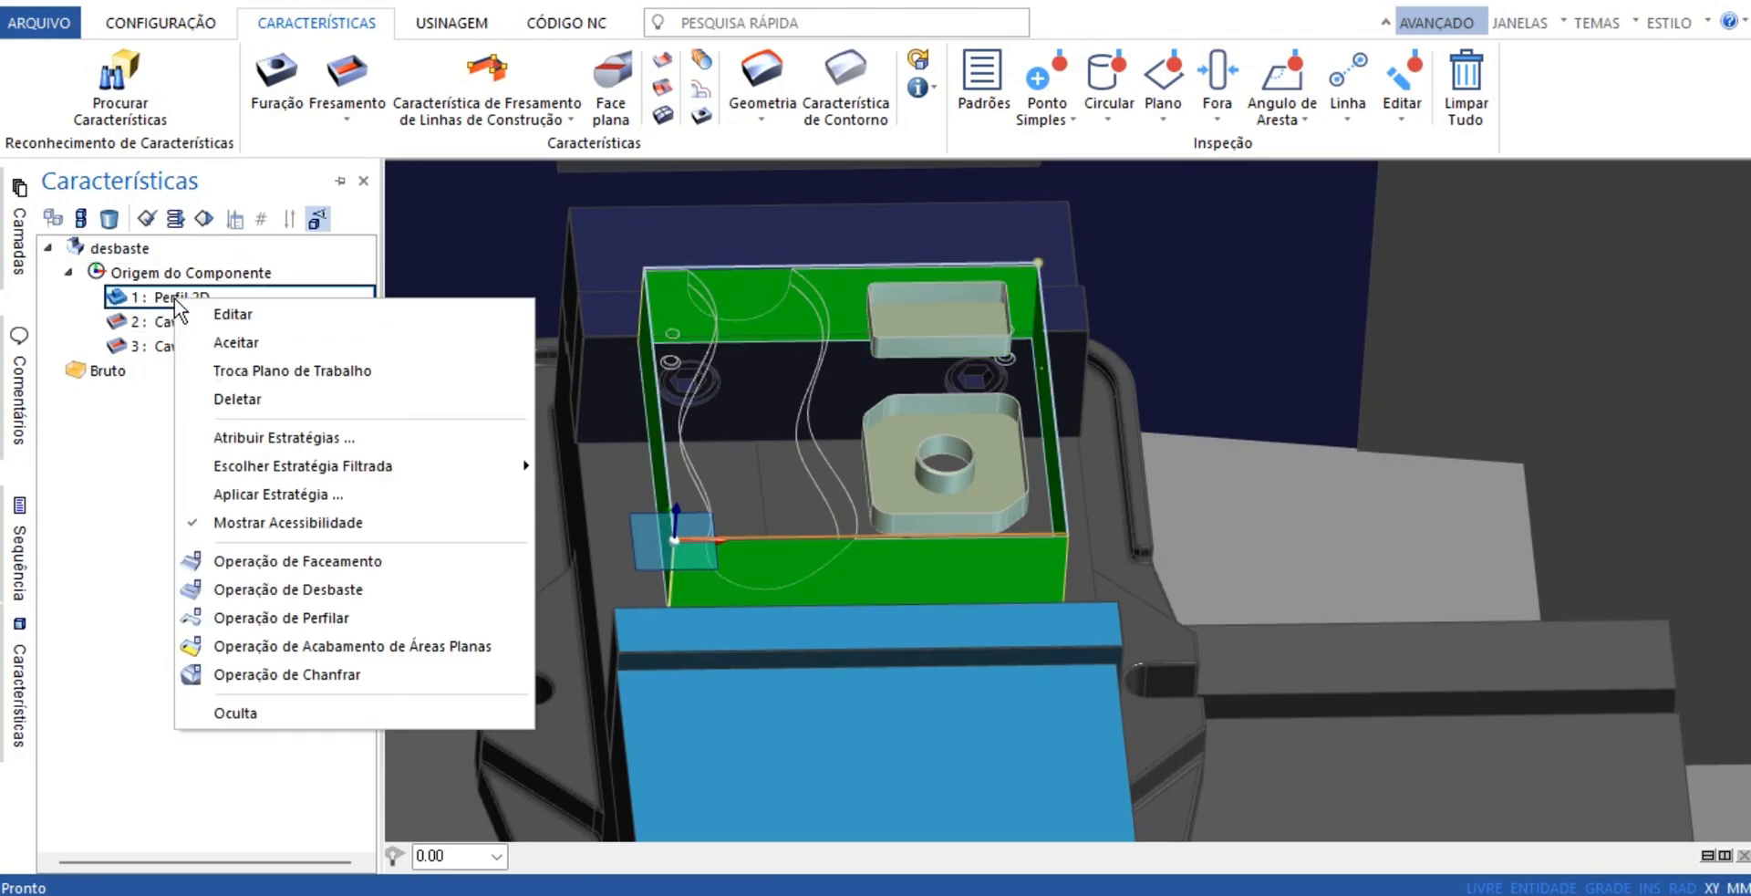
click(235, 400)
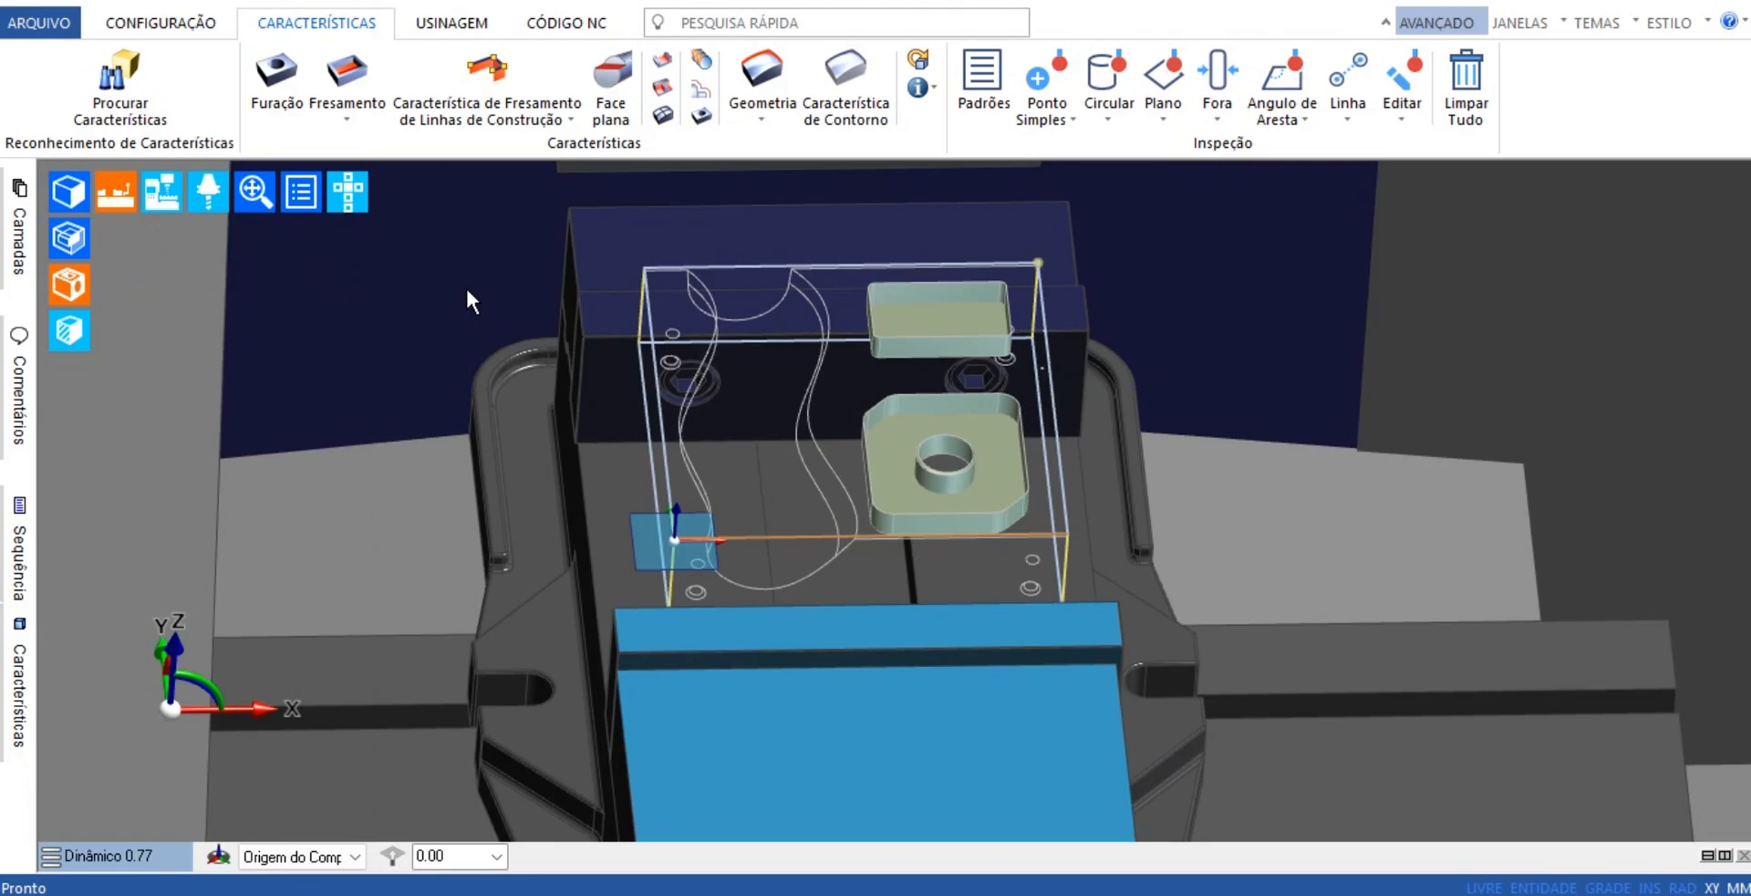
Show the solid model again together with the two pocket features
scroll(962, 425, up, 5)
scroll(1015, 419, down, 5)
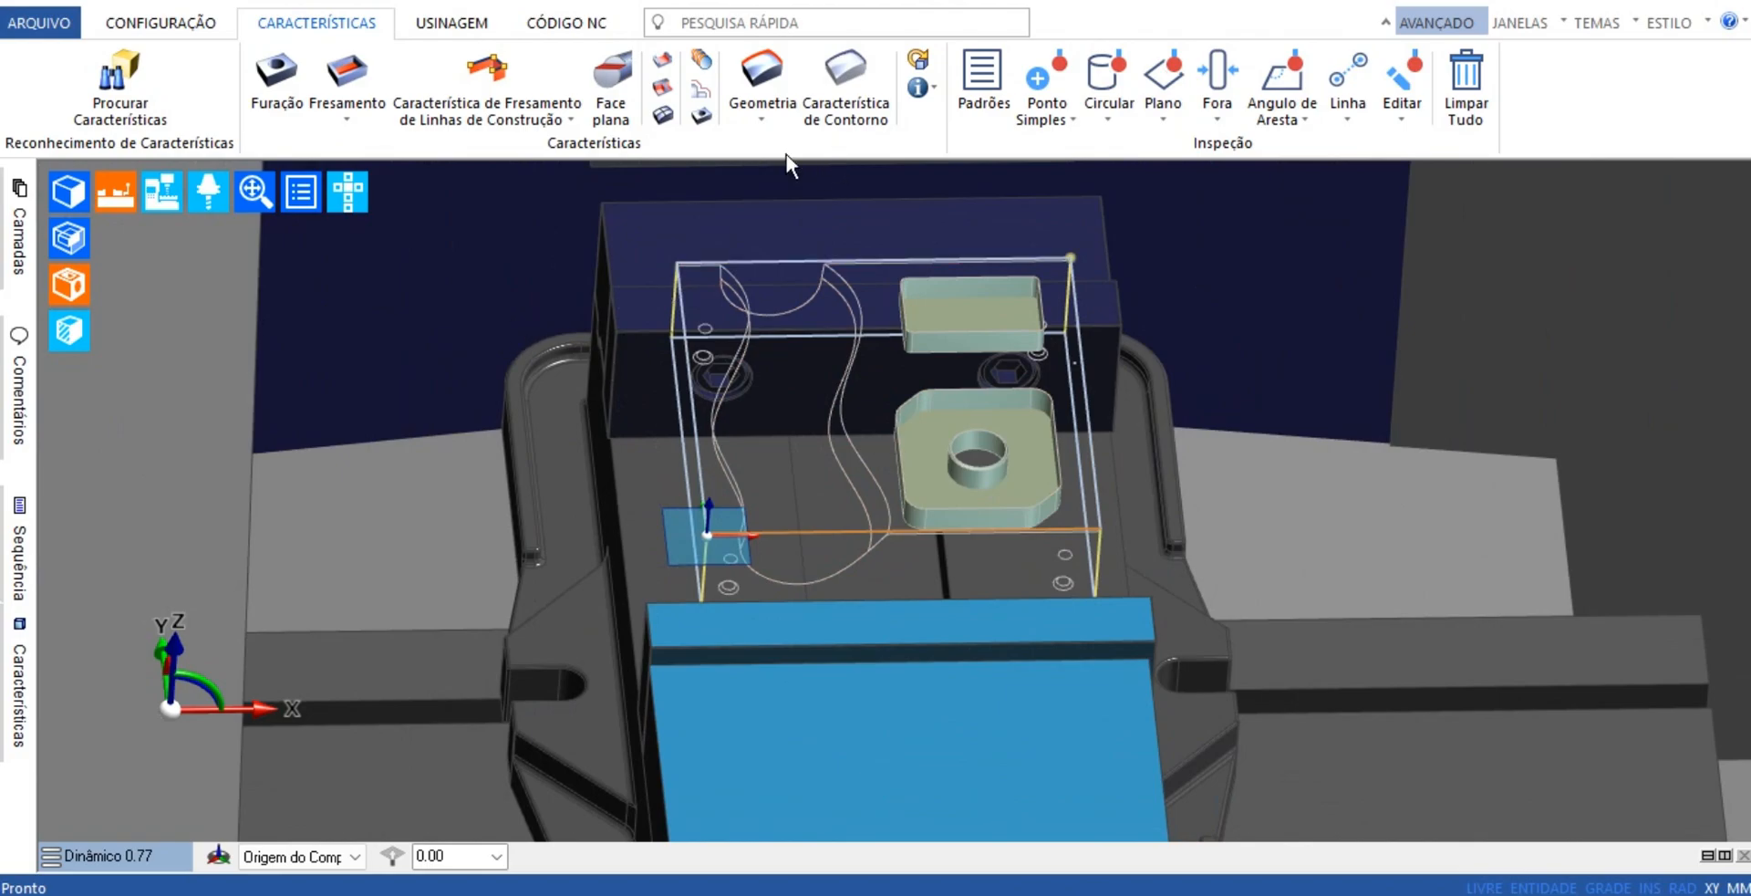
click(80, 199)
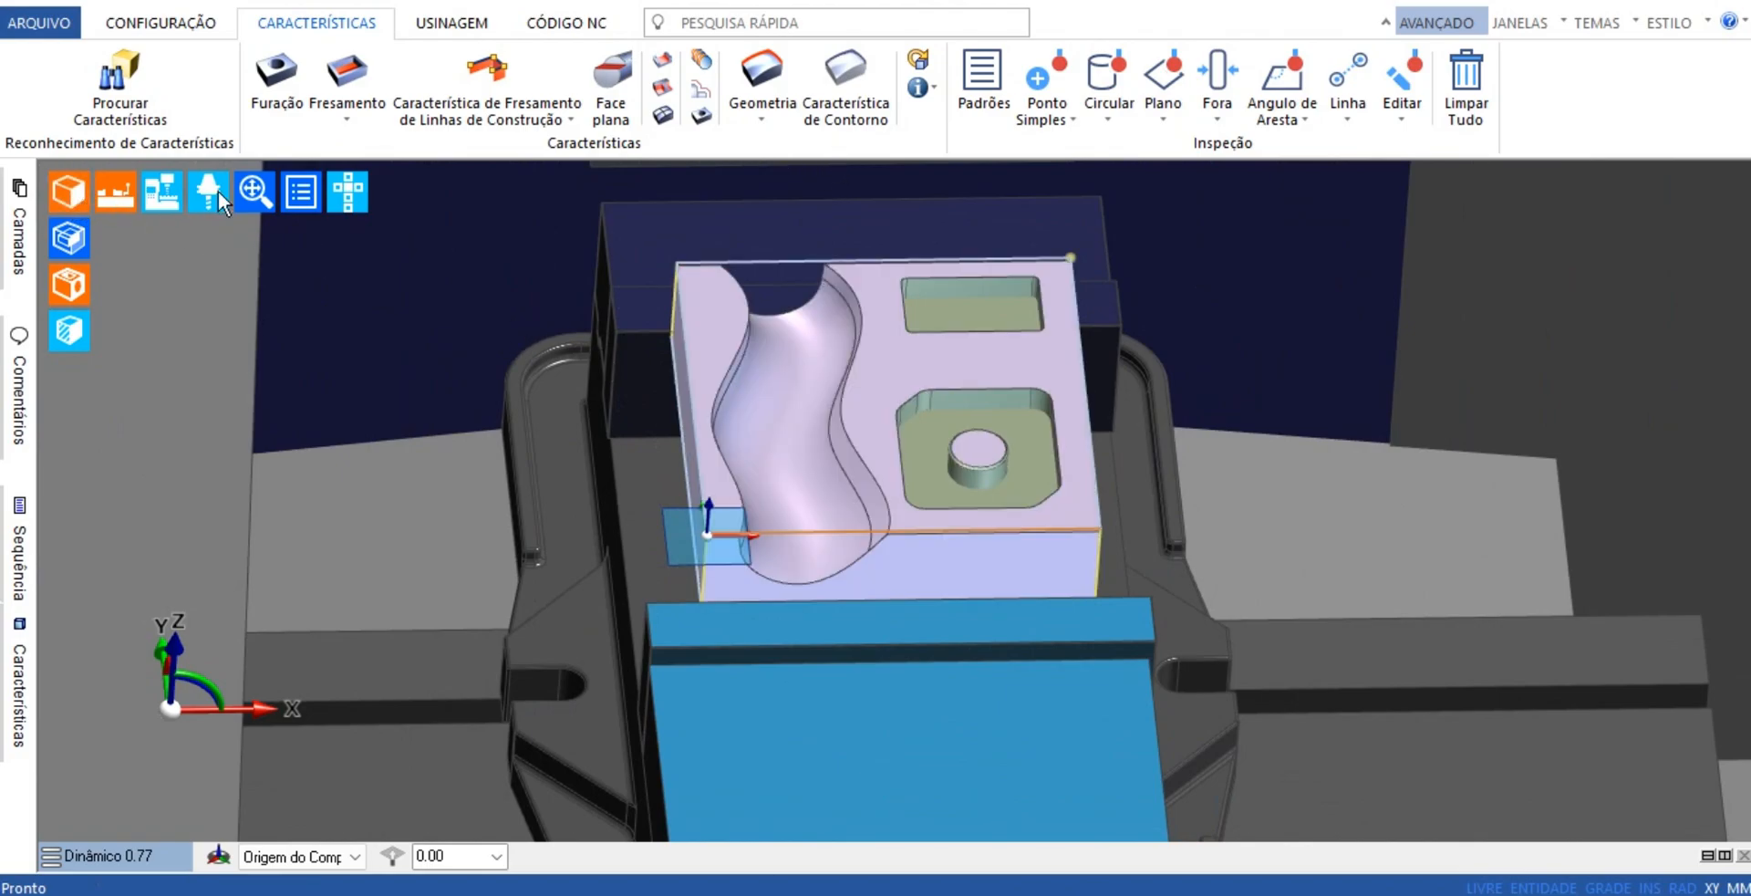
Start a contour feature copied from Arestas, and select the curved channel's rear end edges and its long upper edge beside the pockets
click(852, 95)
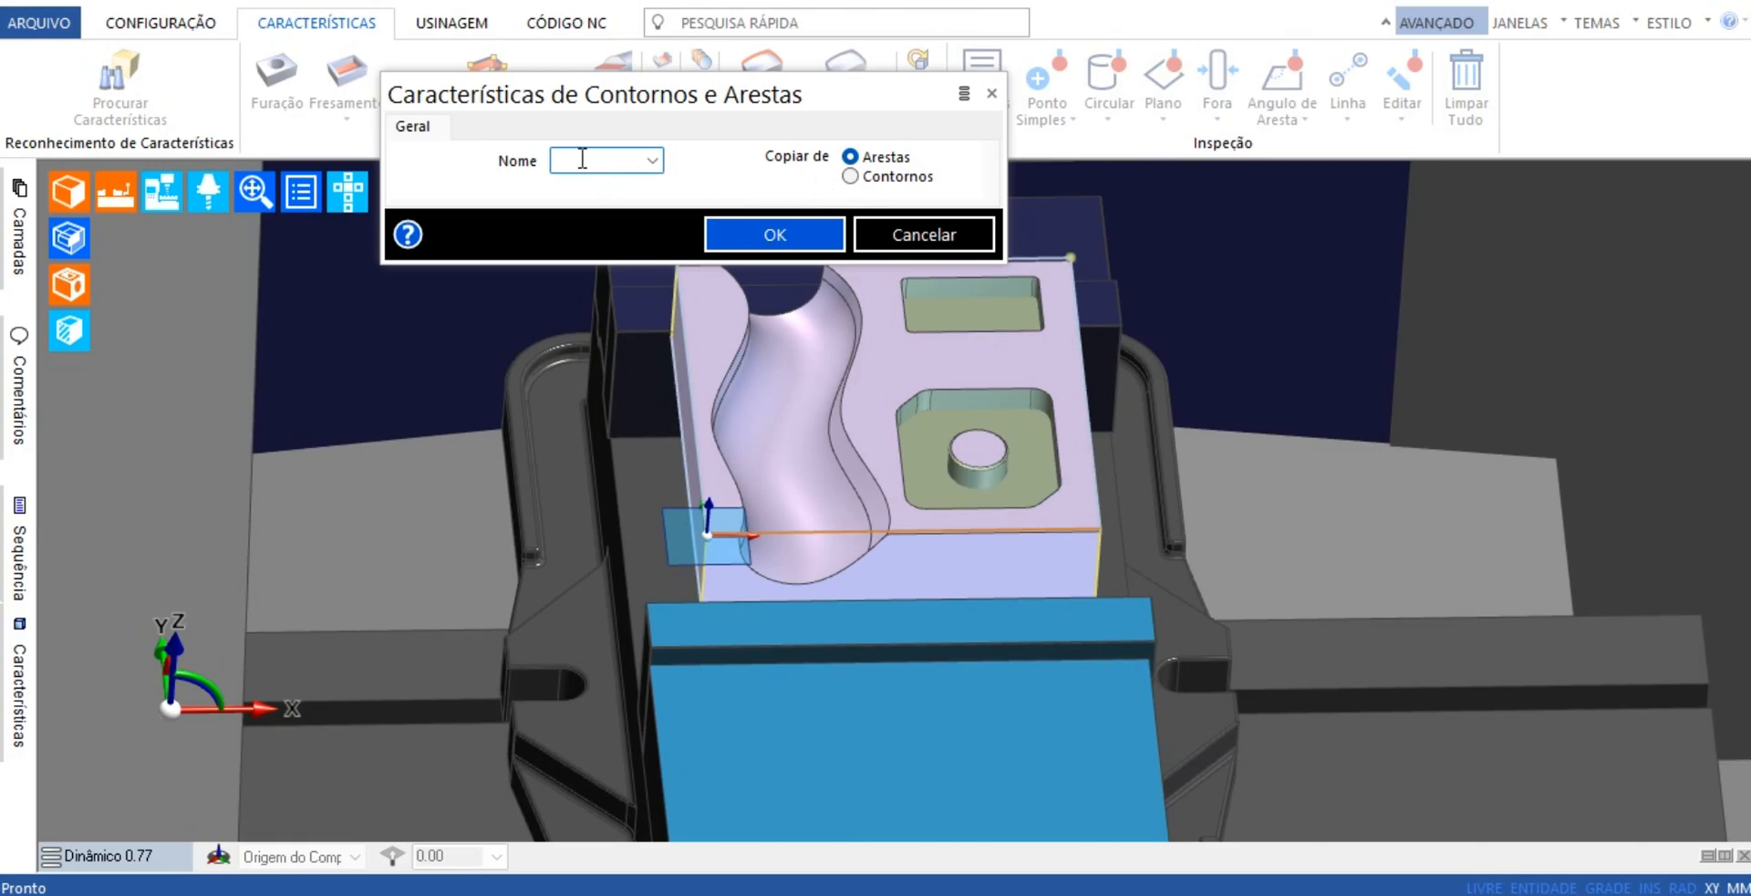
click(775, 230)
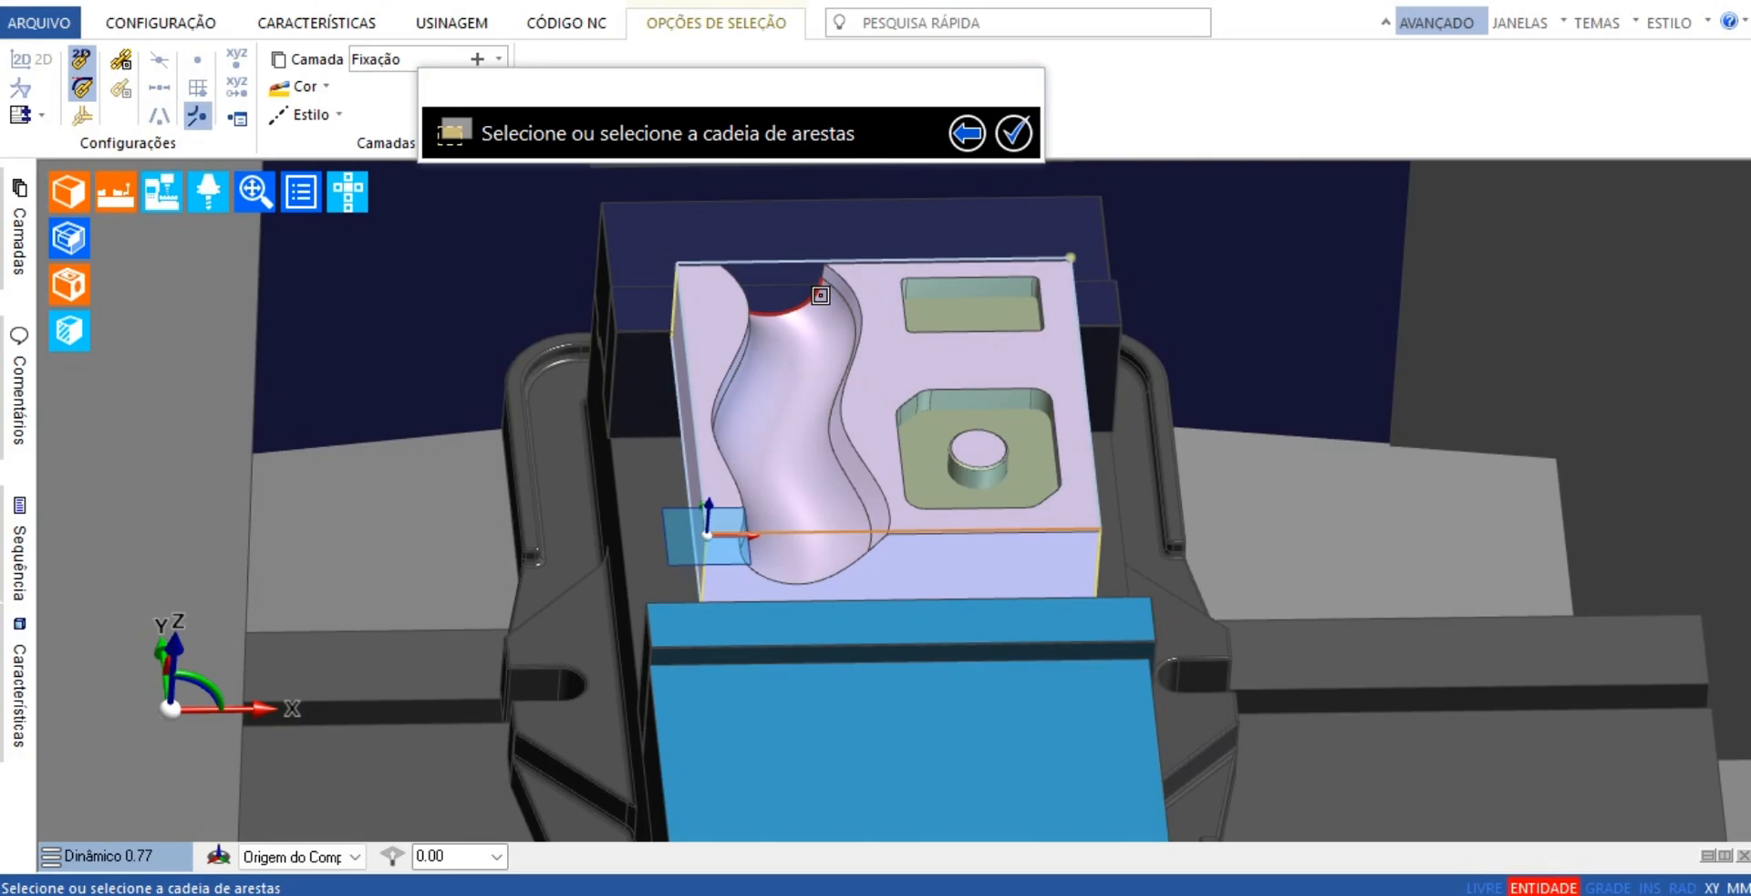
scroll(817, 295, up, 5)
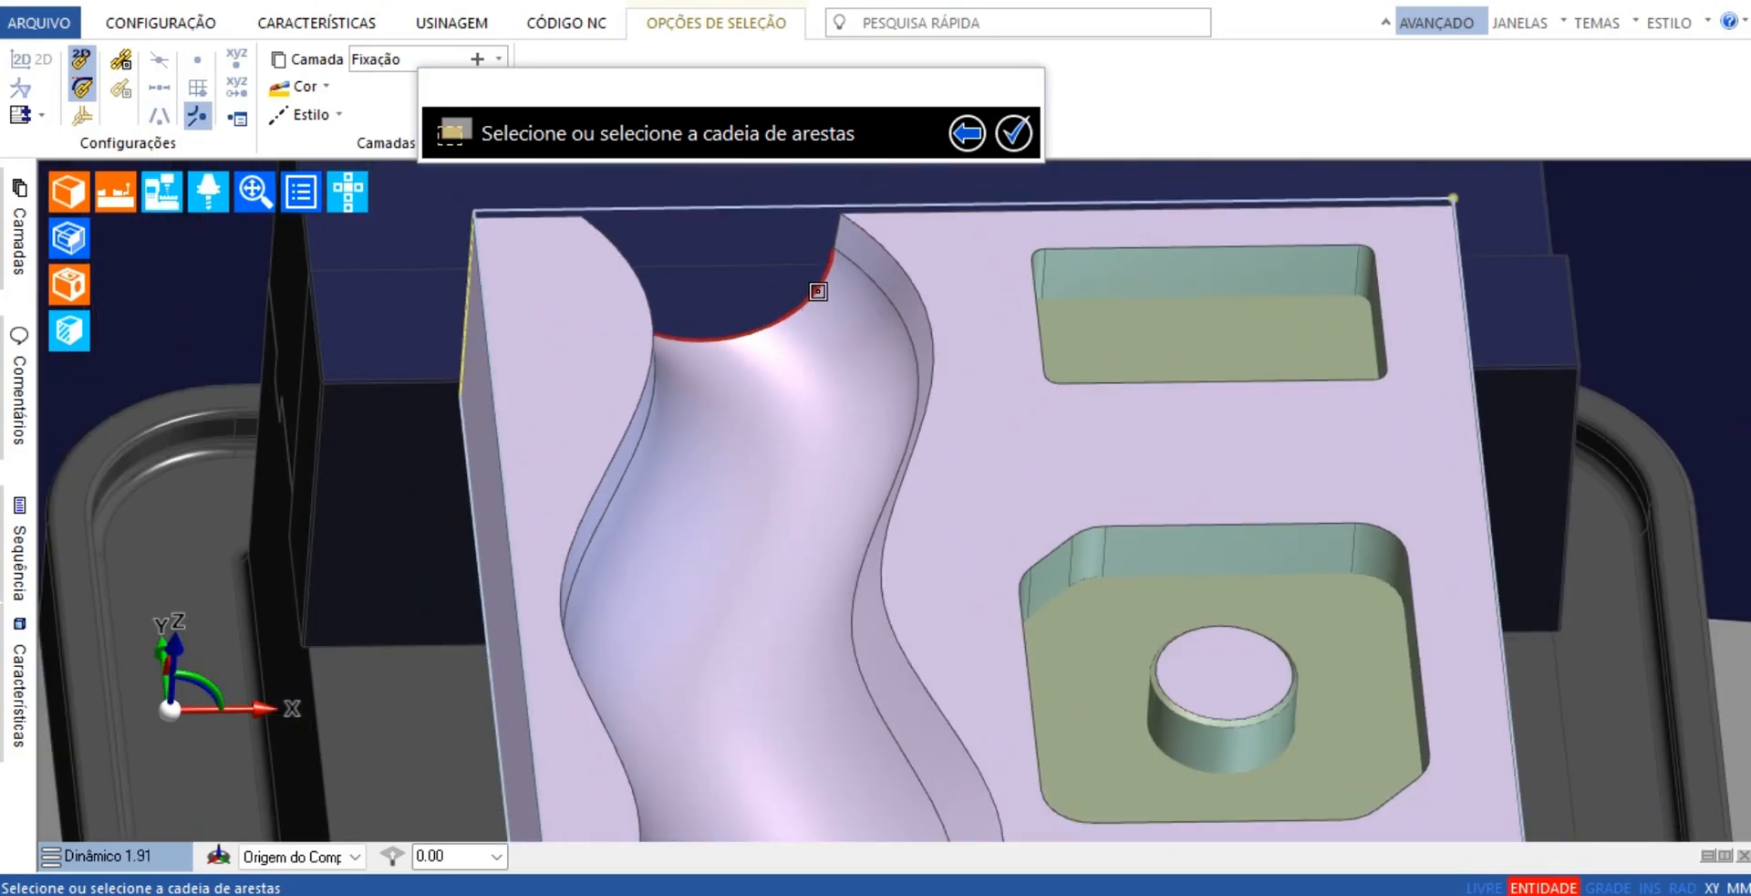
click(818, 291)
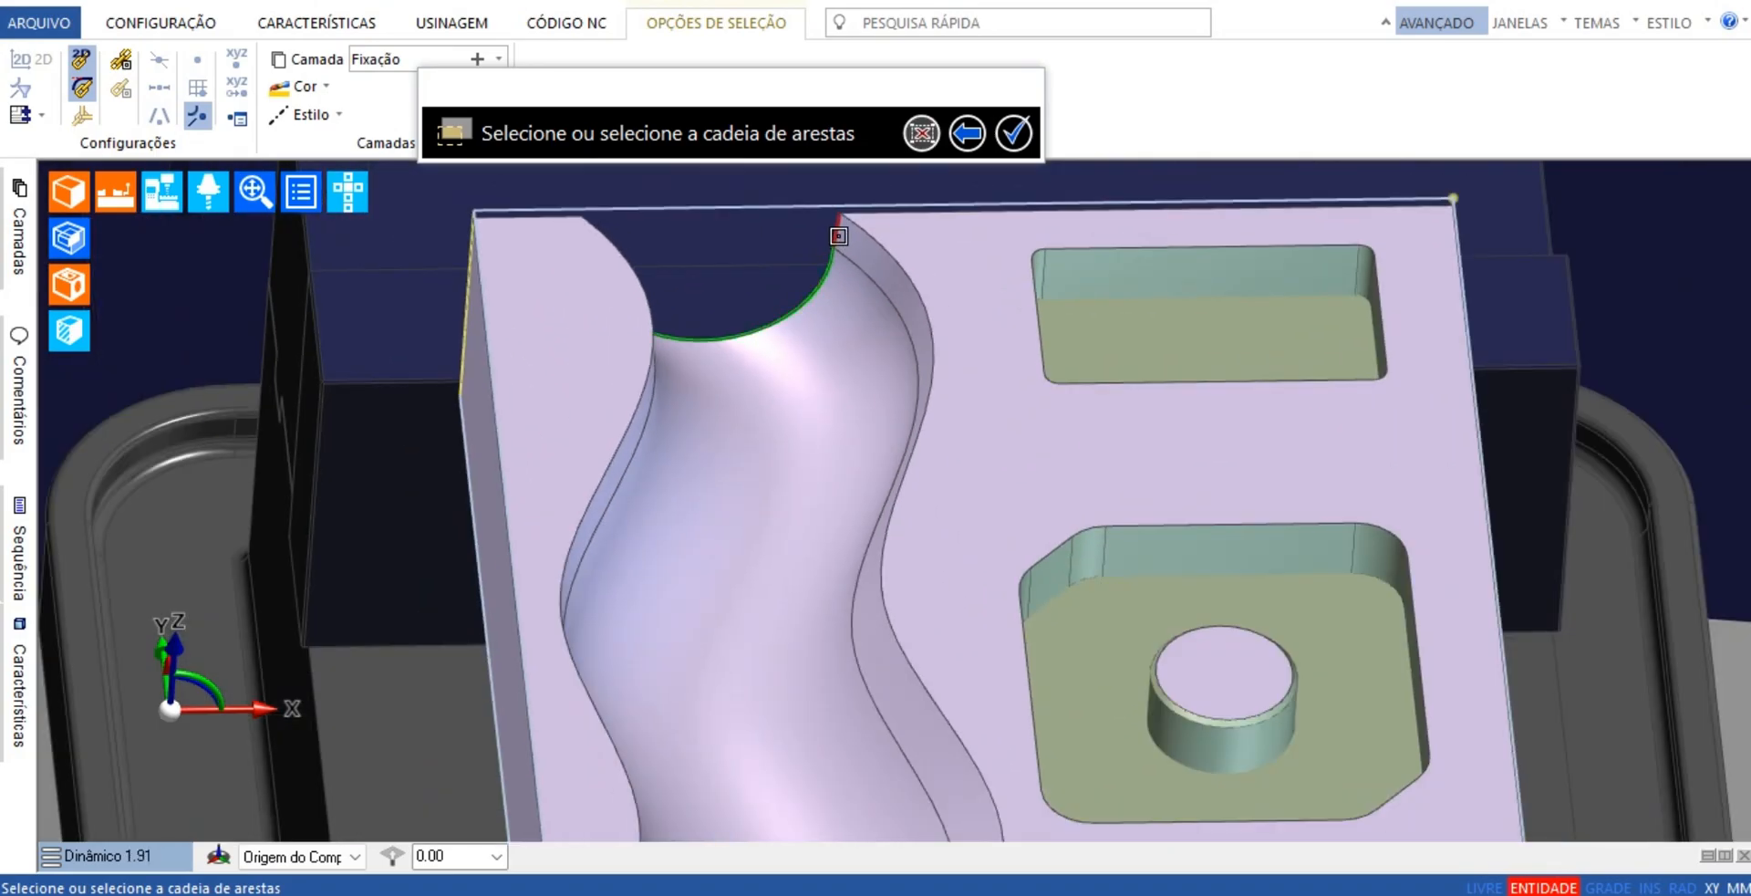
click(871, 236)
scroll(918, 281, down, 6)
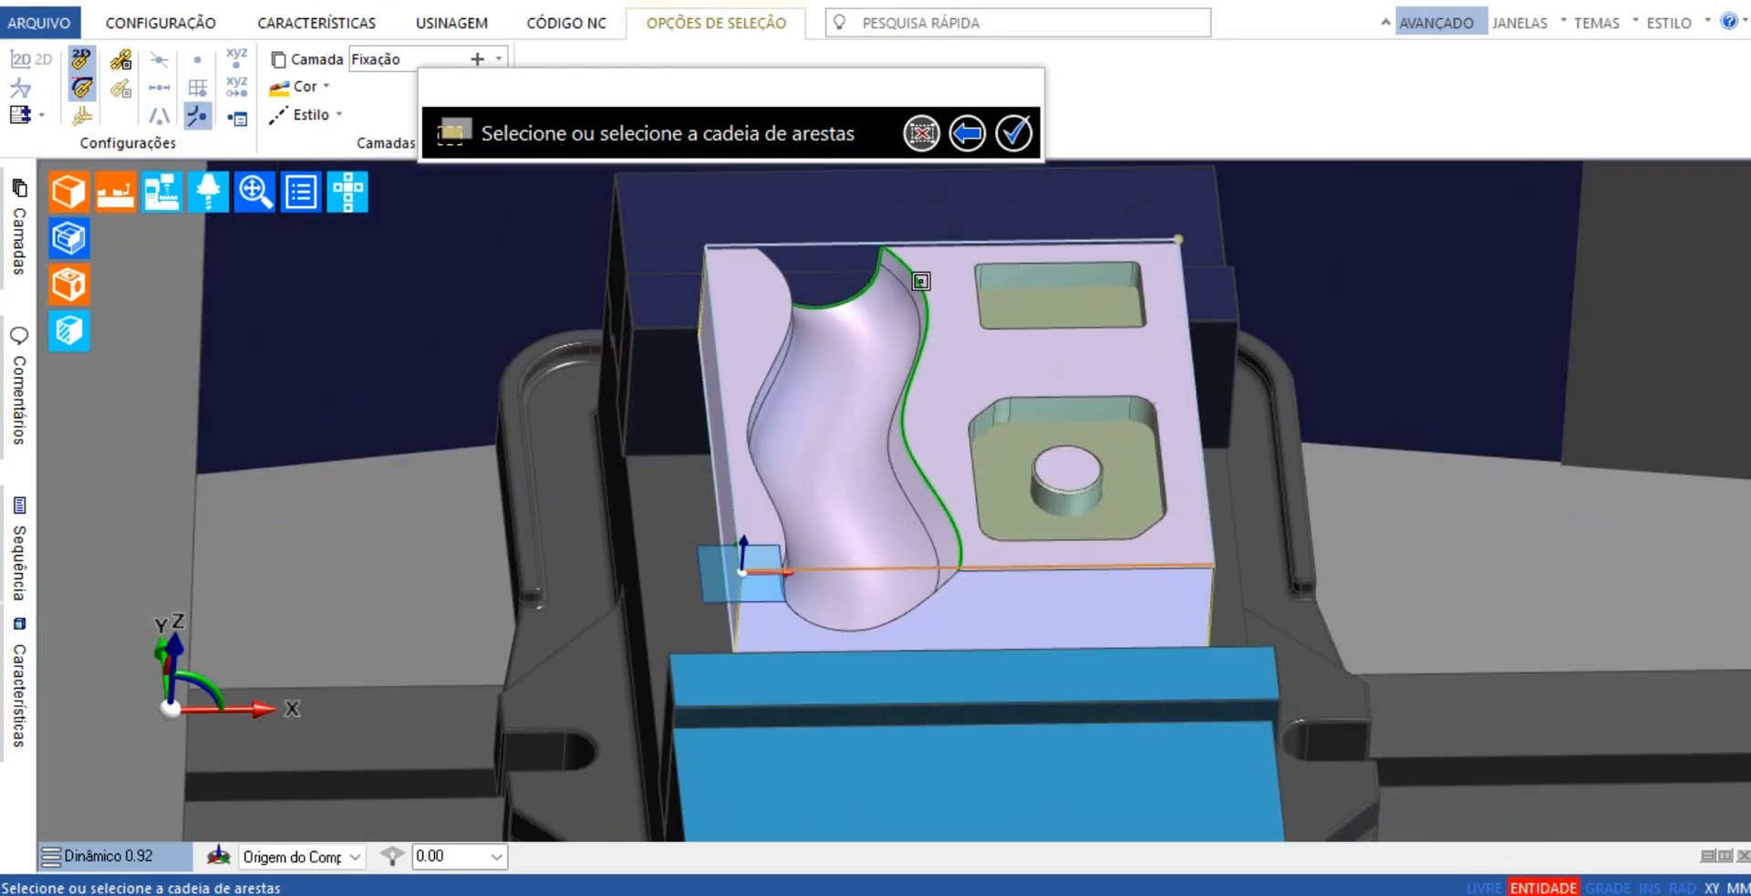
Add the channel's front end edges and the long upper edge on the side away from the pockets to the chain
scroll(943, 545, up, 6)
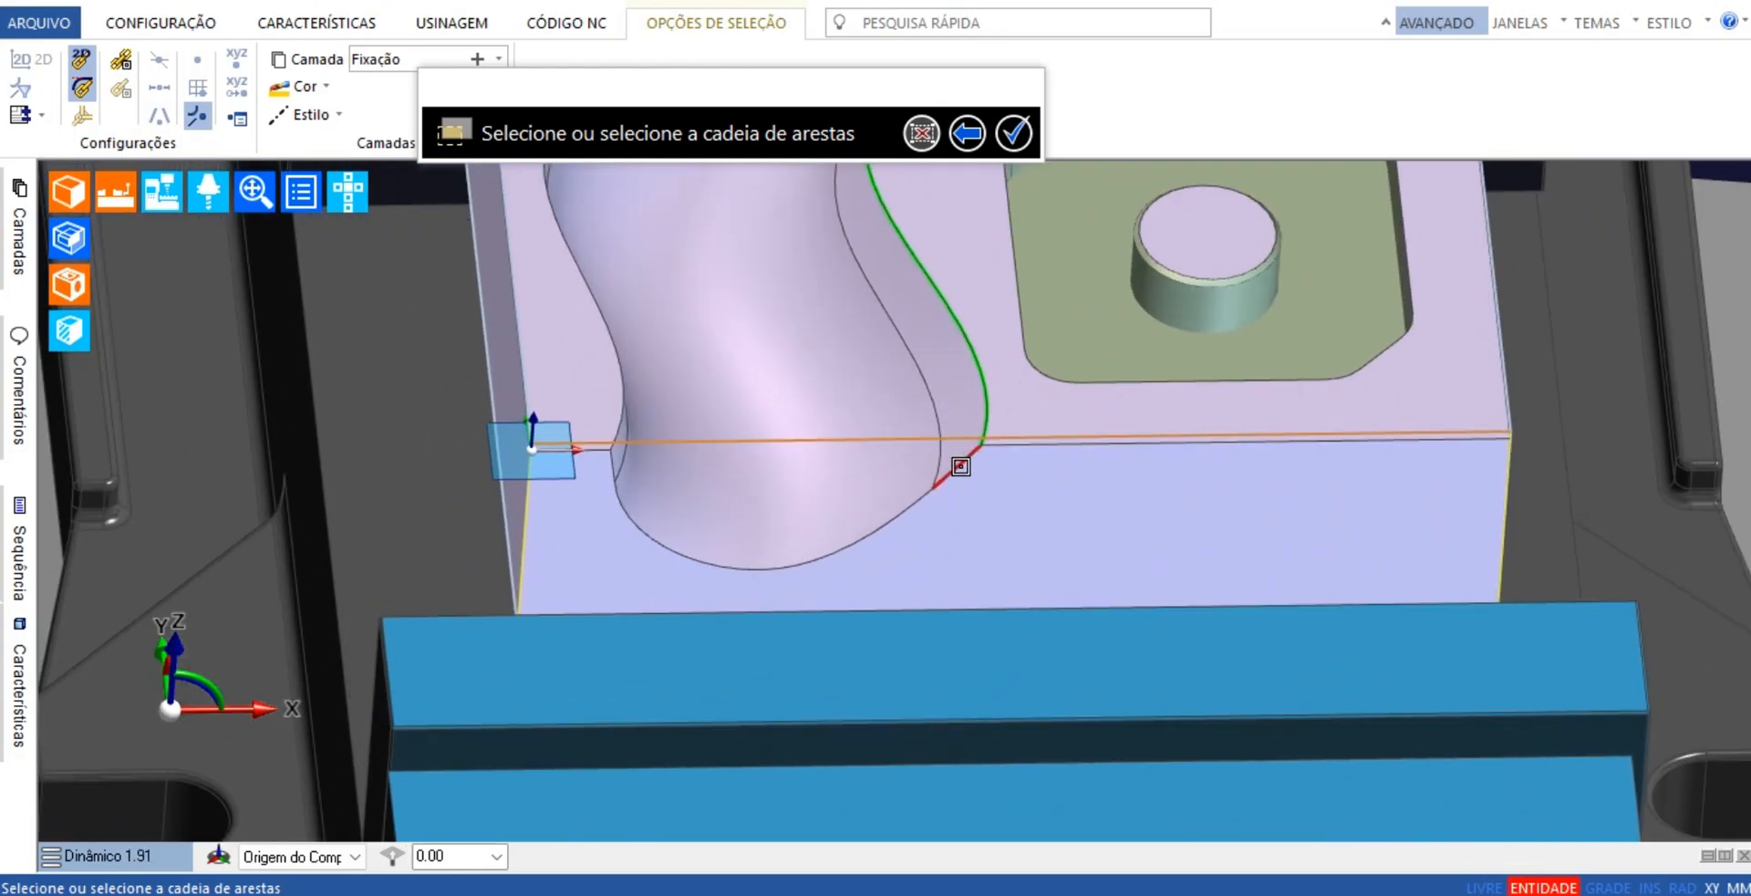
click(953, 469)
click(613, 490)
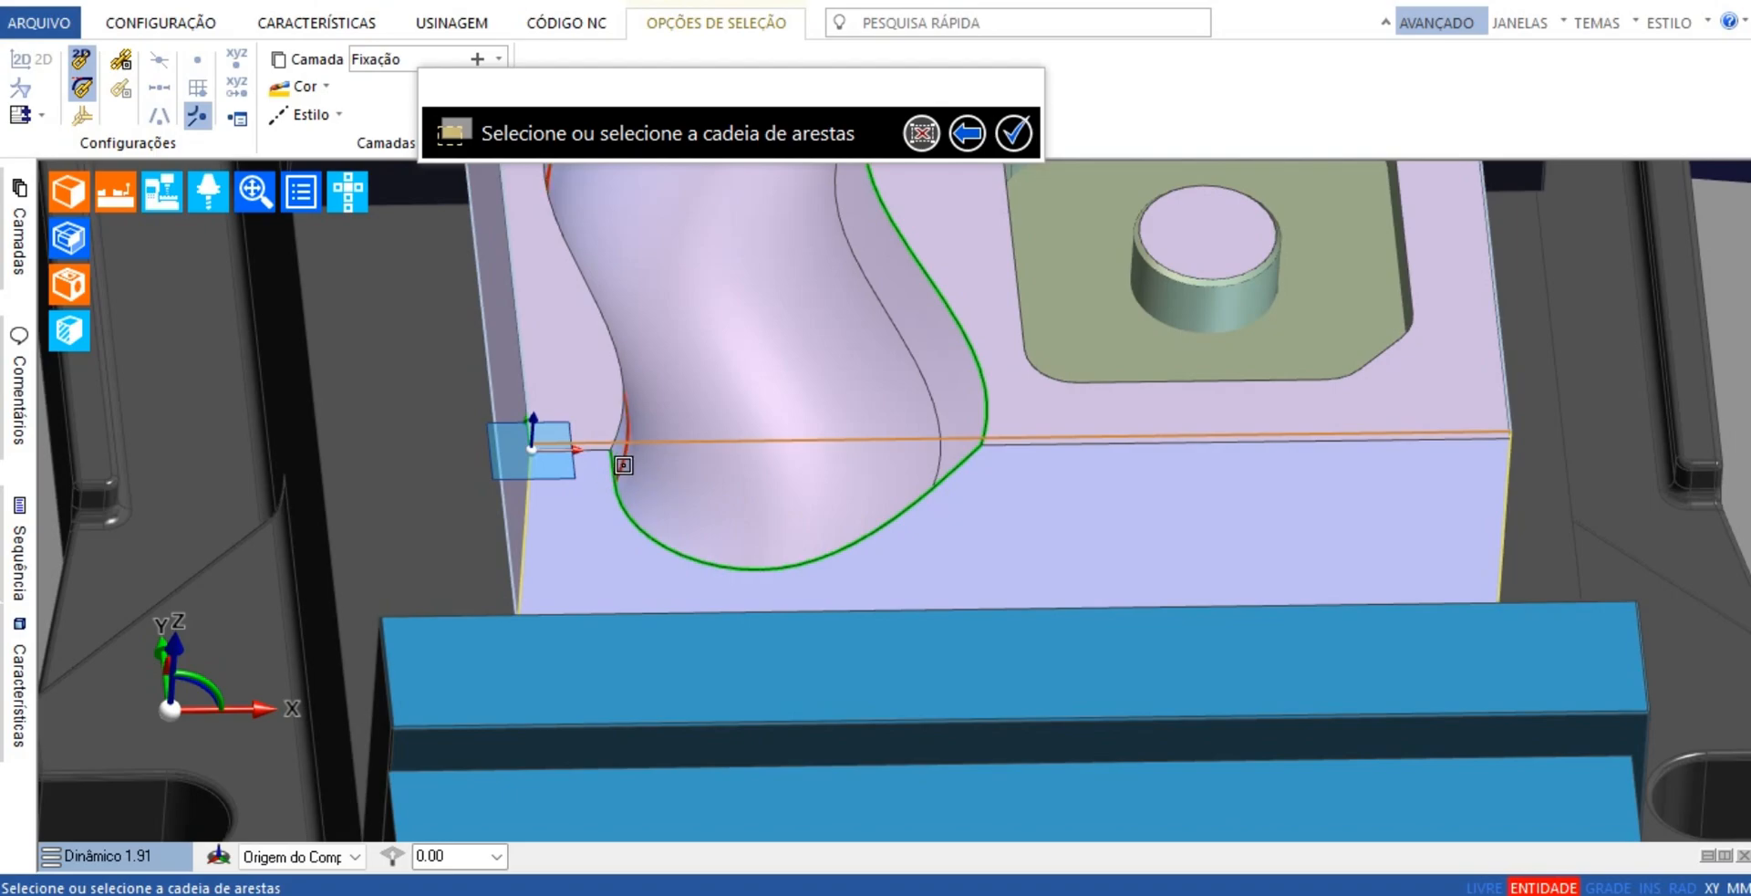
click(619, 390)
Check the edge chain at the channel's rear end and finish the contour feature
scroll(746, 475, down, 4)
middle_drag(755, 469, 705, 575)
middle_drag(830, 364, 841, 458)
middle_drag(898, 529, 509, 661)
click(159, 202)
click(206, 239)
scroll(1024, 438, up, 10)
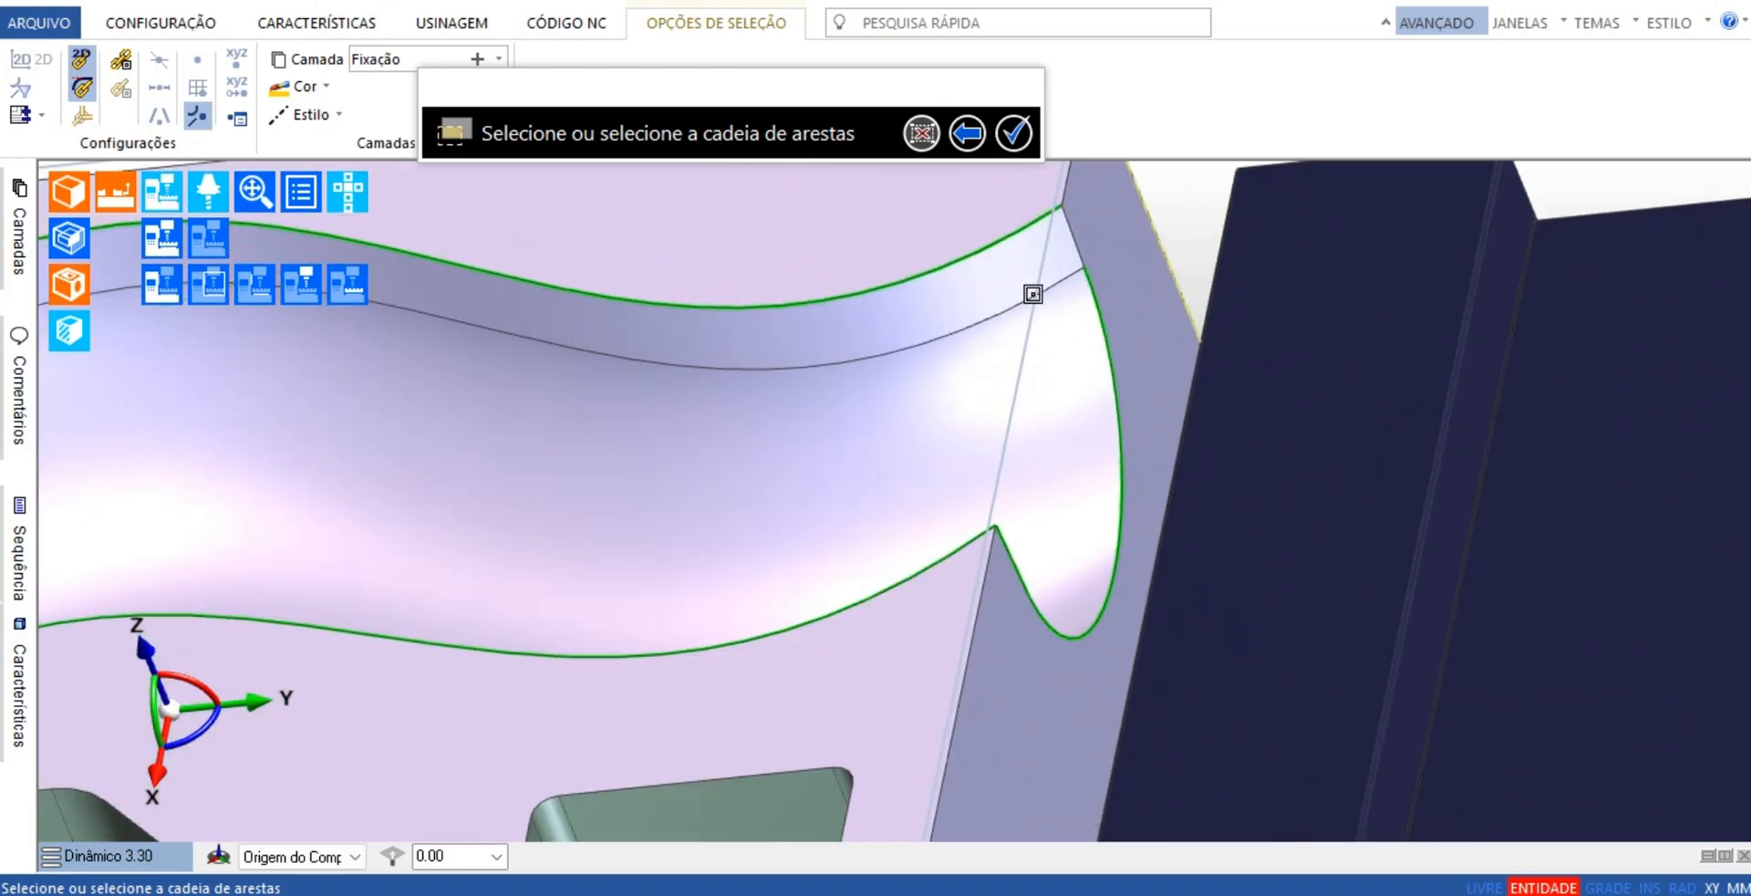
click(1014, 133)
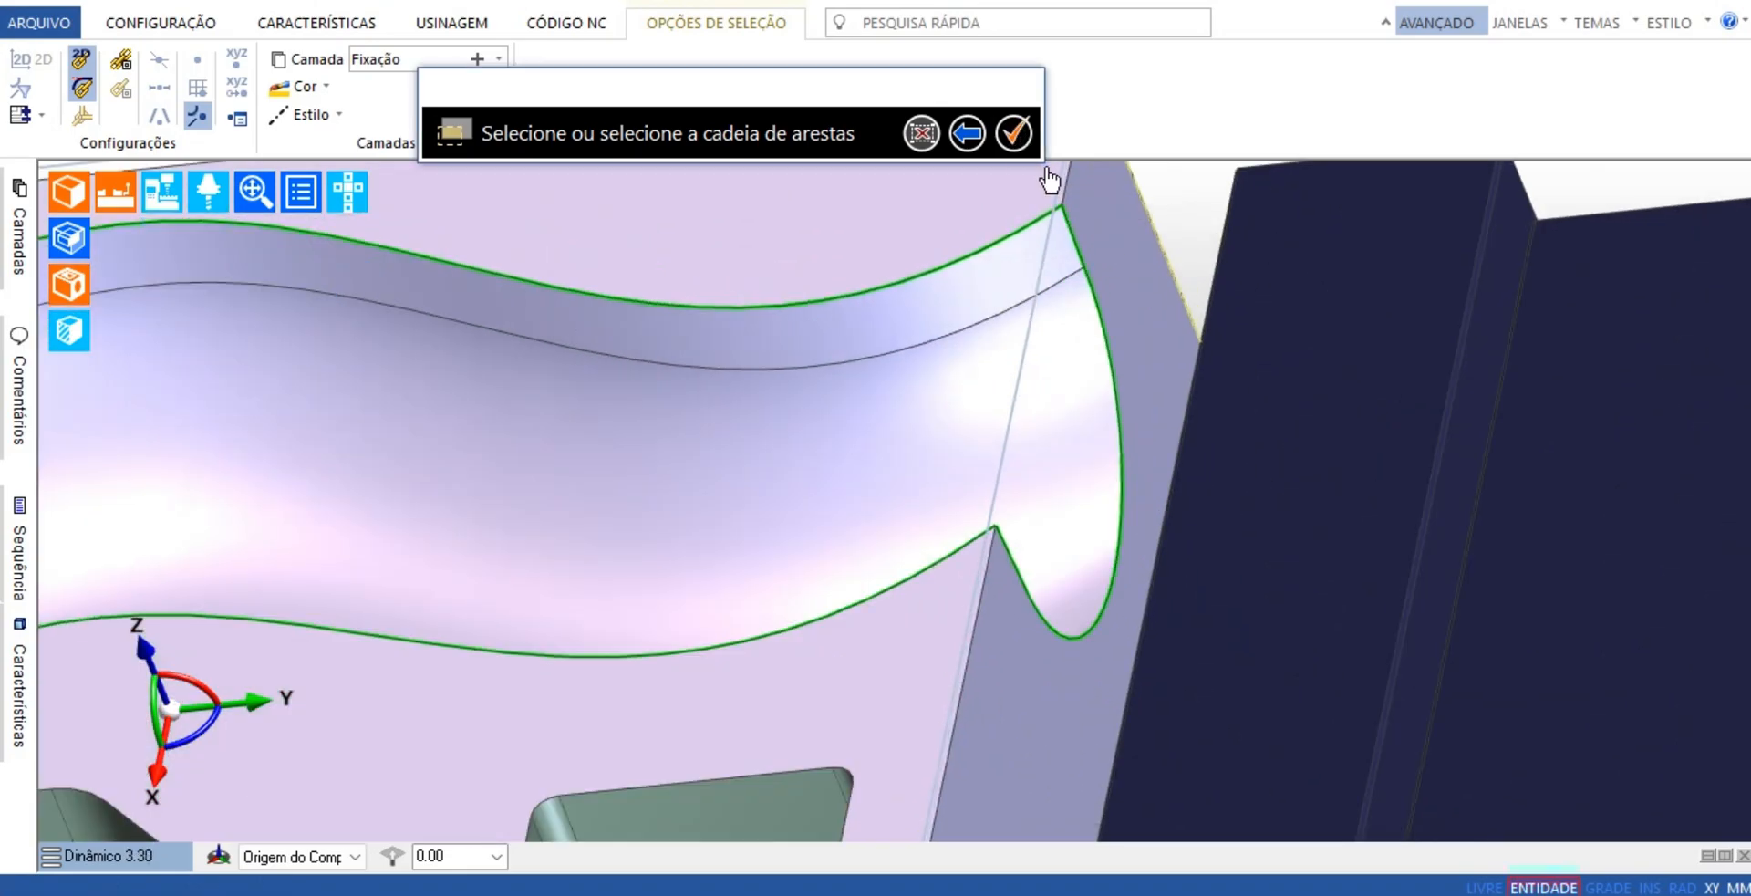
scroll(1186, 383, down, 10)
middle_drag(1228, 402, 725, 656)
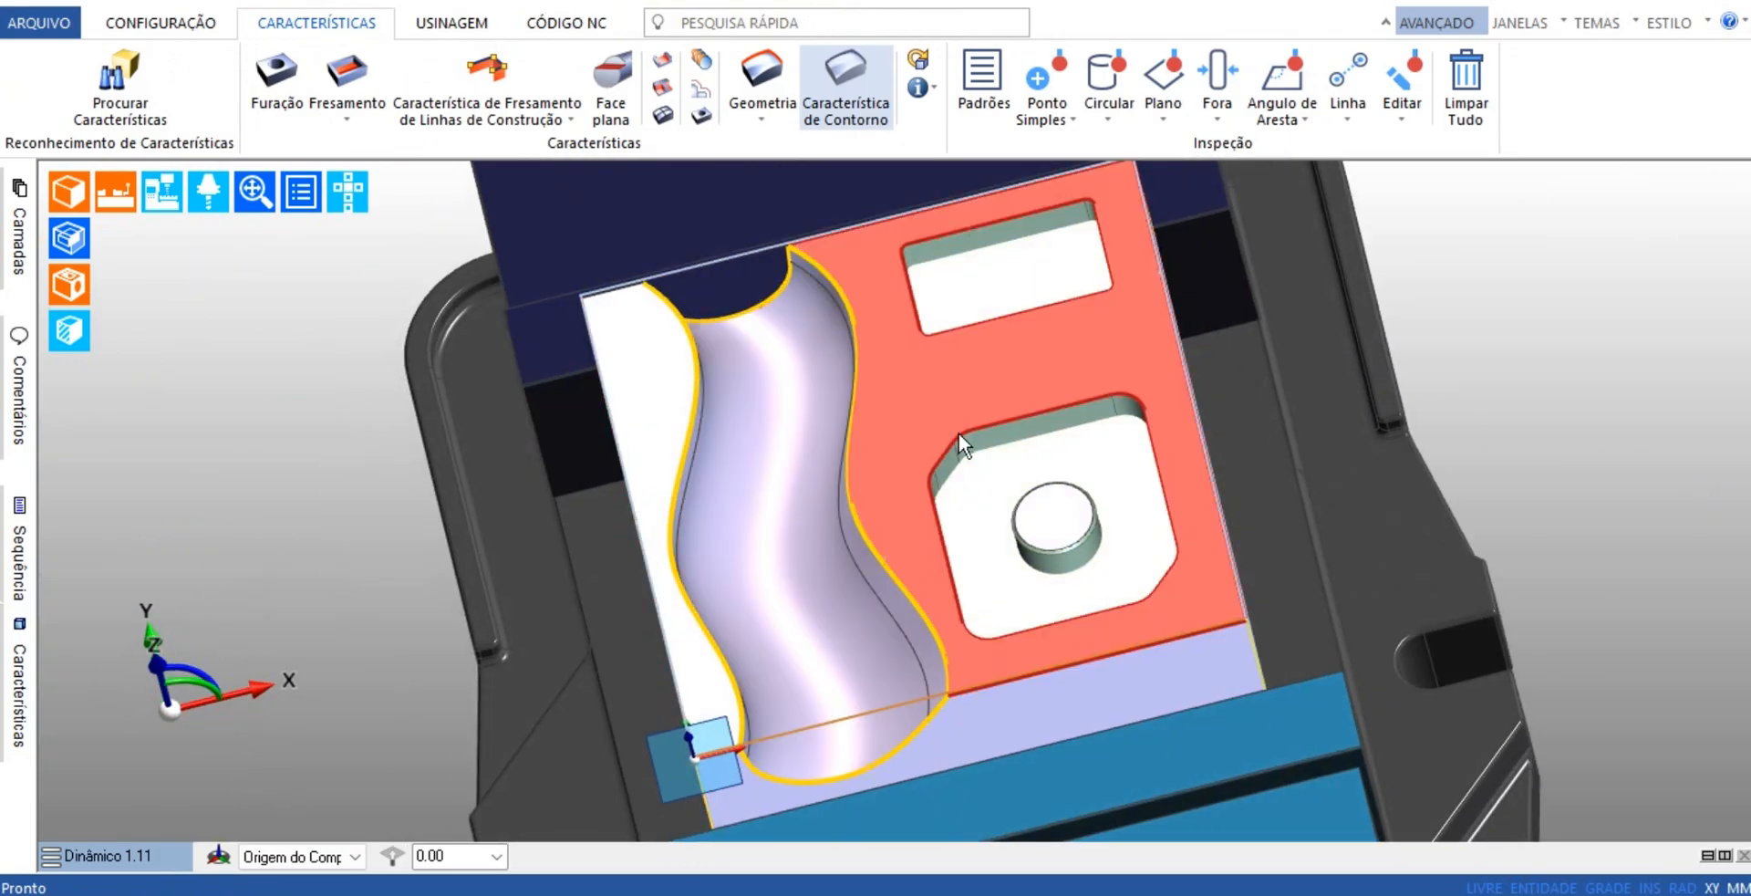
Create a face feature named "face 3d" from the curved channel's floor and both side walls, using the Selecione strategy
scroll(959, 714, down, 3)
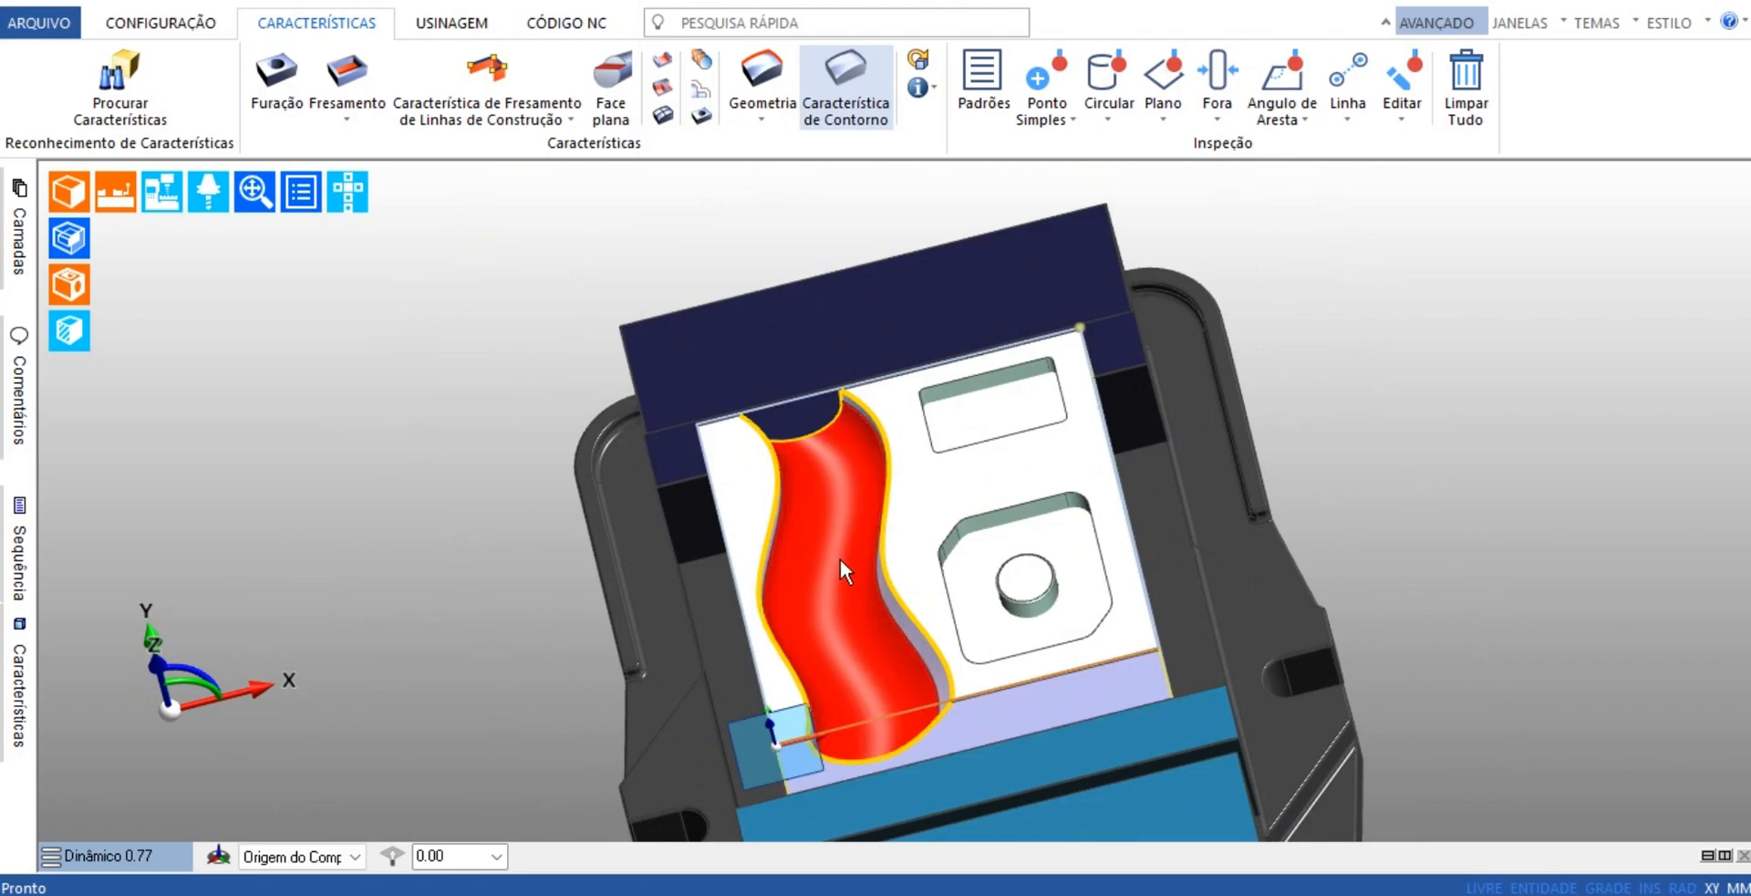
middle_drag(960, 613, 927, 553)
scroll(926, 554, up, 4)
middle_drag(687, 540, 721, 500)
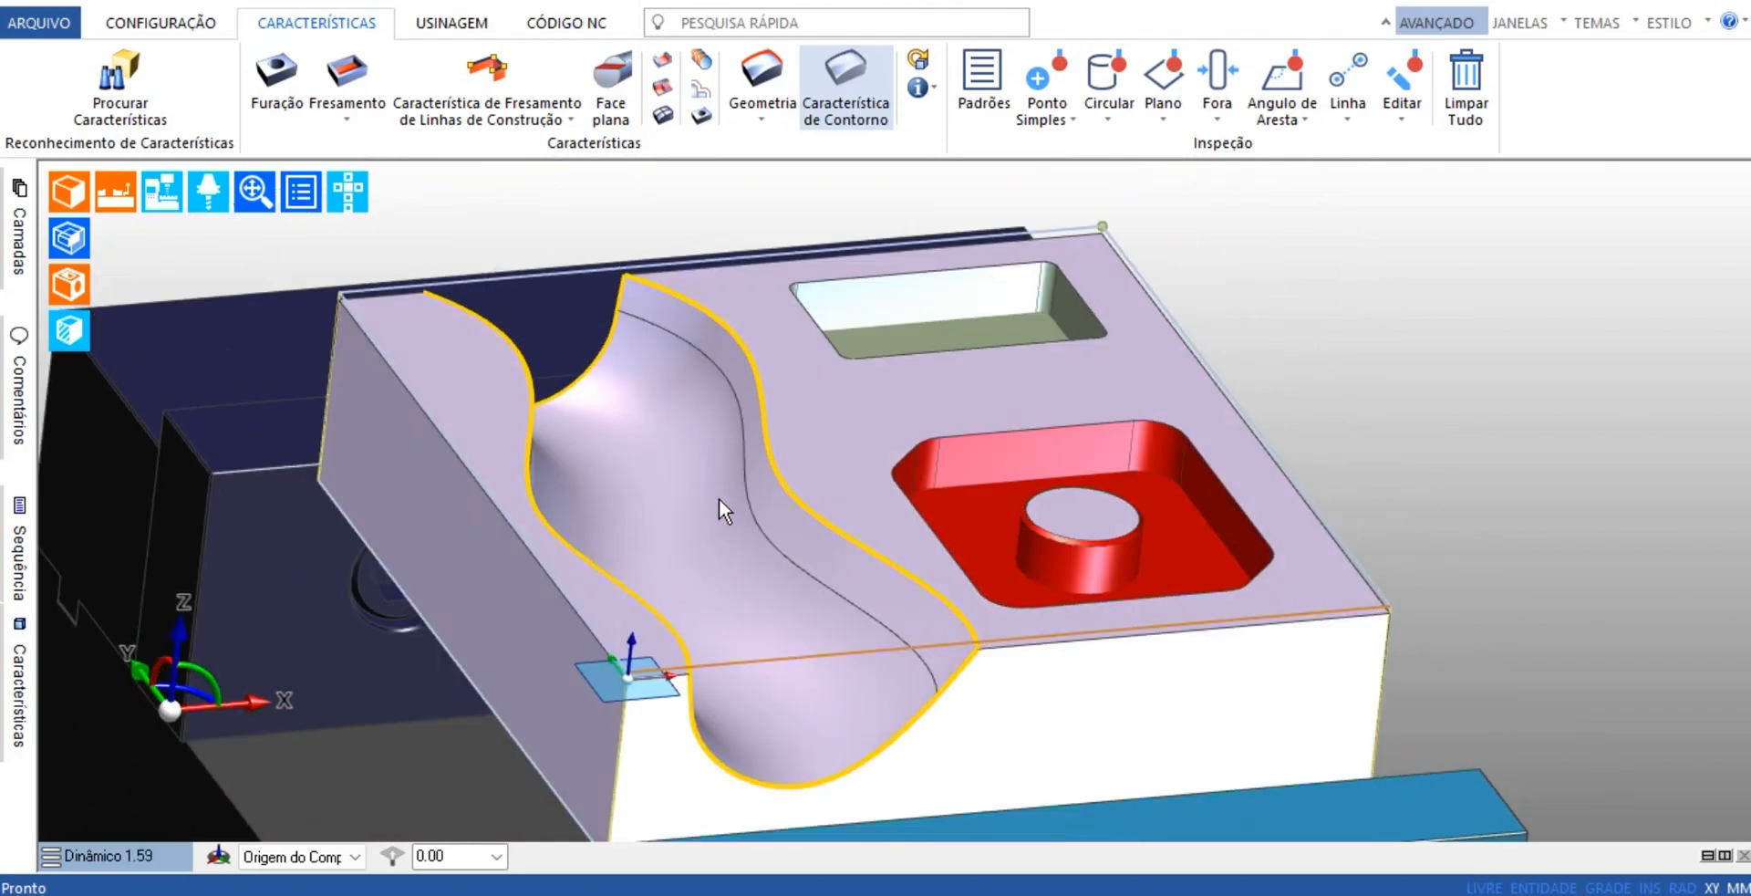
click(666, 117)
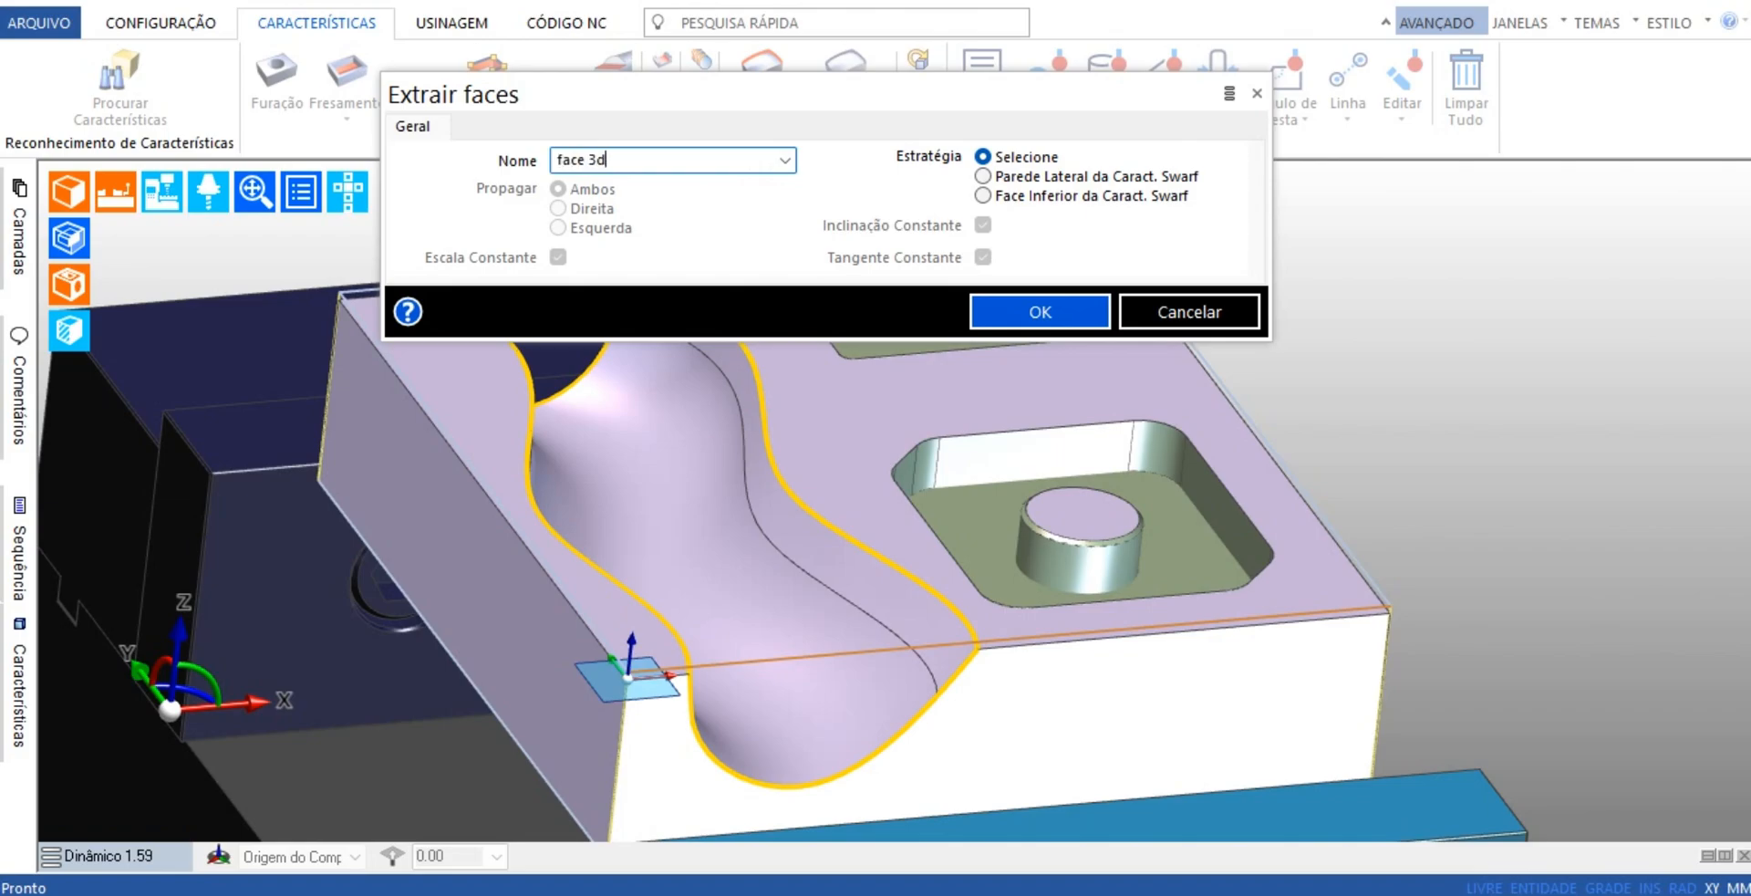
click(1024, 315)
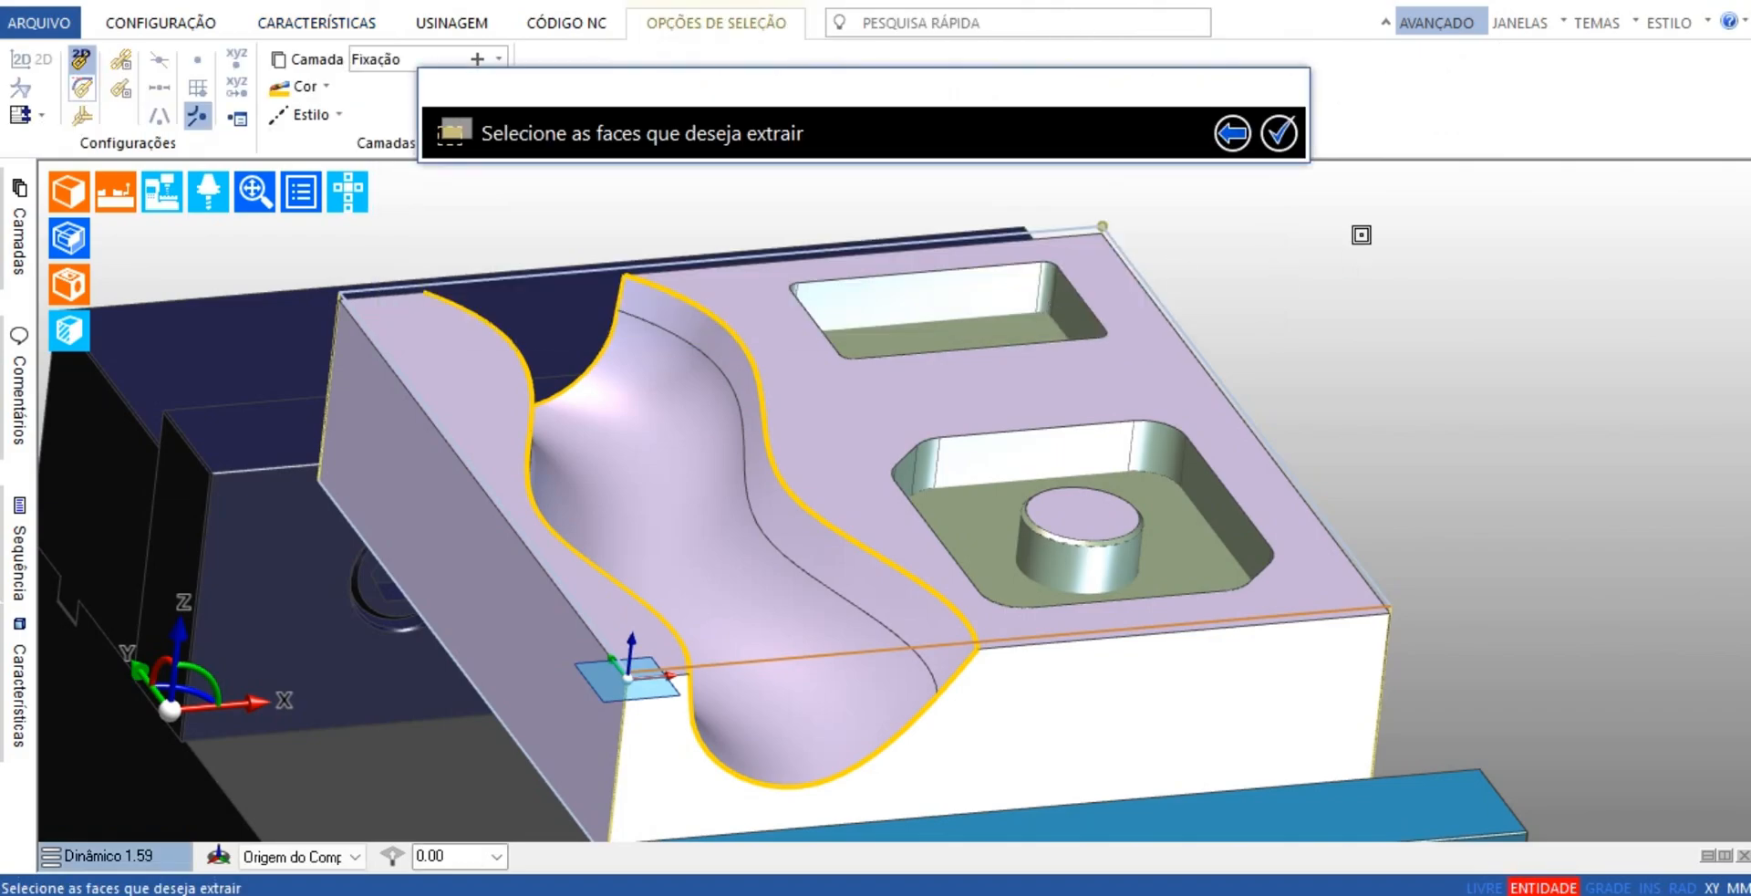
click(648, 385)
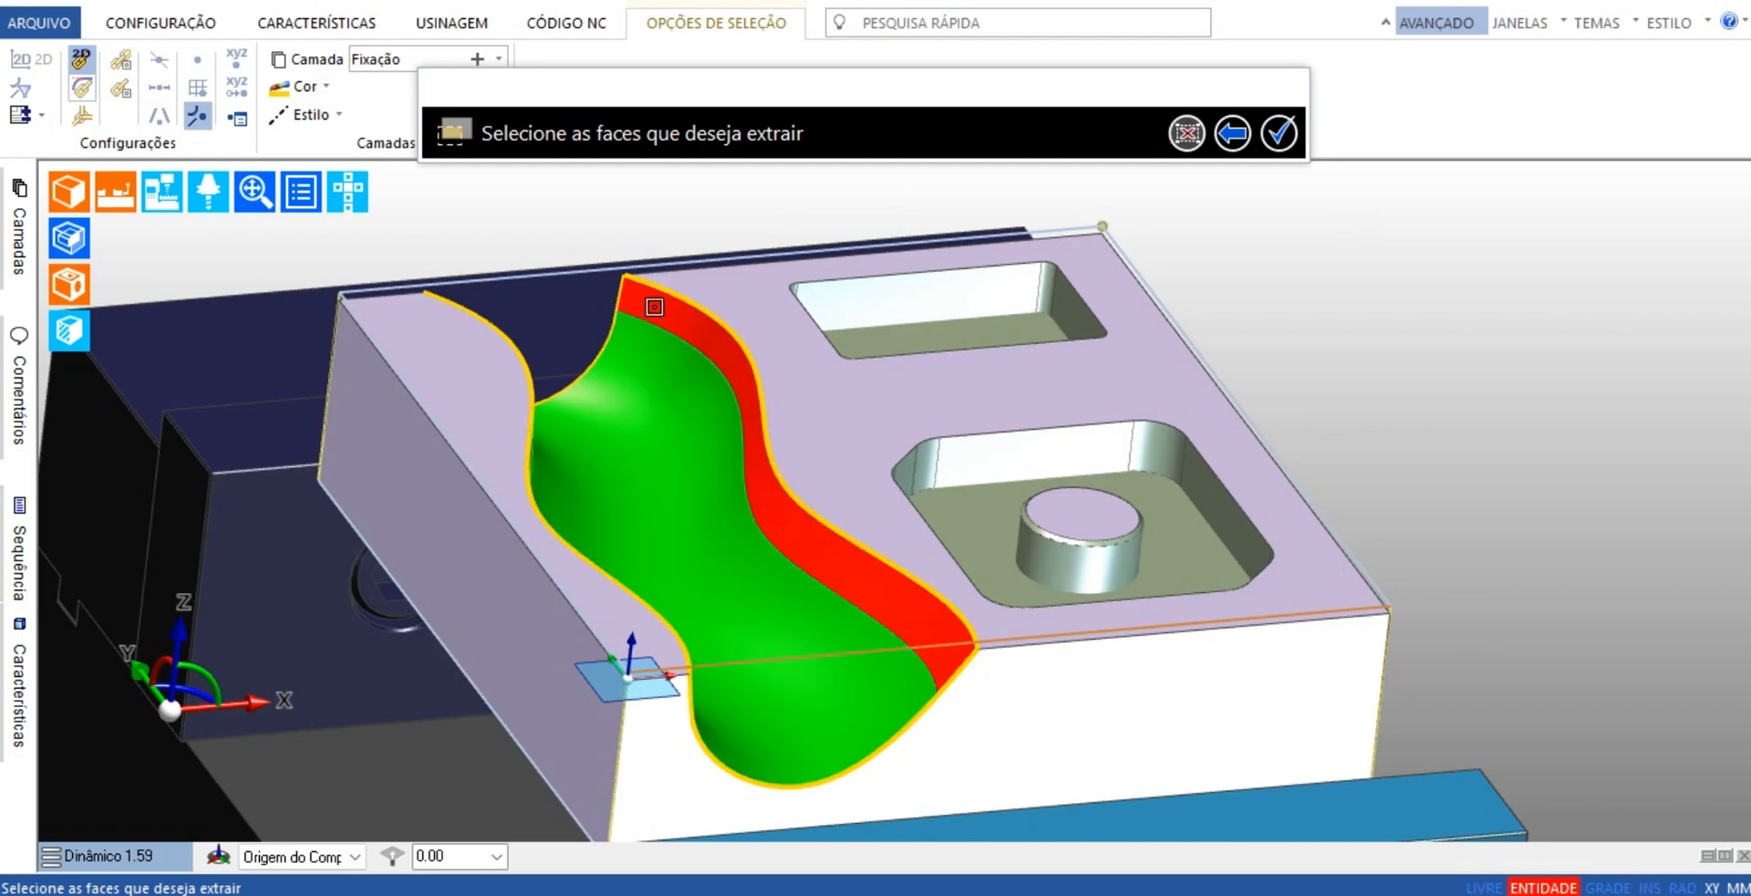
middle_drag(1671, 533, 1238, 513)
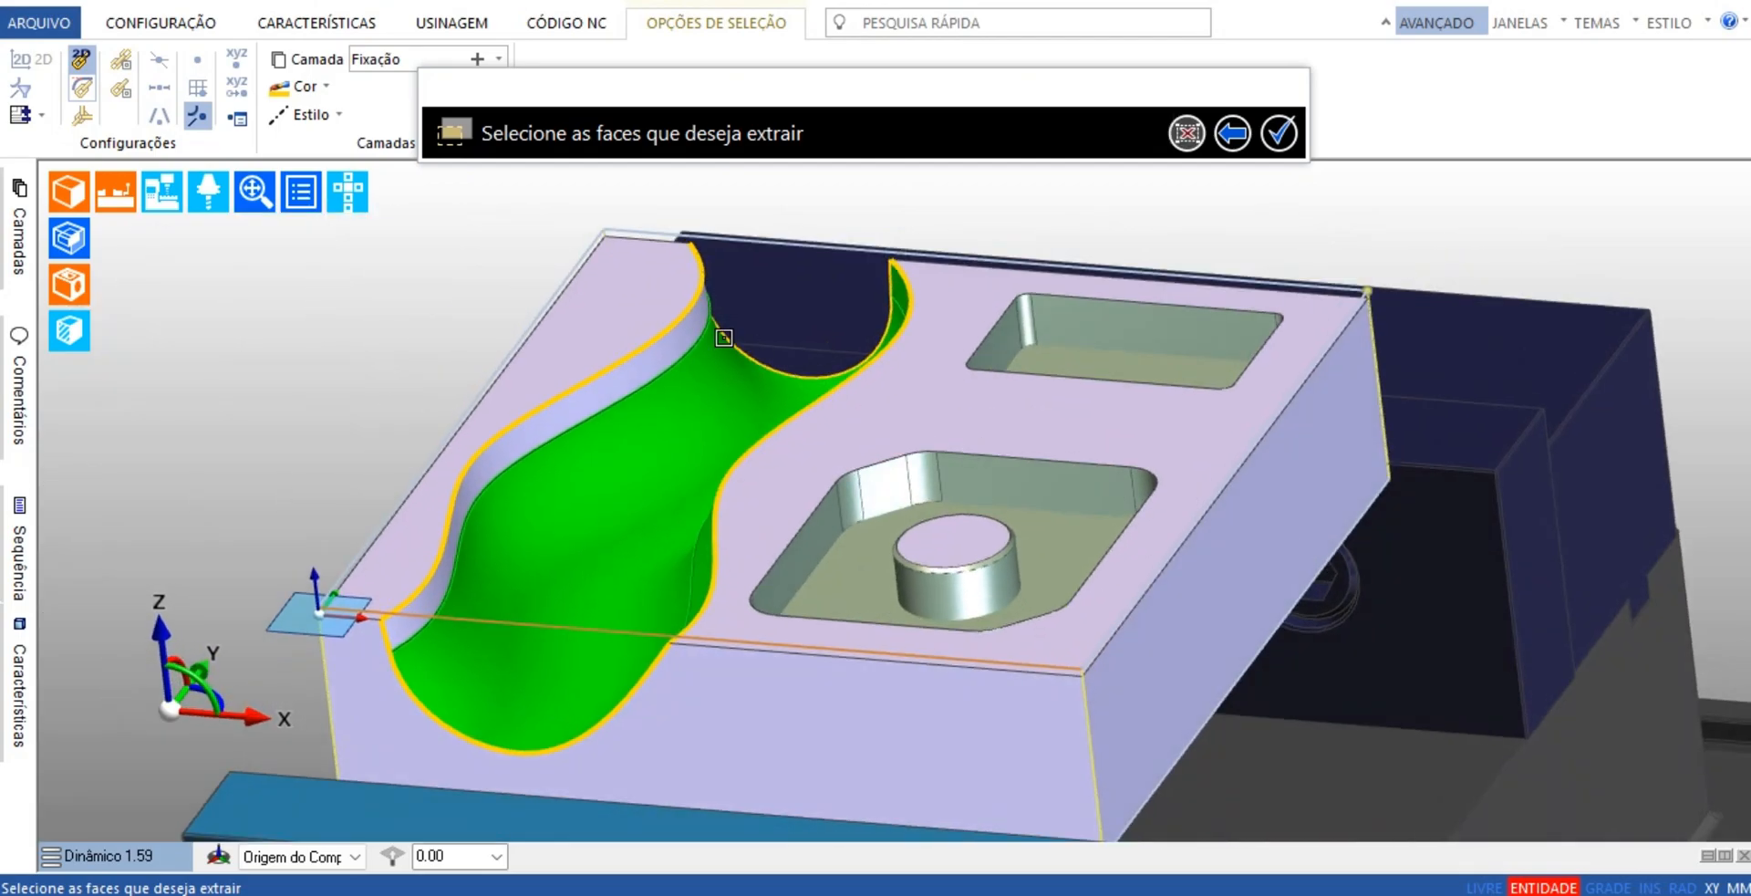
click(697, 326)
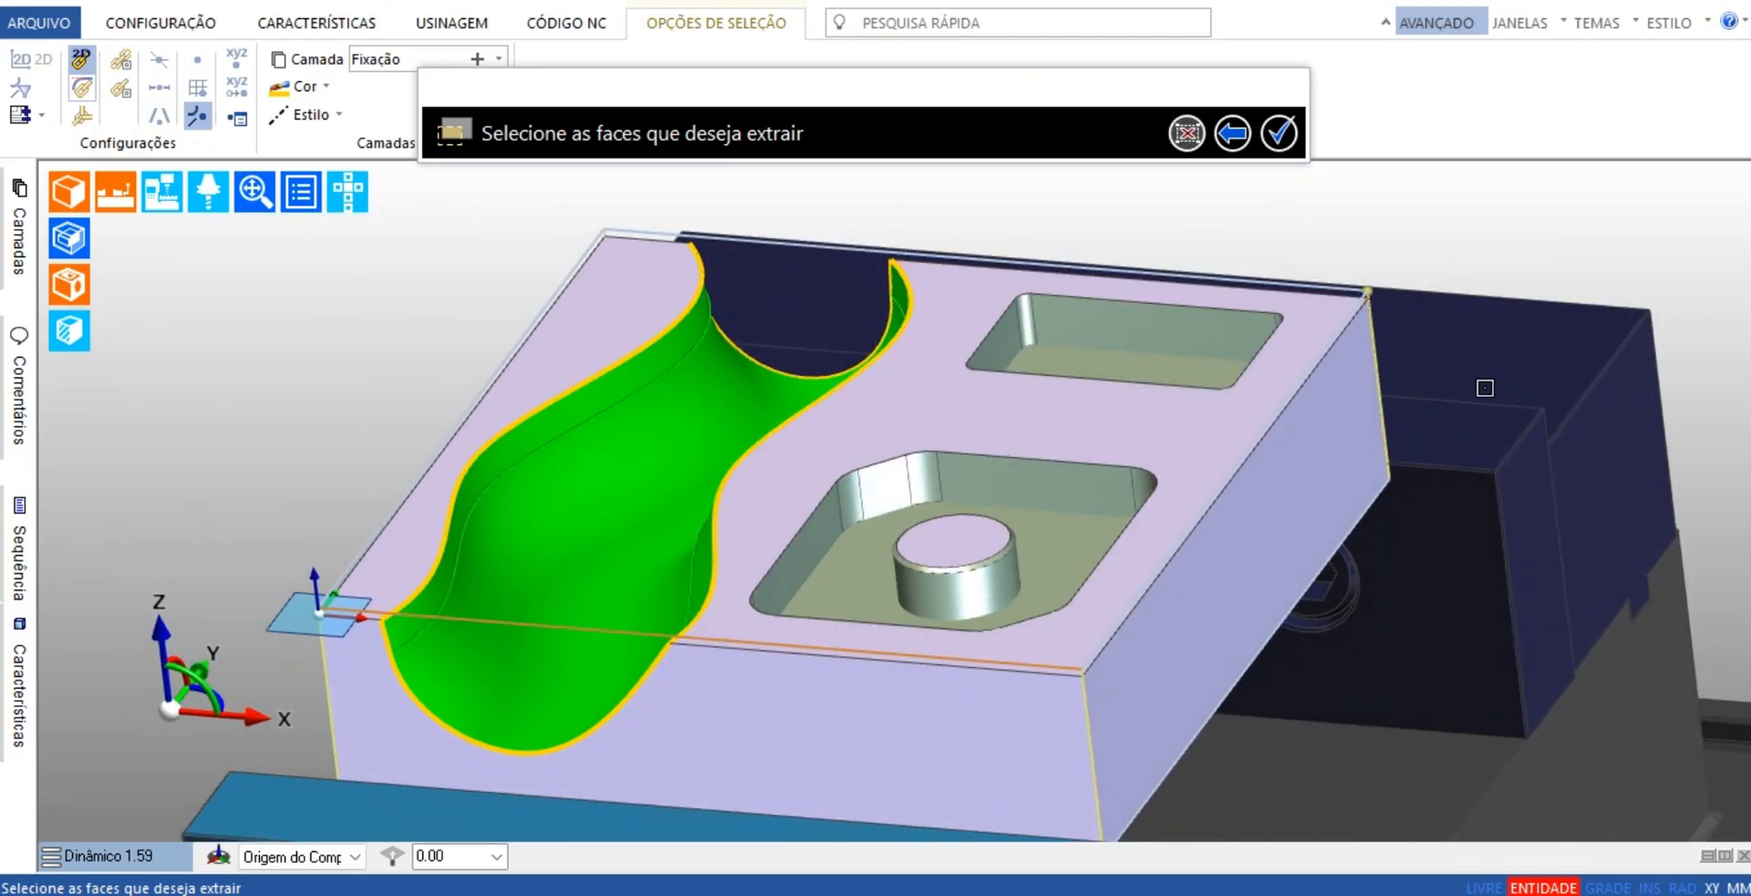
click(1284, 141)
Hide the solid model so only the machining features and the stock outline are displayed in the vise
scroll(1314, 172, down, 3)
middle_drag(1149, 327, 1054, 575)
scroll(1054, 574, down, 3)
middle_drag(787, 571, 916, 554)
click(66, 190)
scroll(524, 457, up, 5)
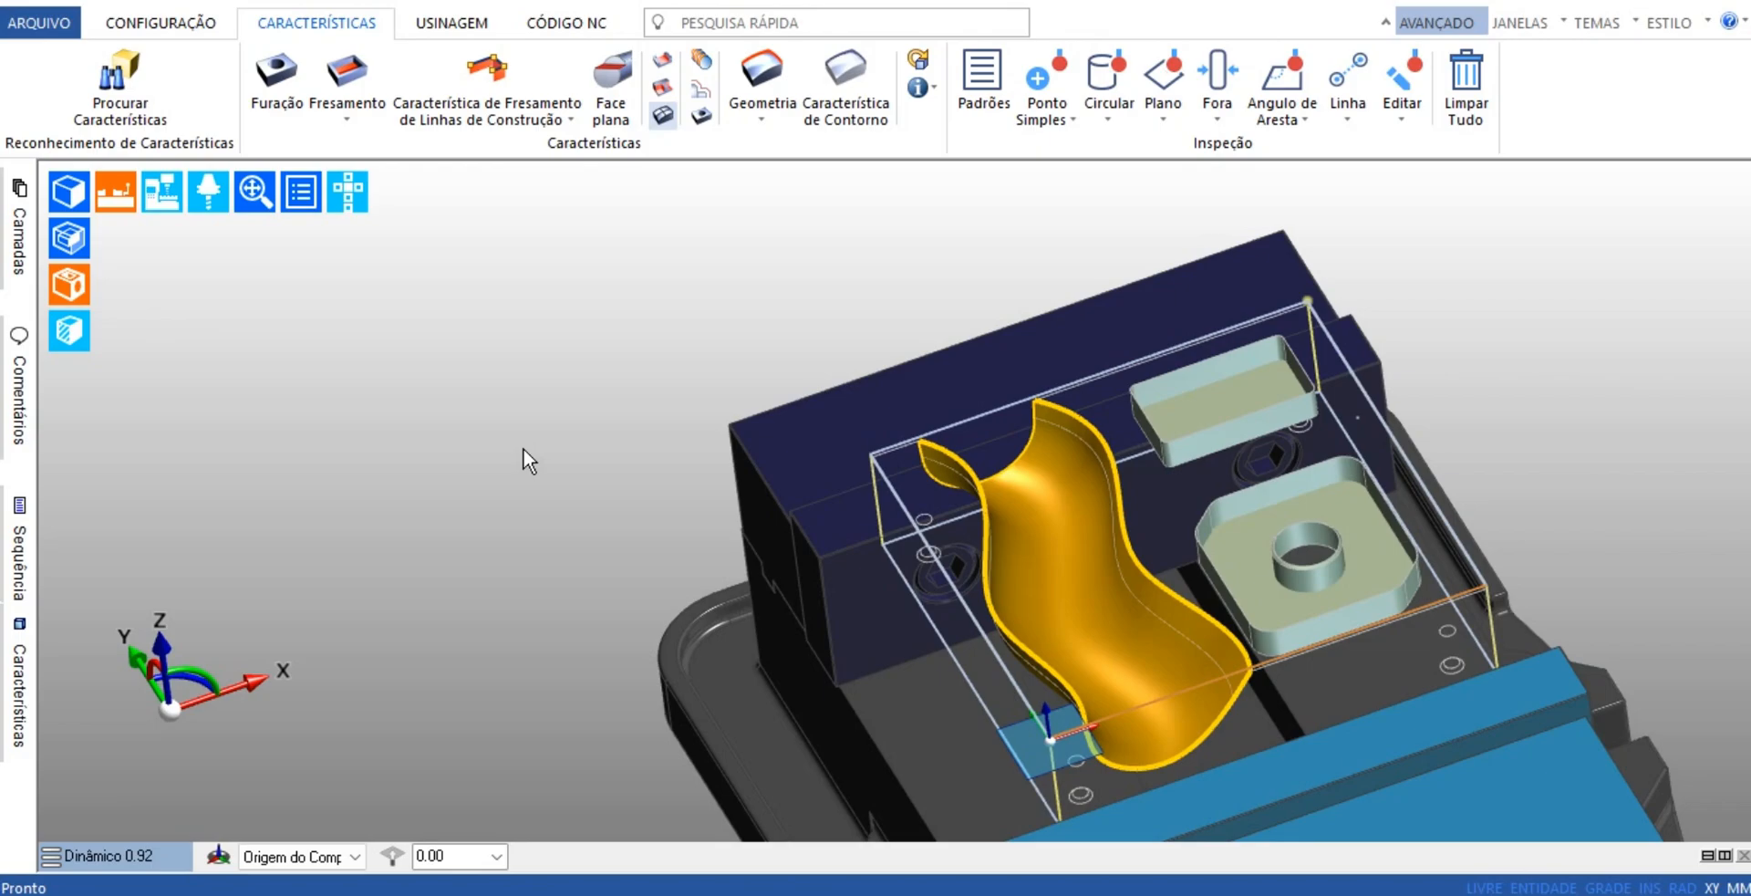
Examine the channel's face and contour features together with the two pocket features from several angles
middle_drag(525, 406, 505, 356)
middle_drag(778, 447, 802, 391)
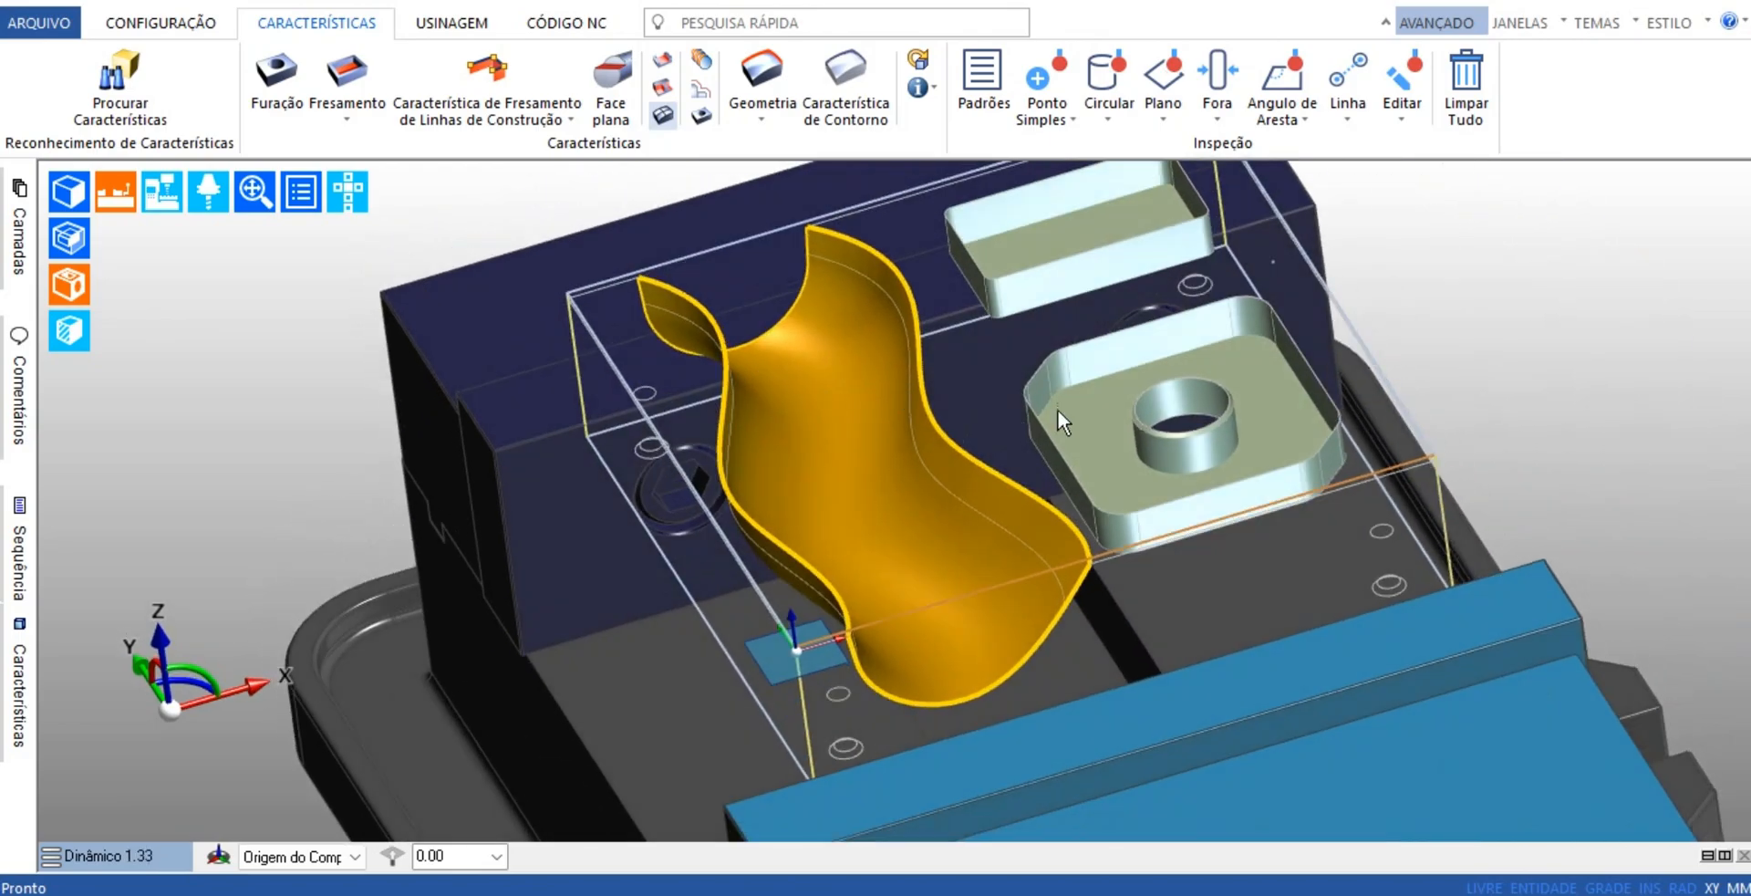
middle_drag(1060, 411, 1158, 416)
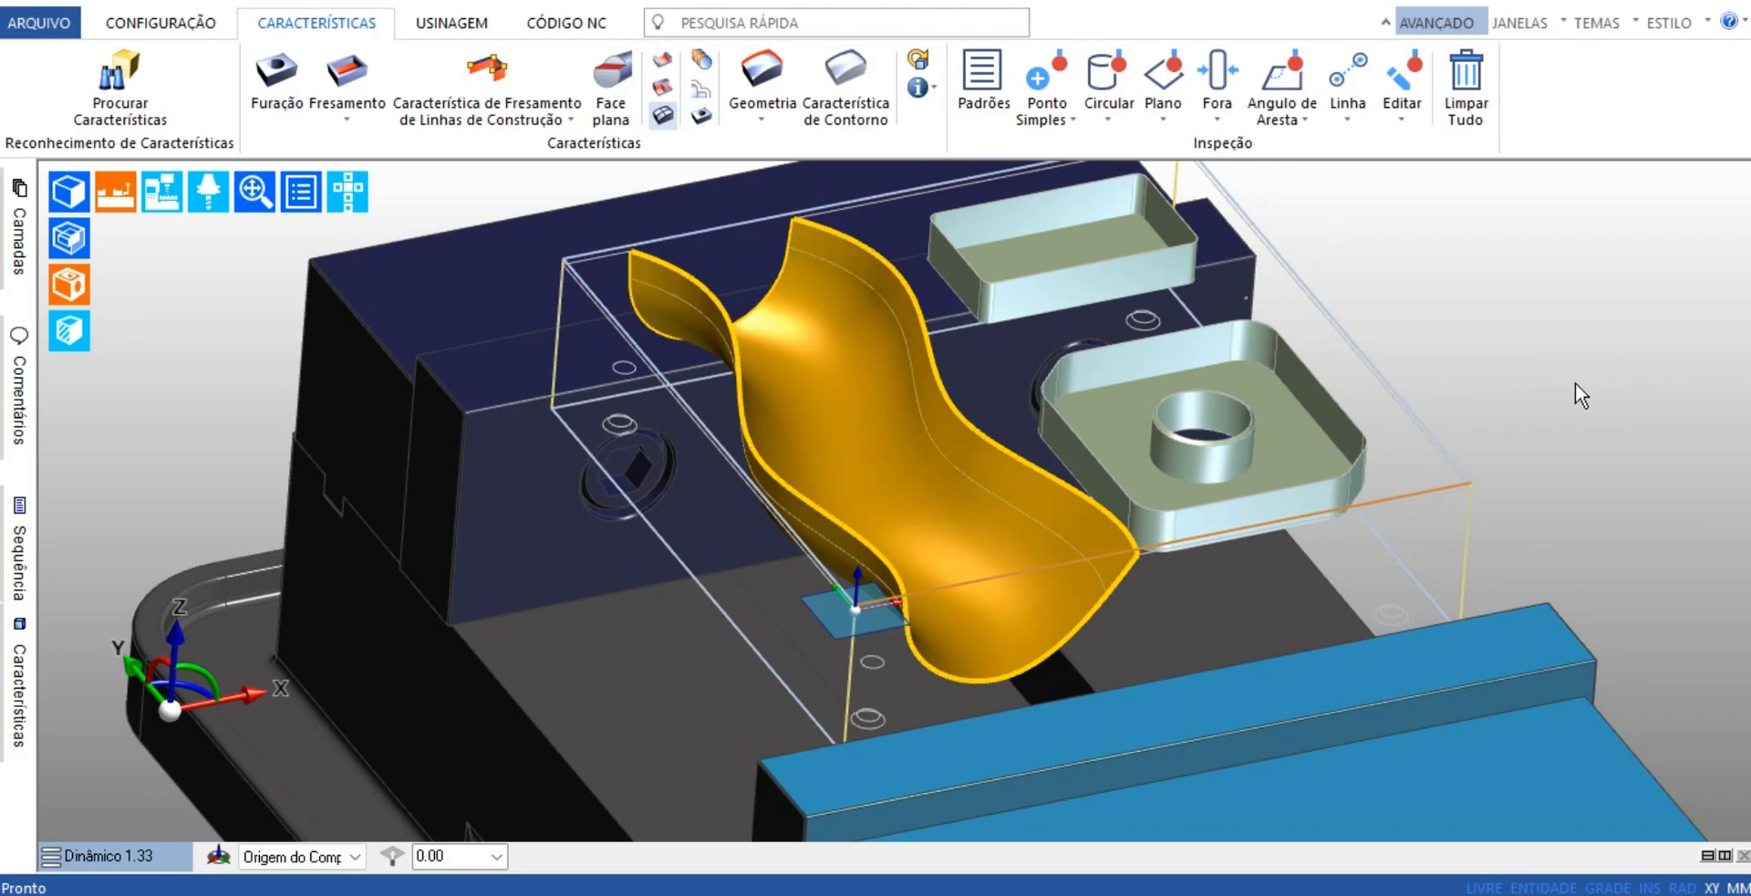
middle_drag(1575, 383, 1305, 451)
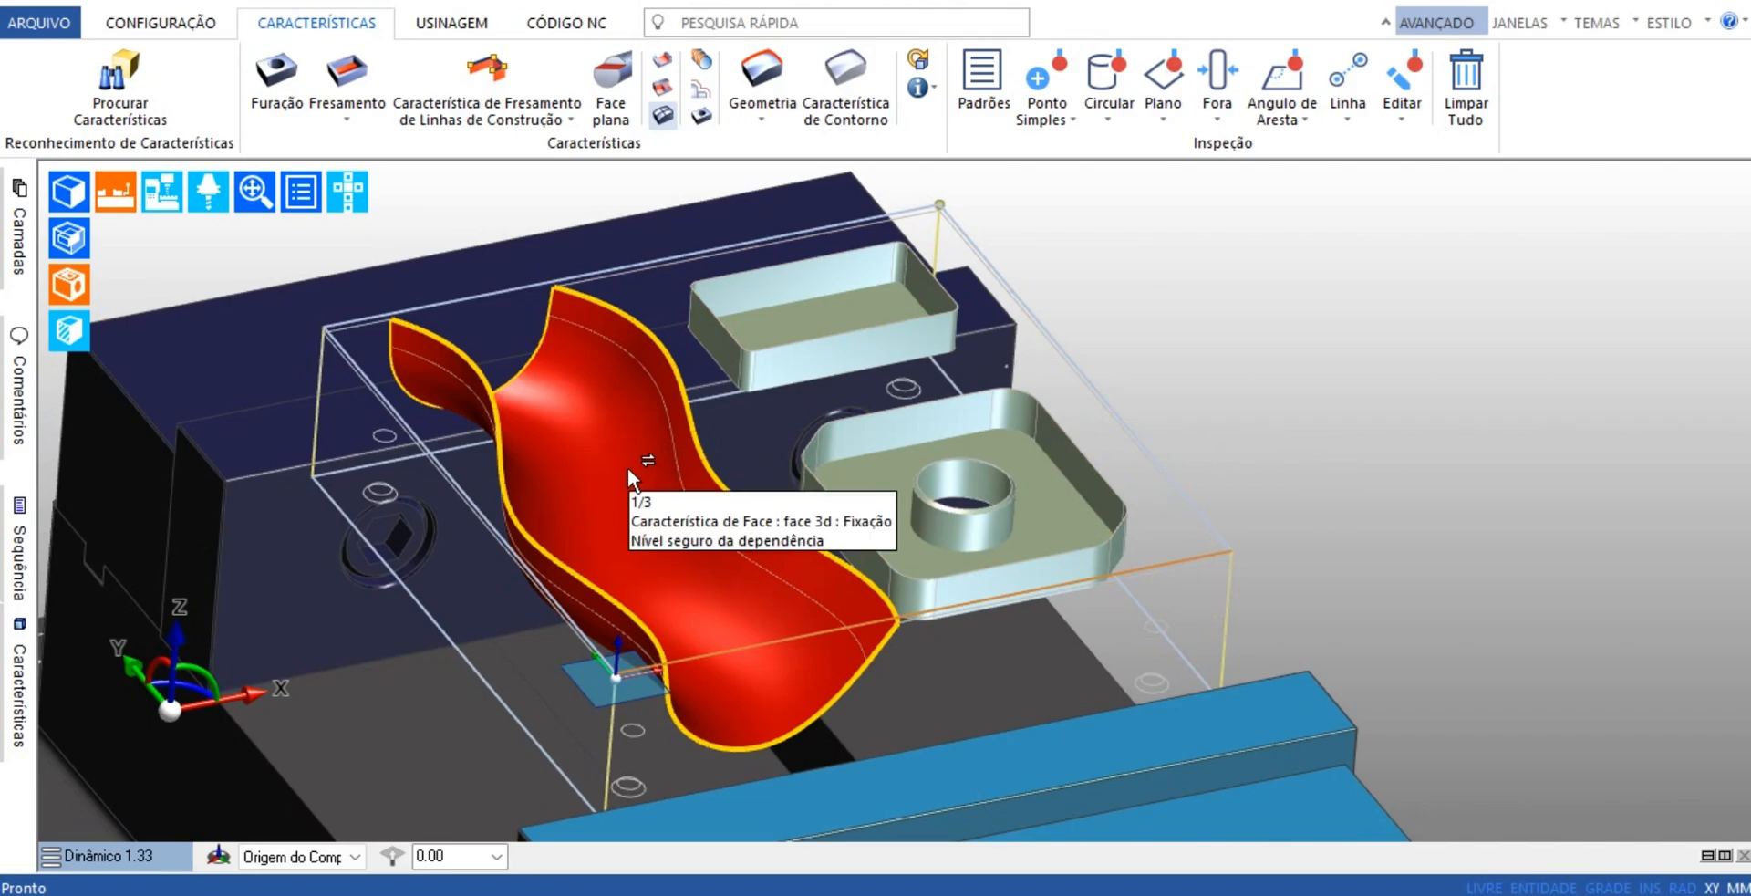
scroll(1378, 485, down, 3)
middle_drag(1378, 485, 720, 560)
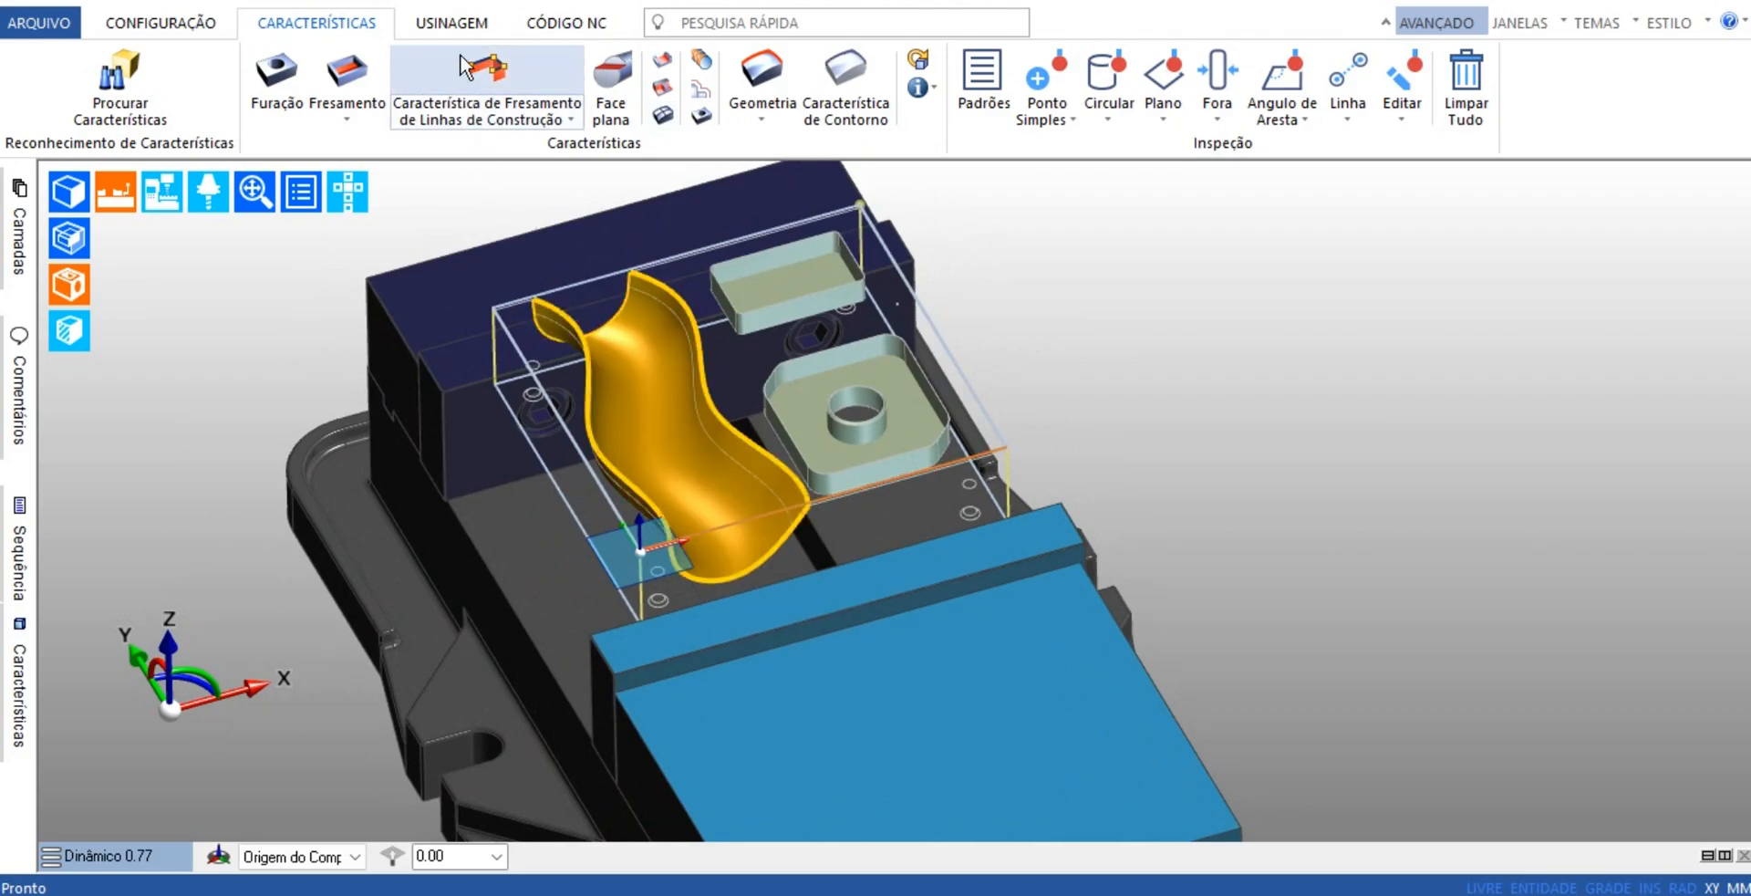
Switch to the machining environment and view the whole vise setup from the side
click(454, 23)
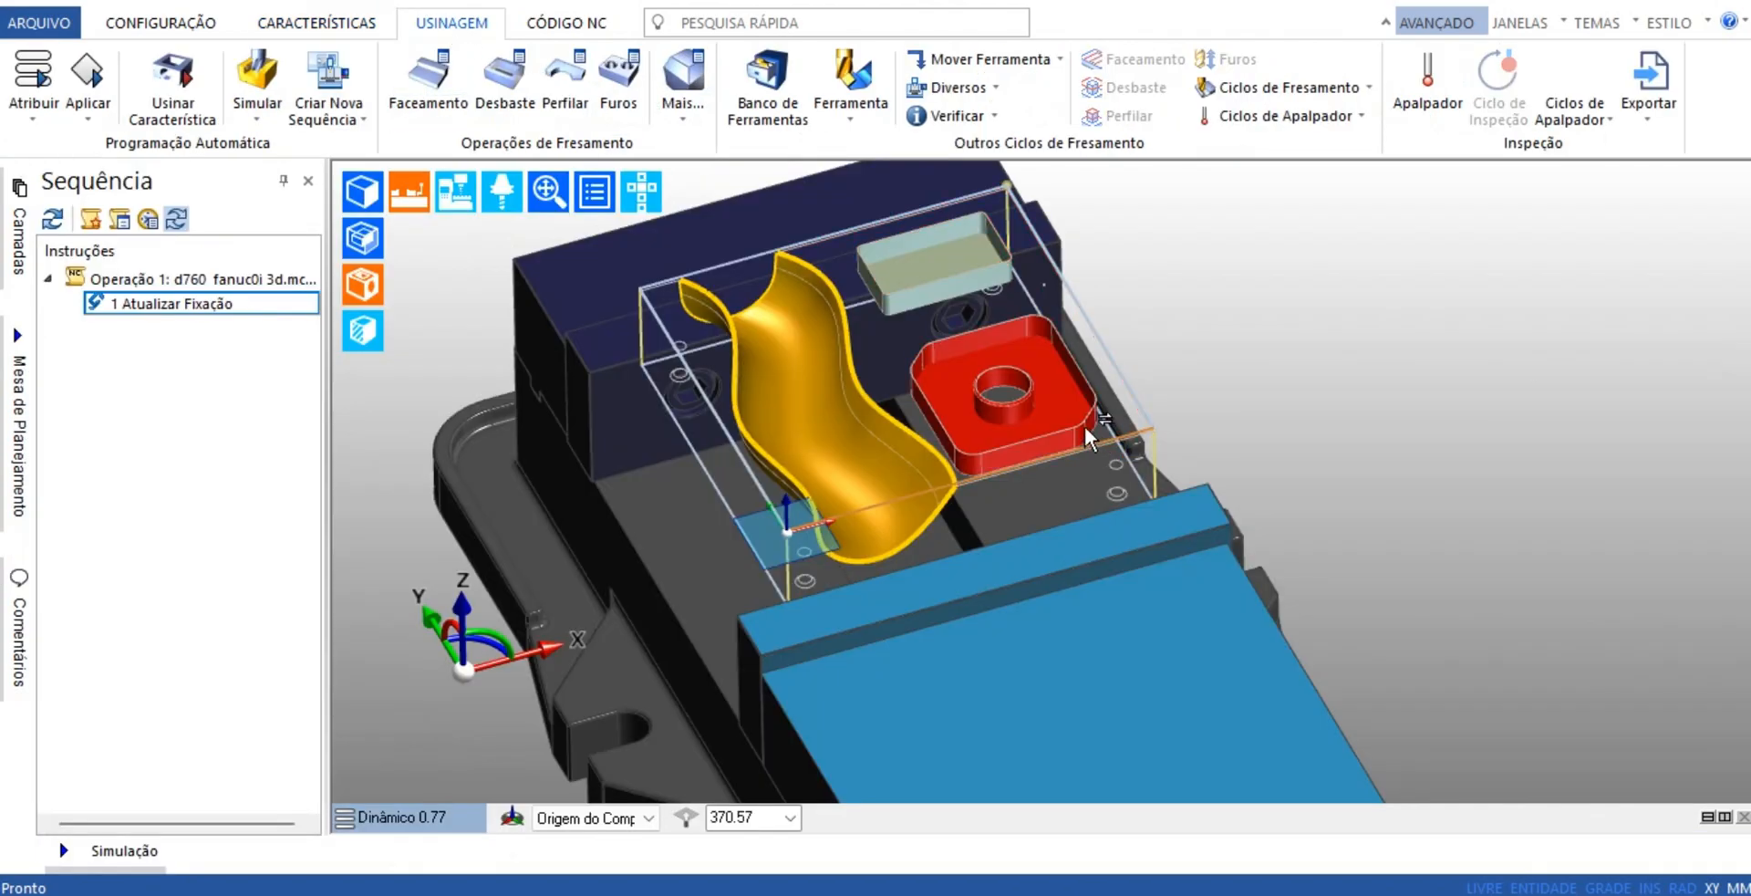
scroll(870, 429, down, 3)
mouse_move(923, 551)
middle_down()
mouse_move(949, 577)
mouse_move(913, 545)
middle_up()
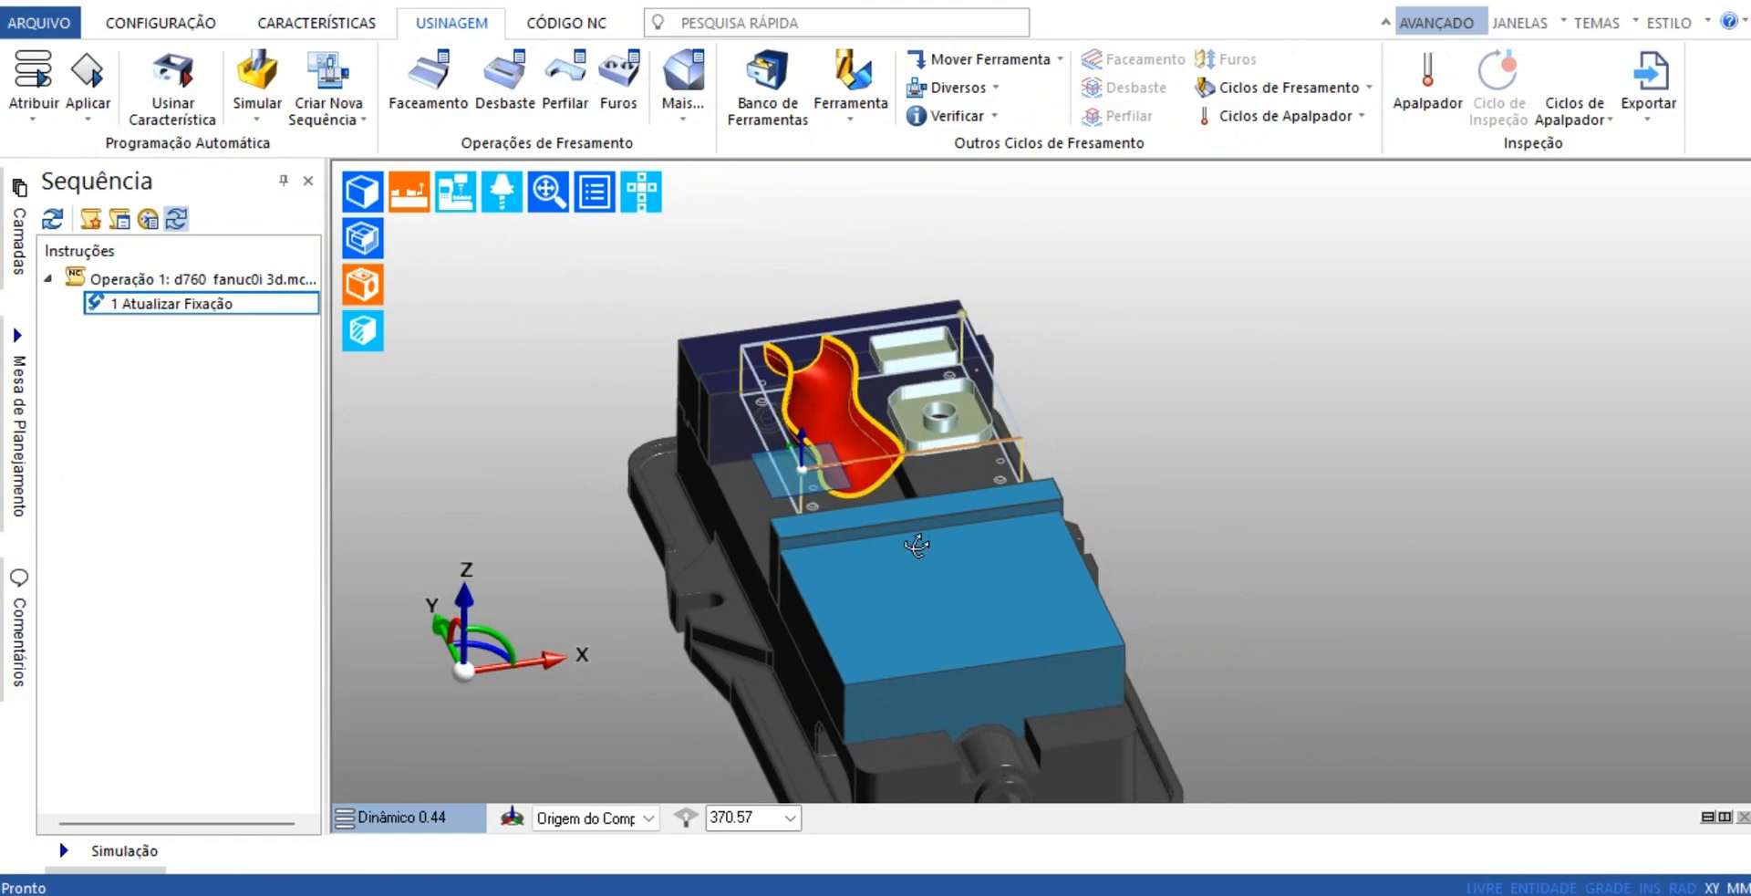
scroll(921, 534, up, 2)
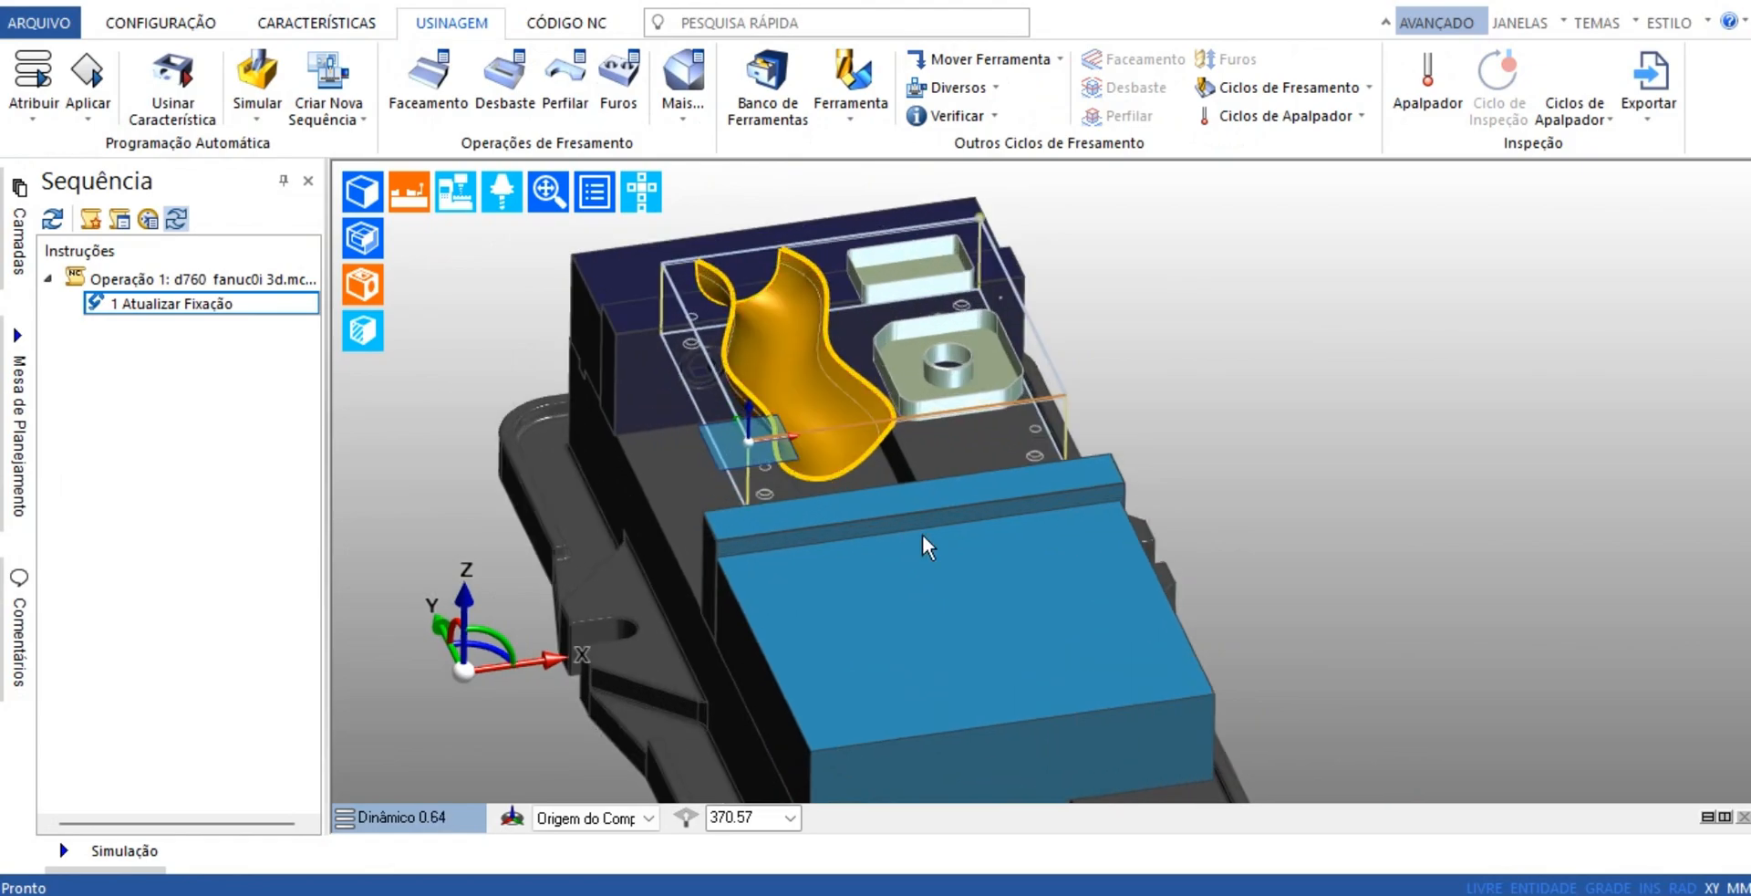
scroll(921, 531, down, 1)
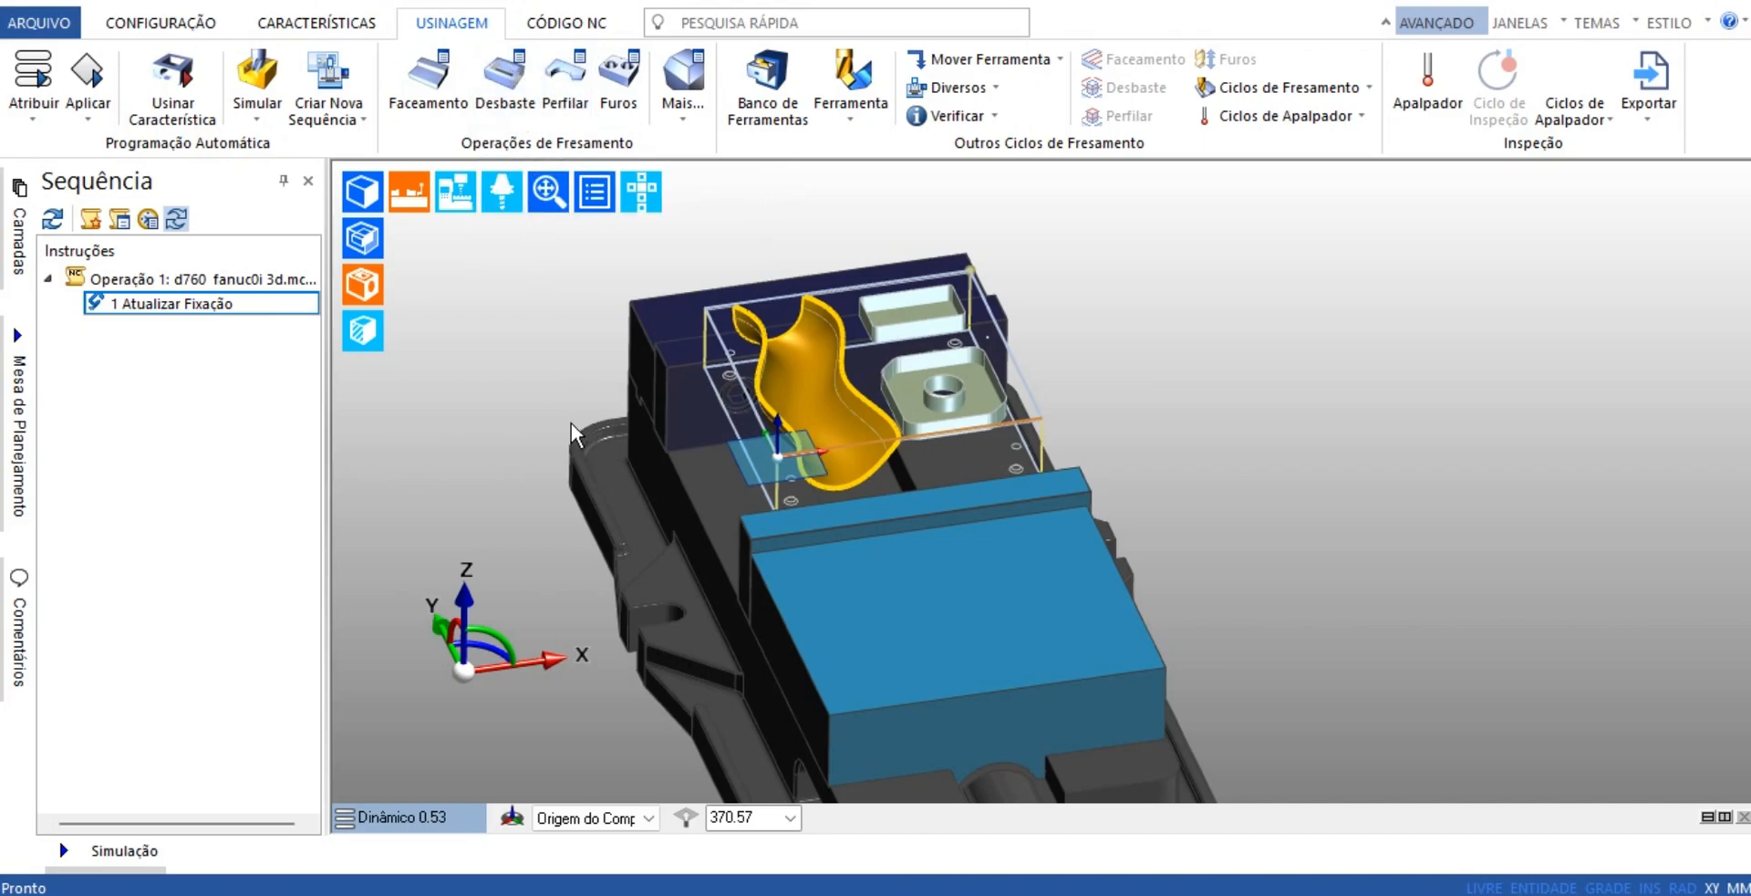
middle_drag(748, 538, 1003, 554)
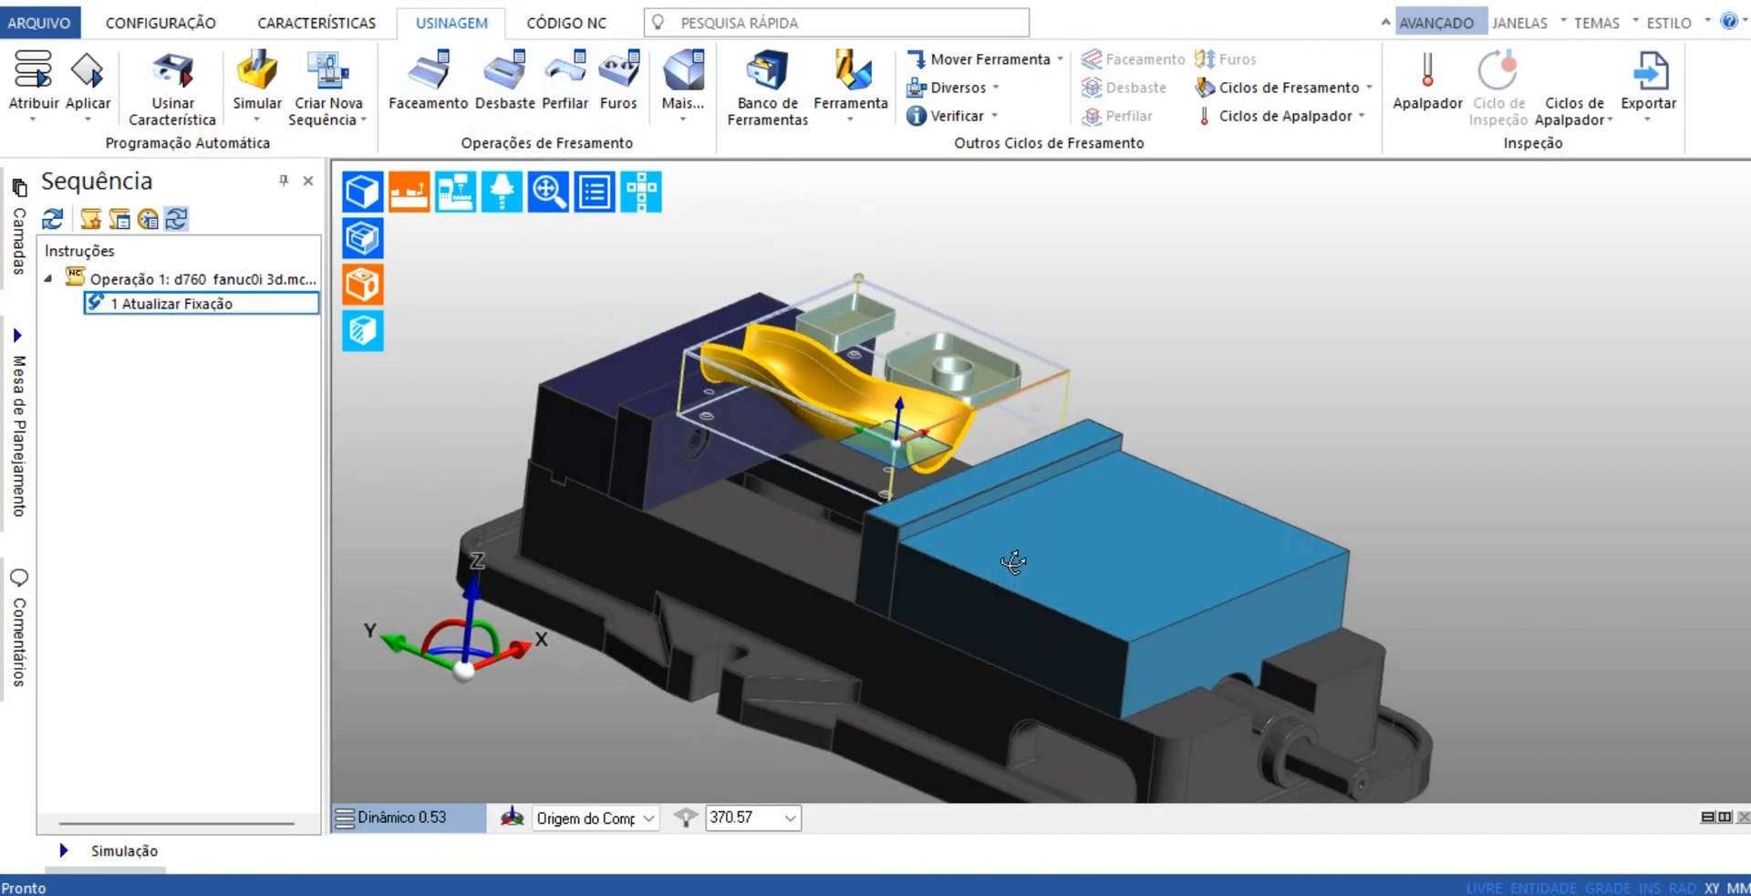
scroll(1005, 552, down, 2)
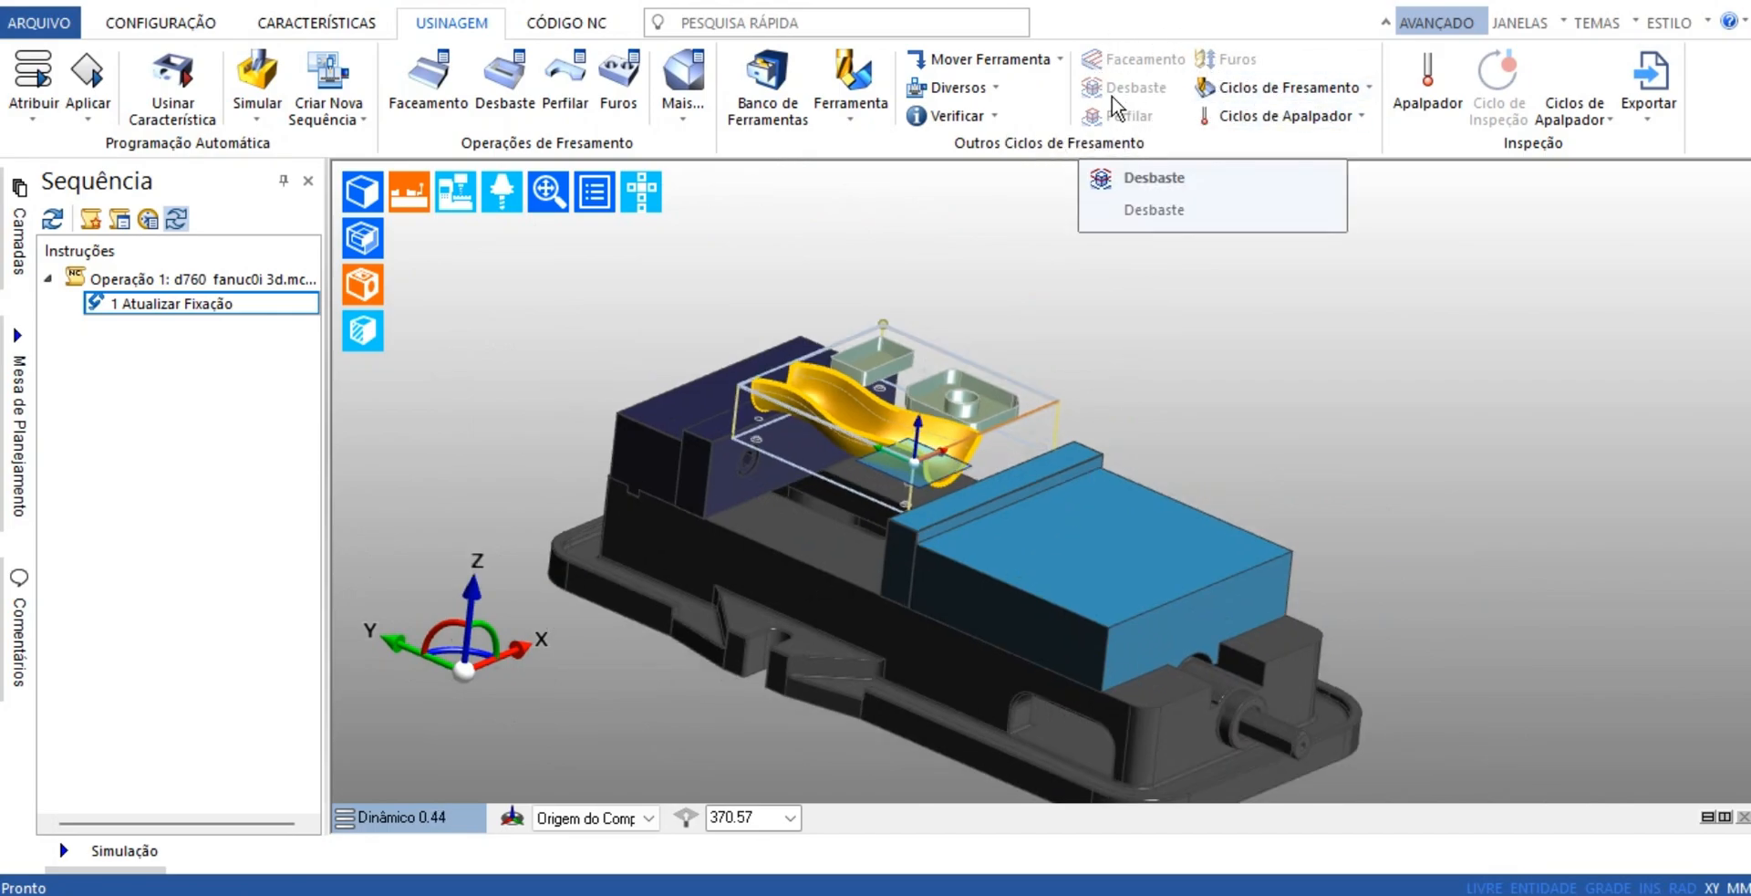
Filter the tool database to face mills and select the 63.0 mm Face Mill x 90 Degree
click(768, 86)
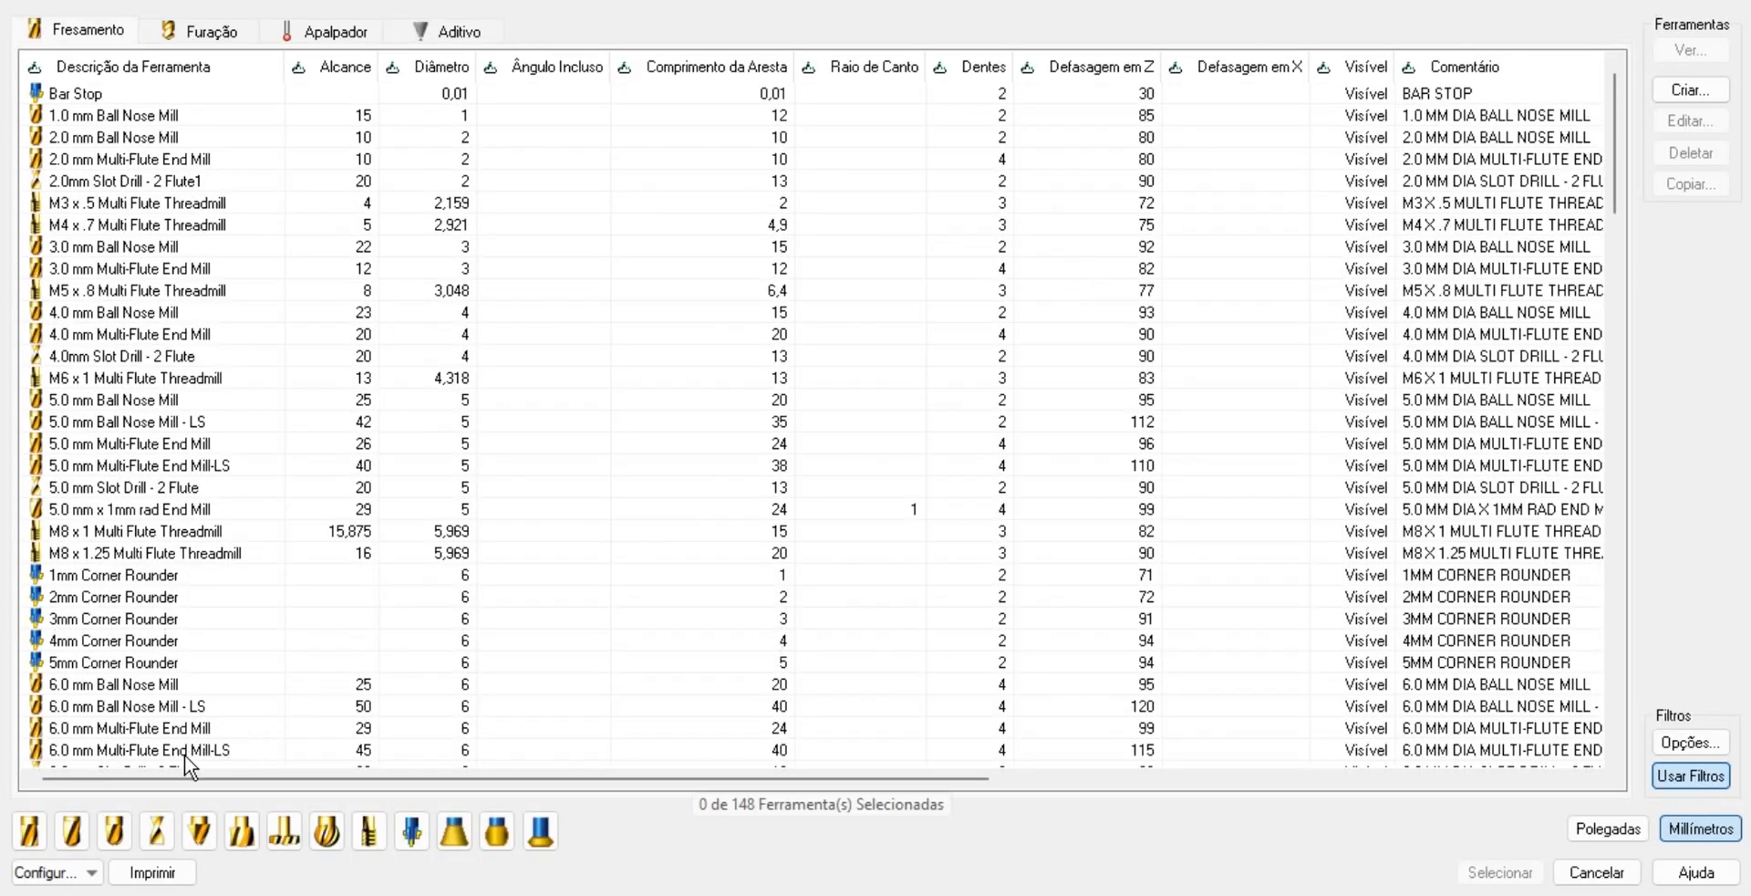
click(245, 838)
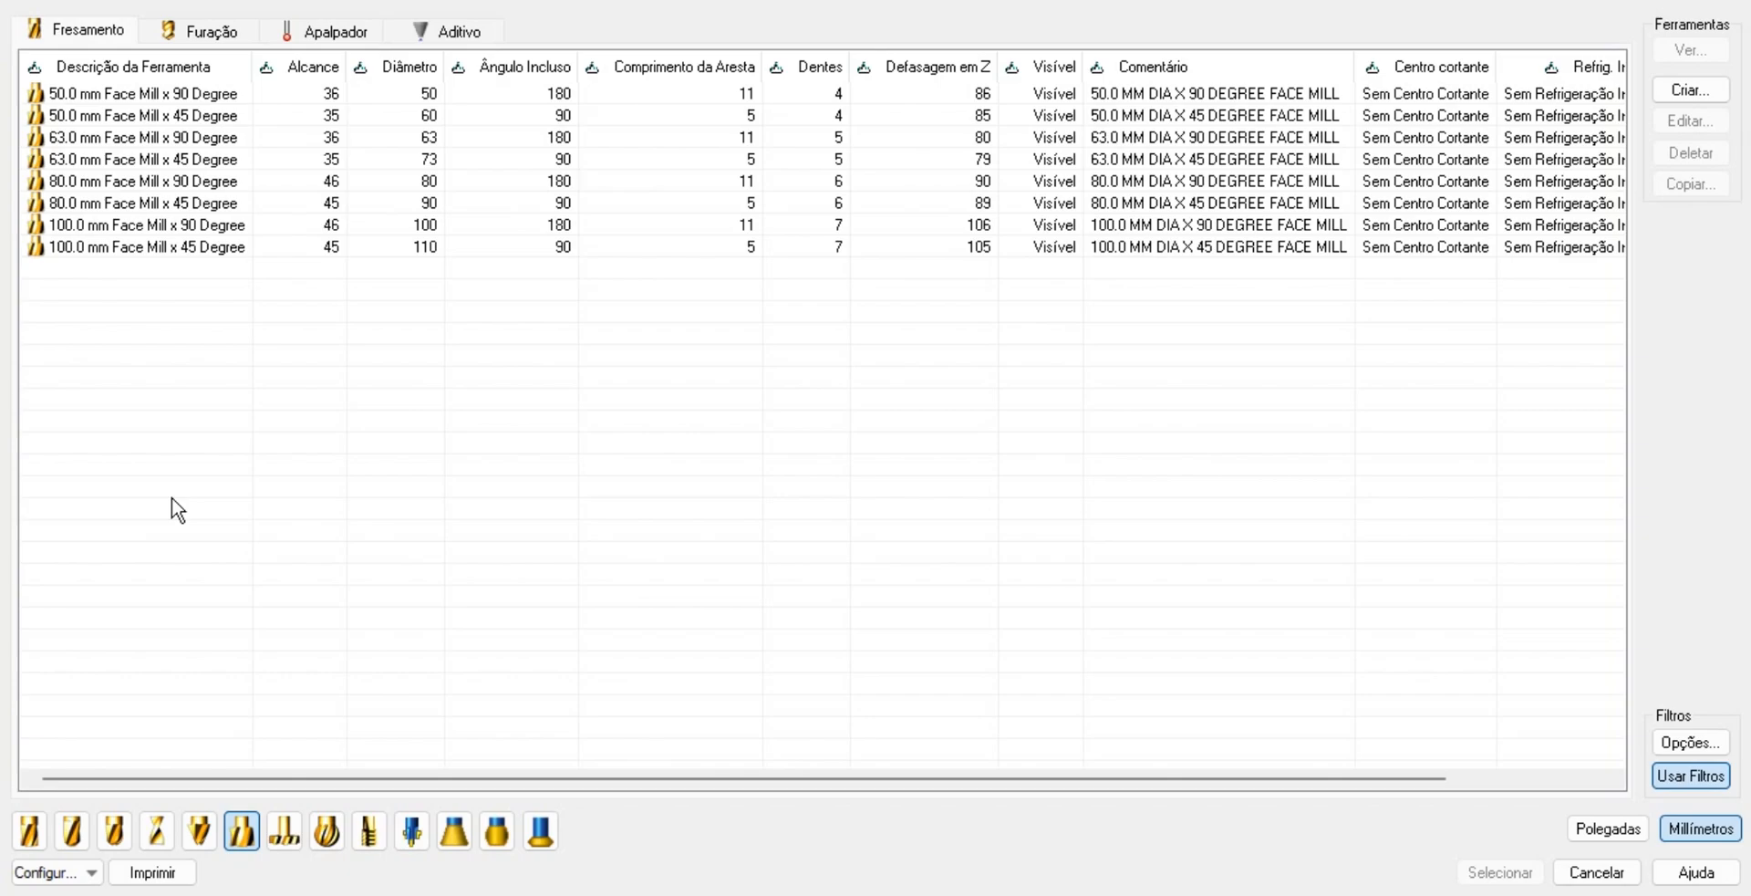
click(102, 137)
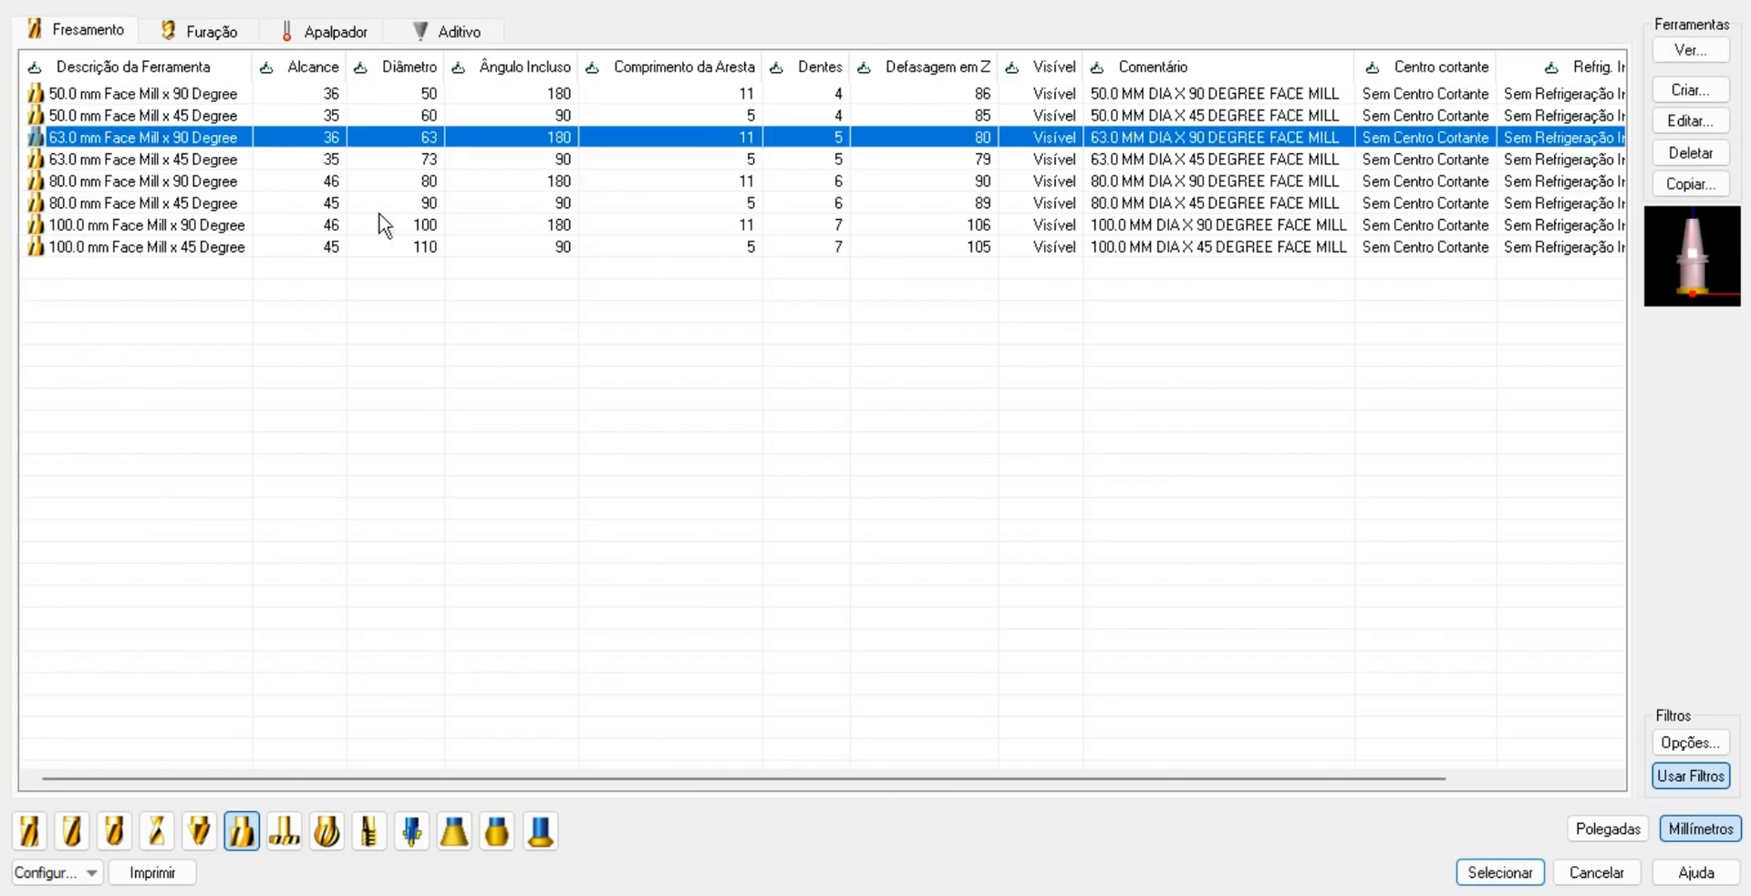
click(1500, 871)
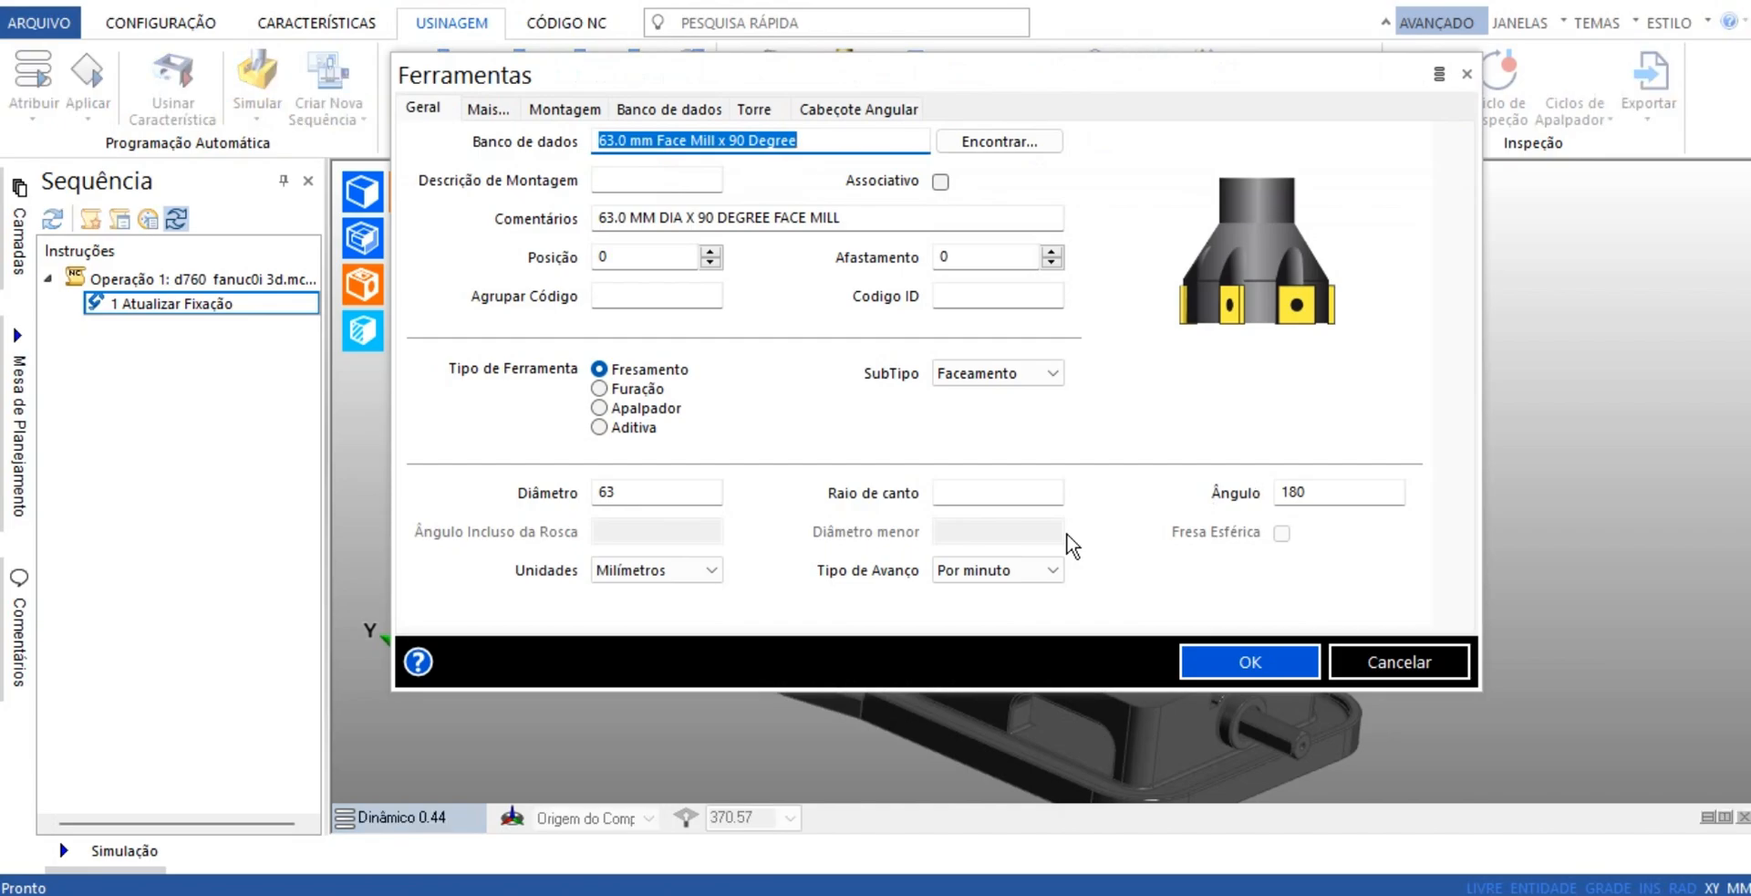
Assign the face mill to position 1, review its turret settings, and add the tool to the sequence
click(711, 251)
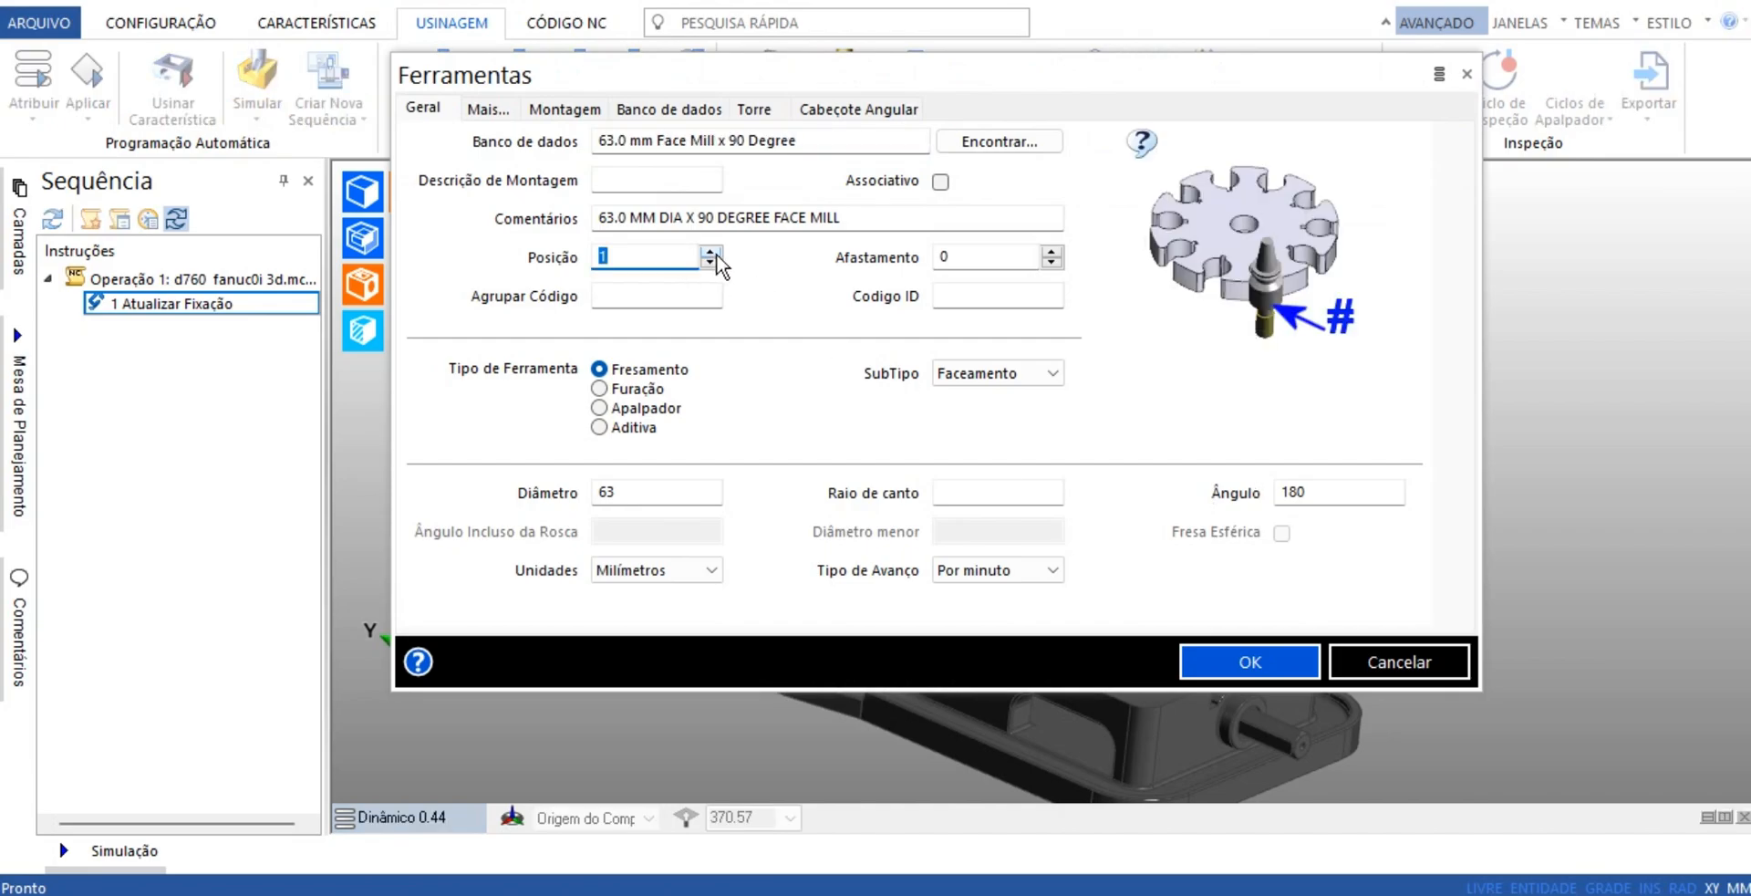
click(762, 108)
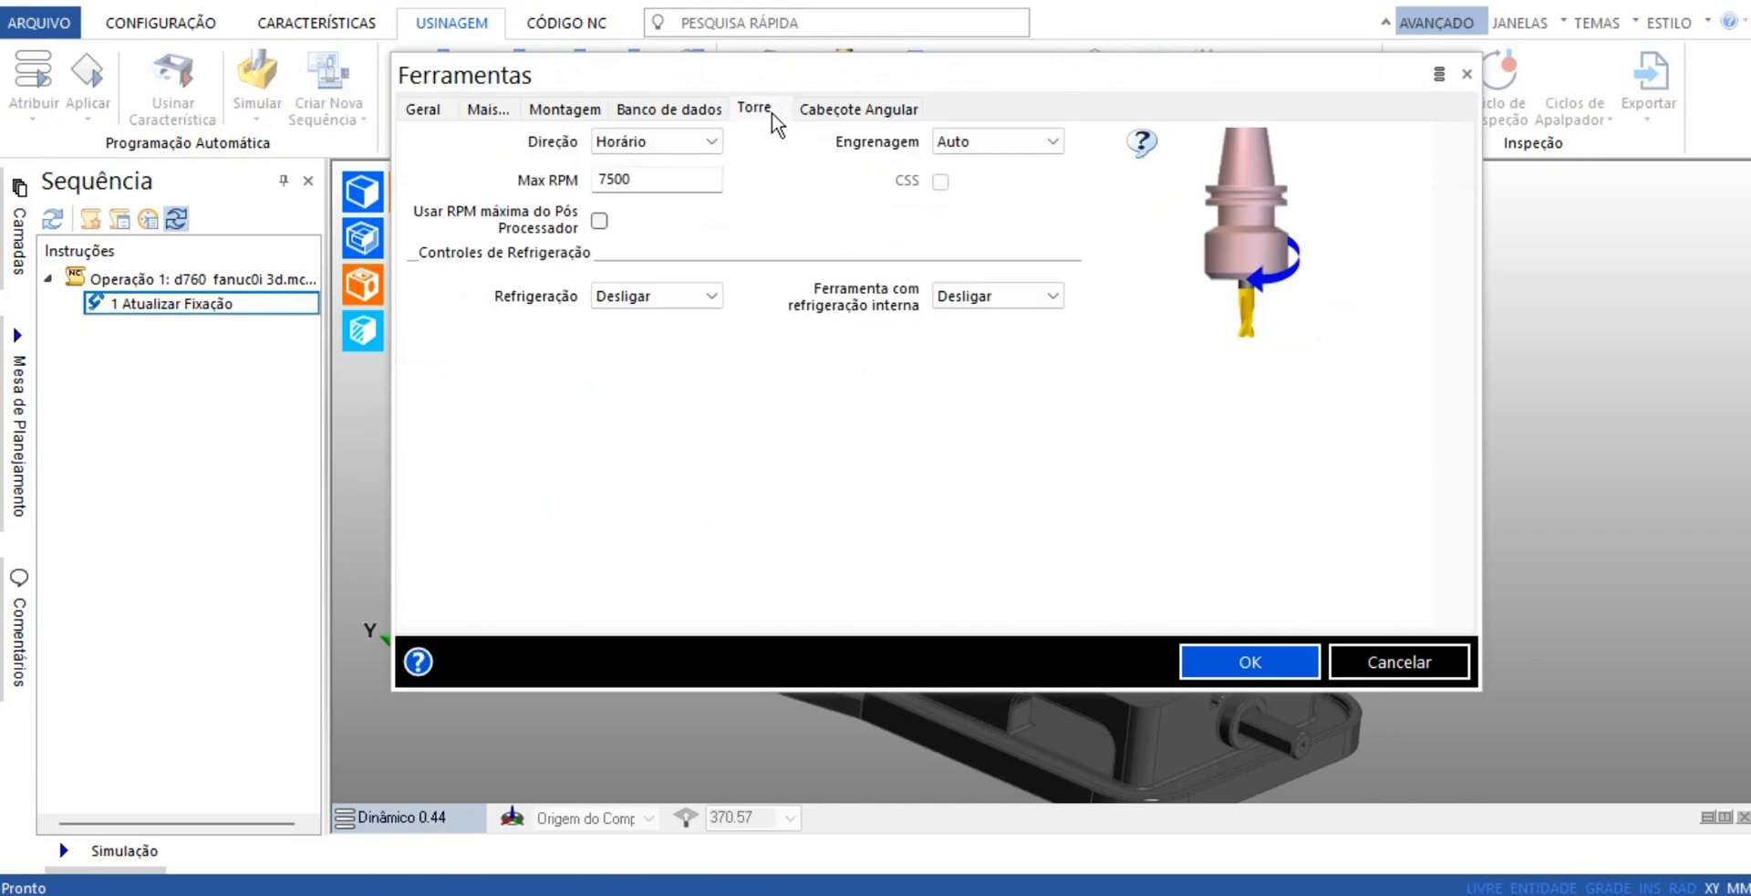
click(1248, 660)
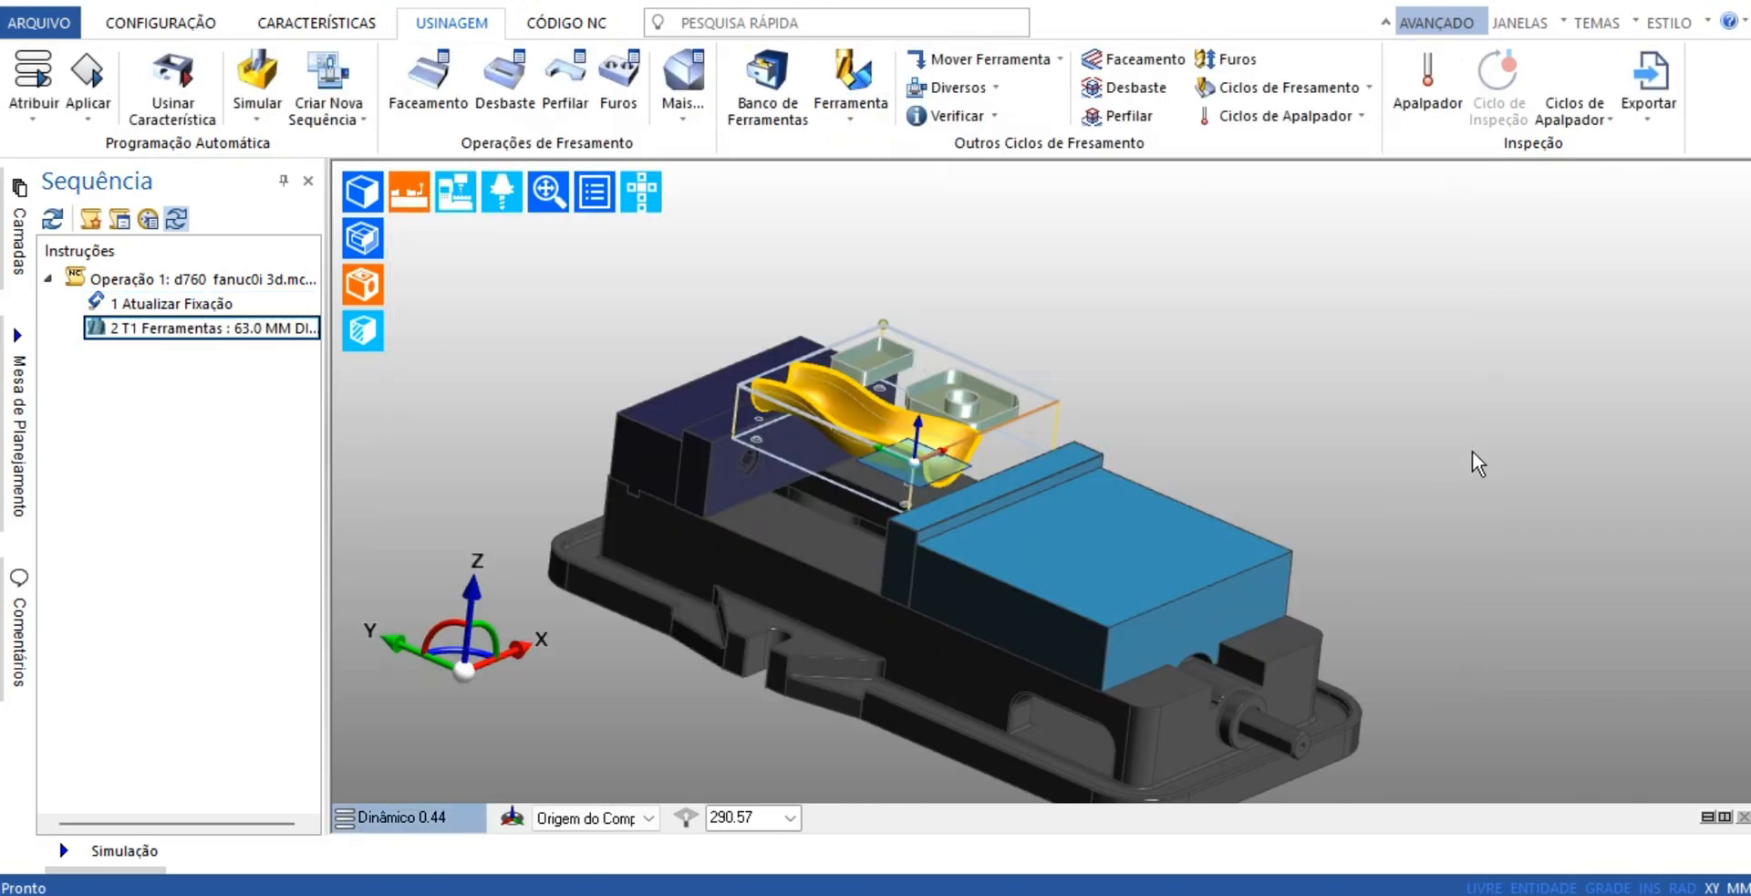
Start a facing cycle and set its lateral increment to 70% and angle to 0, keeping the default feeds and spindle speed
scroll(1100, 382, up, 5)
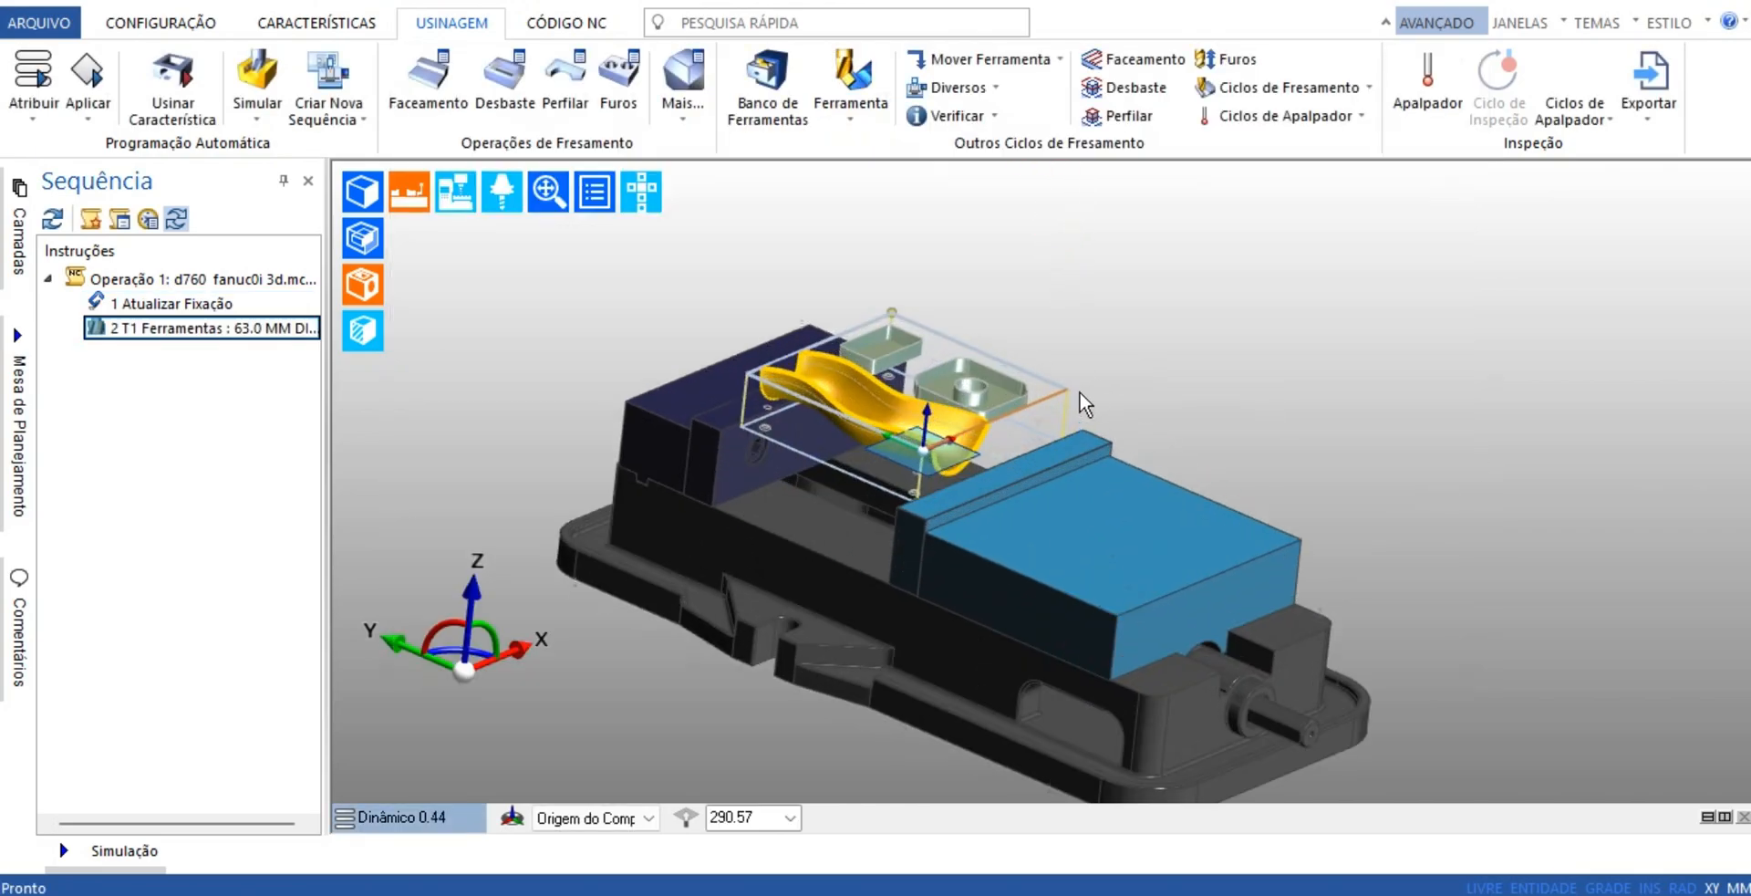
middle_drag(1086, 409, 1020, 494)
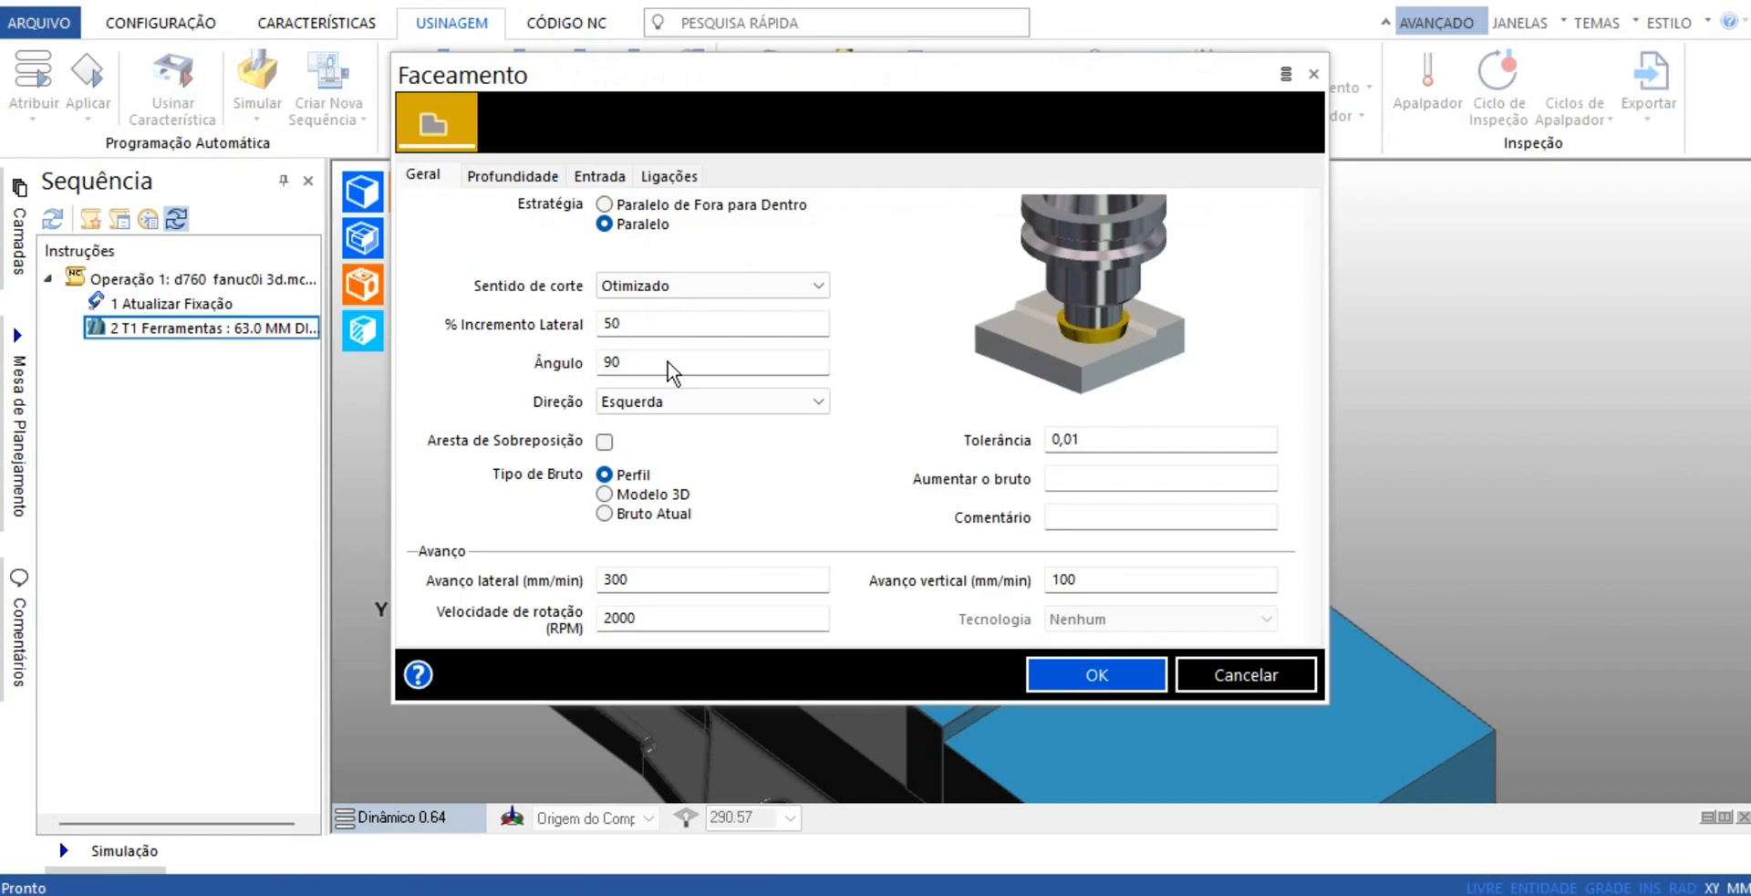
click(682, 326)
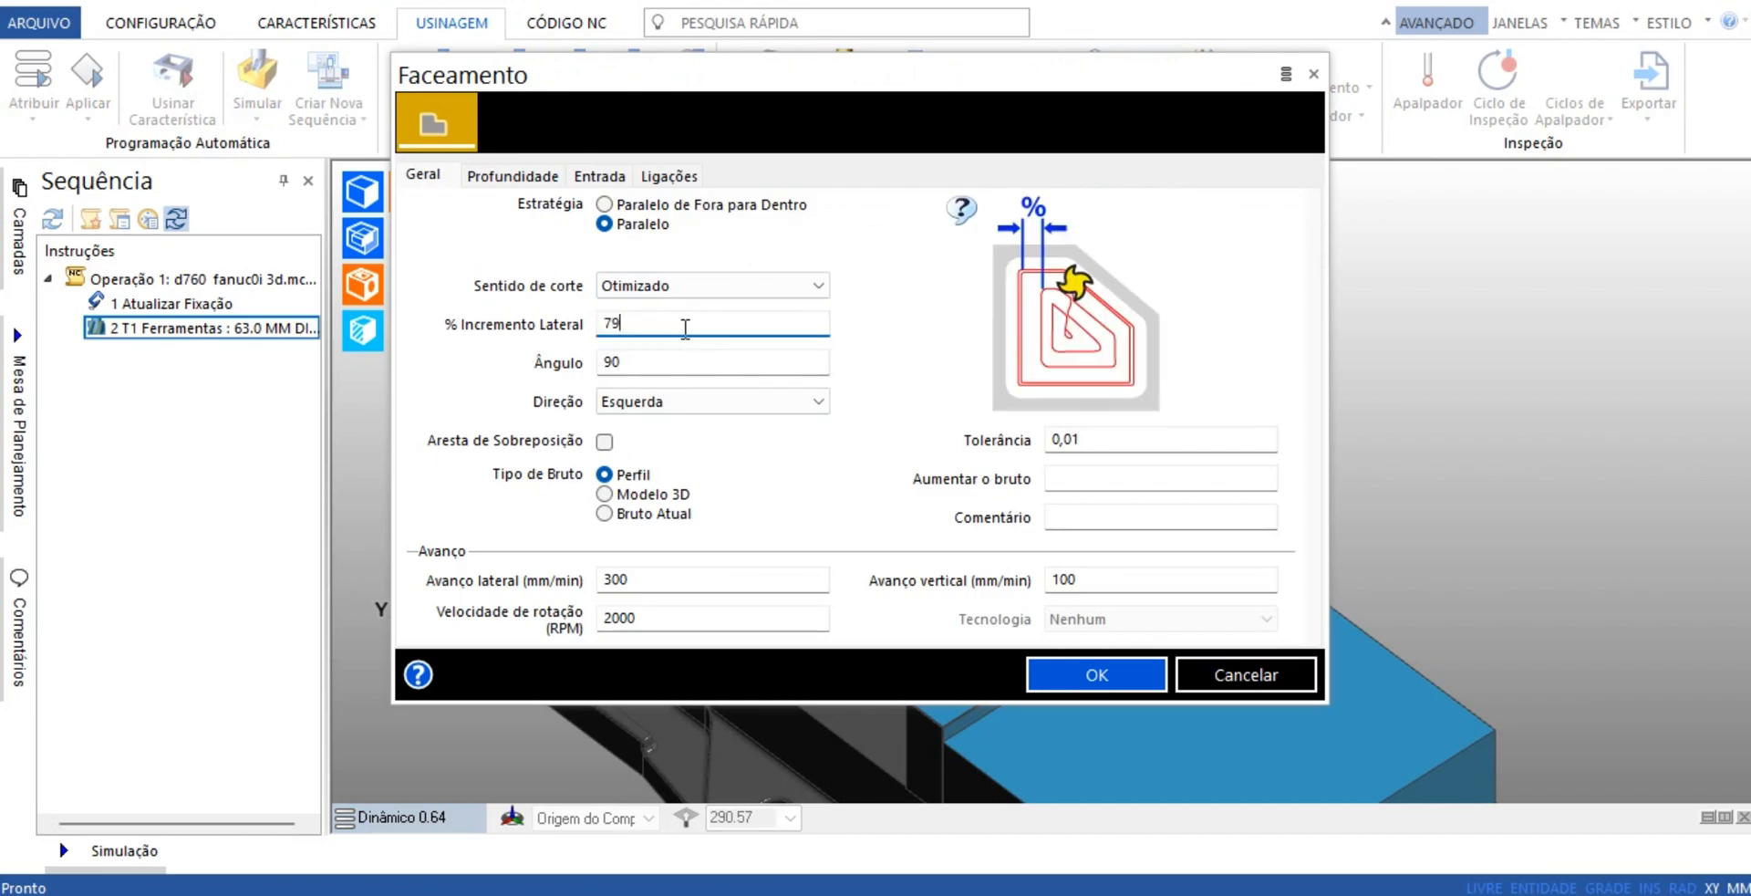
click(672, 363)
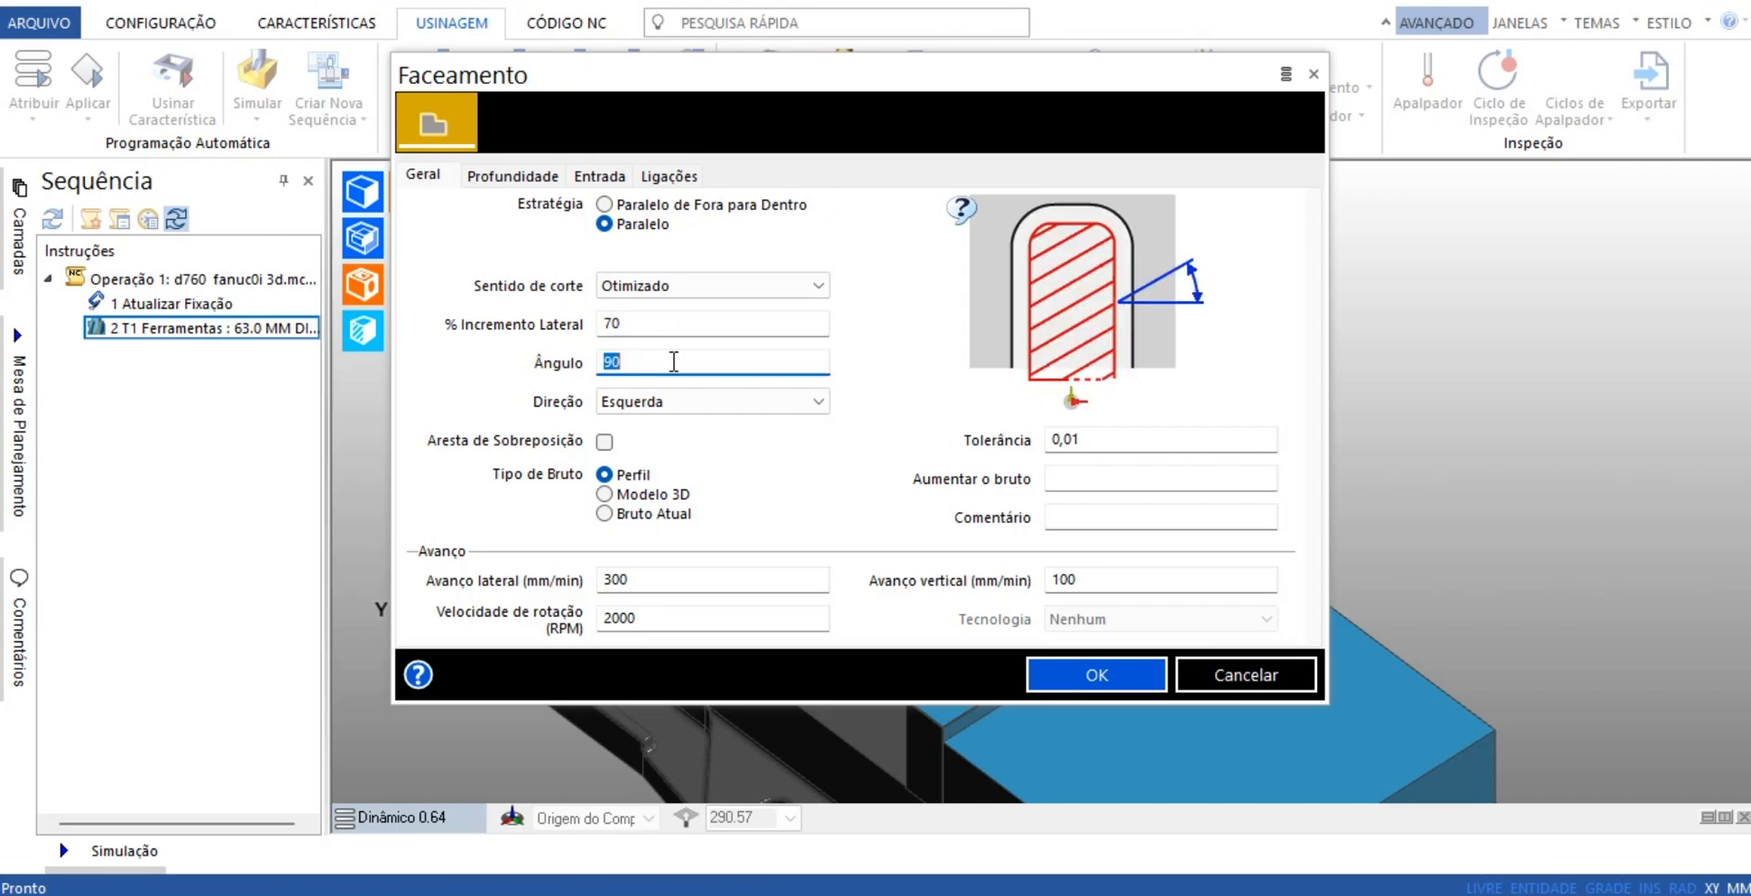
key(Tab)
click(695, 580)
click(706, 619)
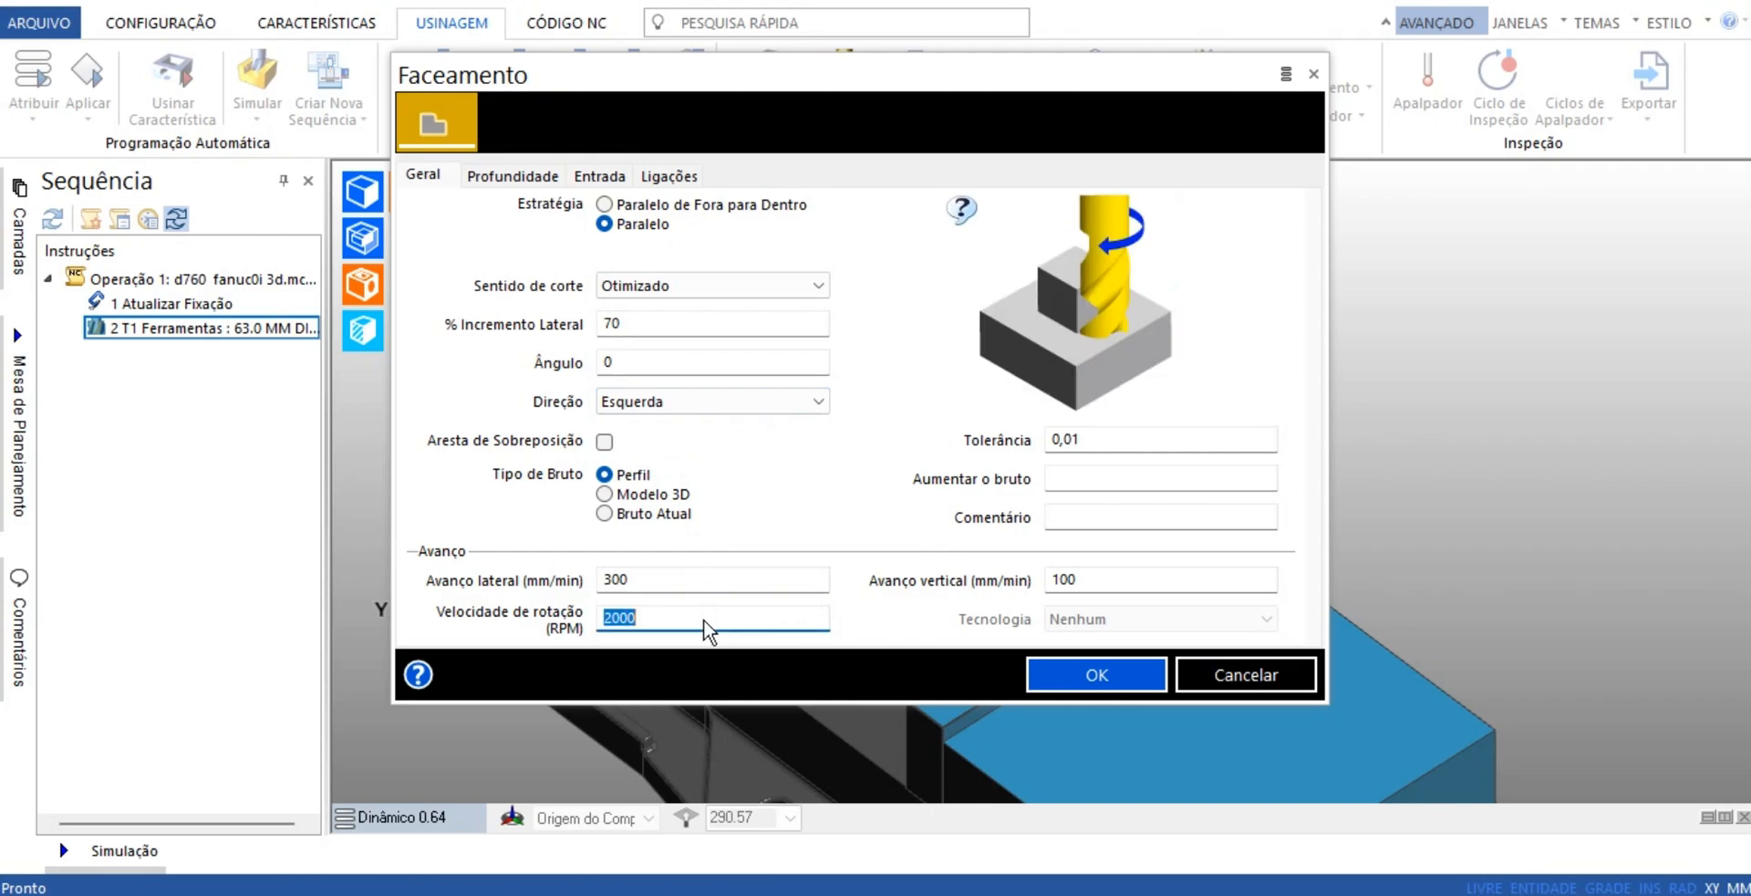
click(1135, 583)
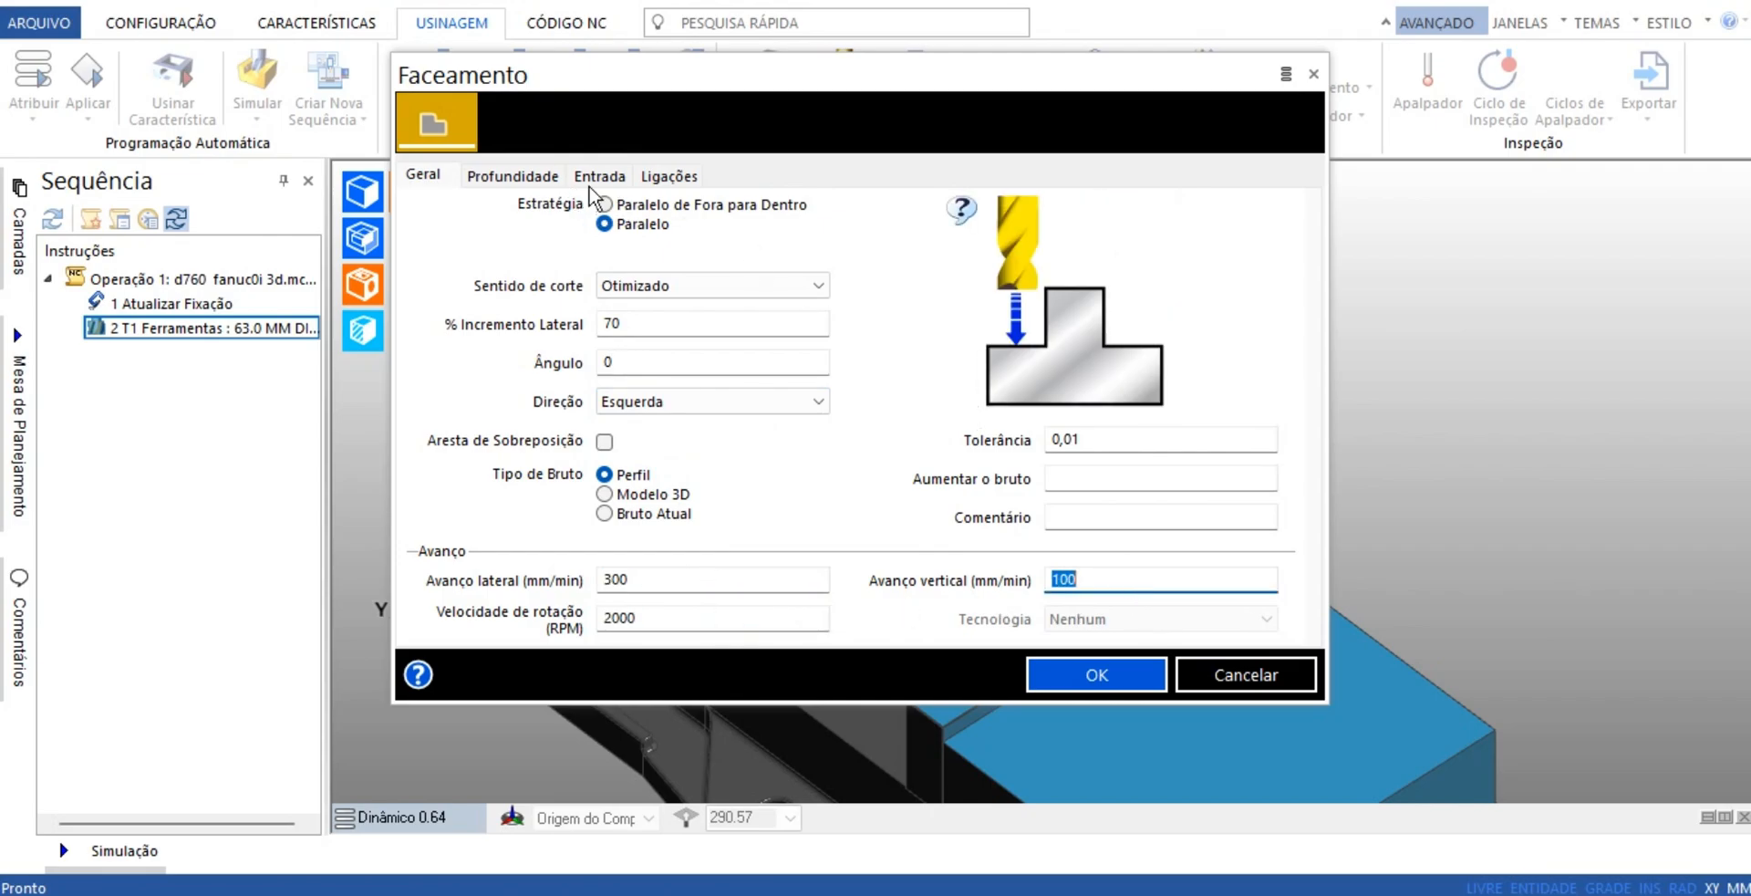
Set the facing depth to 0 and the entry type to Horizontal, review the links, and accept the cycle parameters
click(513, 175)
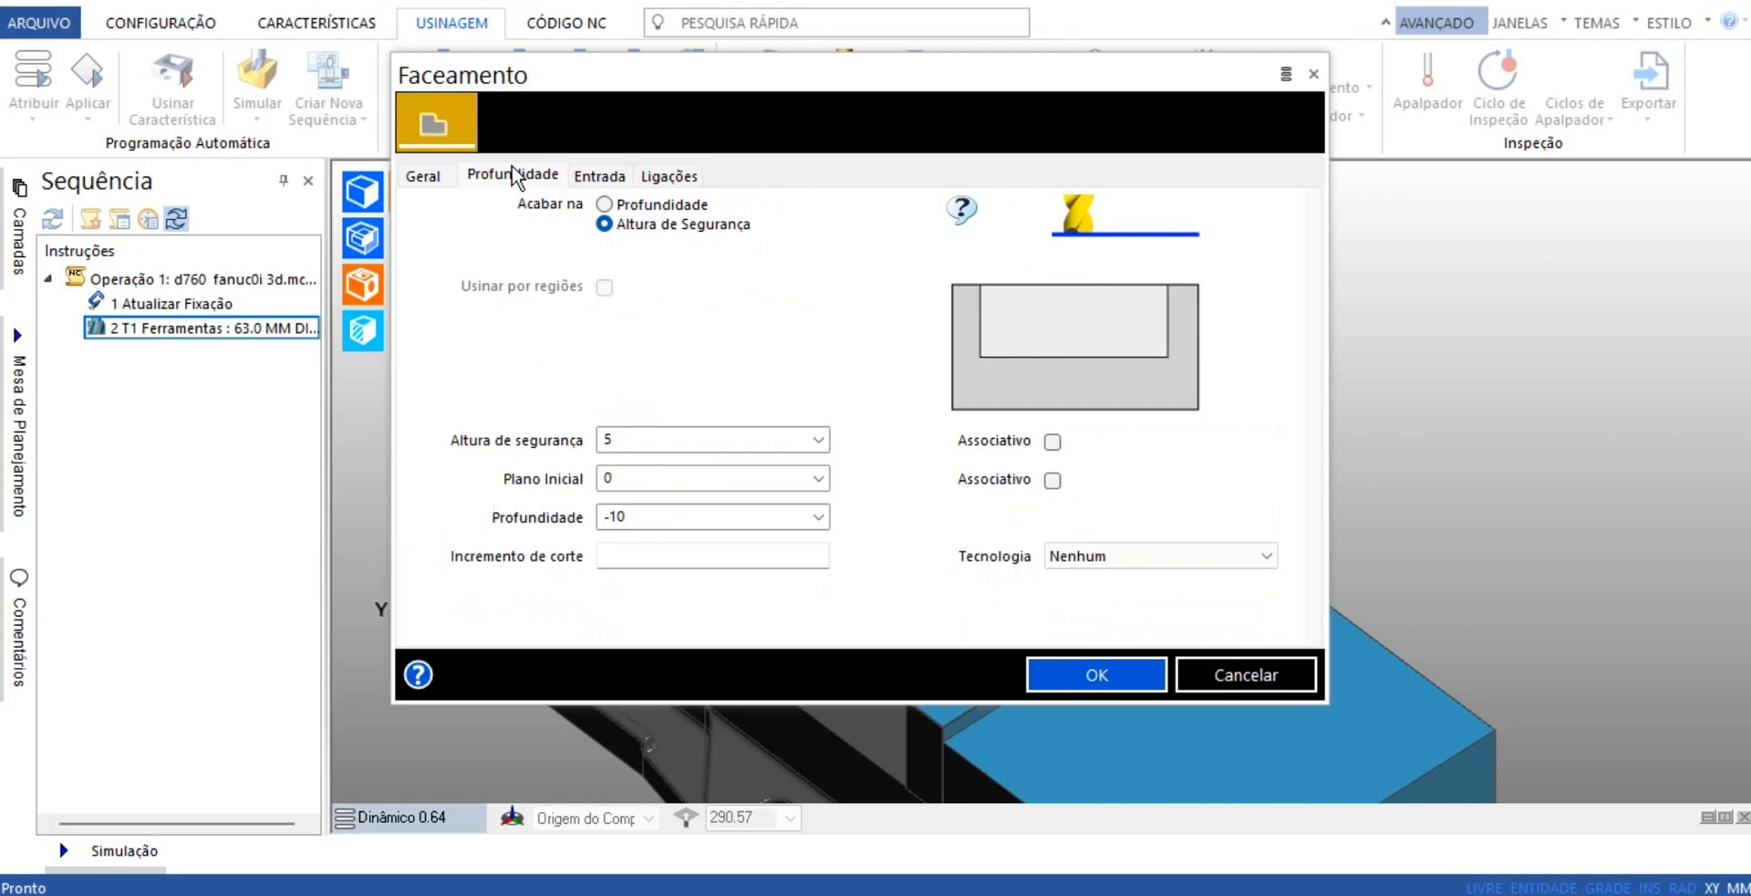
click(709, 521)
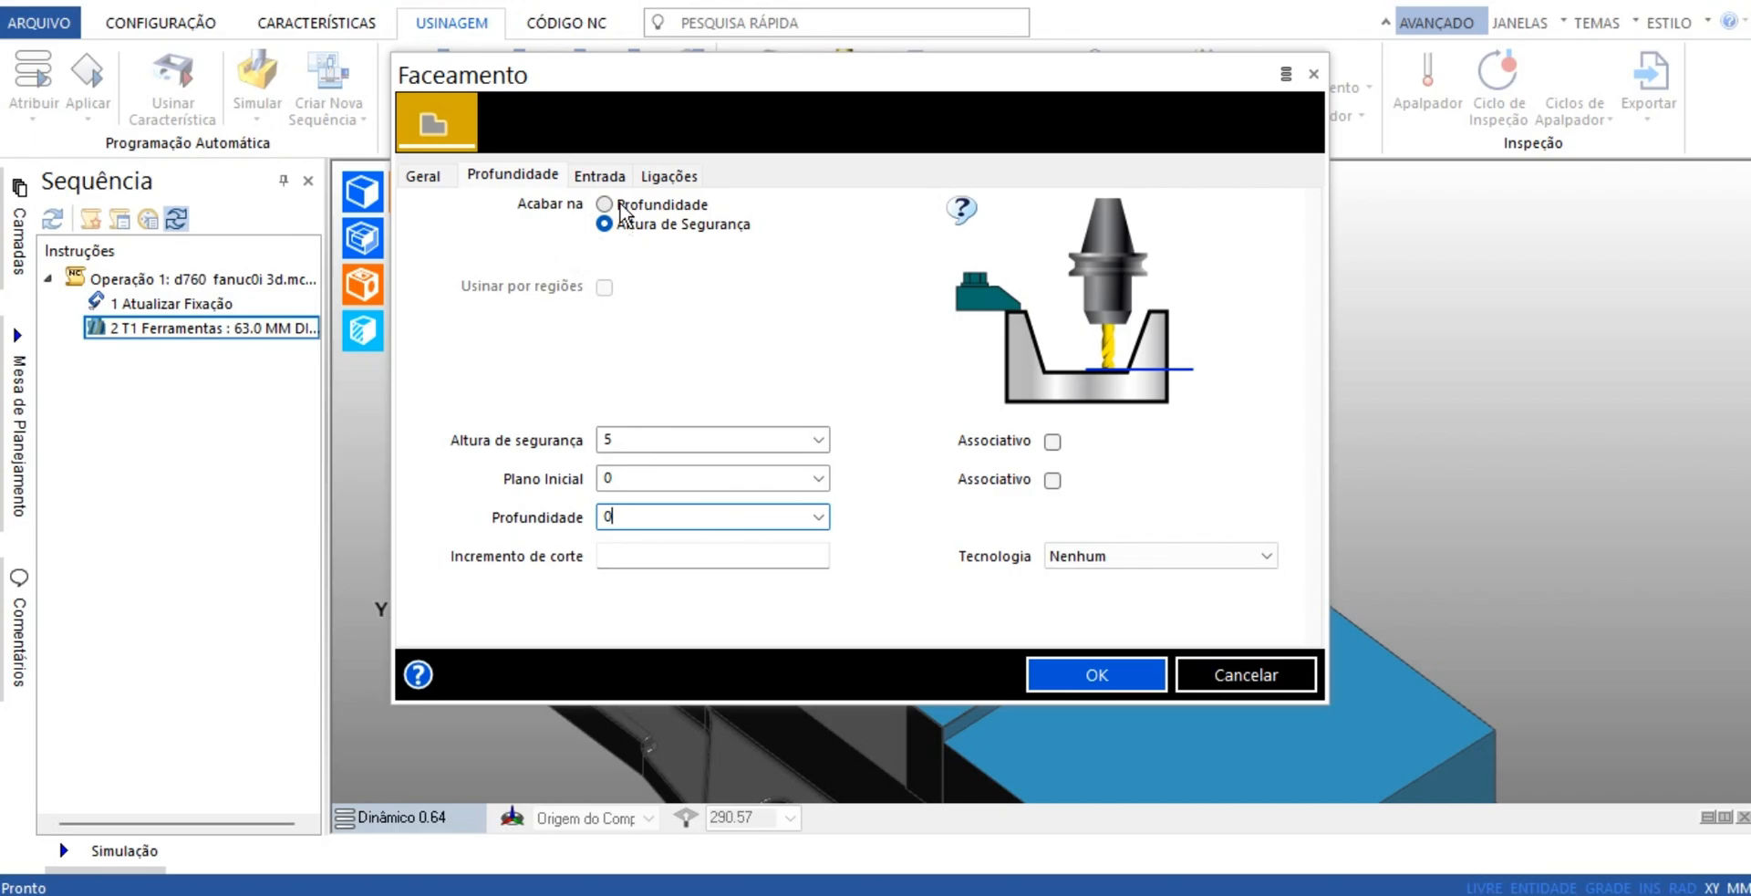
click(598, 178)
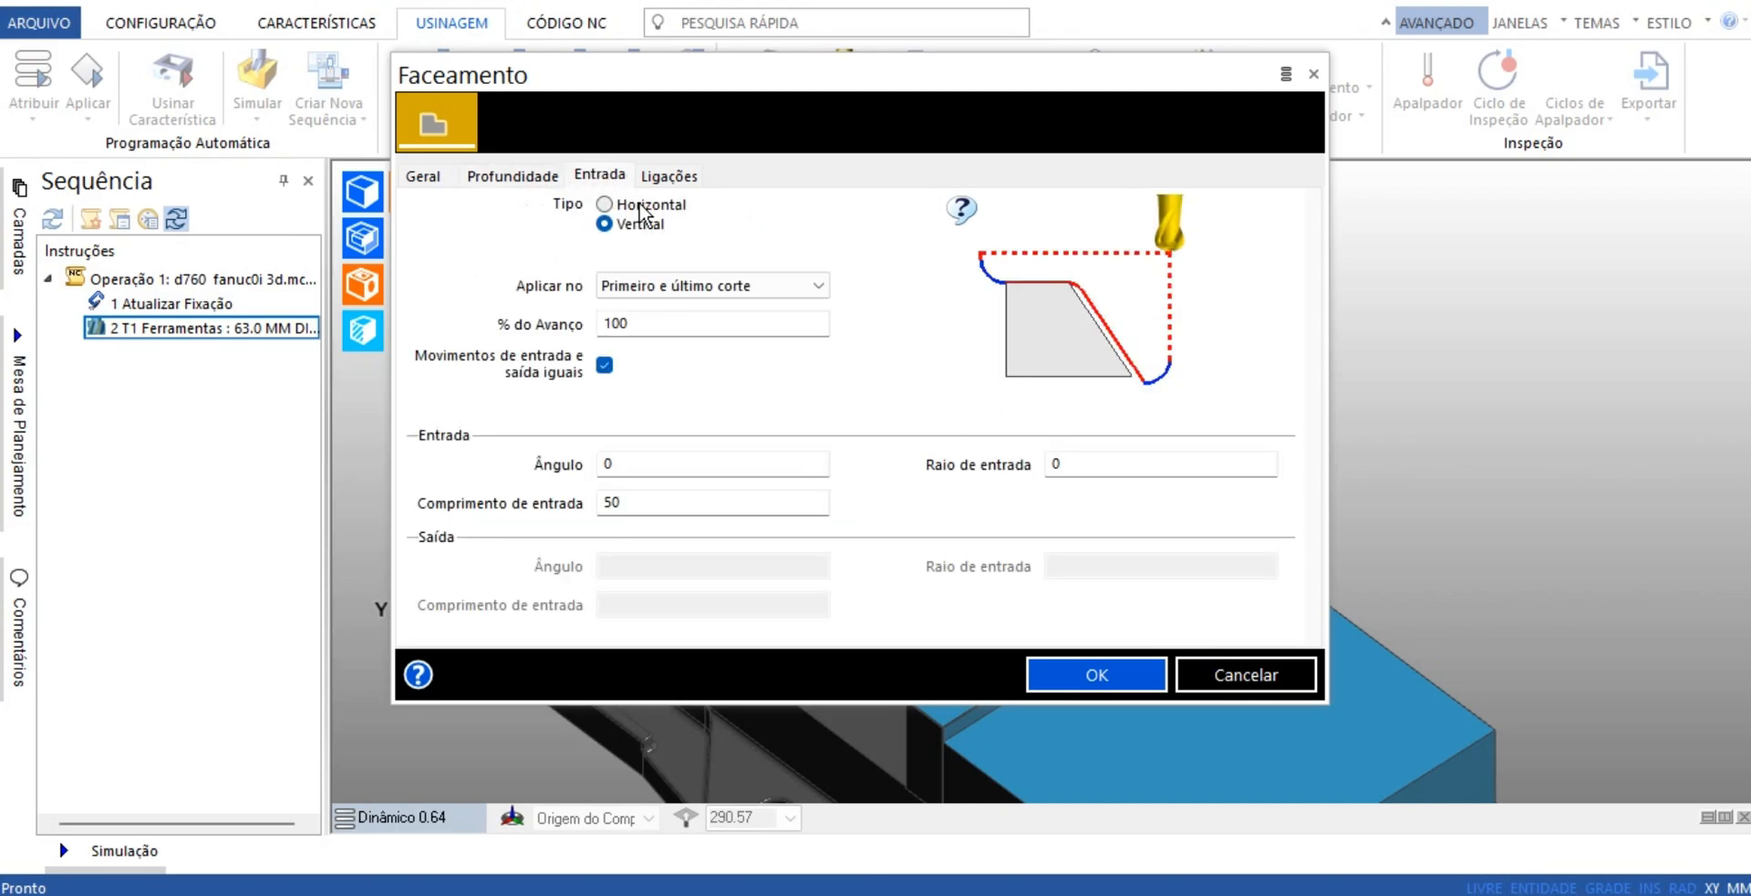
click(605, 204)
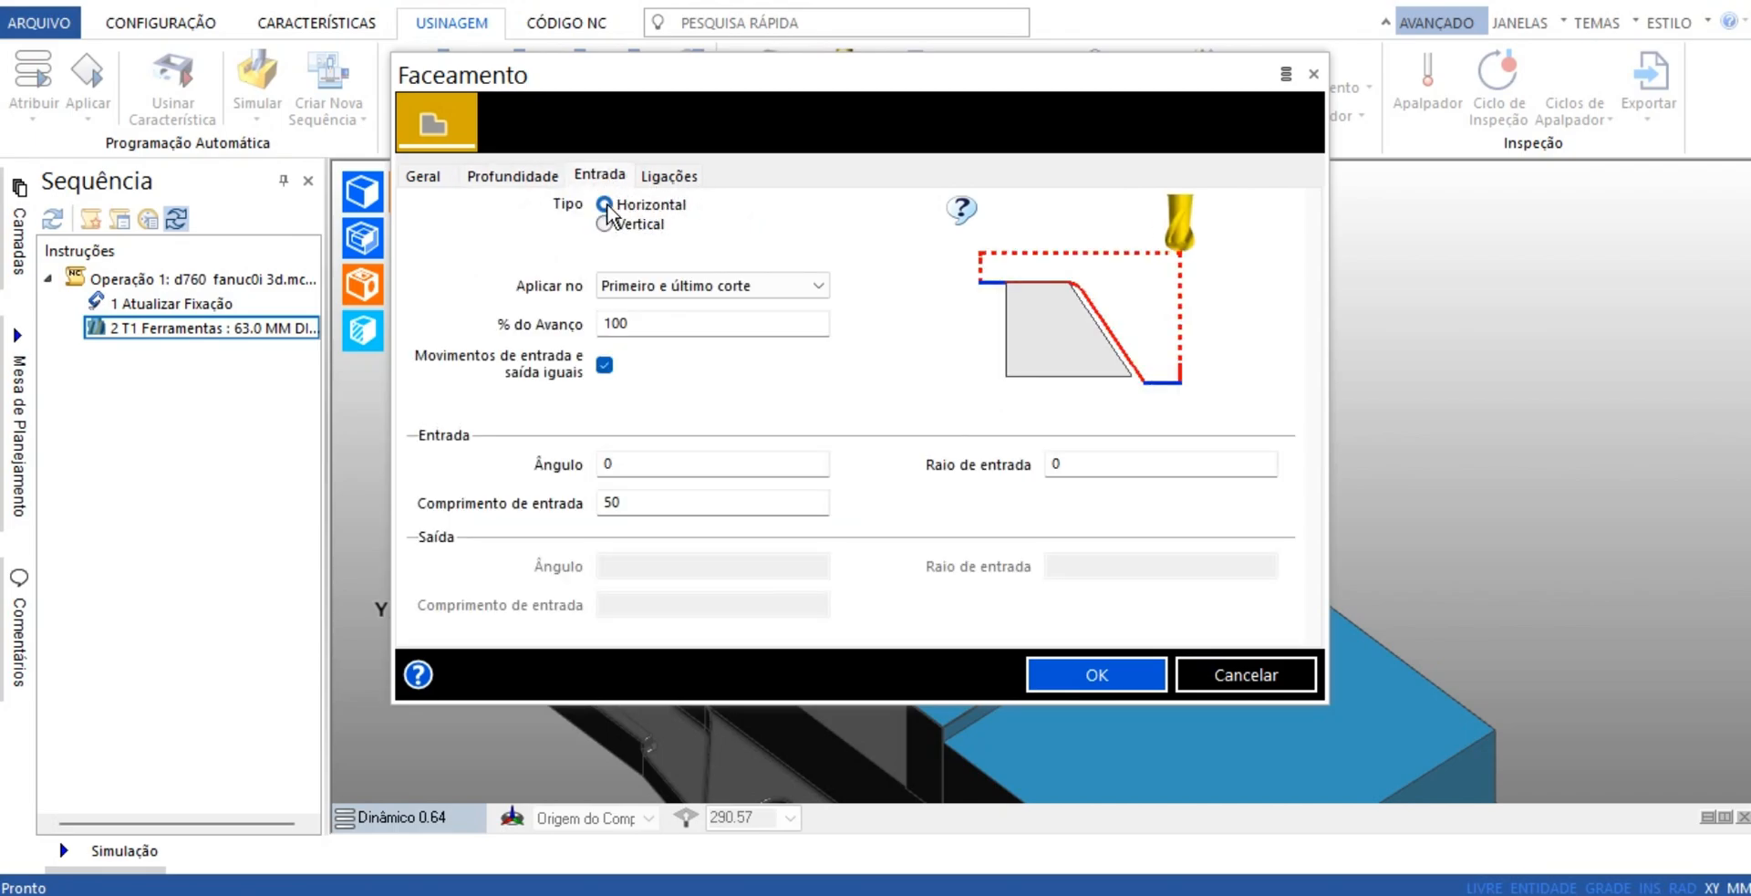
click(698, 511)
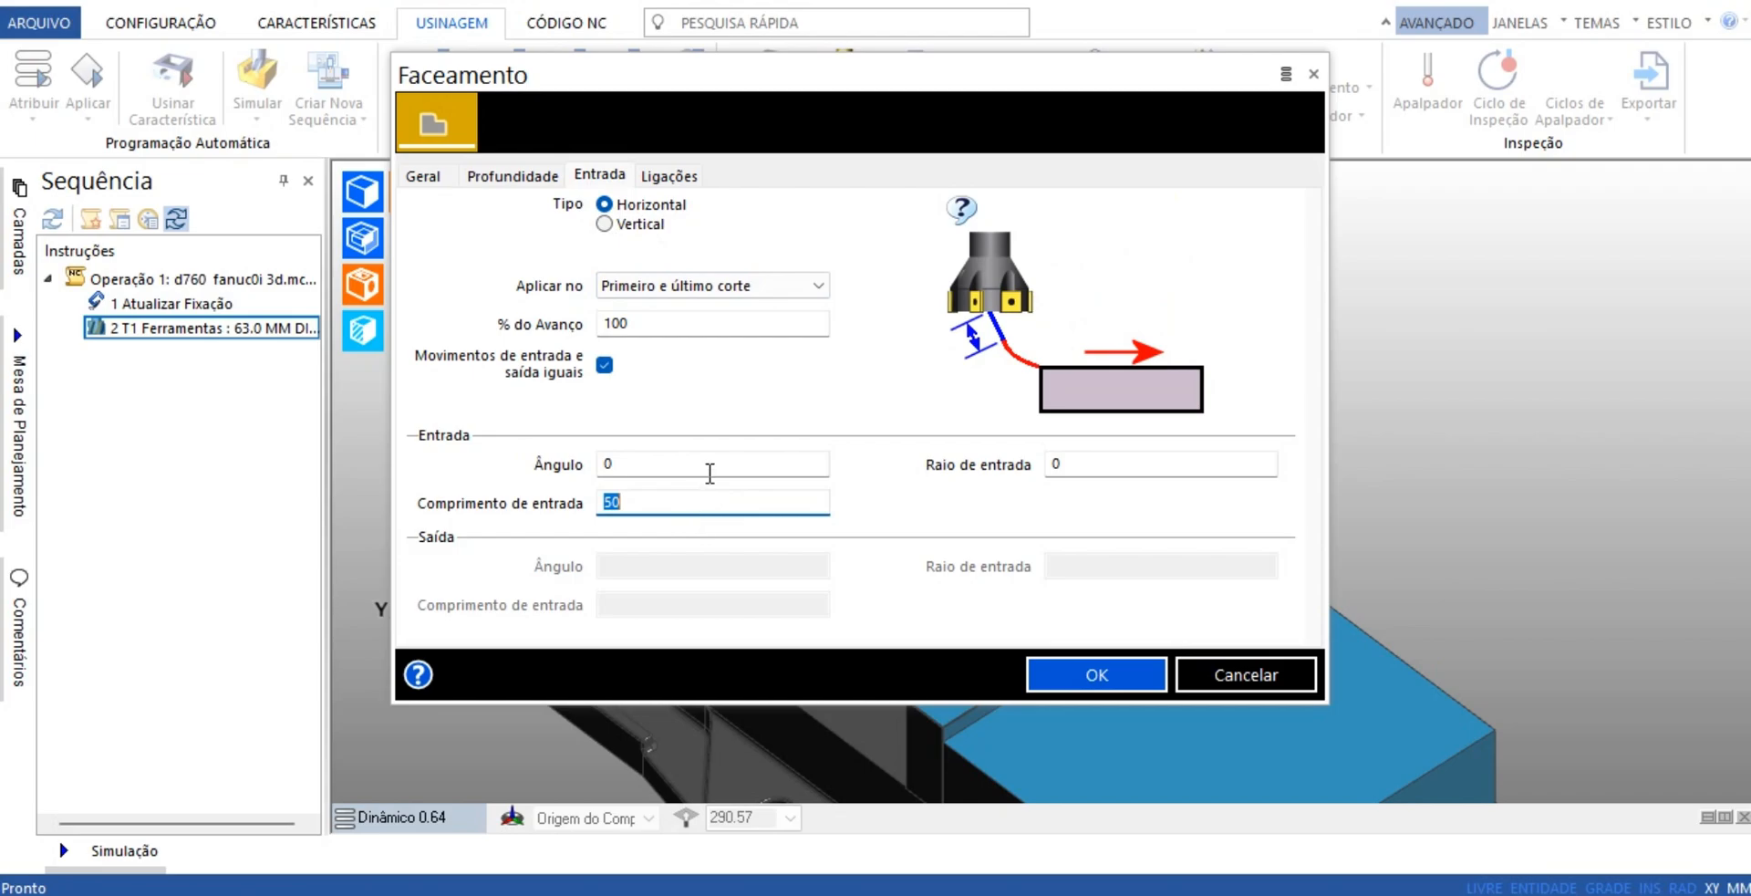
click(673, 177)
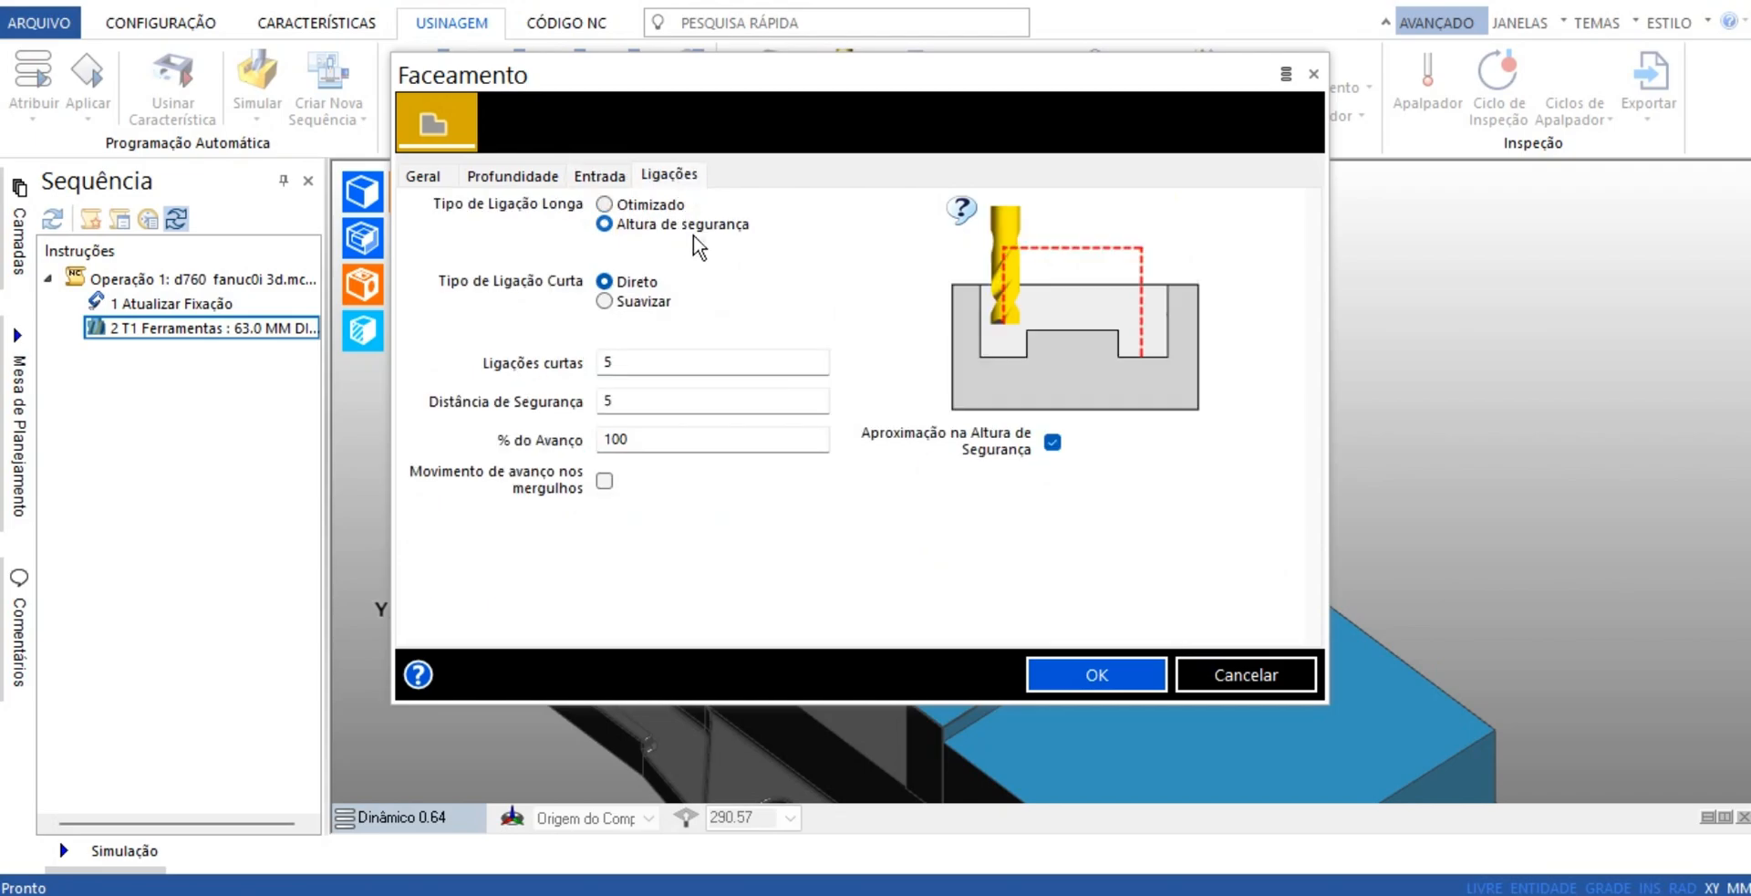
click(1088, 676)
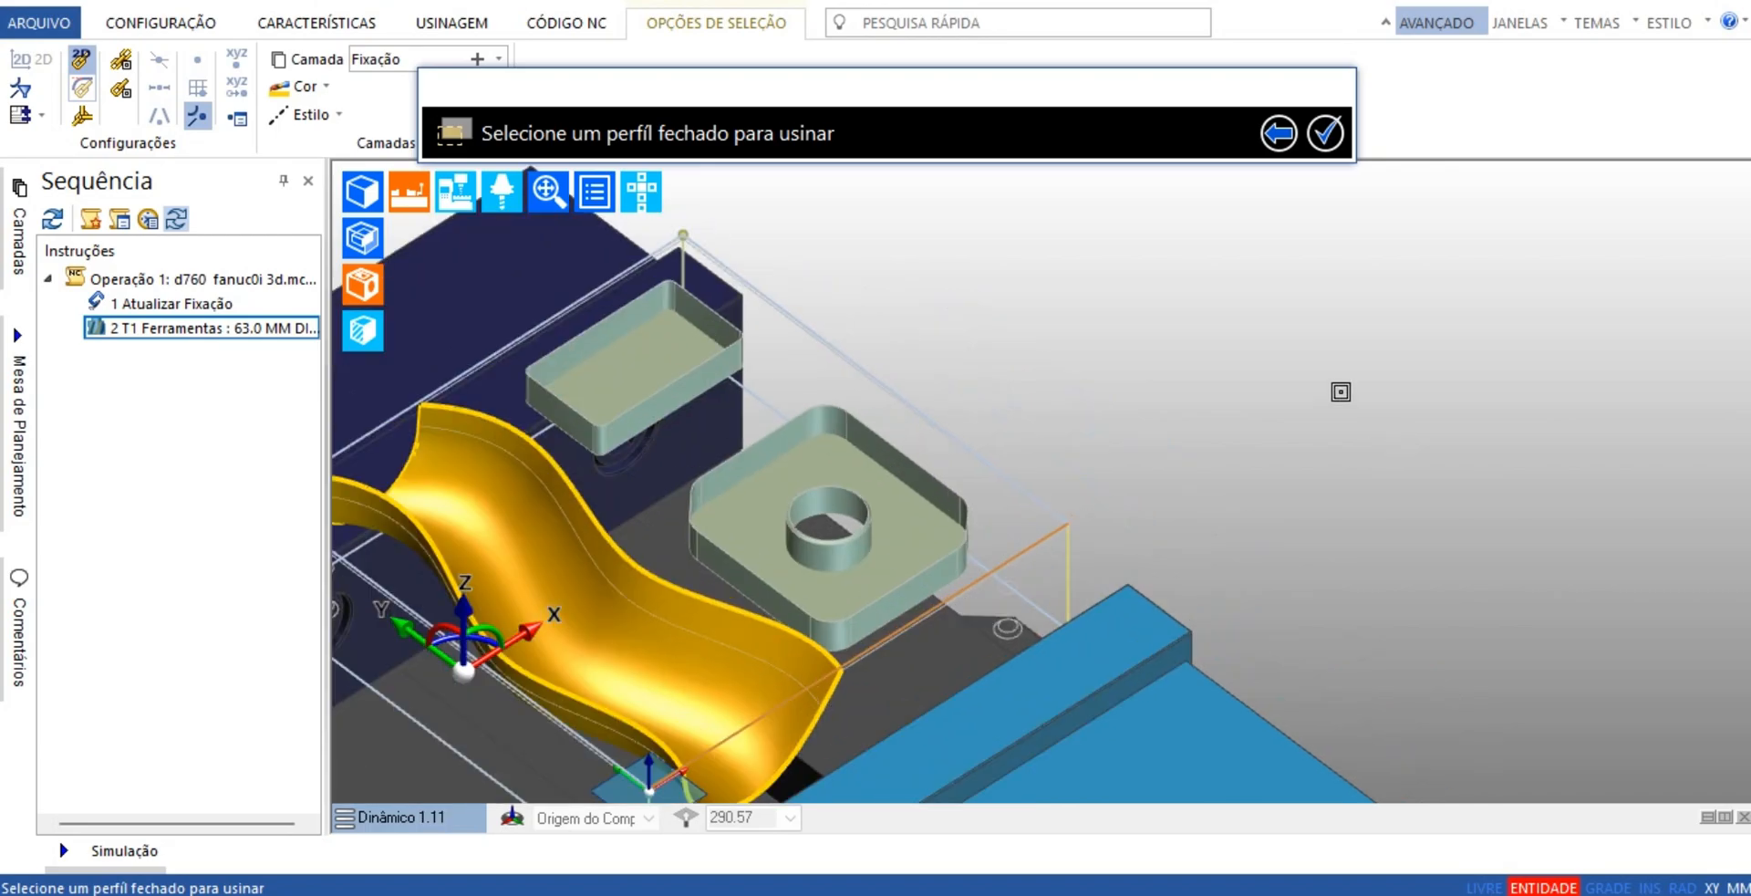
Select the stock's upper rectangular outline as the closed profile to face and generate the toolpath
middle_drag(1340, 391, 1532, 315)
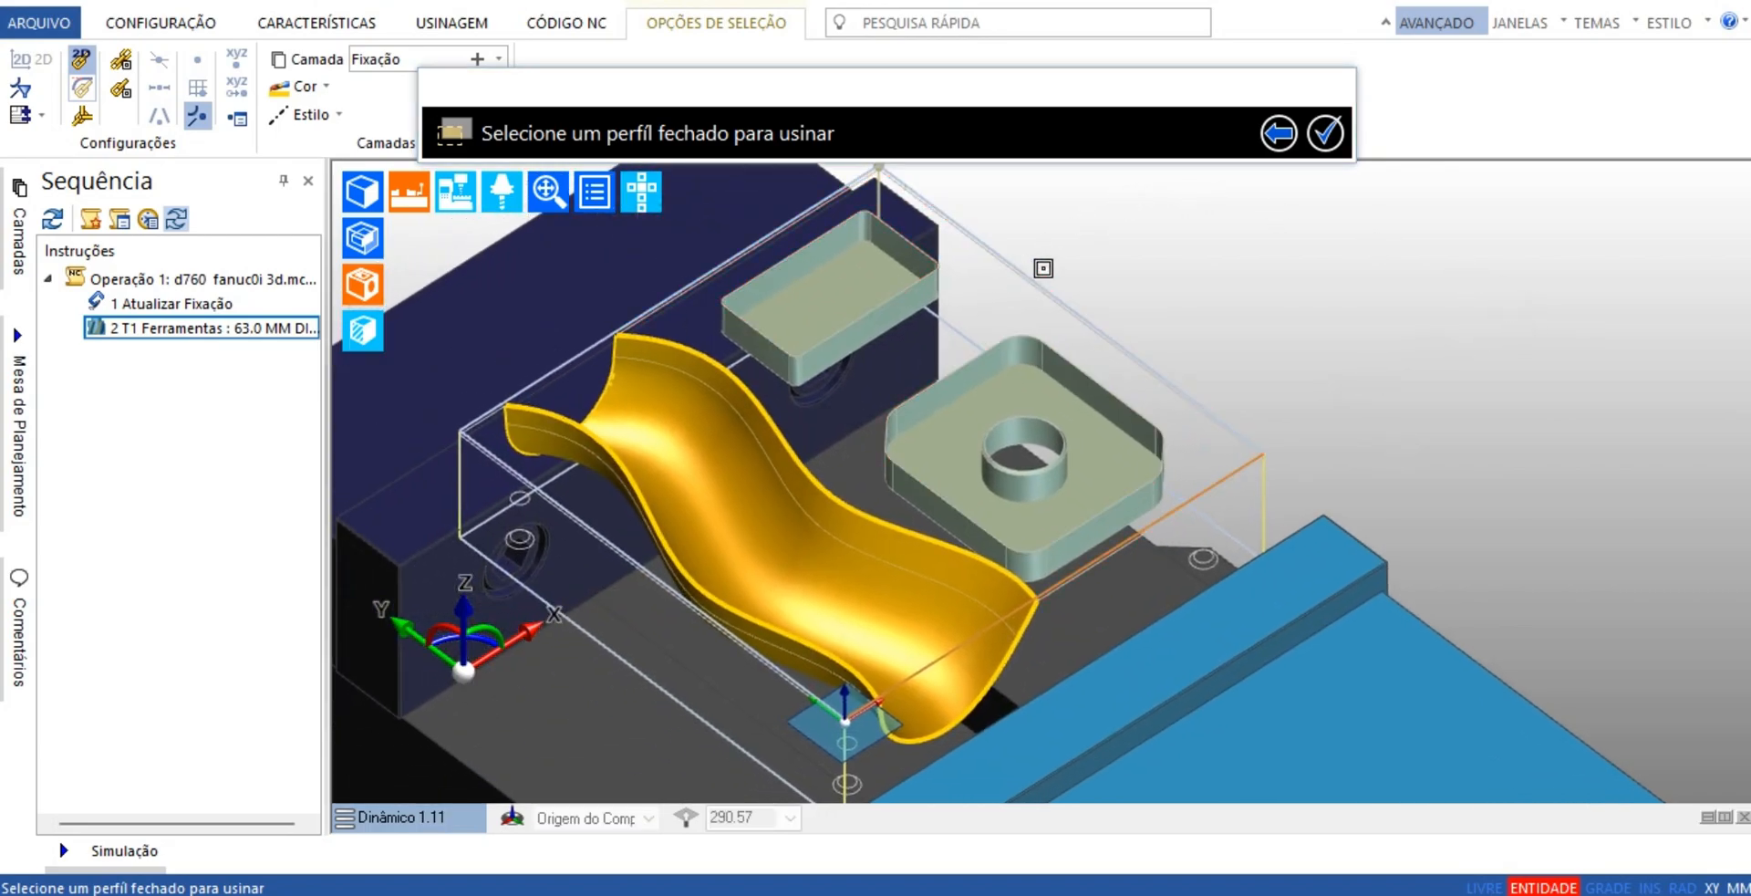
click(1013, 265)
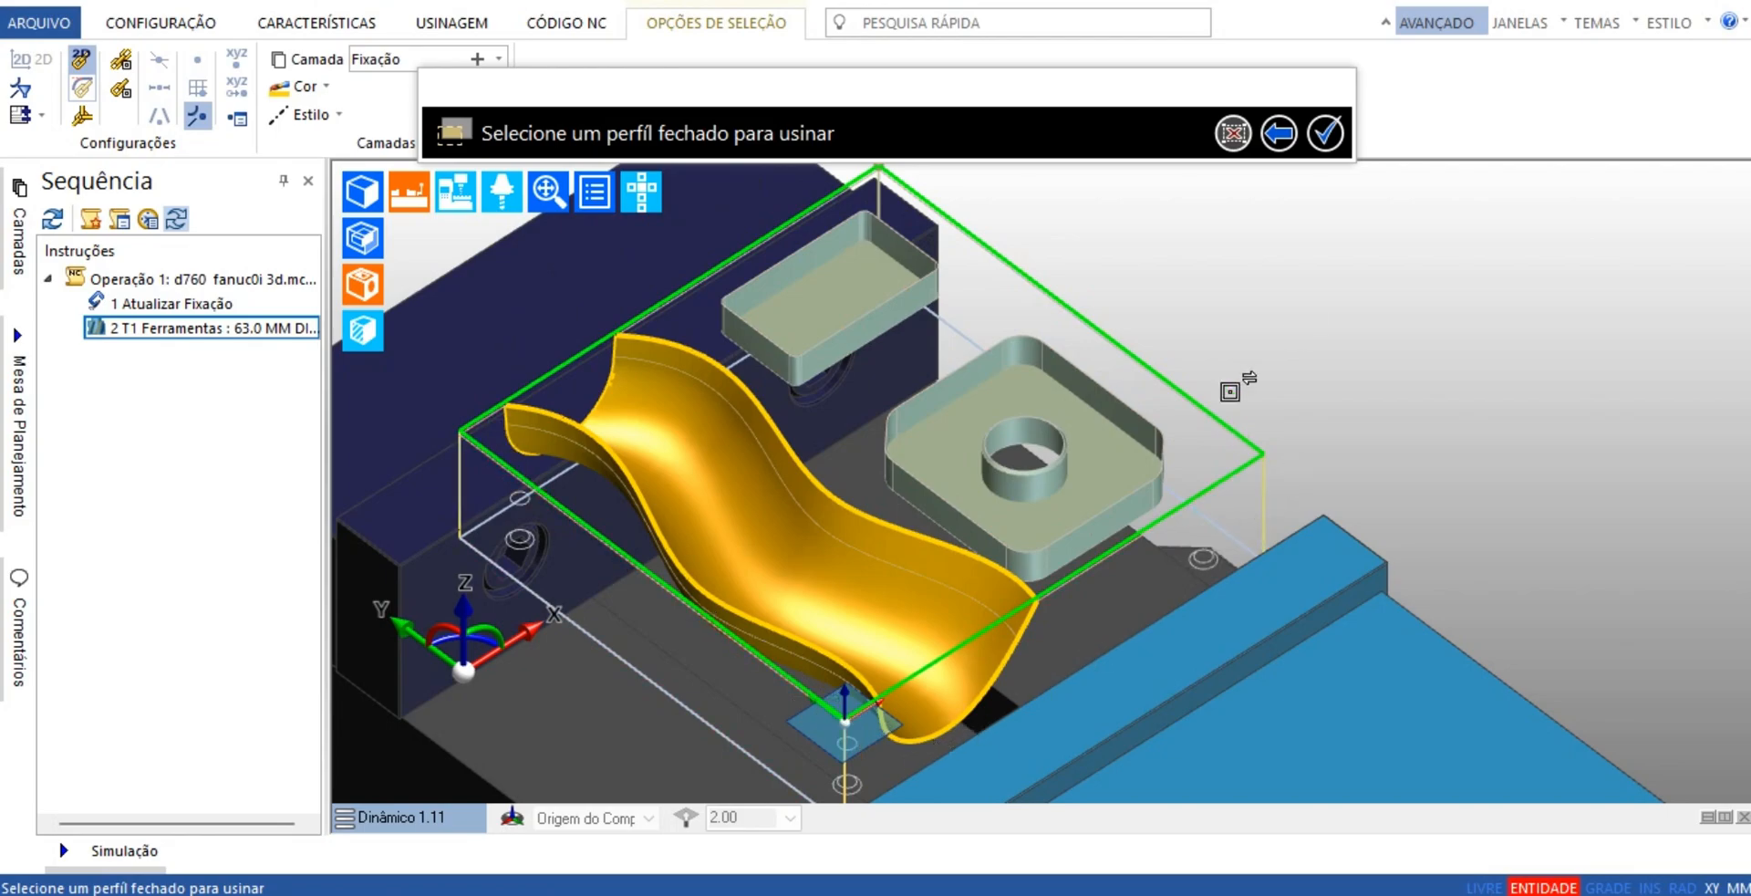
click(1329, 139)
scroll(1317, 271, down, 3)
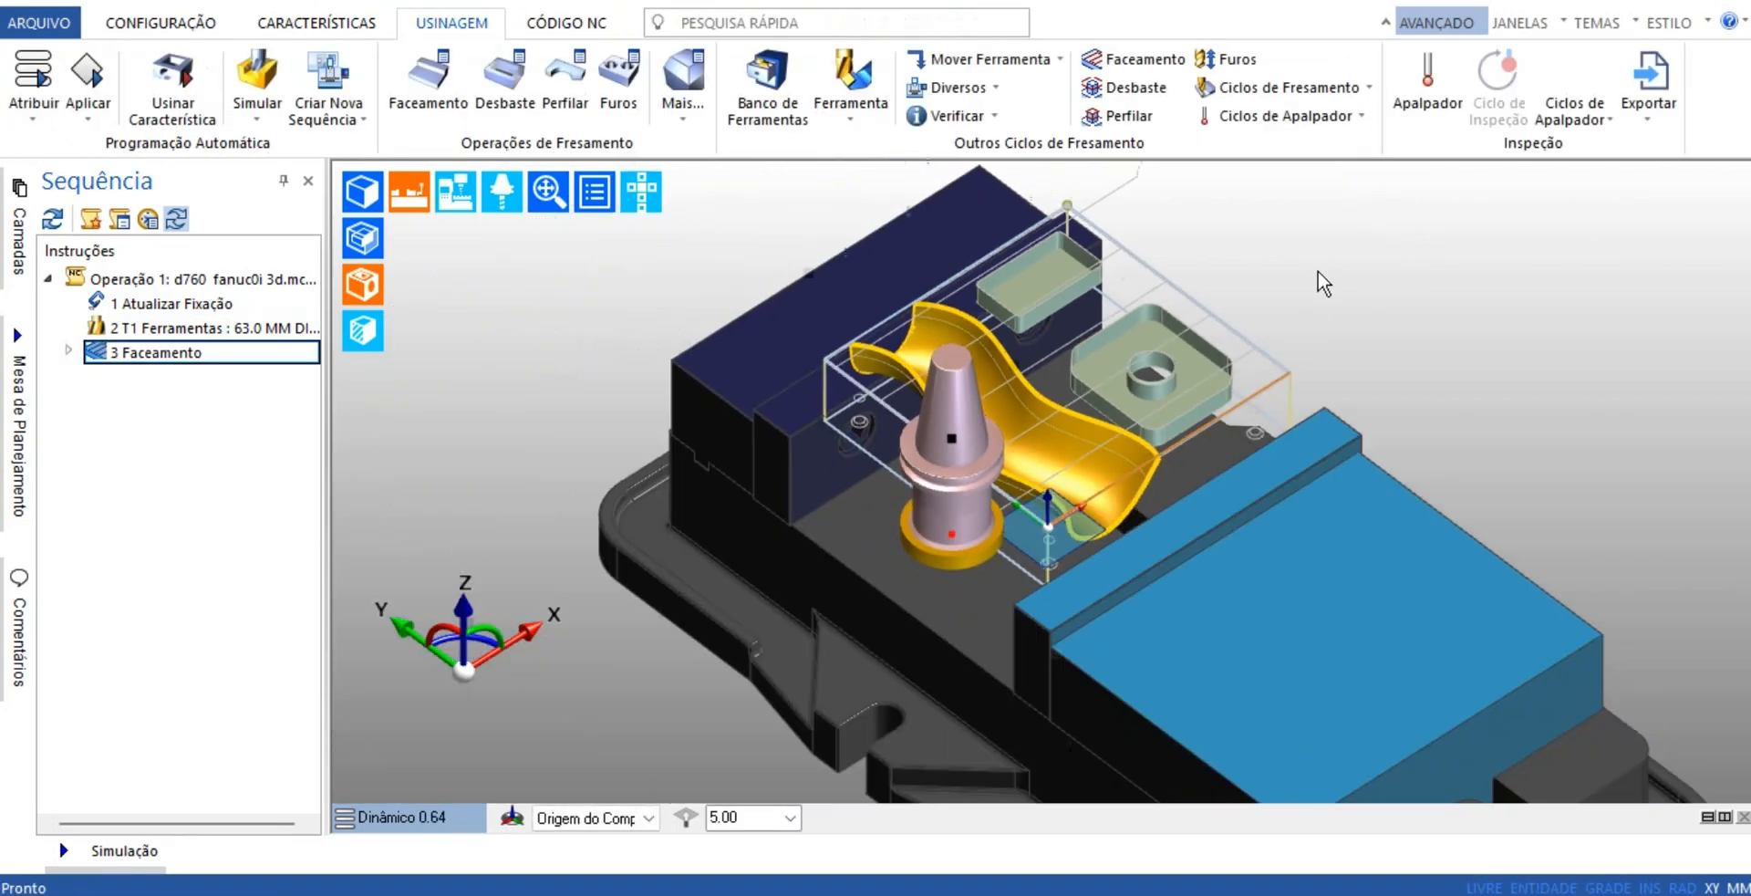
Simulate the Faceamento toolpath in the sequence, speeding up playback until the tool reaches the end
middle_drag(1253, 496, 959, 569)
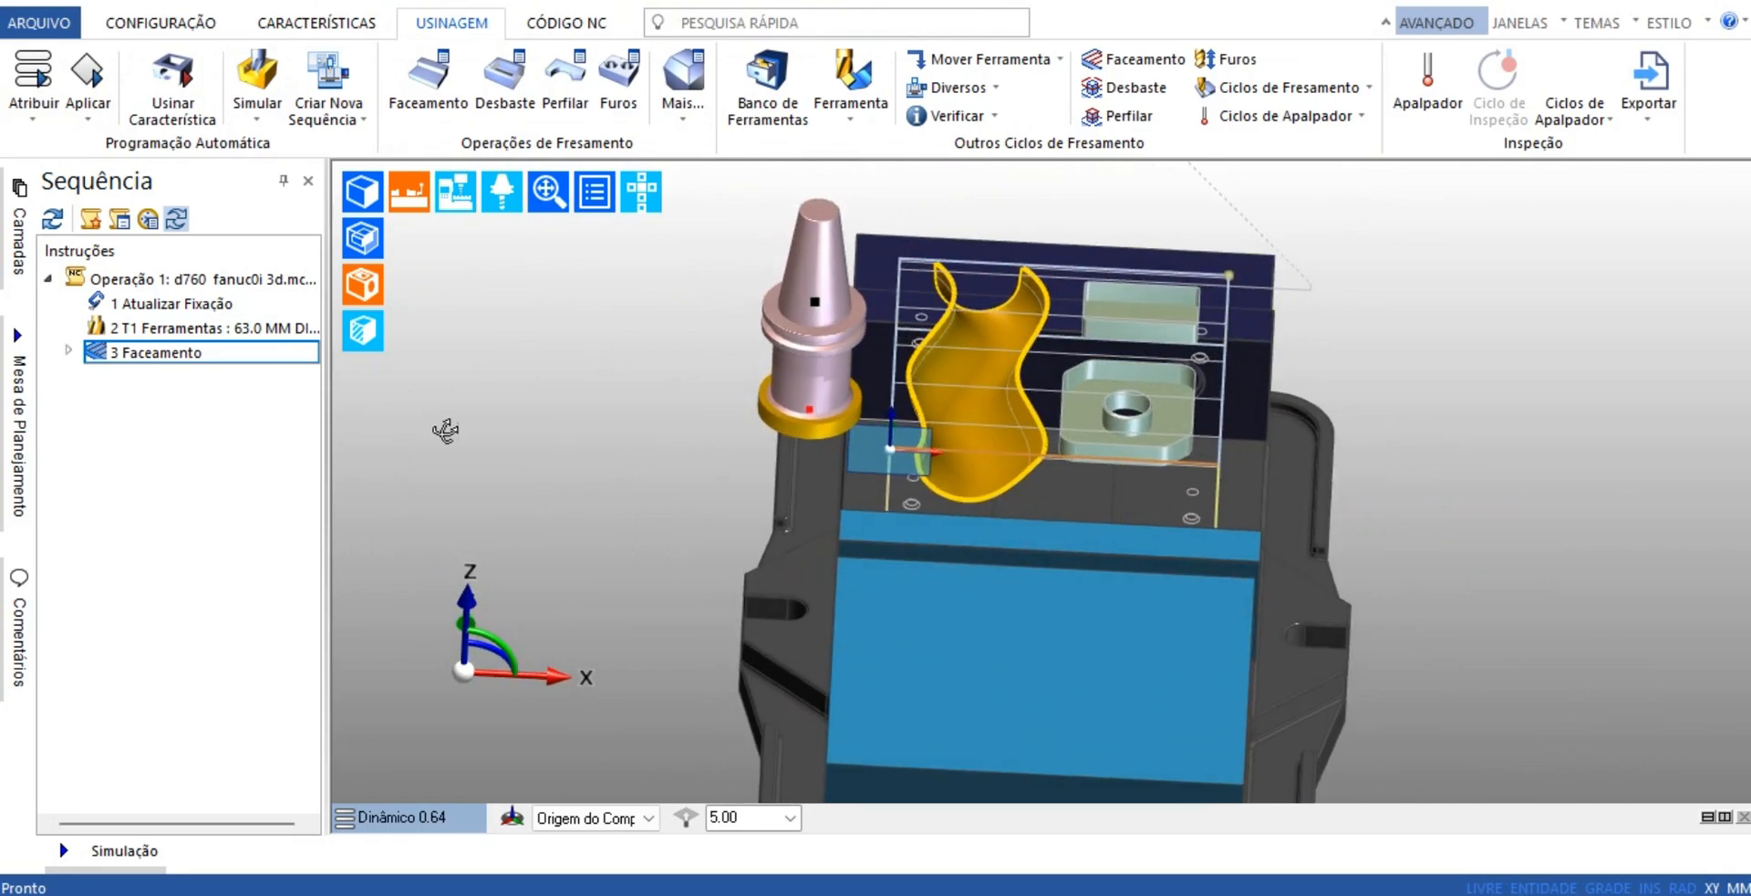
right_click(126, 356)
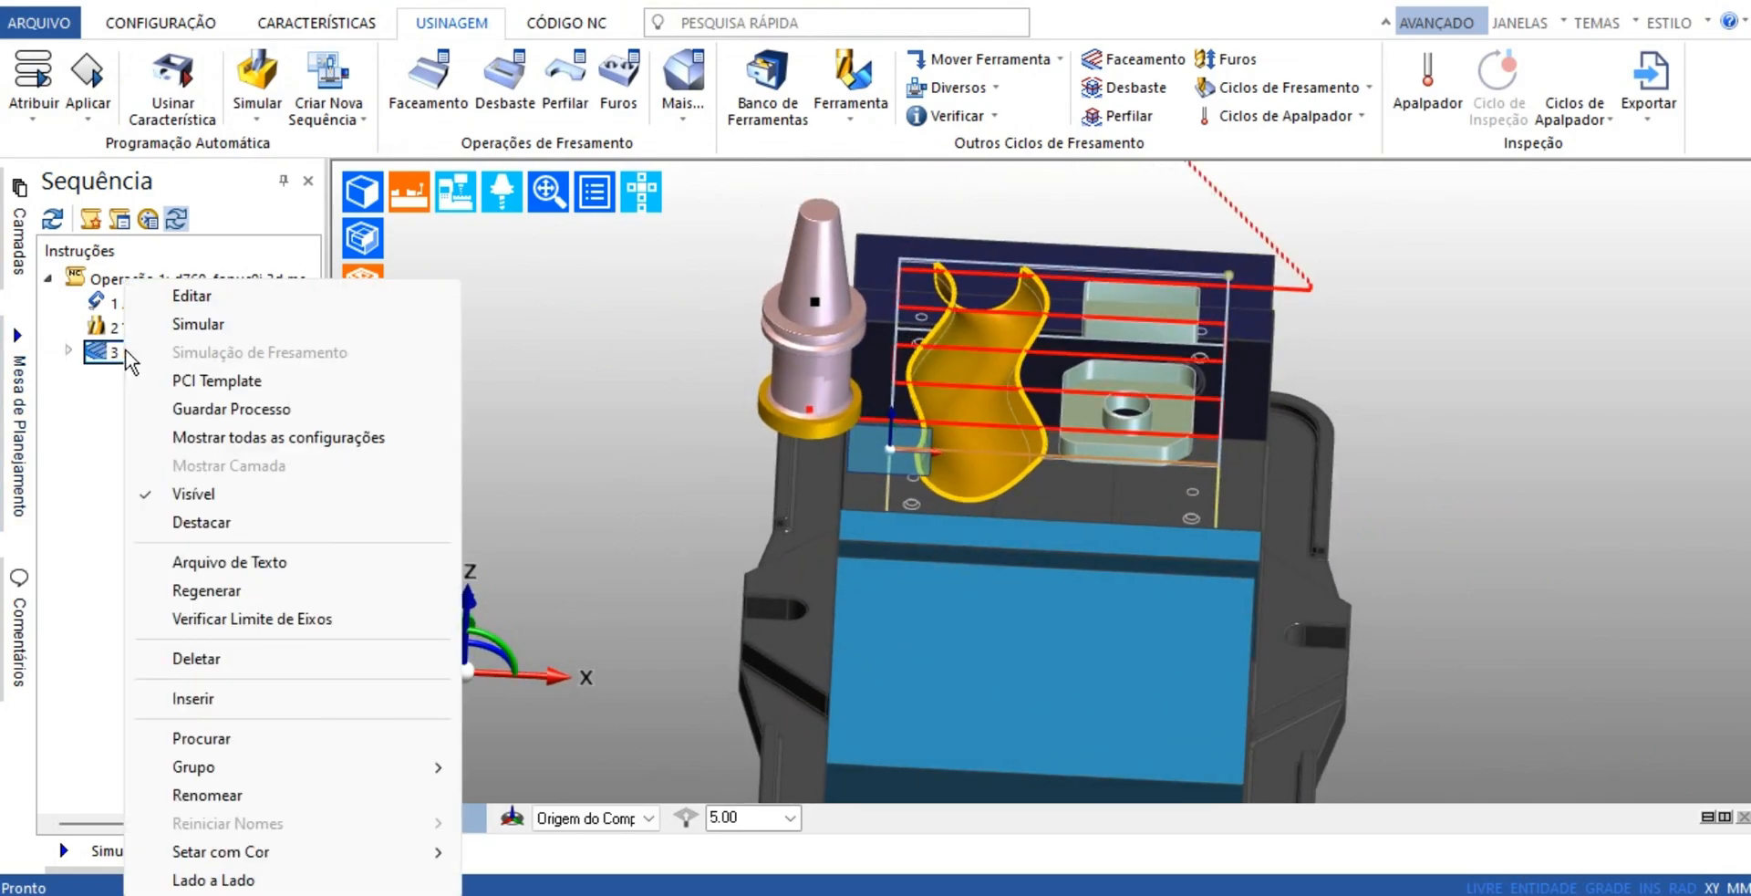
click(201, 325)
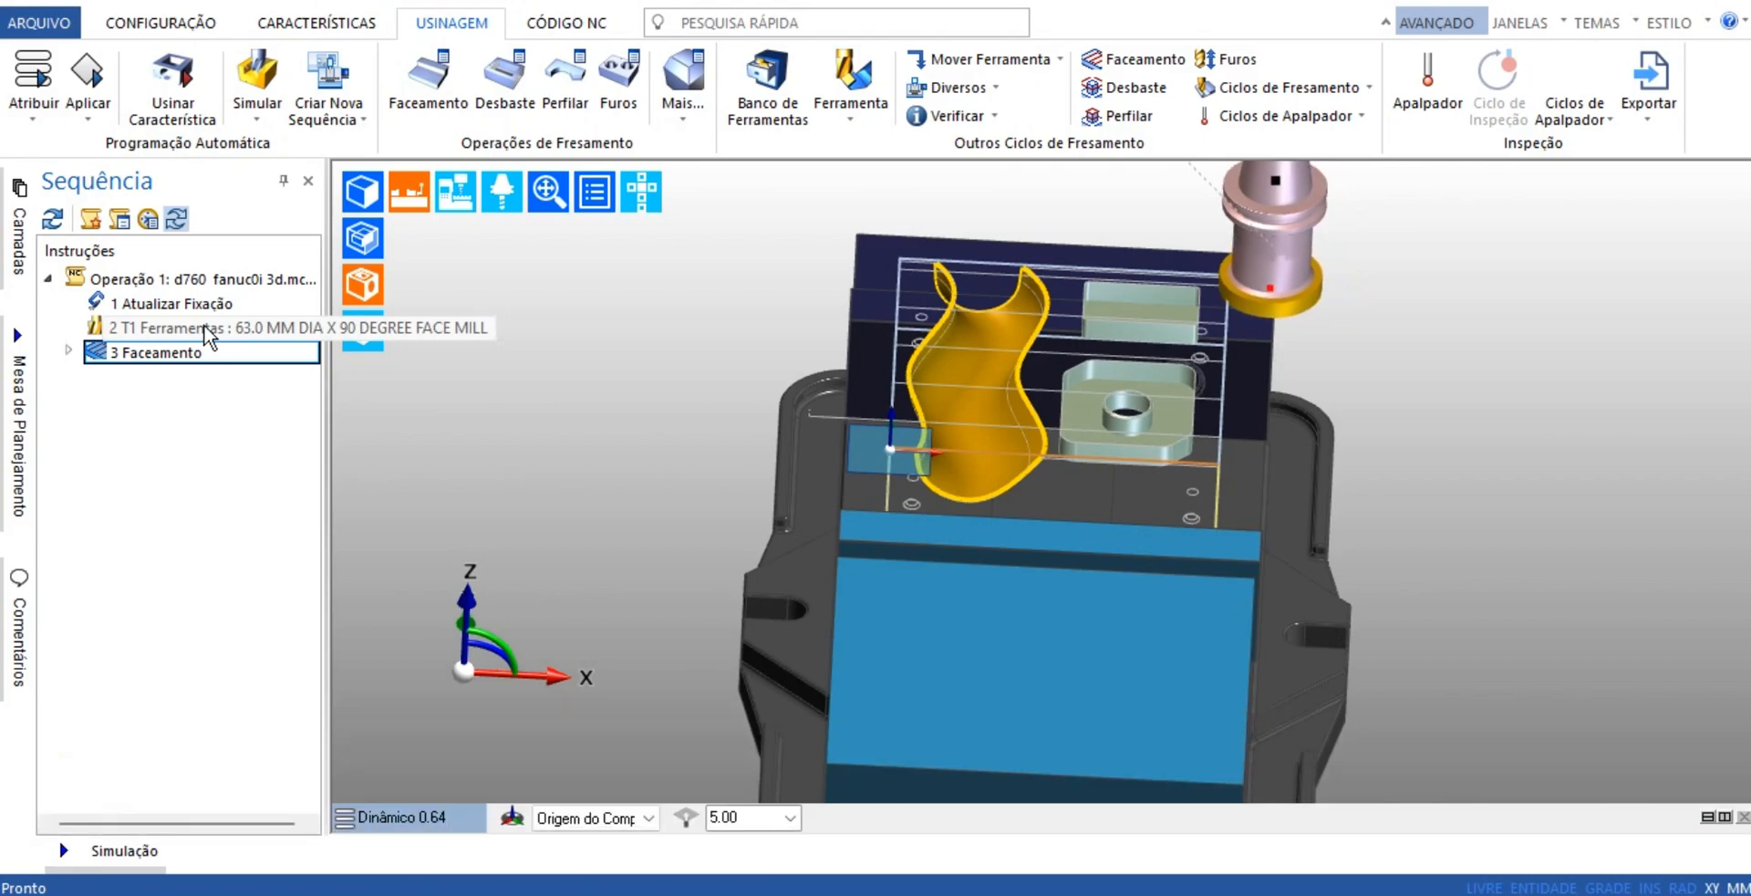
mouse_move(141, 857)
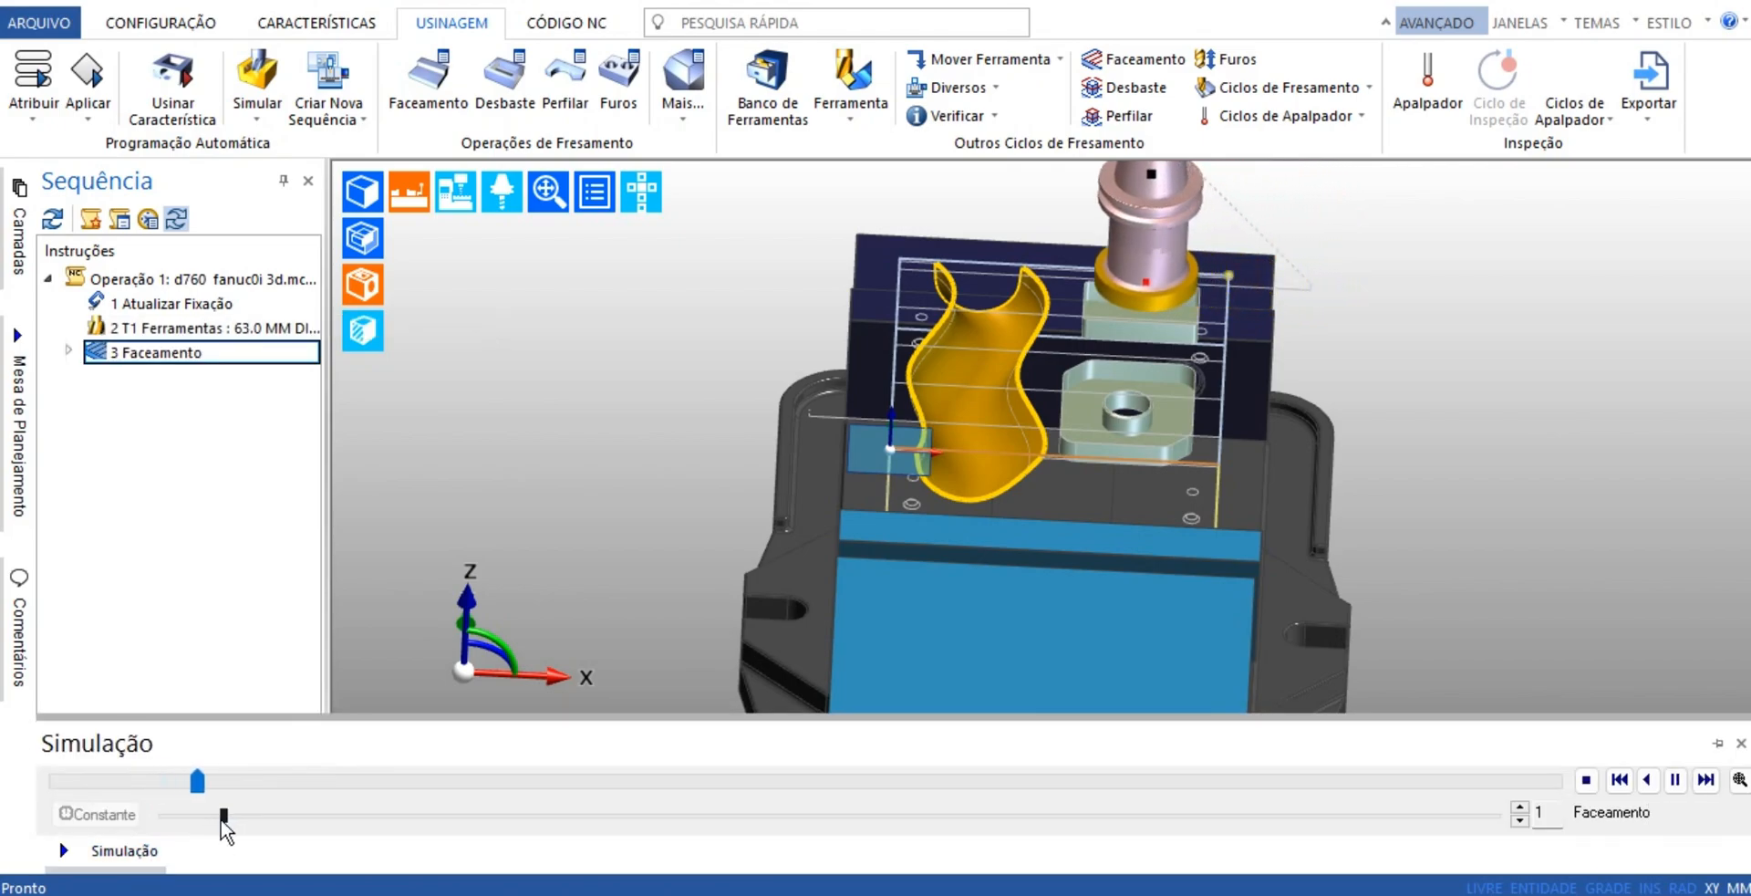
drag(233, 815, 389, 816)
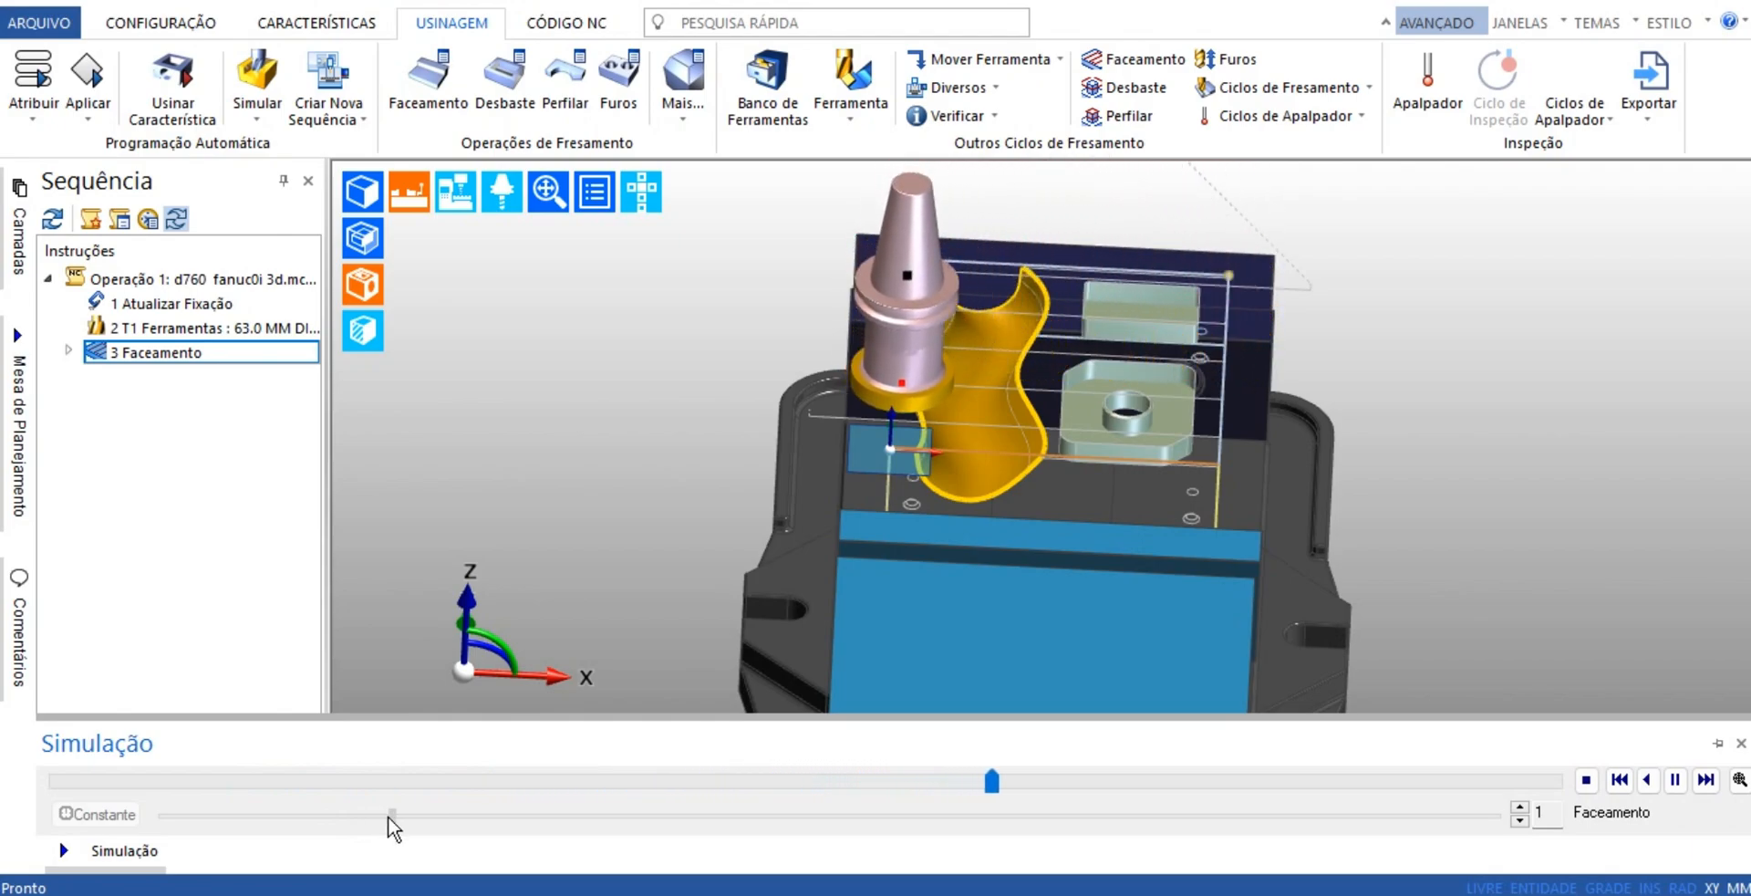
drag(387, 817, 438, 821)
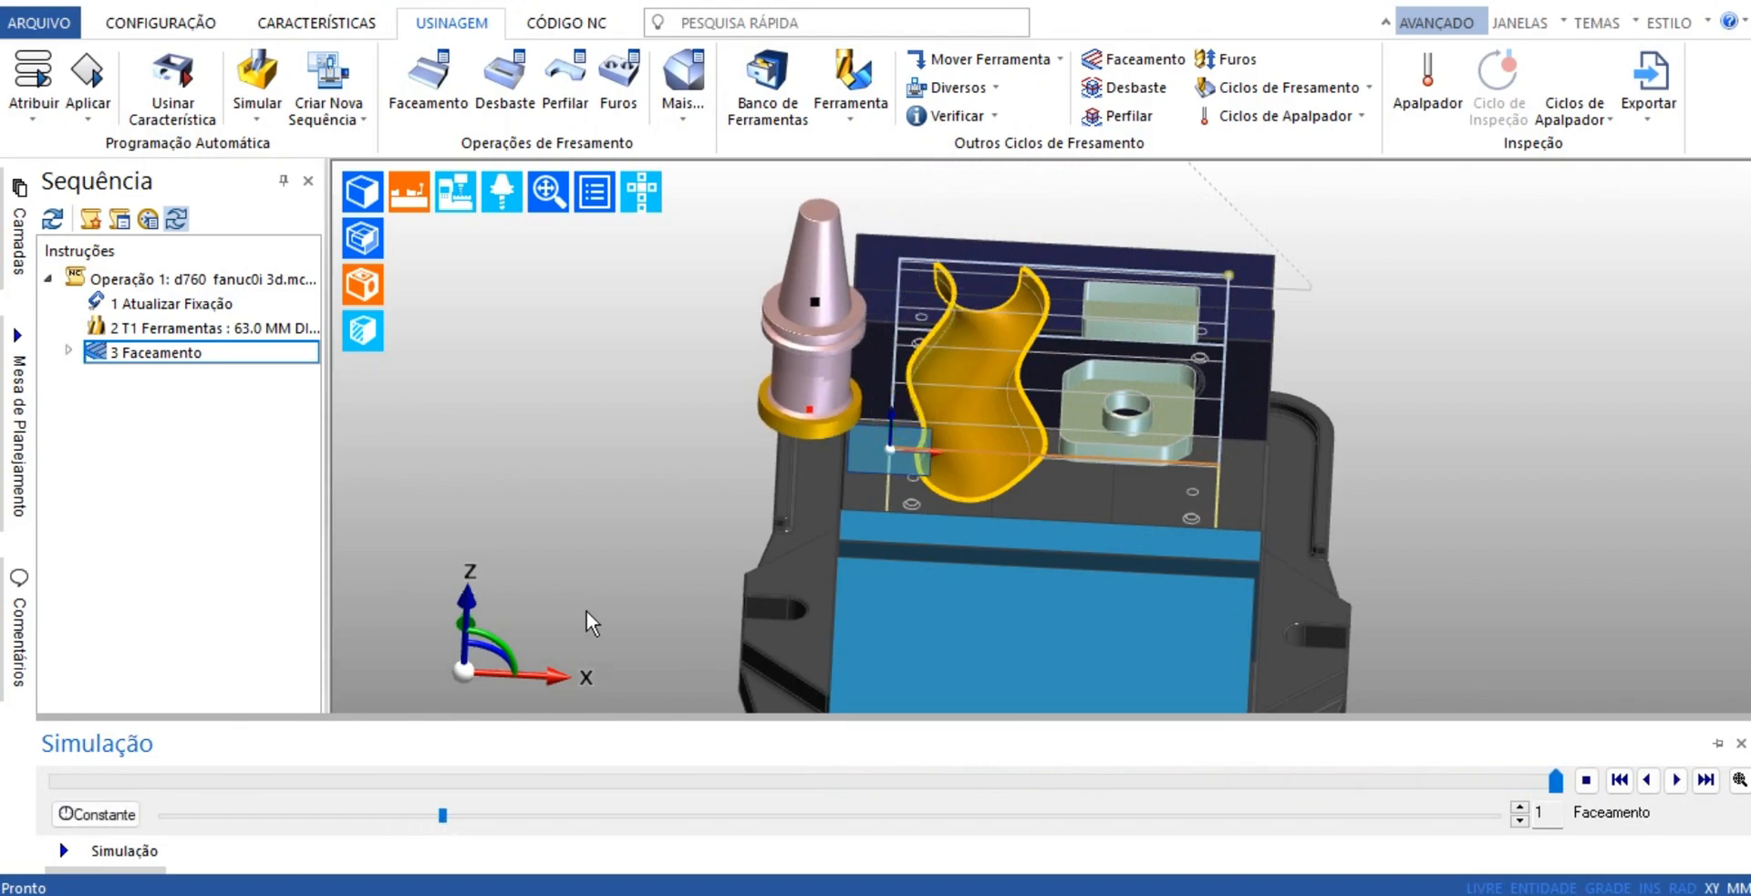
Run the full machine simulation of the facing on the Romi Discovery 760, inspect the faced part closely, and return to programming
click(256, 73)
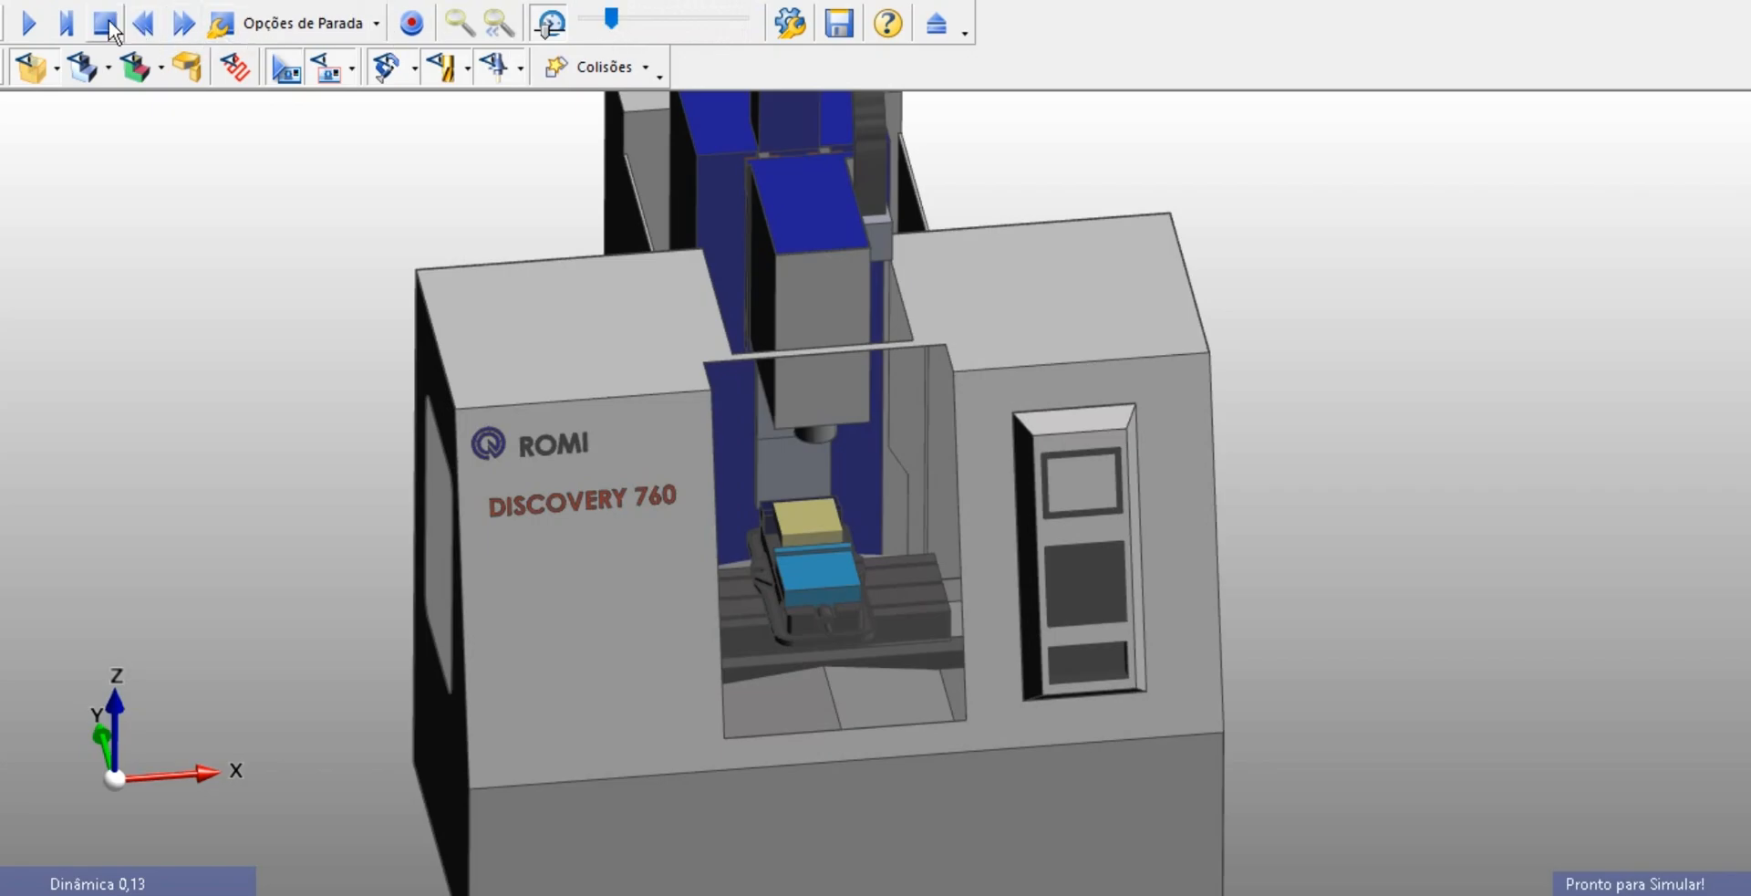
click(28, 23)
scroll(772, 612, up, 2)
scroll(768, 598, up, 3)
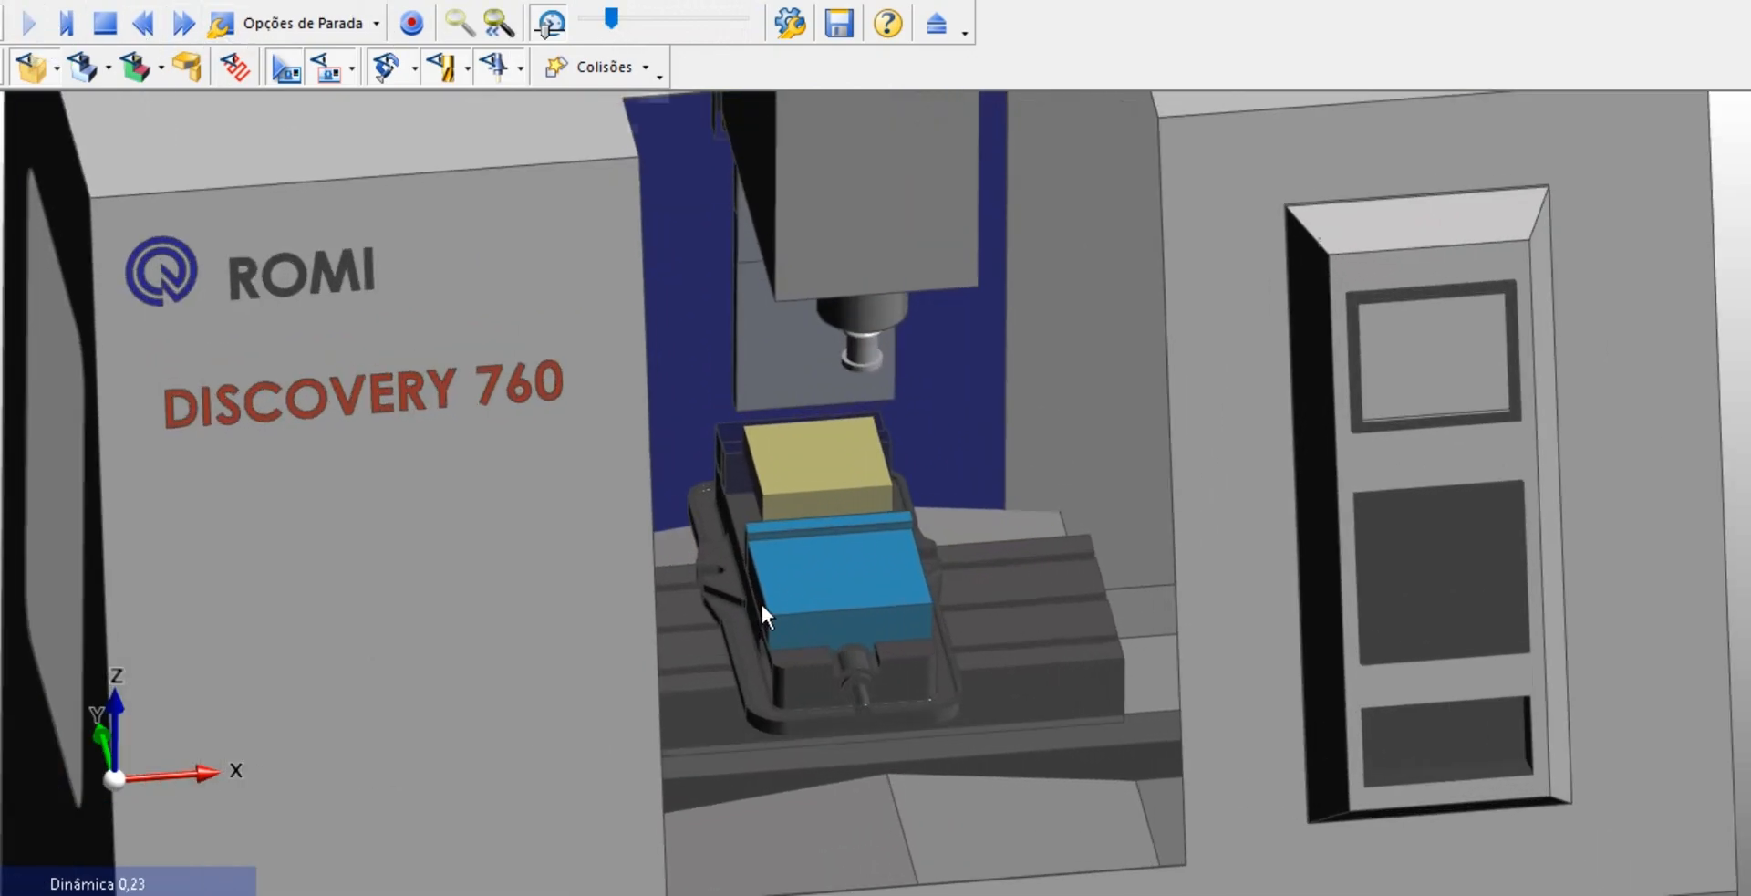
middle_drag(715, 565, 667, 555)
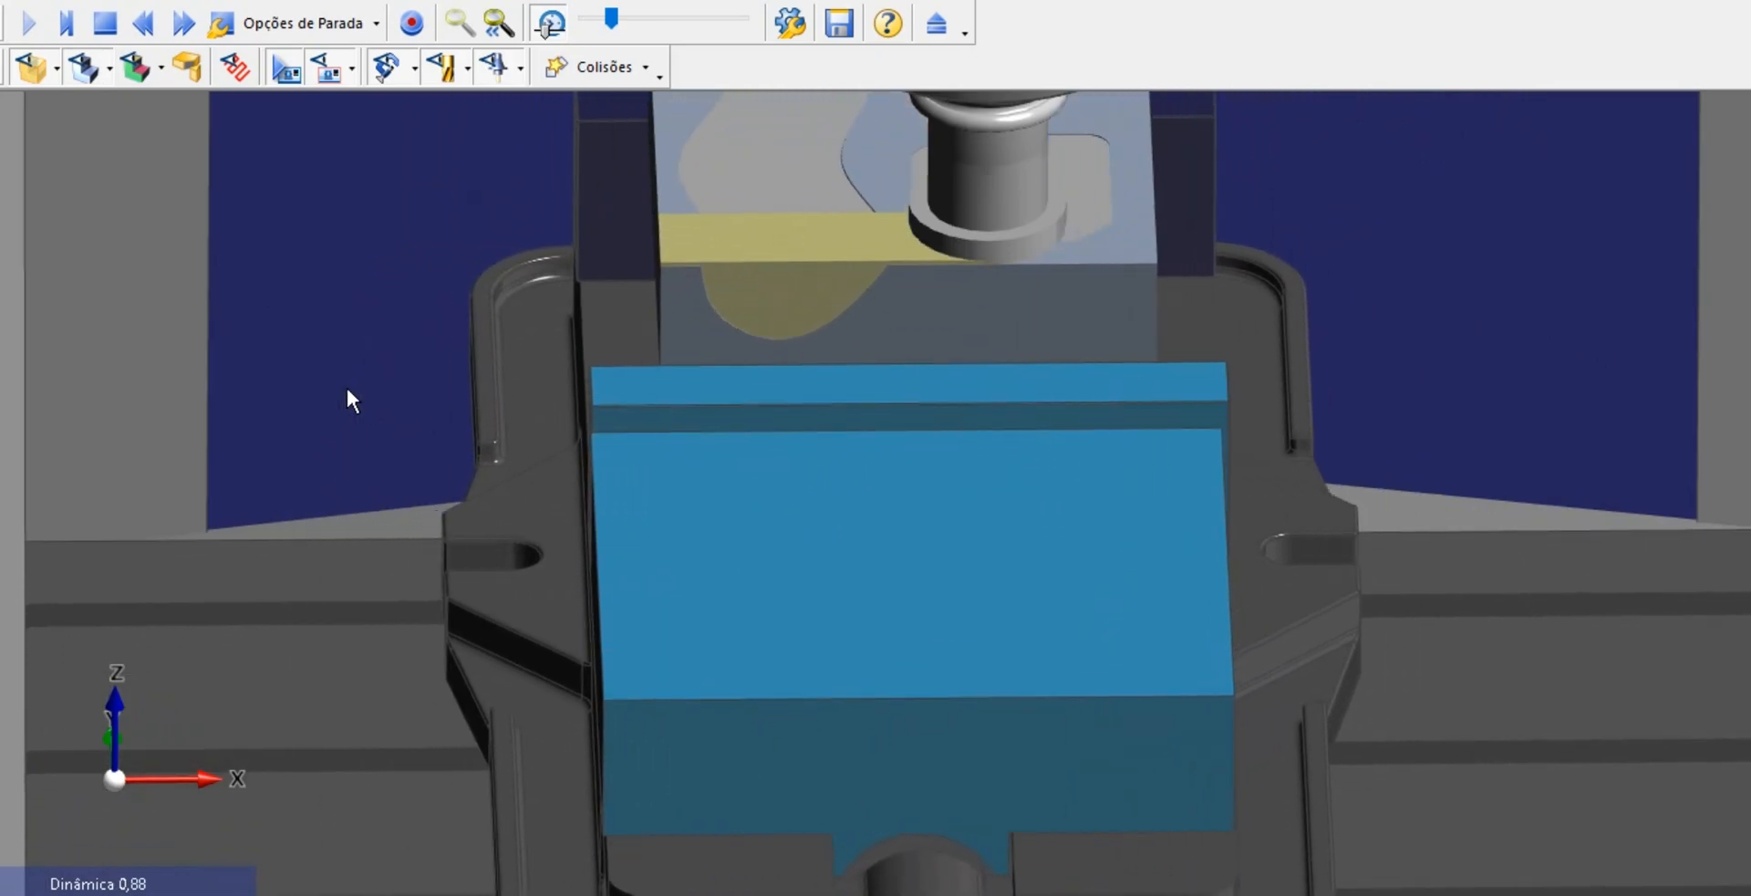
scroll(347, 392, down, 3)
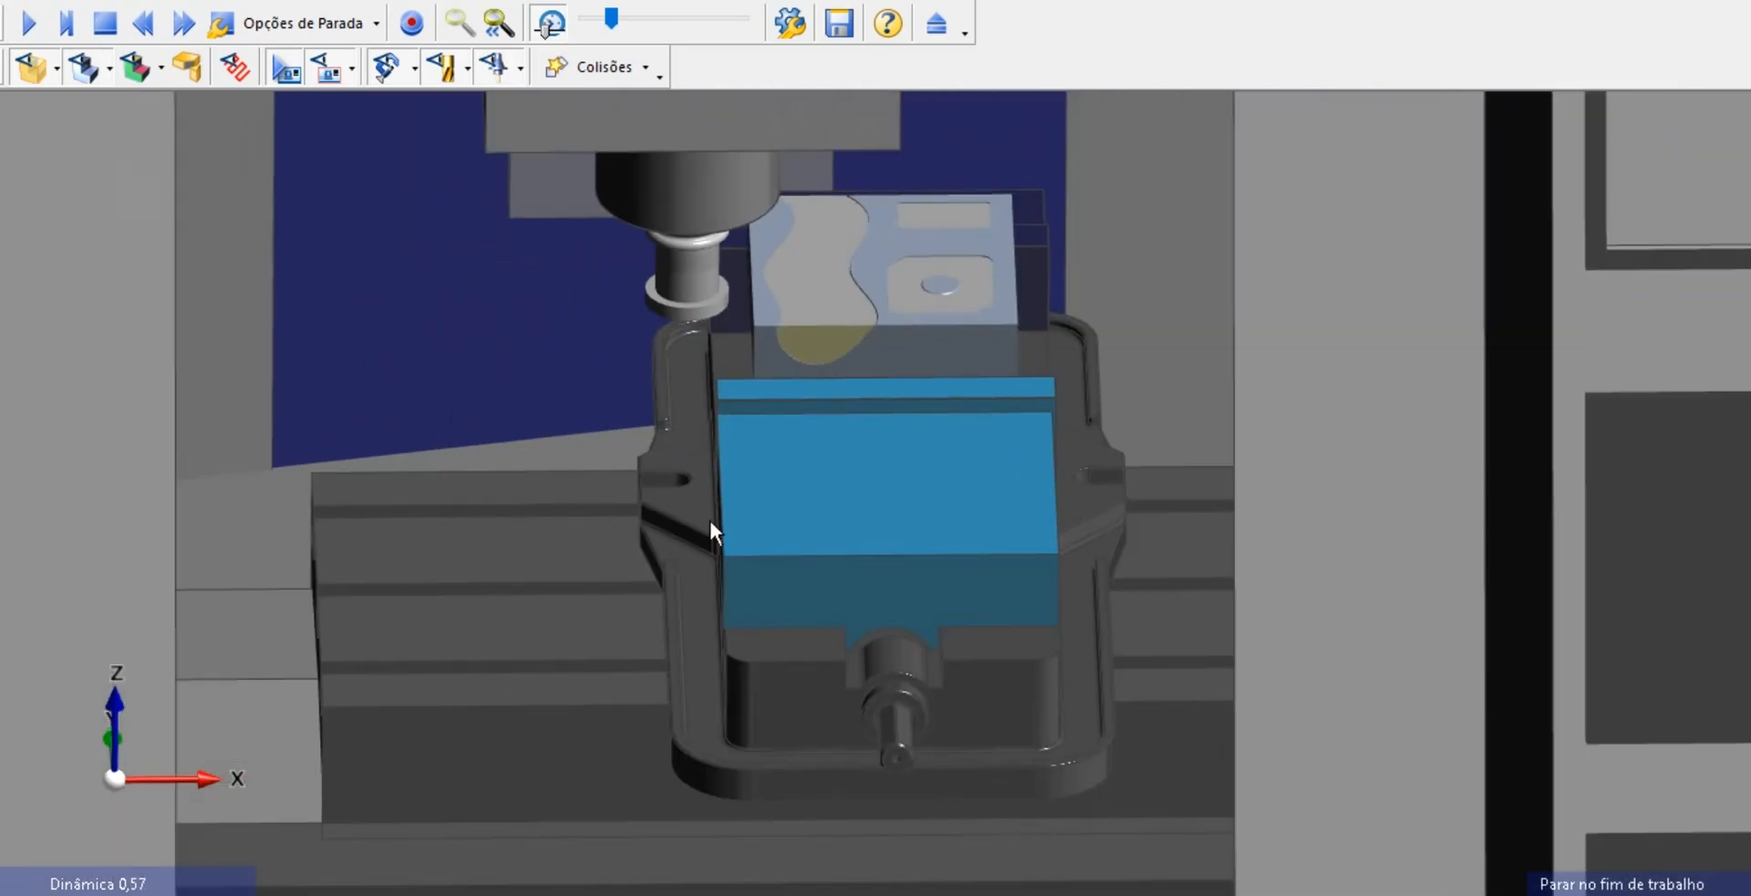
middle_drag(1020, 408, 967, 367)
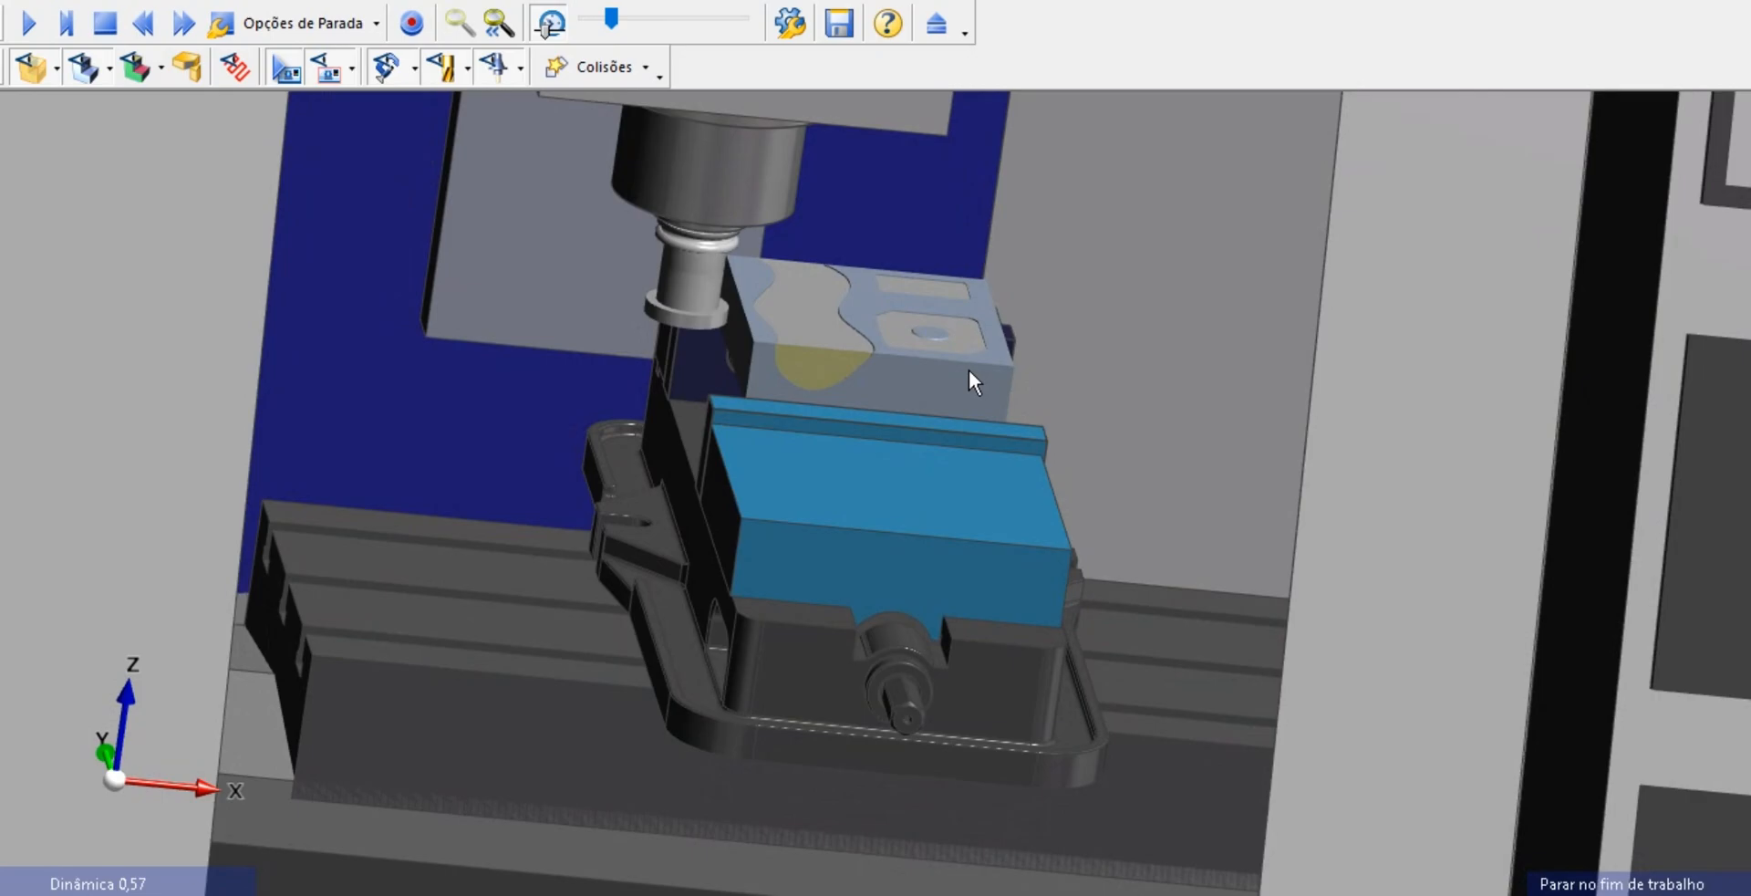
scroll(816, 365, up, 3)
scroll(816, 365, up, 3)
click(937, 27)
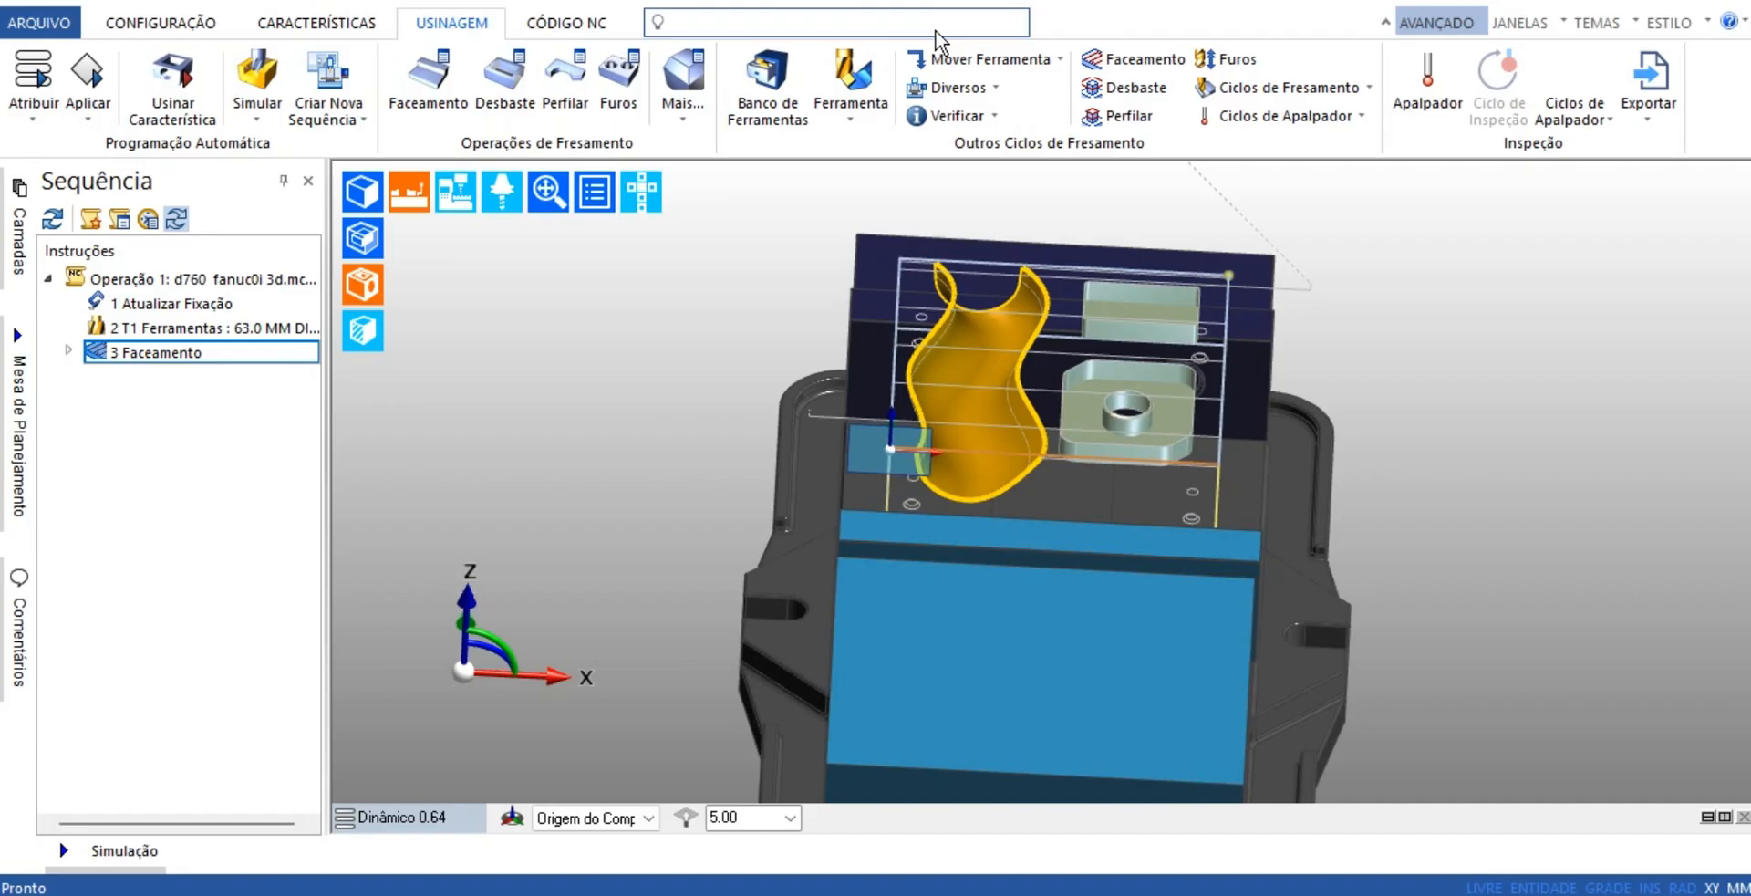
Add a move to the start/end point after the facing operation, with the first axis left at none
scroll(1000, 438, down, 5)
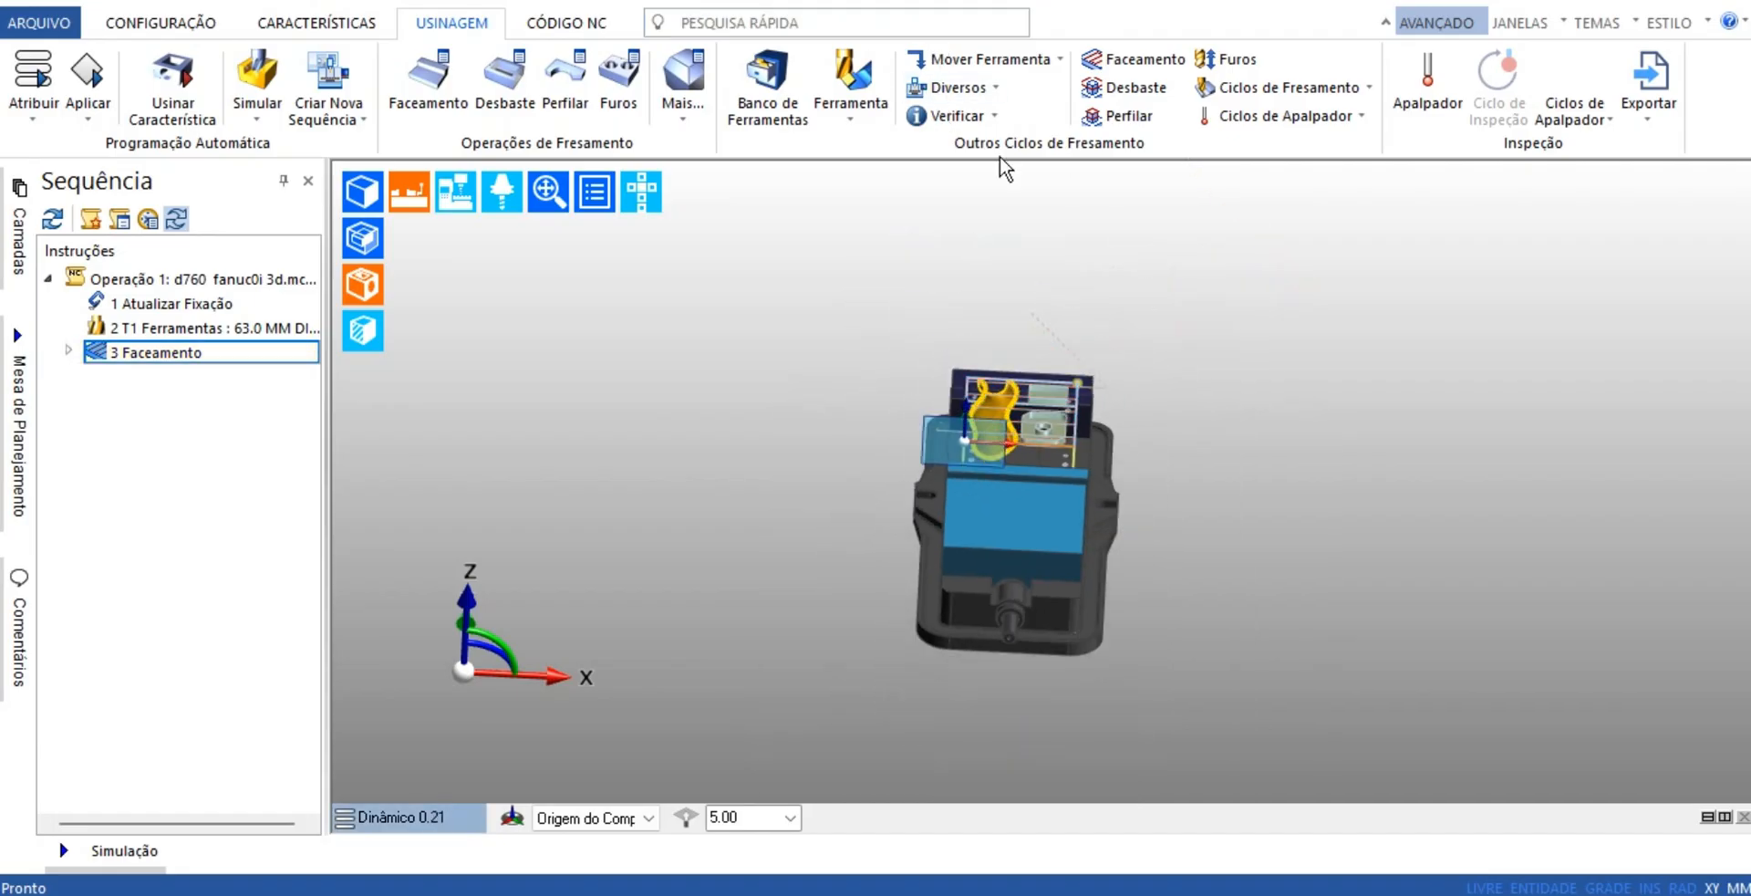
click(1035, 63)
click(967, 241)
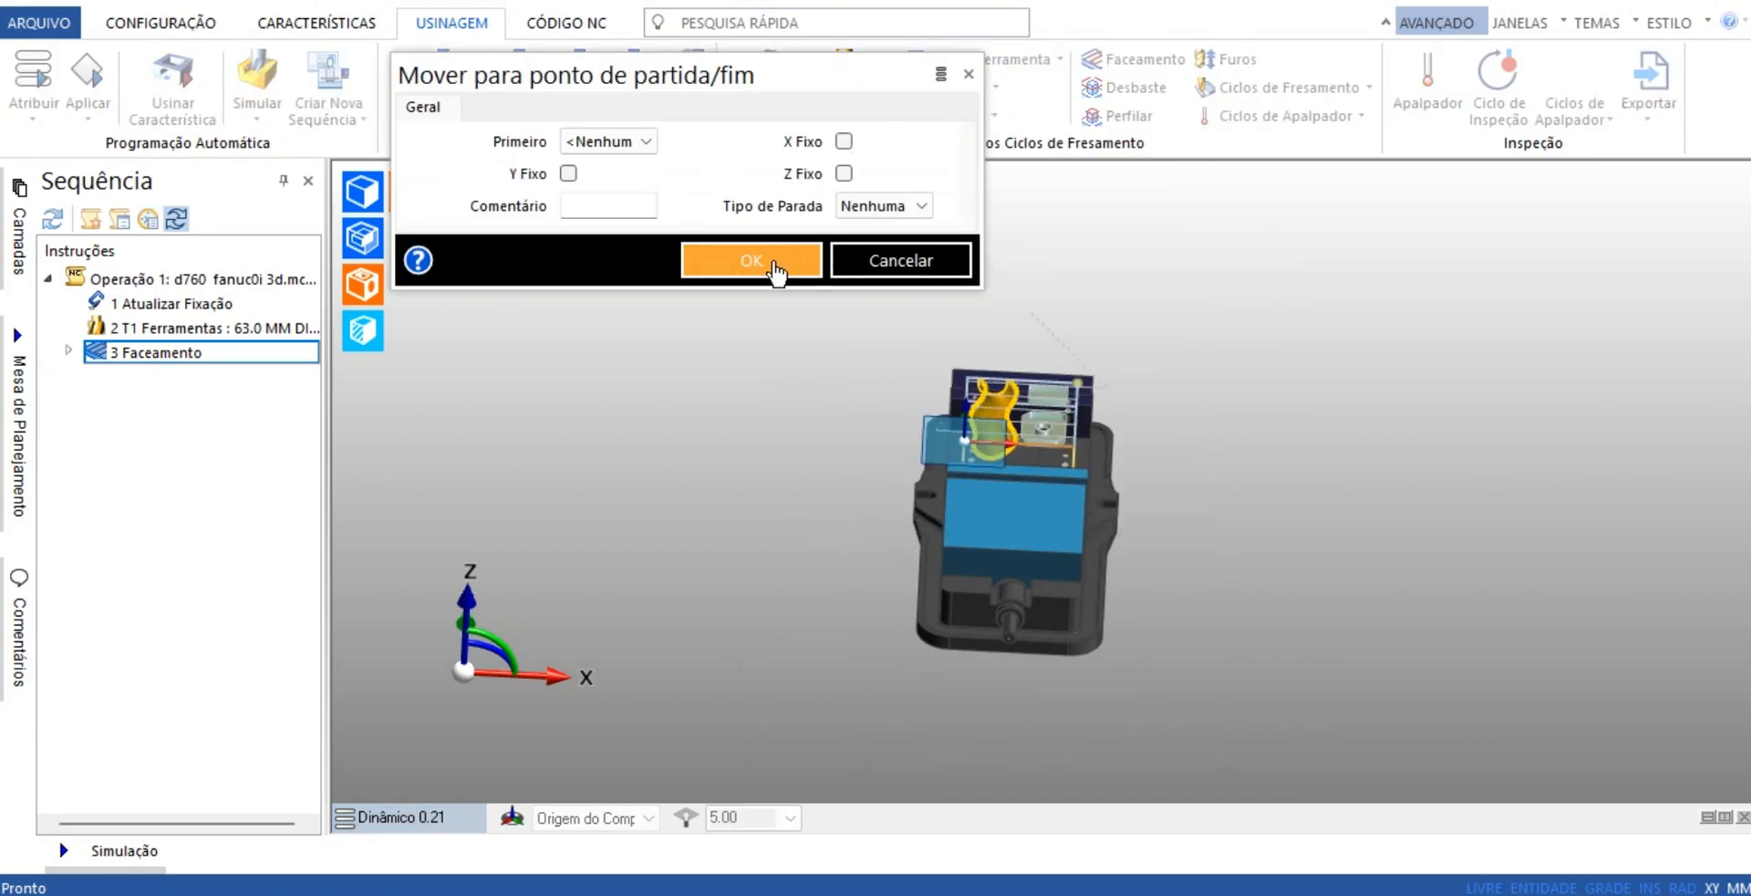
click(769, 264)
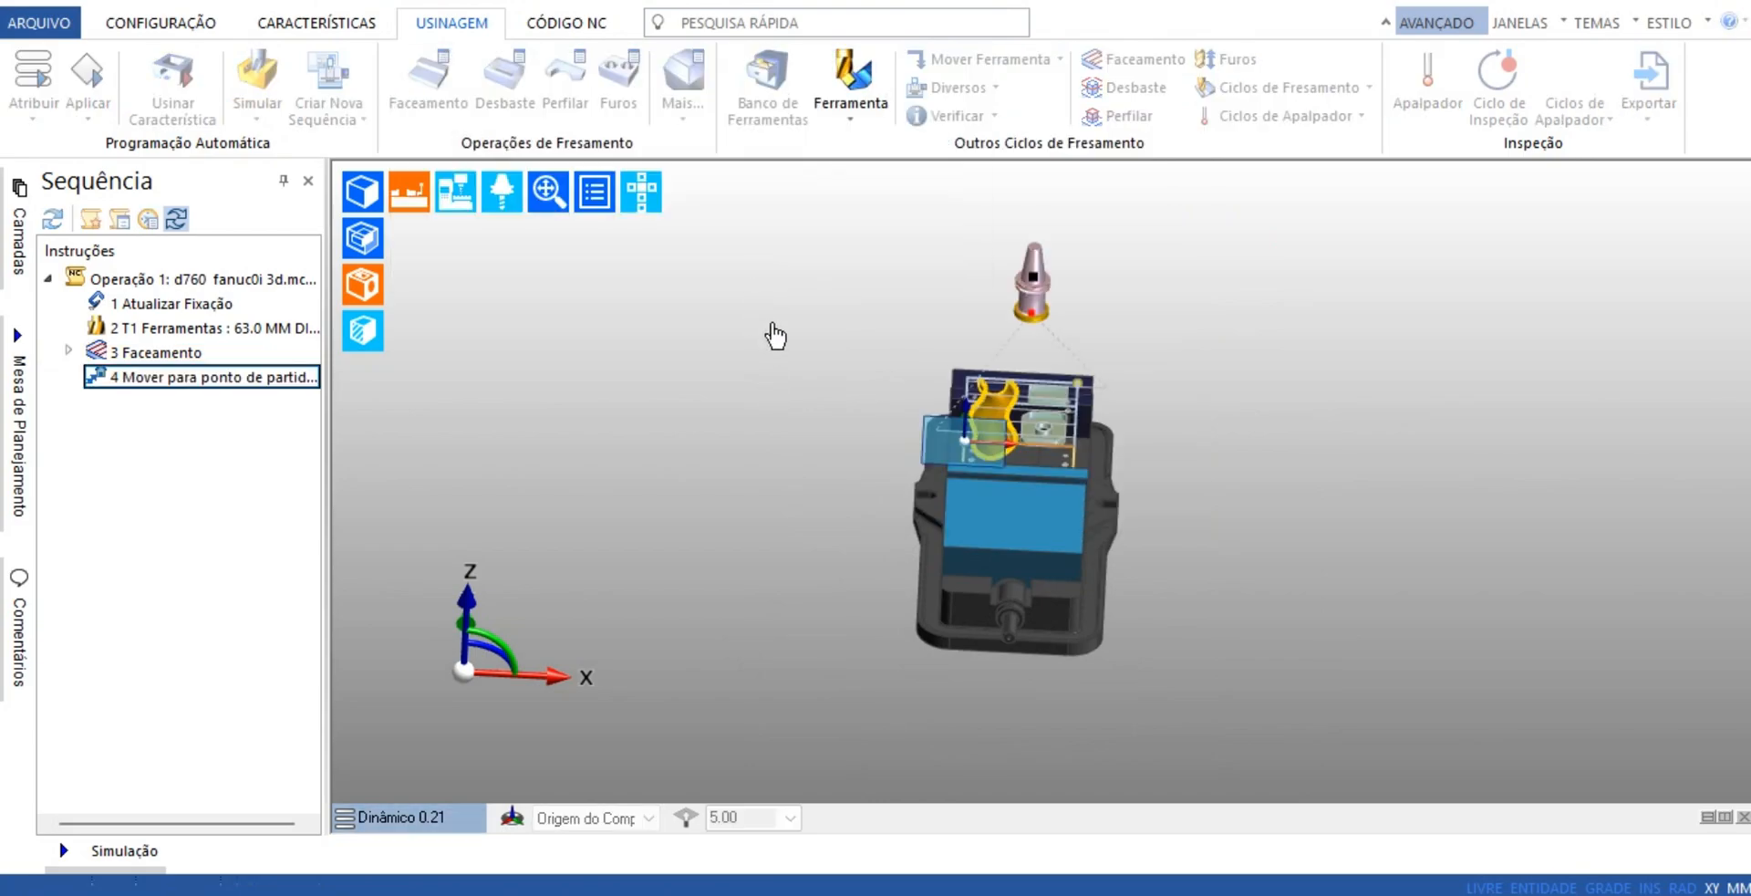
Examine the retracted face mill above the vise, and inspect the channel and pocket features in the front view
scroll(931, 385, down, 3)
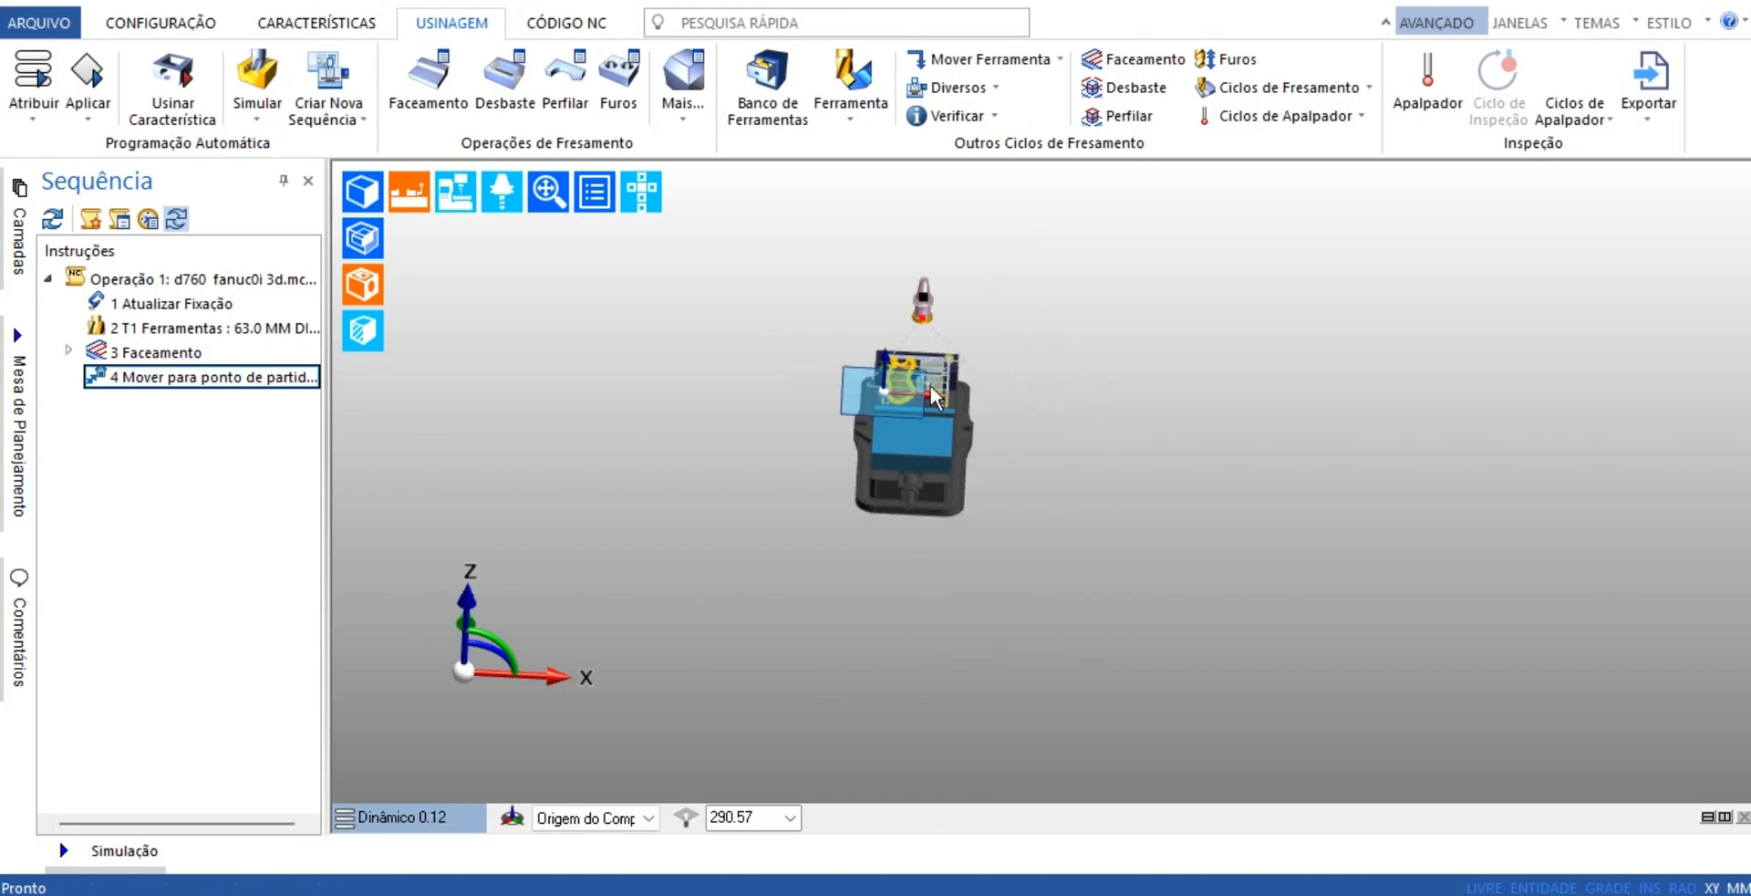
scroll(949, 374, up, 5)
middle_drag(1058, 572, 1150, 446)
middle_drag(859, 444, 919, 522)
scroll(918, 520, up, 6)
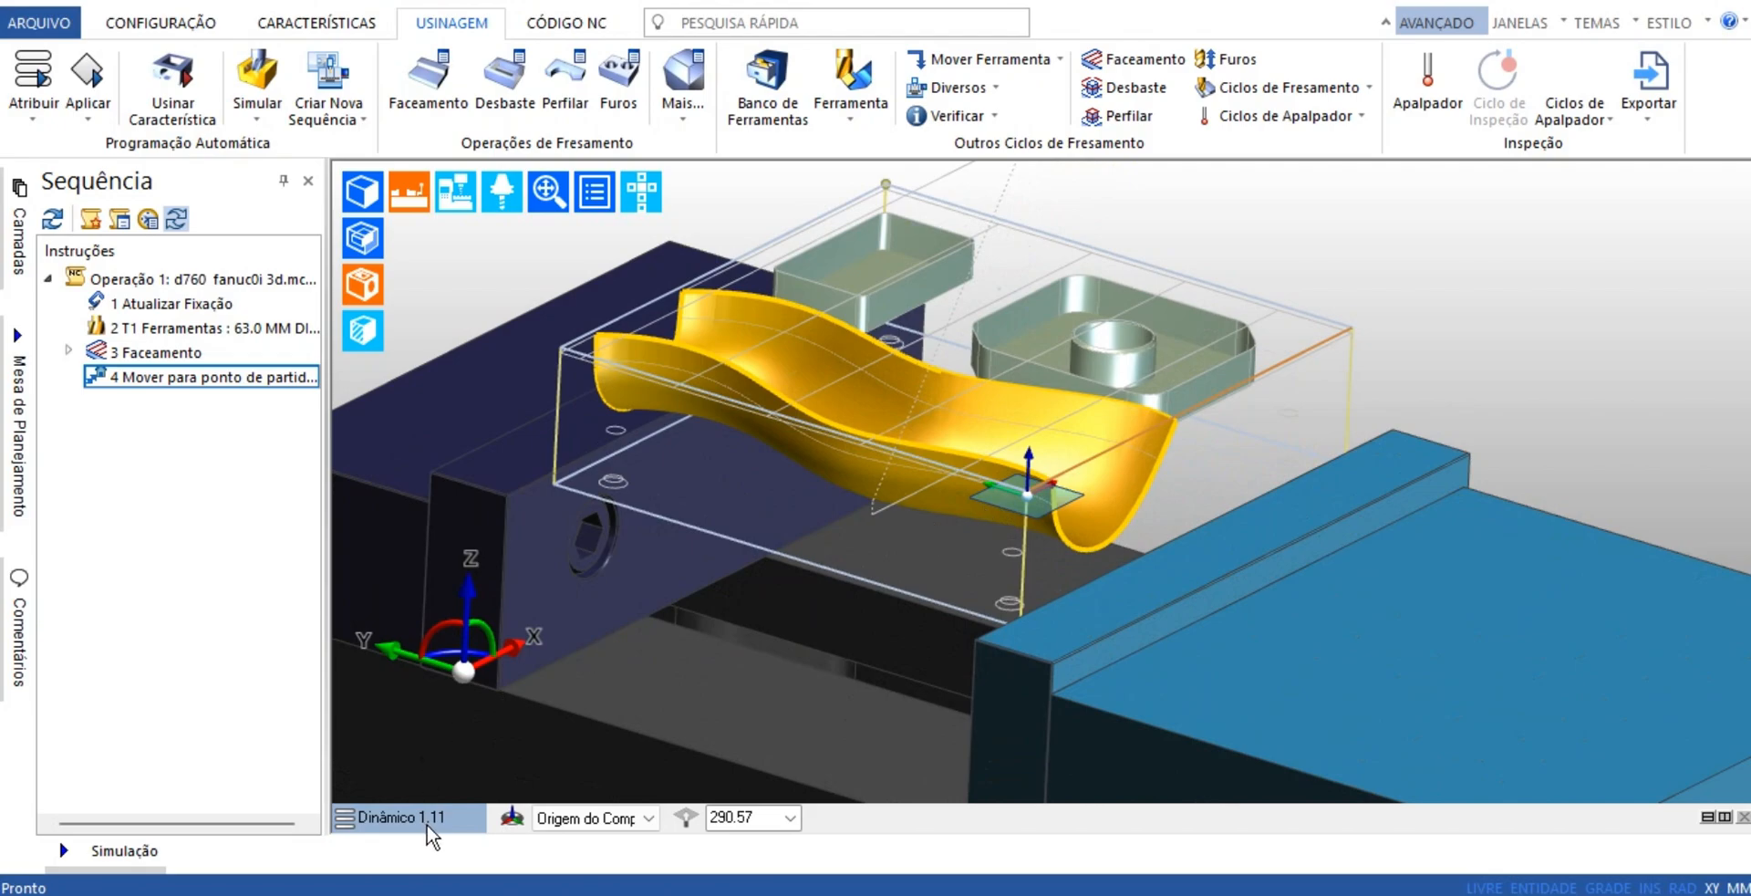
click(429, 819)
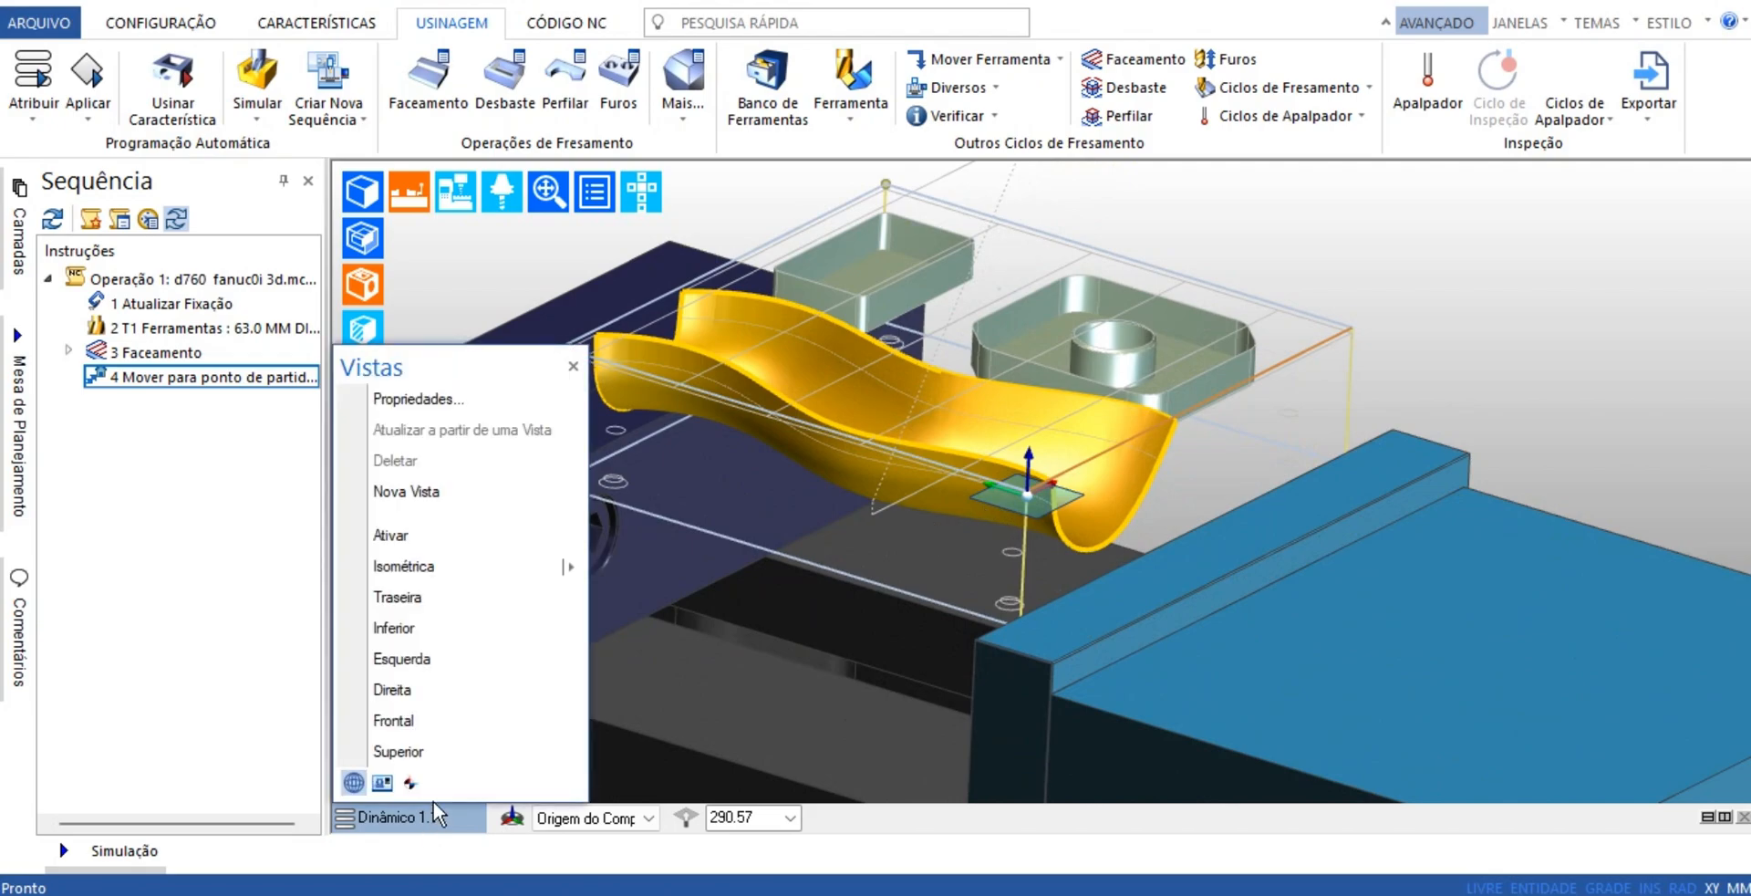
click(428, 751)
scroll(1071, 305, up, 3)
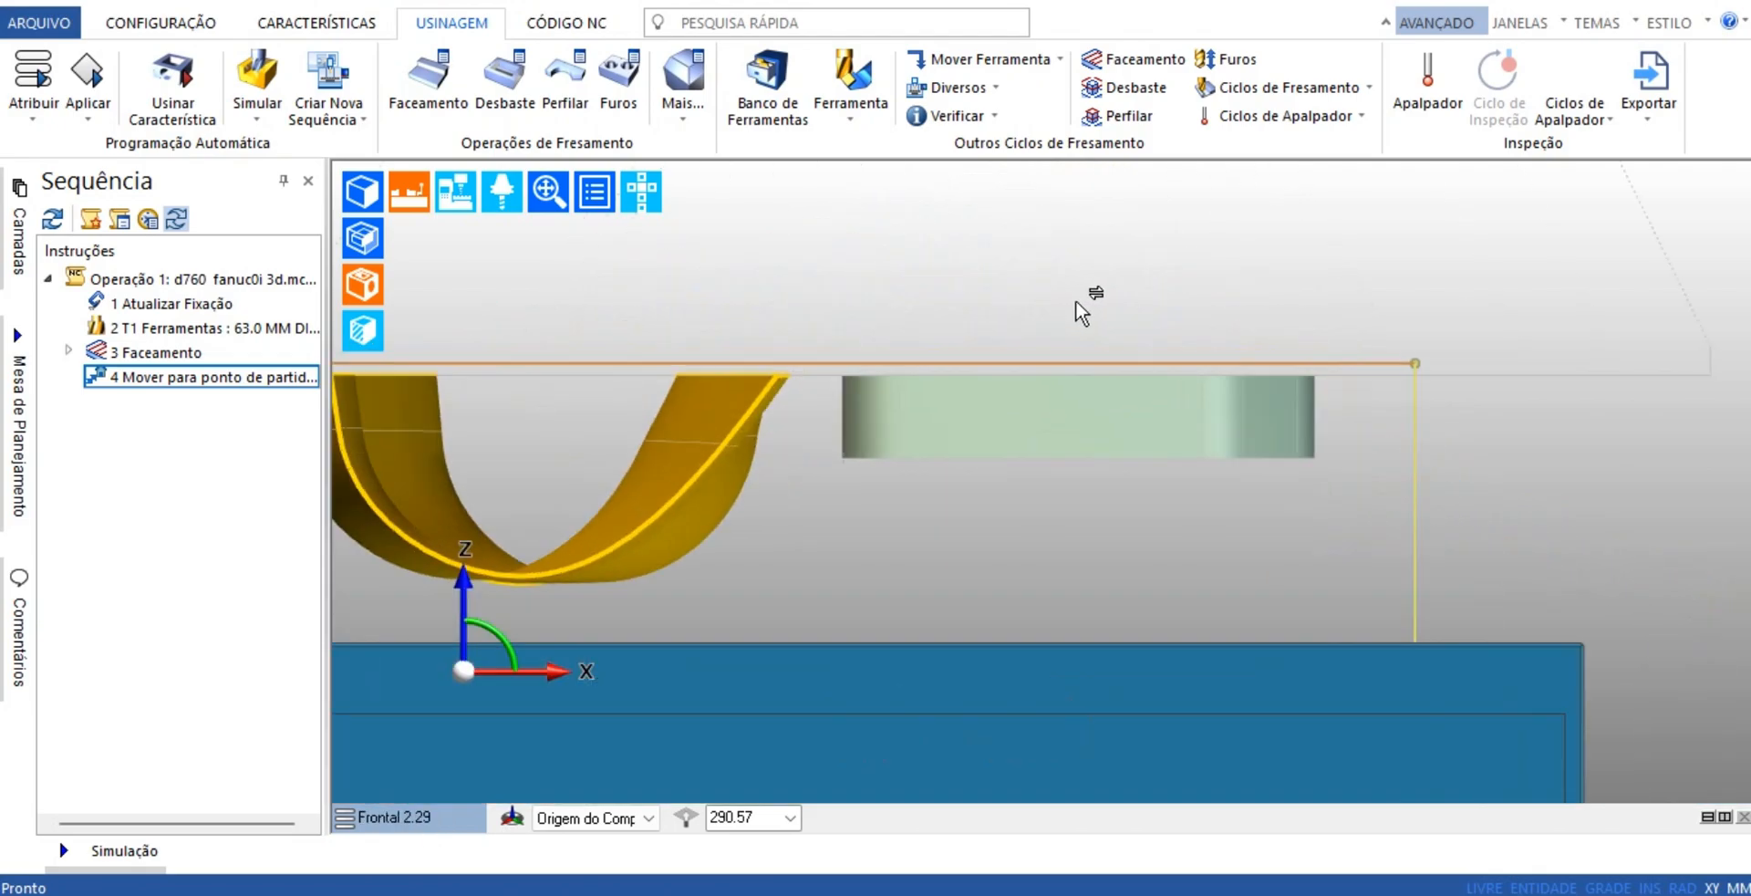
Show the part solid and the stock again, and bring the channel's front view up close
click(363, 194)
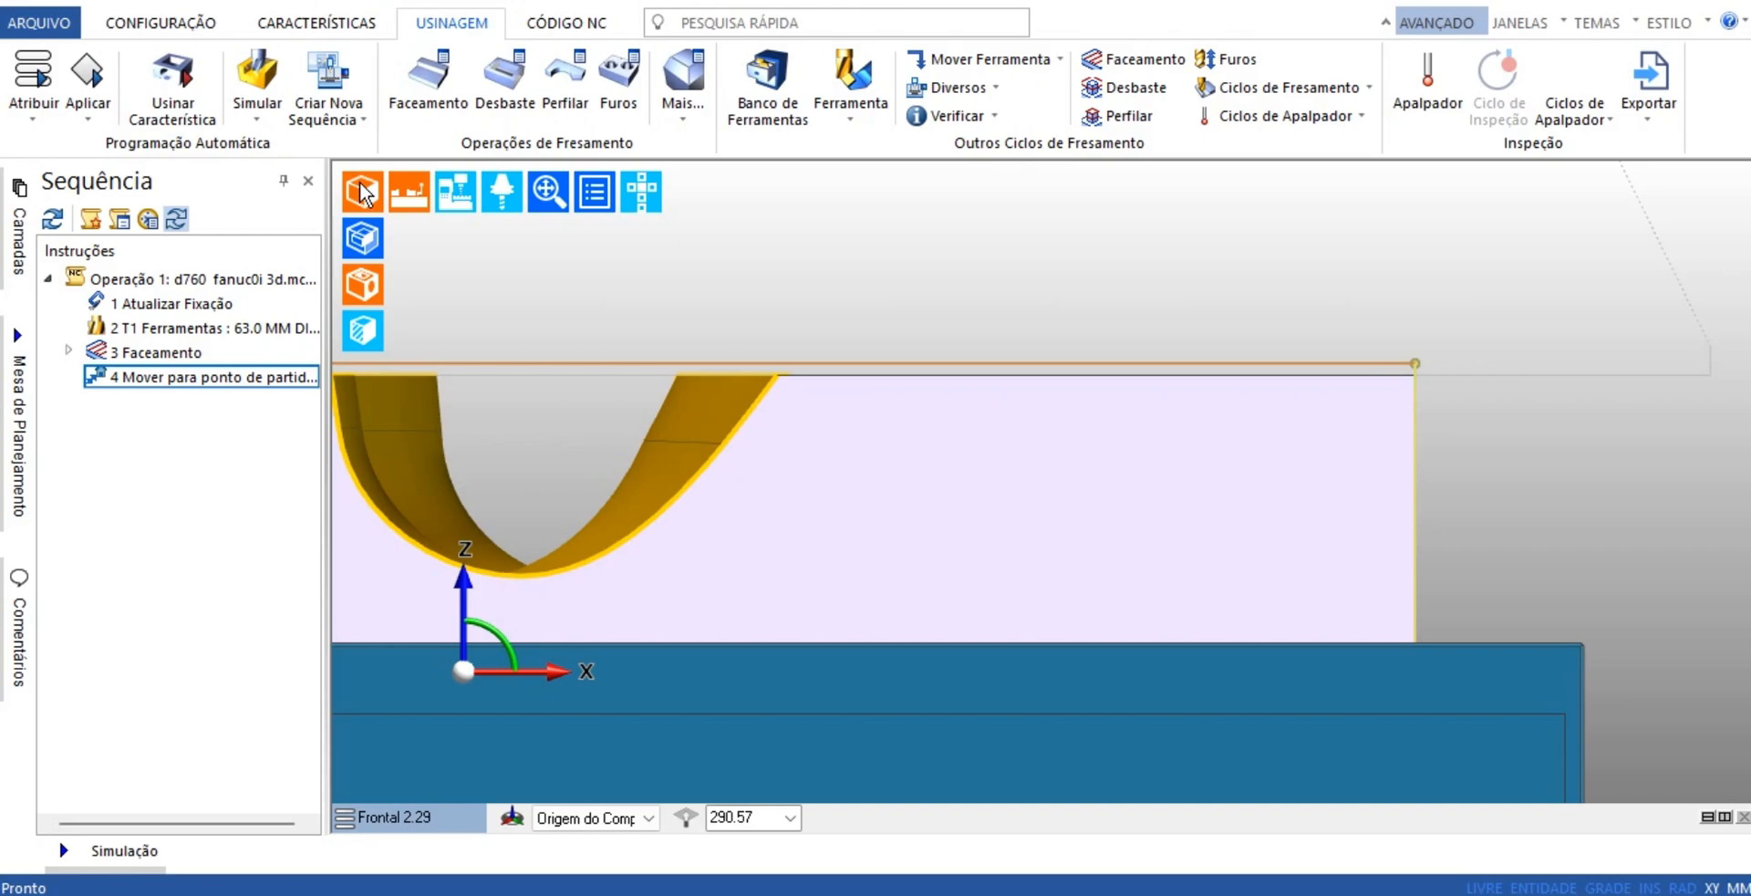
click(360, 185)
click(360, 184)
click(361, 233)
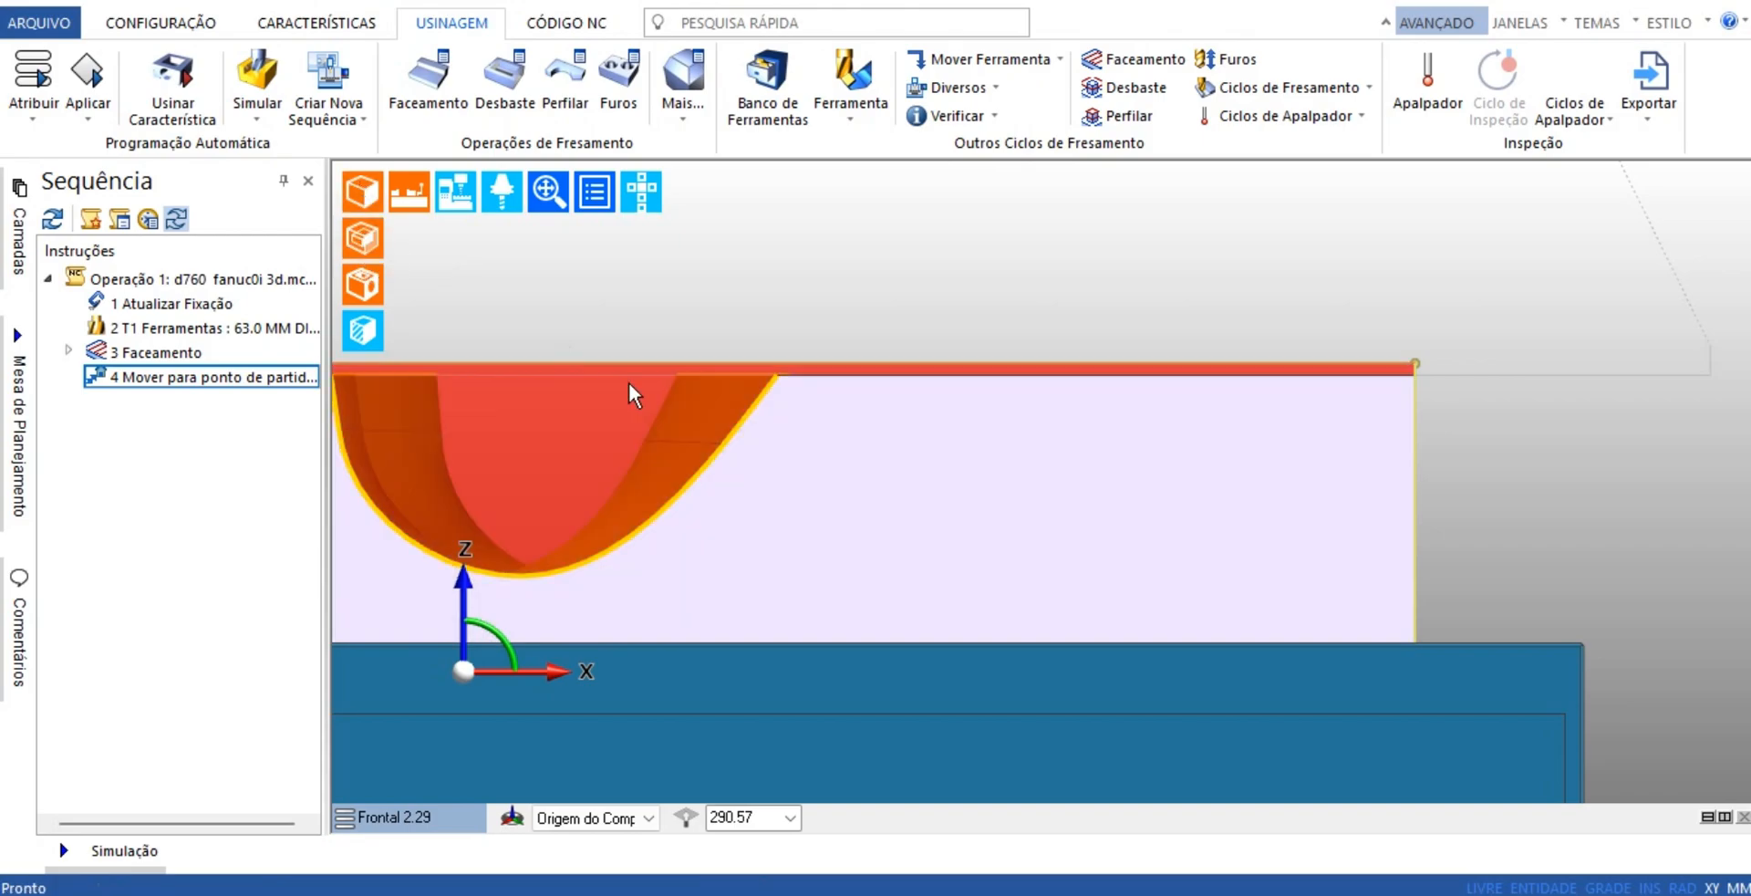
middle_drag(630, 381, 1010, 413)
scroll(1012, 418, up, 1)
Add an Atualizar Bruto instruction after the move to the start point to update the stock
click(316, 23)
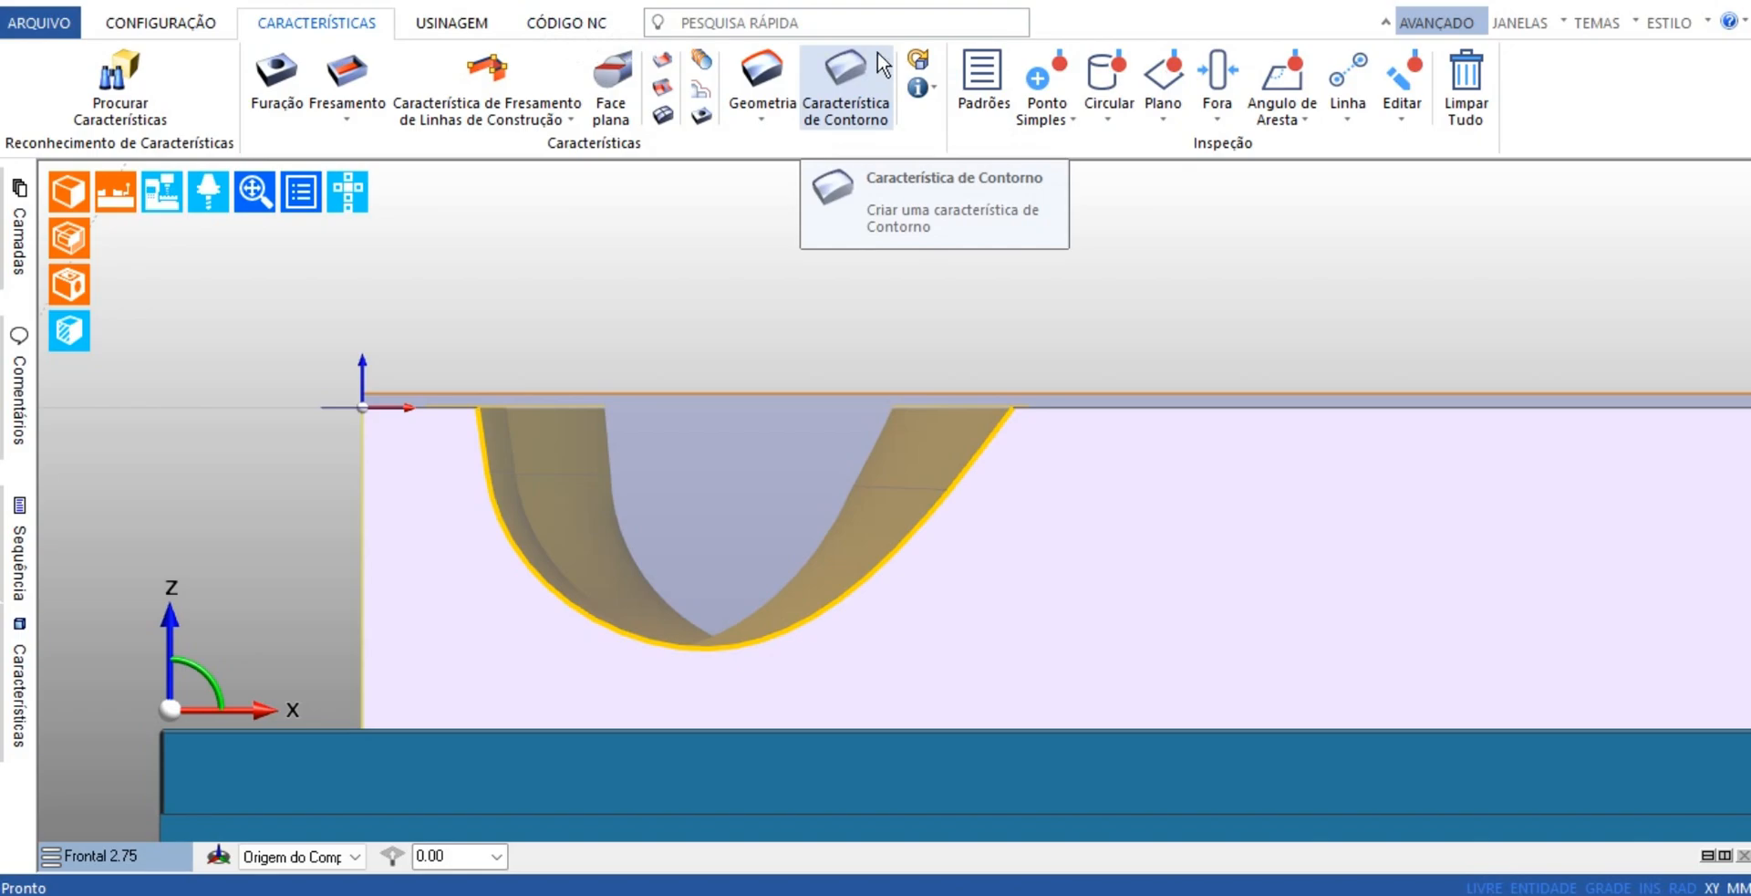
click(454, 25)
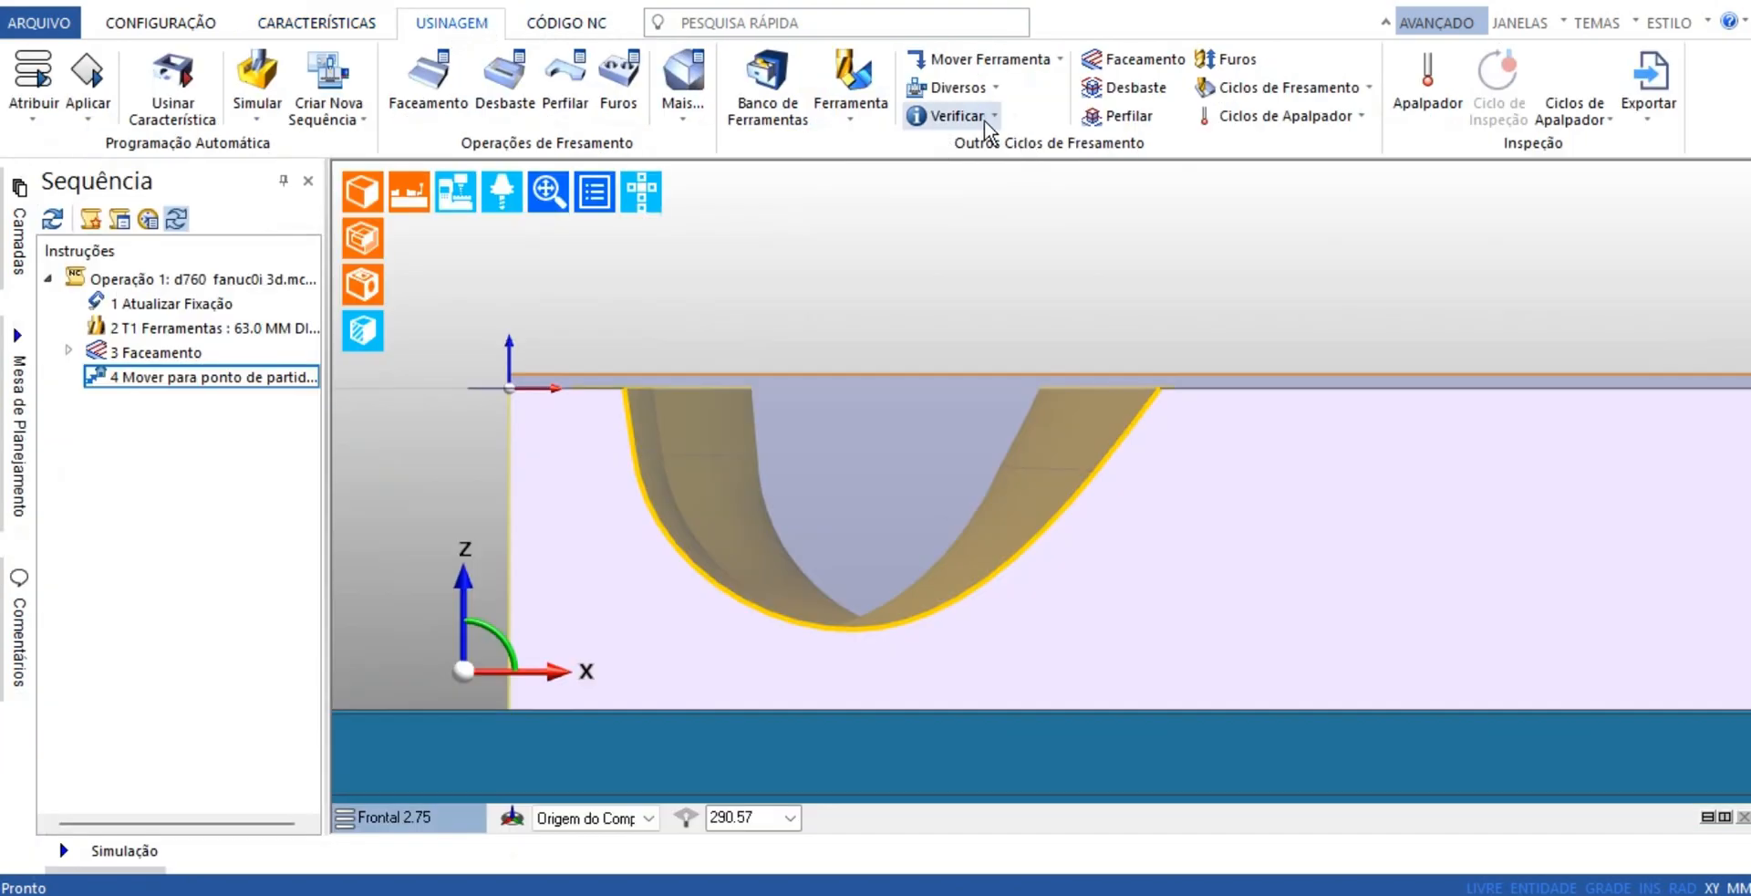
click(956, 87)
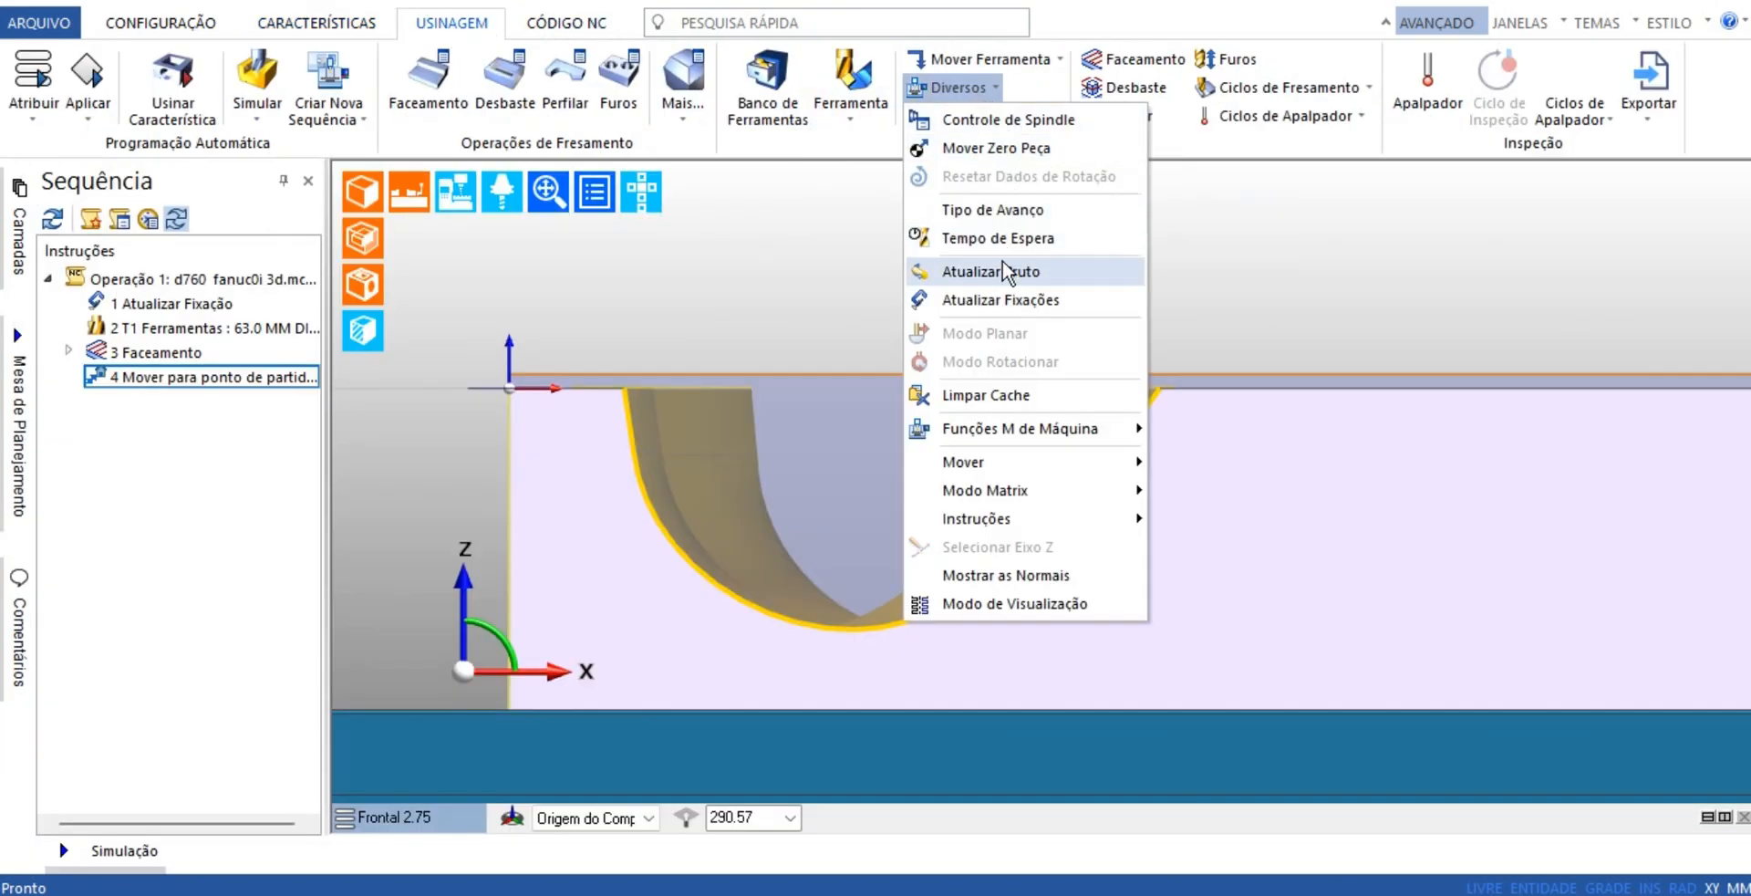
click(1006, 271)
click(816, 243)
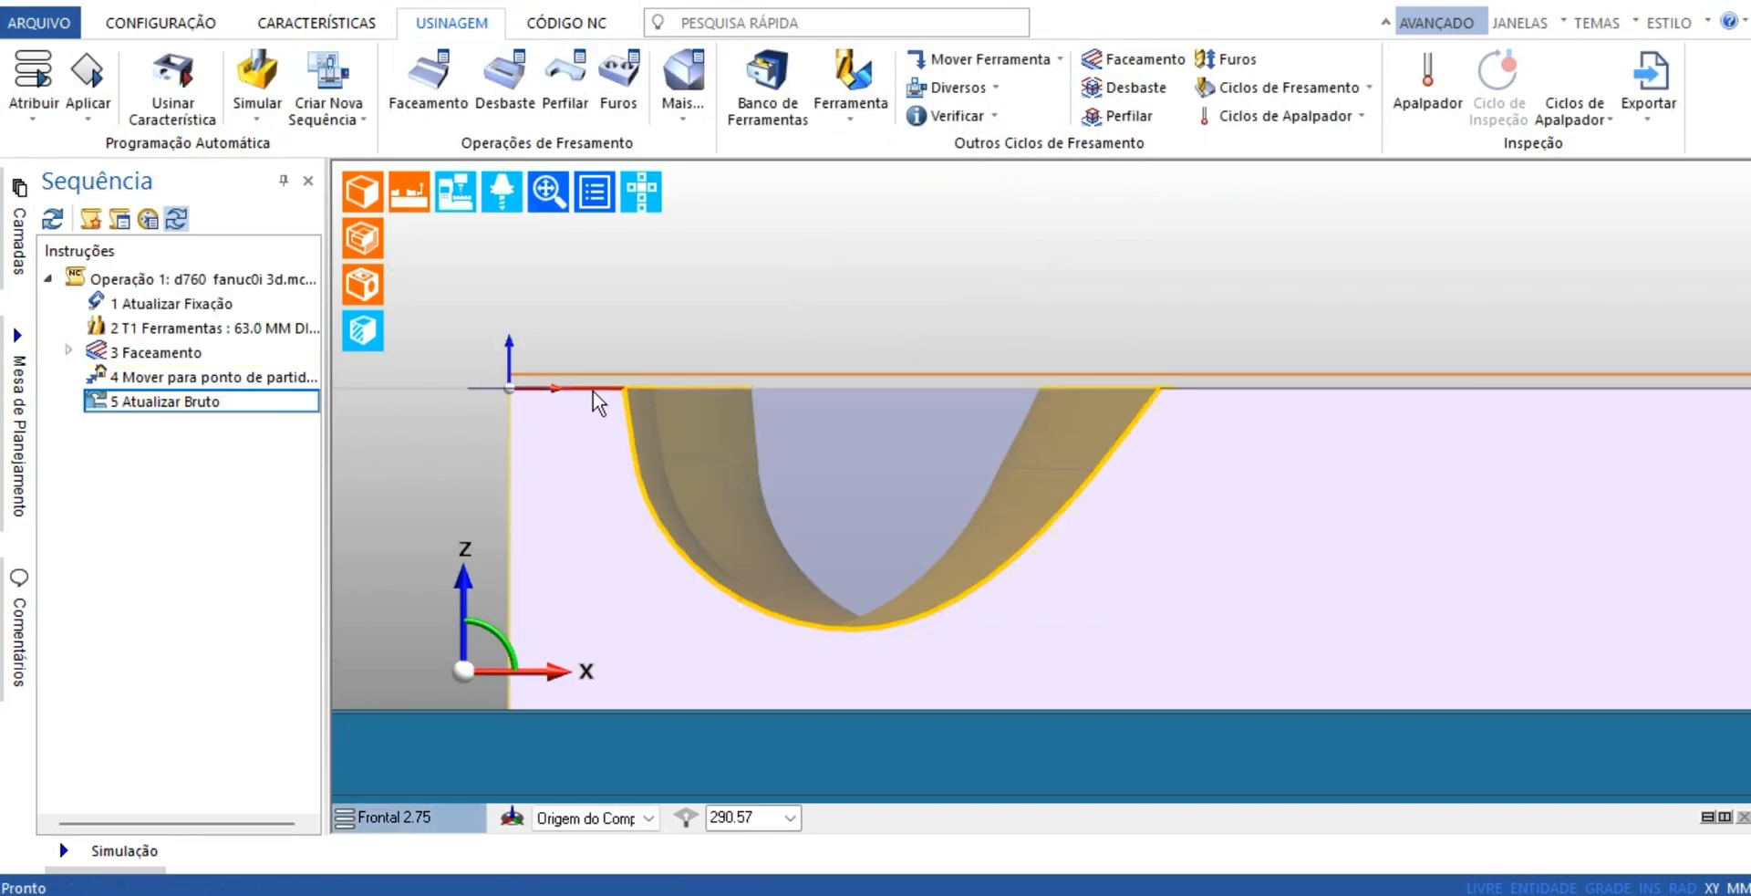
Examine the updated stock outline from the front, and inspect the channel and pockets from an angled view
scroll(591, 383, up, 3)
scroll(546, 365, down, 2)
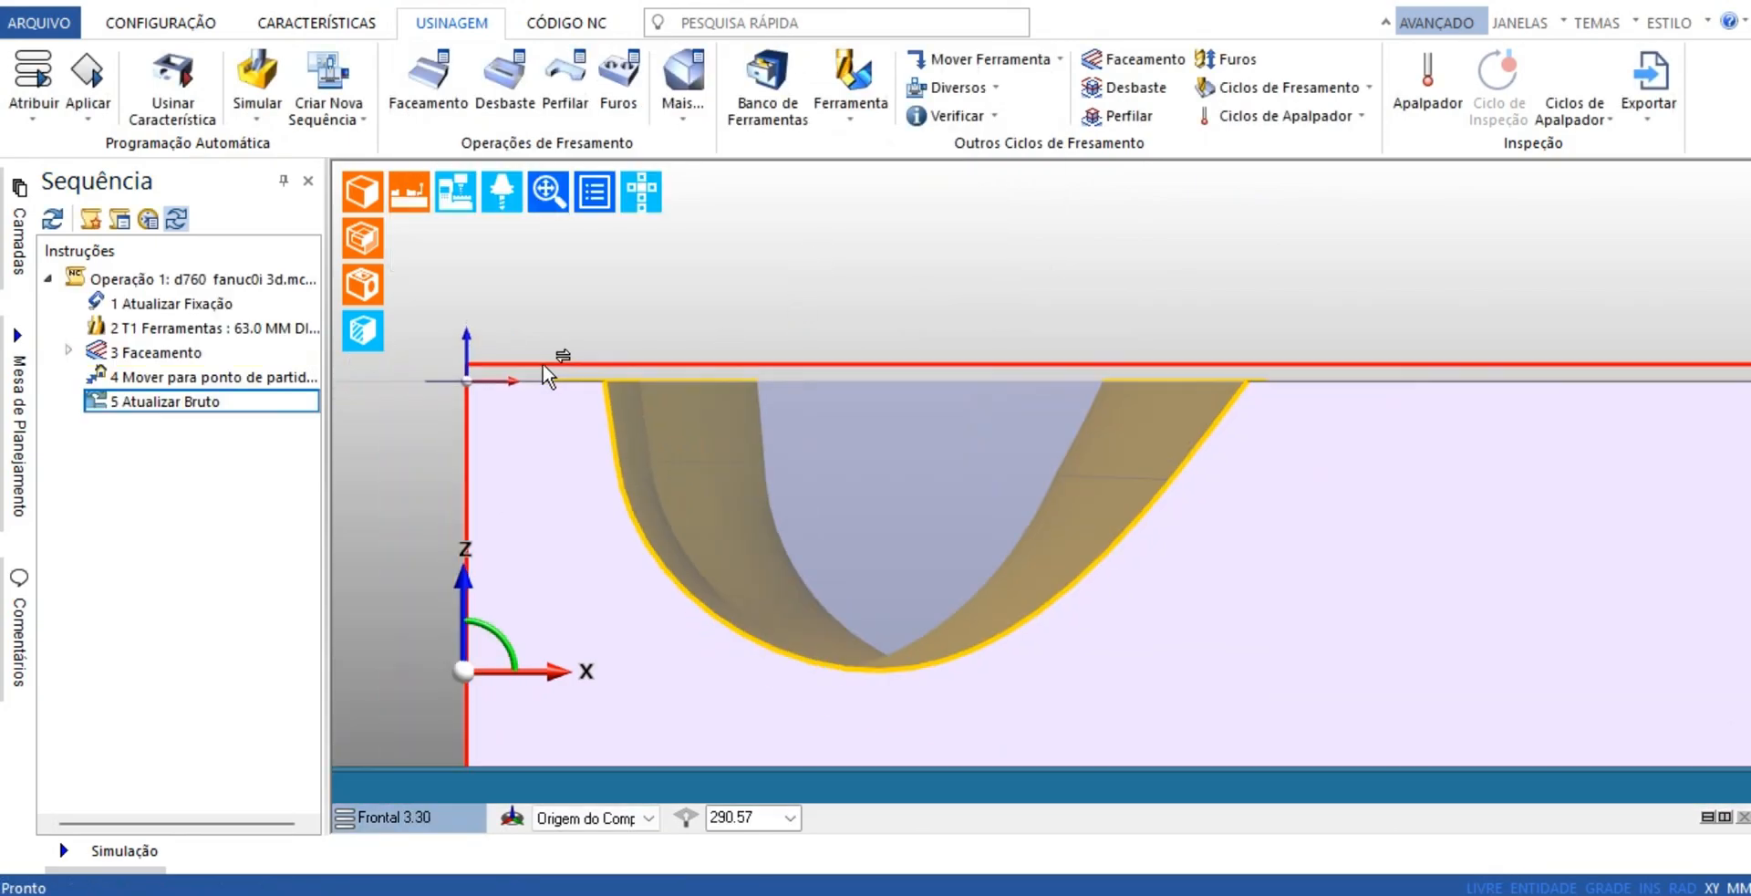
scroll(1137, 501, down, 5)
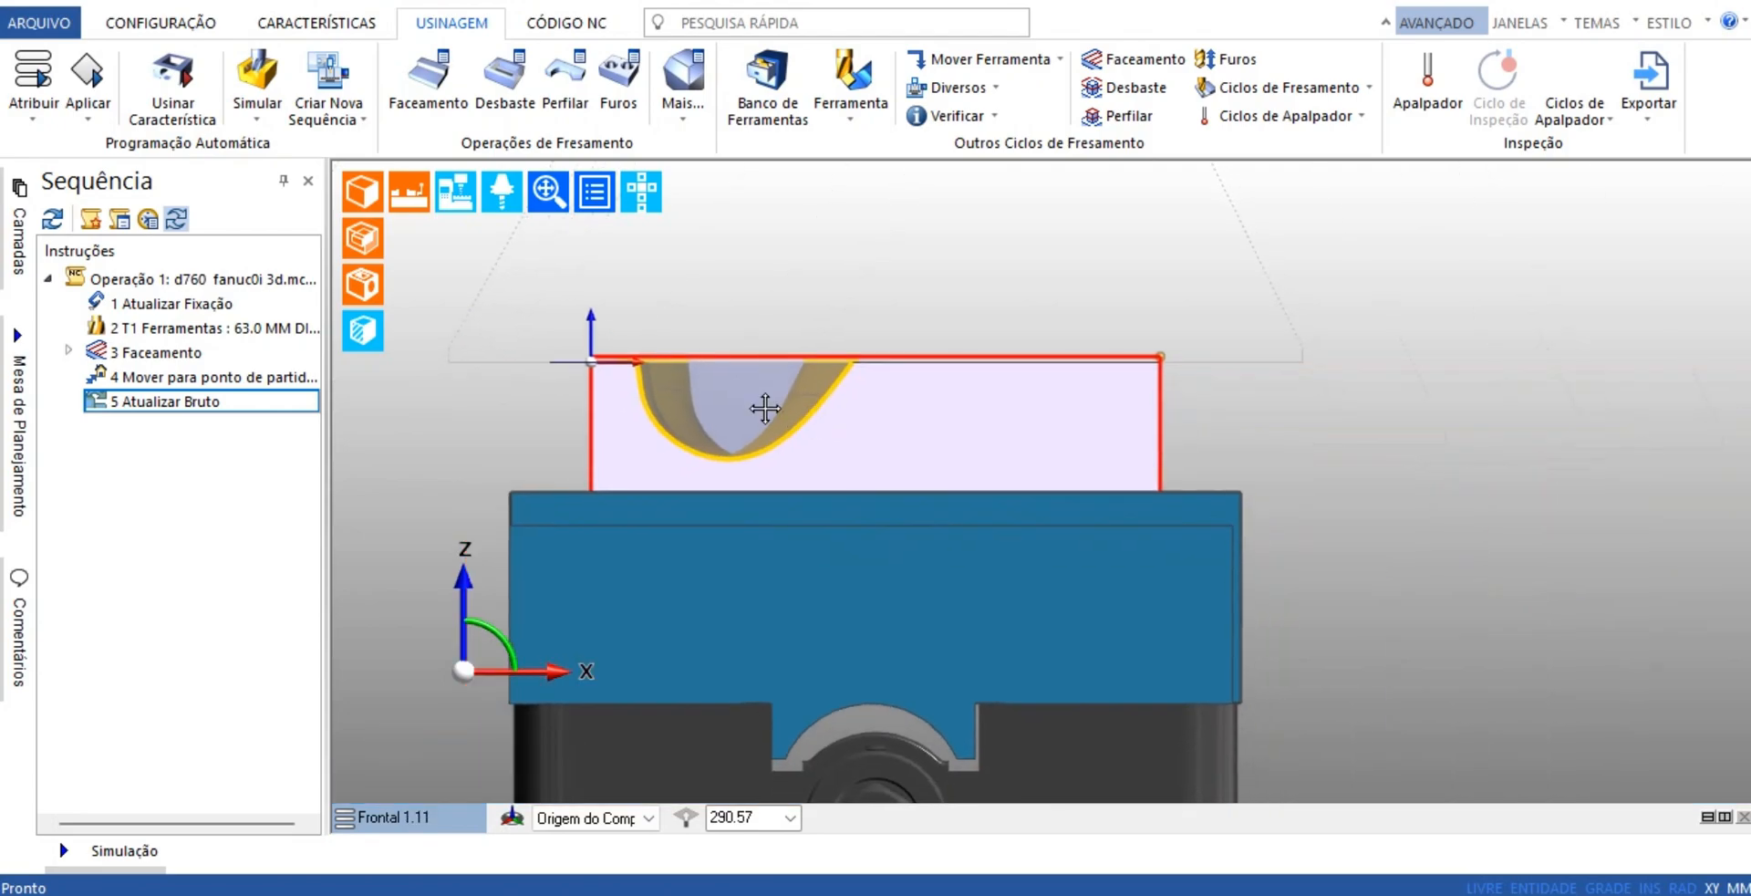
middle_drag(725, 397, 1110, 568)
scroll(1110, 569, down, 3)
middle_drag(1031, 519, 1065, 485)
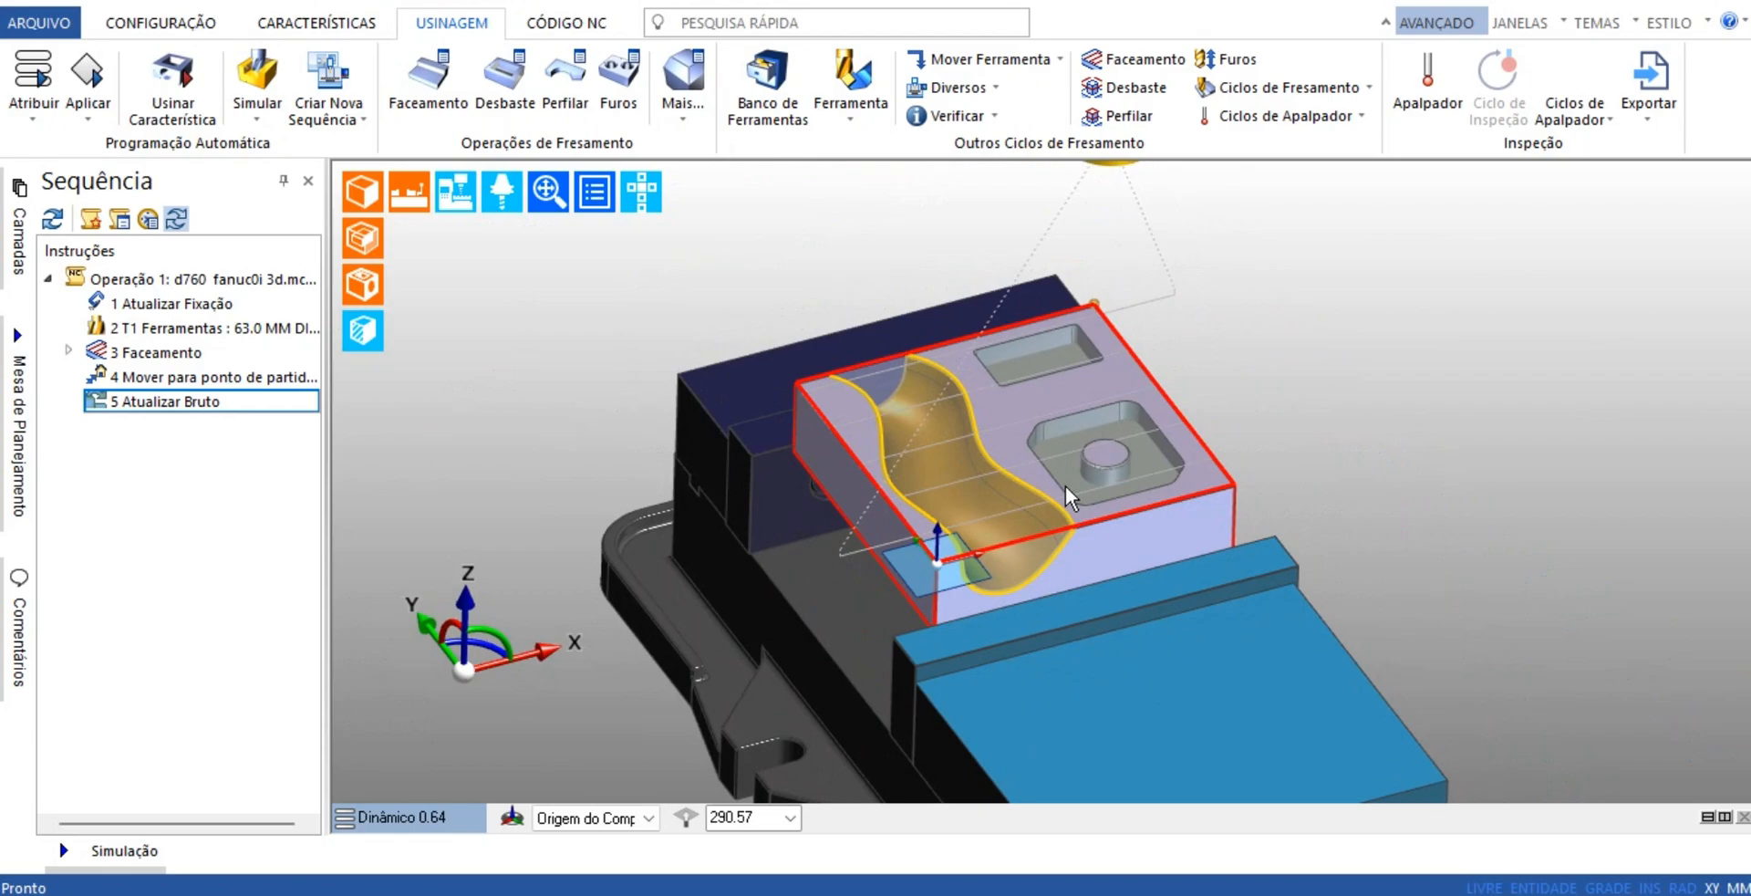
scroll(1035, 502, up, 4)
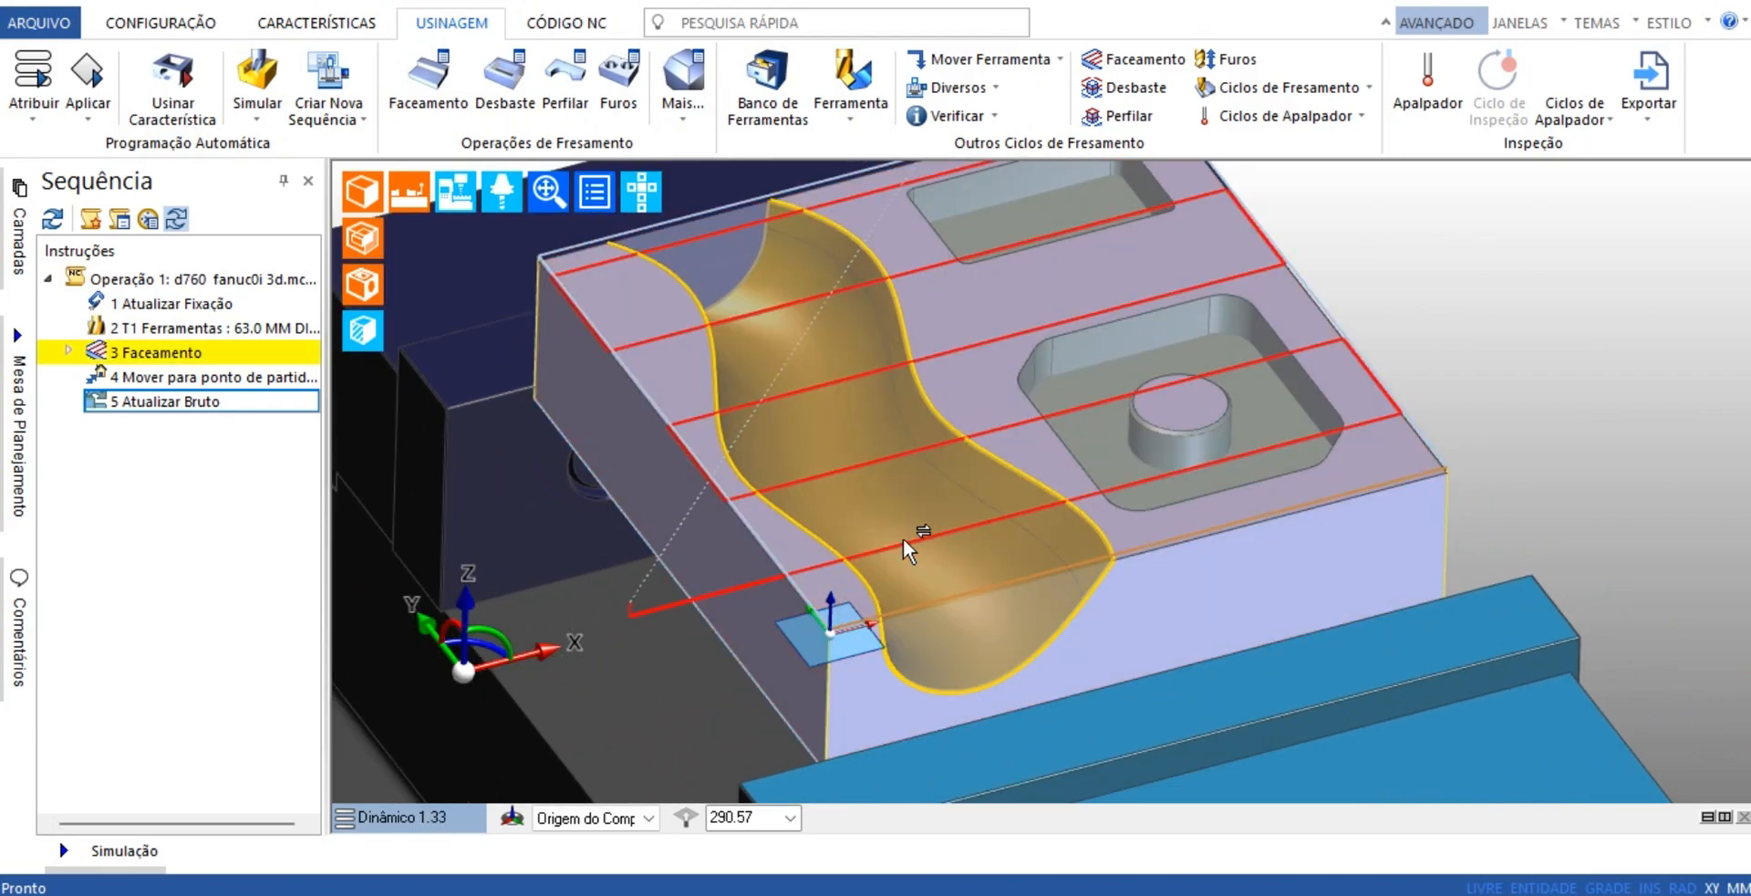
mouse_move(903, 540)
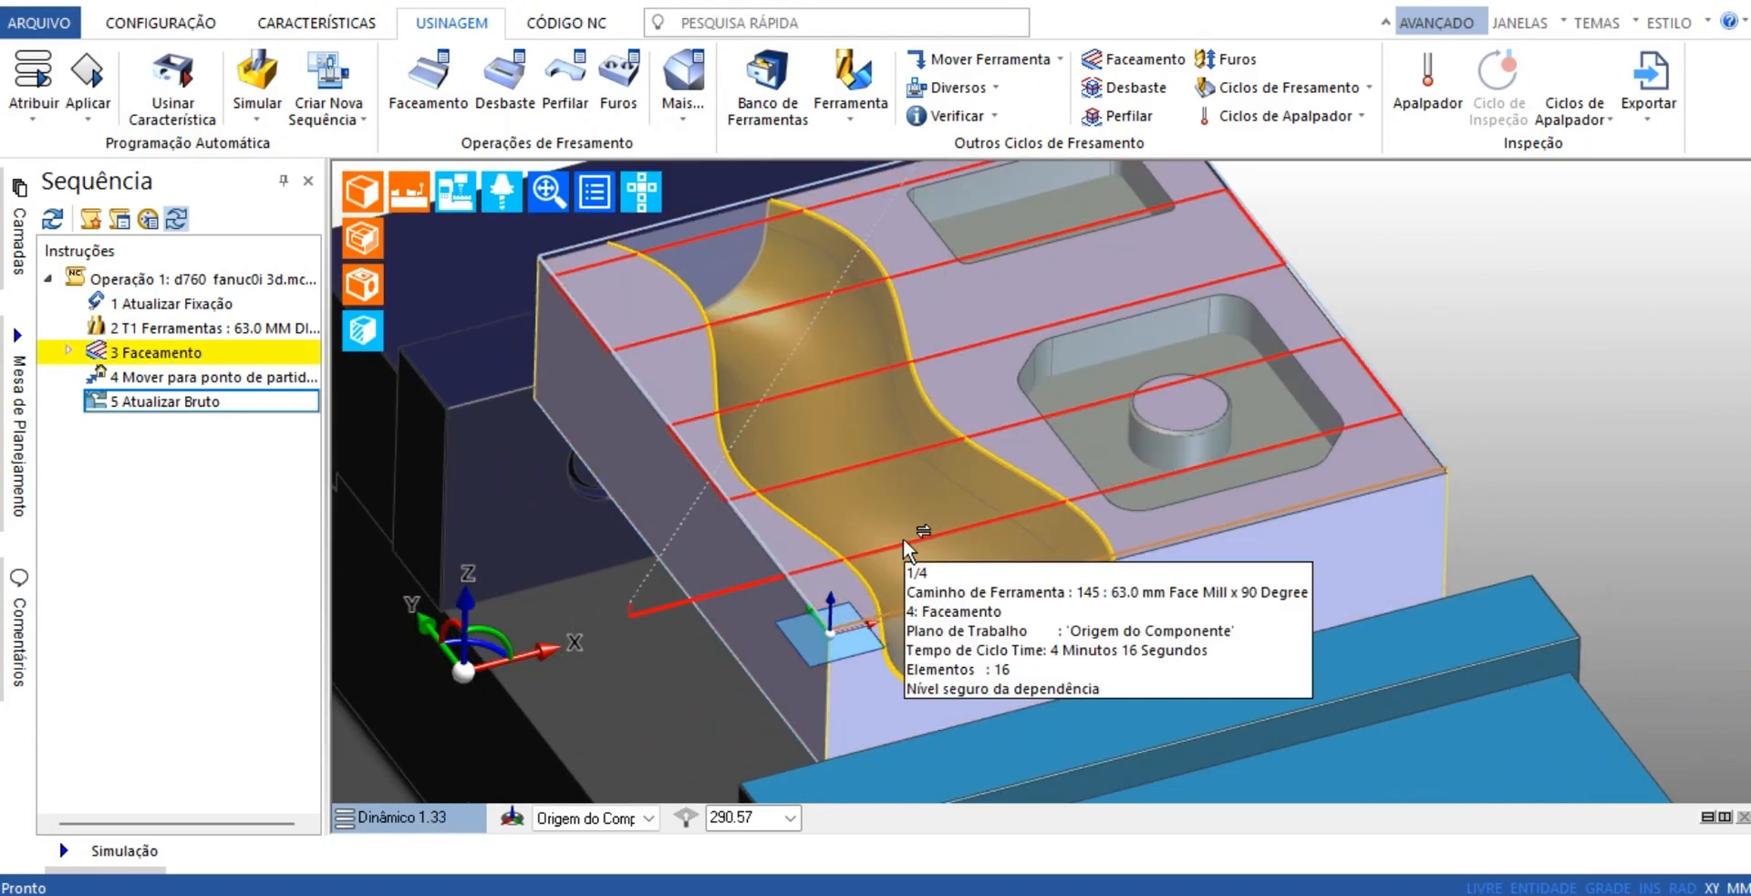
Select the 12.0 mm Ball Nose Mill from the tool database and assign it to position 2
click(765, 106)
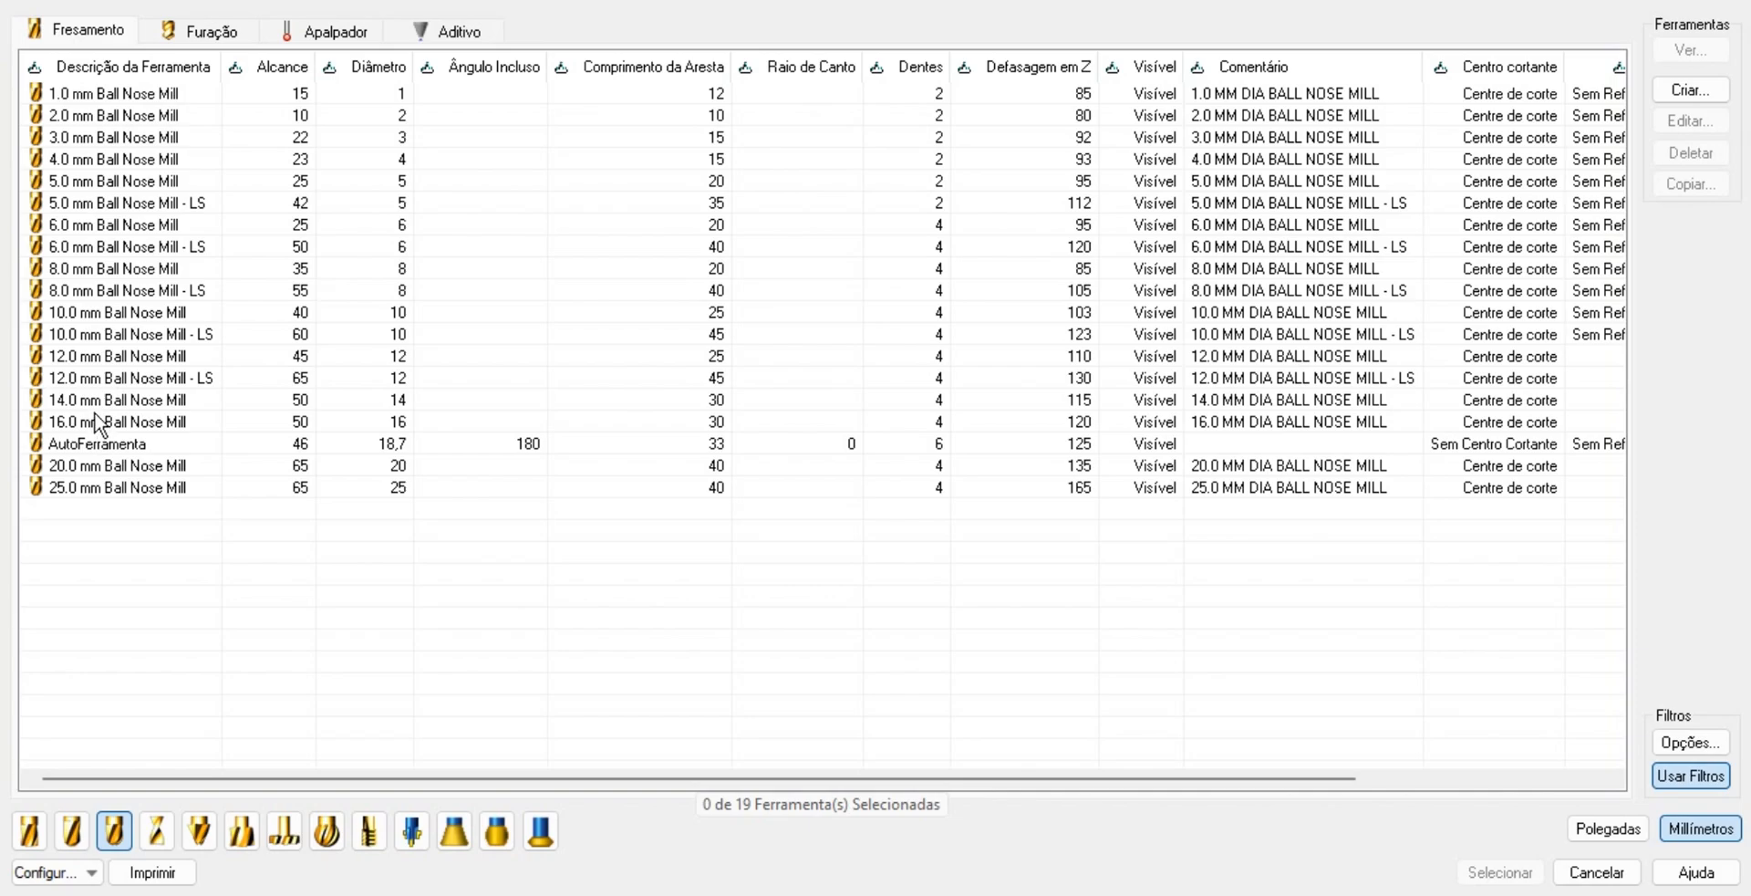
click(84, 359)
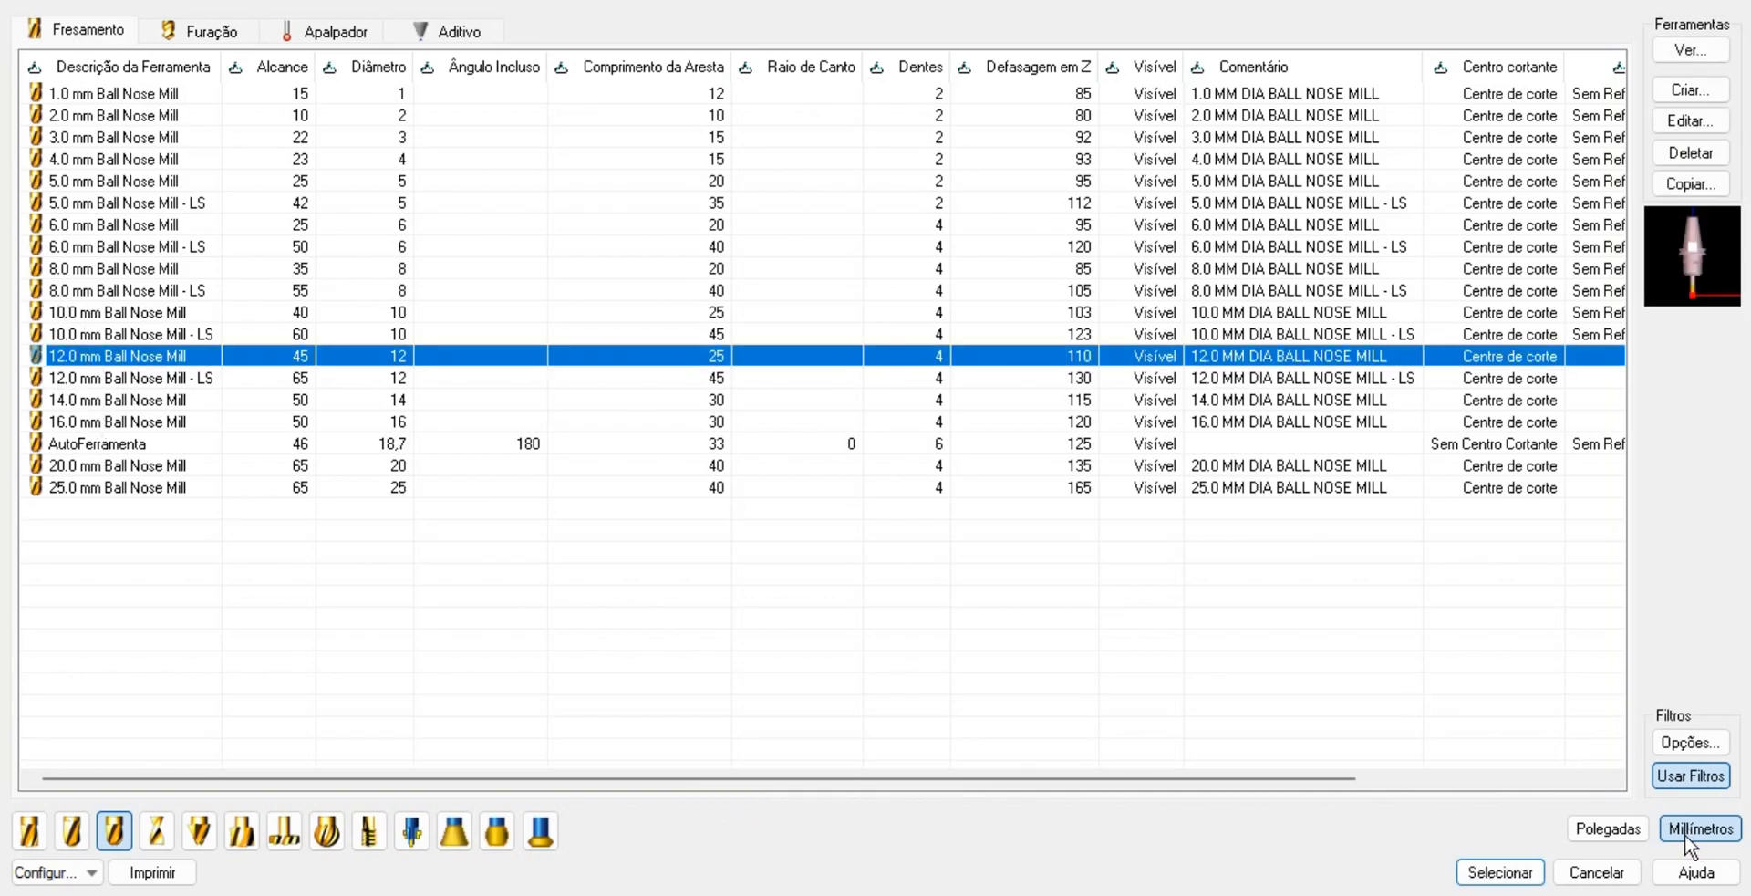
click(1498, 877)
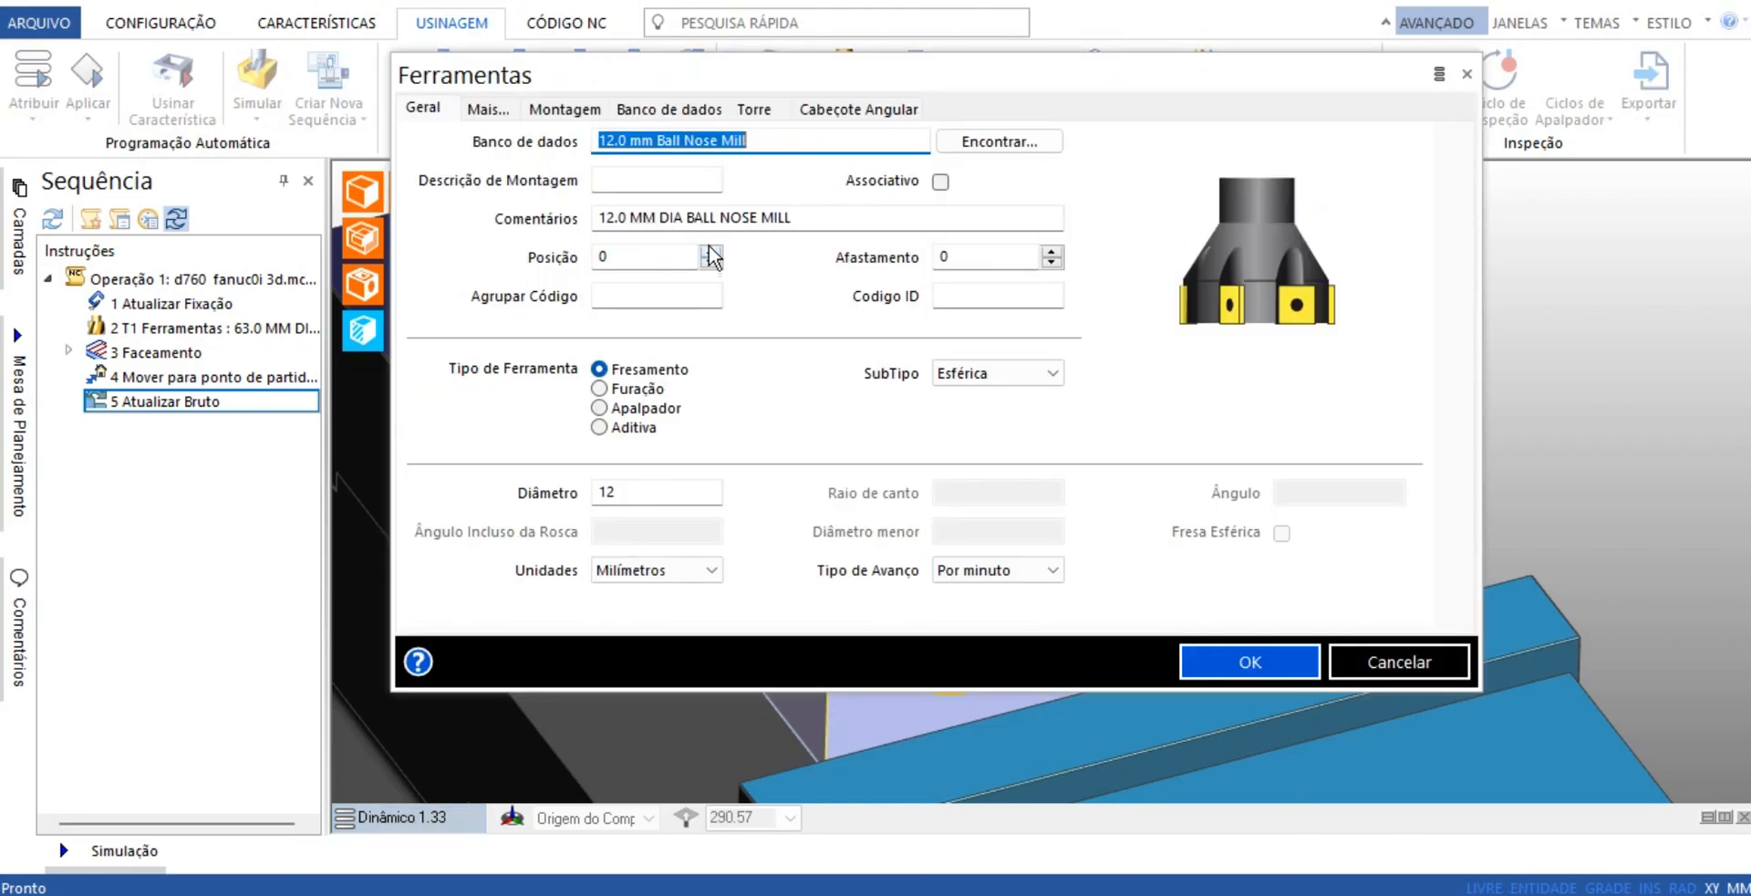
click(713, 258)
Set the ball nose mill's maximum speed to 5000 RPM and add the tool to the sequence
click(754, 109)
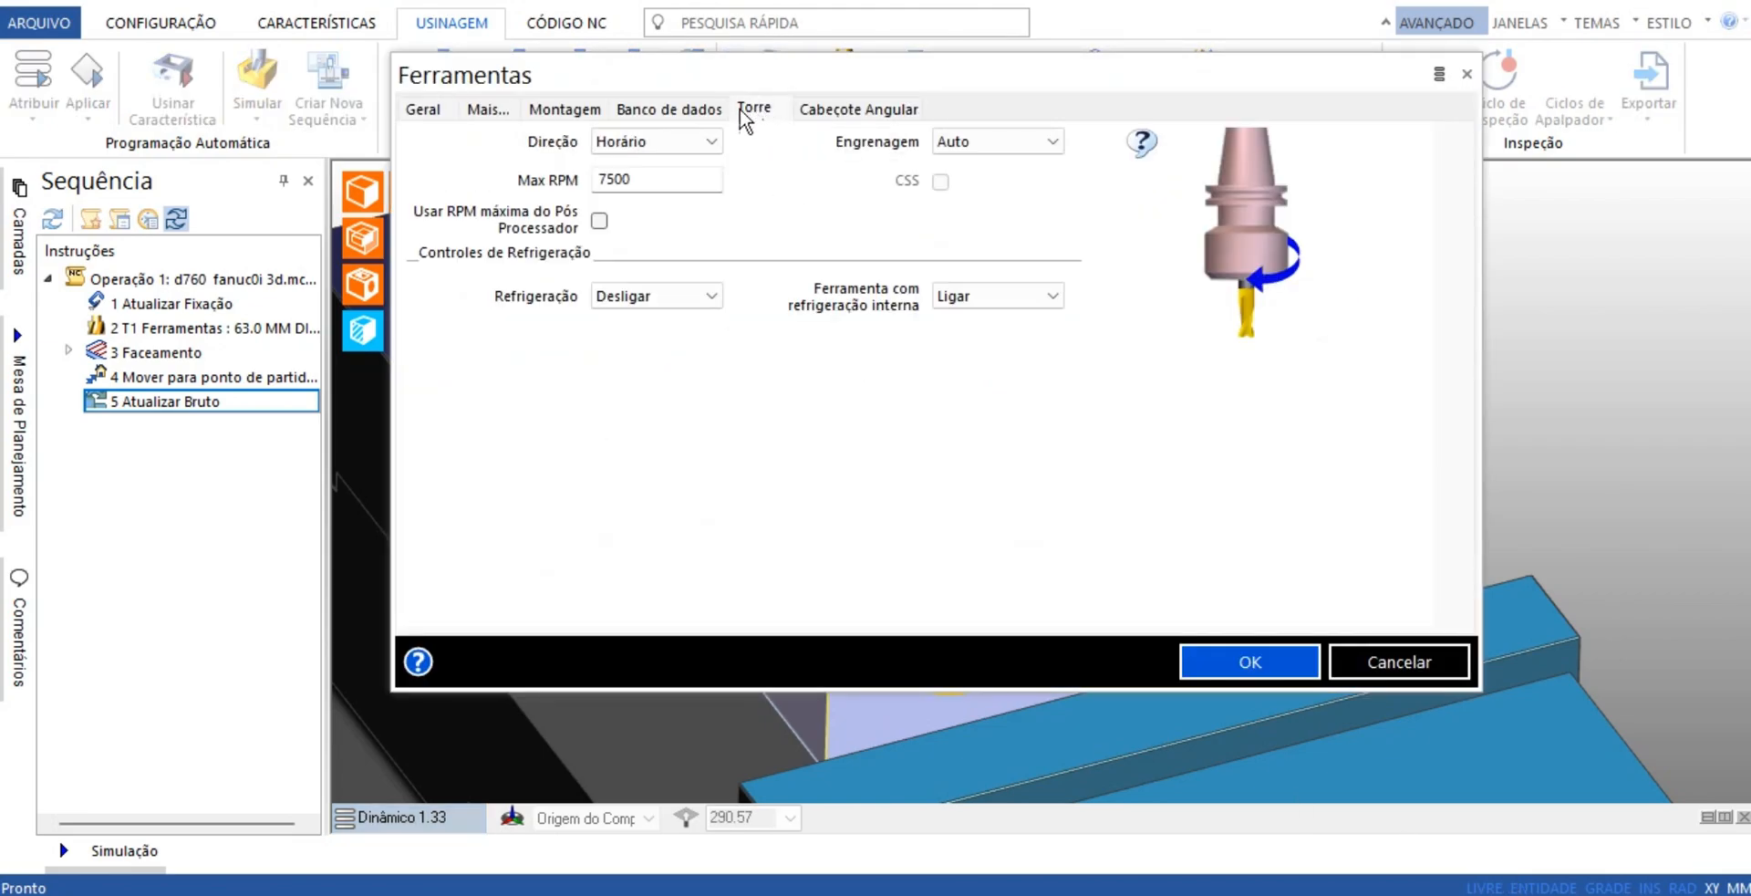
click(675, 178)
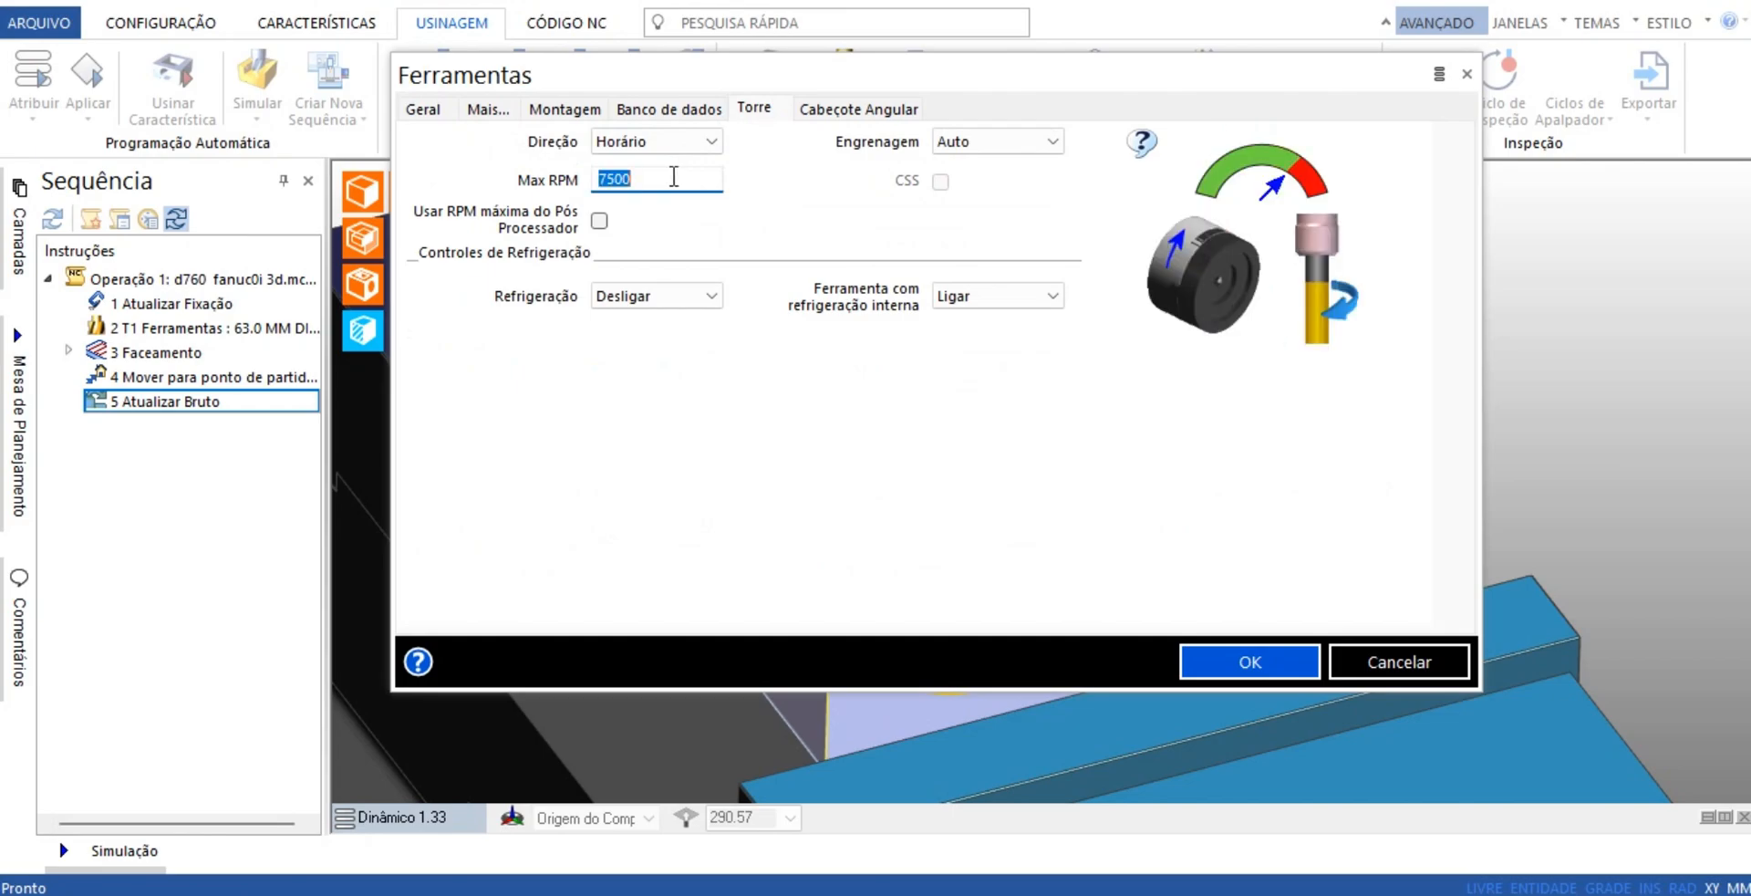
text(5000)
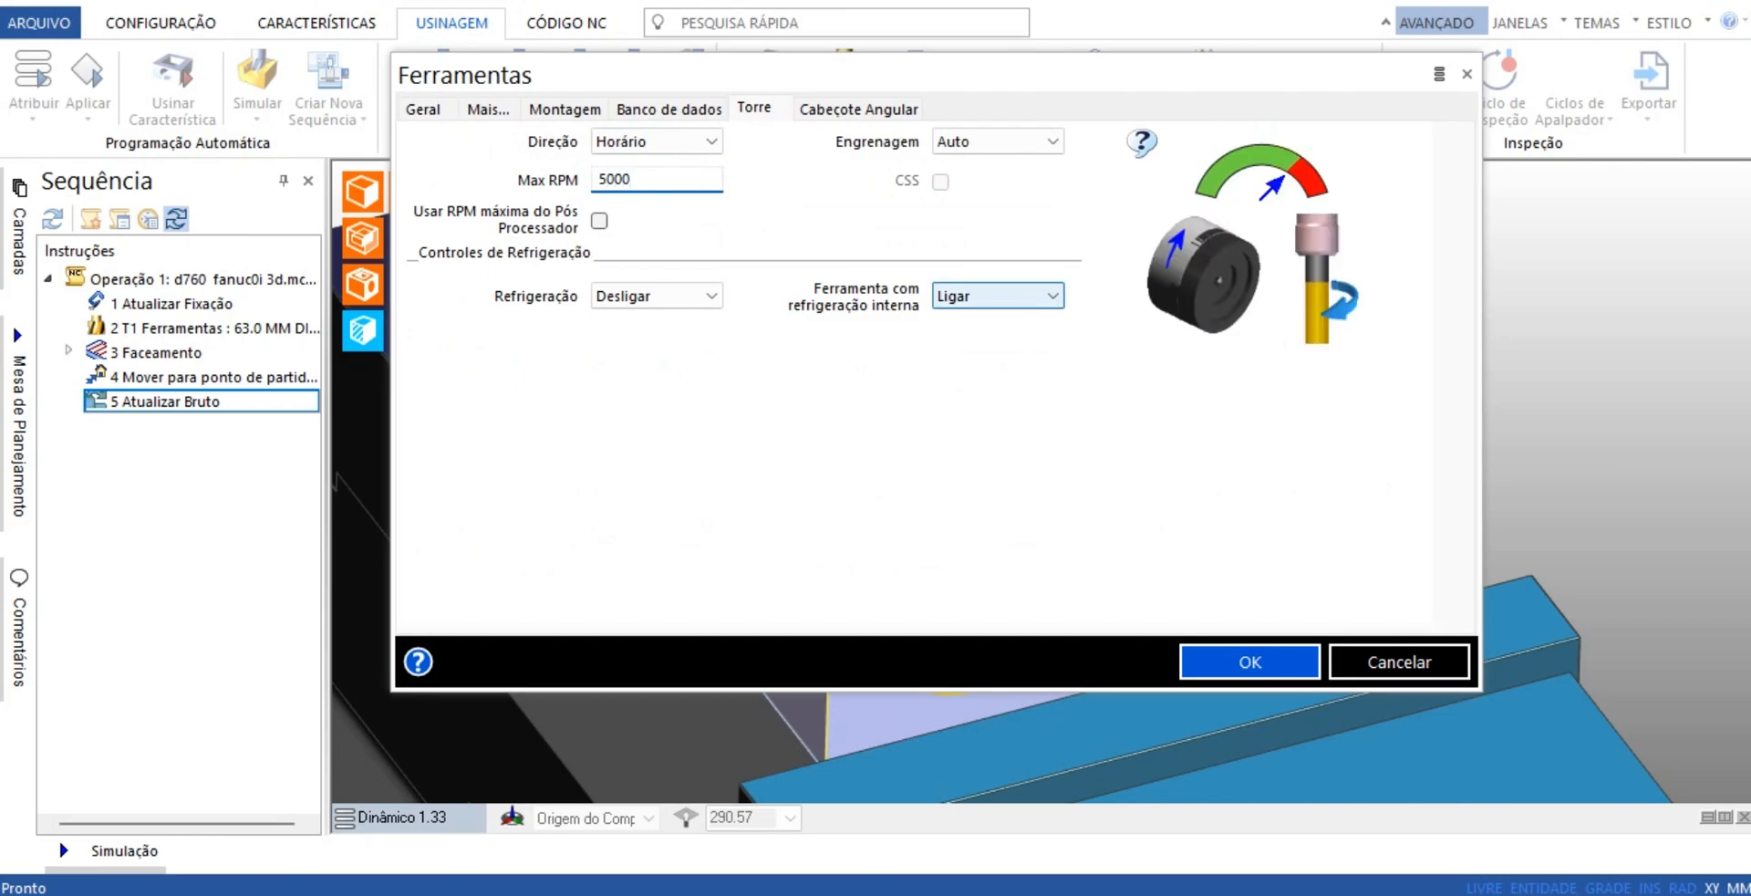
click(1238, 663)
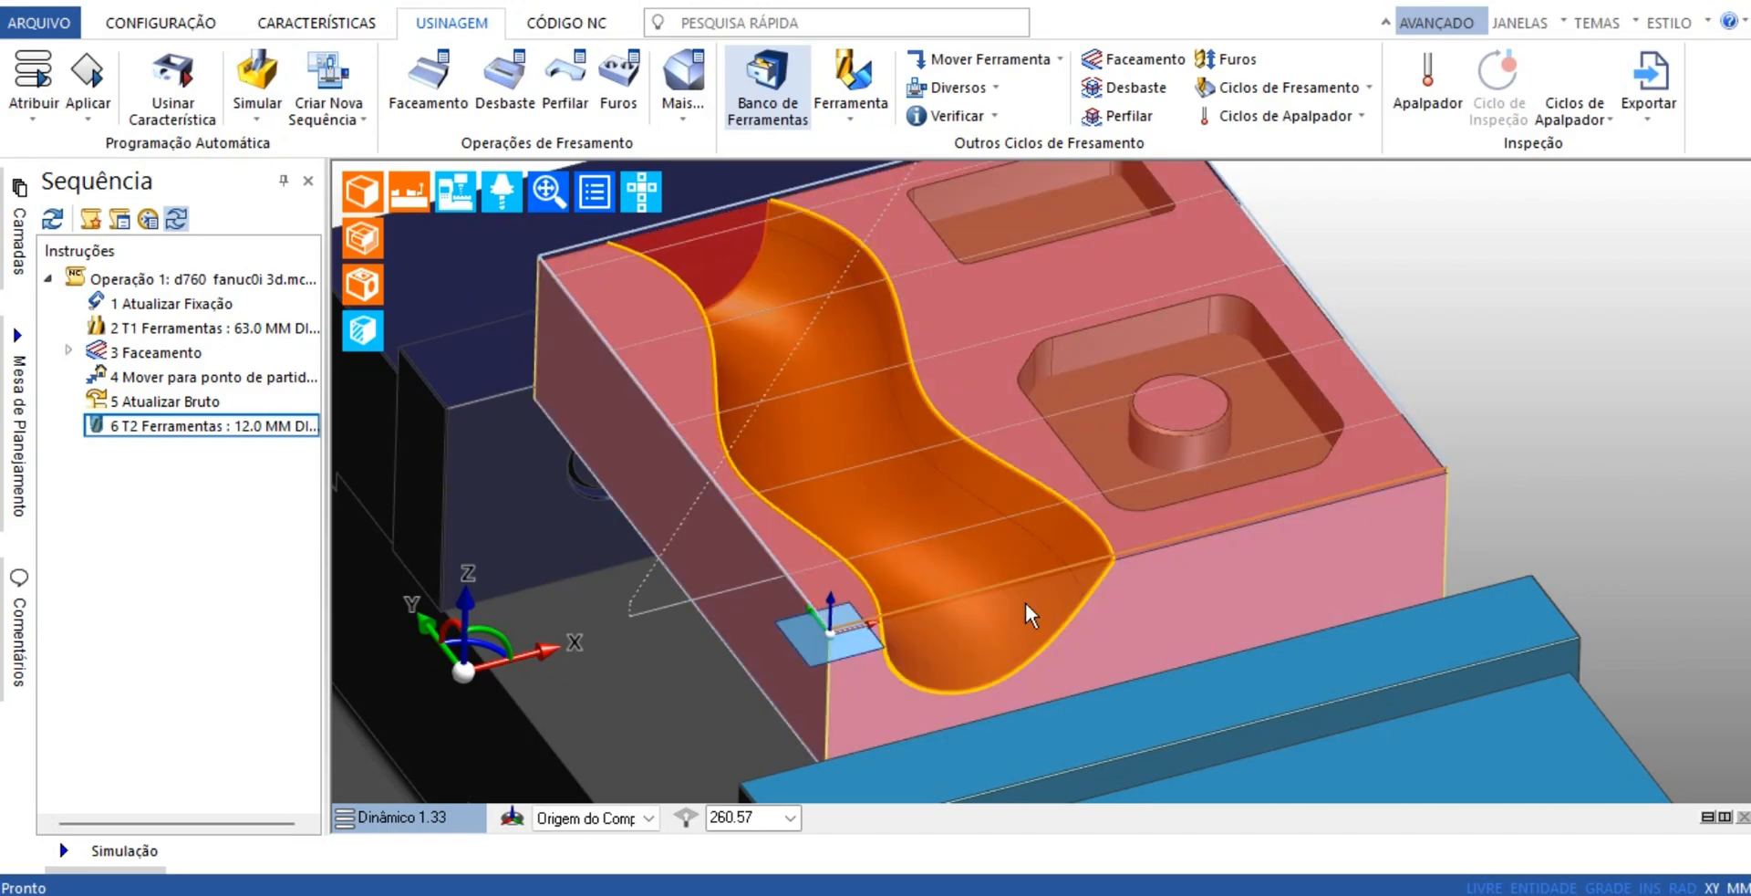
Start a Desbaste roughing cycle and set its strategy to Espiral
scroll(1026, 606, down, 5)
middle_drag(927, 511, 1040, 492)
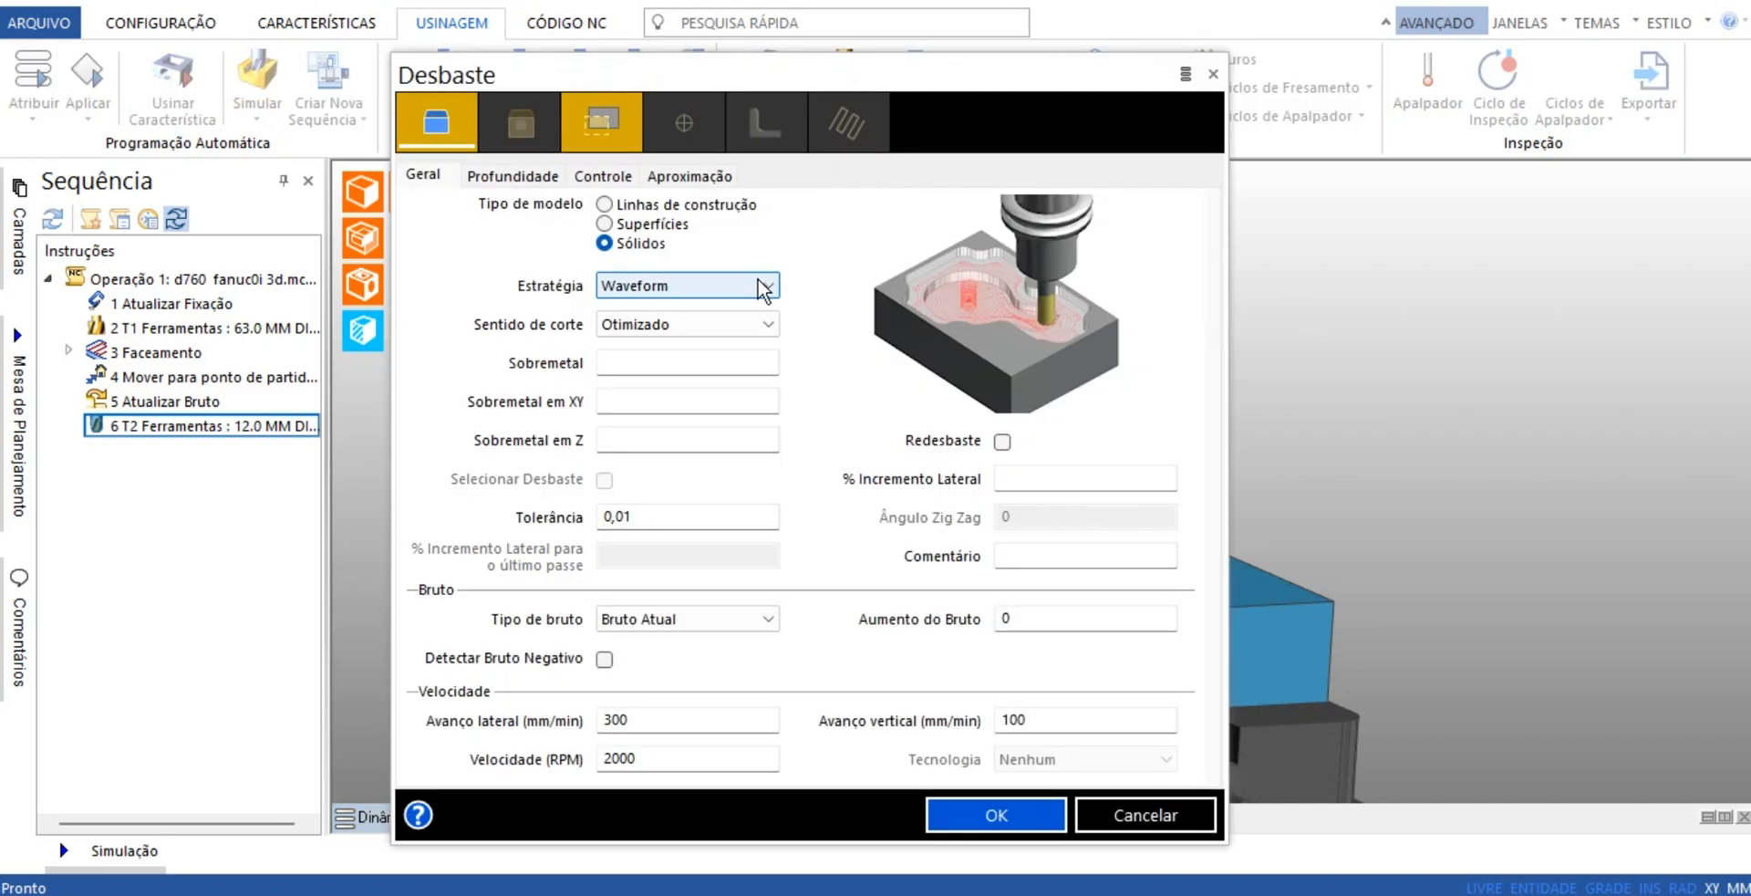
click(762, 285)
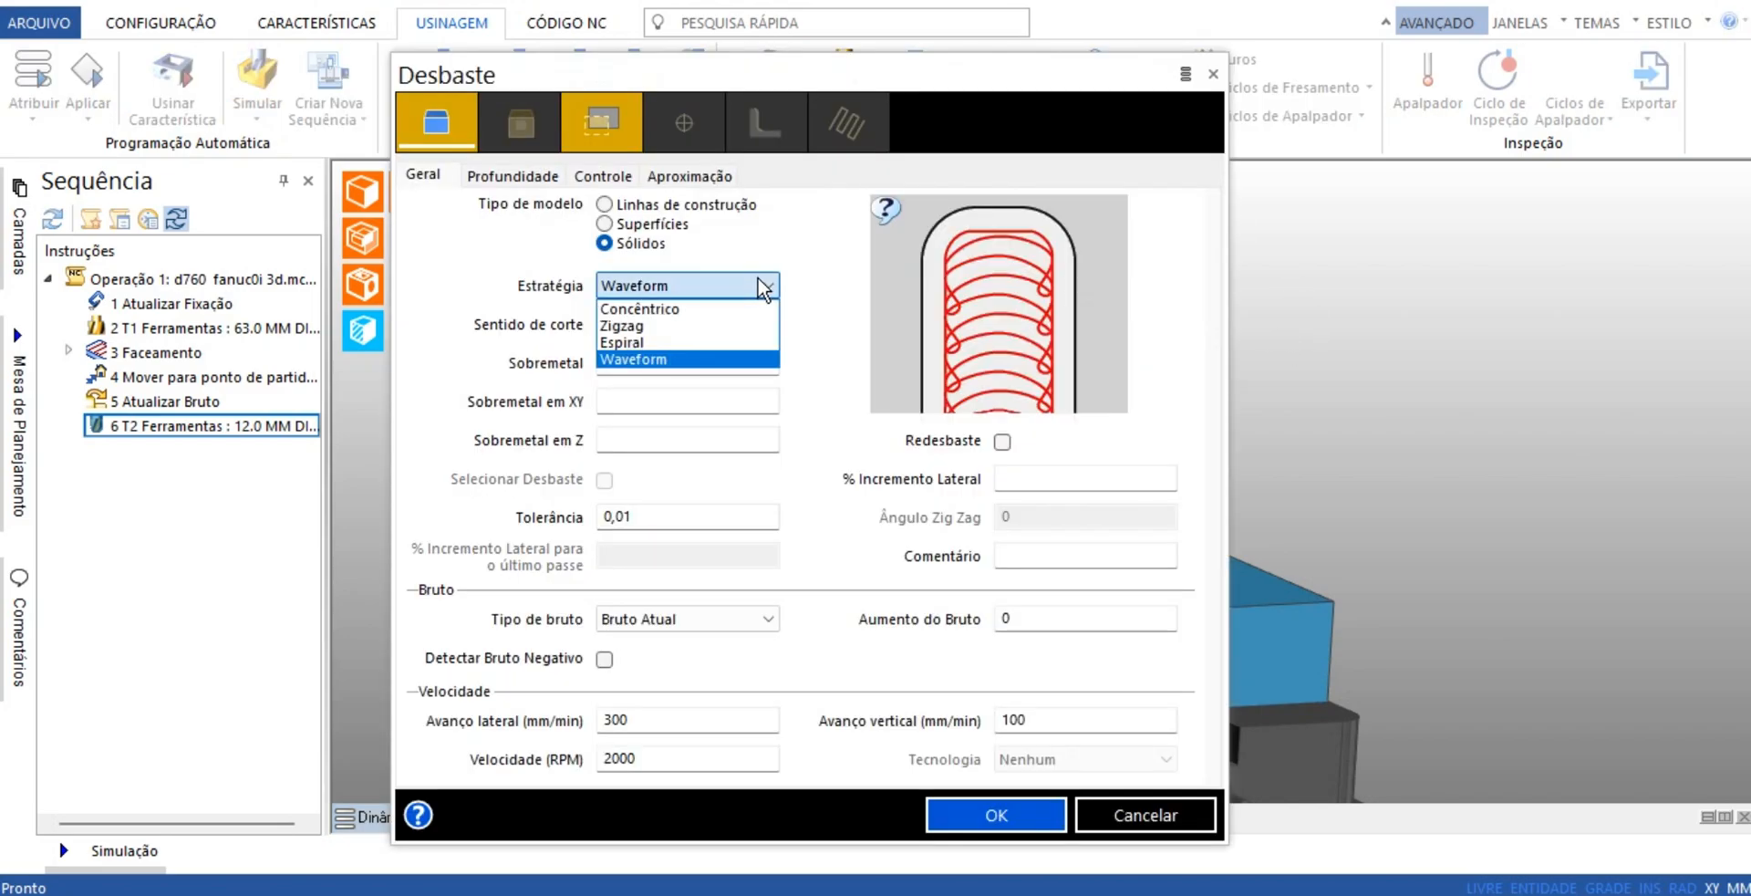
click(692, 343)
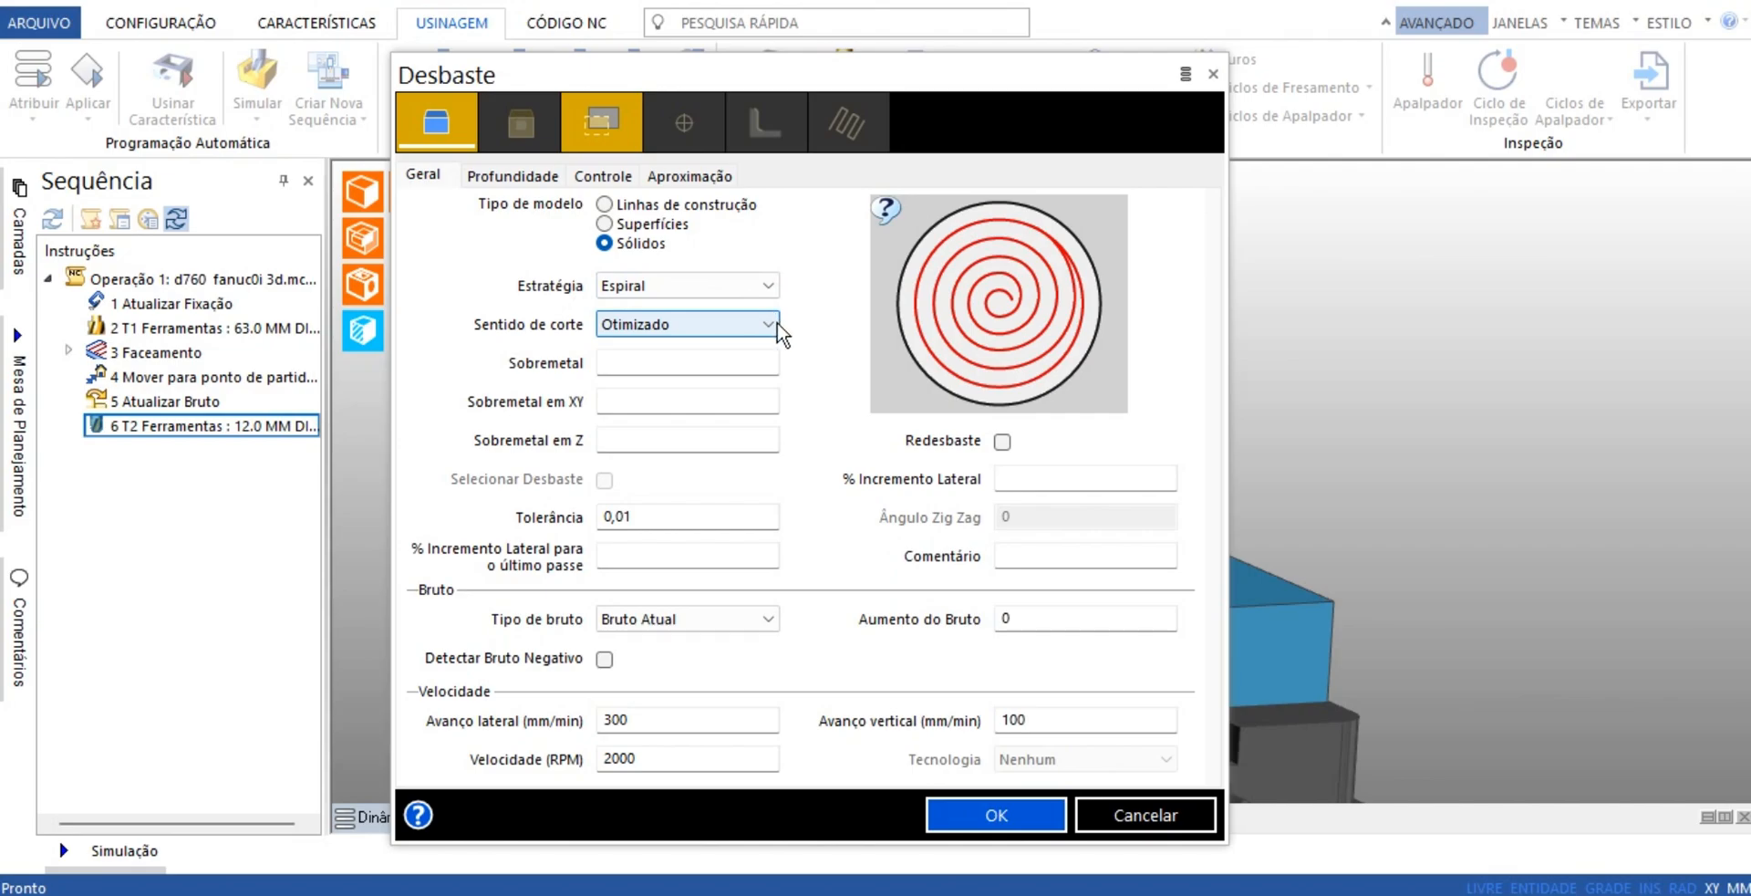
Set the roughing cycle's vertical feed to 700 mm/min, lateral feed to 800 mm/min and spindle speed to 5000 RPM
double_click(667, 721)
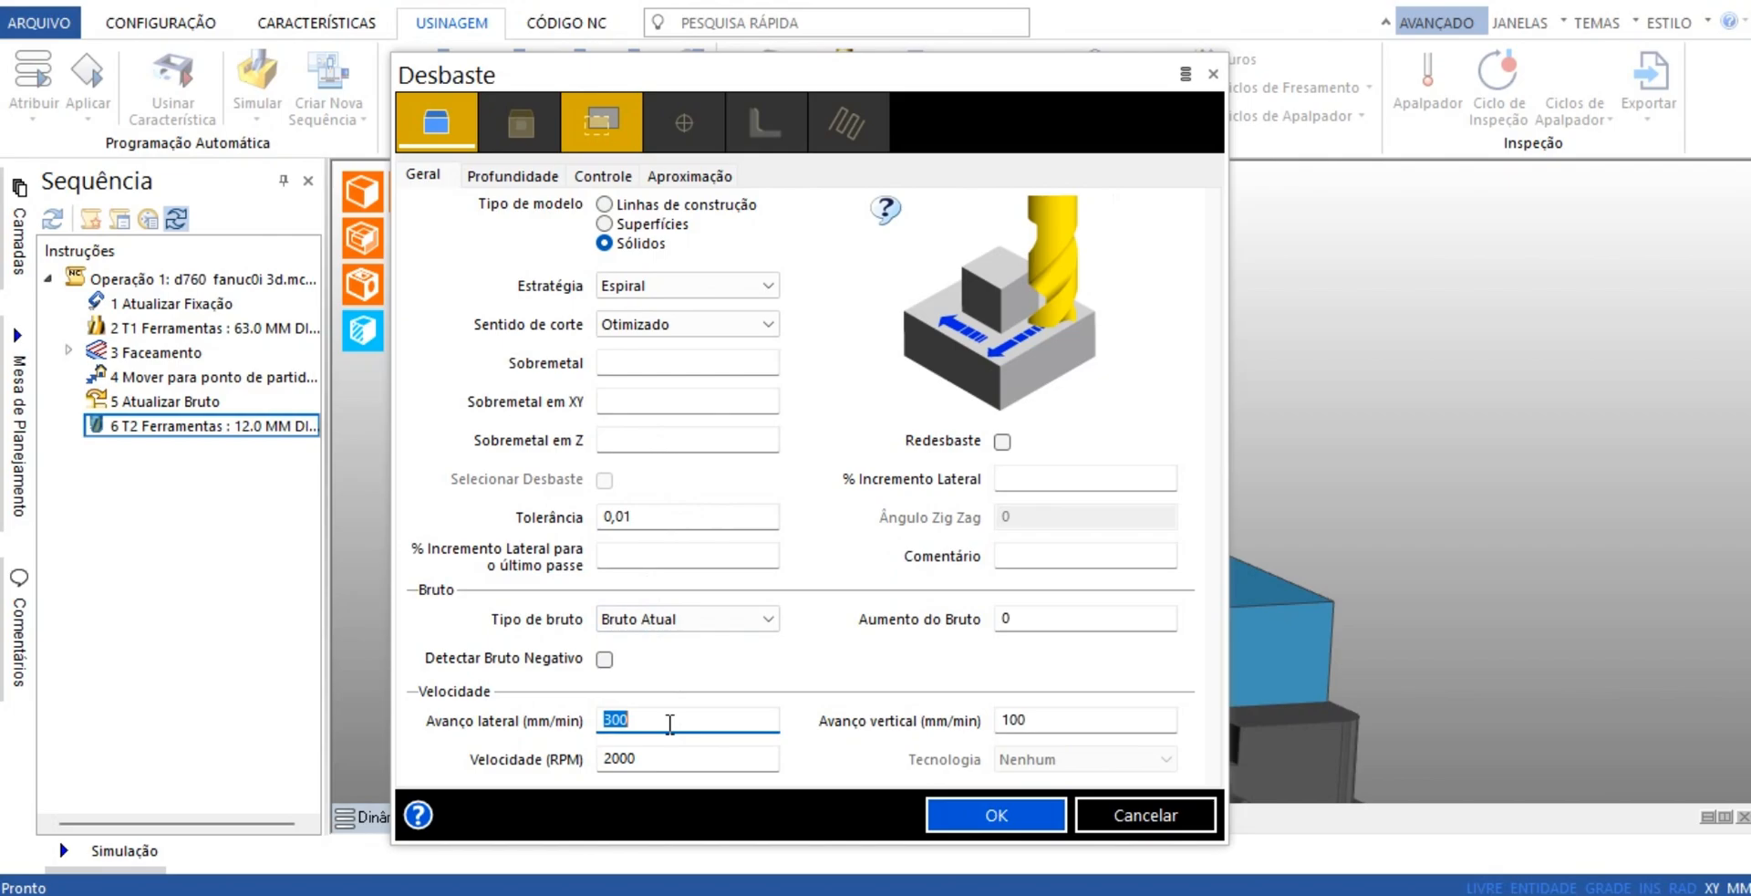
double_click(687, 759)
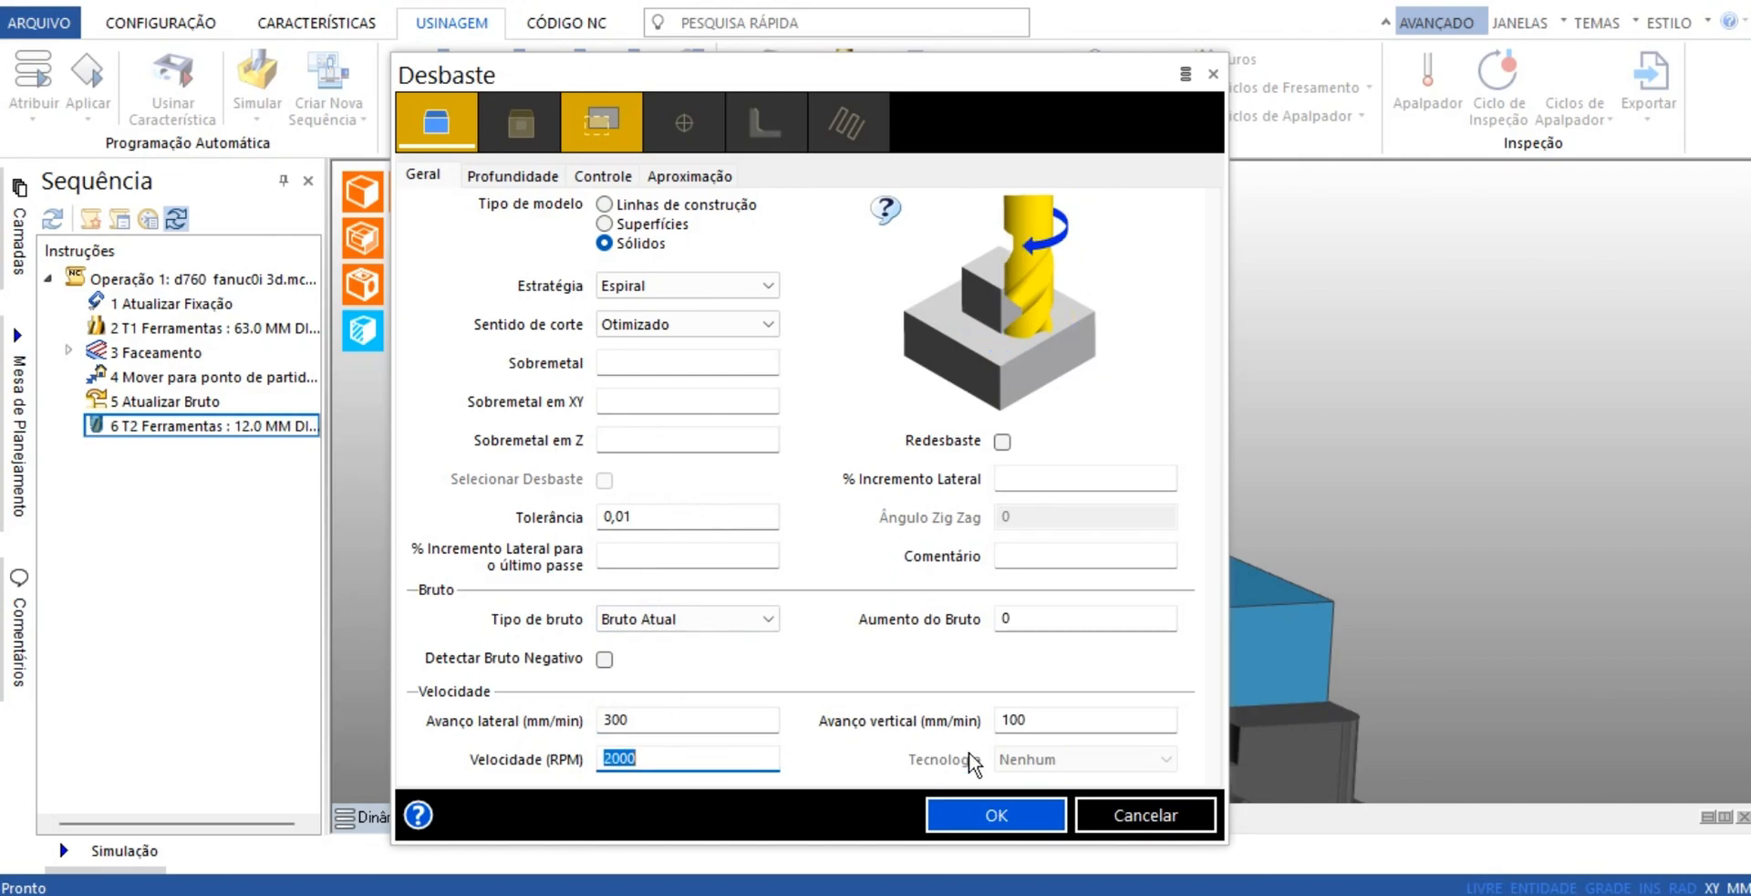
double_click(1074, 717)
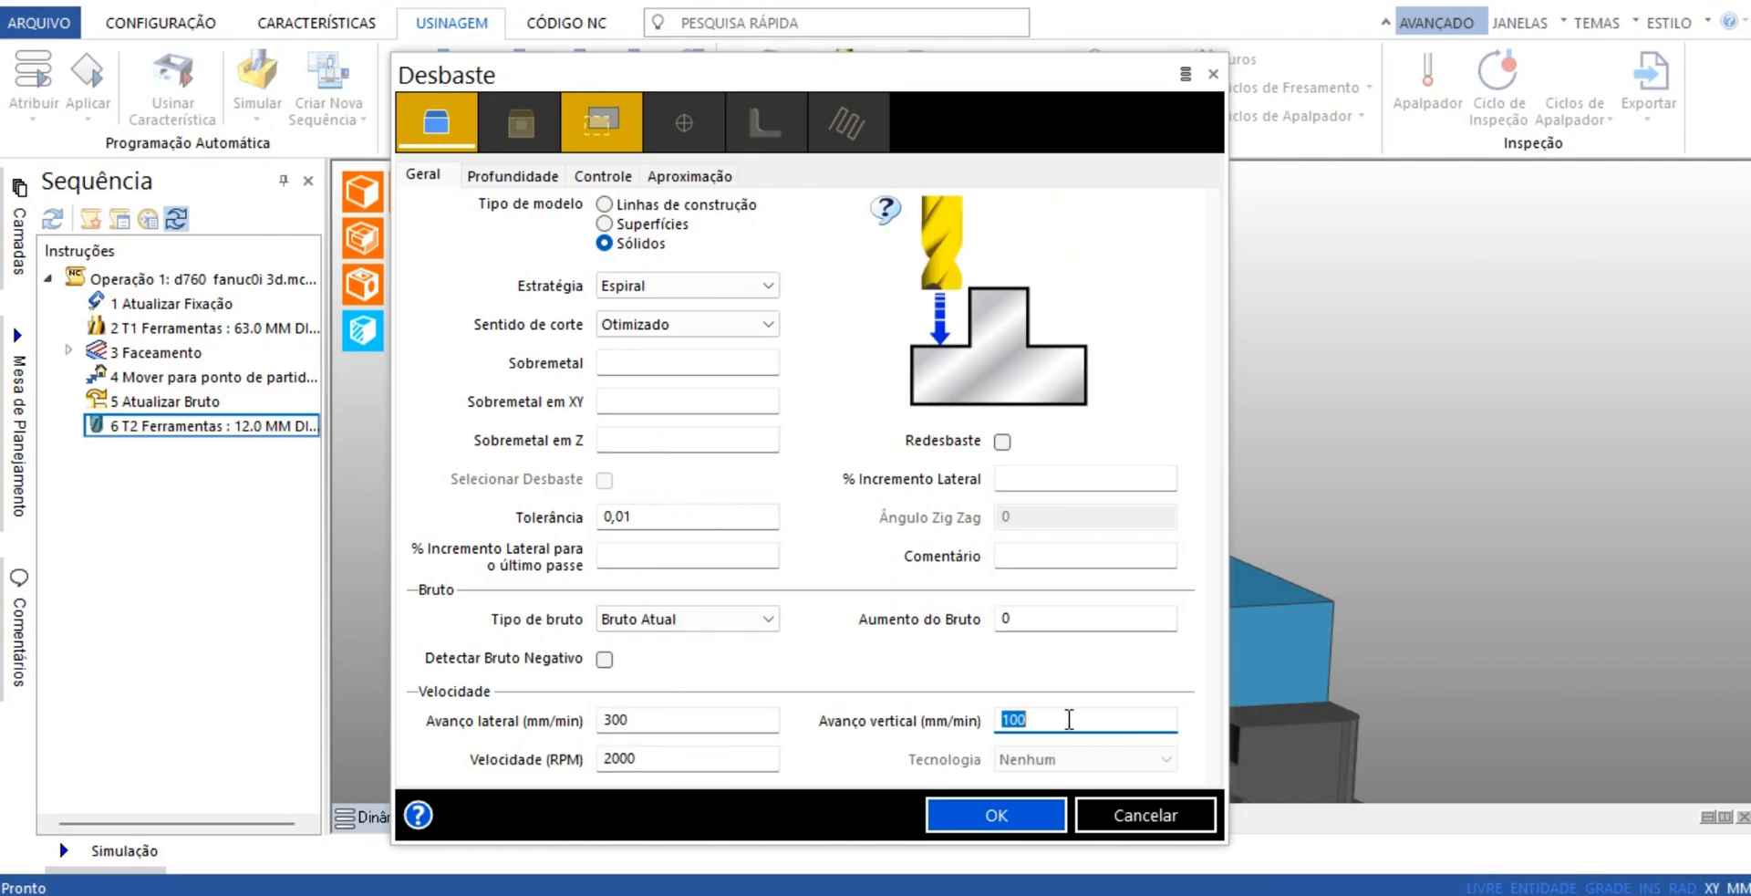
text(700)
double_click(689, 718)
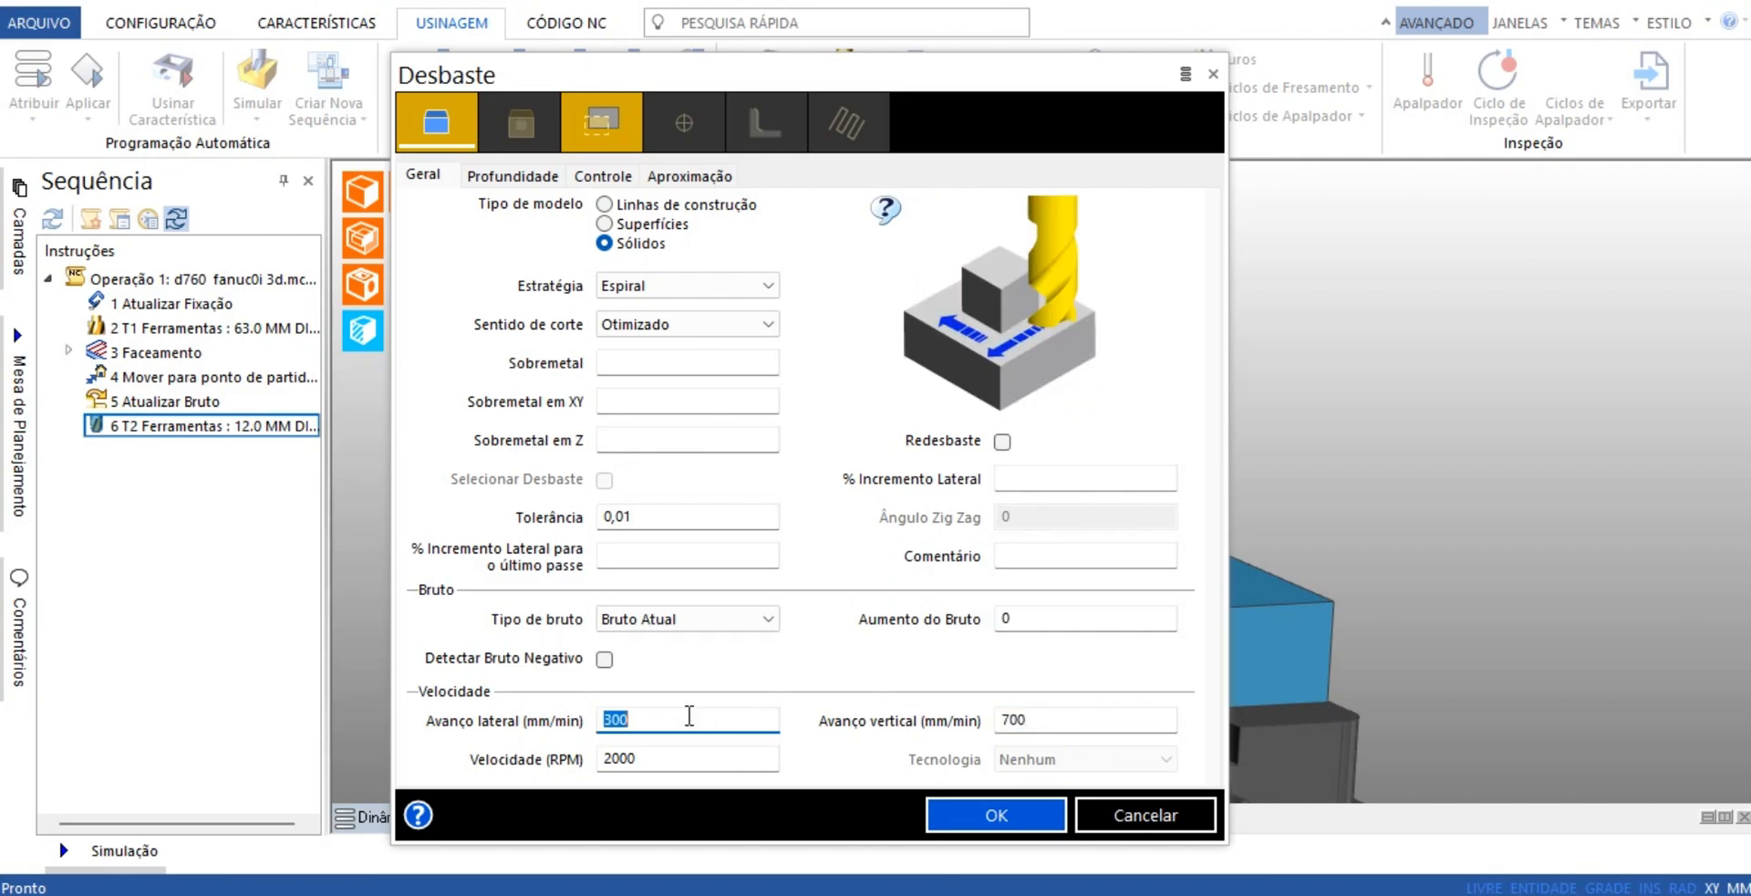
text(8)
double_click(659, 760)
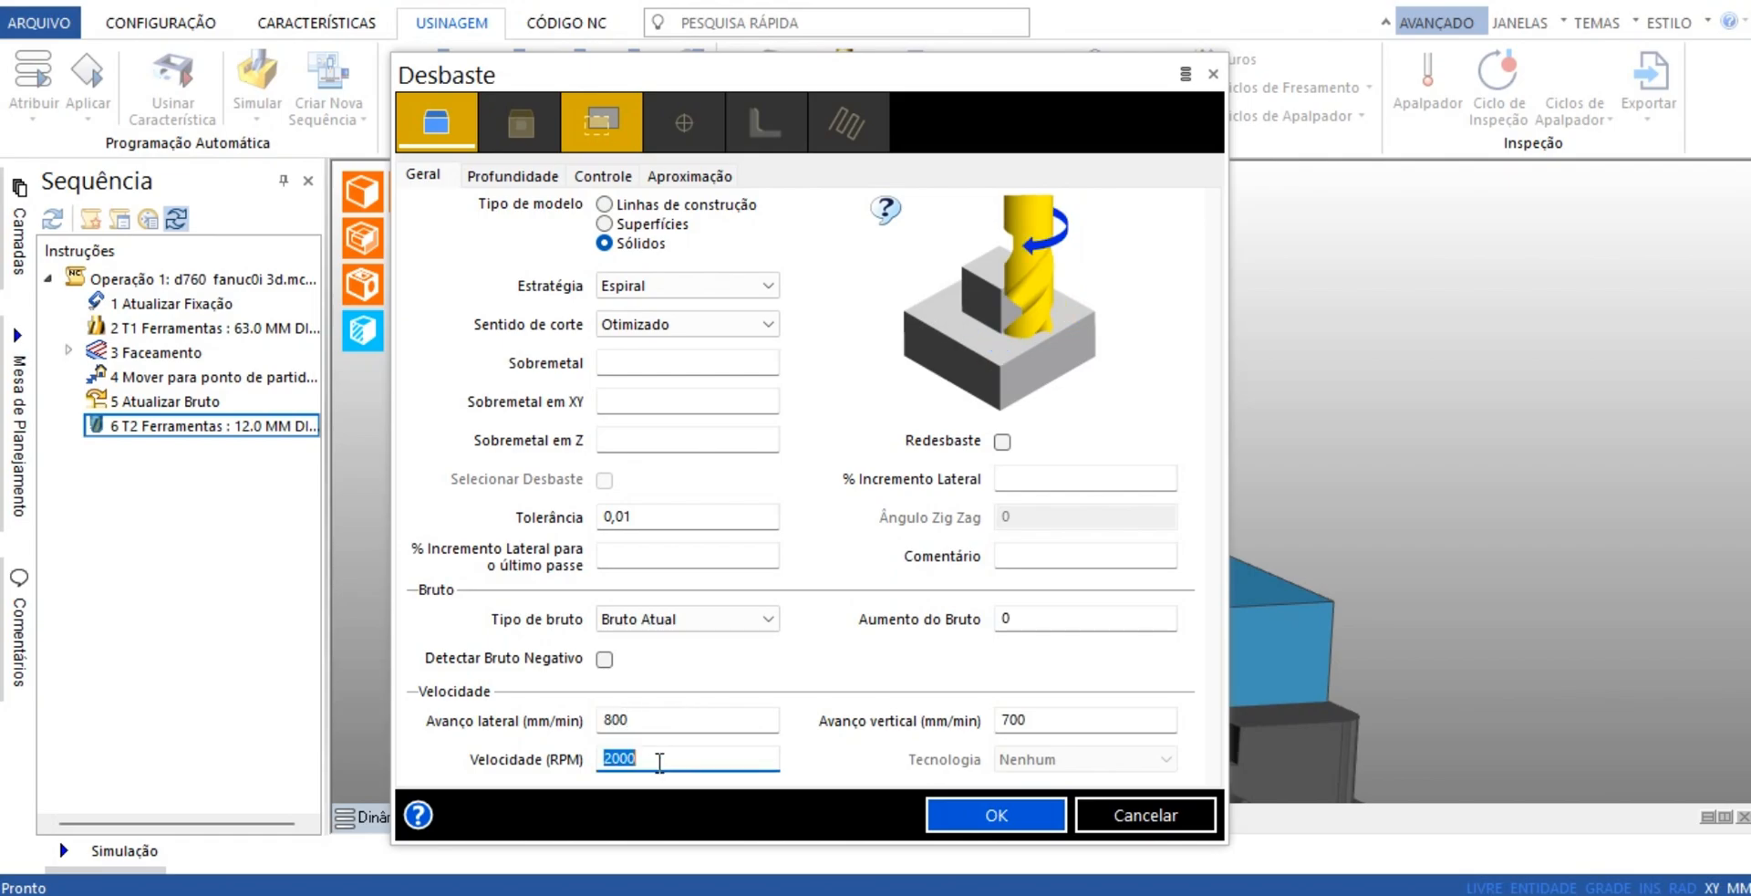
text(5000)
Compare the roughing depth settings across the Superfícies and Linhas de construção model types, and return the model type to Sólidos
click(517, 177)
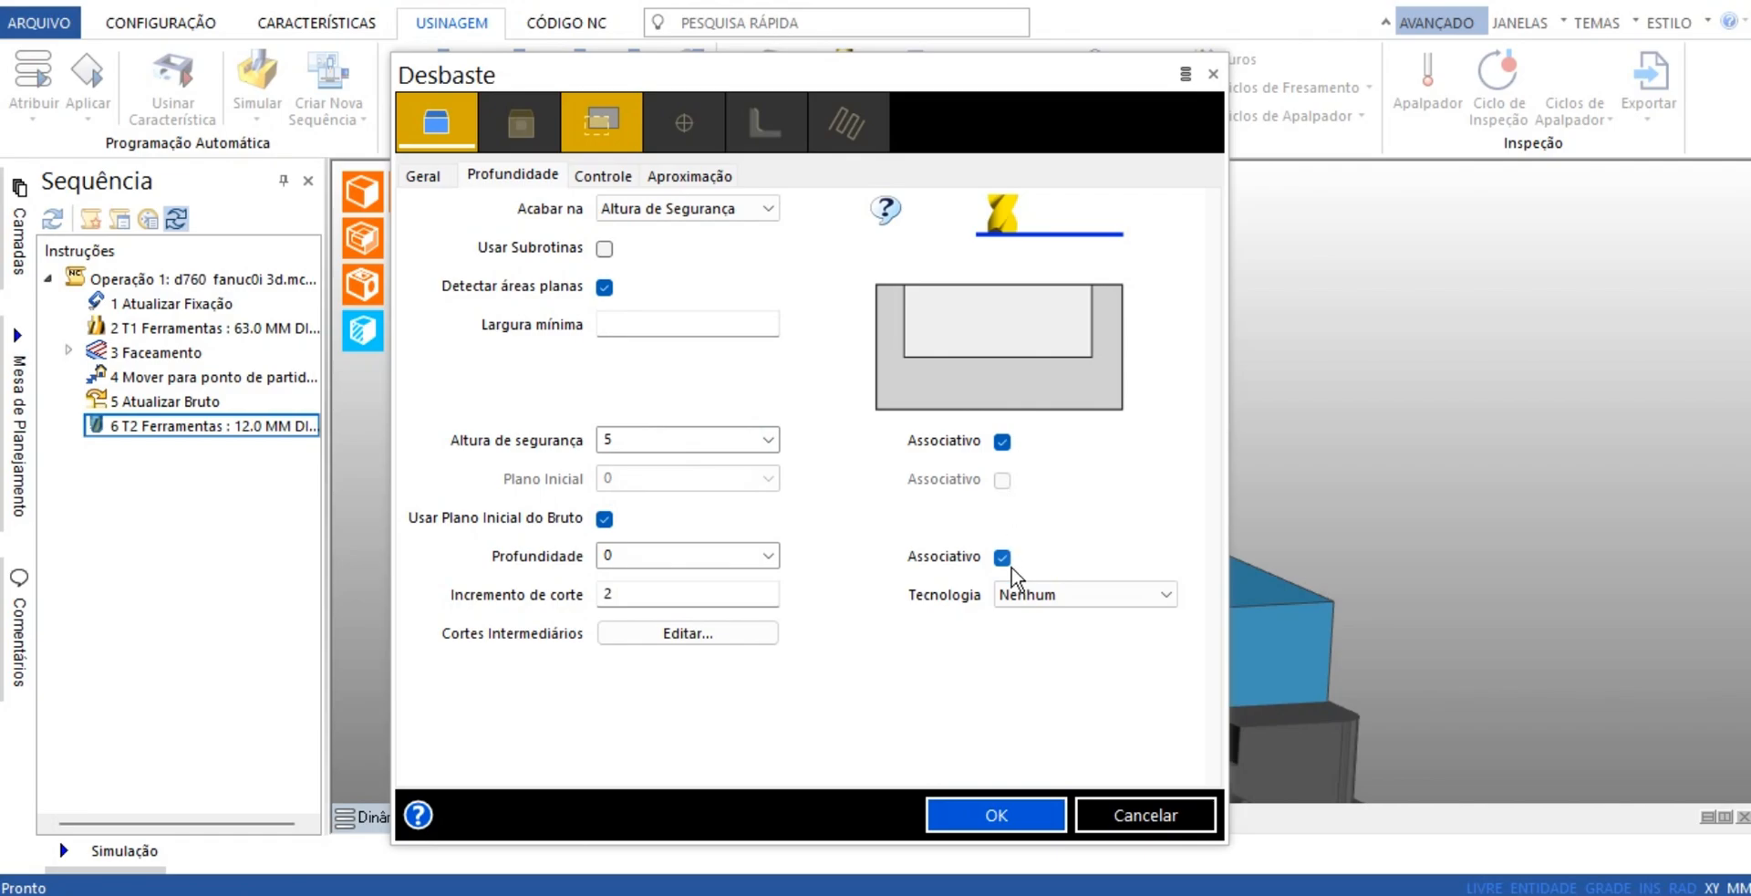
click(424, 178)
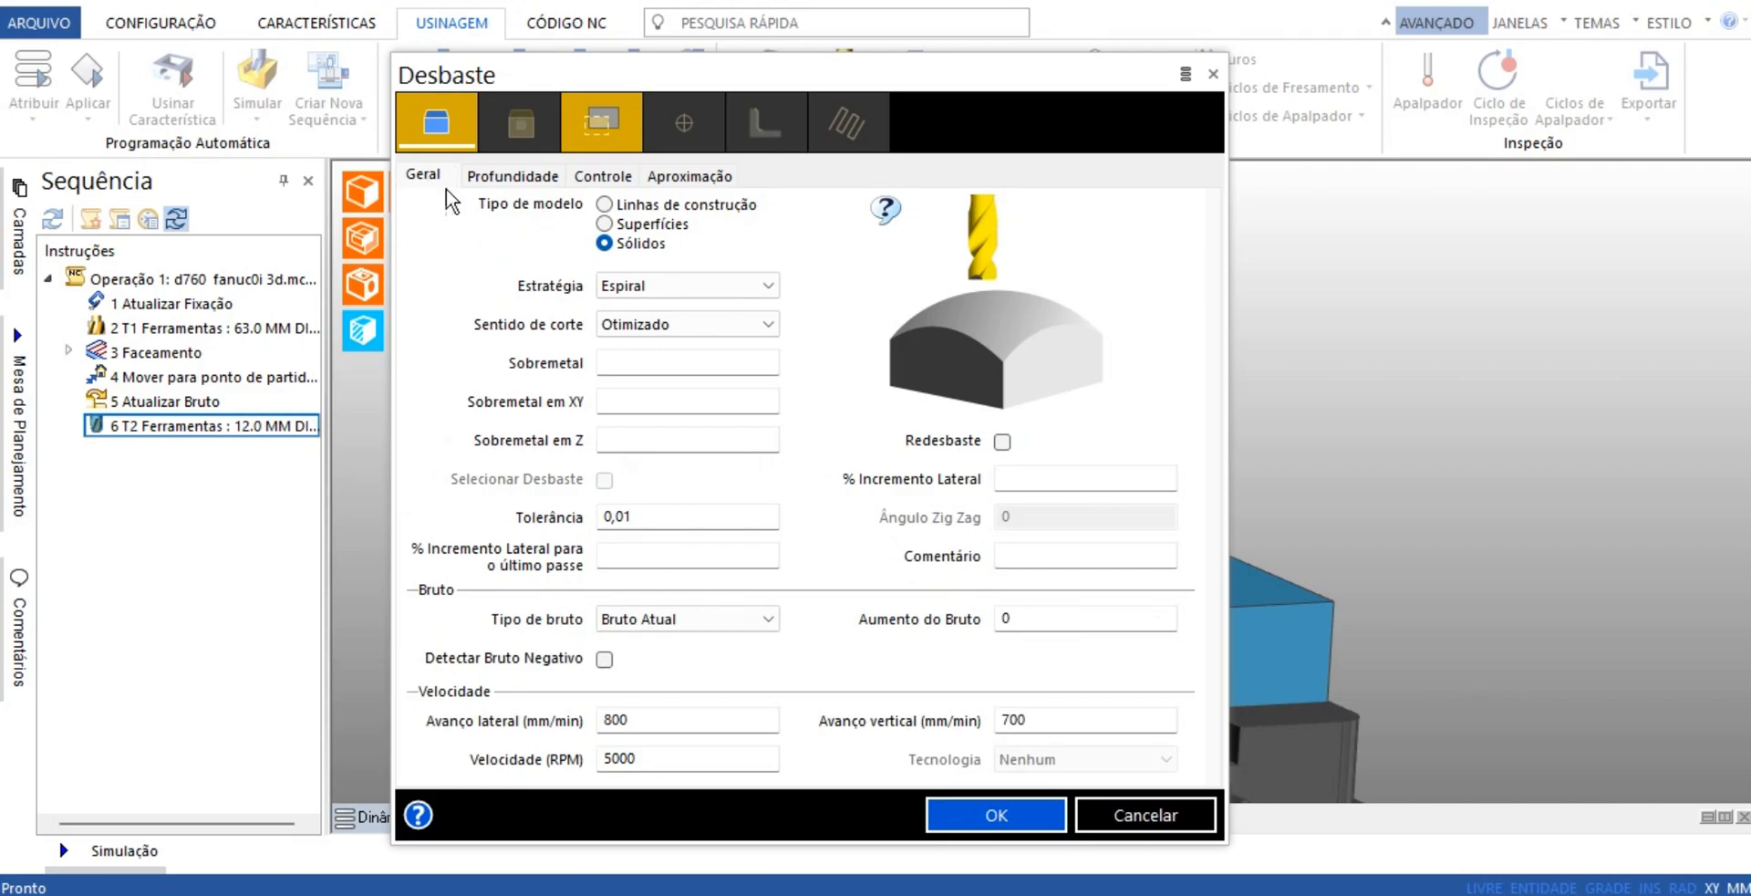
click(517, 177)
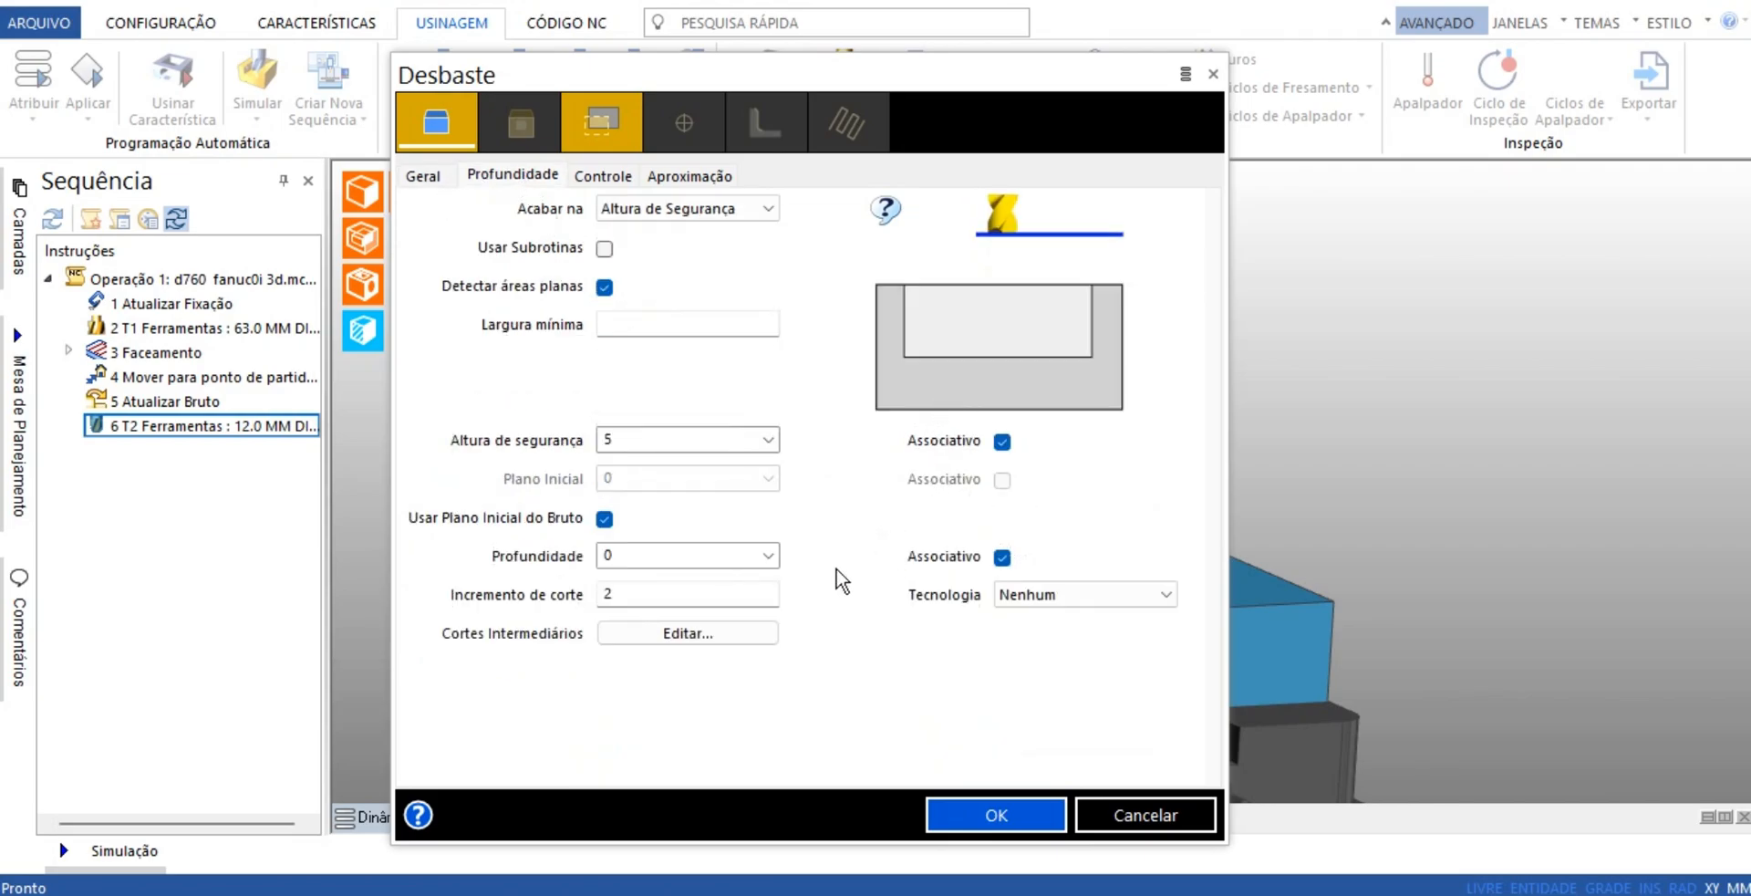
click(424, 175)
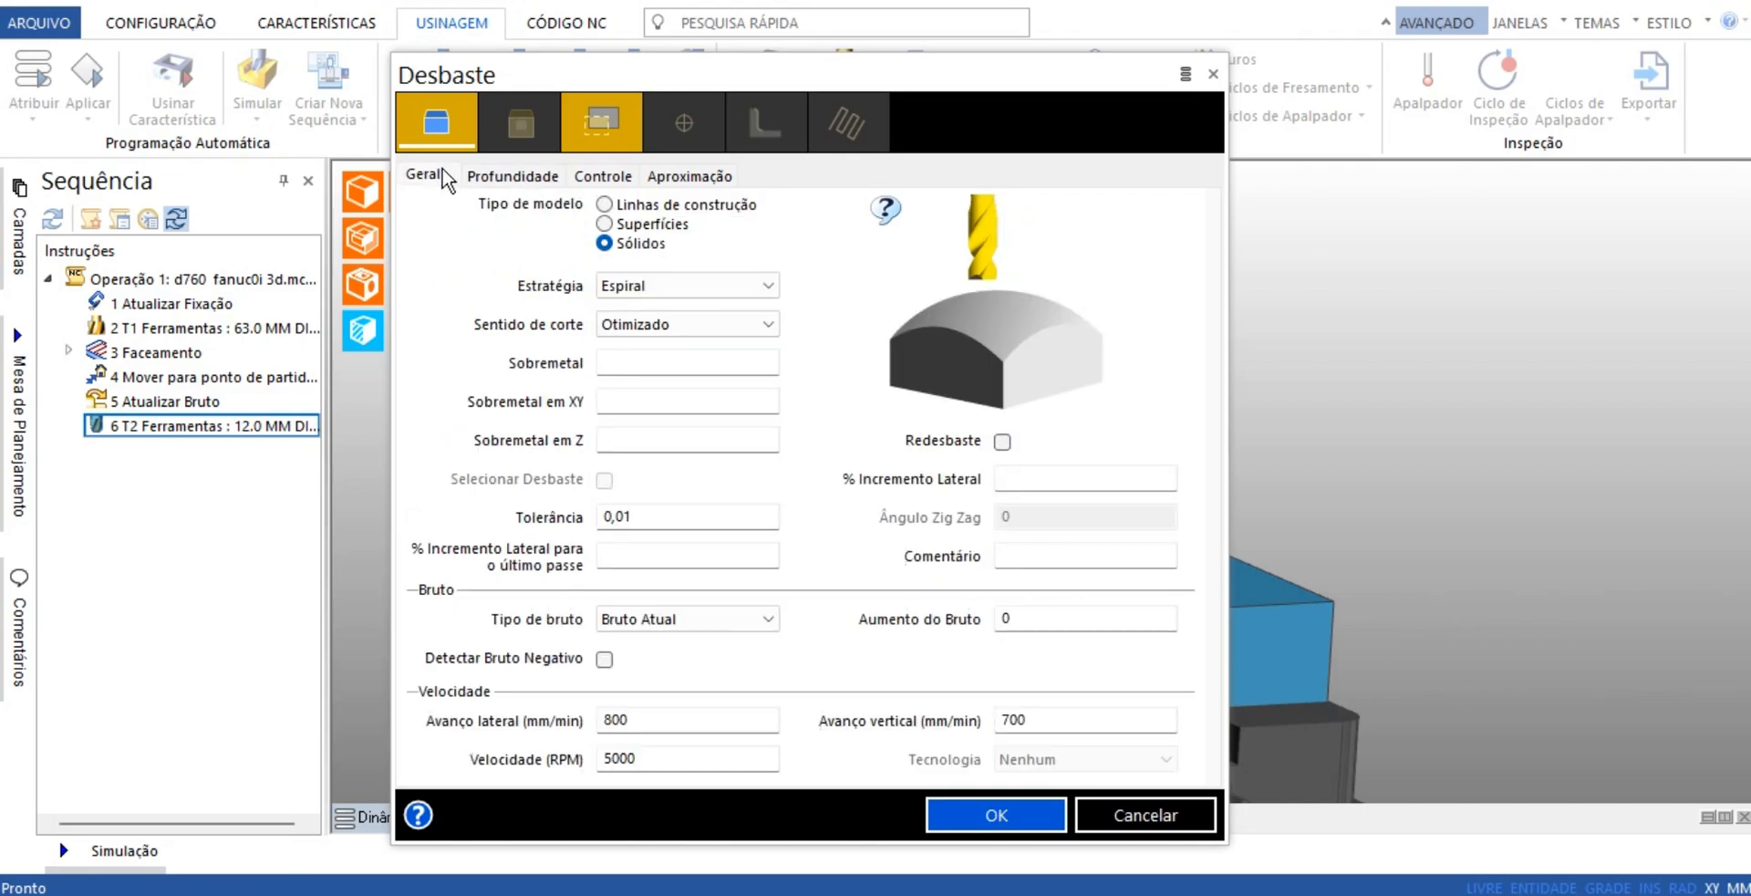
click(605, 223)
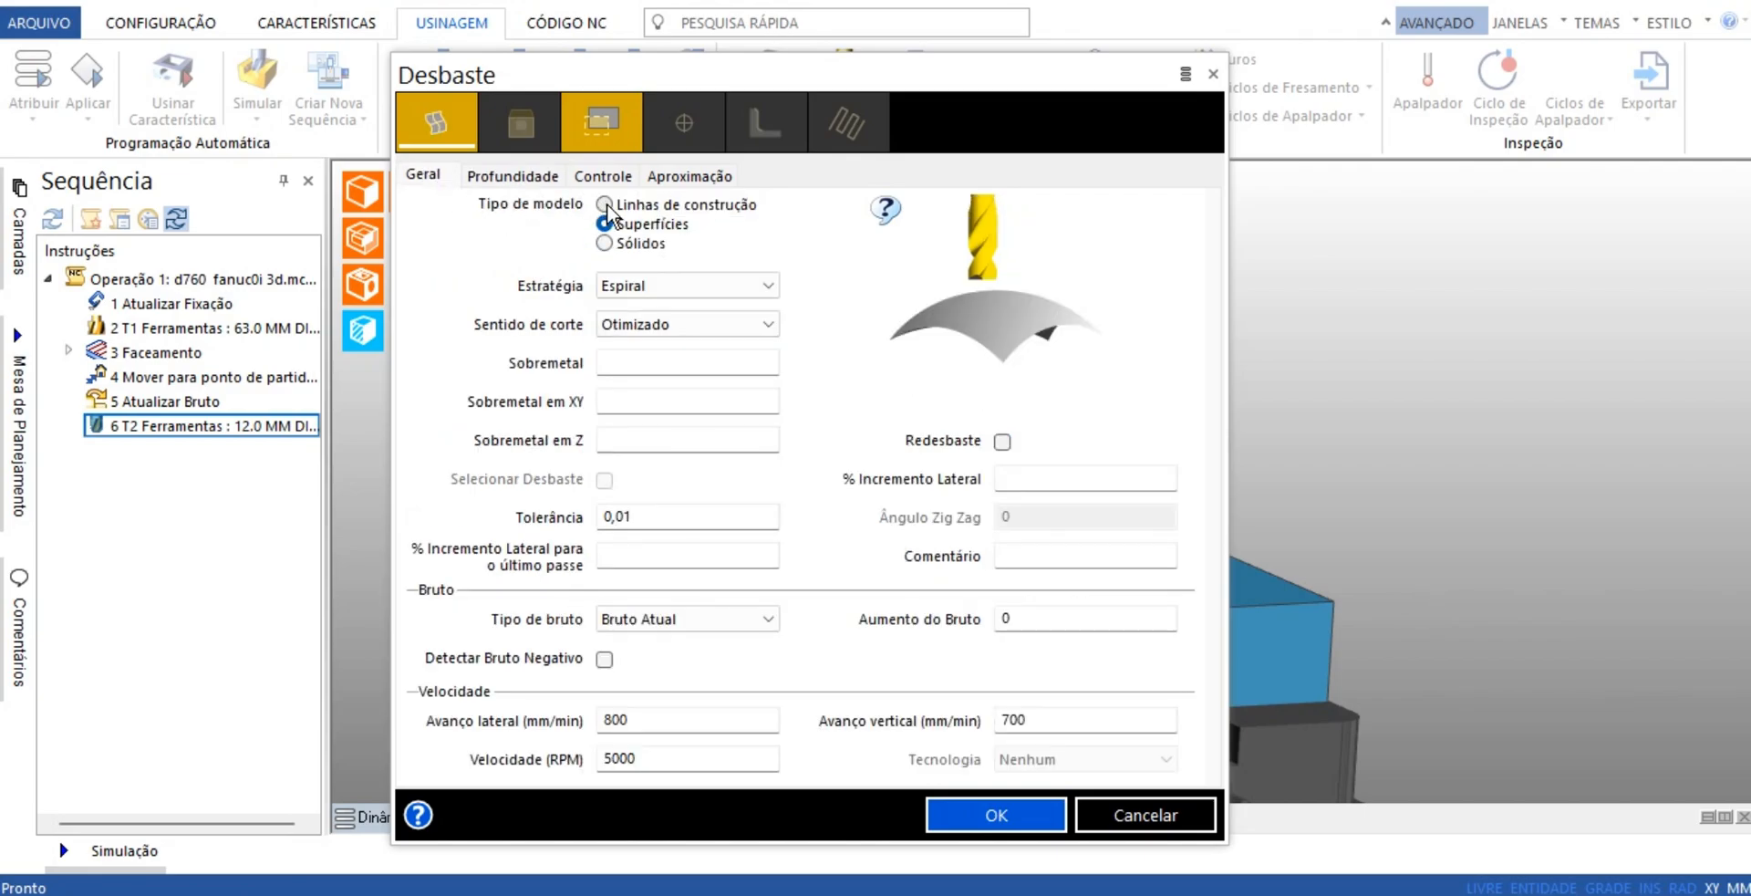
click(605, 204)
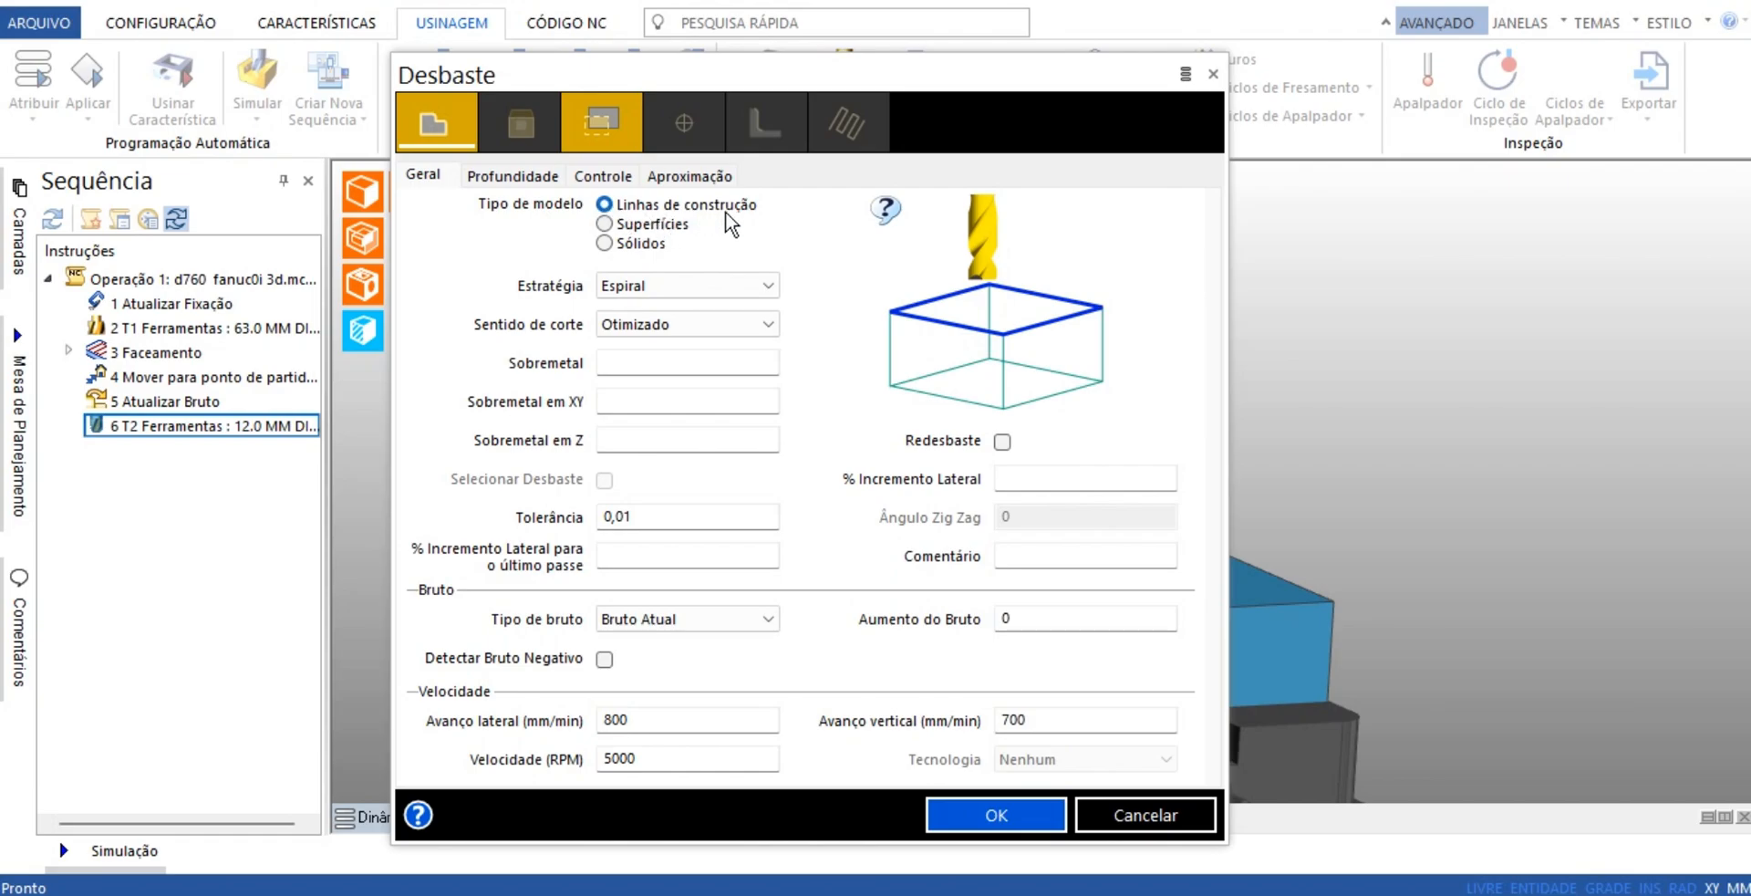
click(515, 175)
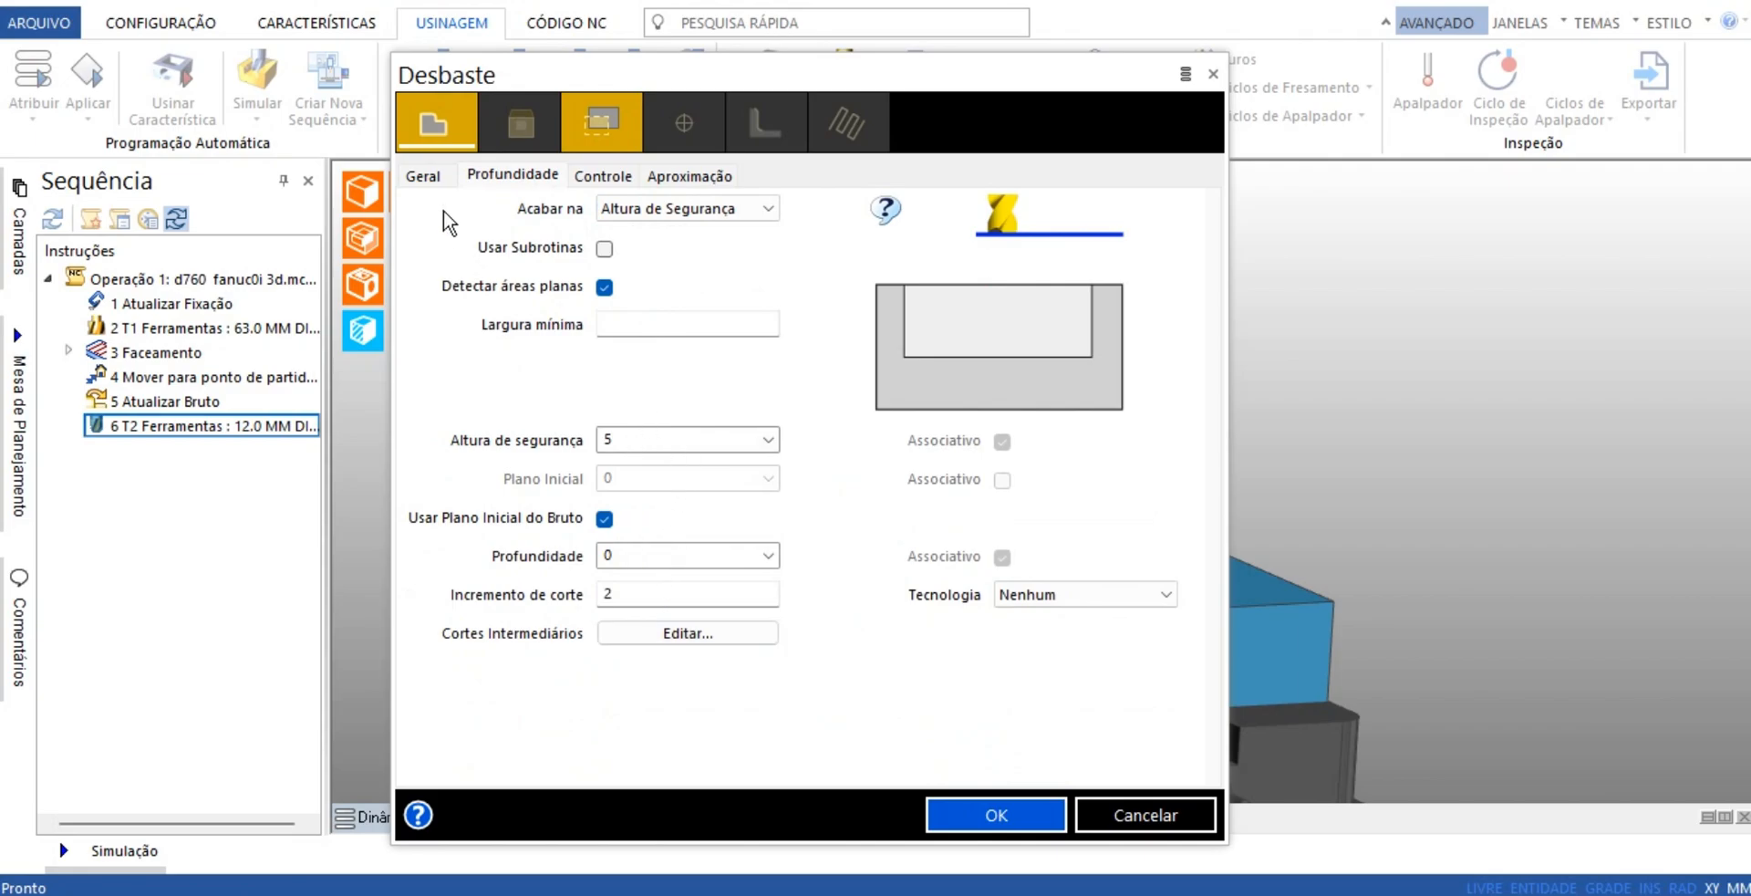
click(433, 176)
click(604, 243)
Set the roughing cycle's cut increment to 2
click(507, 176)
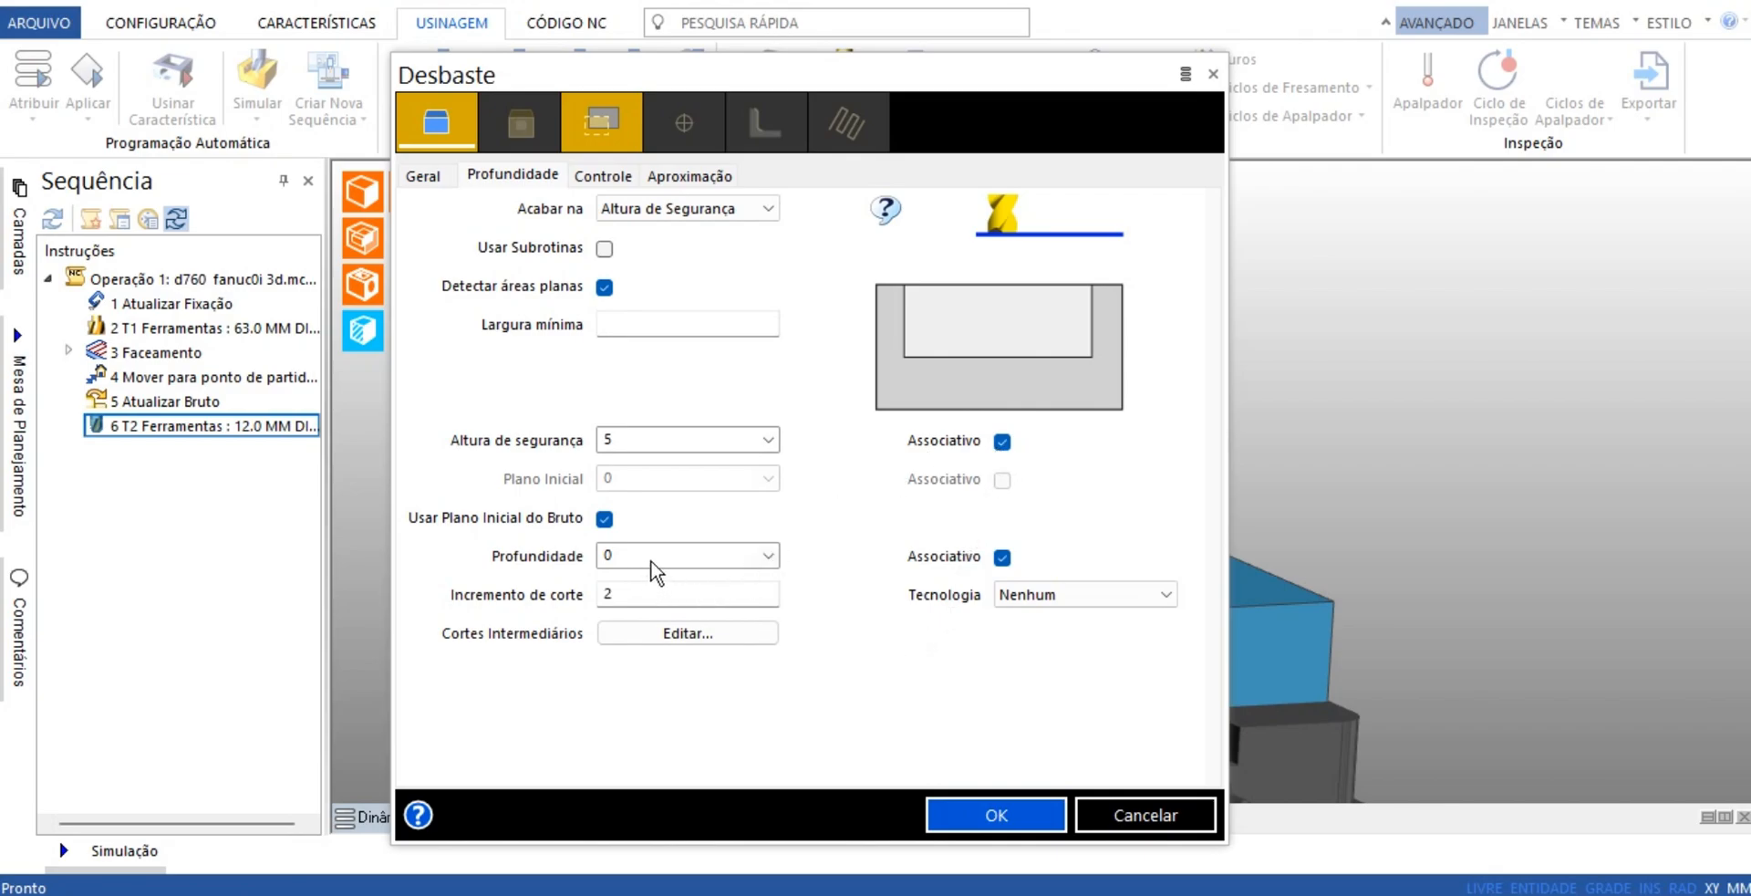
double_click(625, 595)
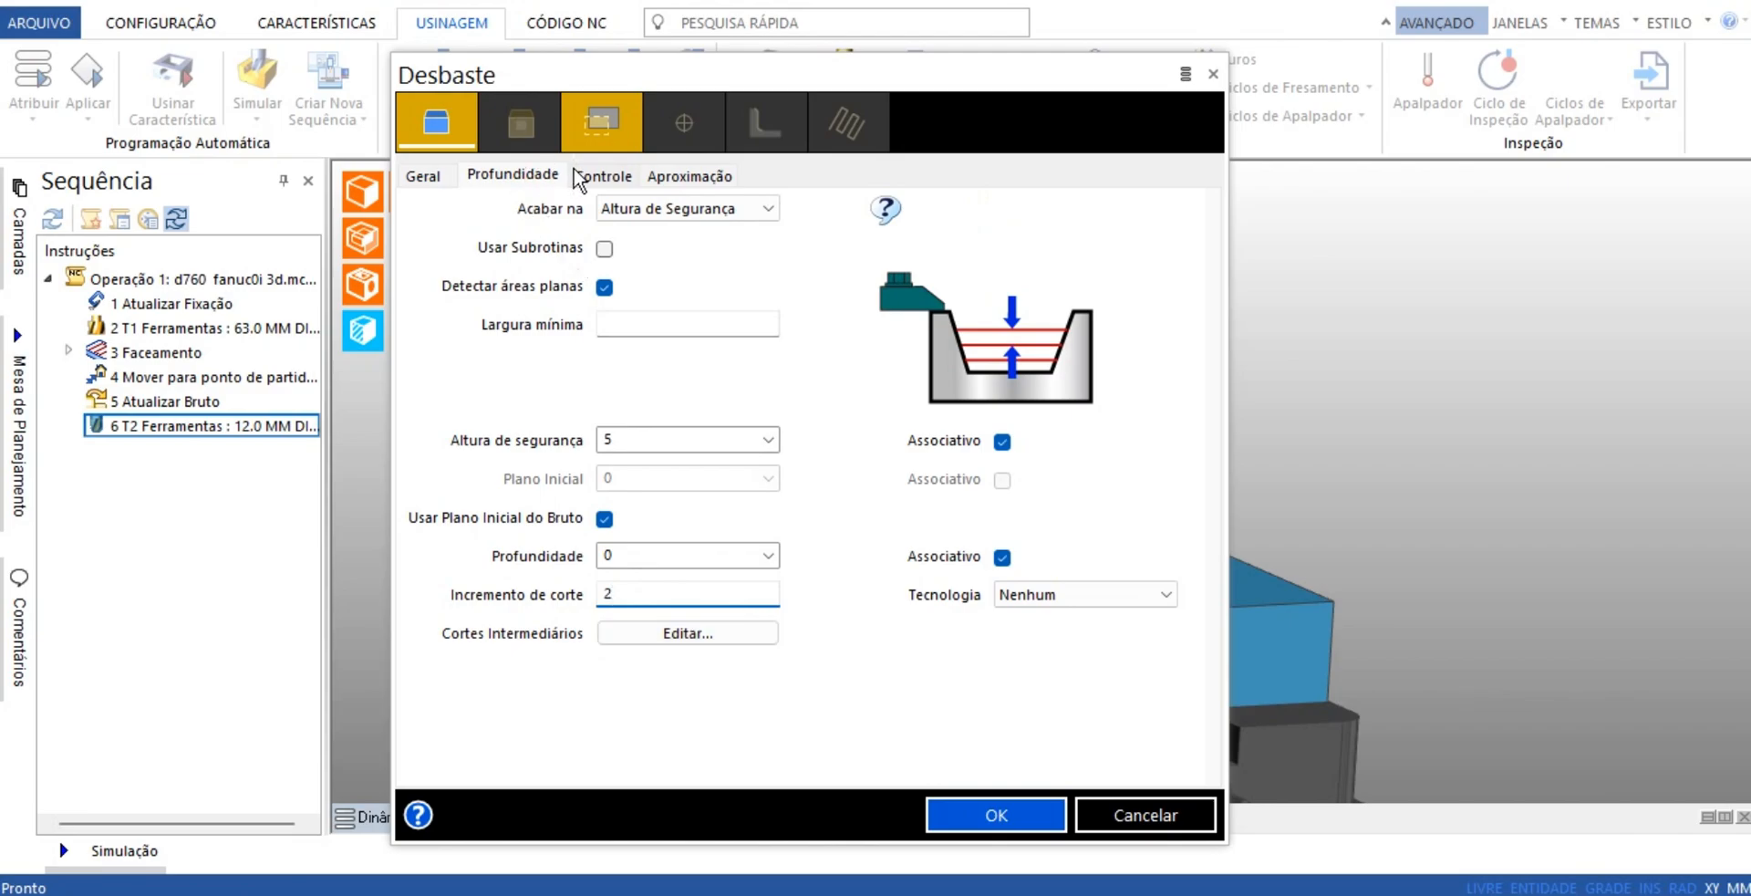
Review the path optimisation choices in the roughing cycle's control settings without changing the selected option
click(599, 176)
click(755, 211)
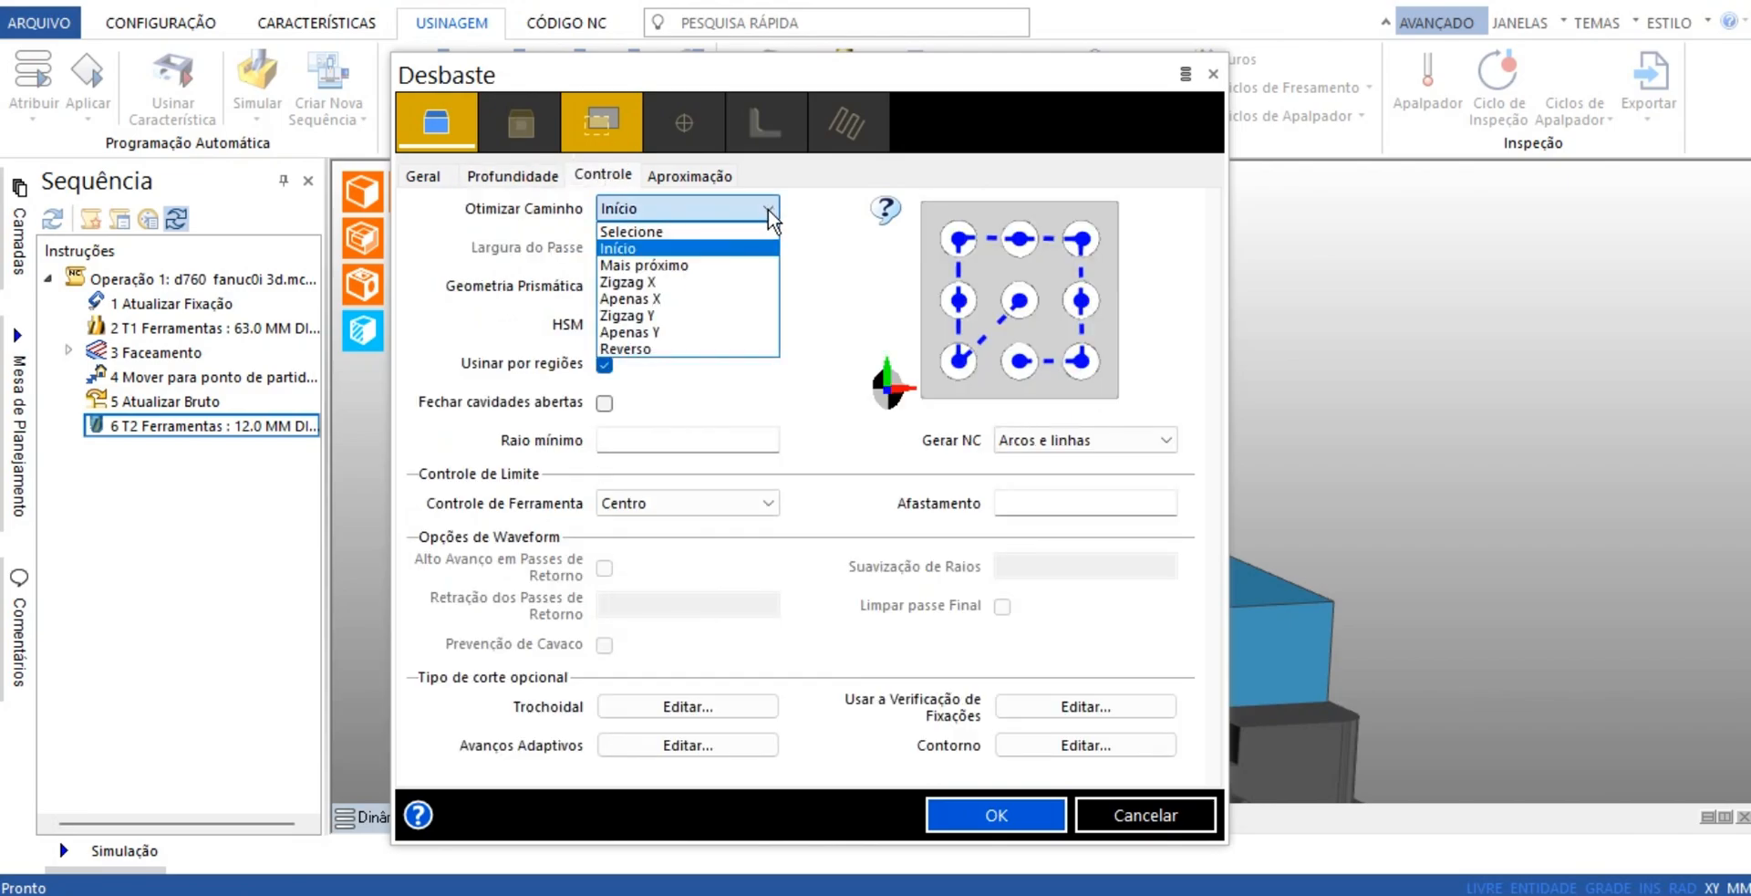
click(846, 229)
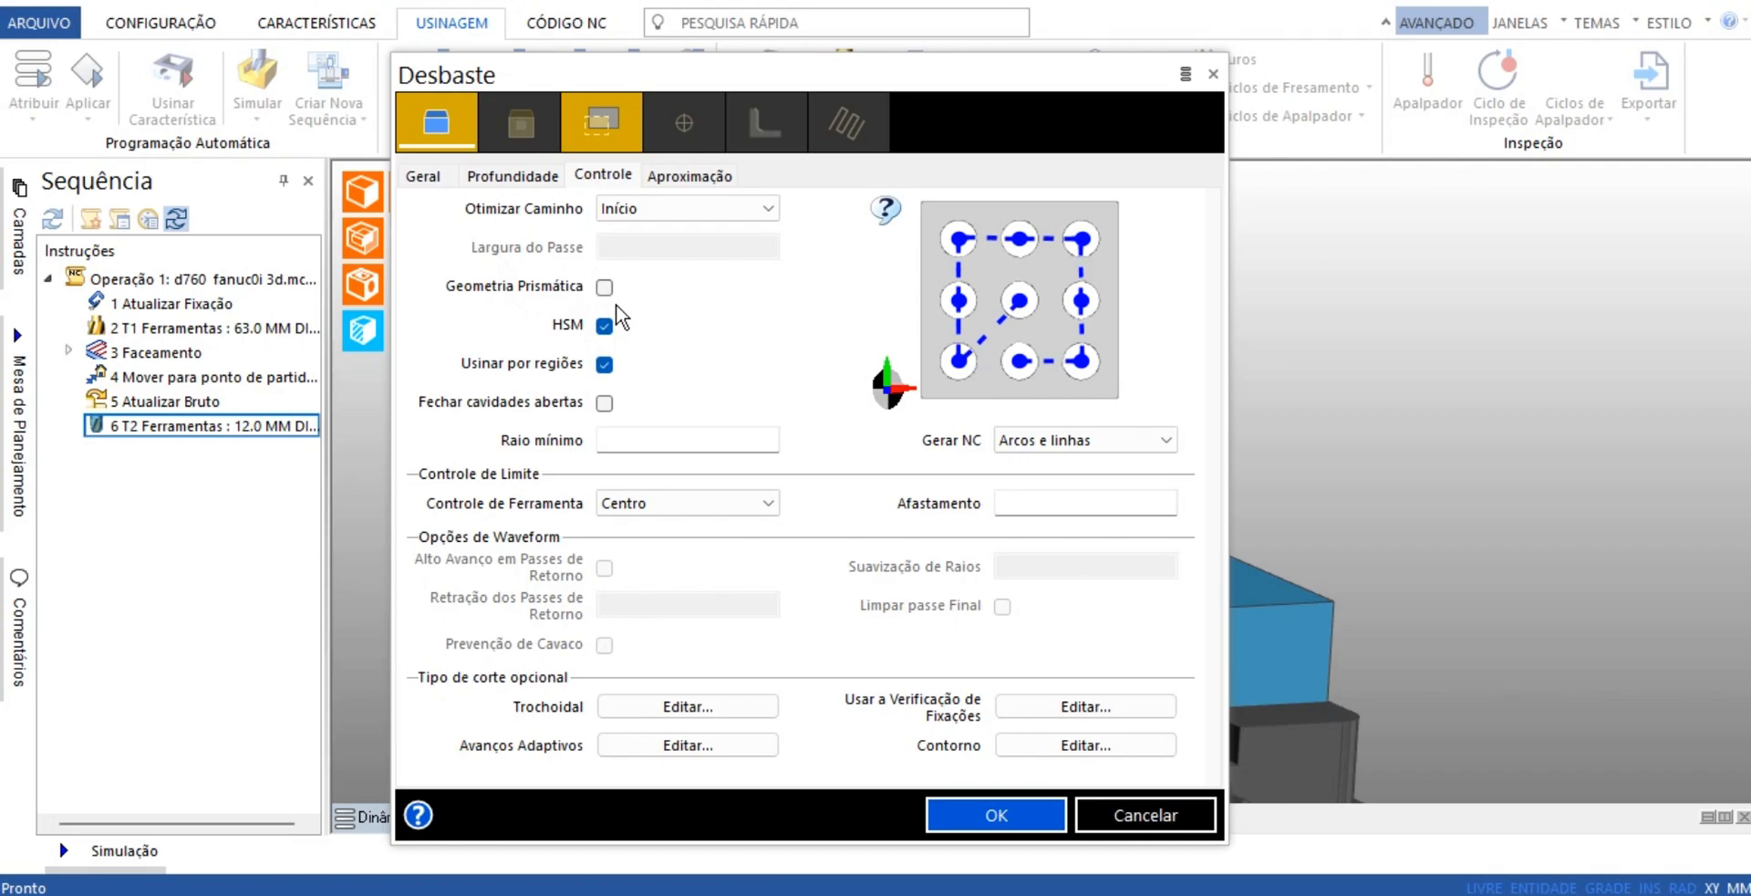
Choose Hélice as the roughing cycle's approach type, keep the ramp angle at 10, and accept the cycle parameters
click(682, 177)
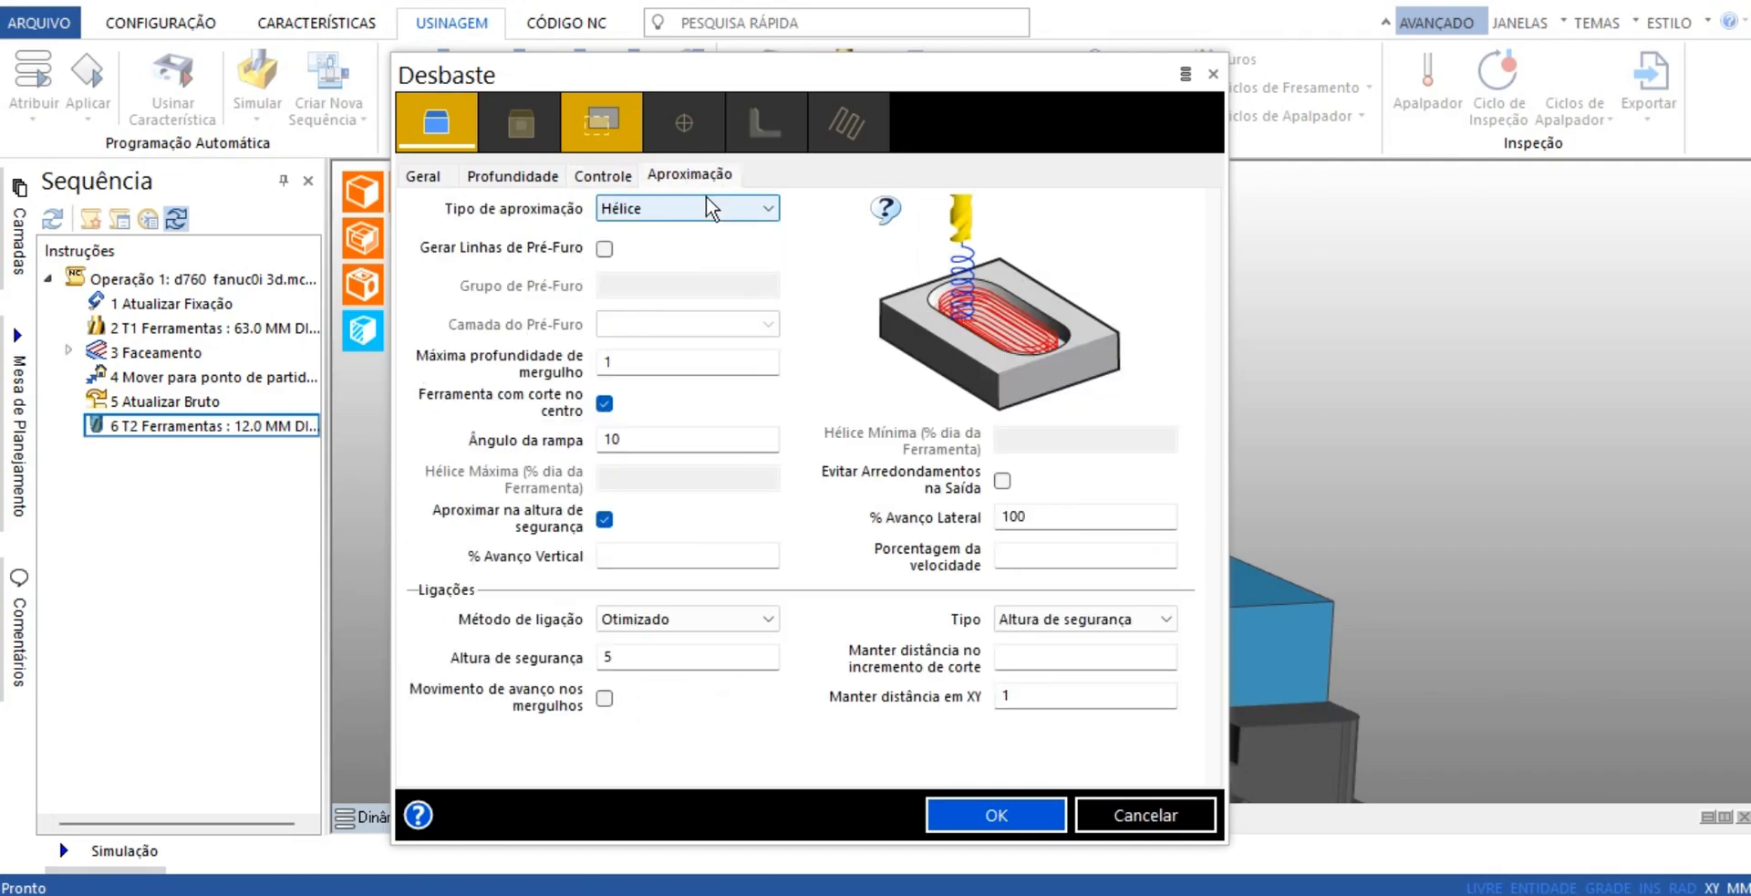
click(717, 209)
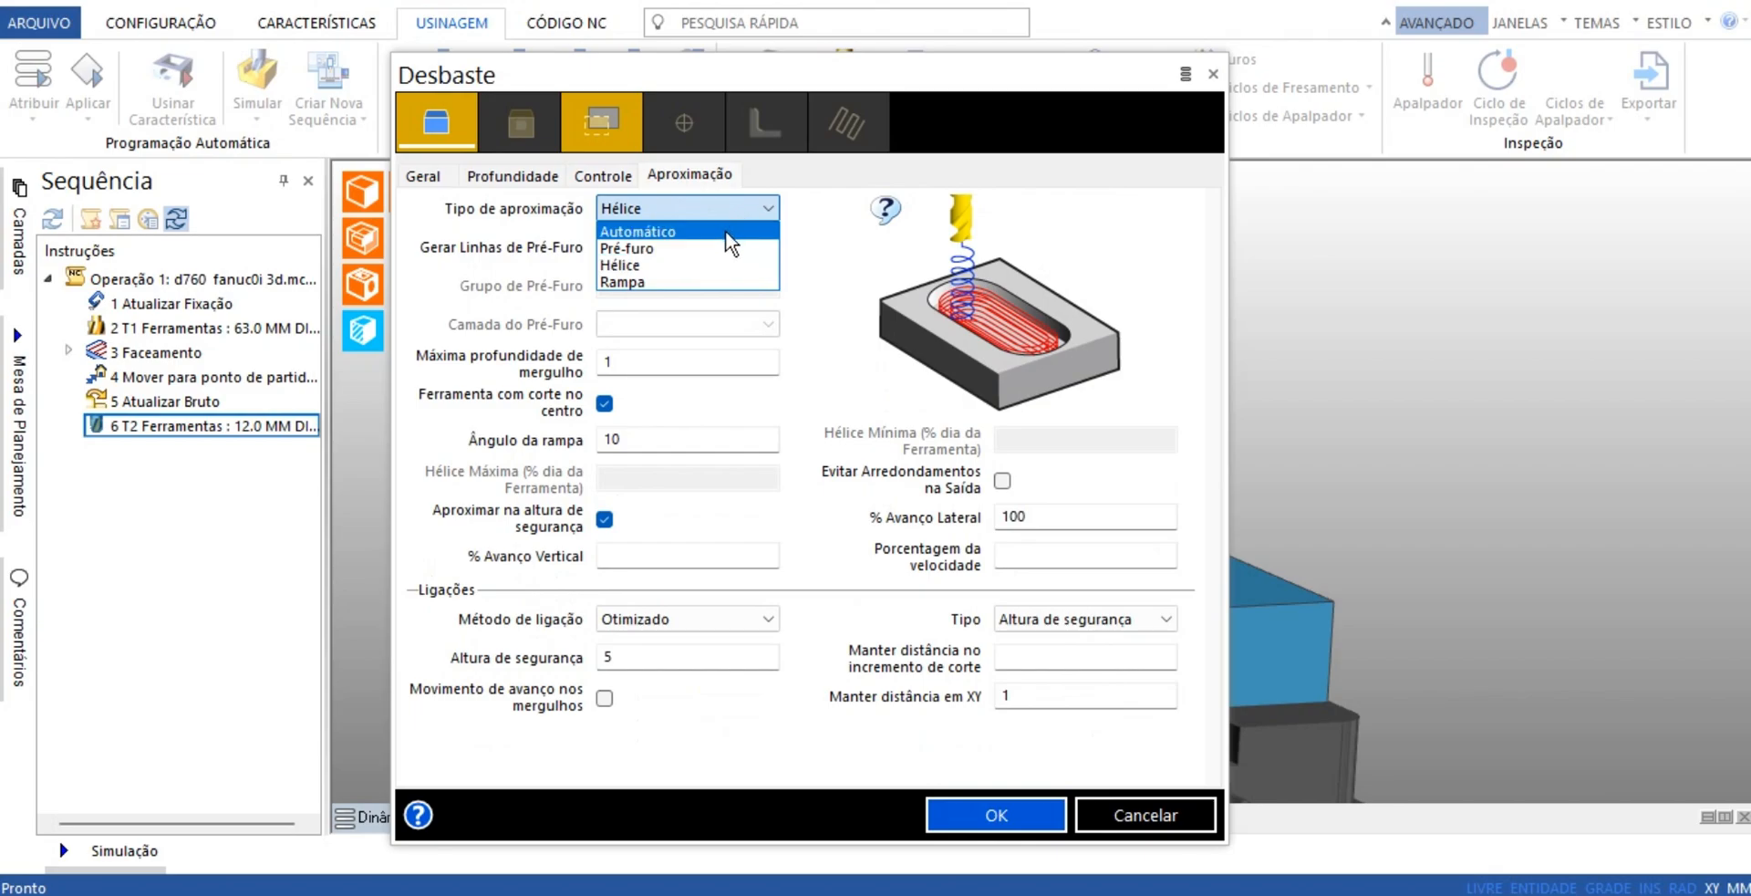
click(716, 264)
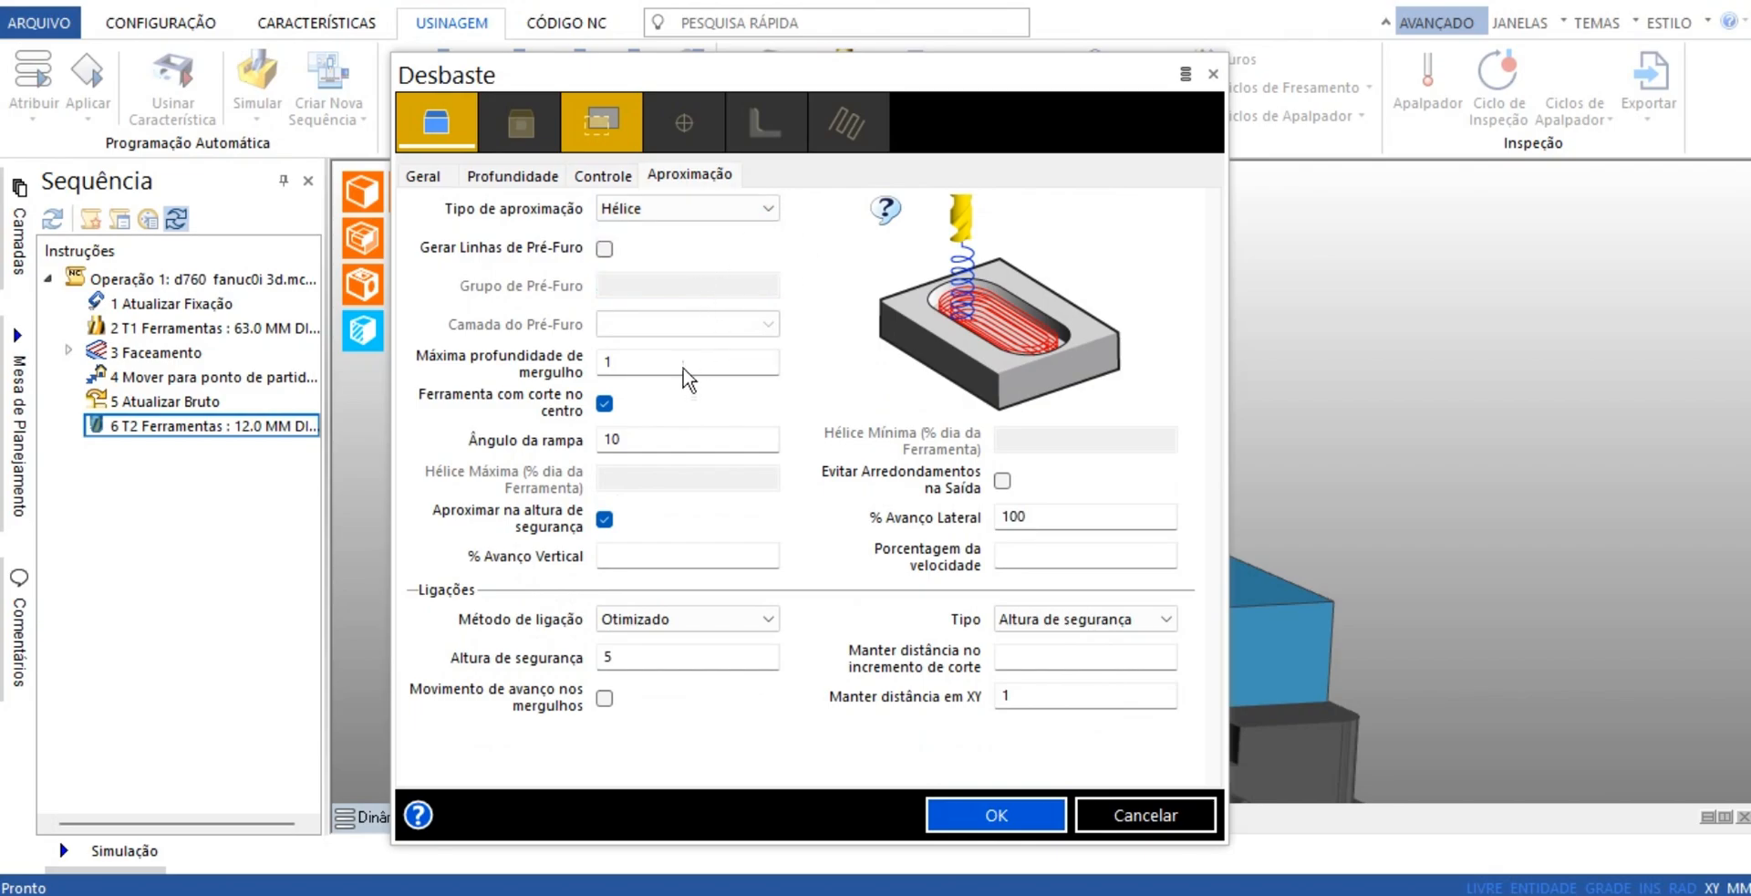
click(659, 444)
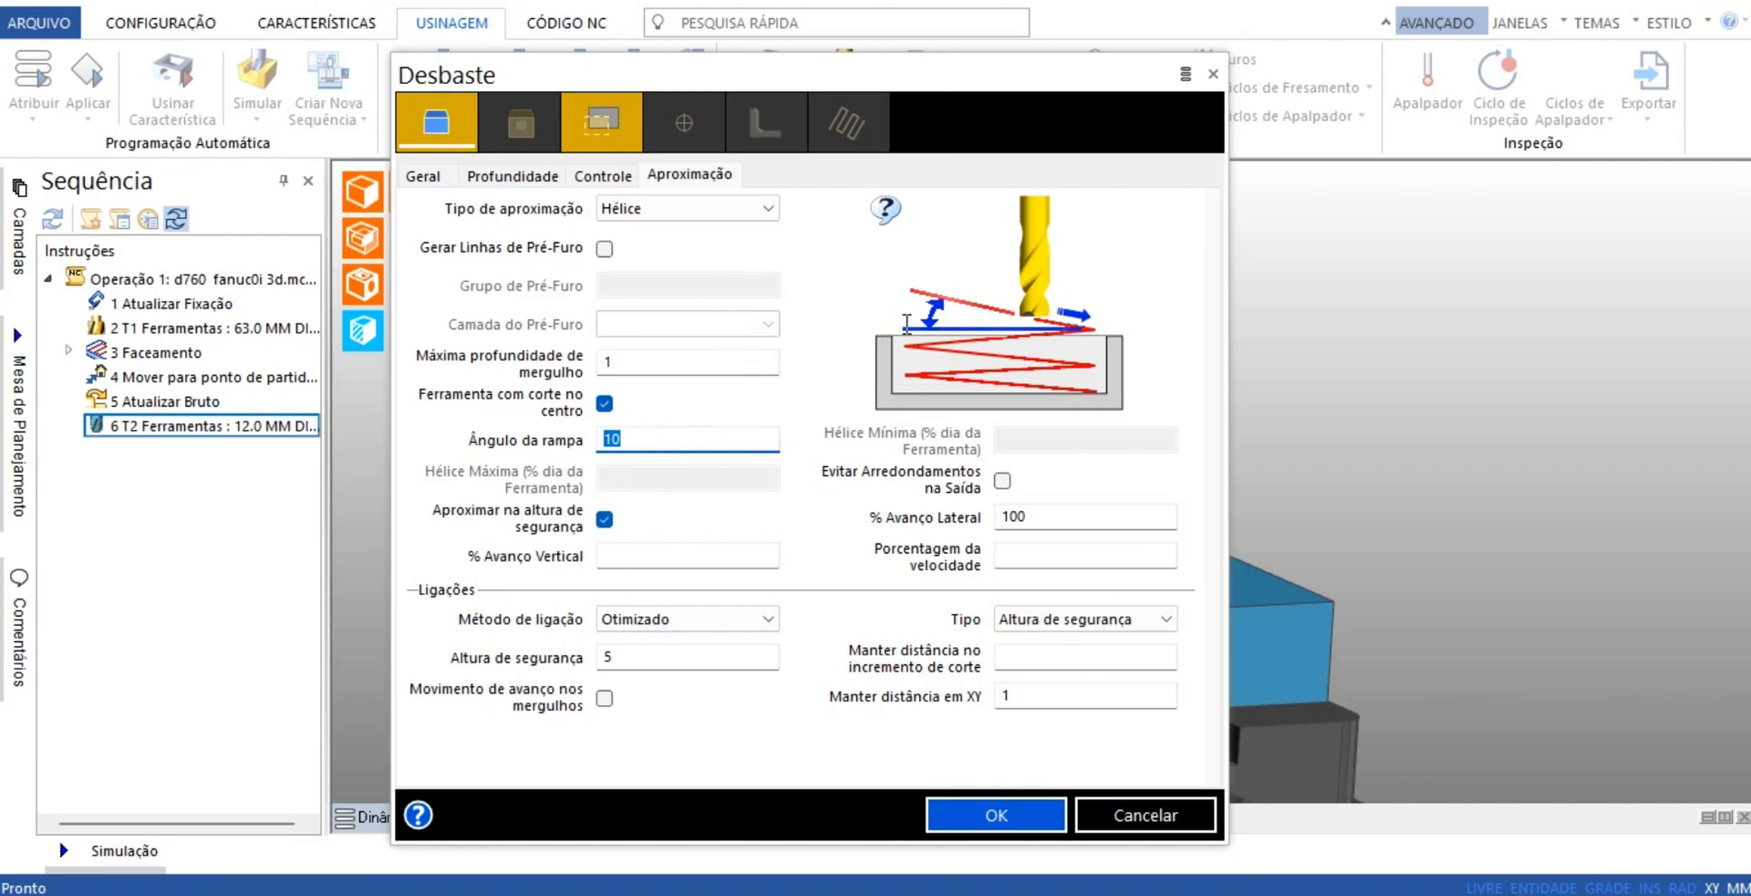
click(654, 446)
click(1017, 816)
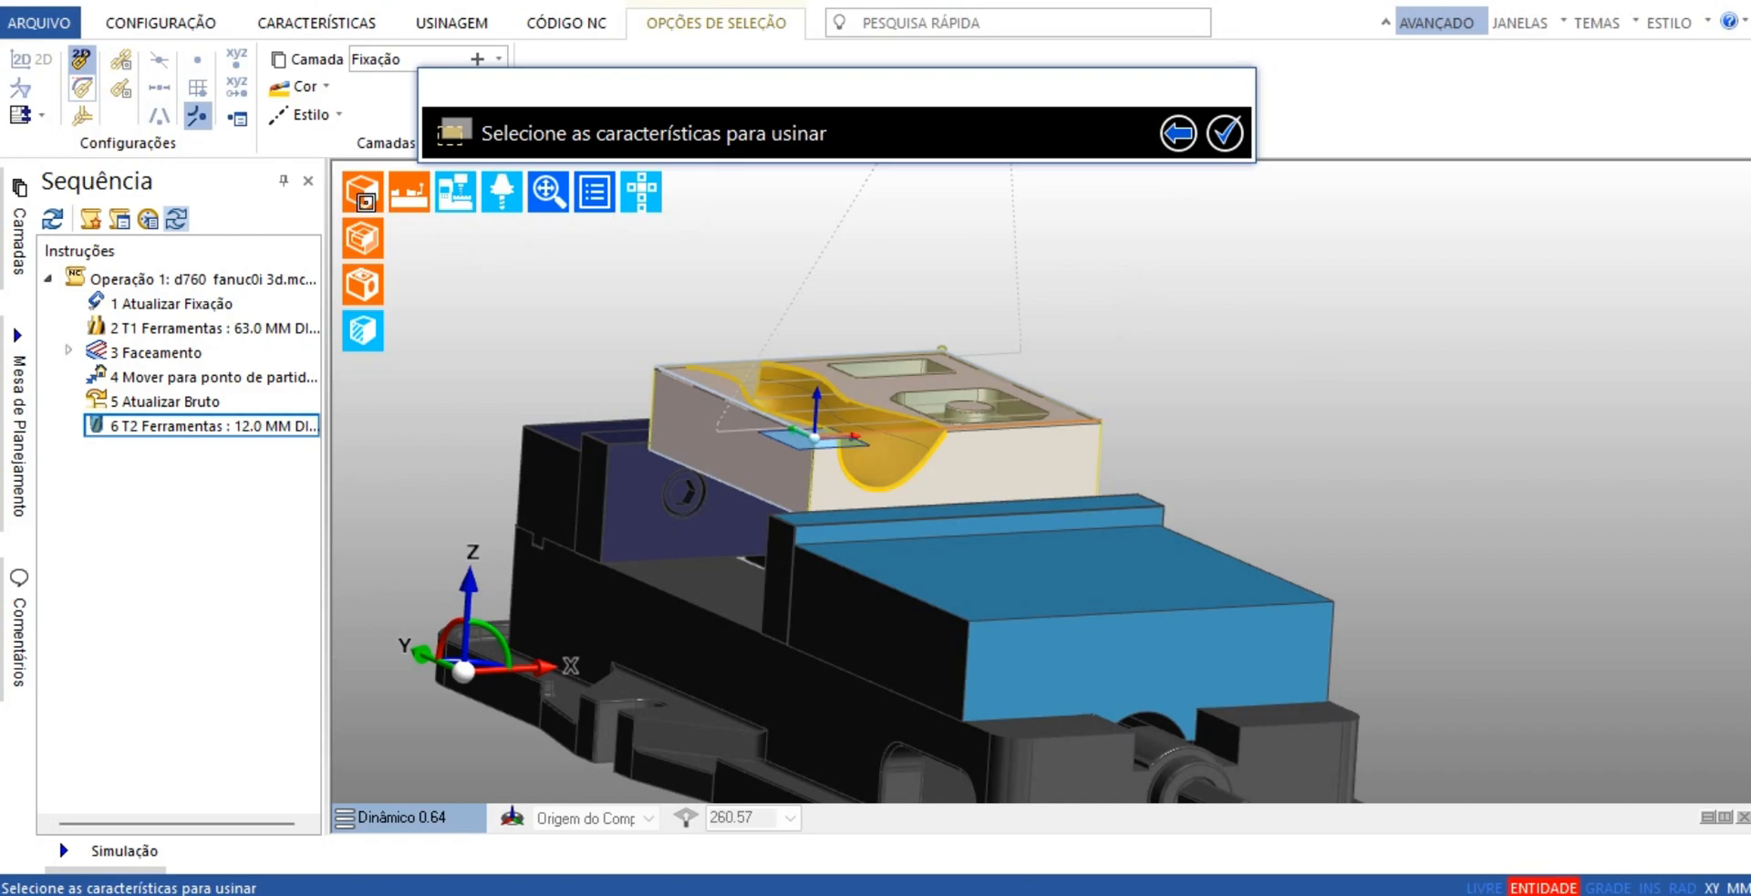
Select the curved channel as the feature to machine and generate the roughing toolpath without any boundary entities
click(362, 238)
middle_drag(1284, 392, 1196, 451)
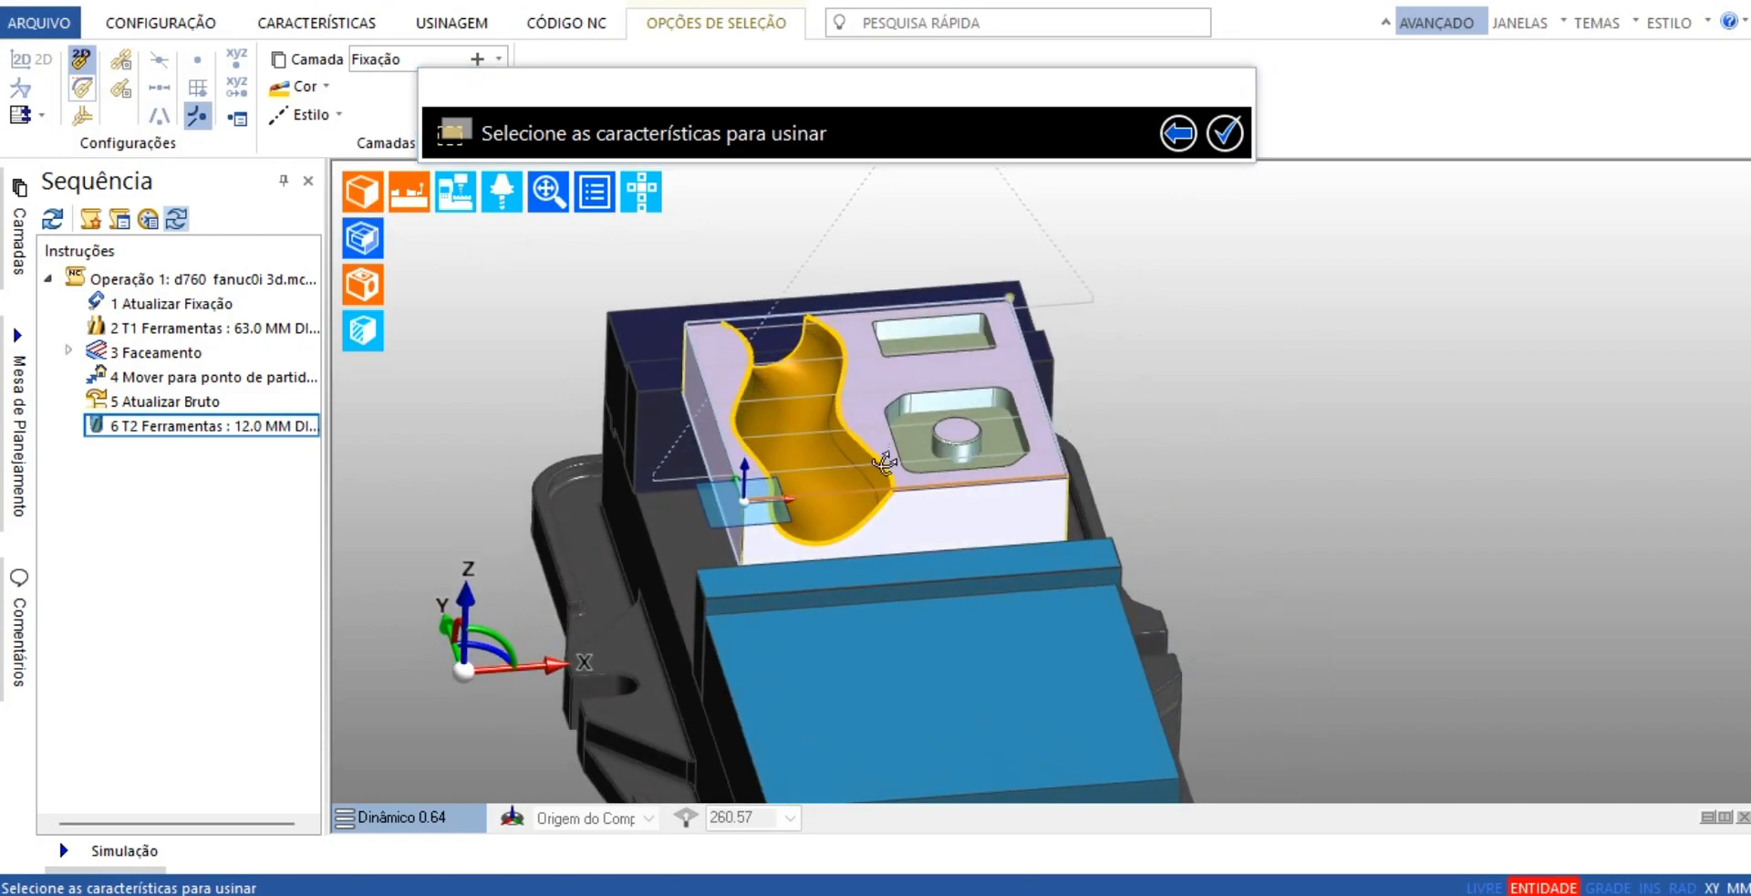
click(828, 484)
click(827, 483)
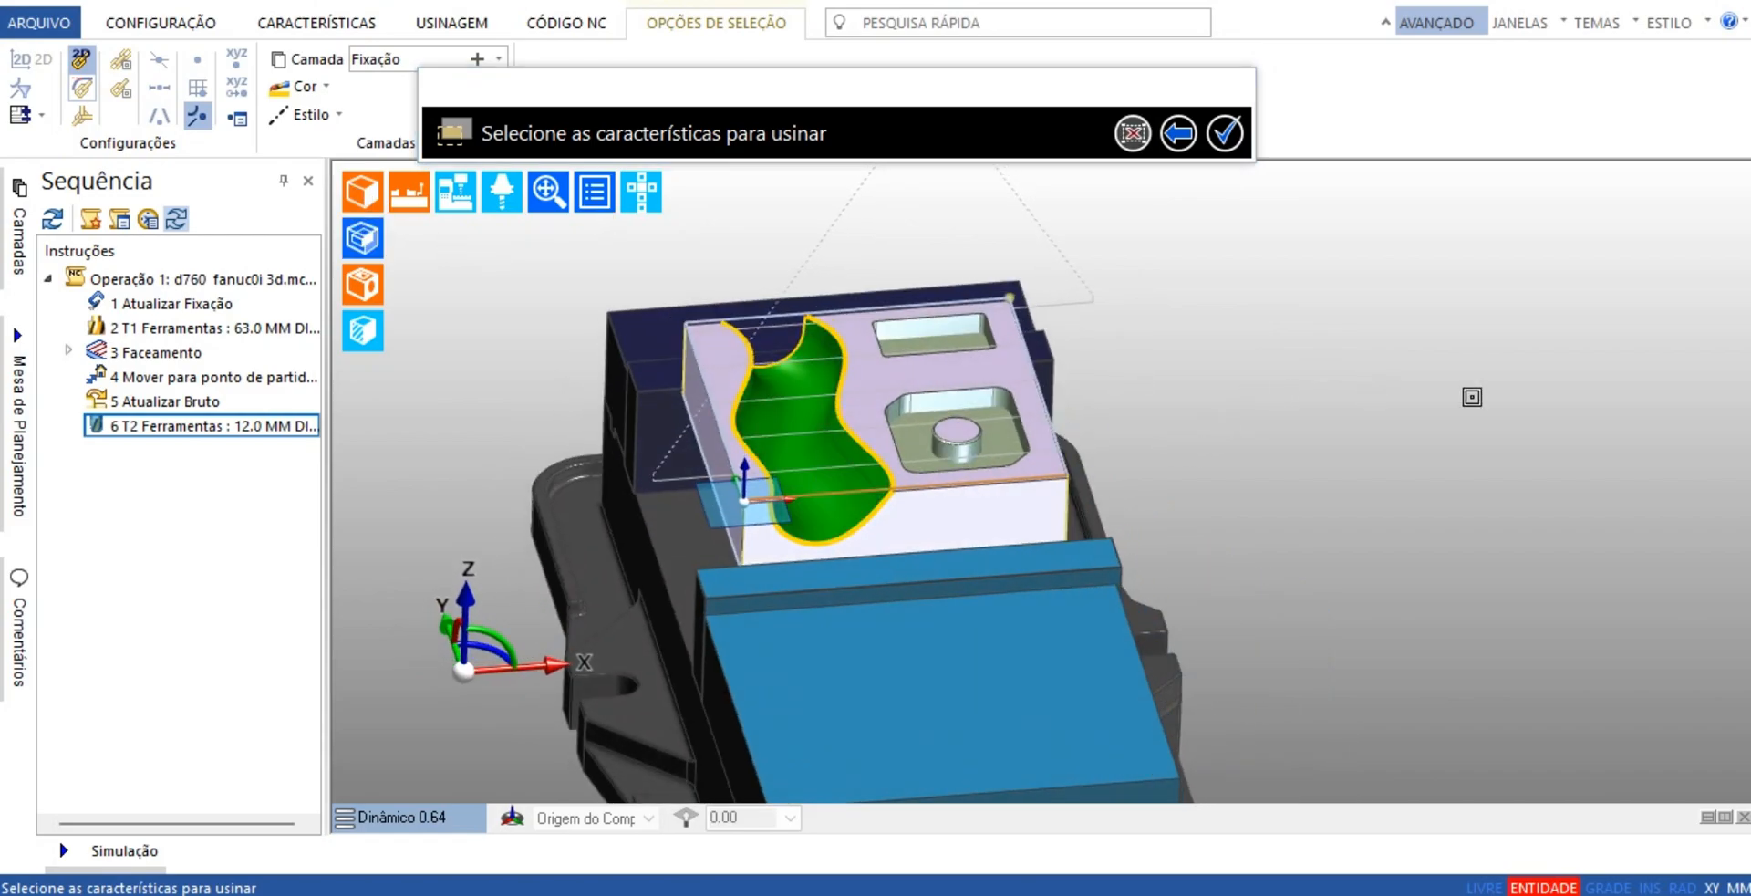
scroll(1414, 443, up, 5)
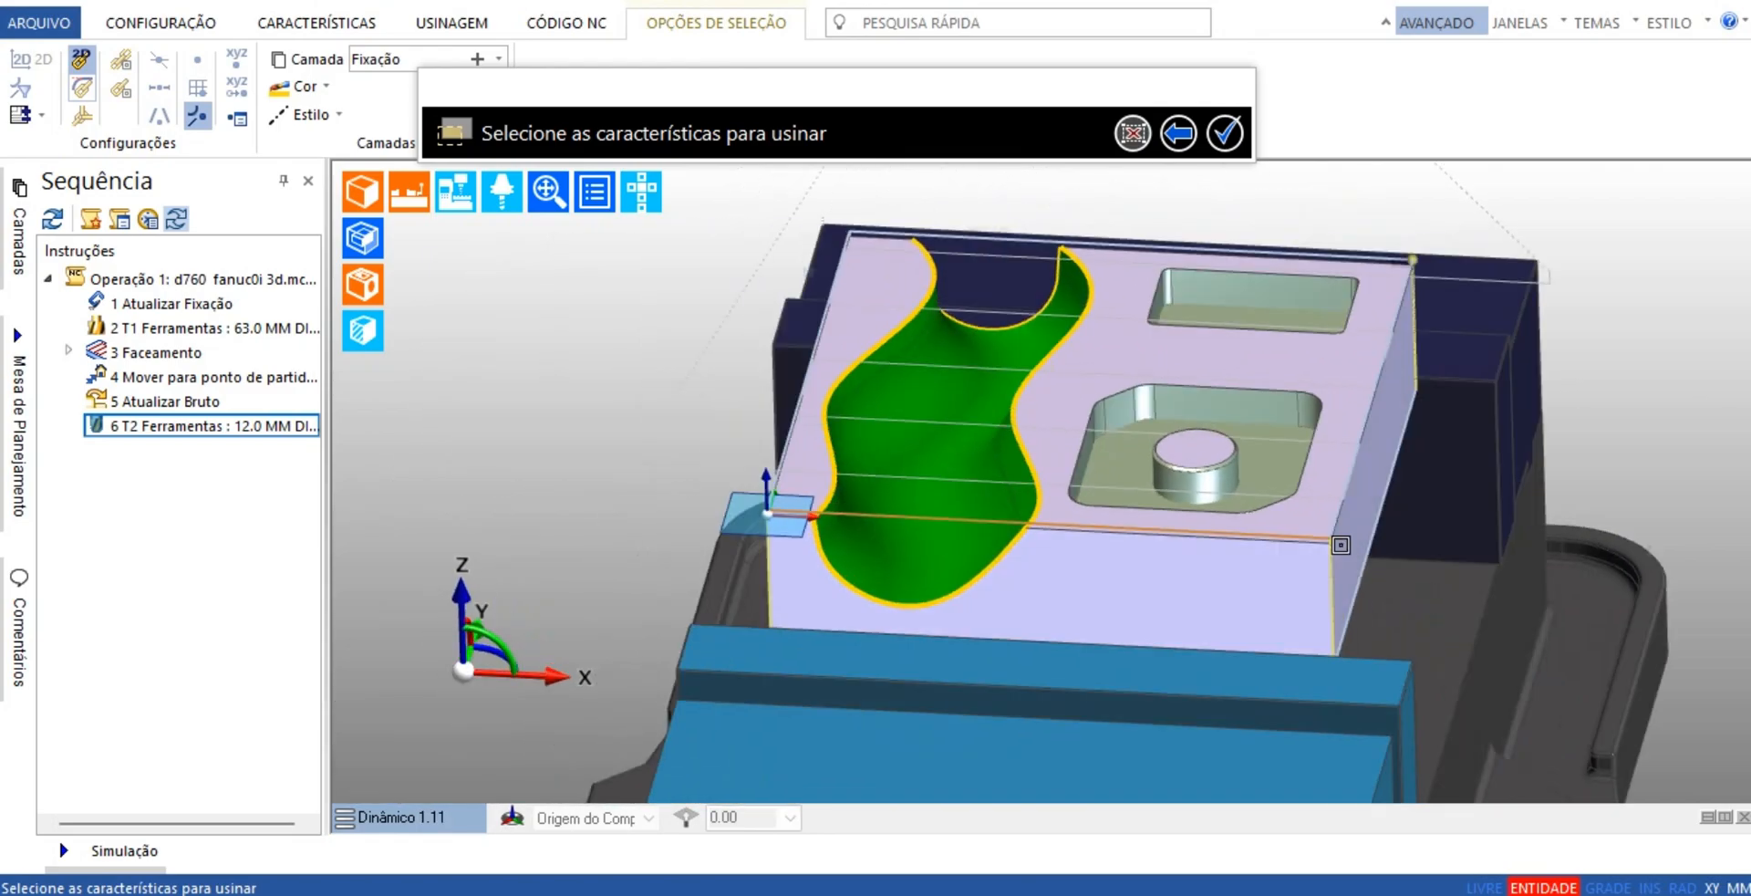
middle_drag(1341, 544, 1434, 509)
click(1226, 133)
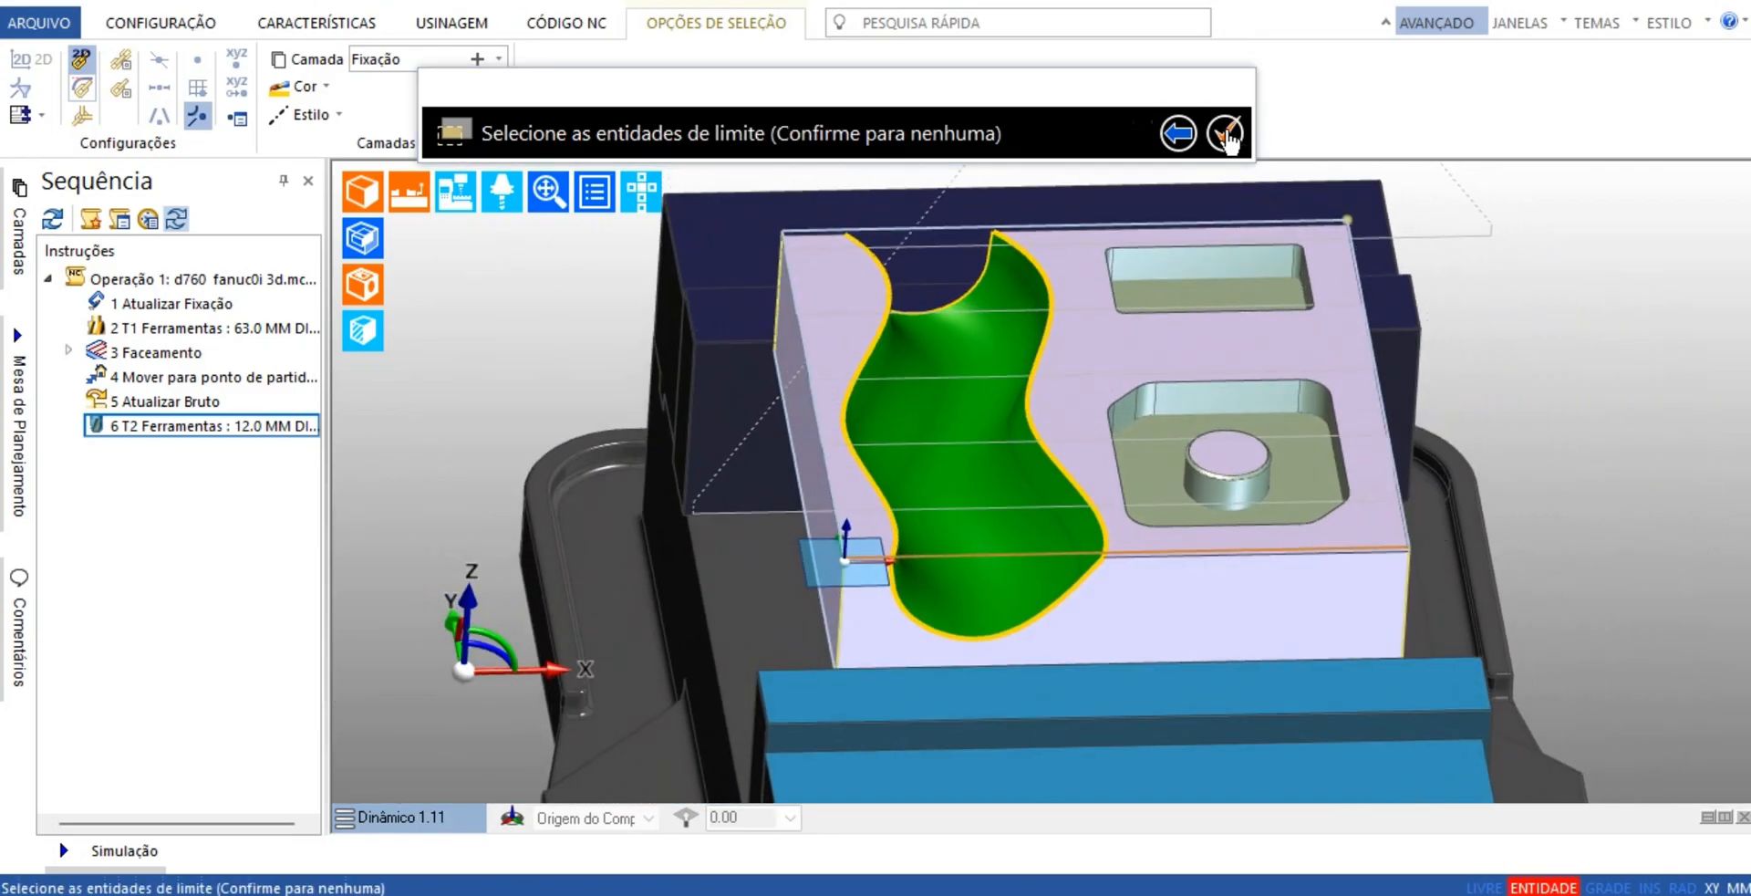
middle_drag(1731, 208, 1414, 362)
scroll(1391, 303, down, 2)
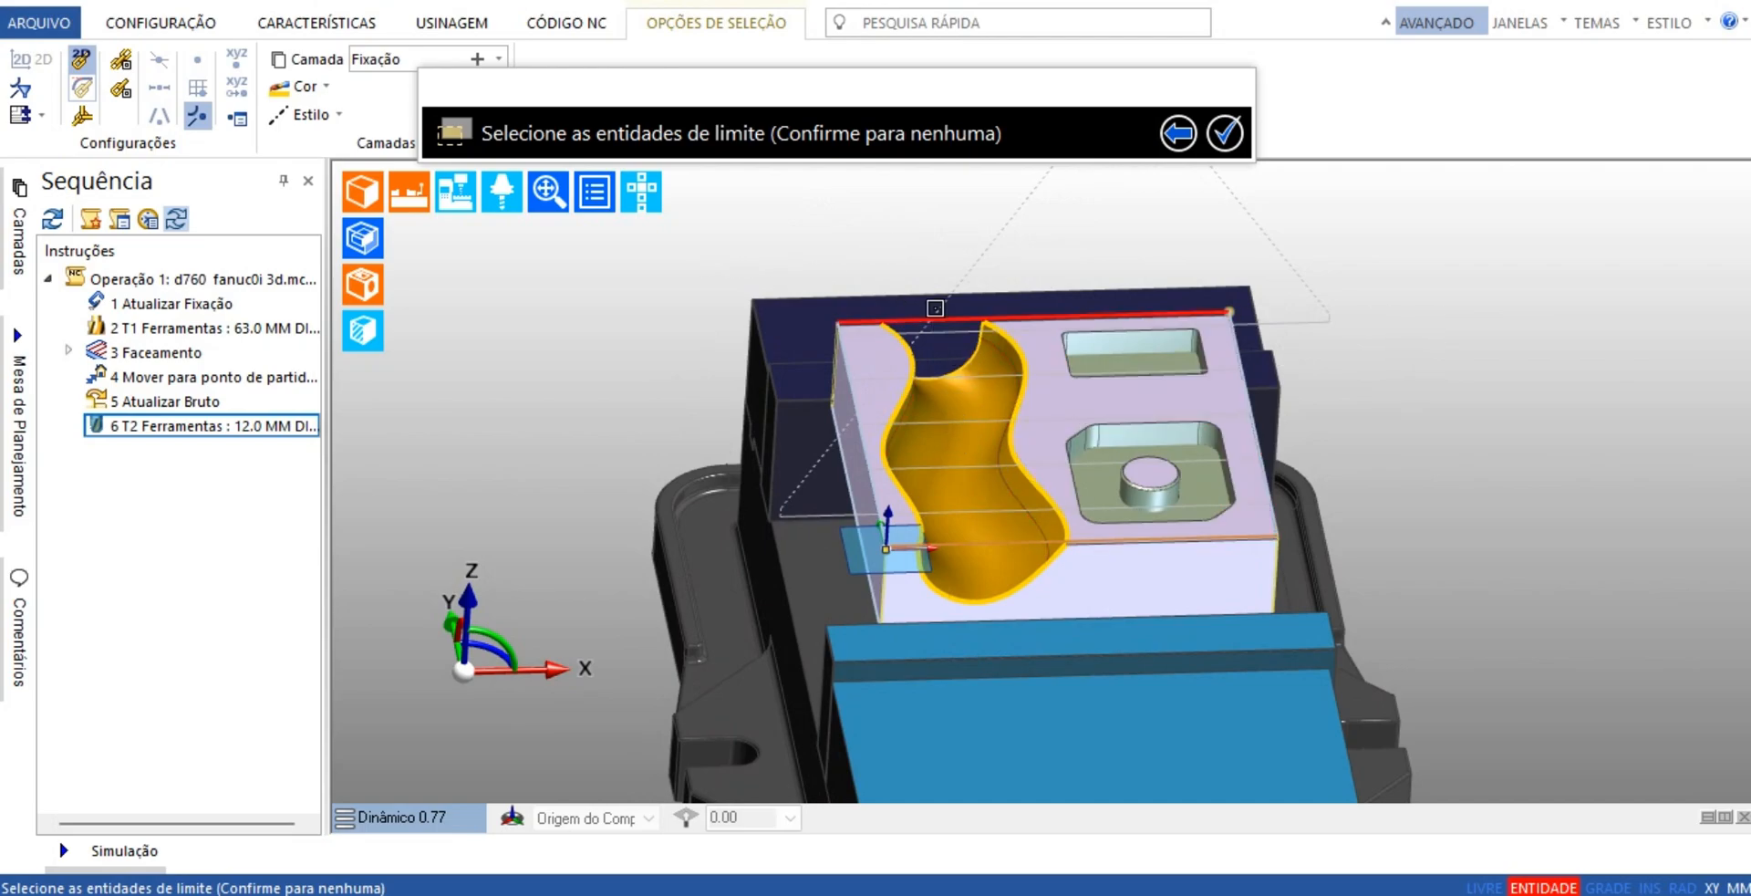
click(1225, 133)
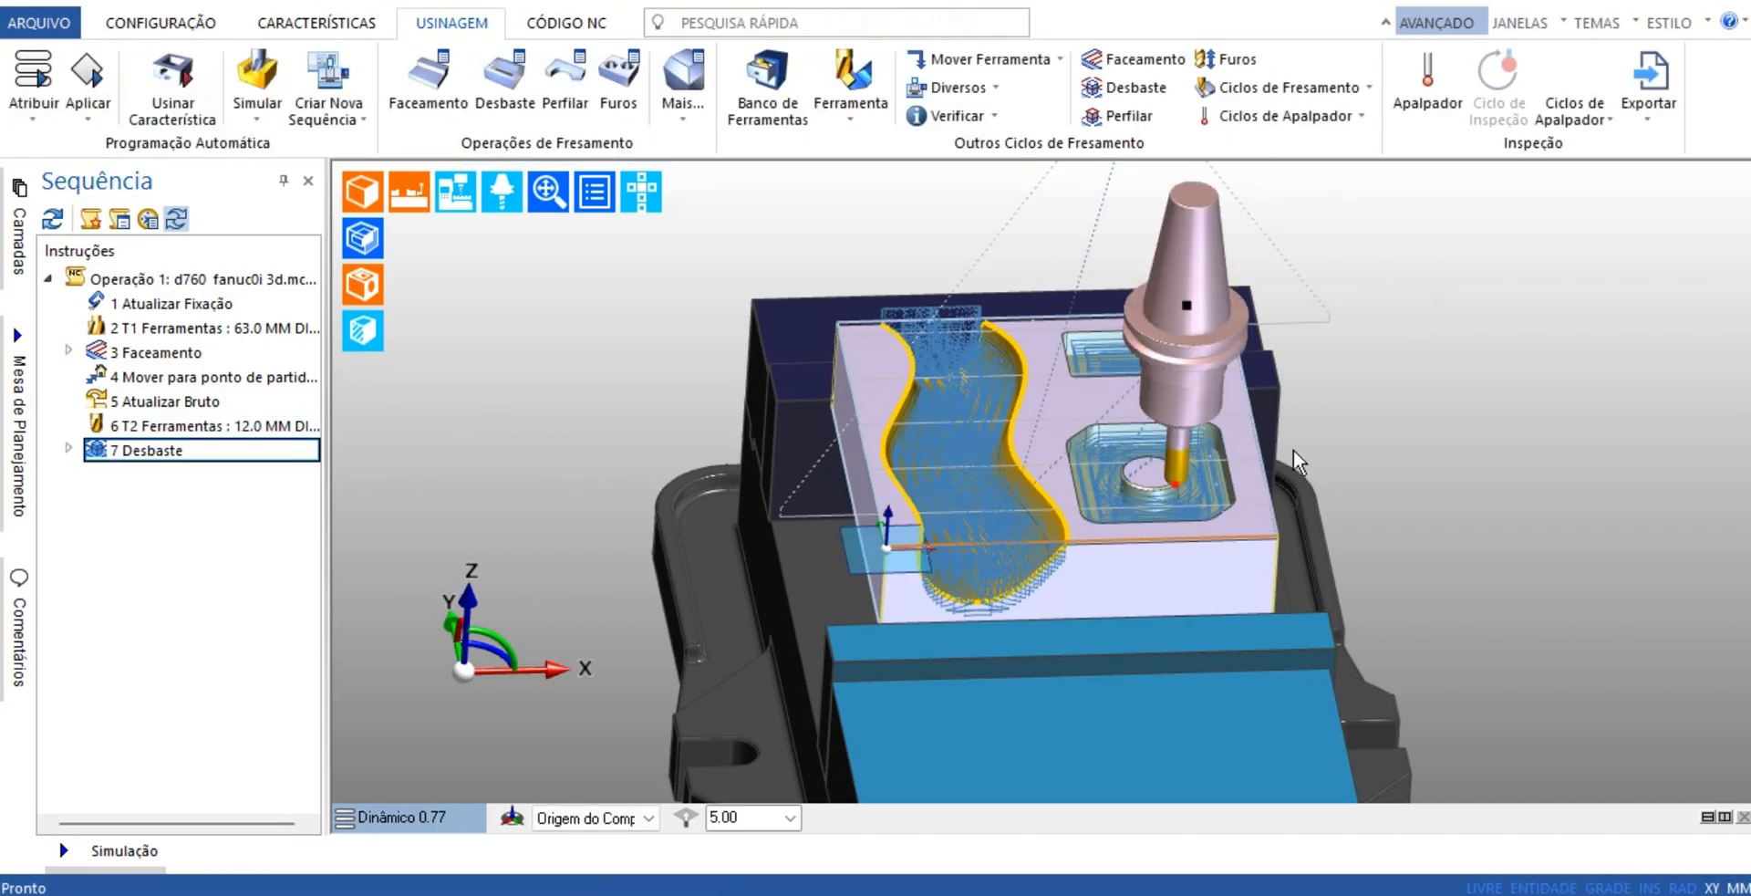
Examine the roughing toolpath from several angles, checking which areas of the channel and the two pockets it covers
middle_drag(1299, 463, 871, 545)
scroll(870, 540, up, 3)
scroll(870, 542, down, 3)
scroll(869, 544, up, 1)
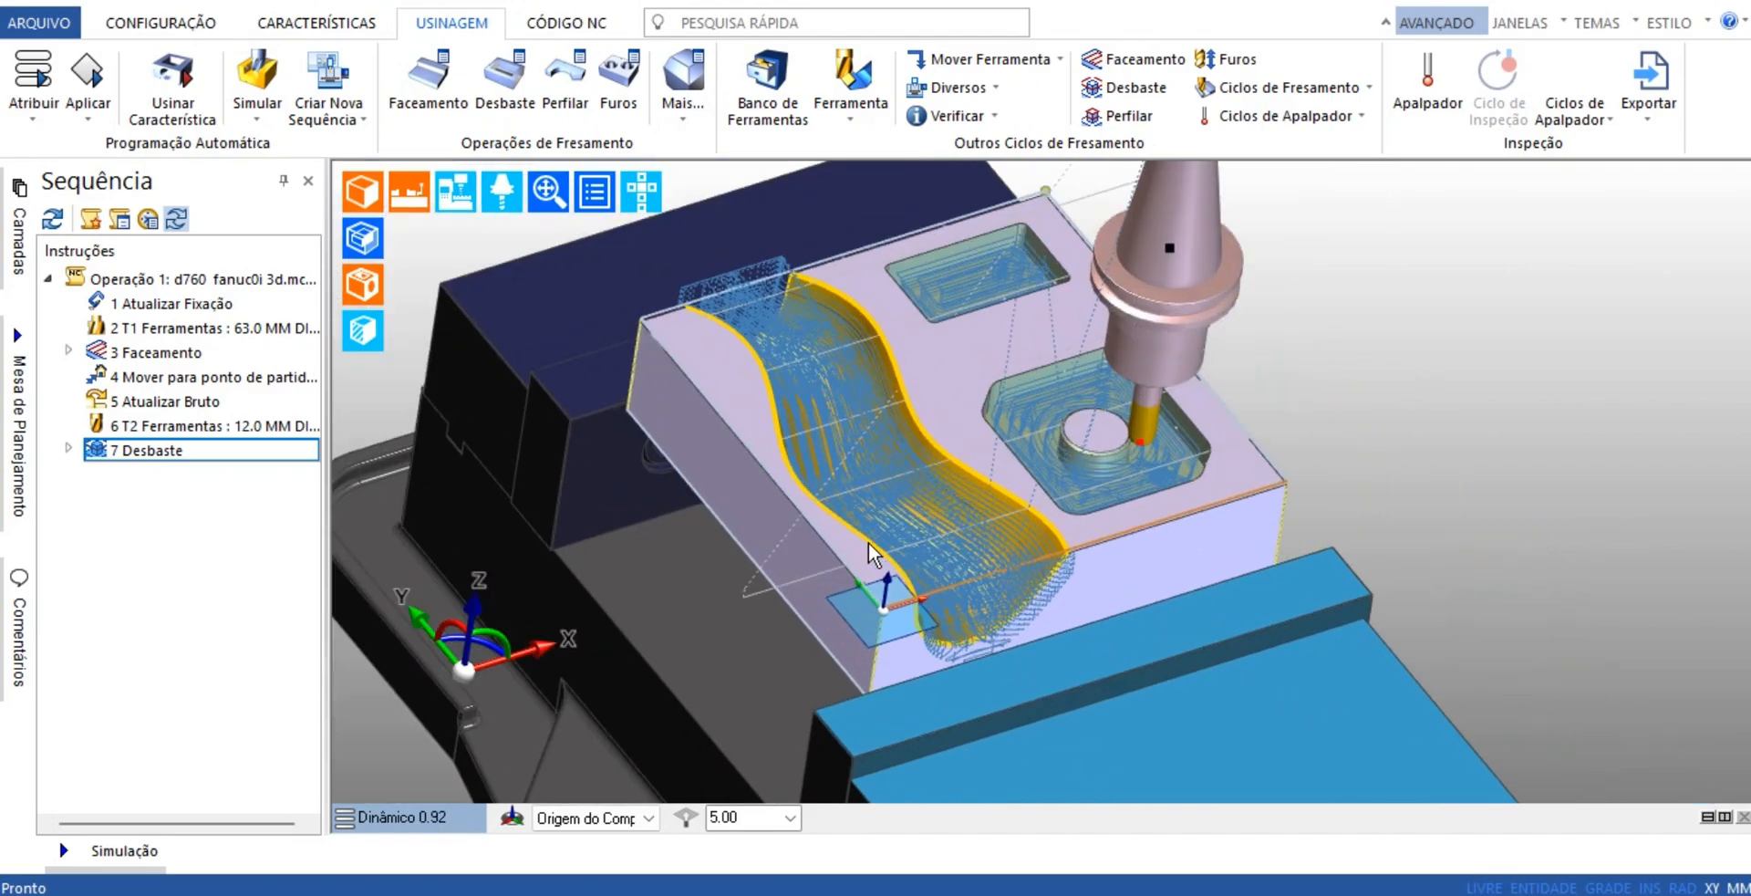
click(816, 374)
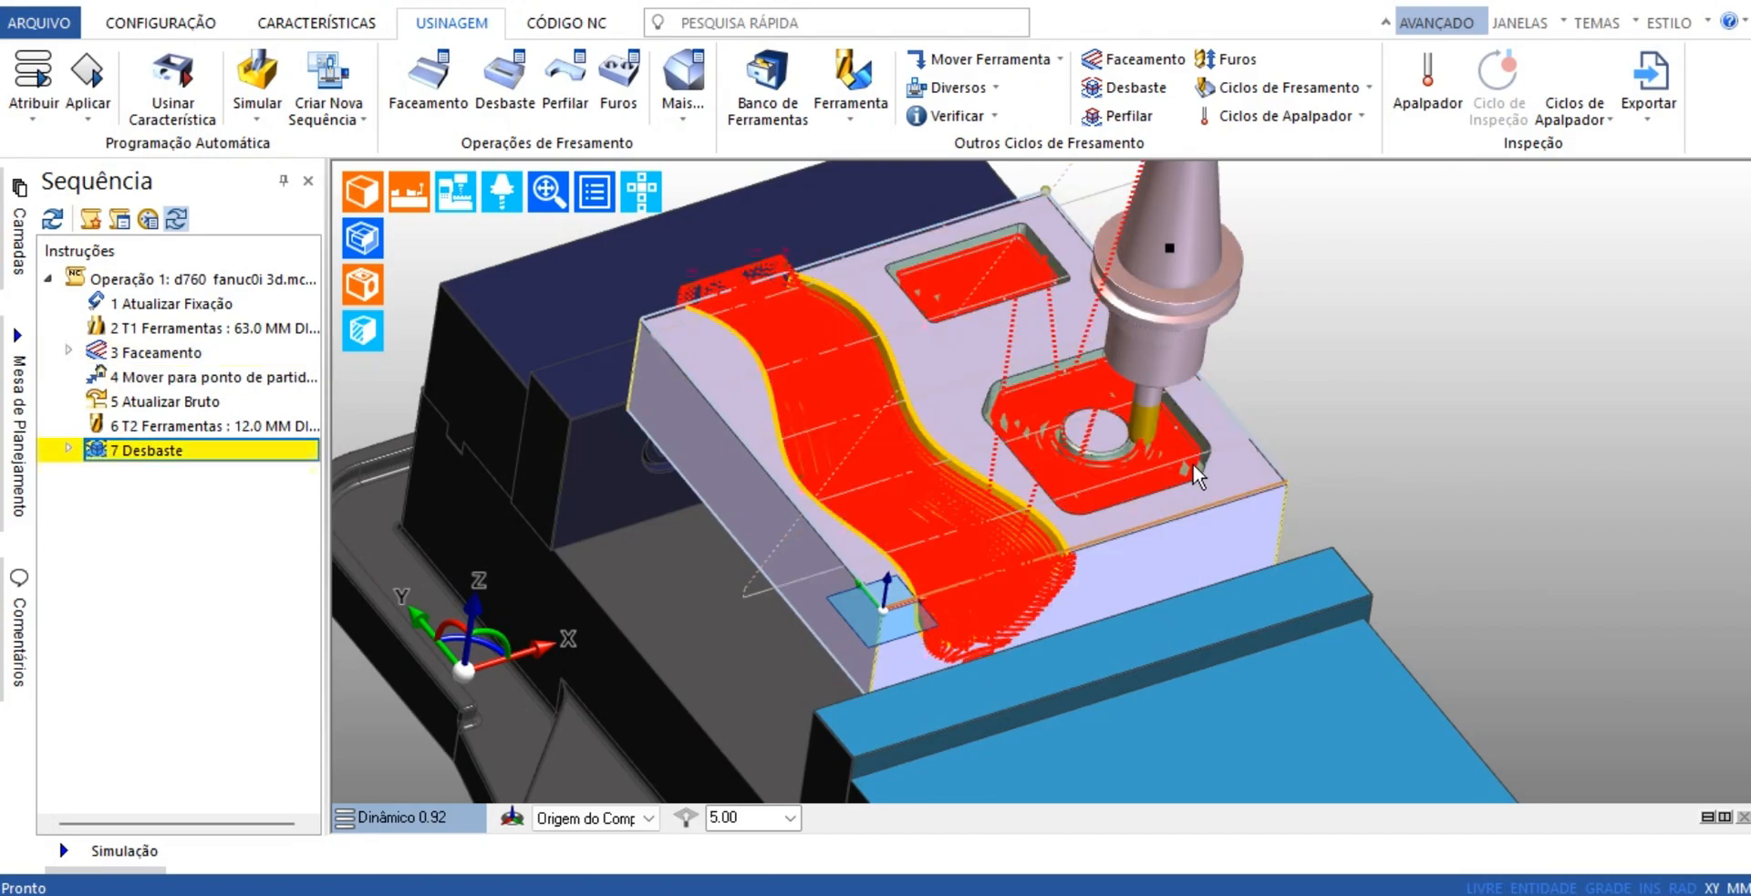
middle_drag(1388, 490, 1425, 544)
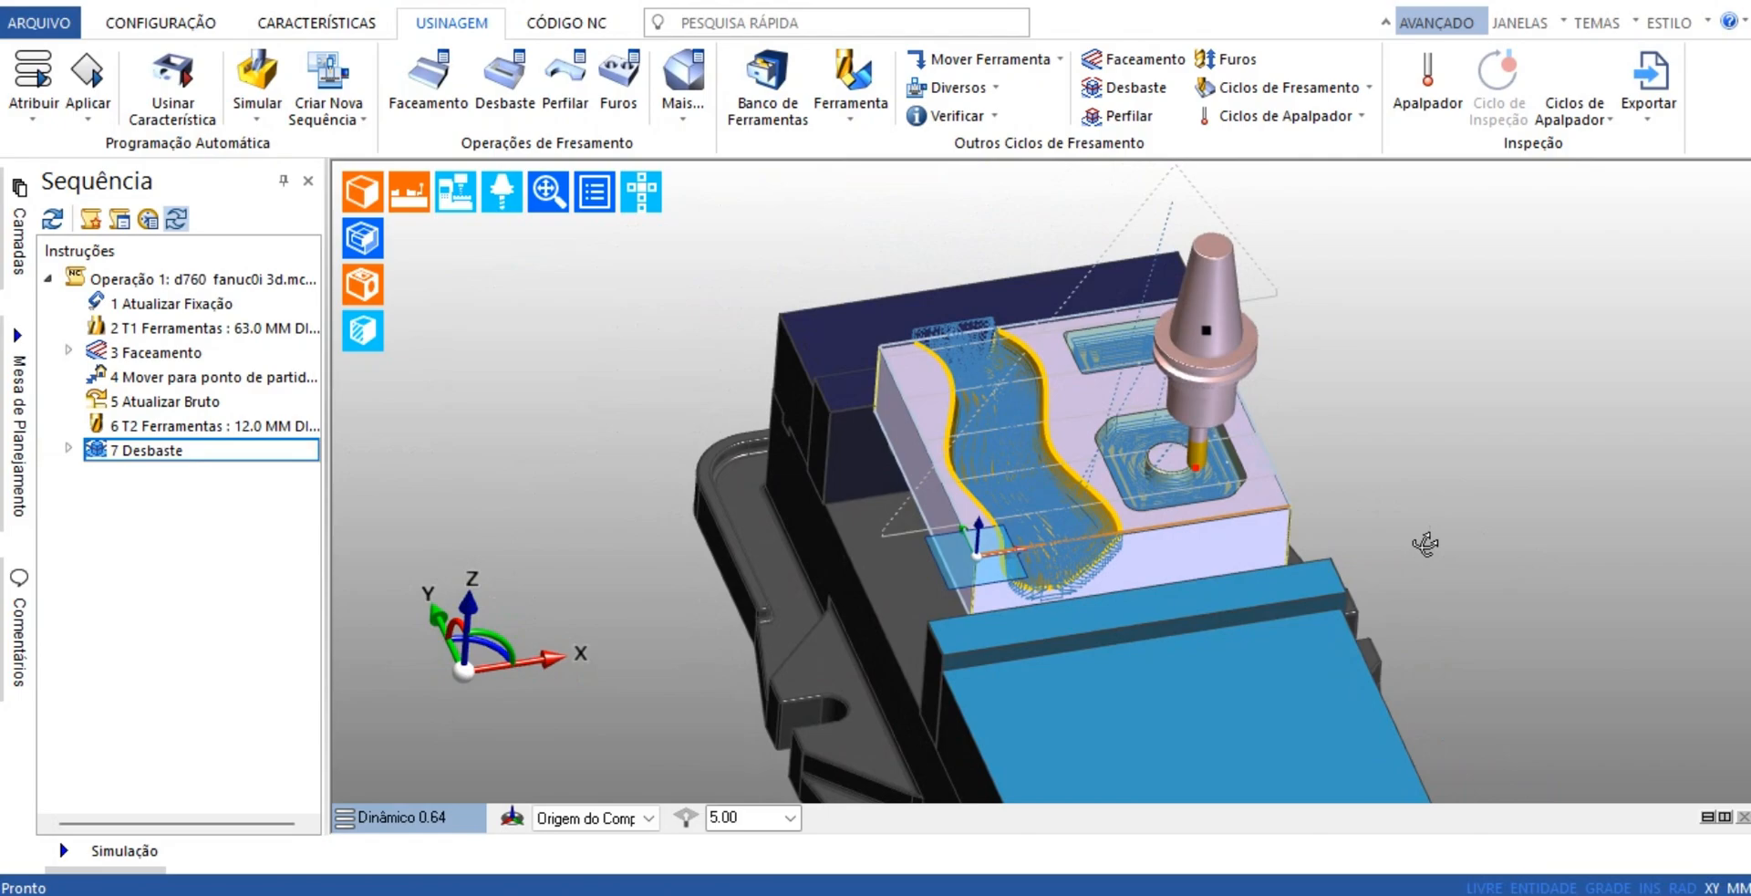
scroll(1213, 458, up, 3)
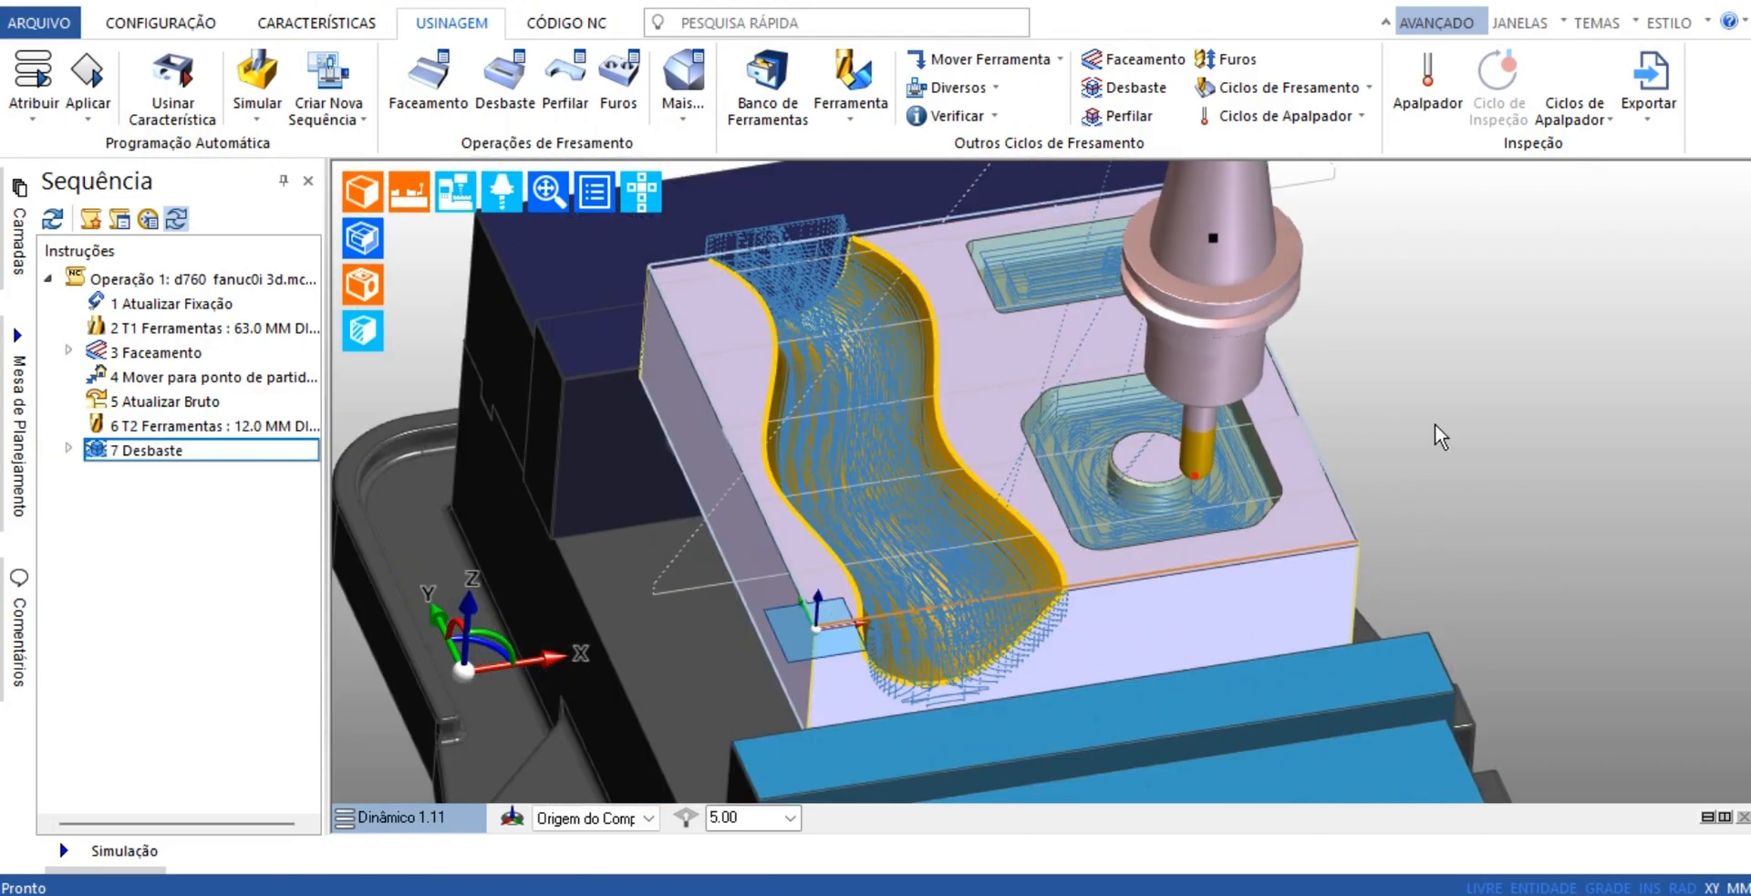
scroll(1436, 425, down, 1)
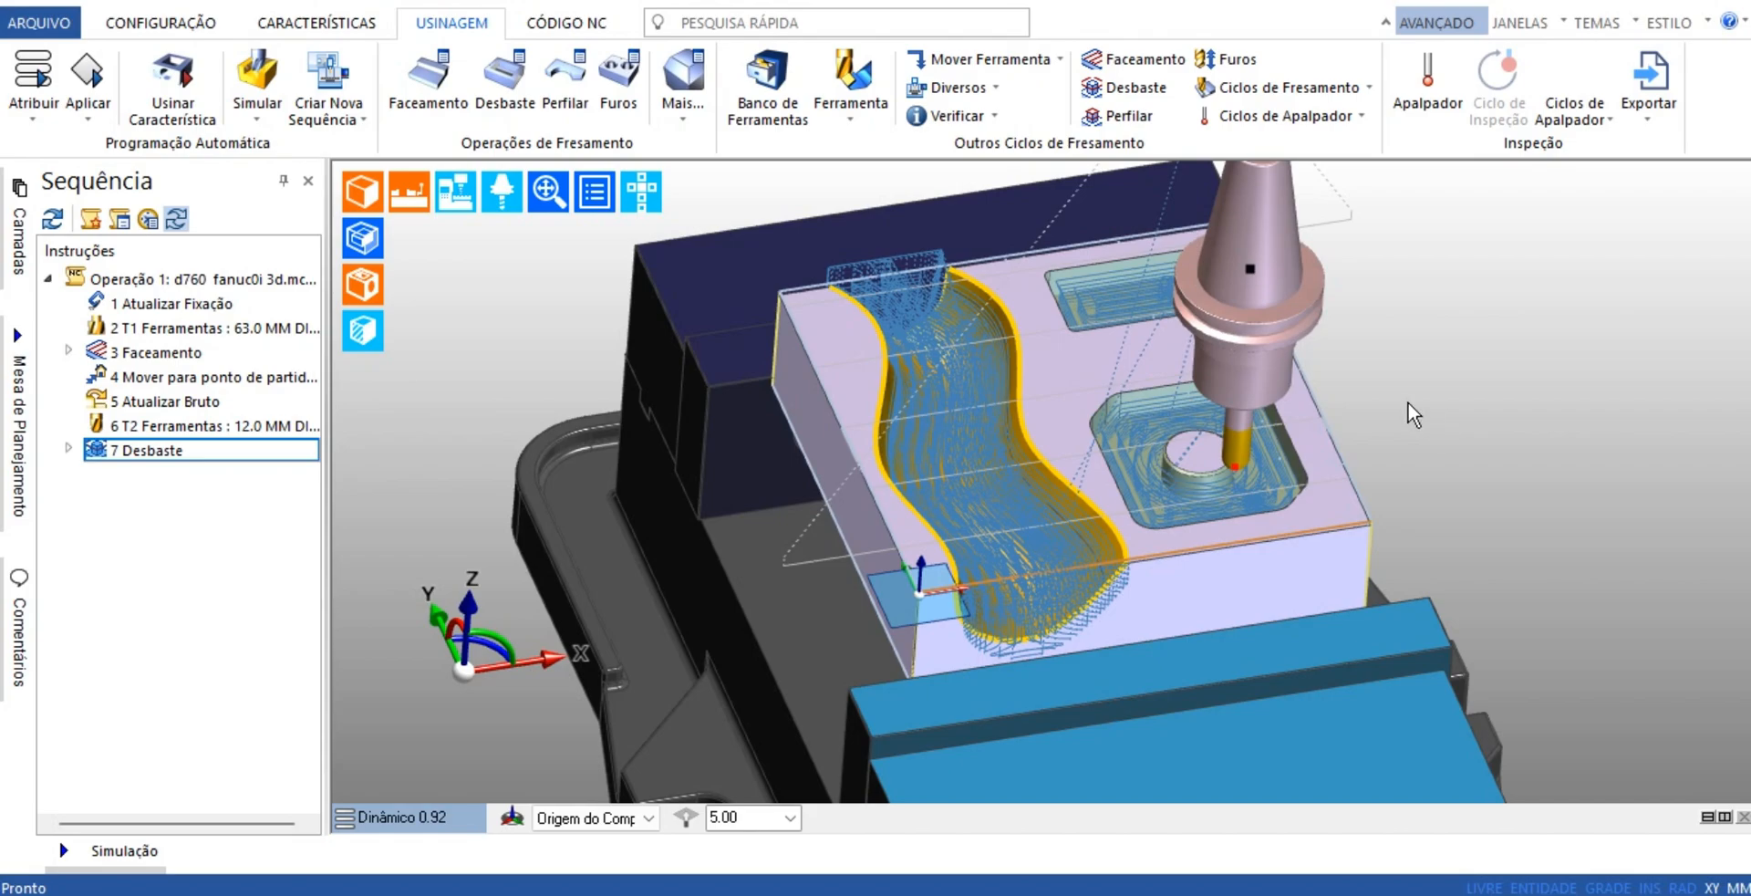
scroll(1501, 425, up, 1)
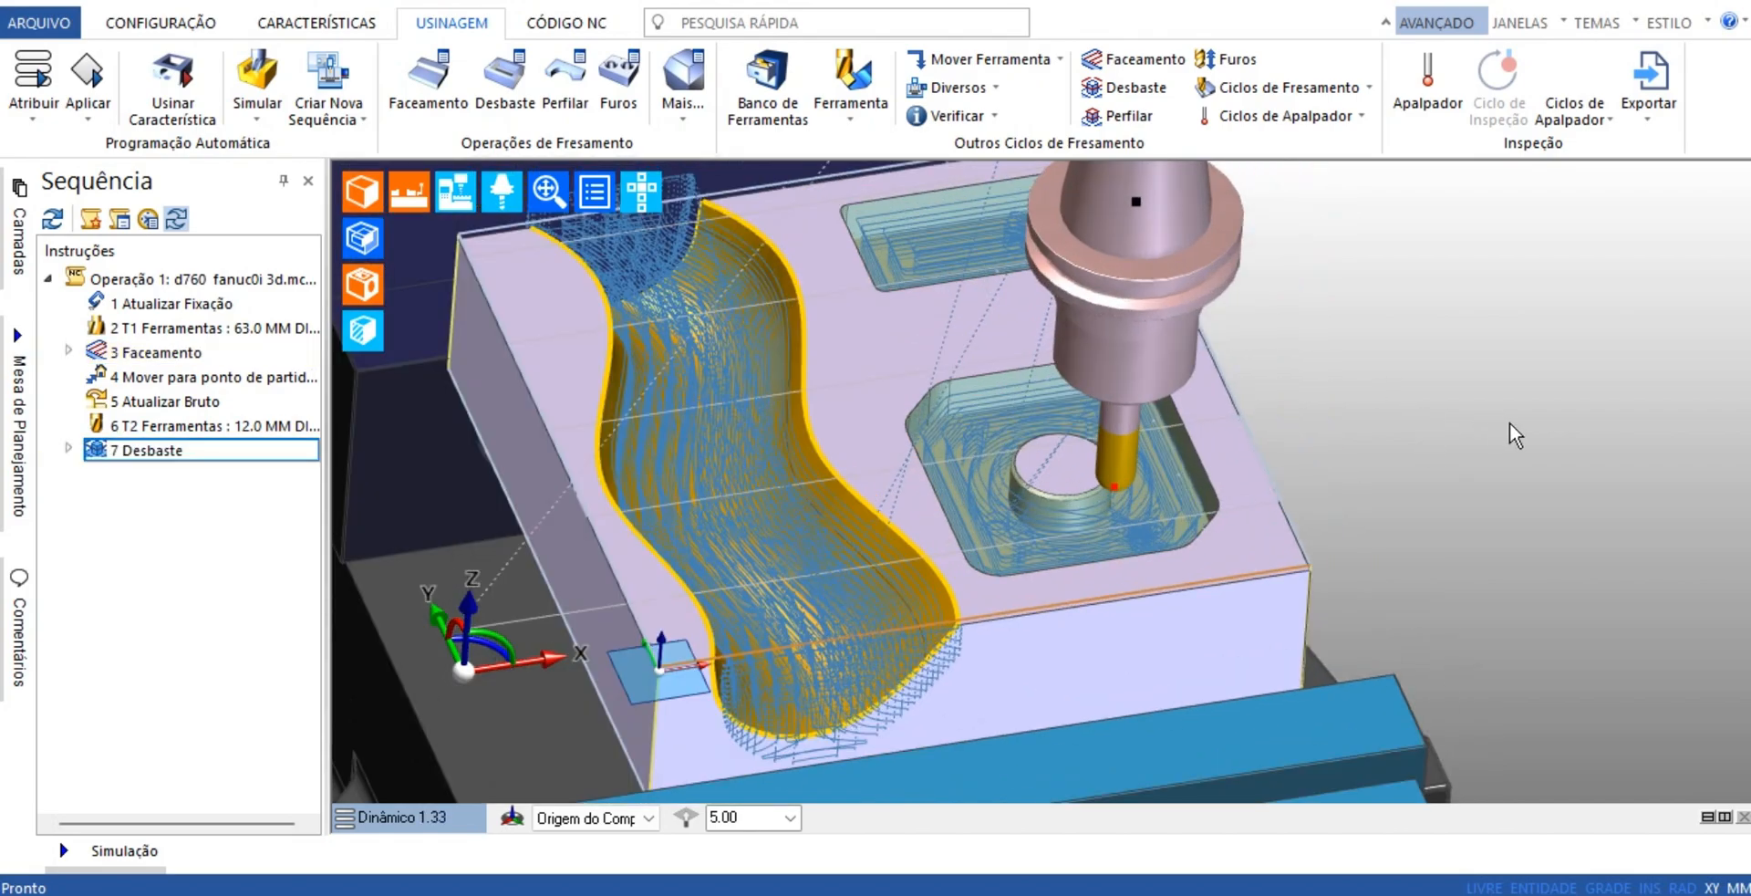
scroll(1509, 423, down, 1)
middle_drag(1425, 516, 1272, 508)
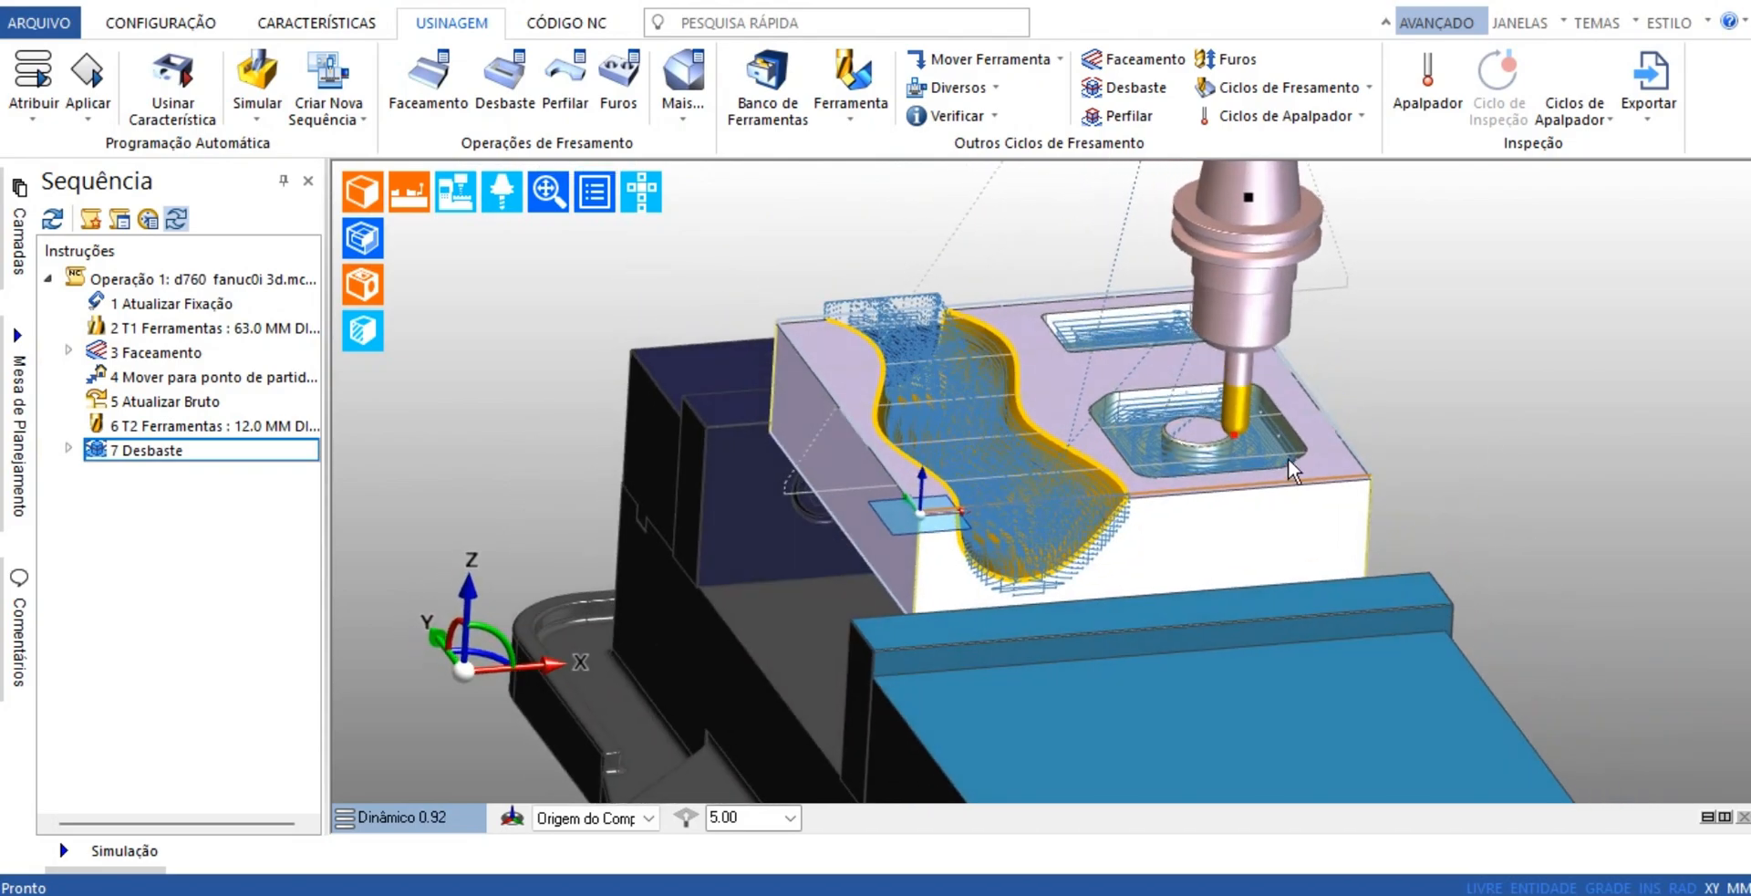
scroll(1290, 458, up, 1)
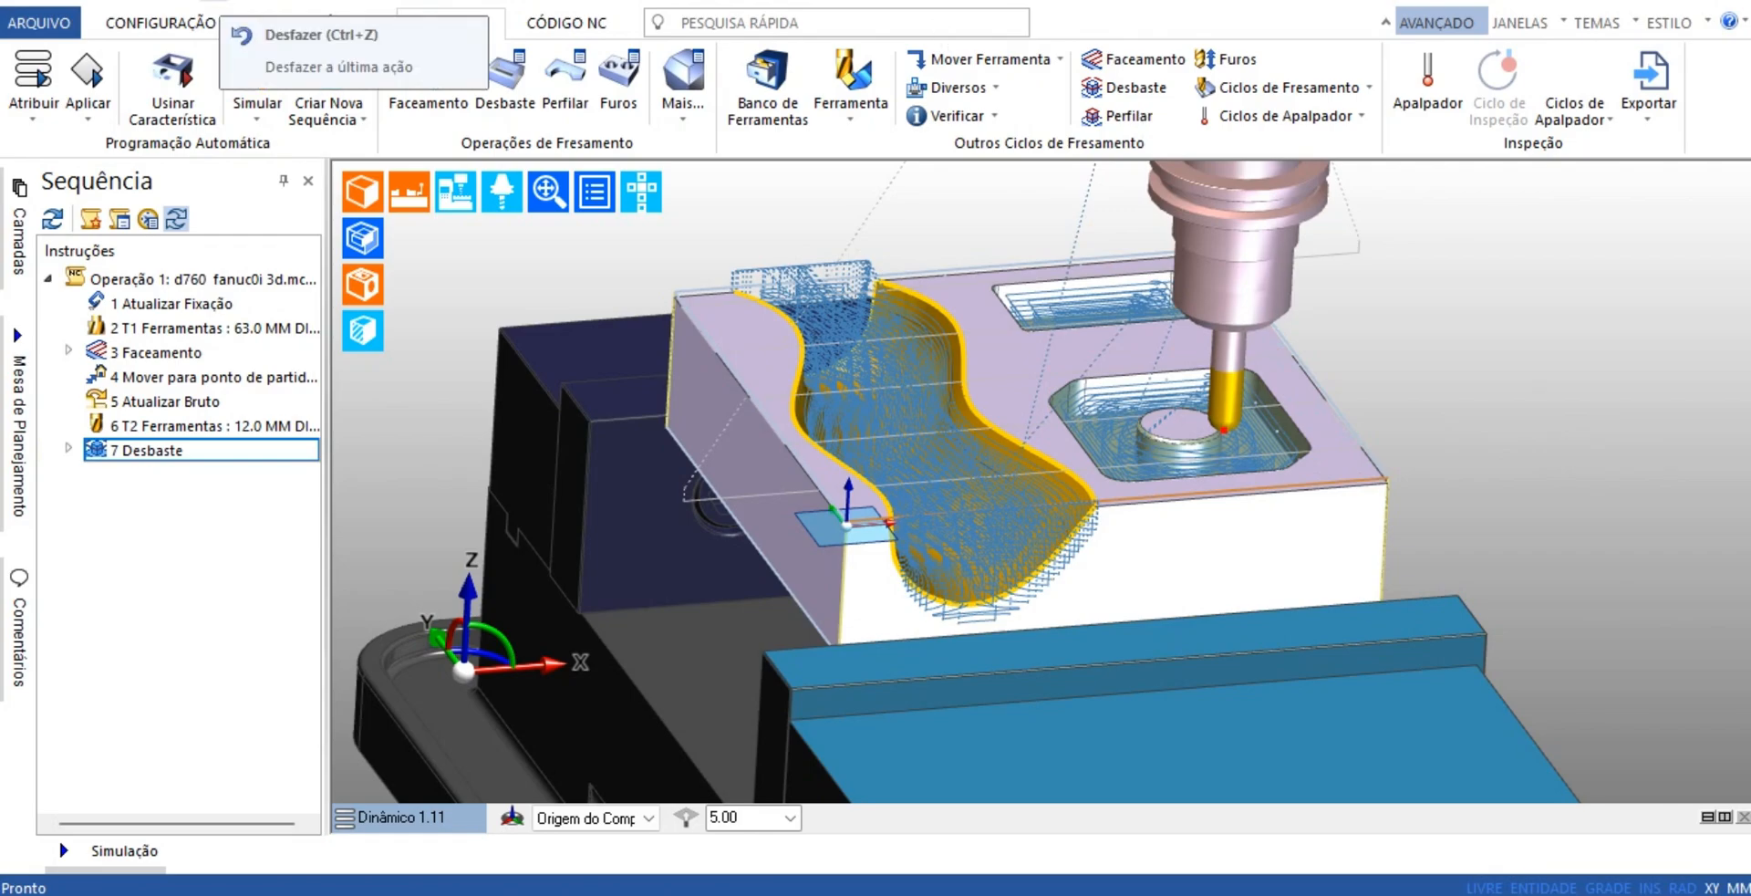
Undo the unbounded Desbaste cycle and start a new Desbaste cycle, reviewing and accepting the same parameters
key(ctrl+z)
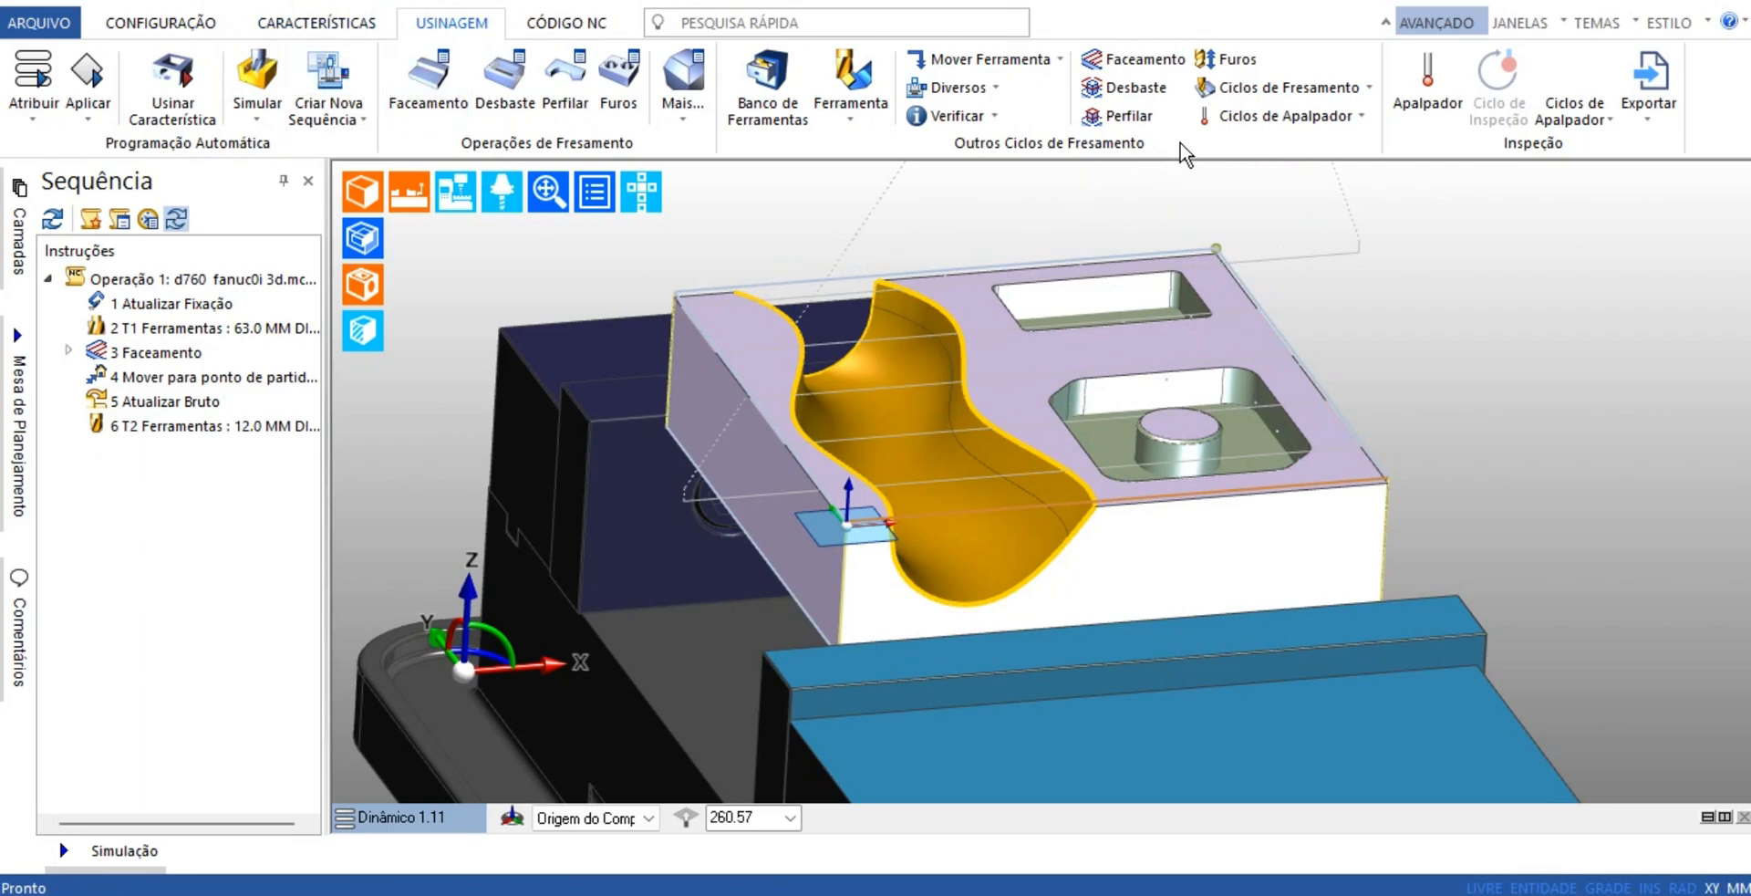
click(1131, 88)
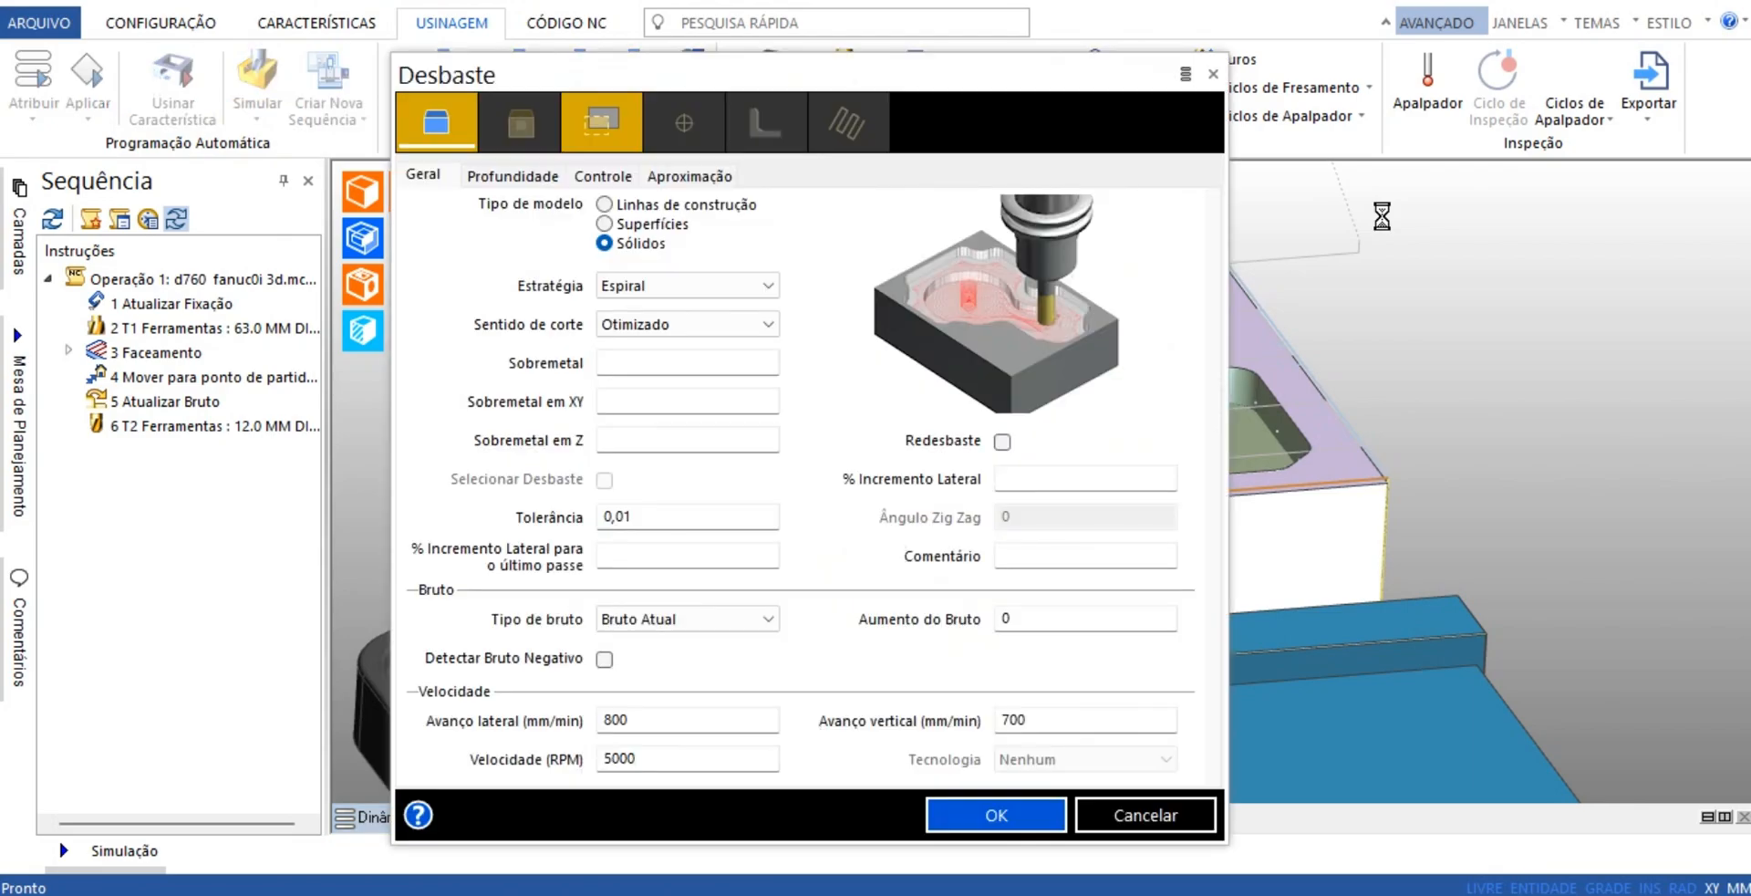
click(517, 175)
click(586, 175)
click(696, 174)
scroll(758, 208, down, 1)
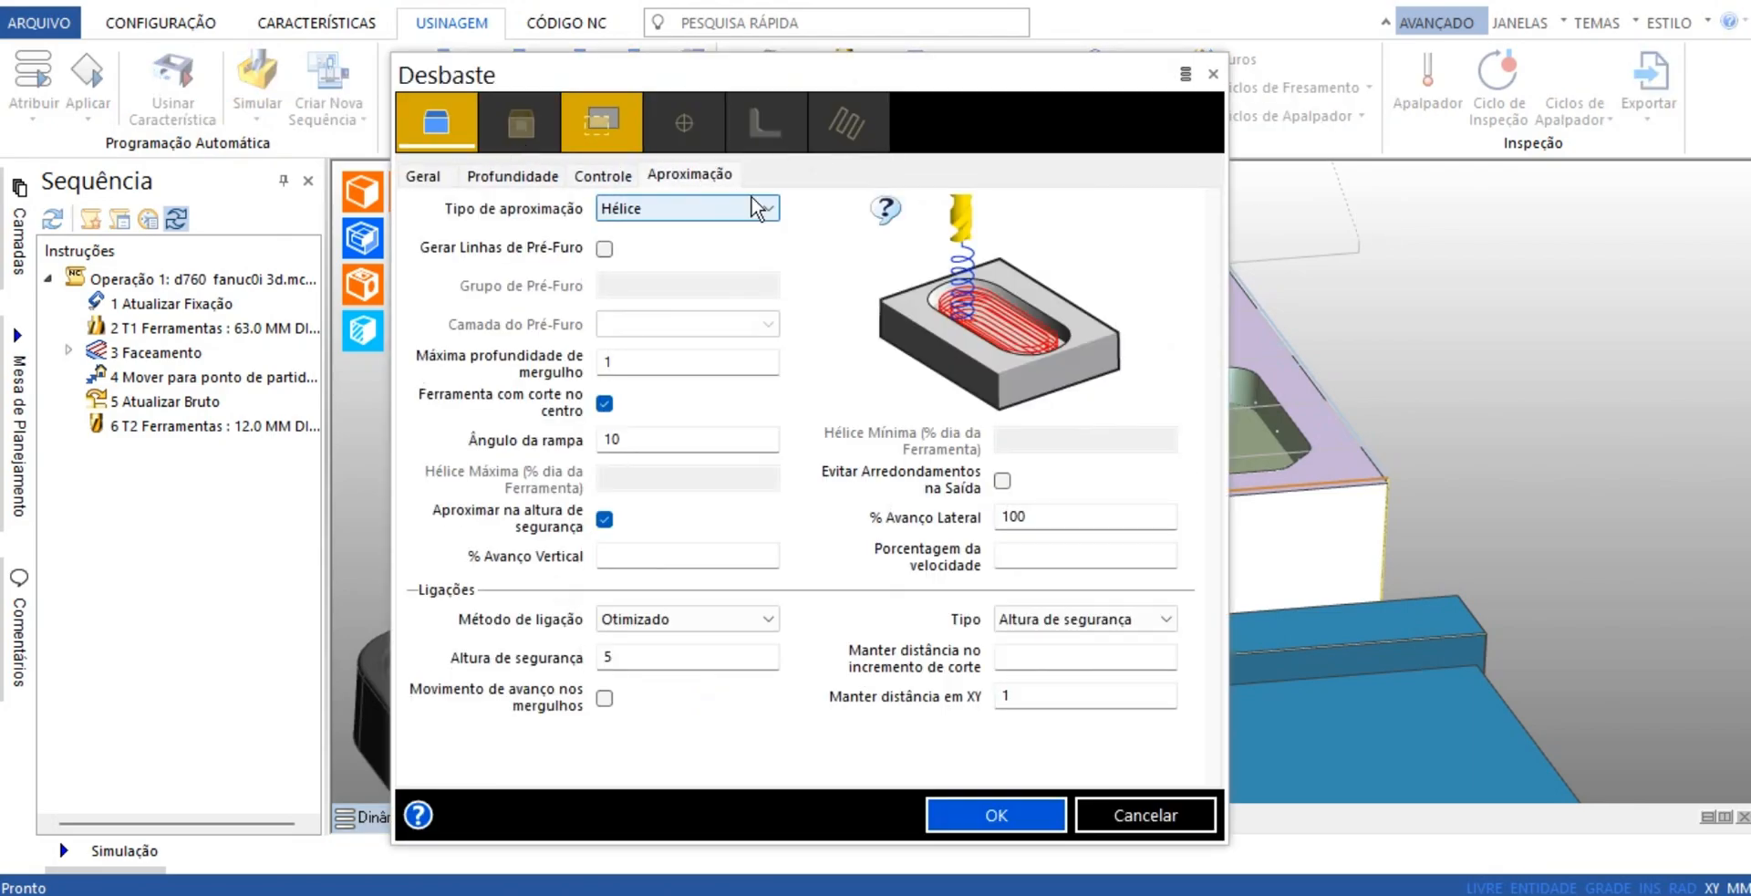
click(1009, 816)
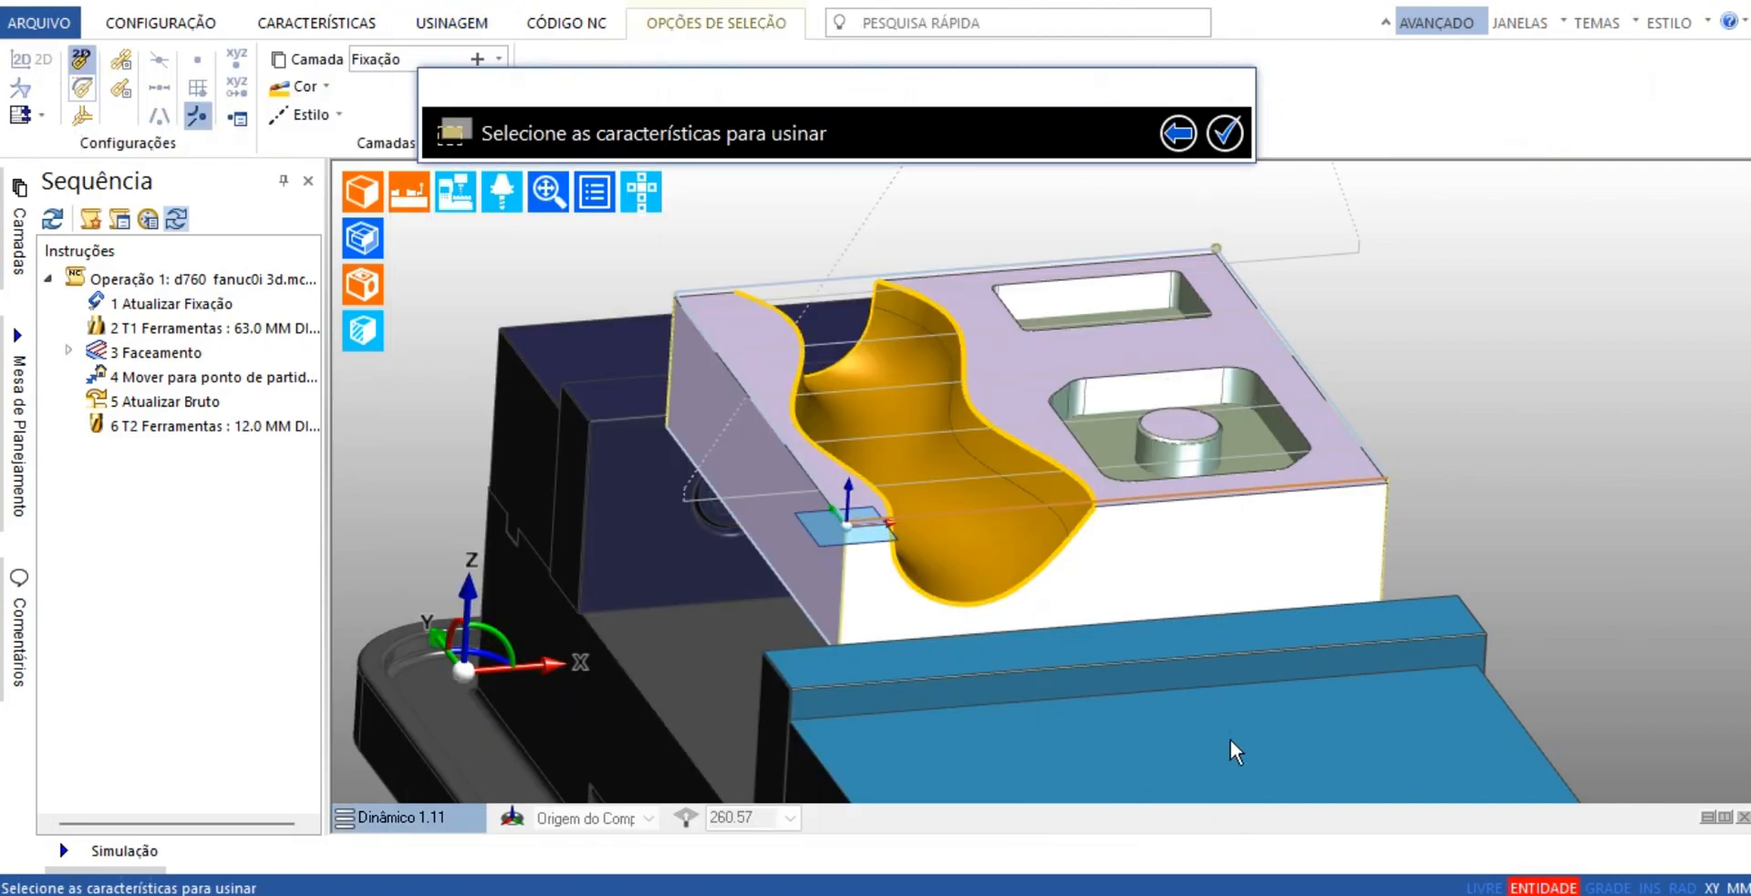
Select the curved channel as the feature to machine, use its outline edge as the boundary, and generate the roughing toolpath
click(985, 523)
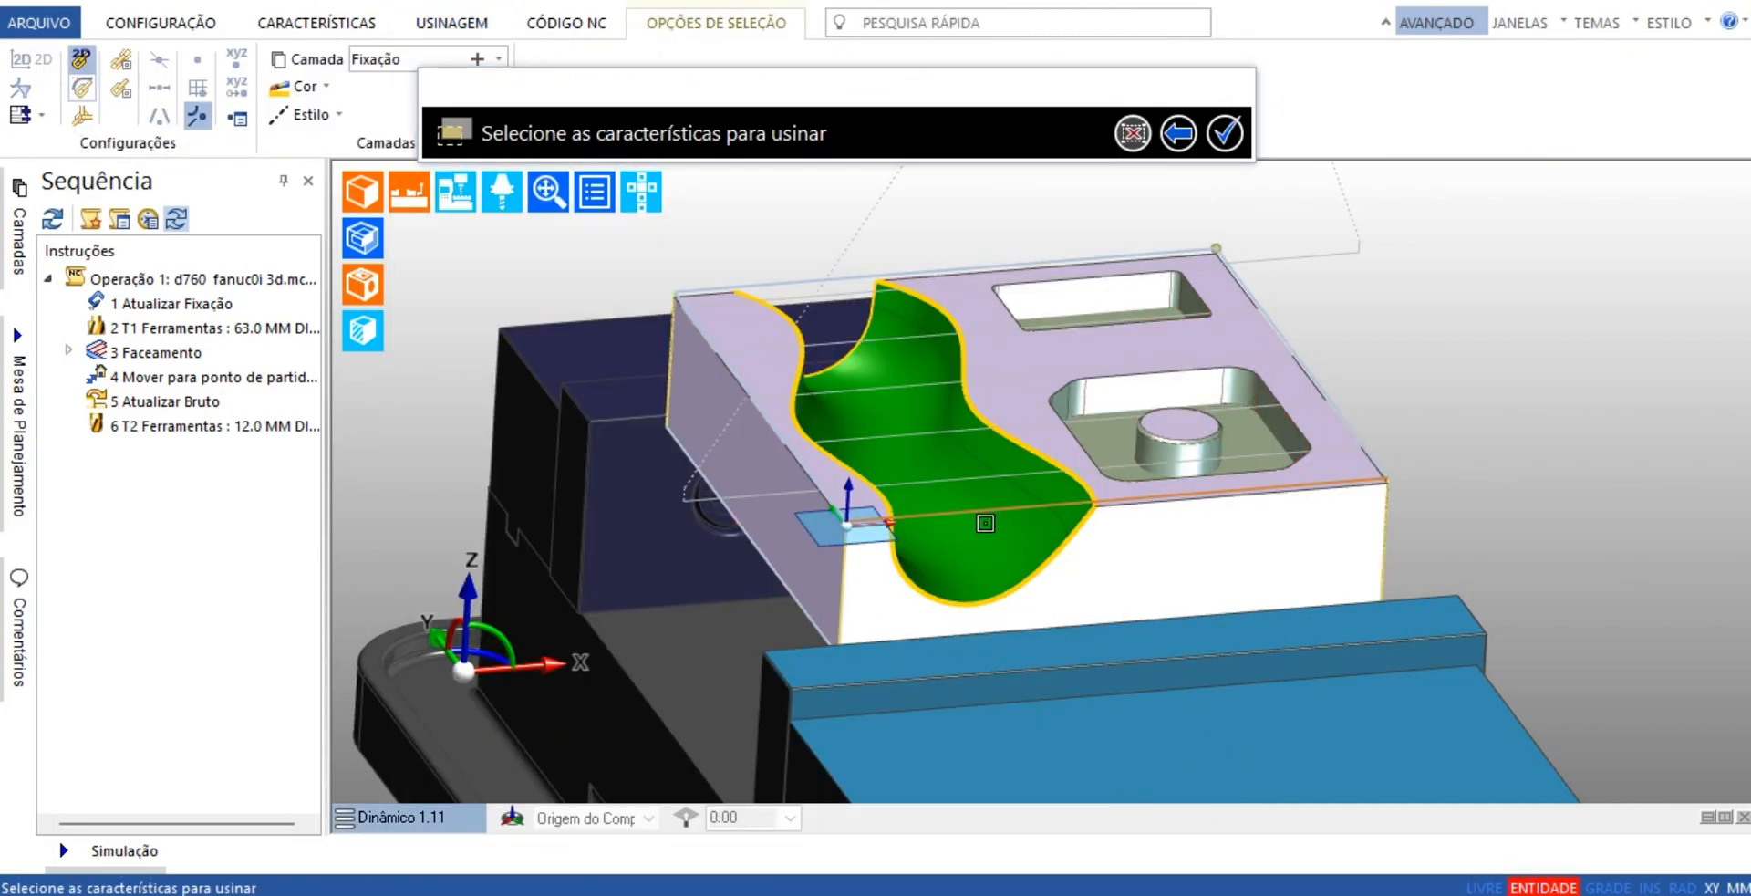
click(1225, 135)
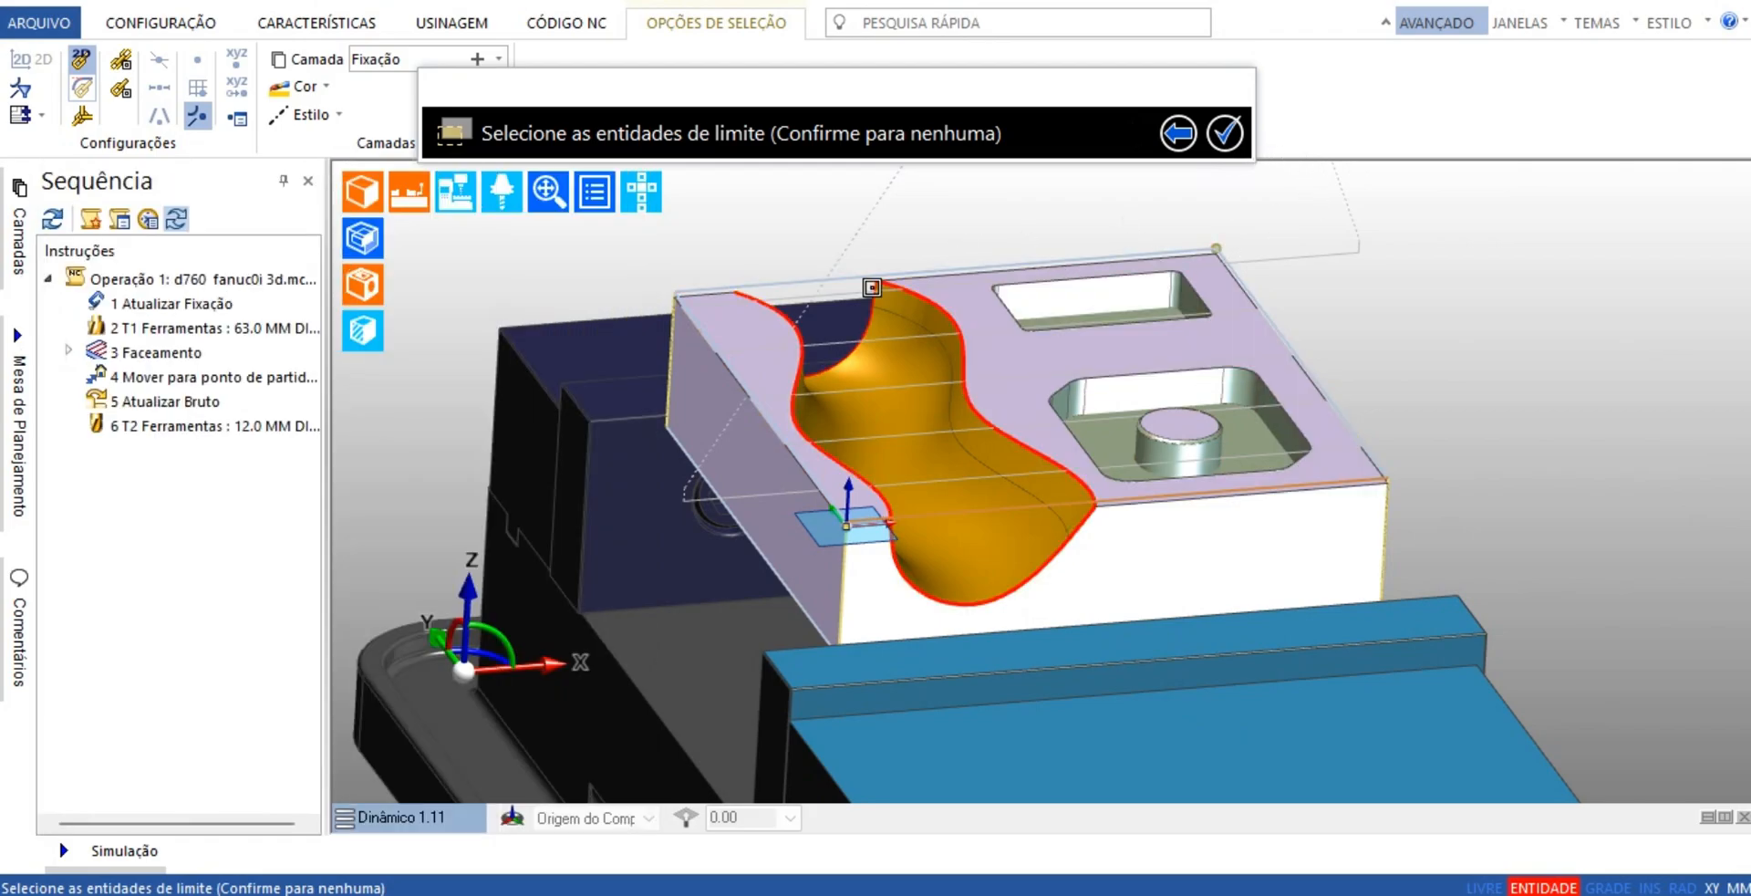
click(914, 289)
middle_drag(1546, 310, 1464, 370)
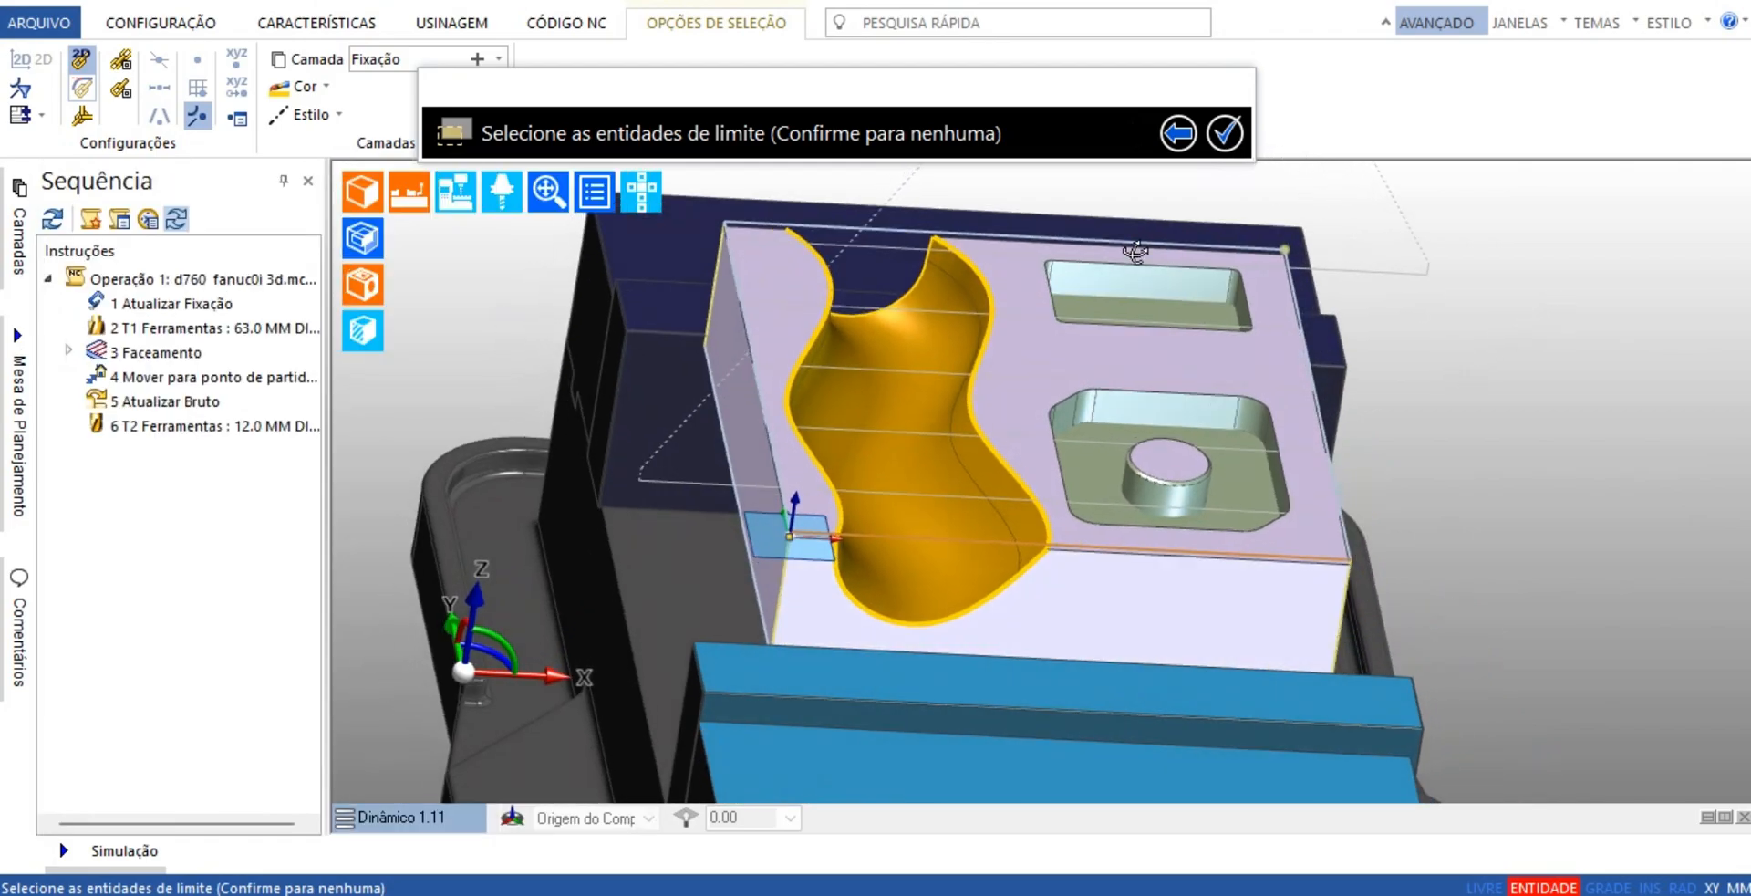
click(950, 247)
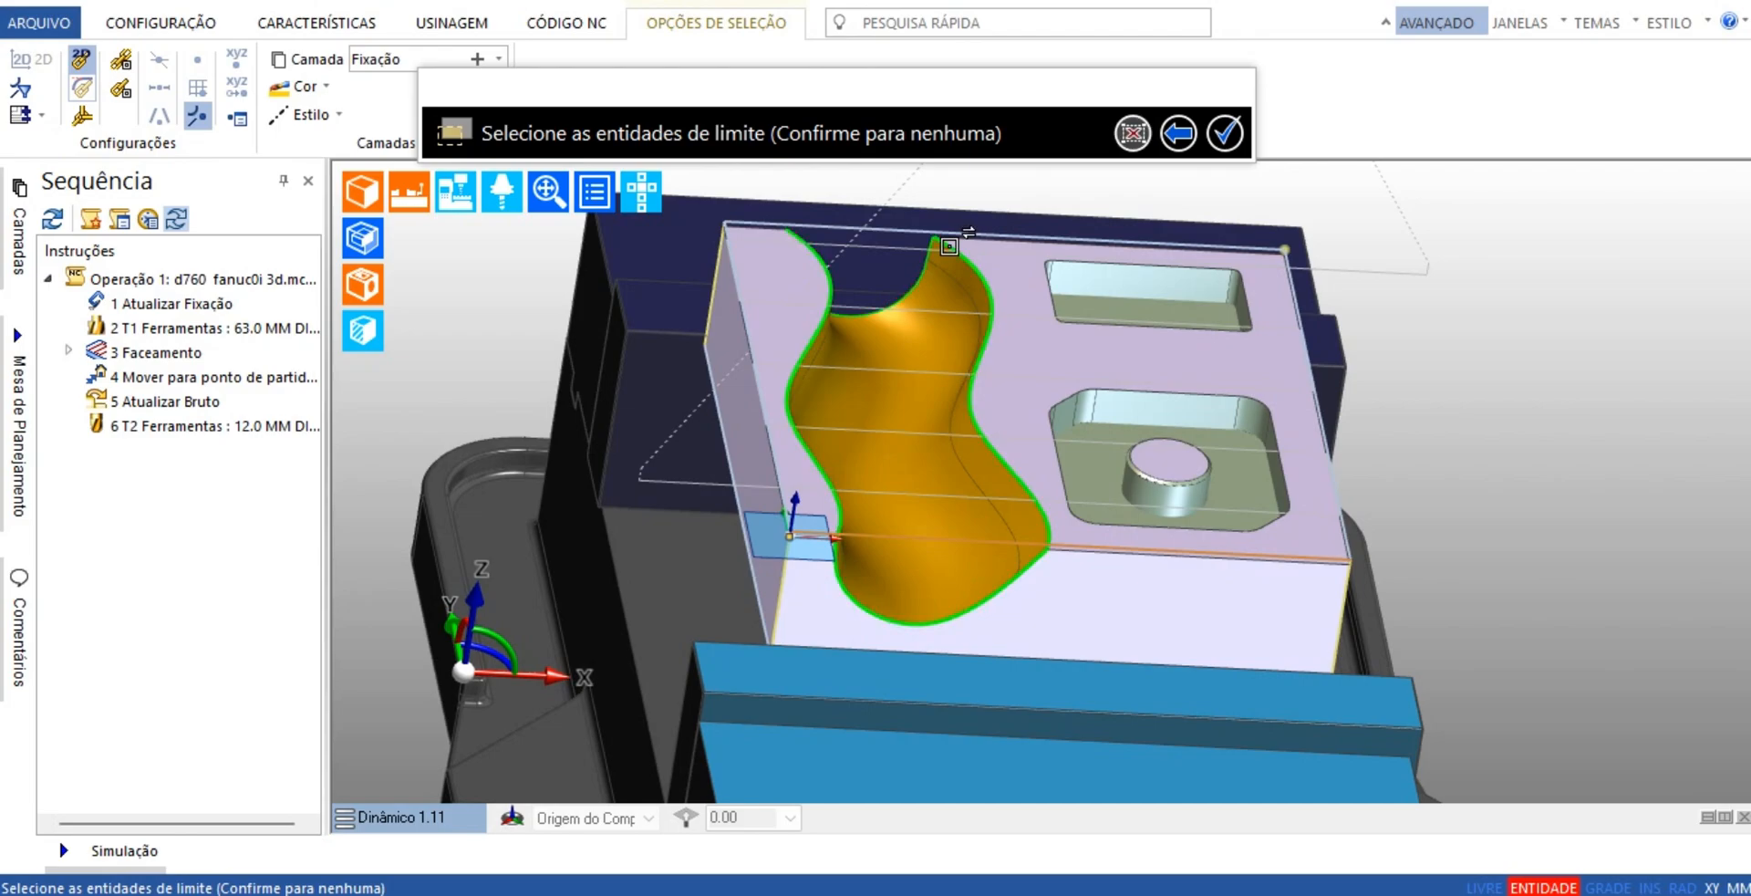
middle_drag(1565, 317, 1515, 324)
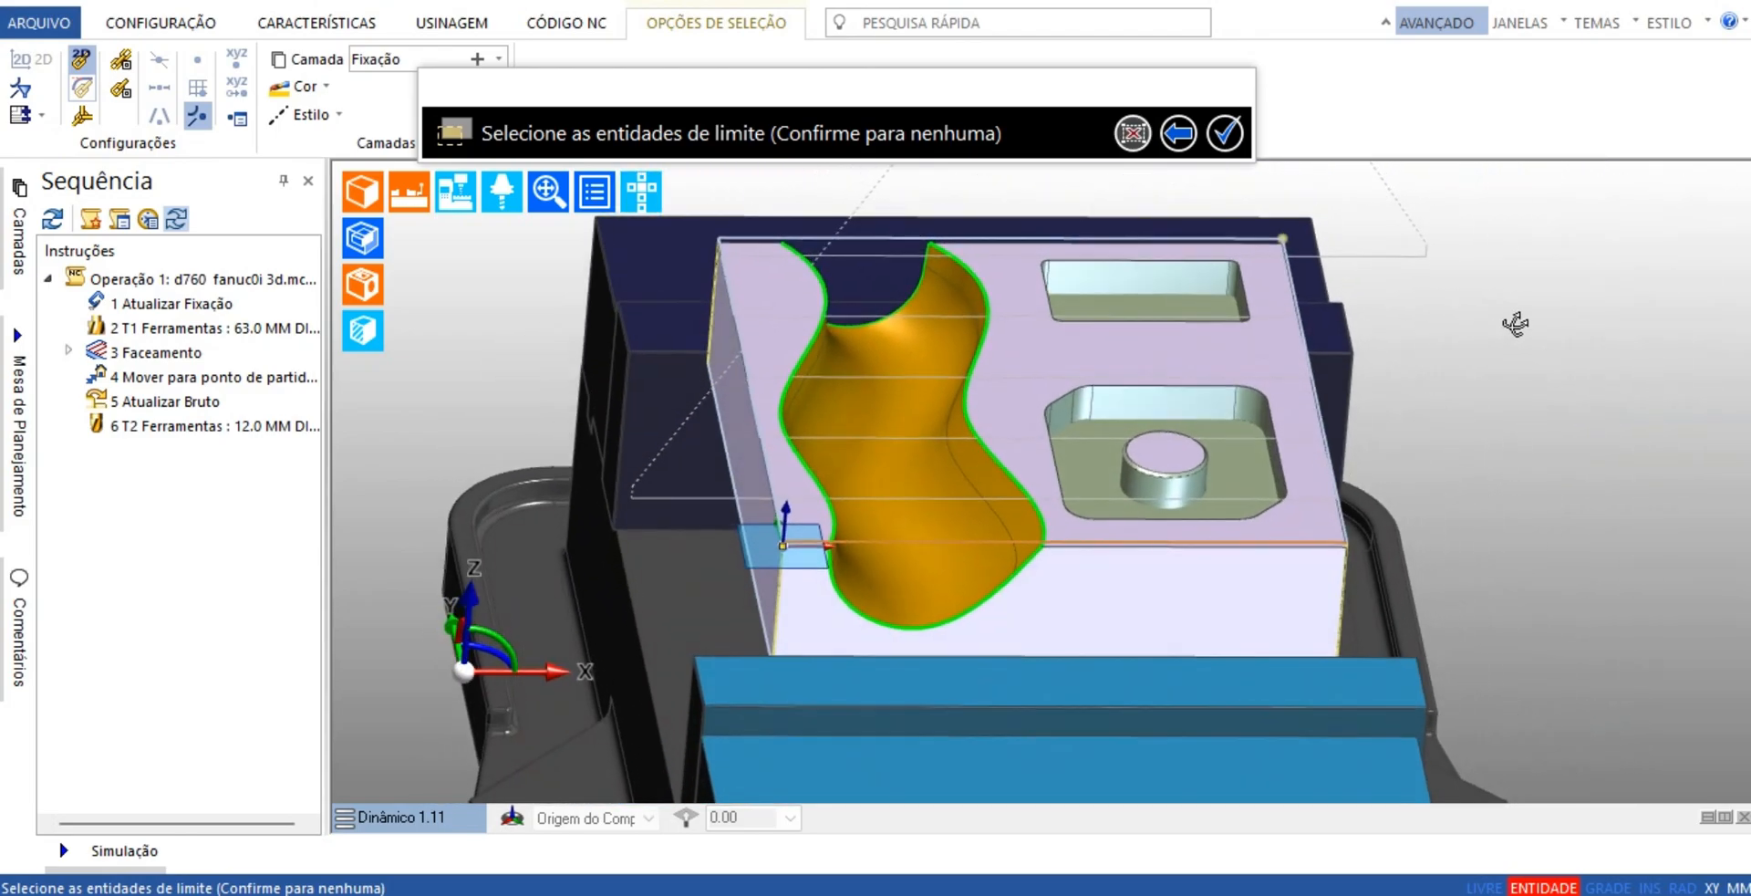
click(1225, 133)
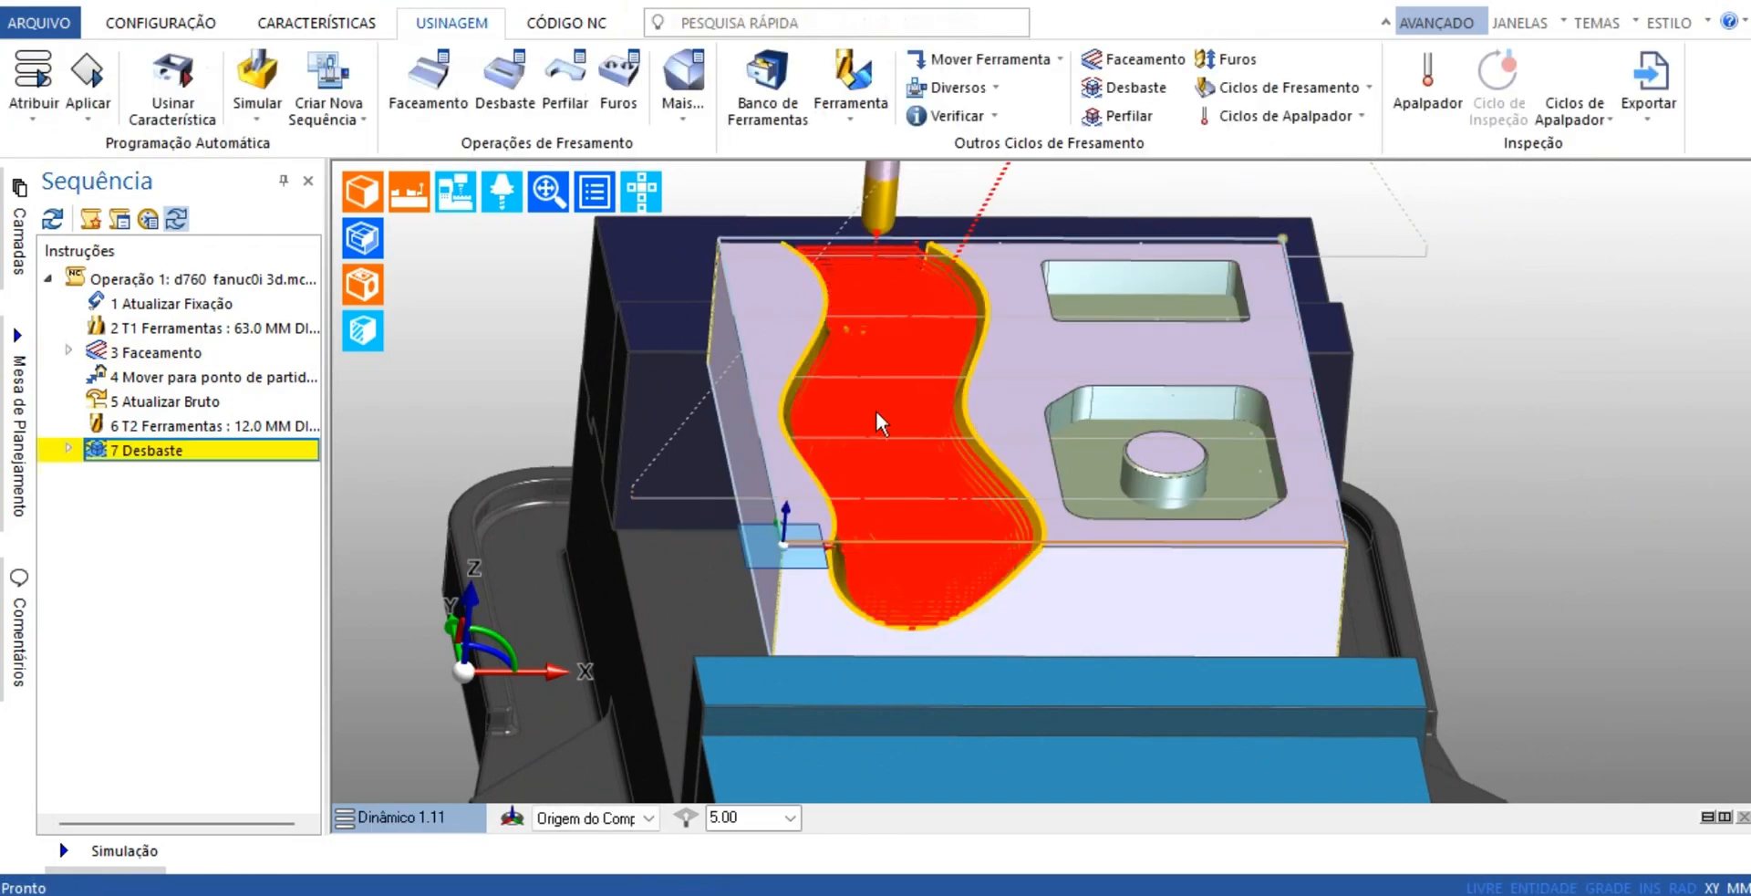
Inspect the bounded roughing toolpath in the curved channel from several angles and in the Superior view
middle_drag(879, 423, 1212, 590)
scroll(956, 549, down, 5)
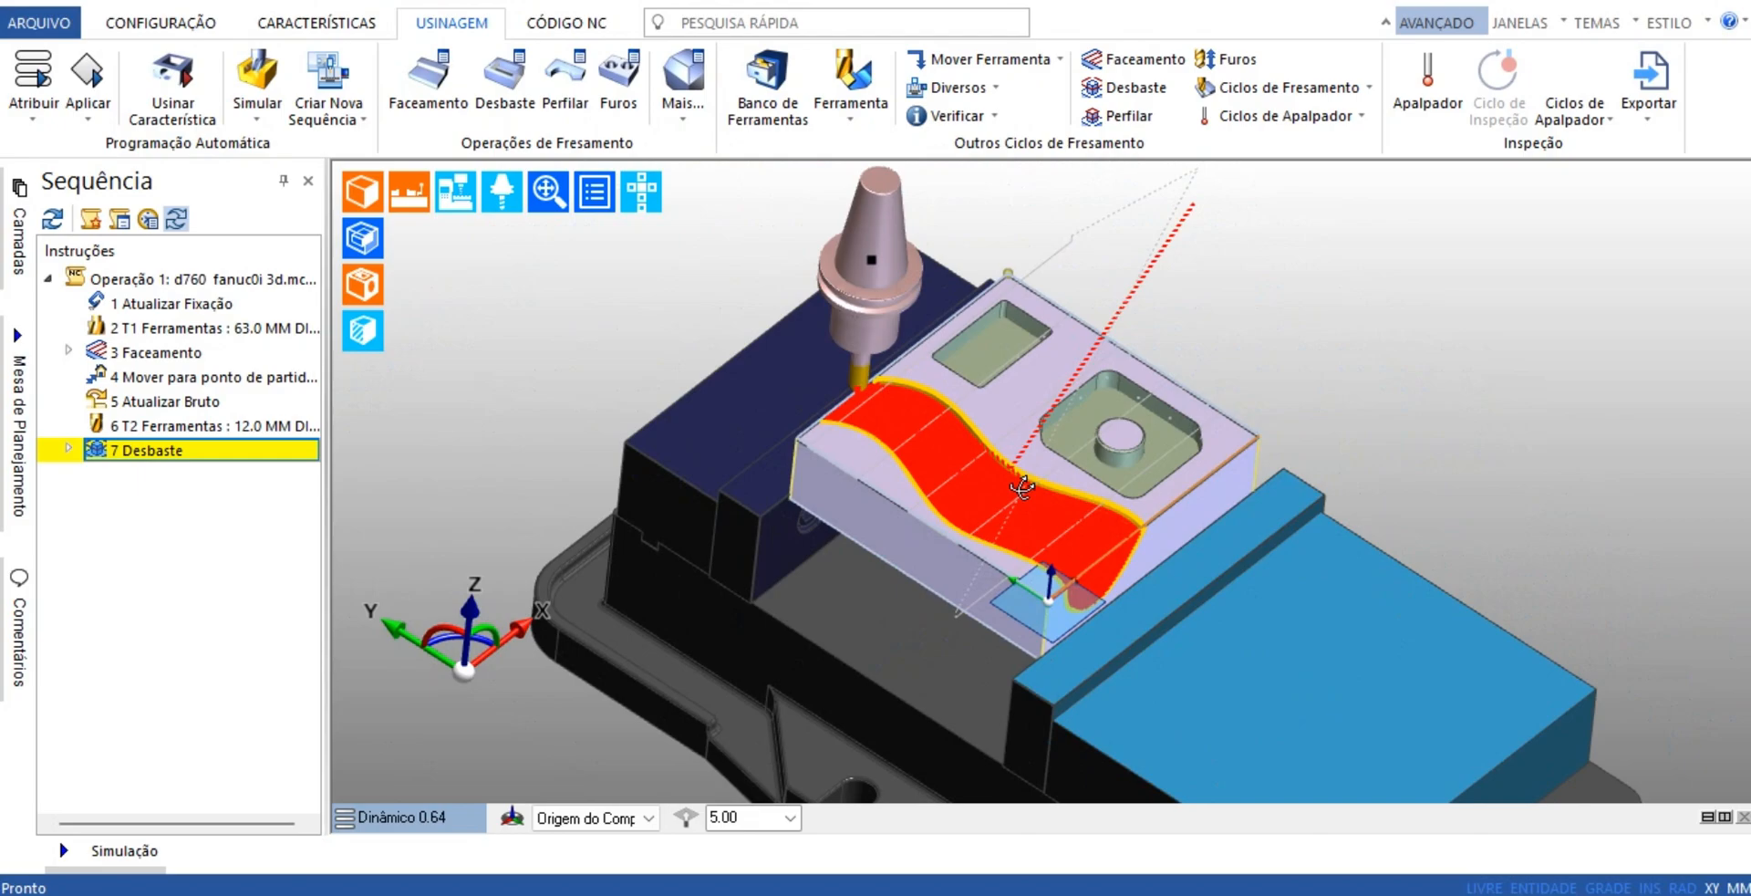
middle_drag(1027, 486, 974, 458)
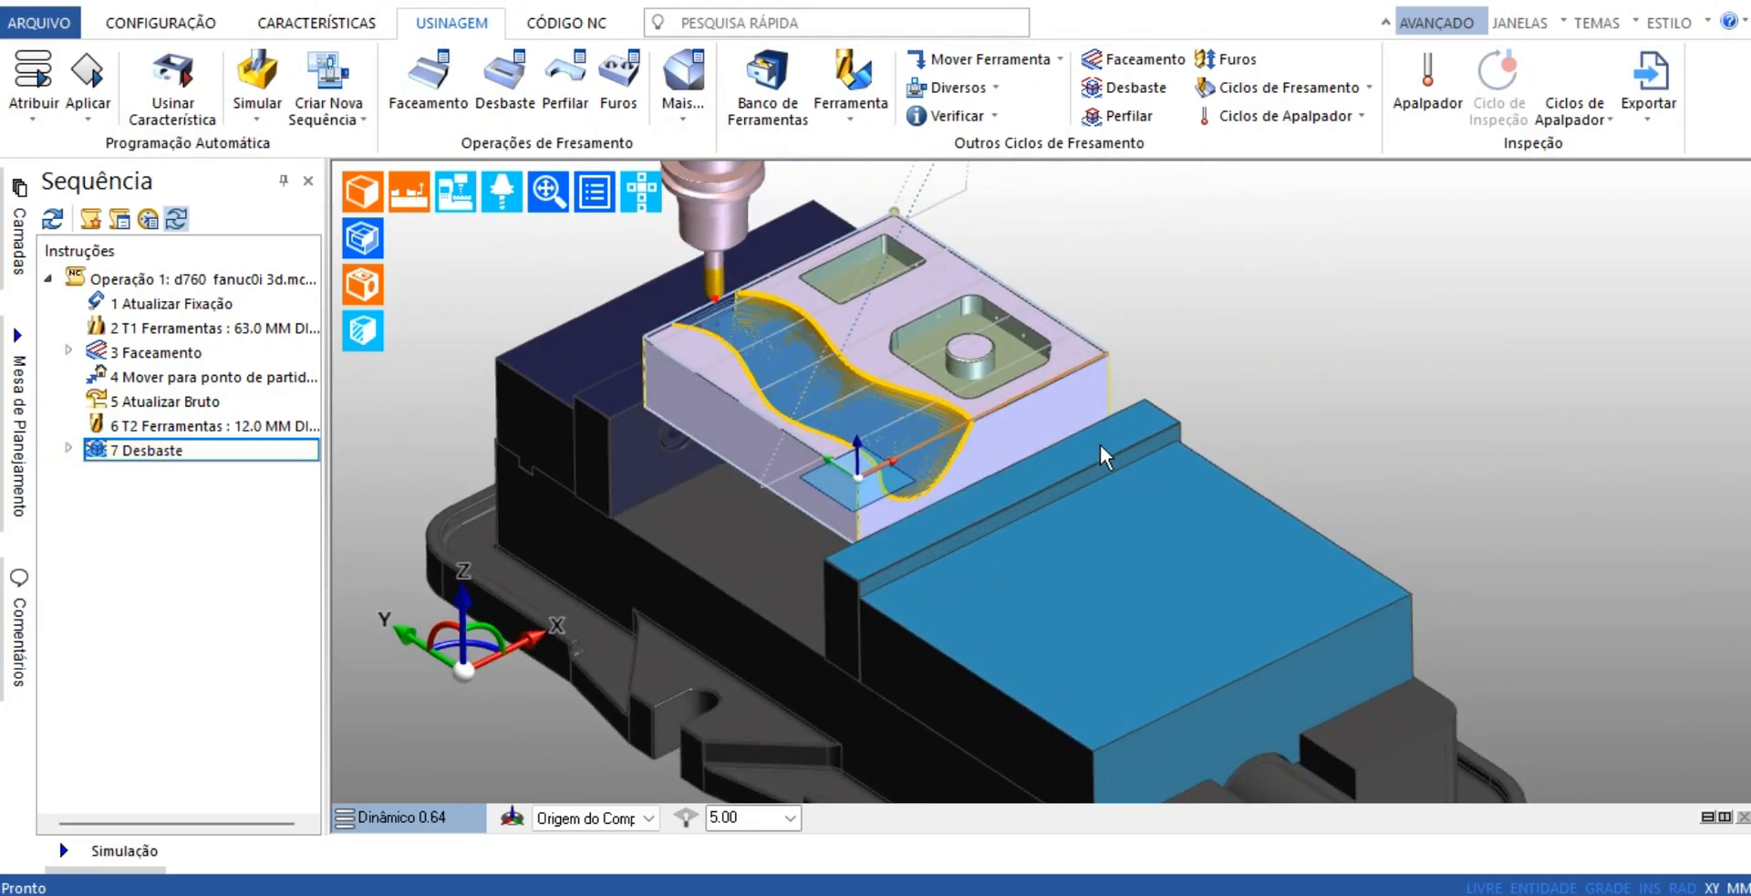
middle_drag(1098, 442, 950, 495)
middle_drag(1075, 479, 616, 801)
click(407, 817)
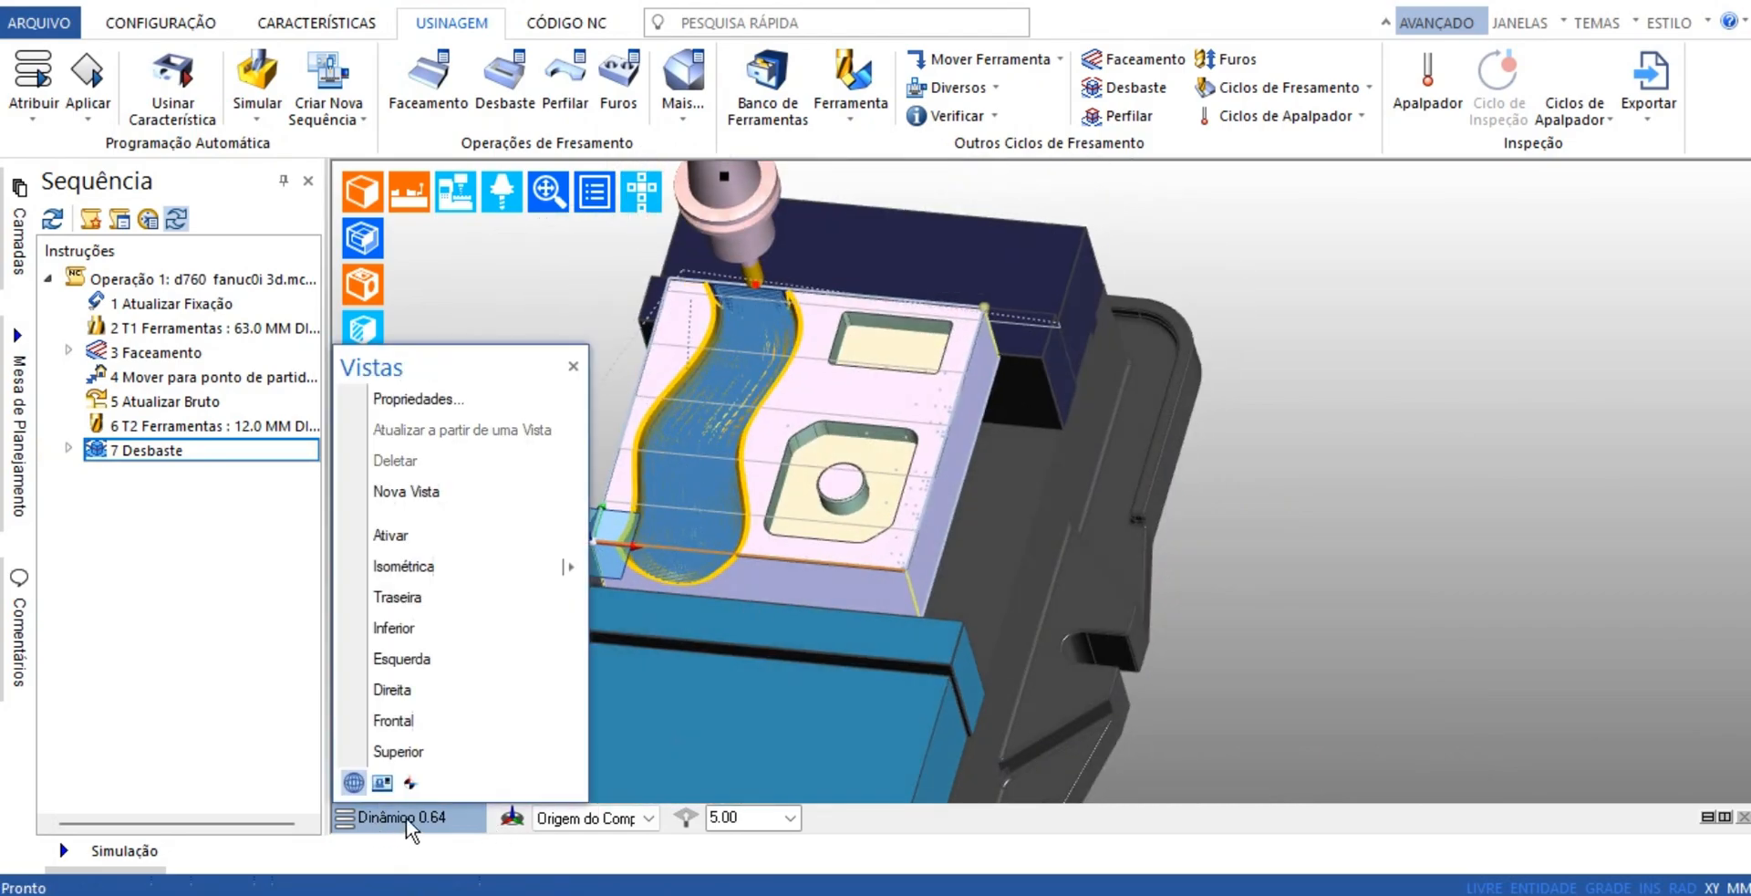
click(429, 754)
scroll(742, 484, up, 4)
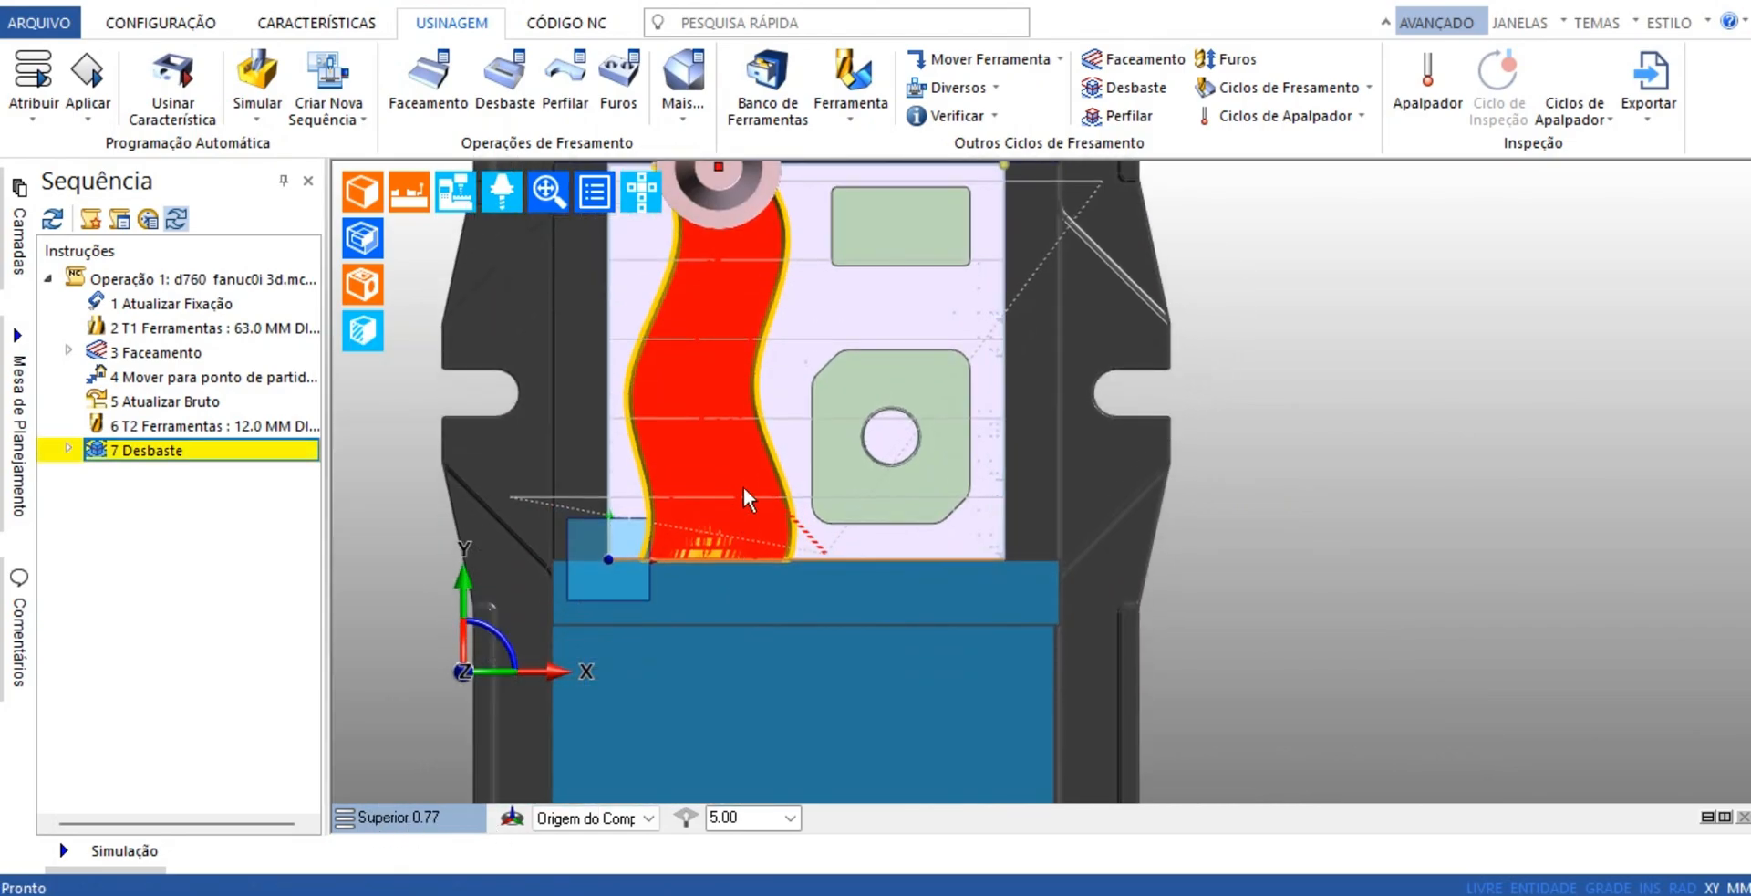
Start a rectangle with length 70 and width 70 and preview it over the two pockets
middle_drag(1092, 579, 984, 684)
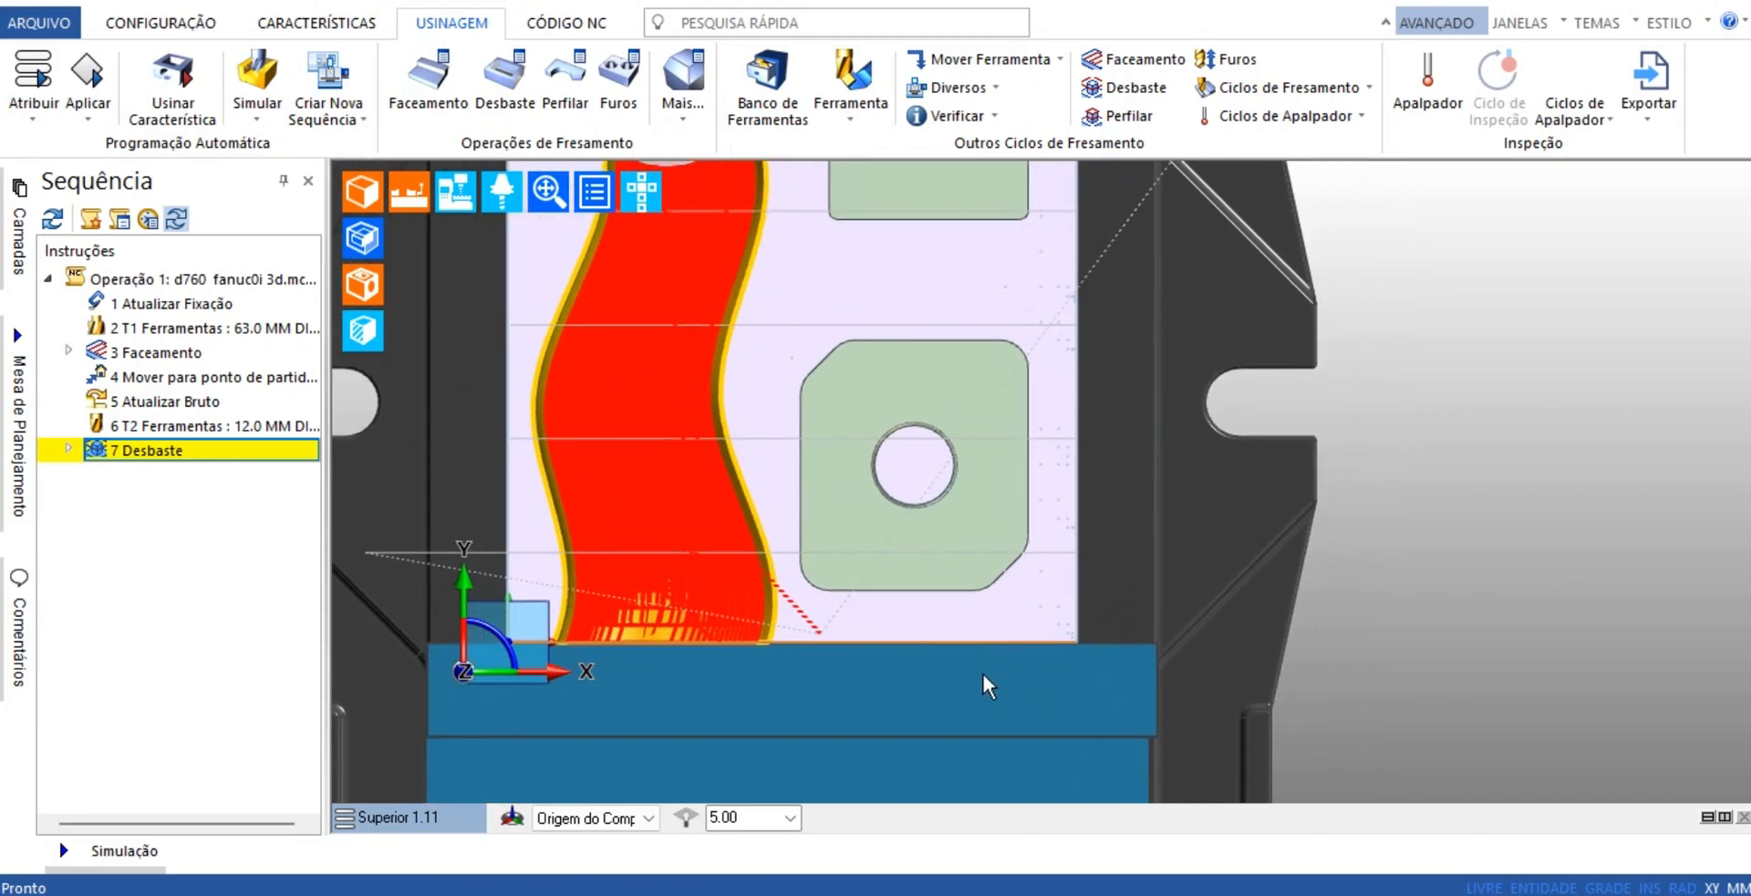
scroll(983, 684, down, 1)
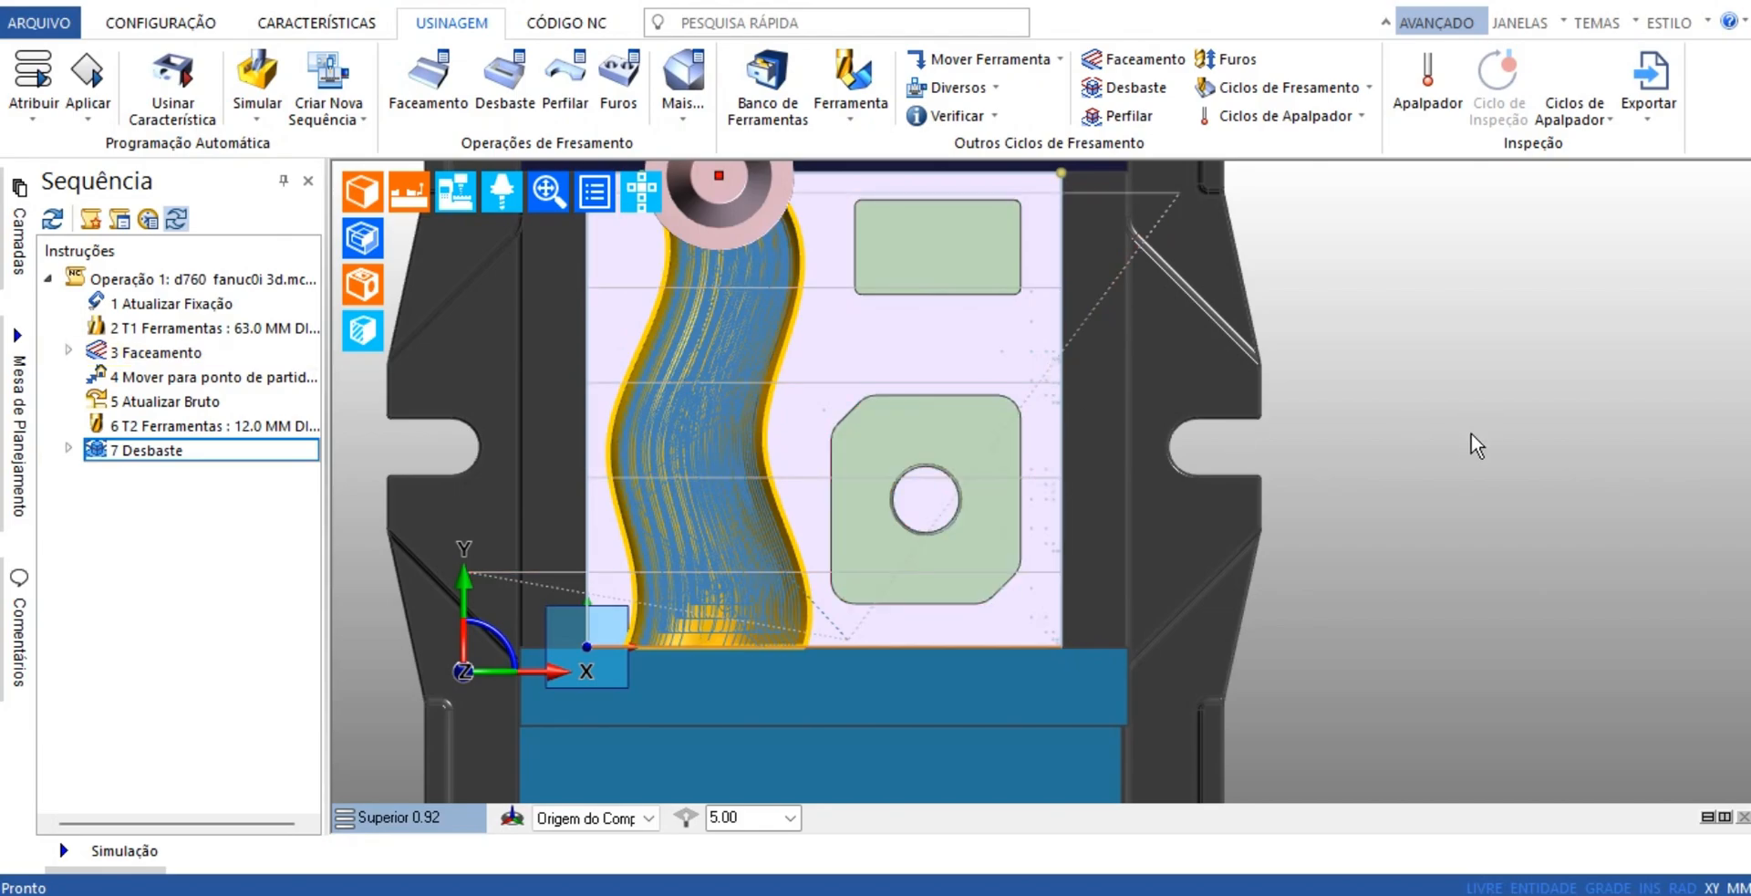
middle_drag(1456, 439, 1317, 406)
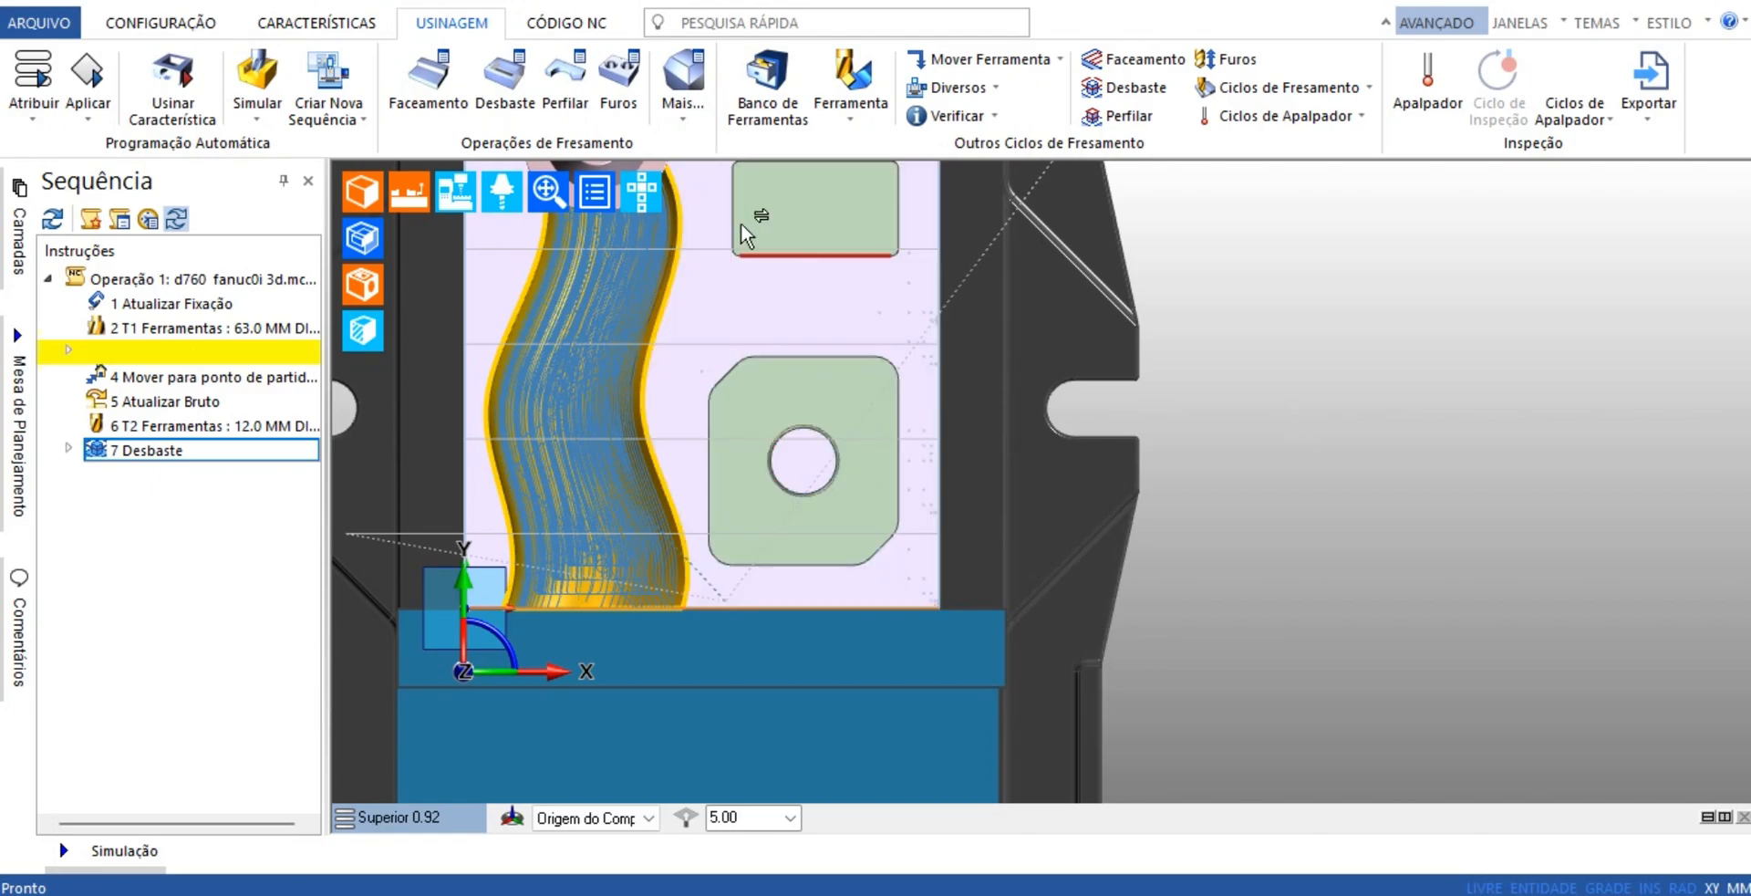
click(305, 25)
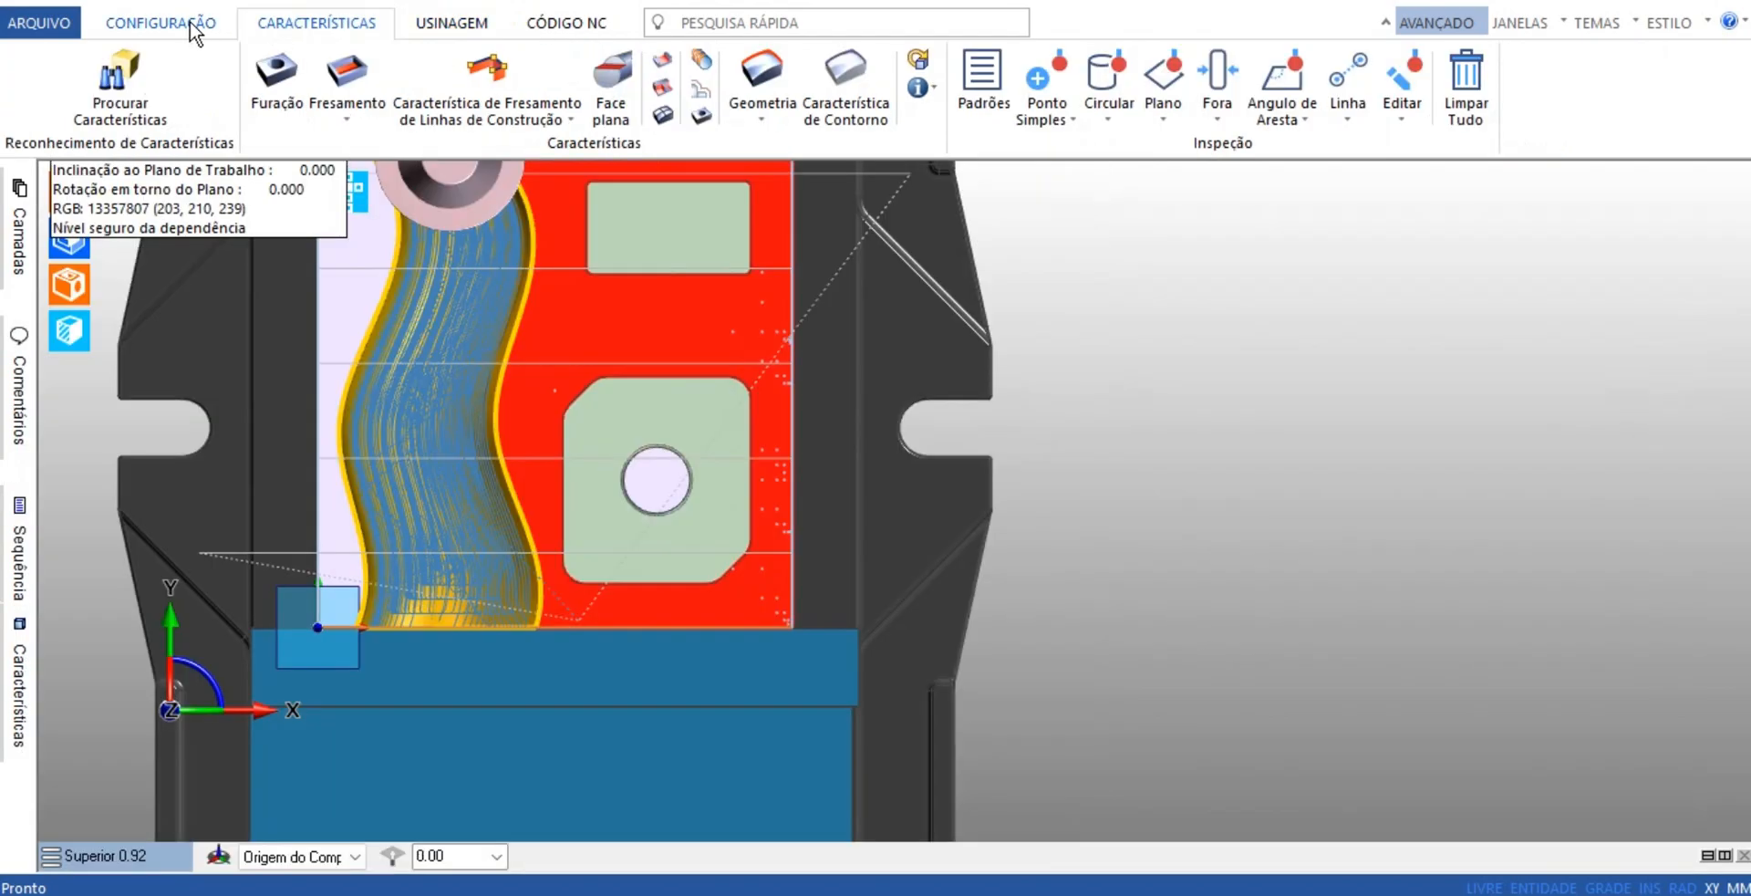
click(195, 28)
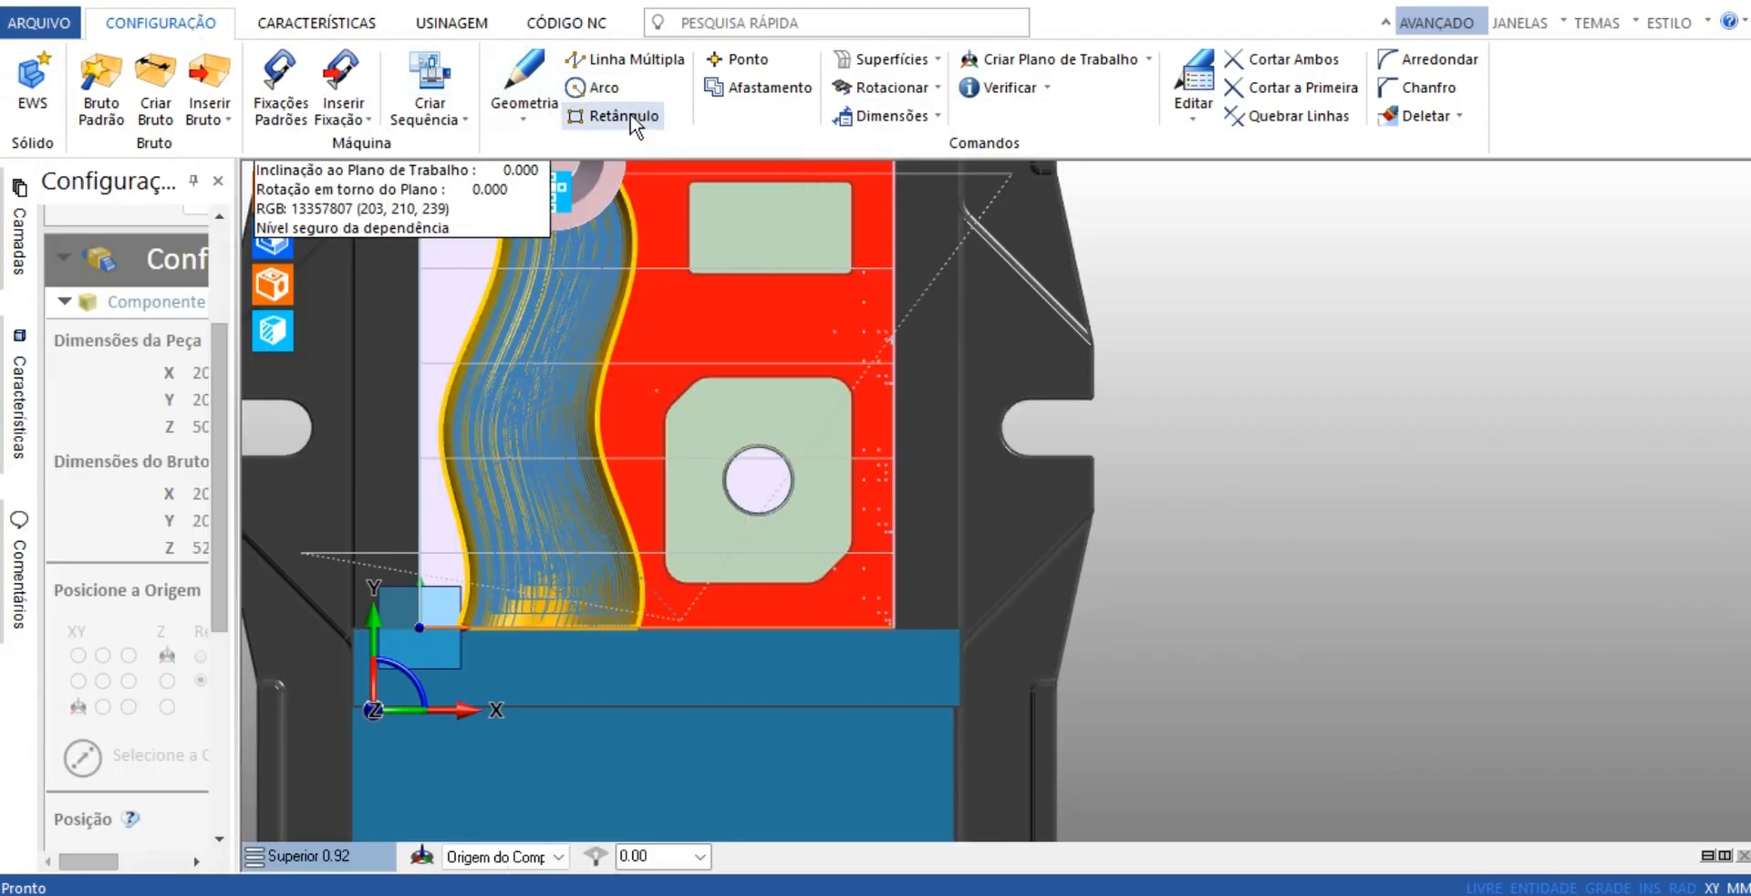
click(628, 115)
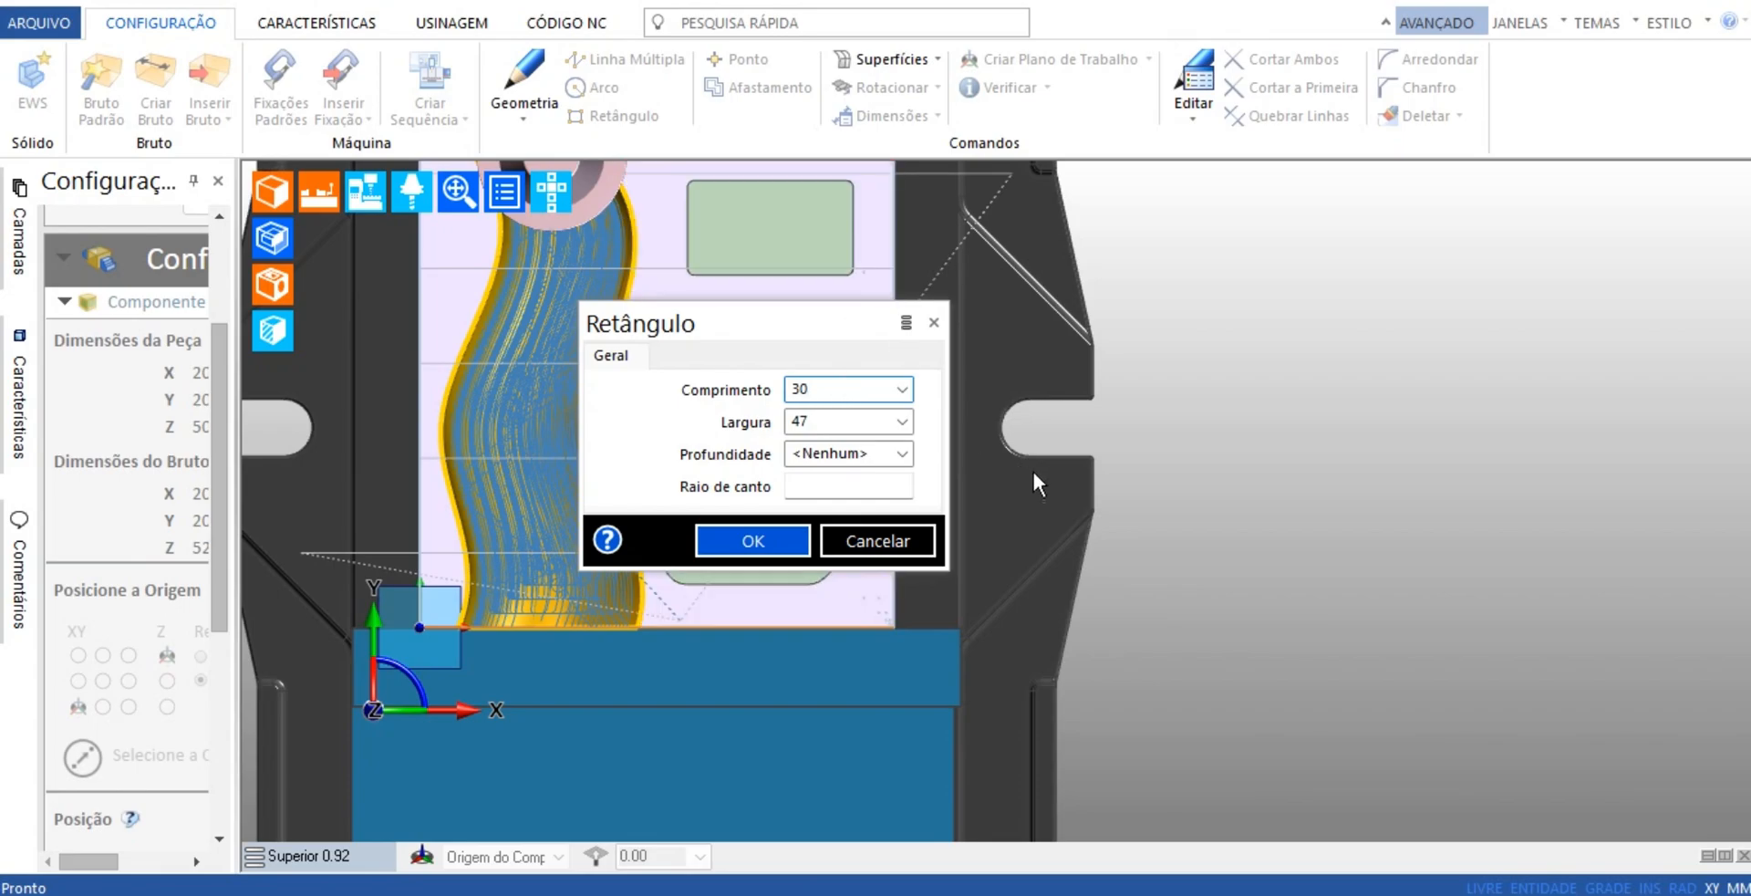
key(BackSpace)
key(BackSpace)
text(70)
click(835, 423)
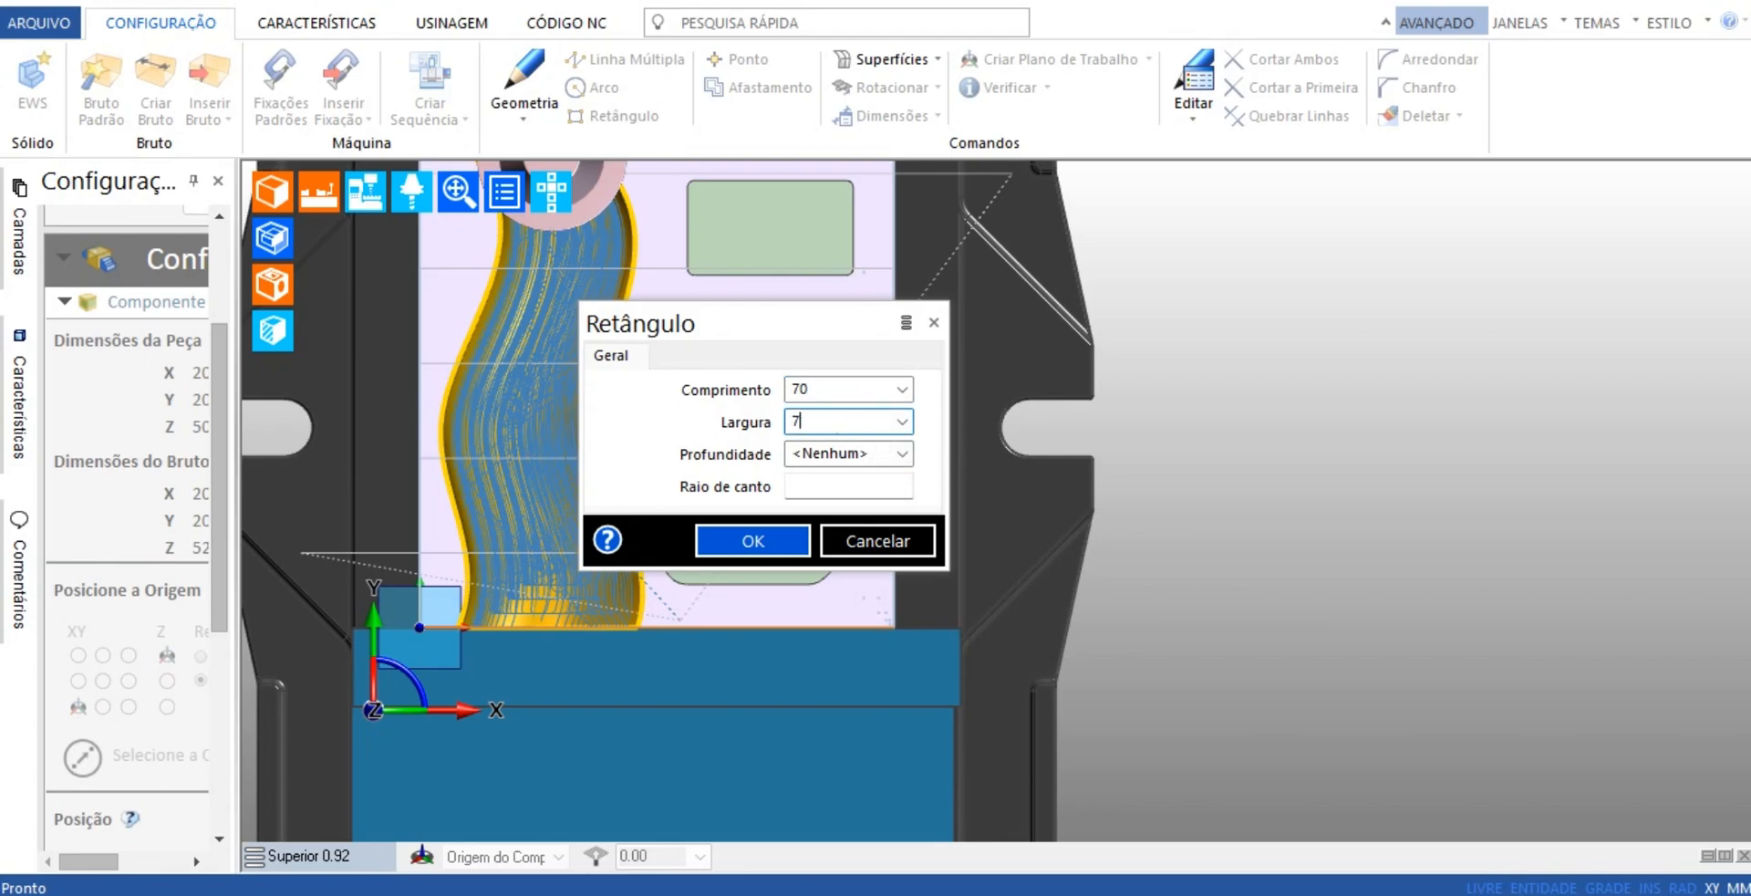
click(776, 538)
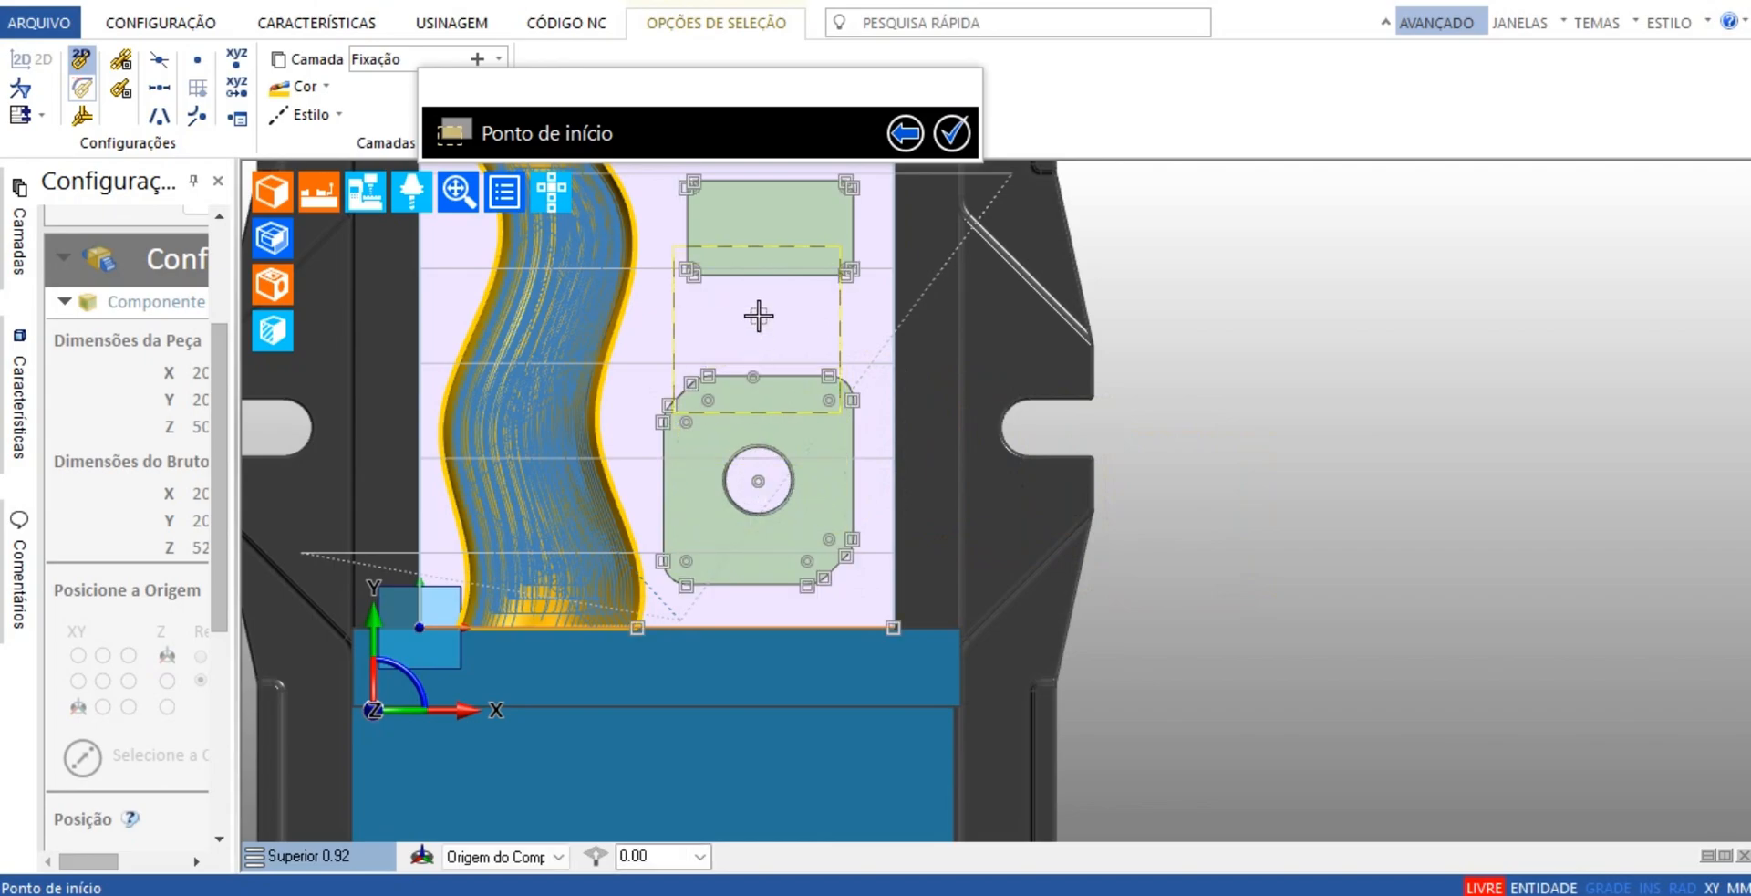
scroll(765, 337, up, 1)
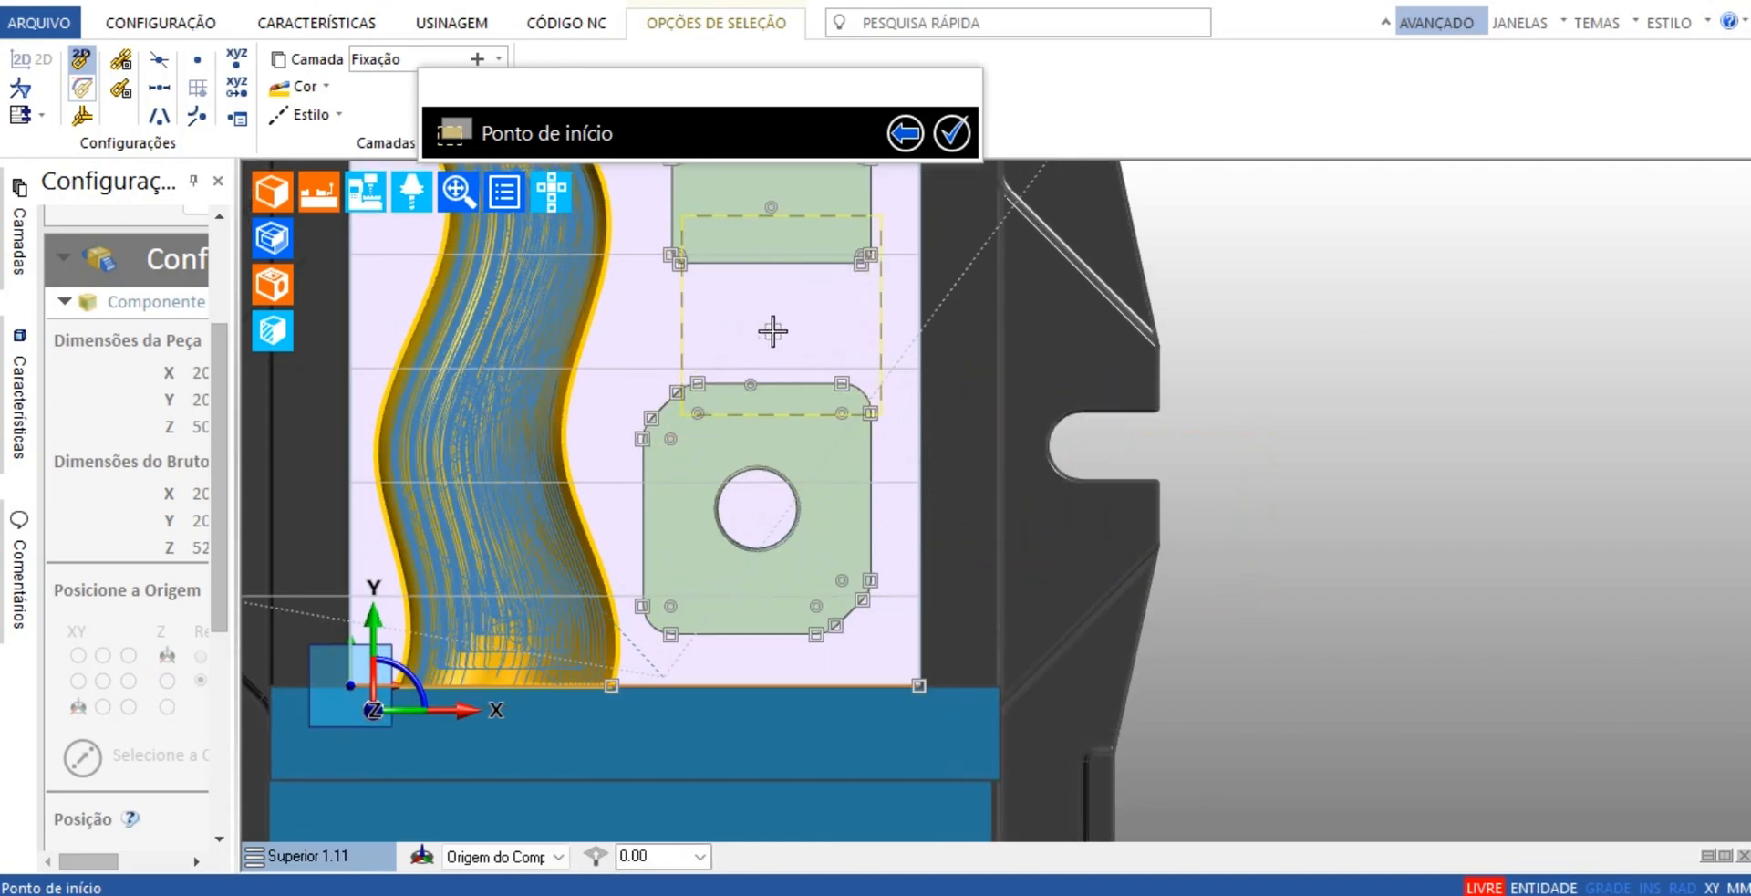
scroll(766, 337, down, 2)
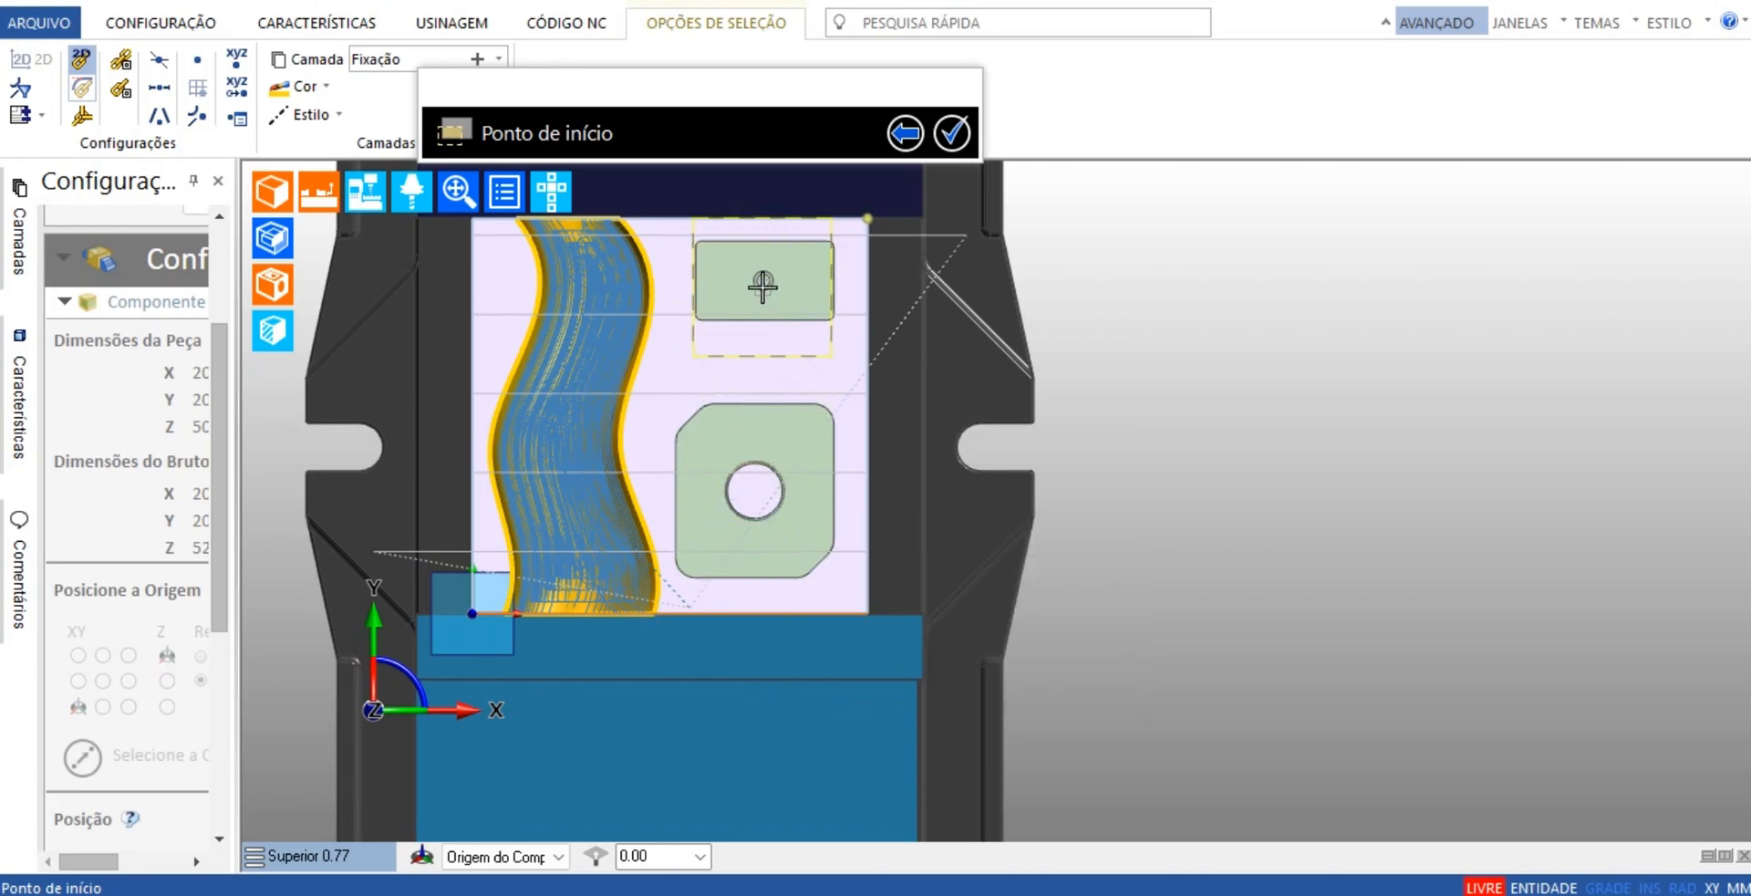
Set the rectangle's length and width to 90 and try it centred on the chamfered pocket's round island
click(905, 133)
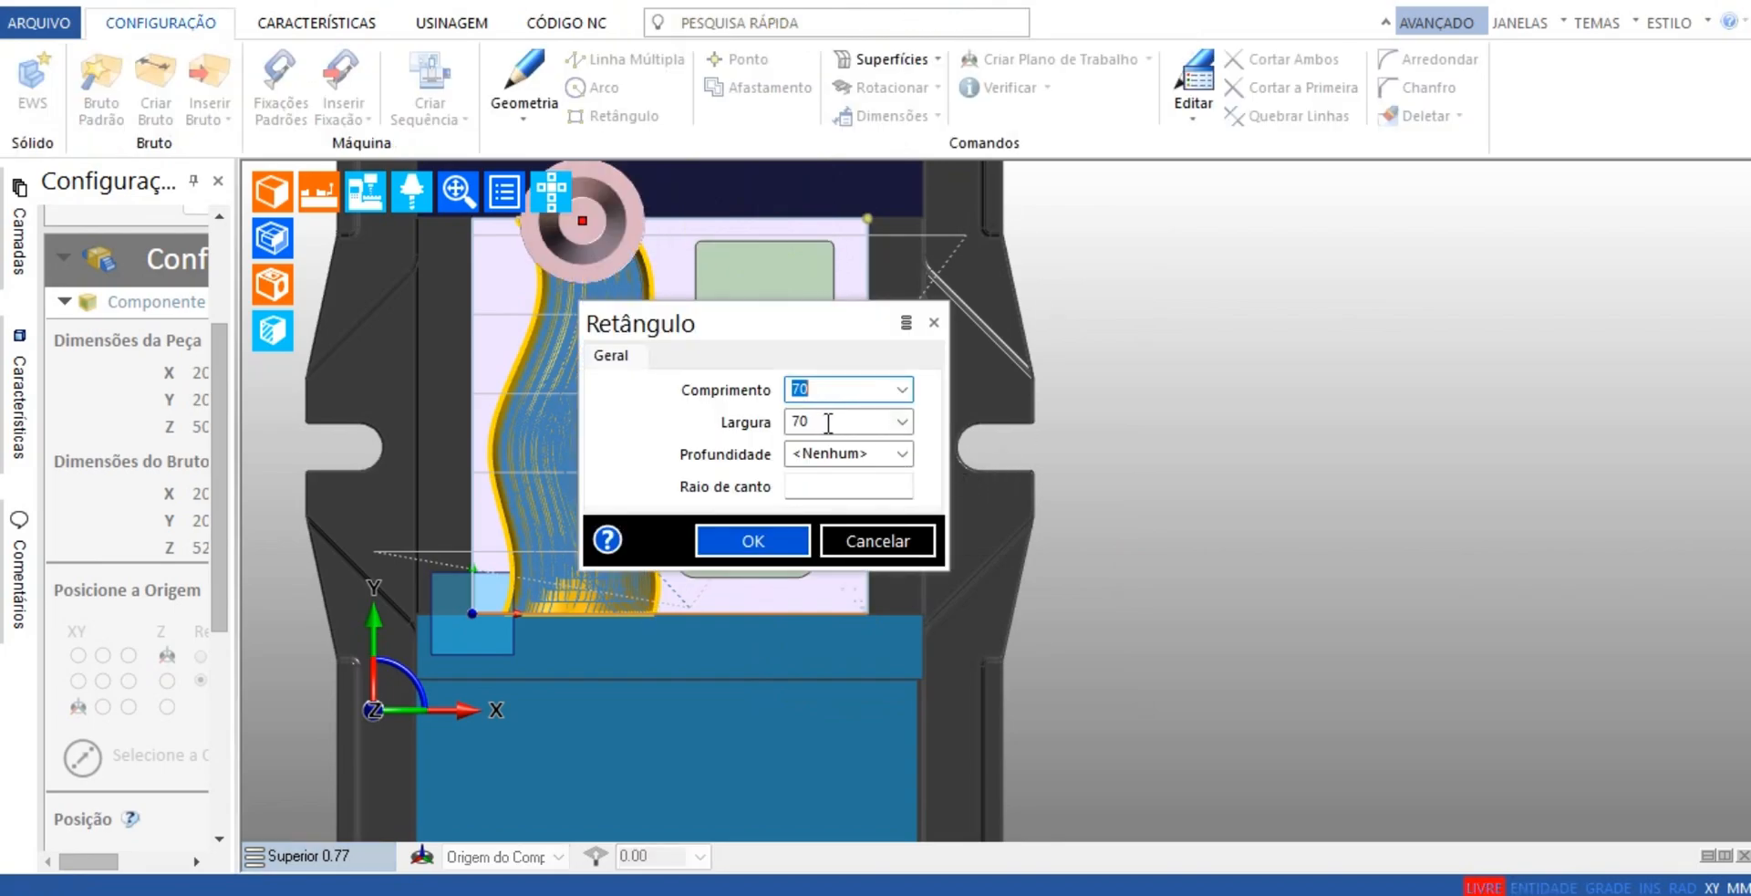
key(Tab)
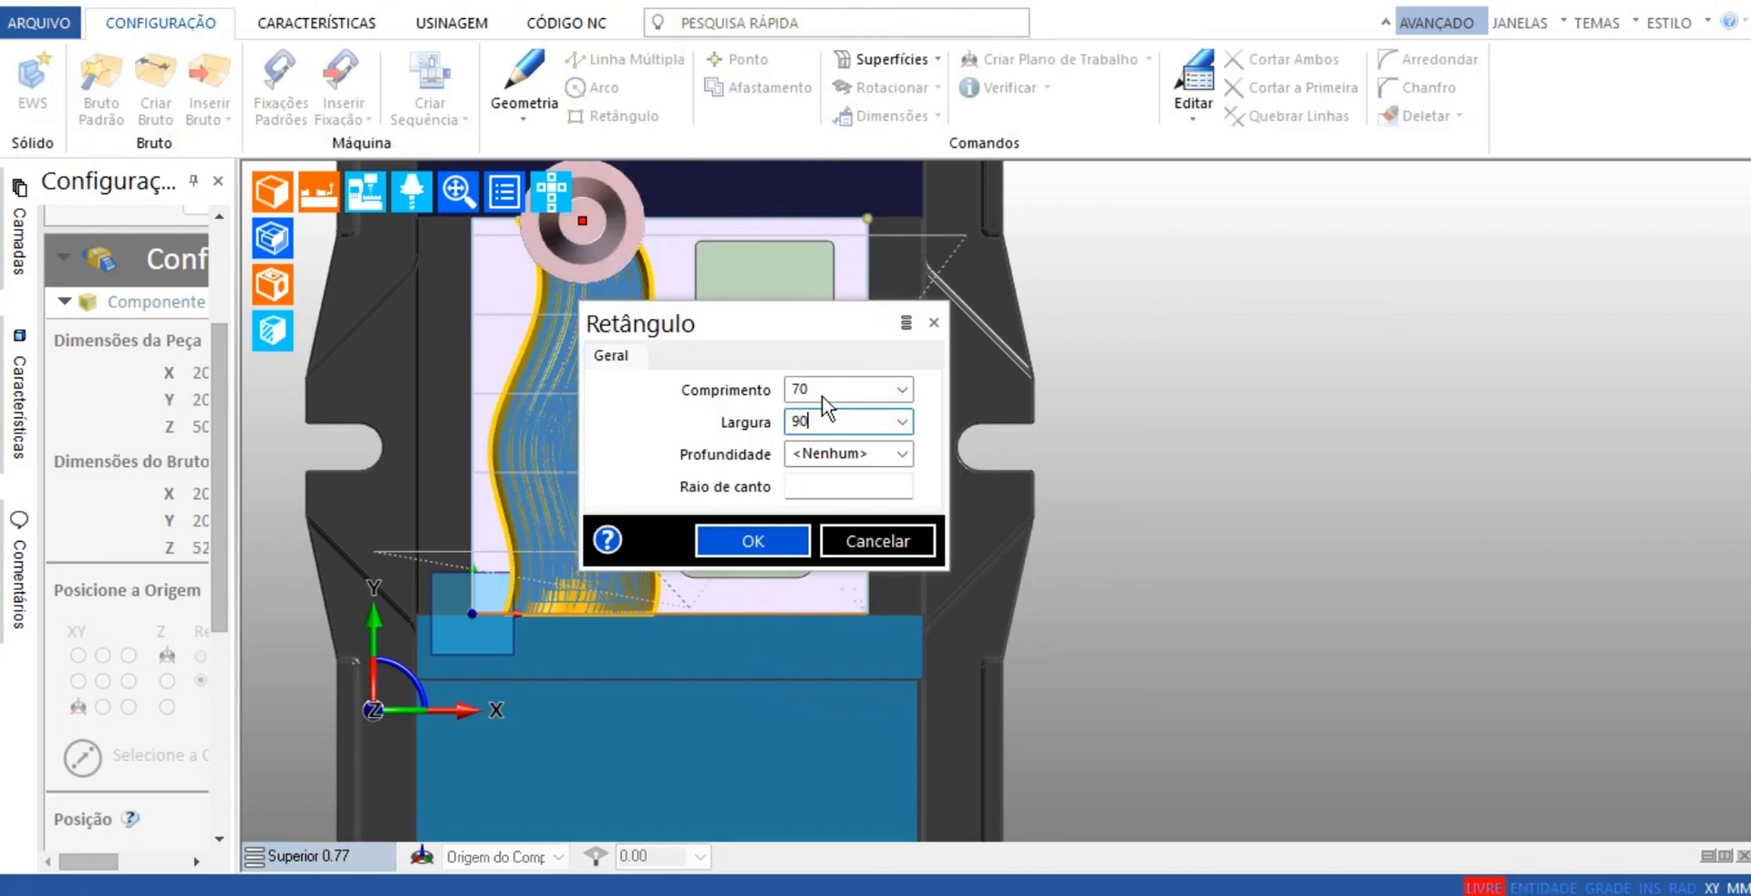
text(90)
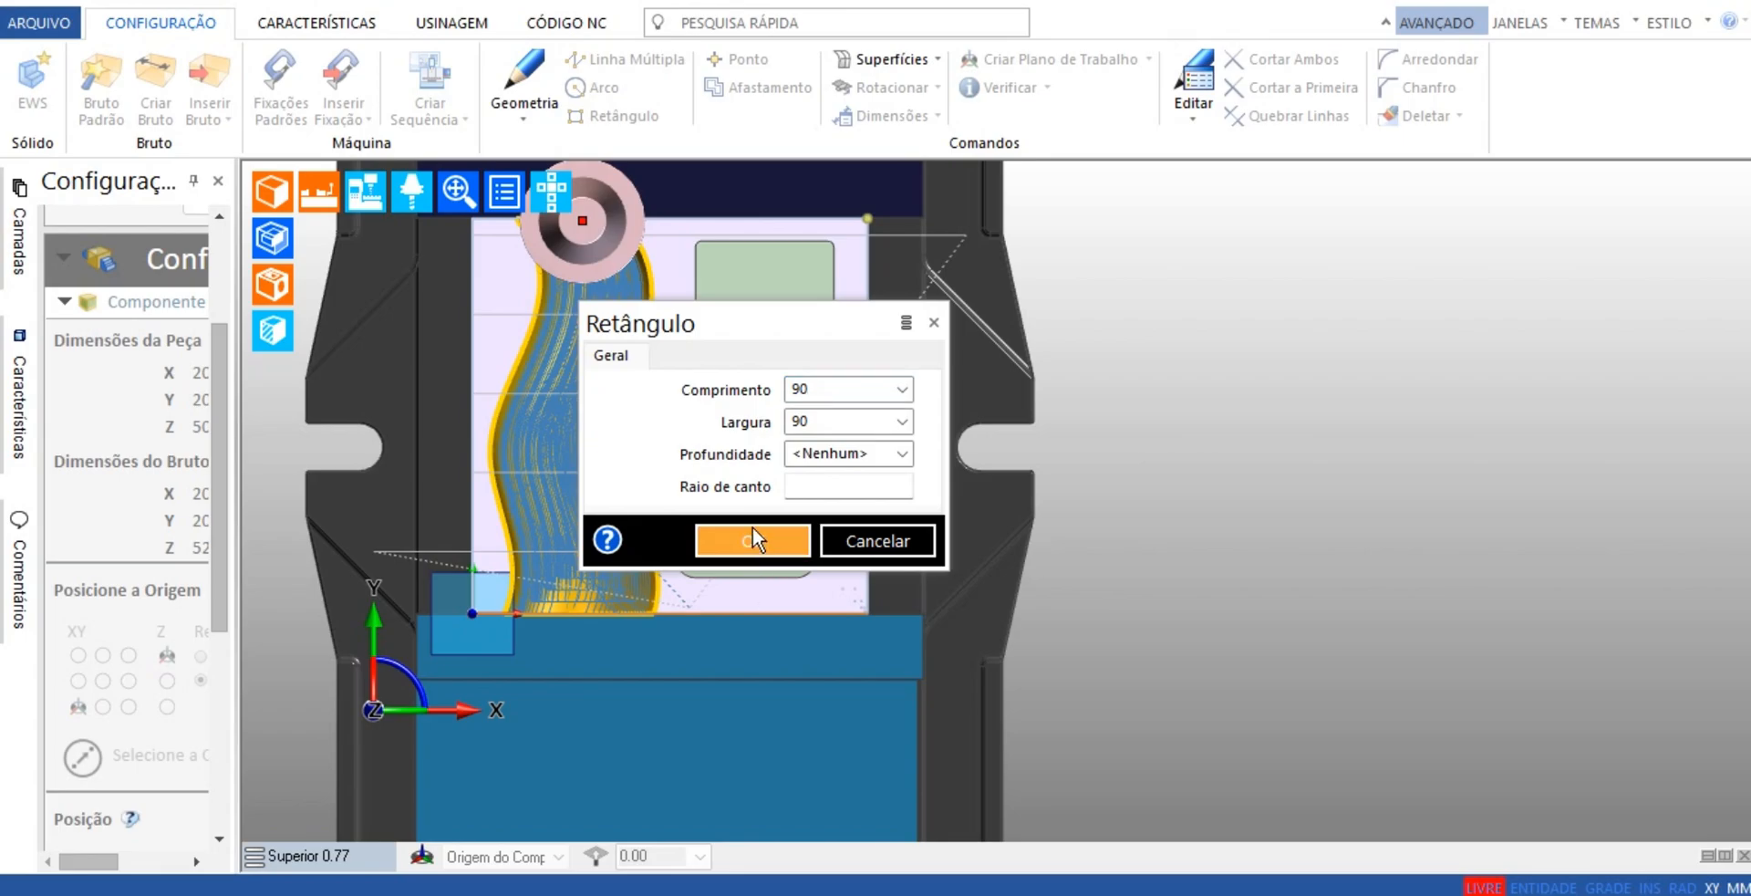
click(753, 529)
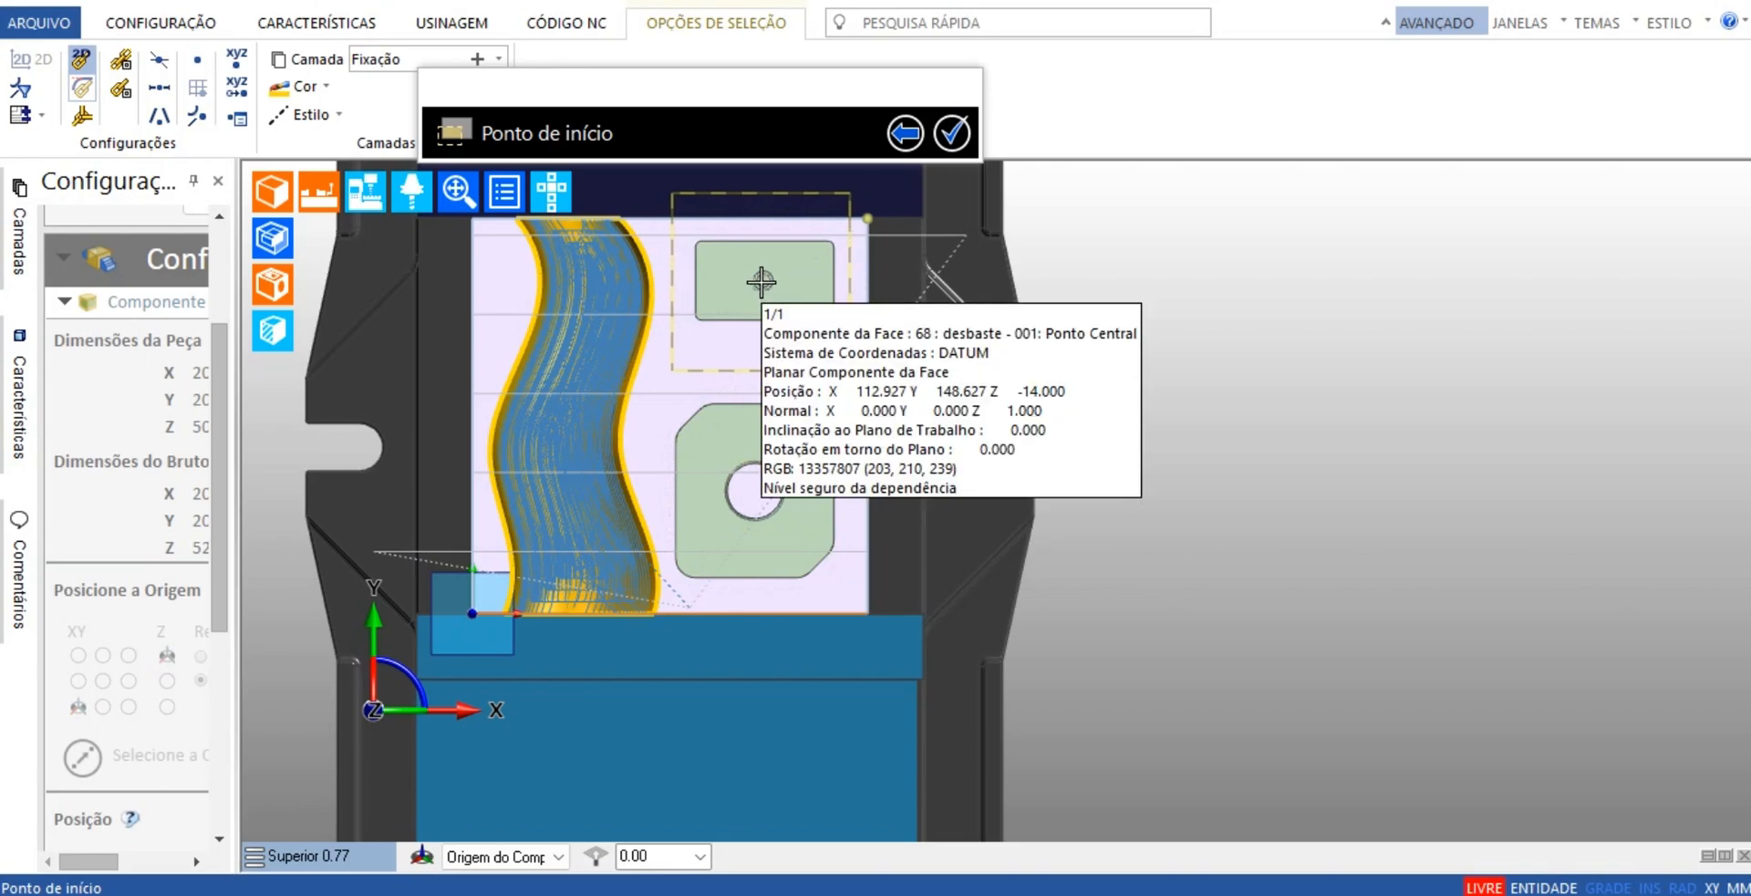
click(755, 490)
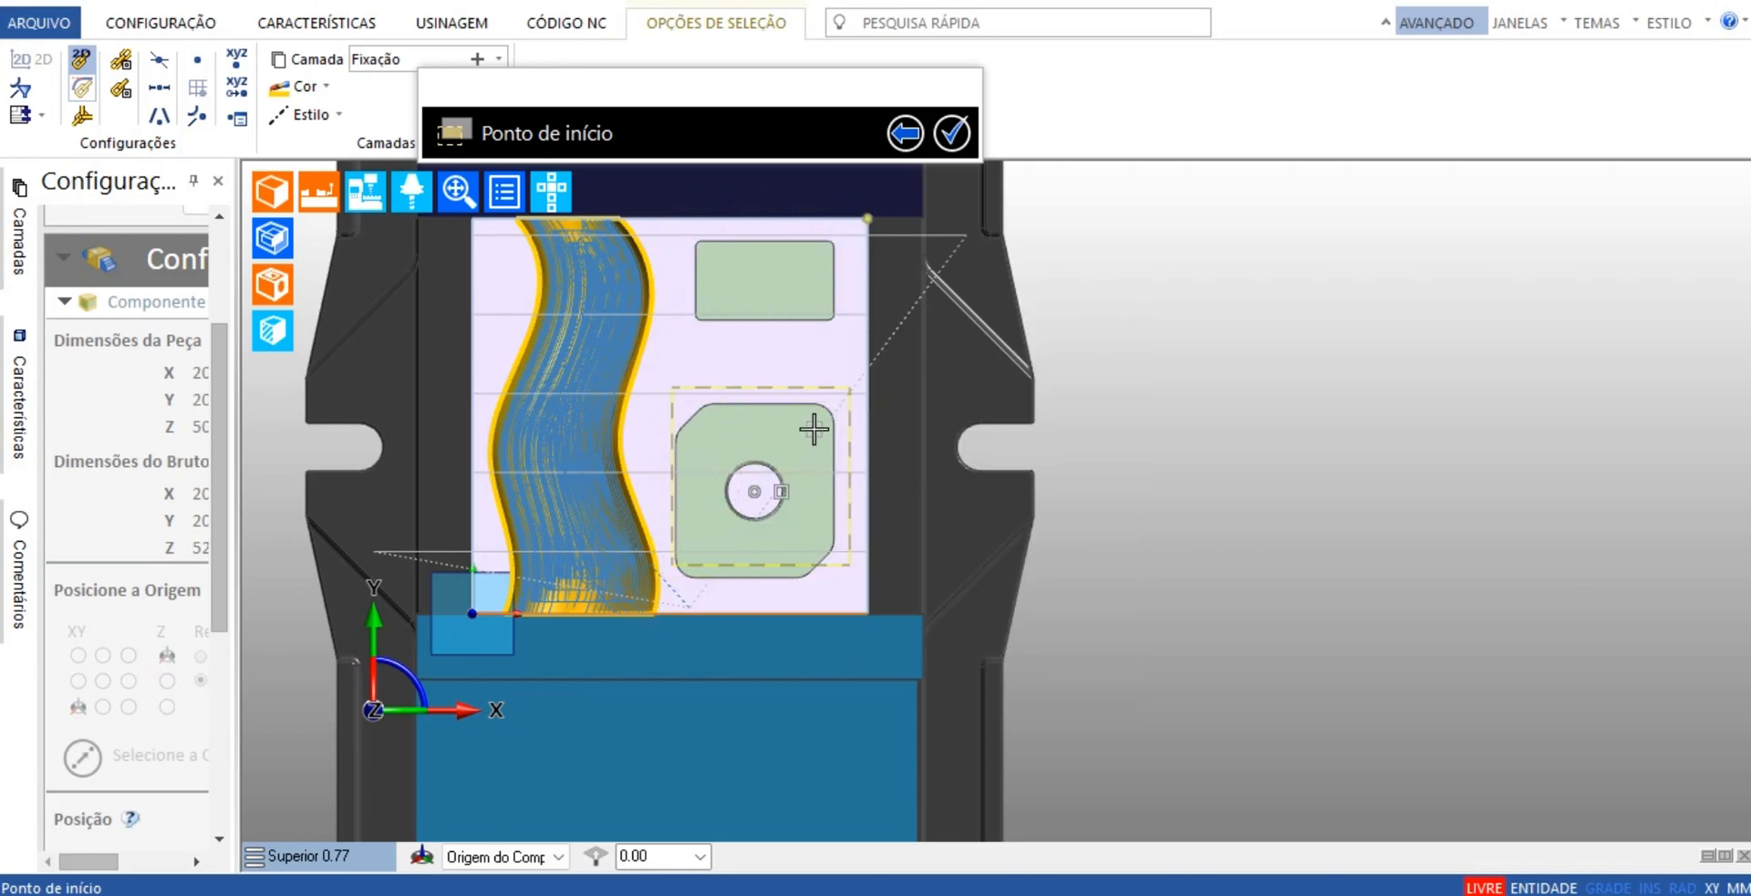
Set the rectangle's width to 100 and place it centred on the round island, enclosing the chamfered pocket
click(903, 132)
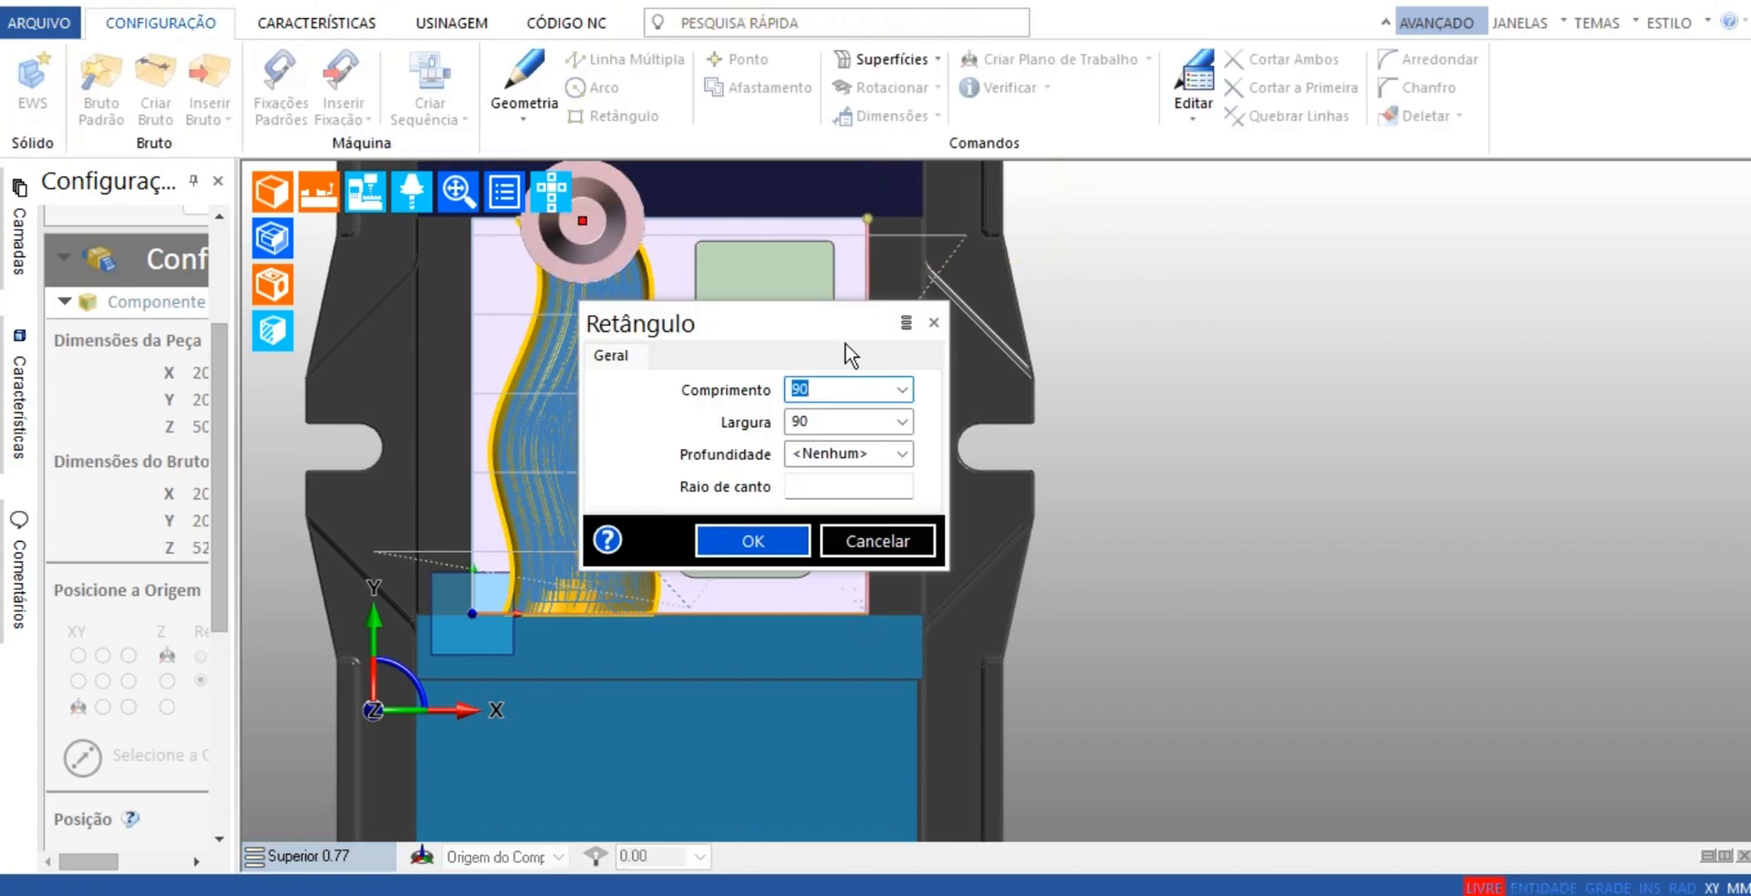
click(825, 421)
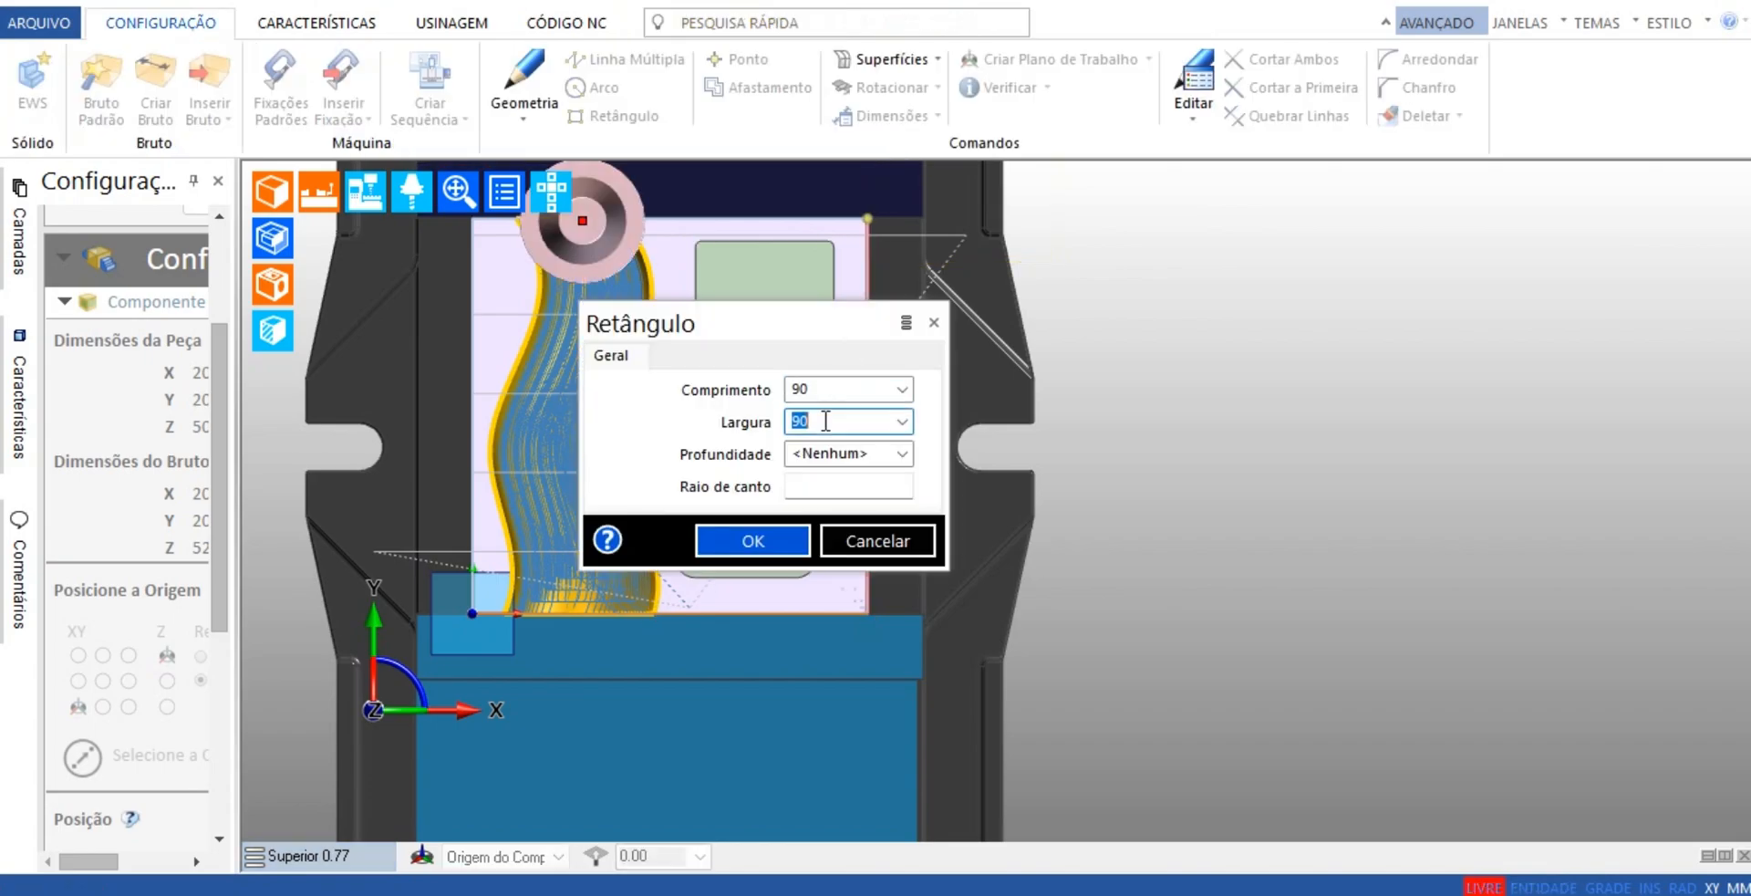
text(100)
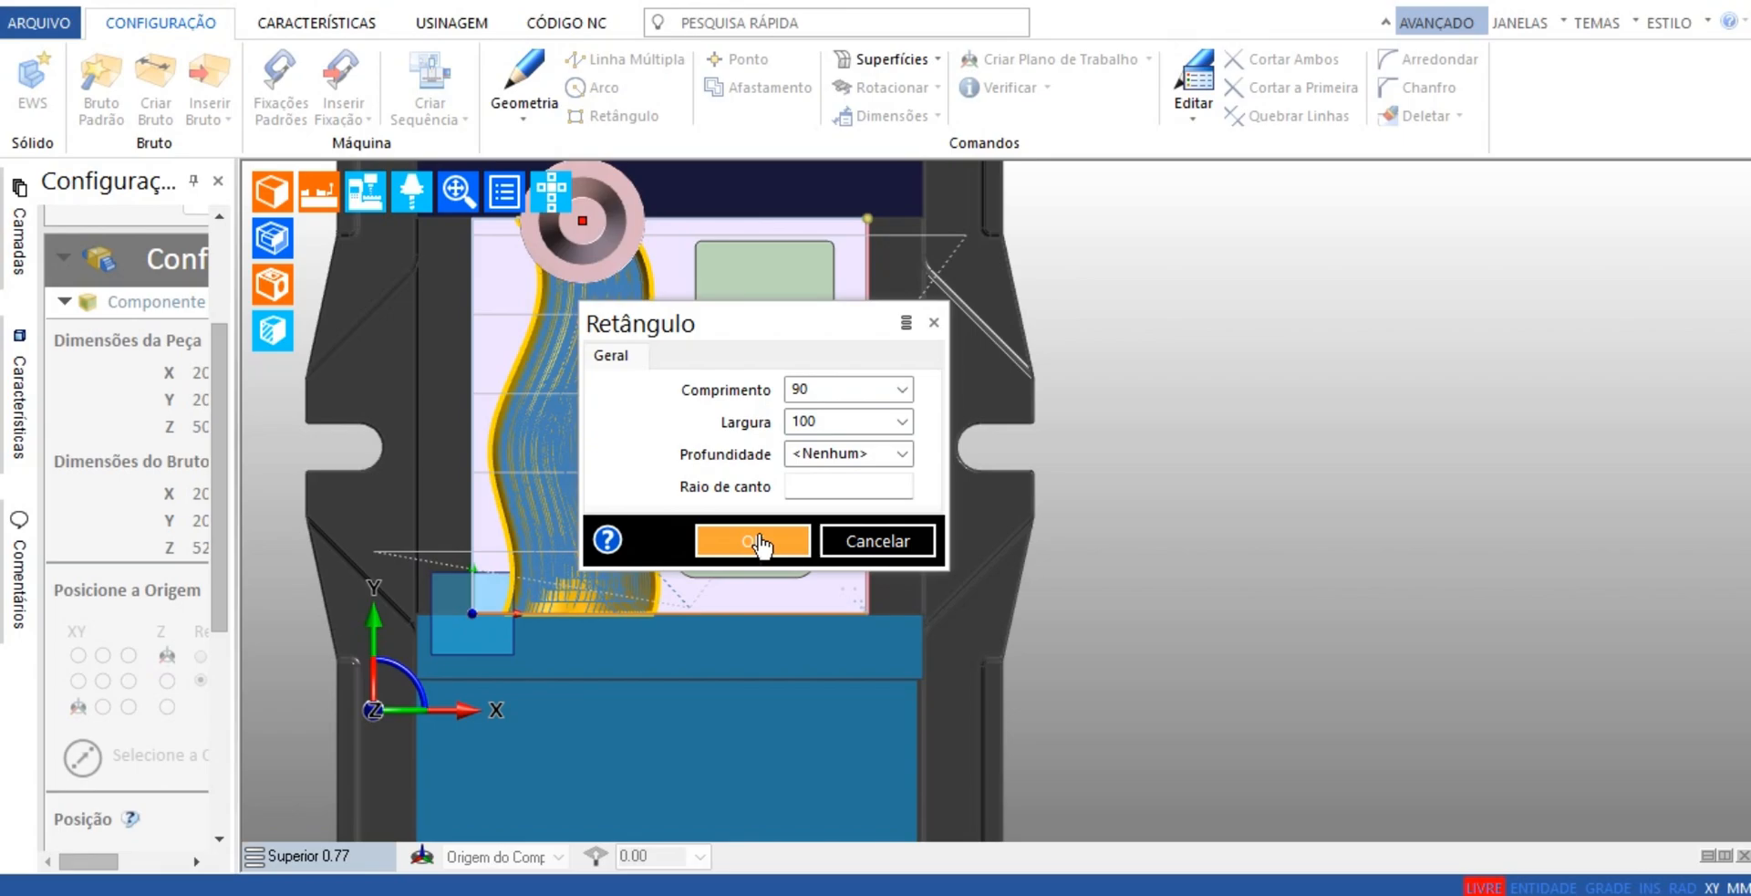
click(753, 540)
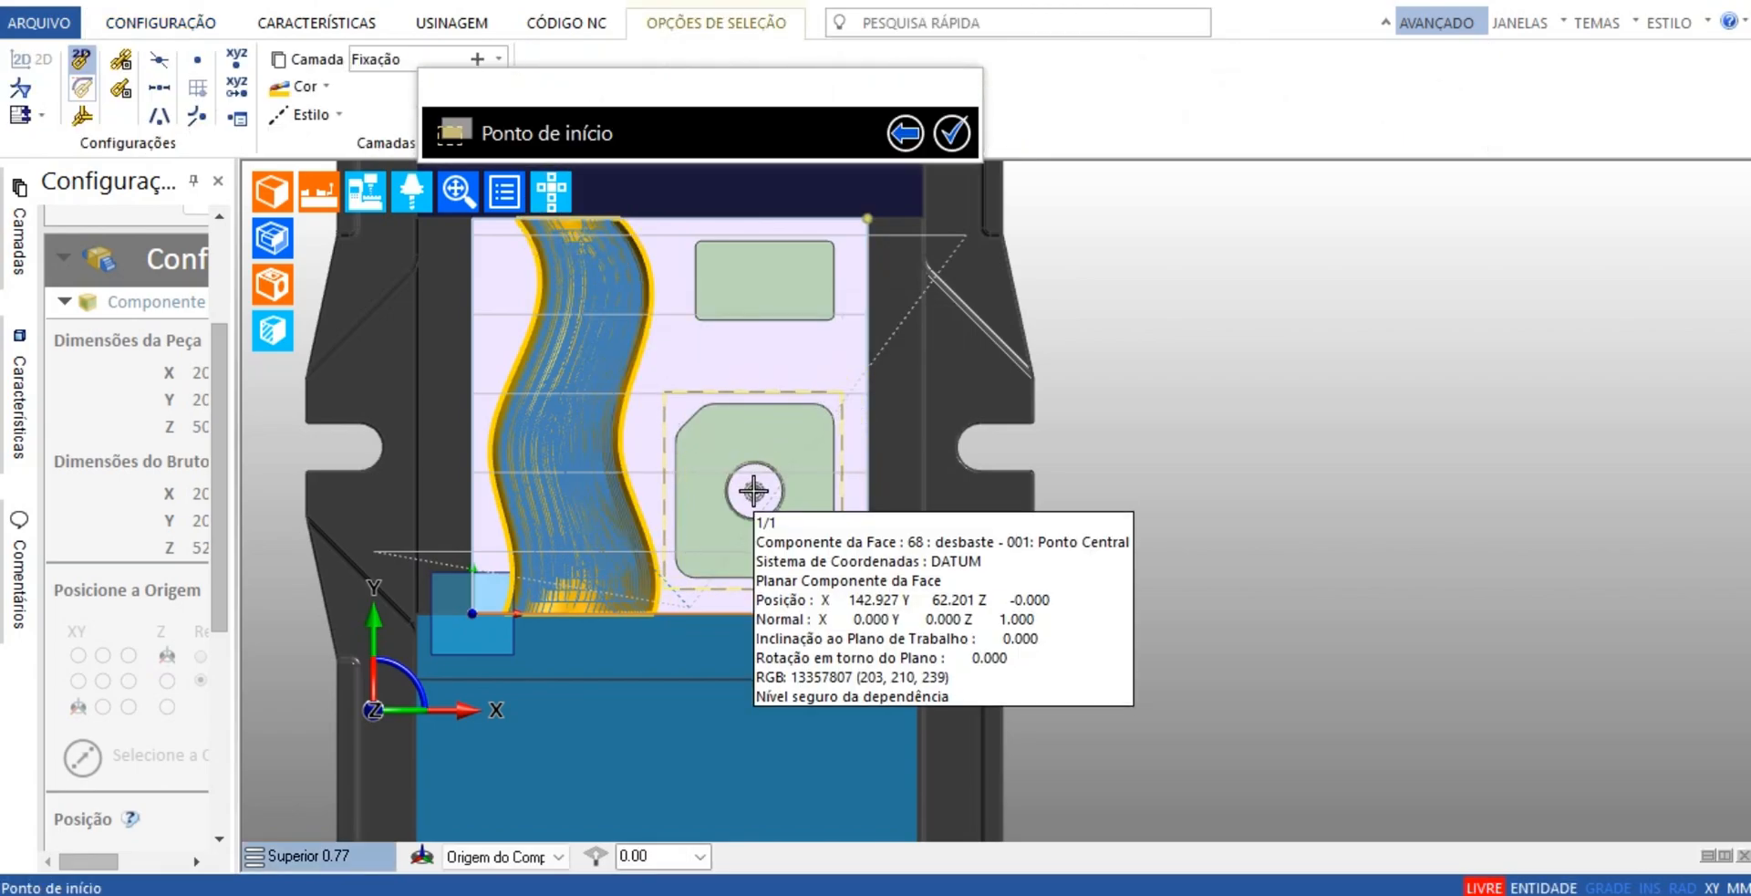
click(753, 491)
click(952, 133)
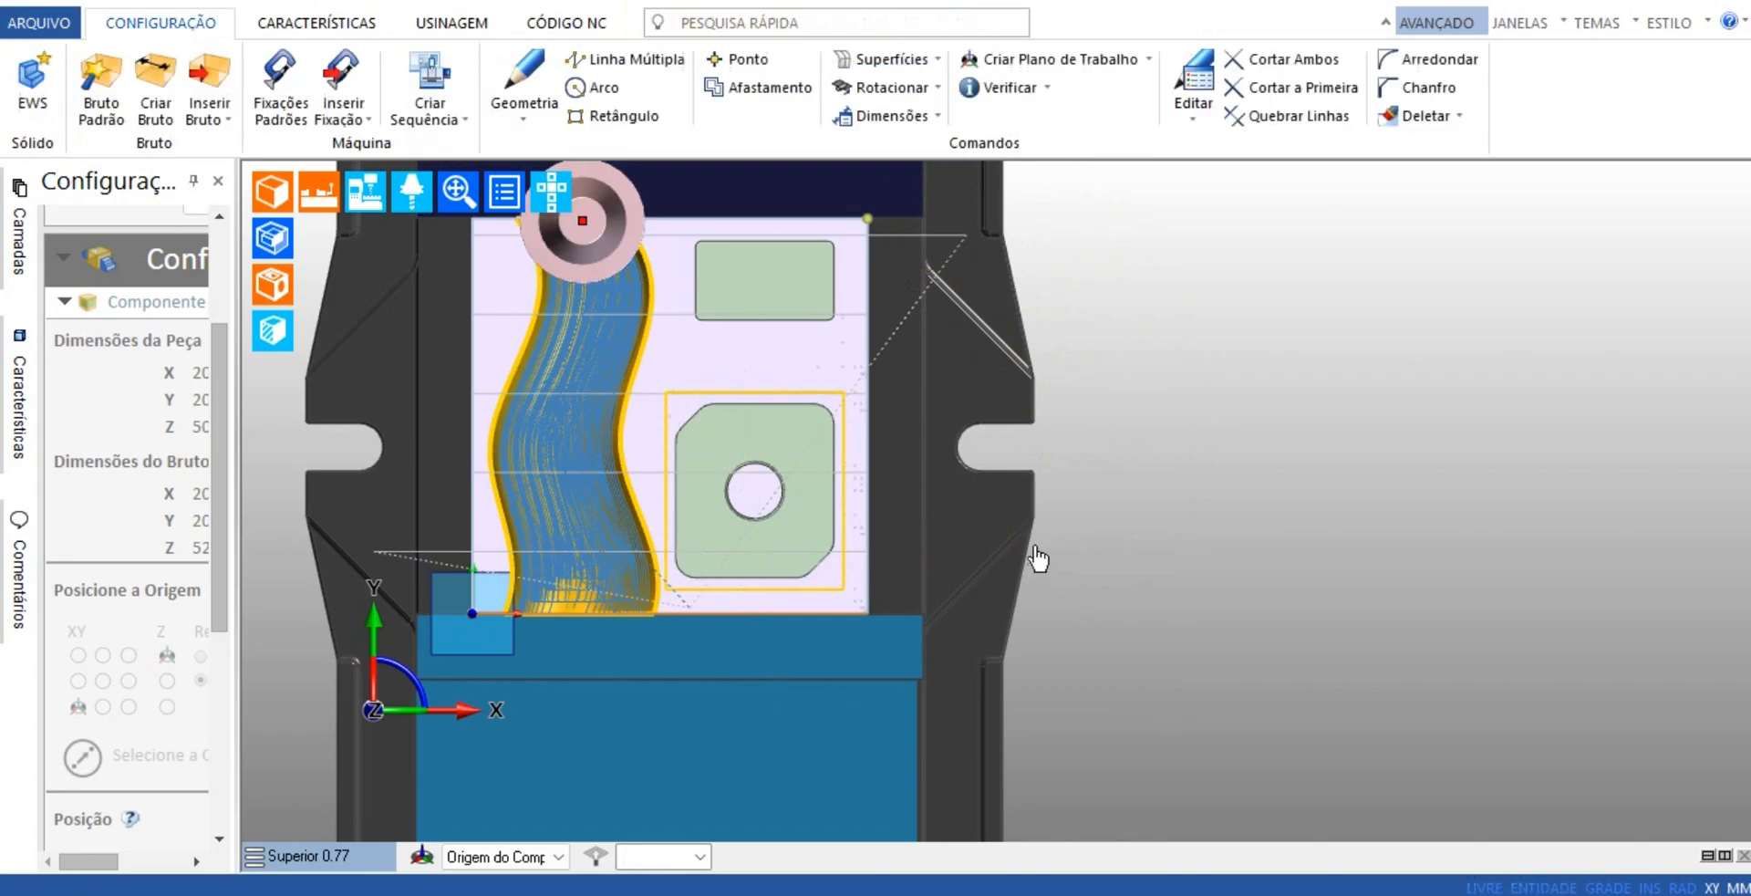
Examine the rectangular boundary around the chamfered pocket, the second pocket and the channel toolpath from several angles
middle_drag(1059, 608, 1196, 660)
middle_drag(967, 680, 938, 628)
scroll(956, 589, up, 2)
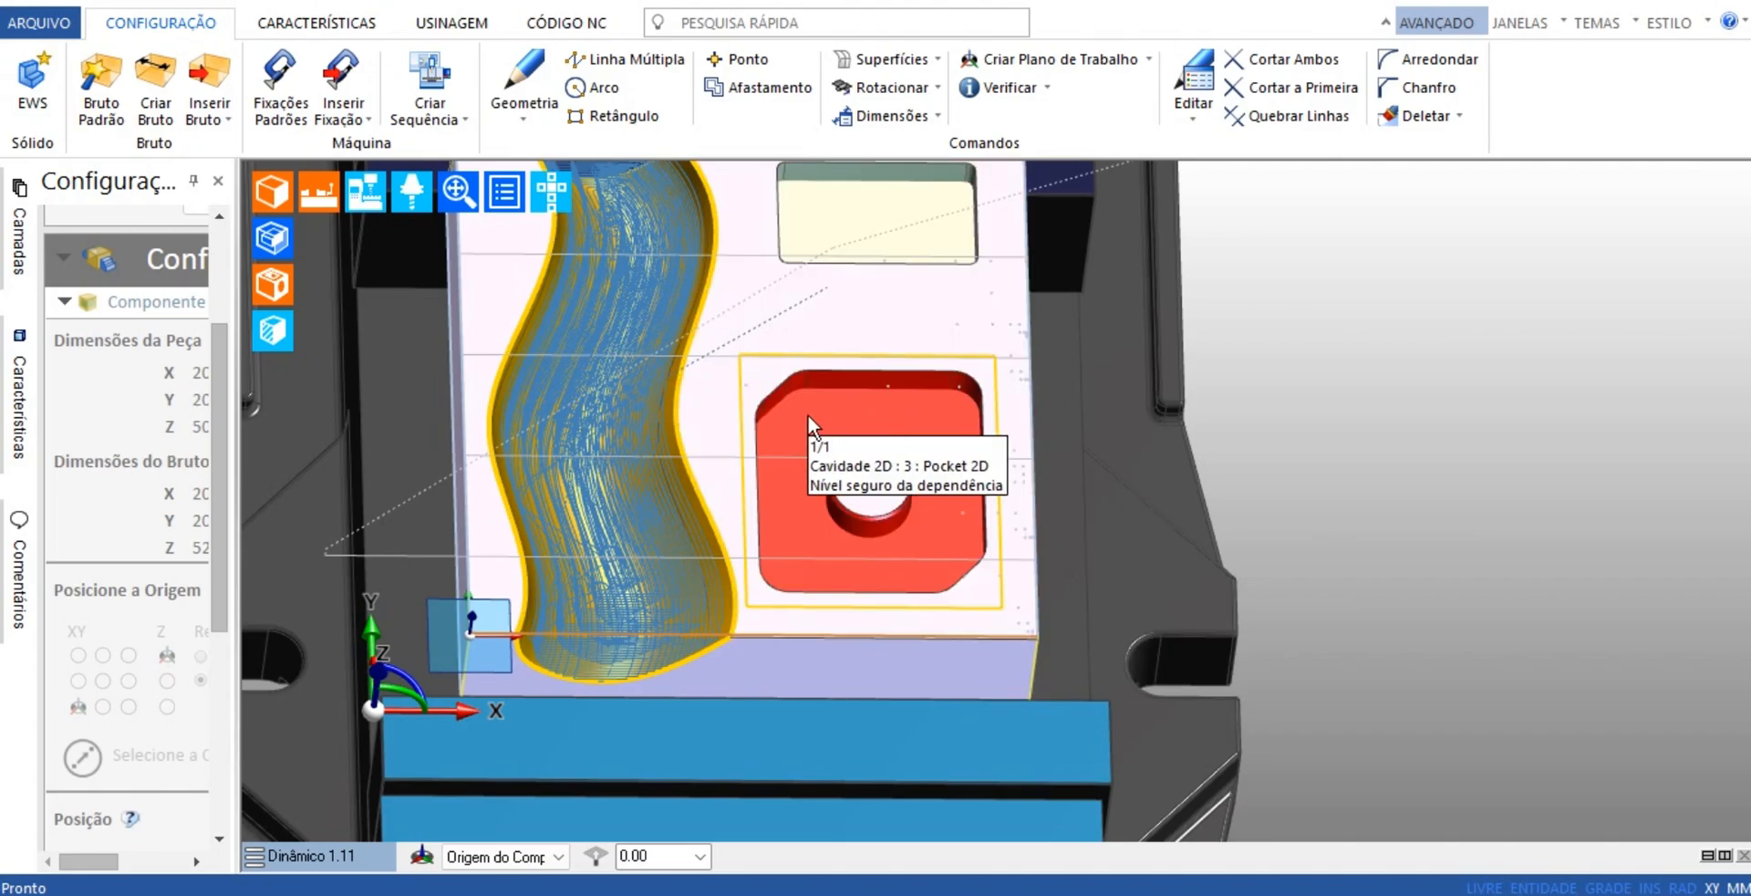
middle_drag(1164, 499, 1125, 496)
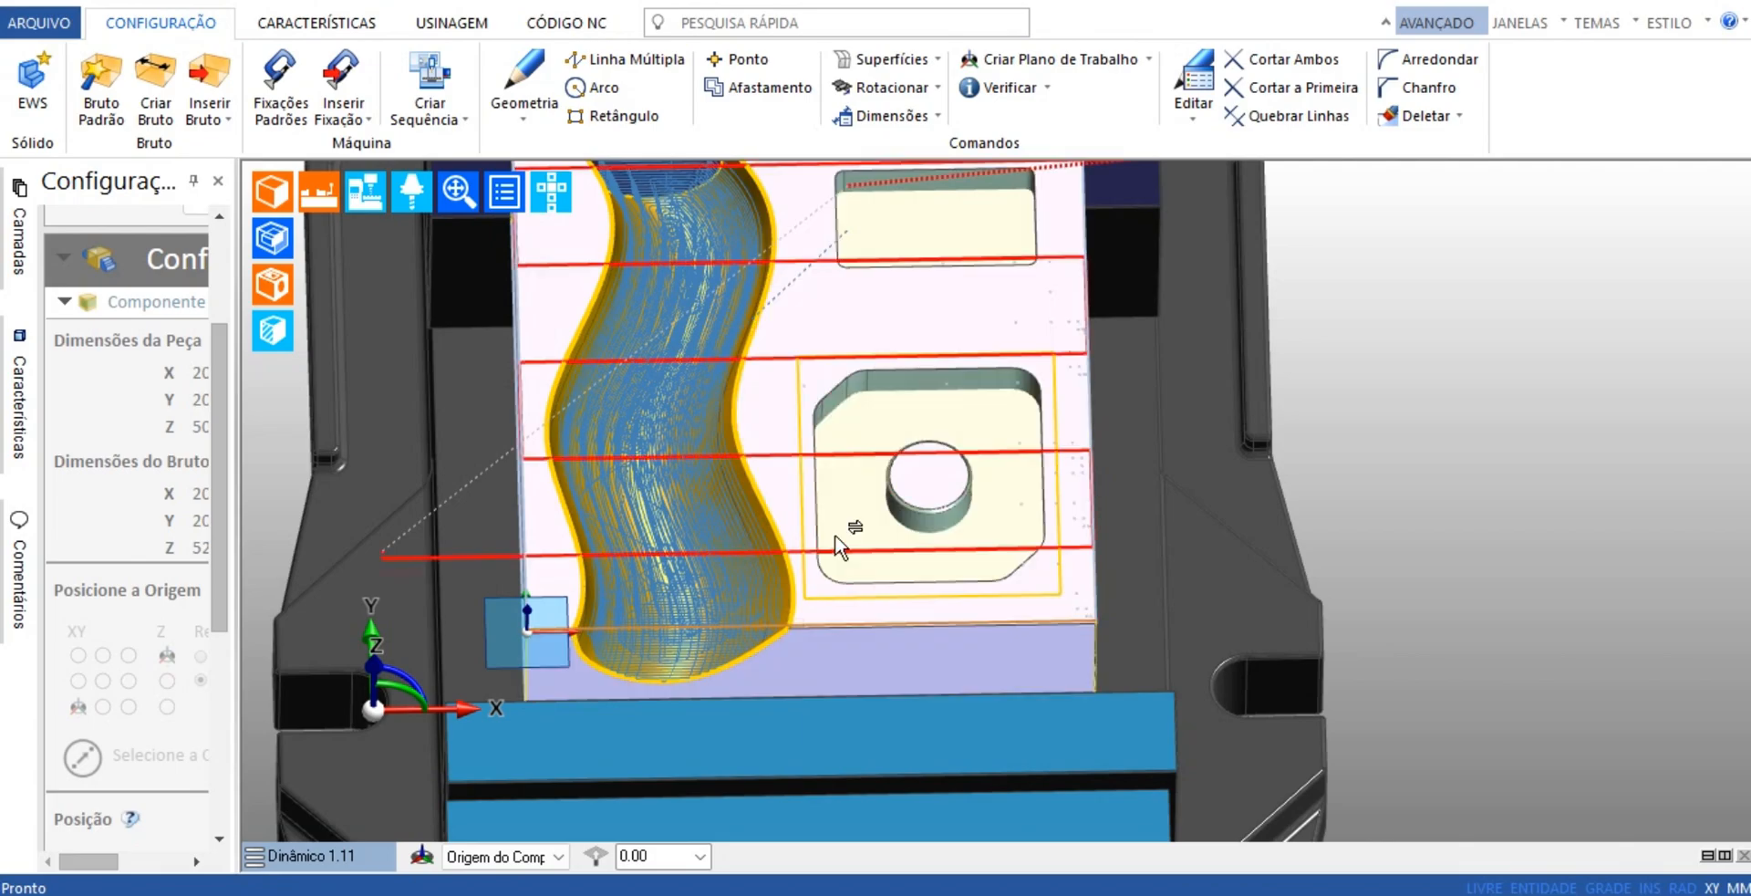
scroll(996, 480, down, 3)
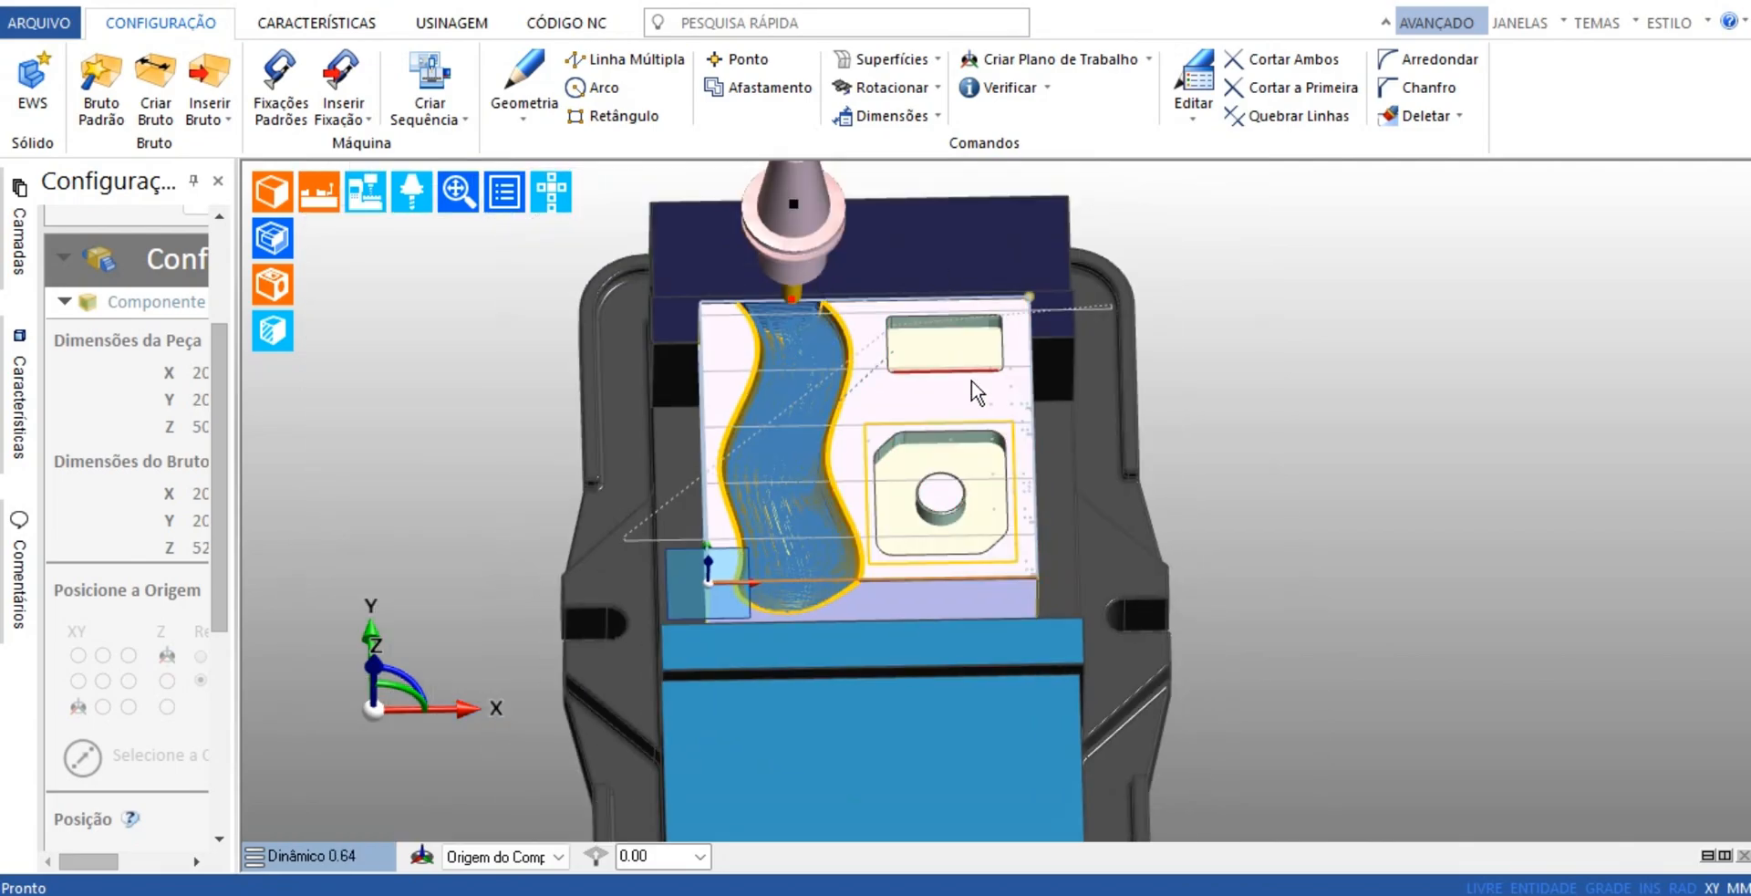
scroll(1027, 468, up, 4)
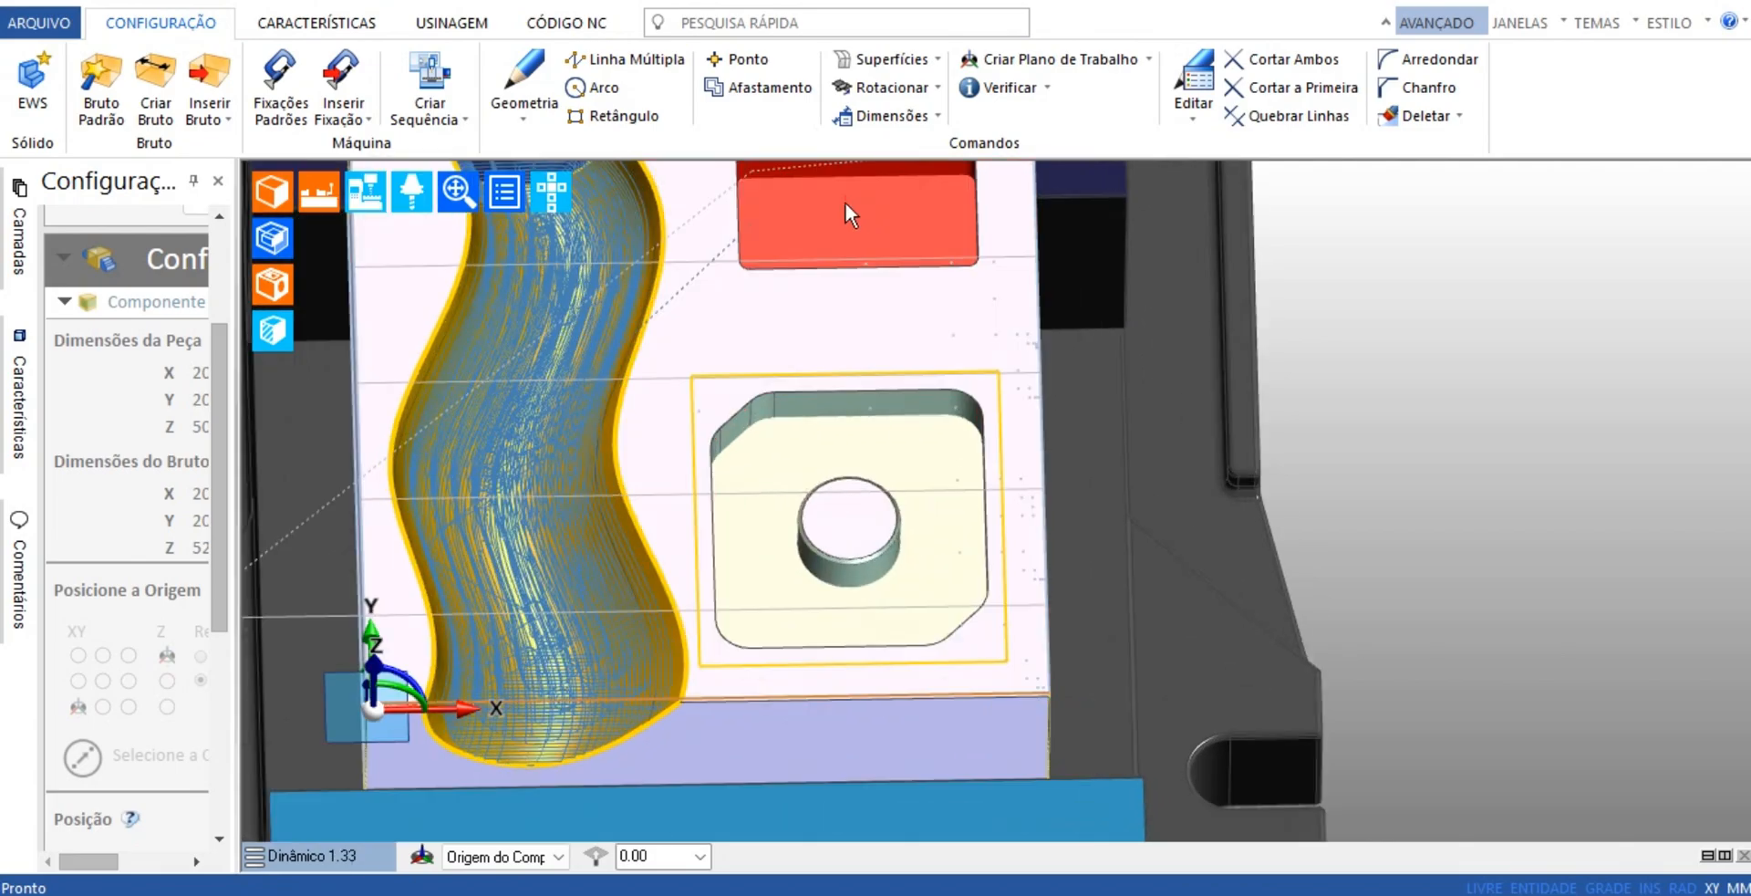
scroll(1329, 492, down, 3)
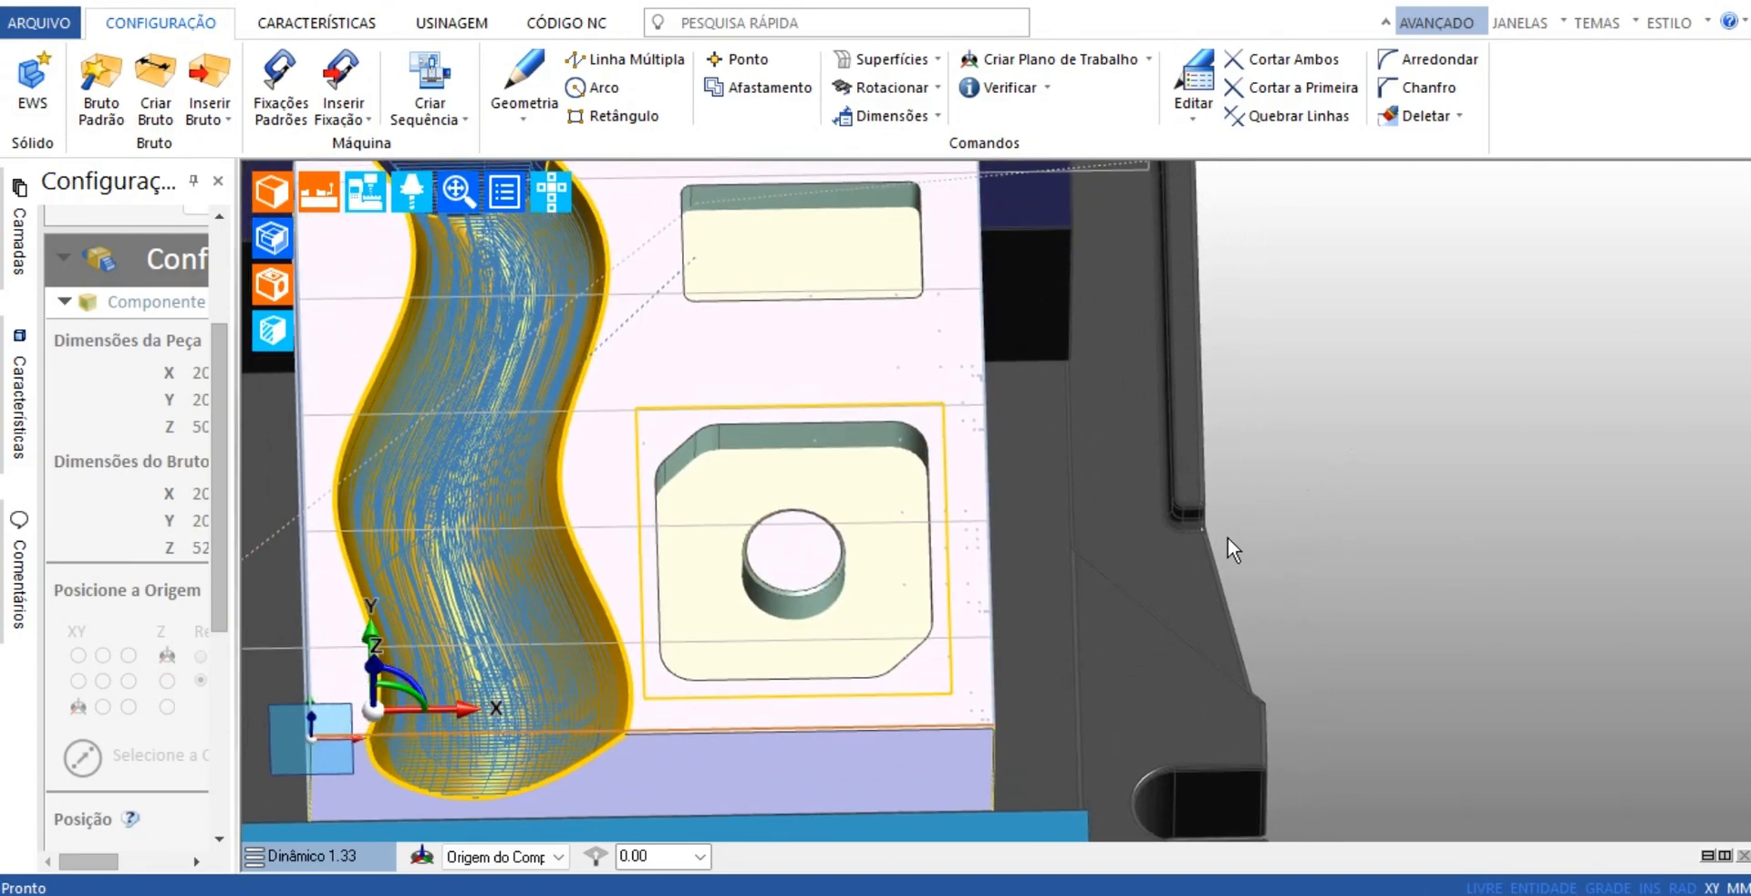
middle_drag(1079, 392, 1088, 540)
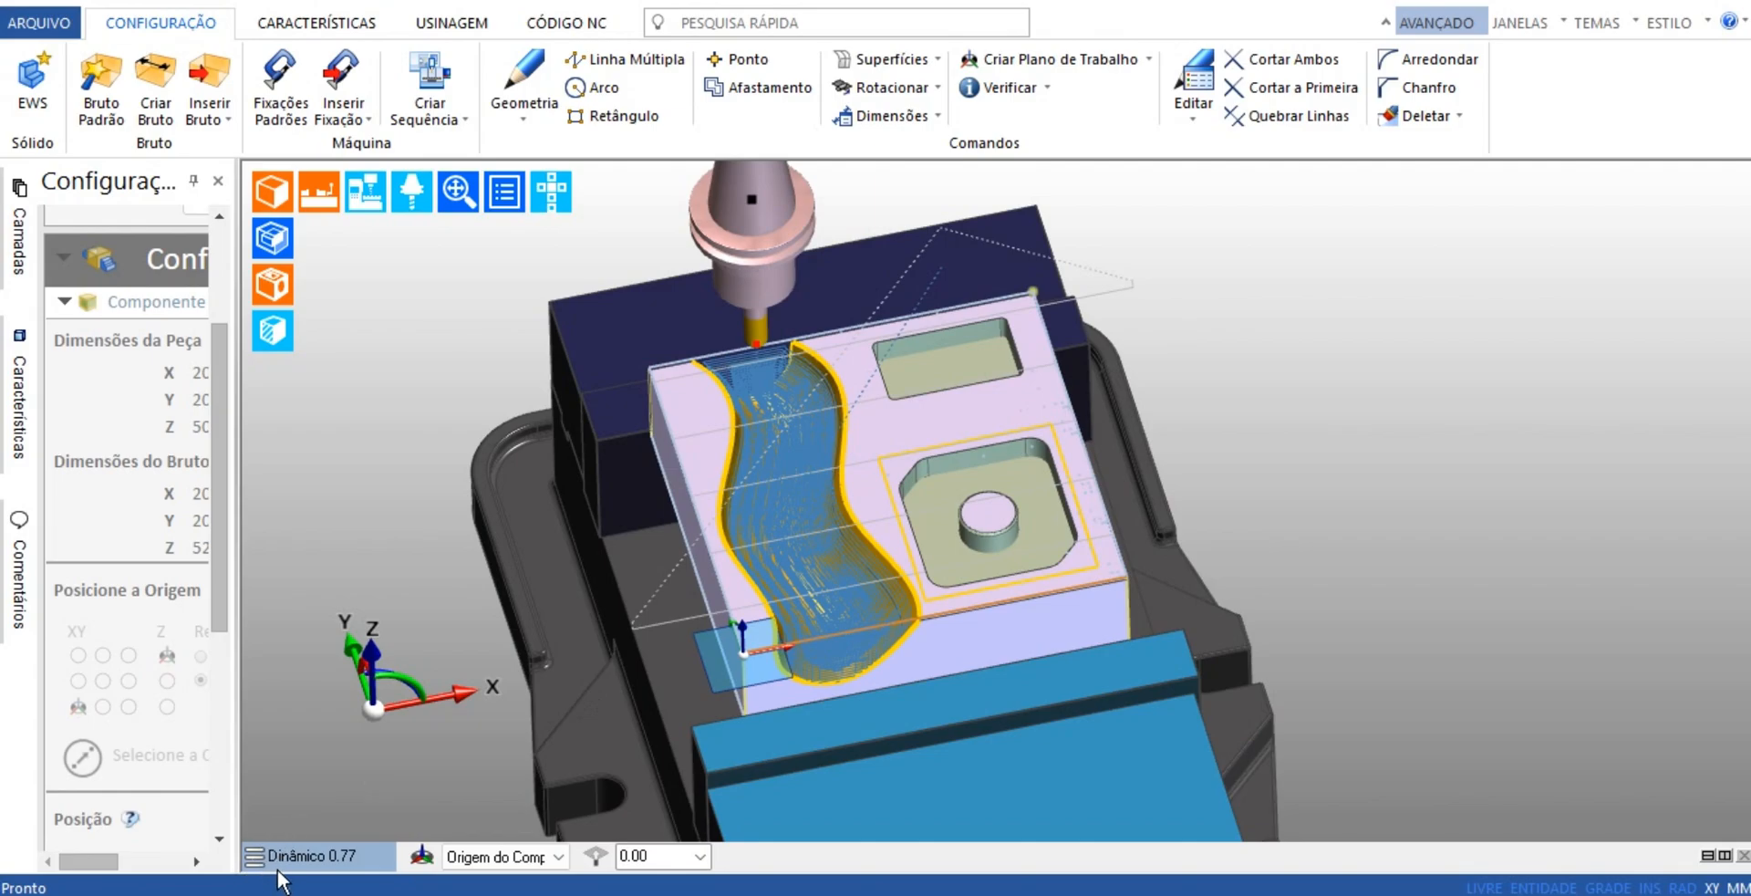
click(299, 859)
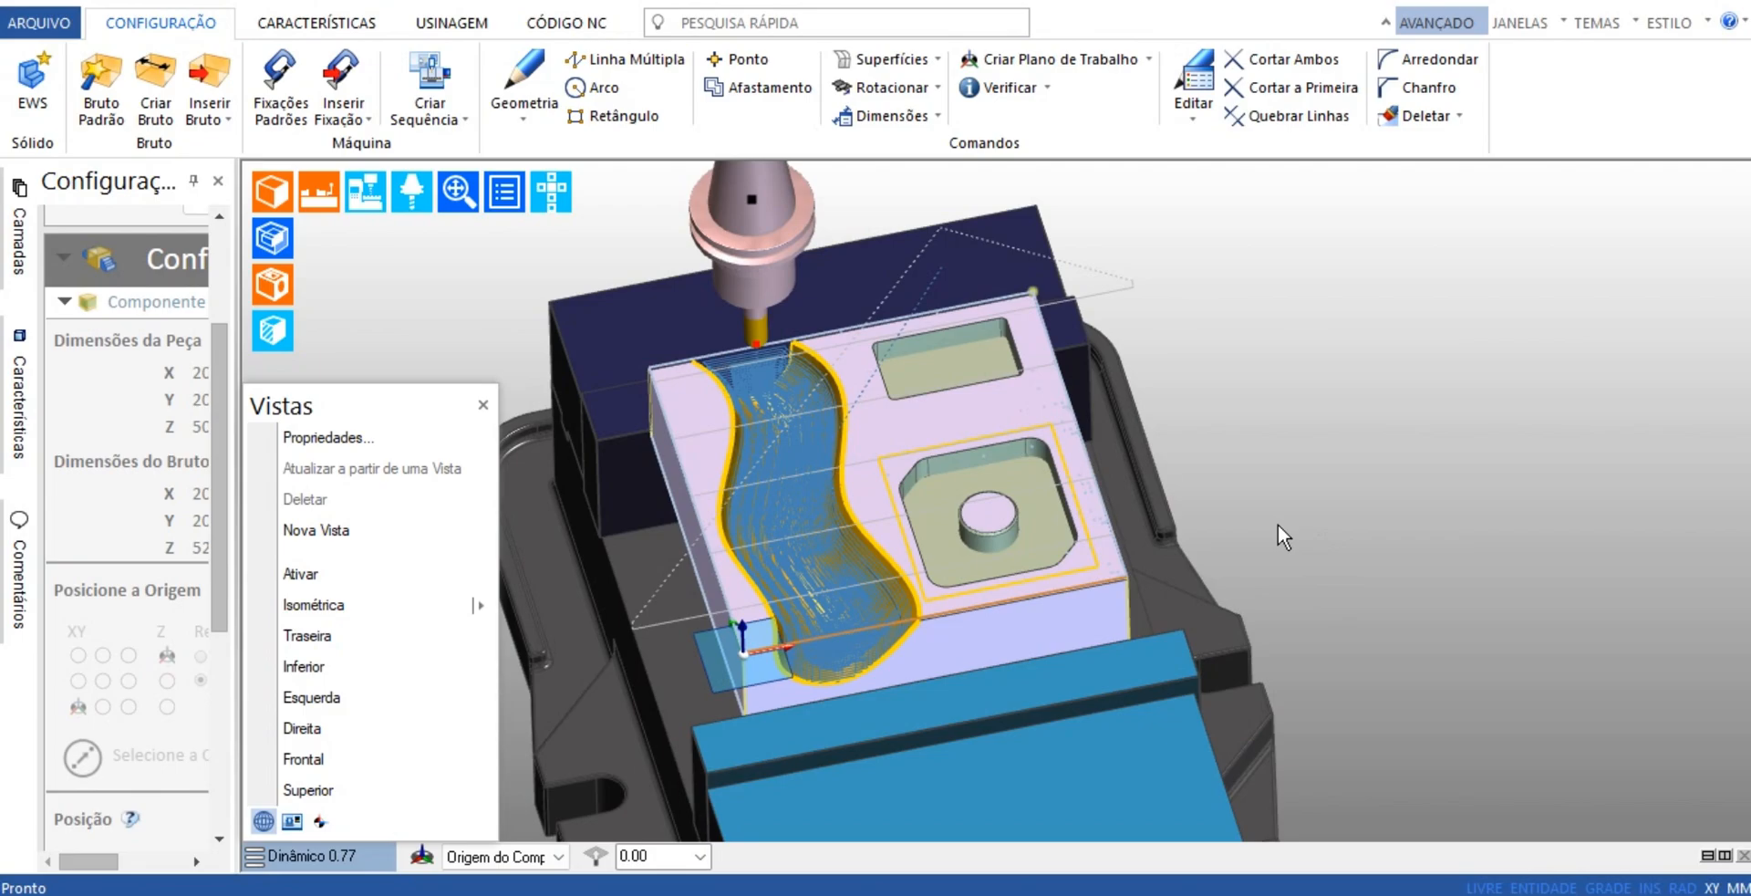
scroll(1328, 515, down, 2)
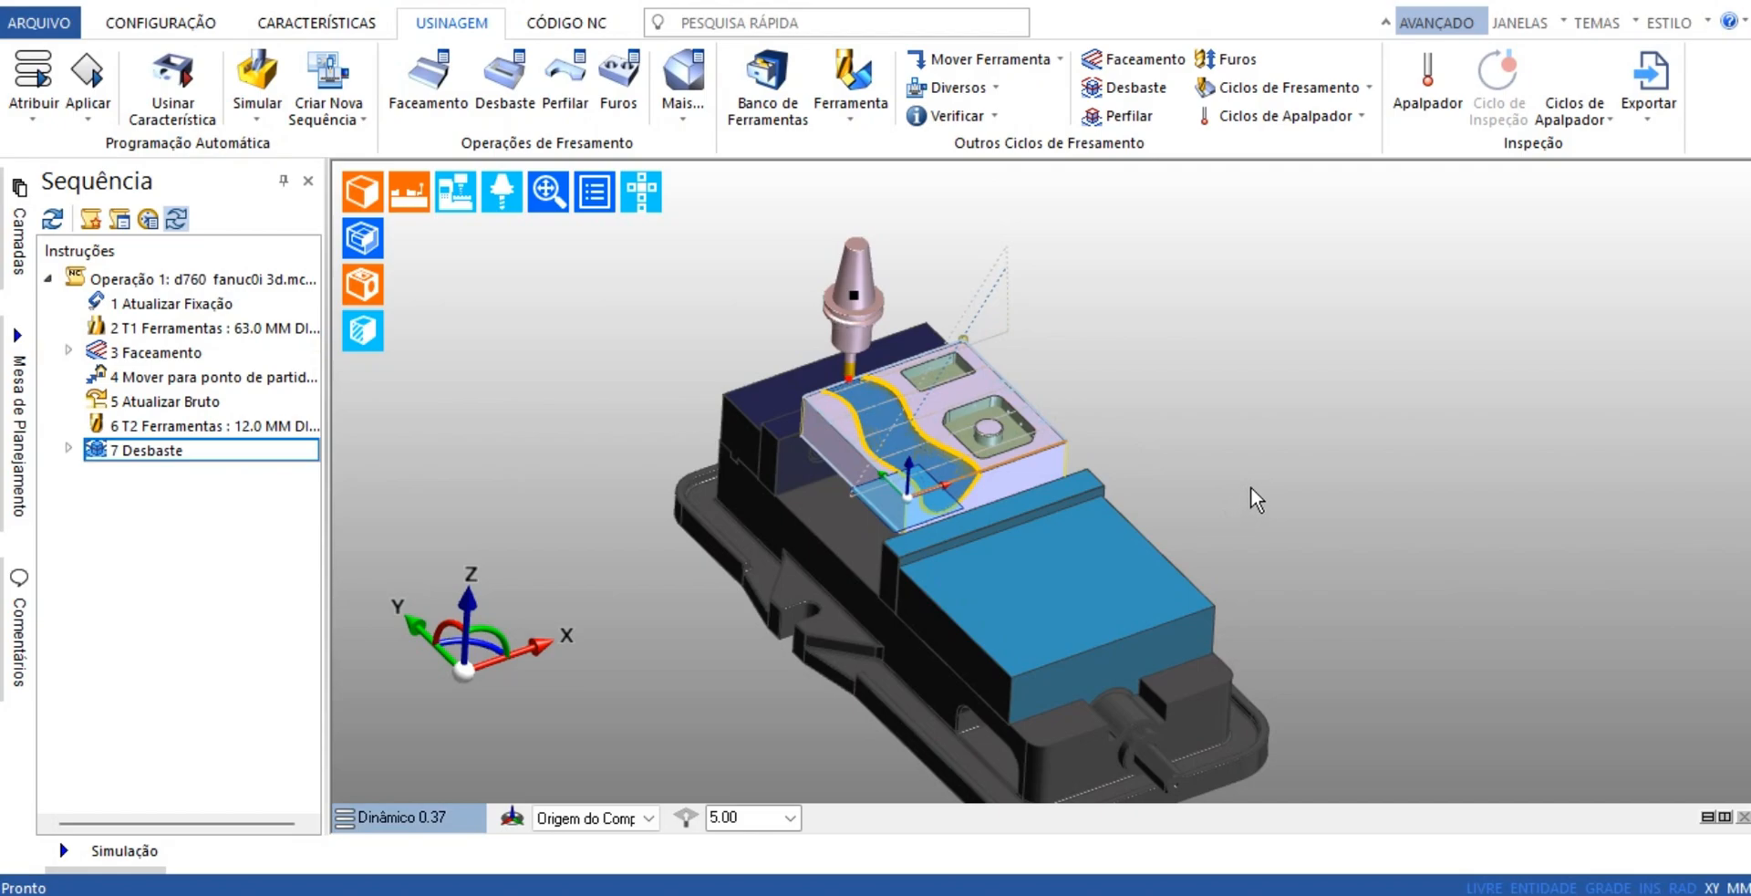
Open the machine simulation and run it from the T2 12.0 mm tool call
click(256, 73)
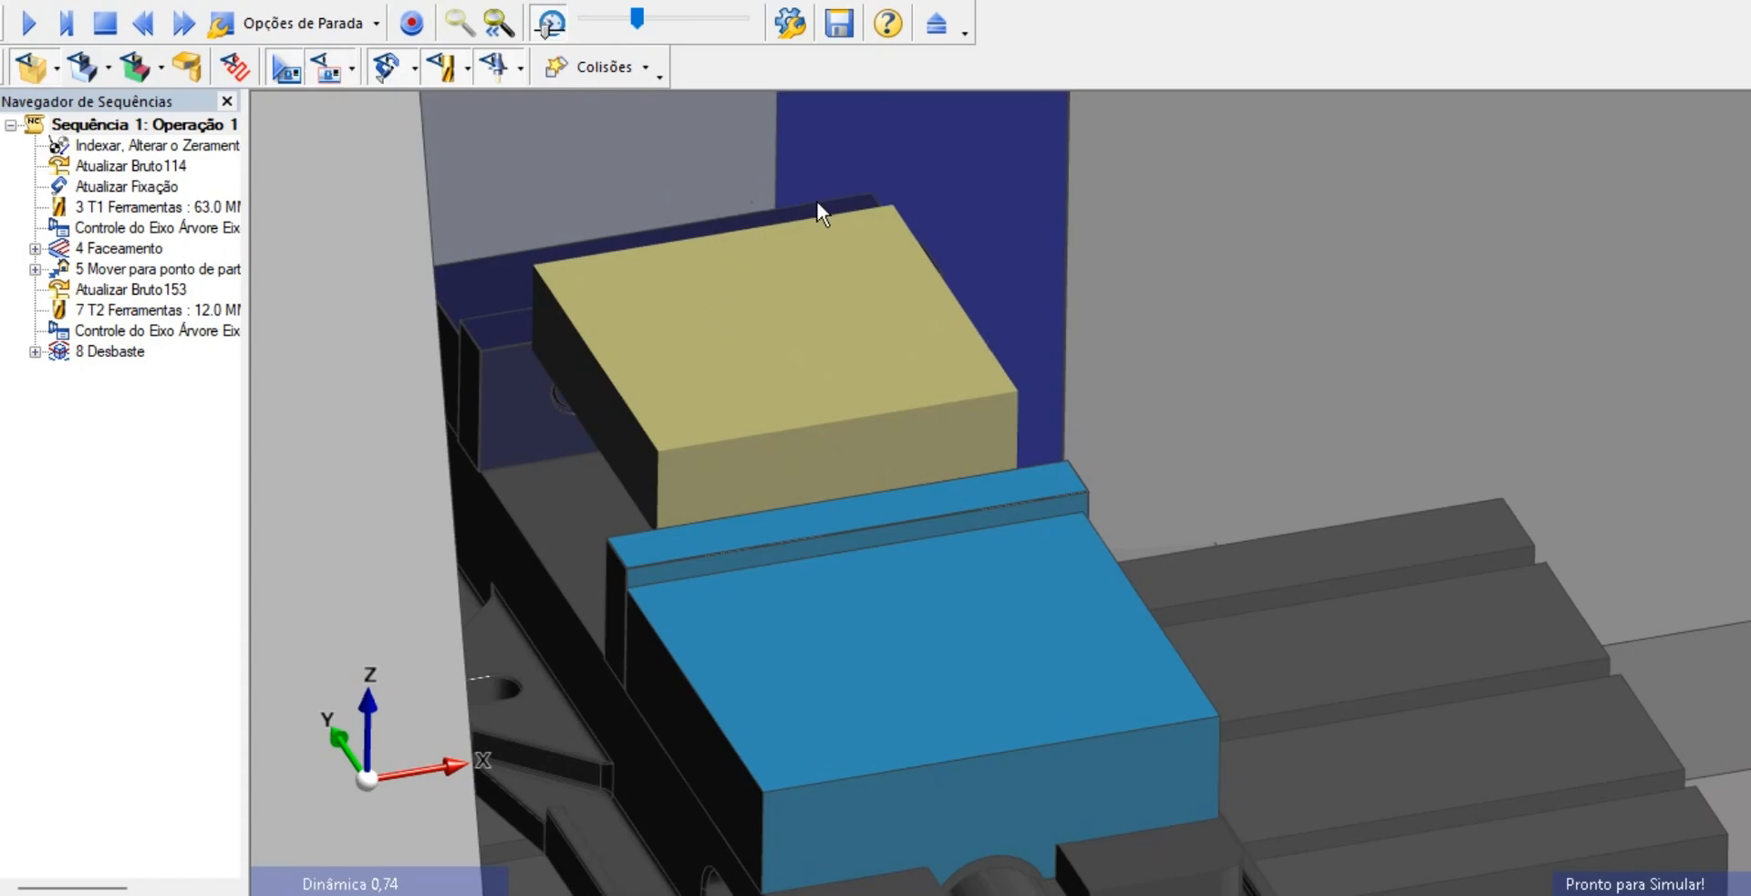
click(119, 312)
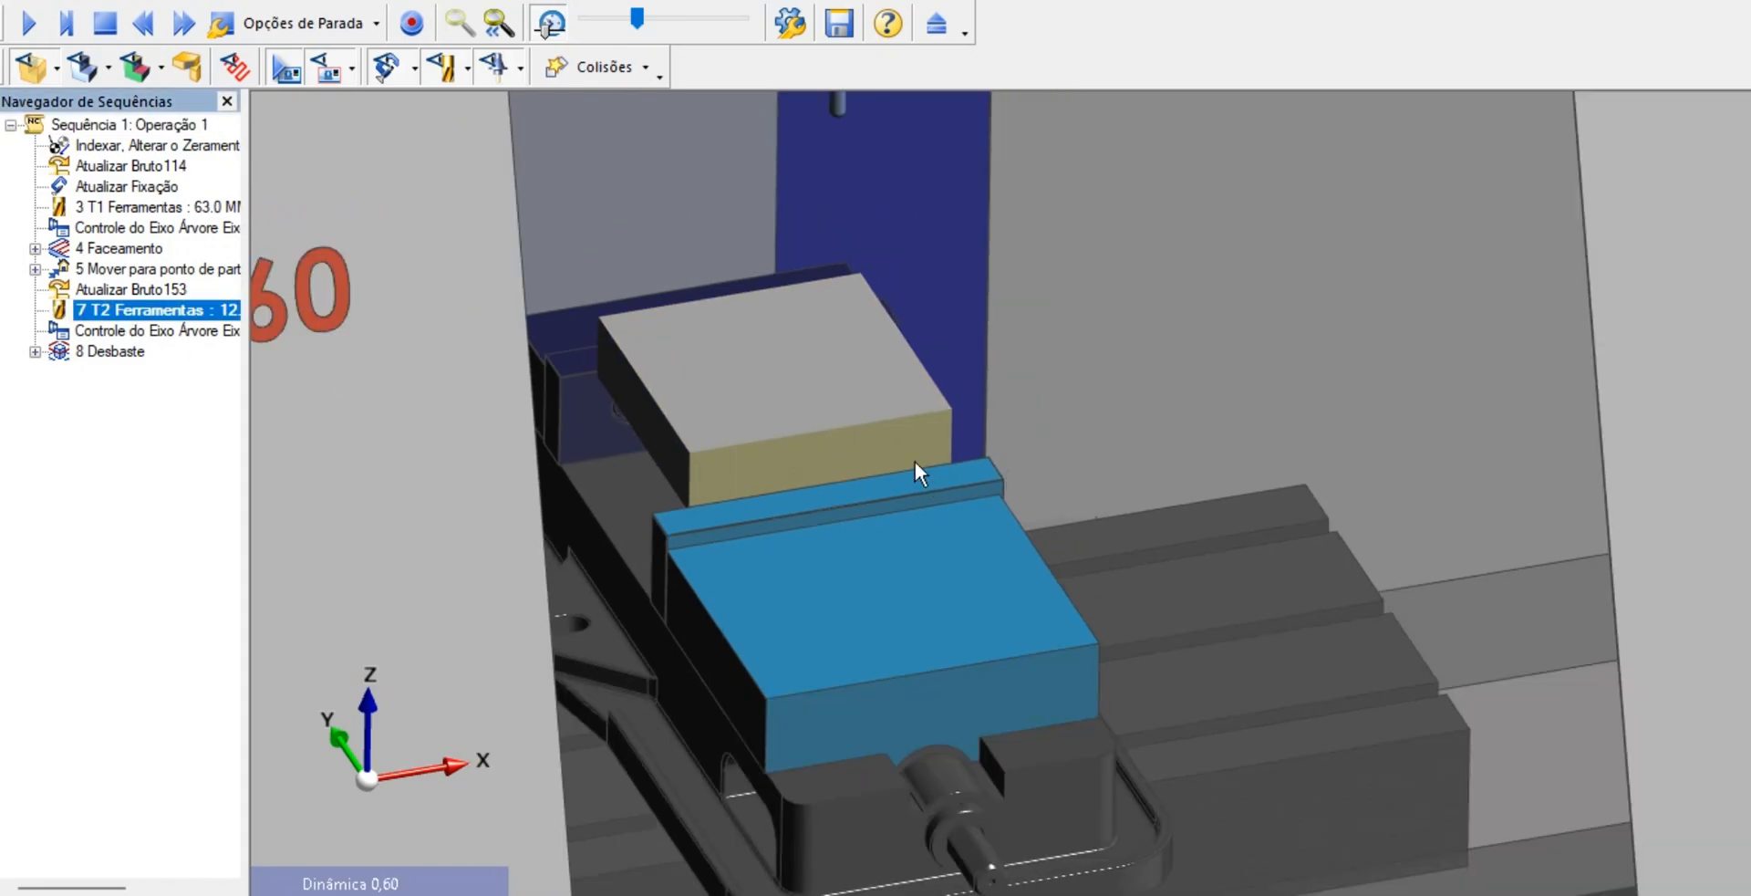
click(35, 26)
scroll(907, 379, down, 5)
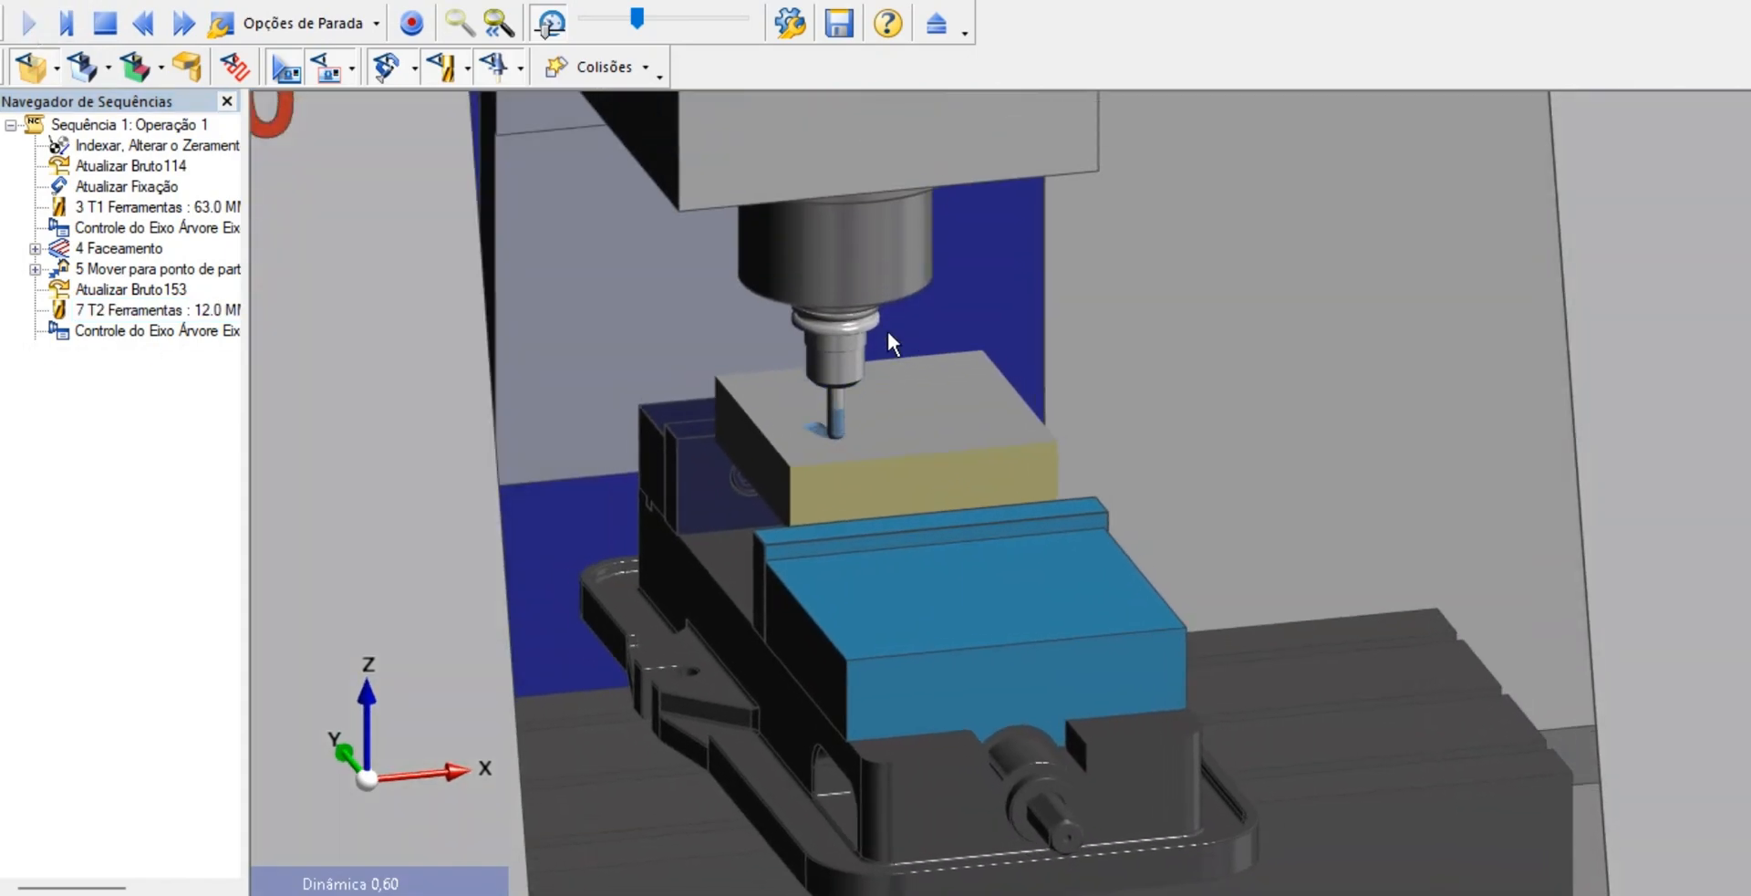
Adjust the simulation speed and watch the ball nose mill rough the curved channel up close
drag(638, 20, 670, 41)
scroll(821, 438, up, 2)
scroll(821, 430, up, 2)
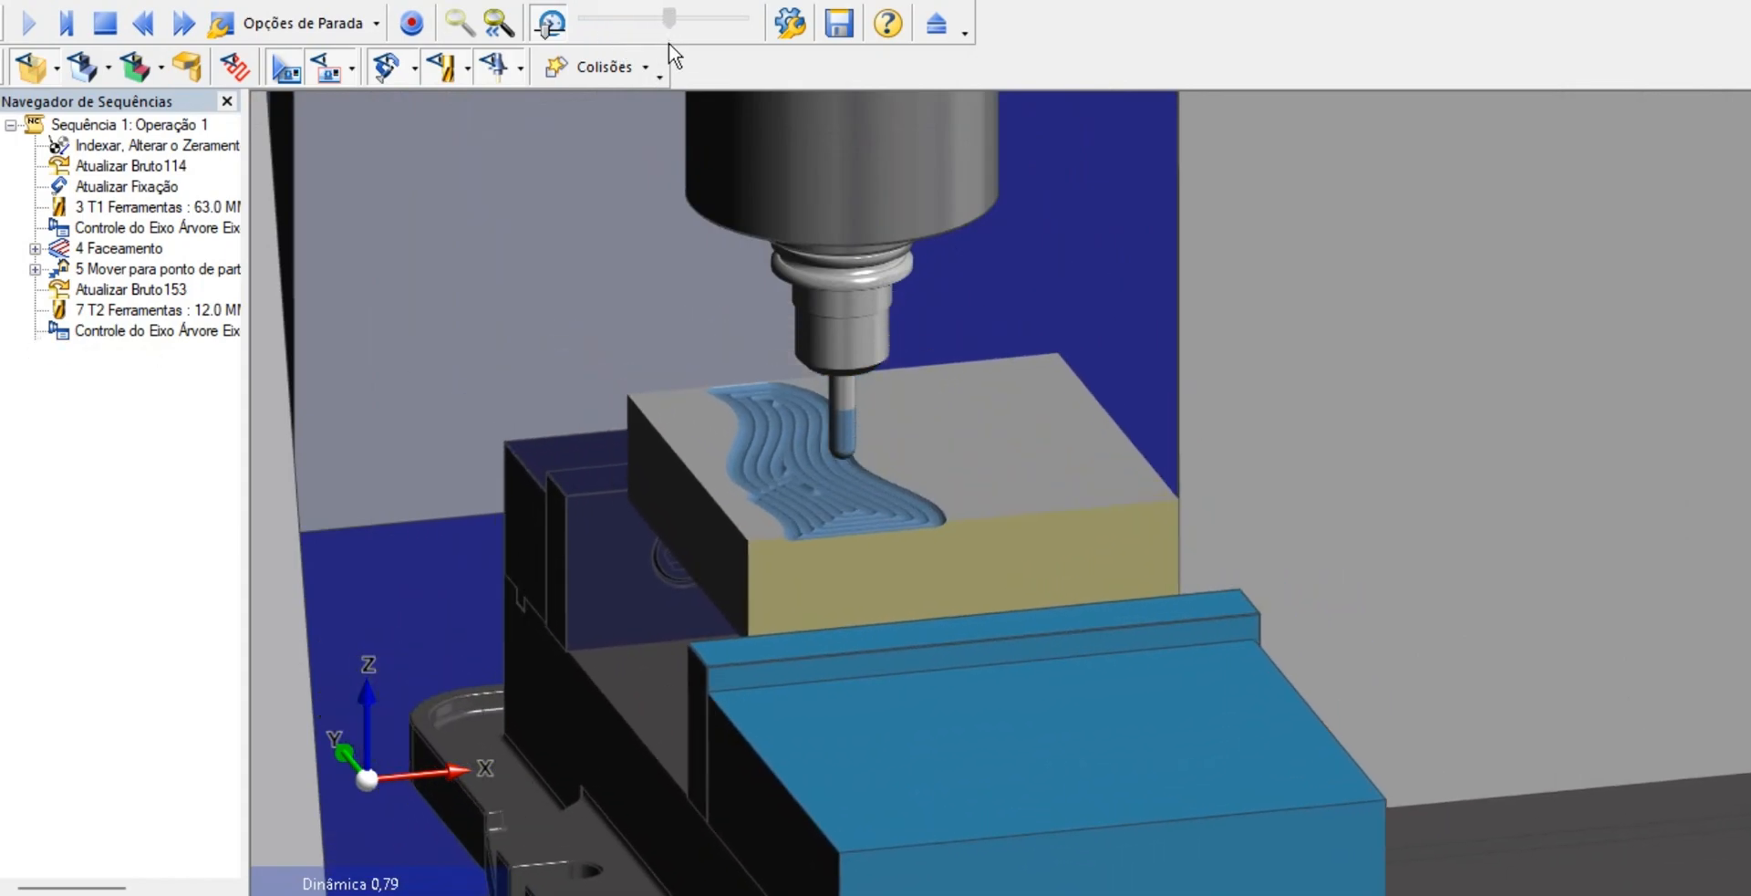
drag(669, 42, 657, 83)
scroll(855, 538, up, 10)
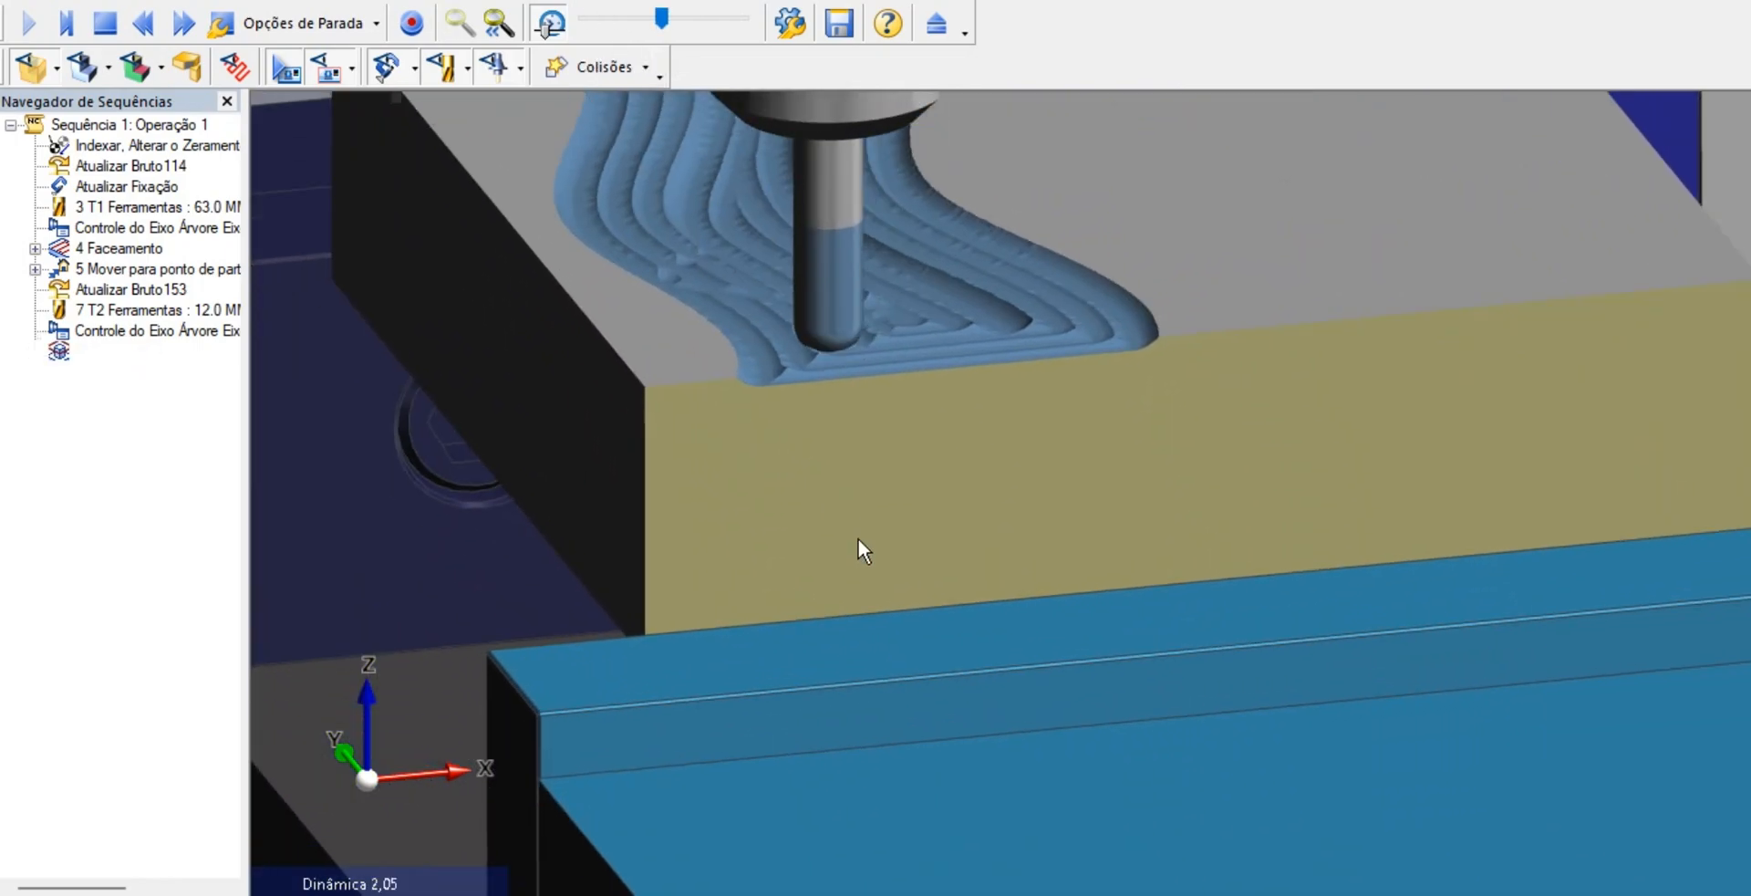
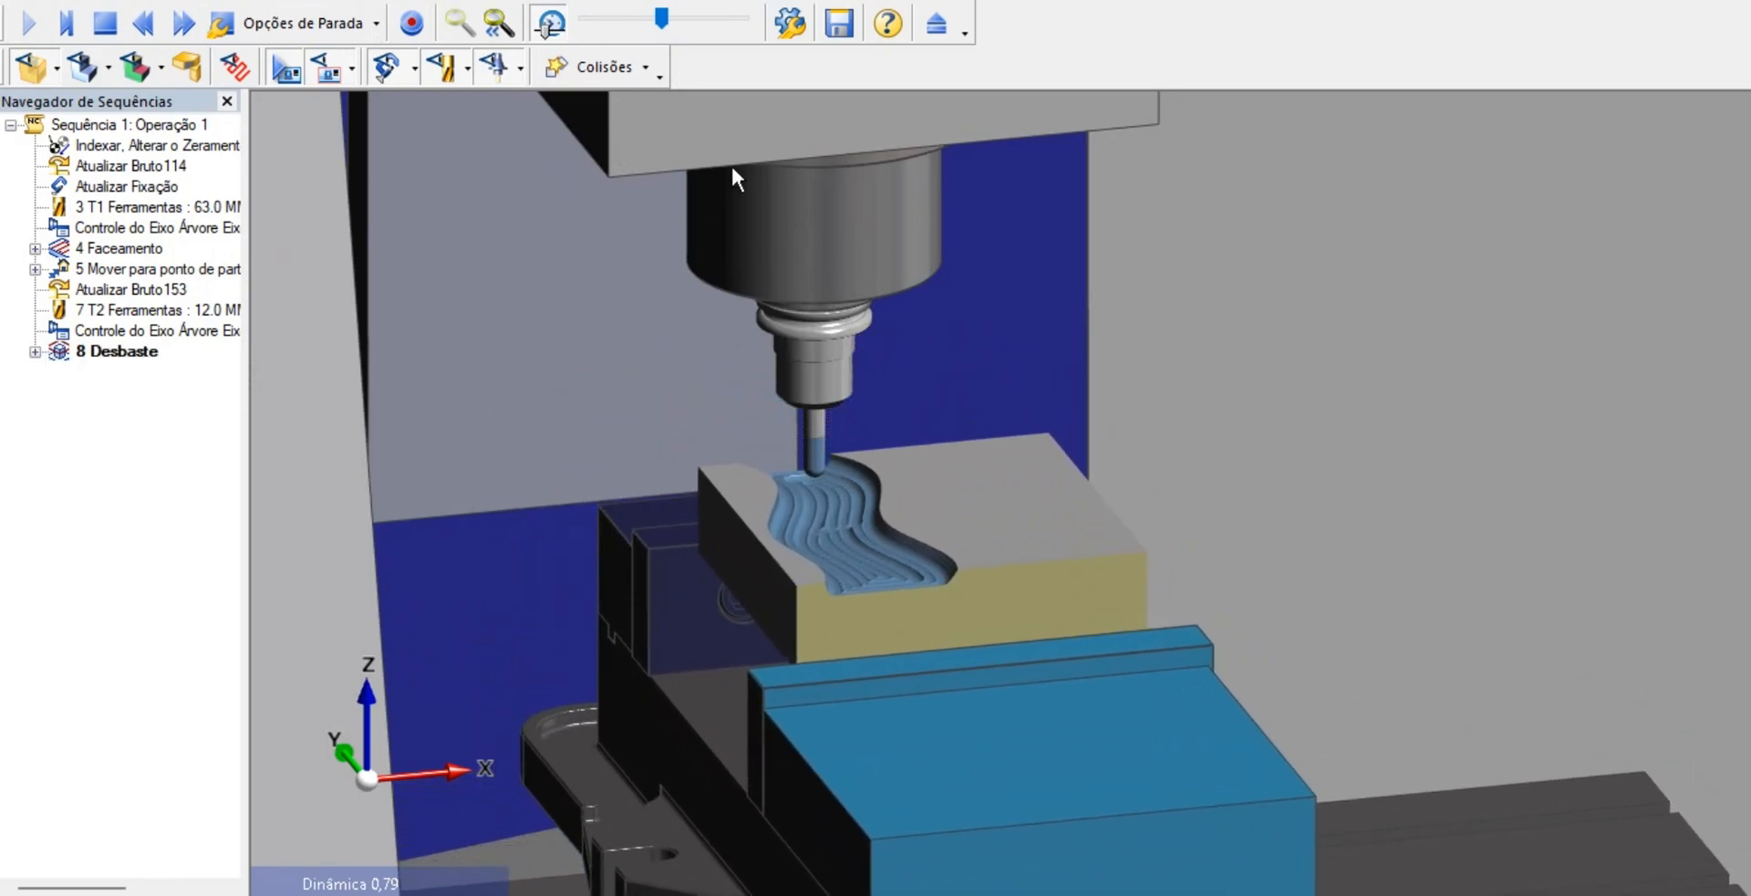
Advance the simulation quickly to the end and inspect the roughed channel from several angles
click(184, 24)
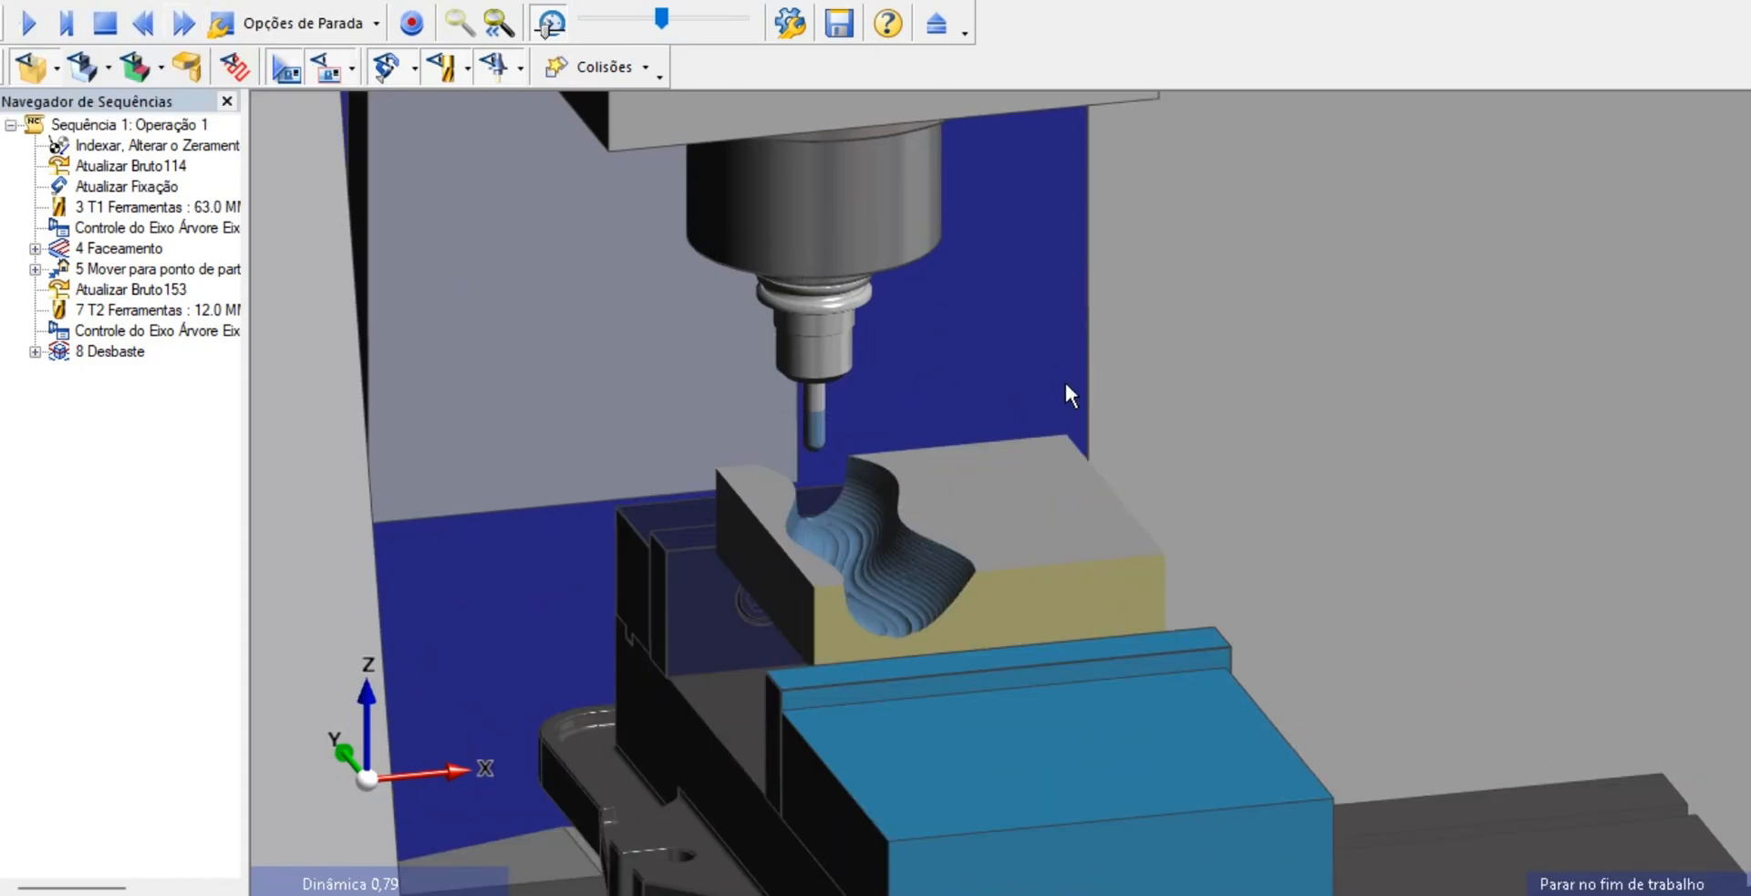
middle_drag(1082, 573, 1056, 516)
scroll(883, 500, up, 10)
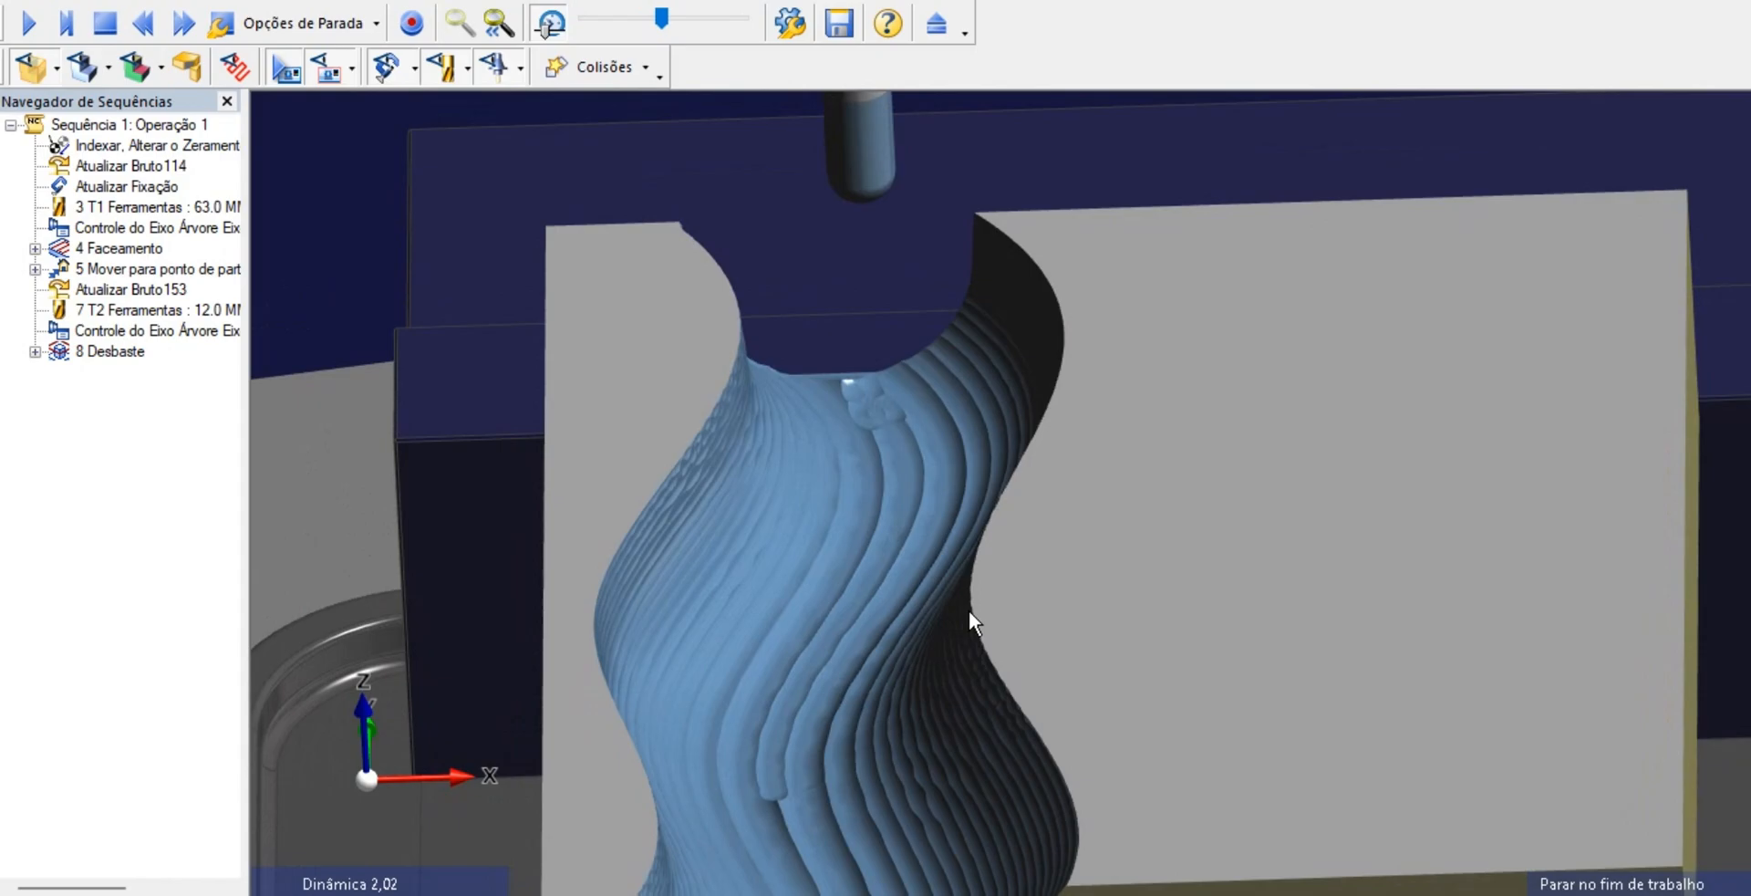
middle_drag(970, 611, 1071, 454)
scroll(1071, 454, down, 4)
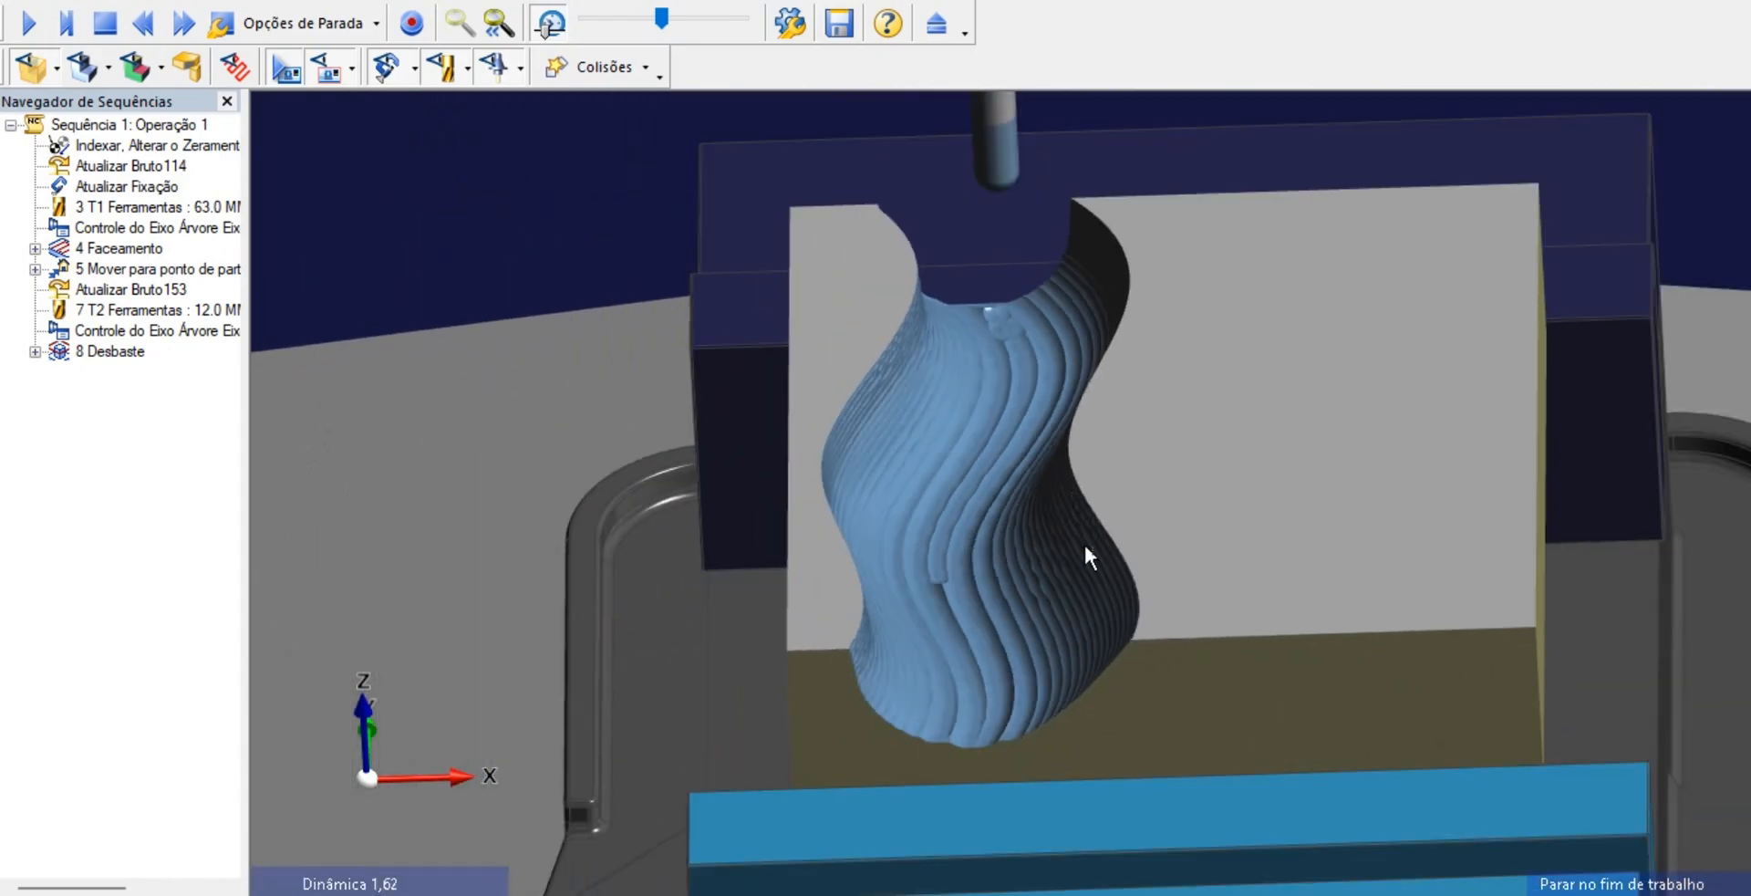
middle_drag(1069, 621, 631, 386)
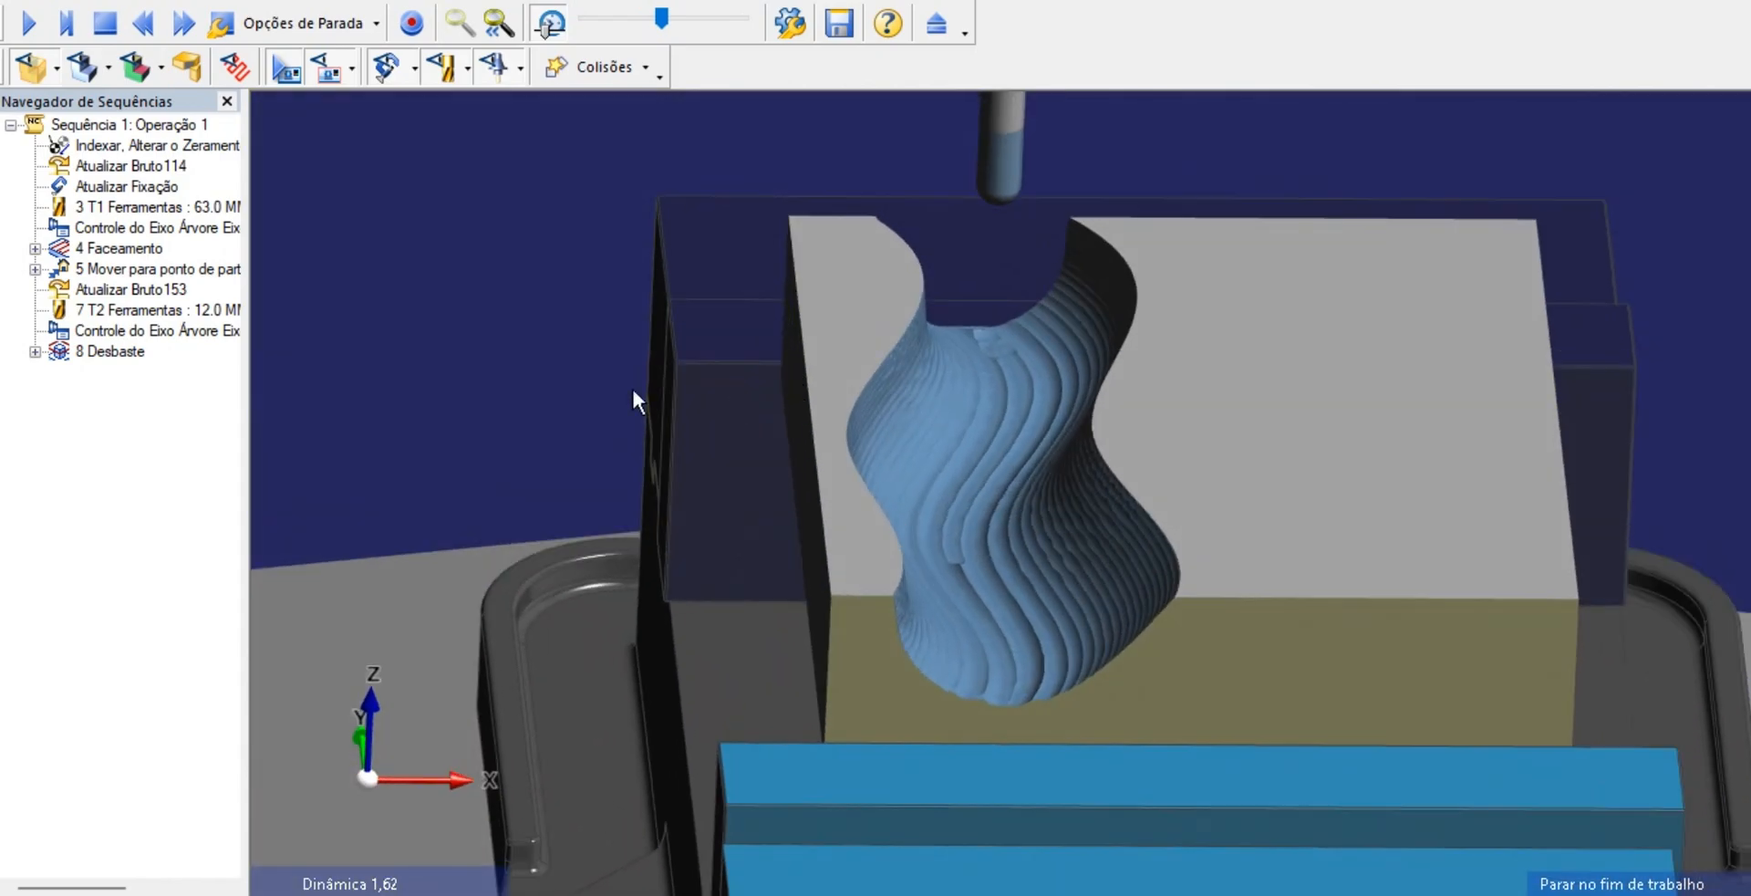
Overlay the finished part on the machined stock, run the colour comparison, and return to the machining environment
click(80, 75)
middle_drag(1197, 534, 834, 434)
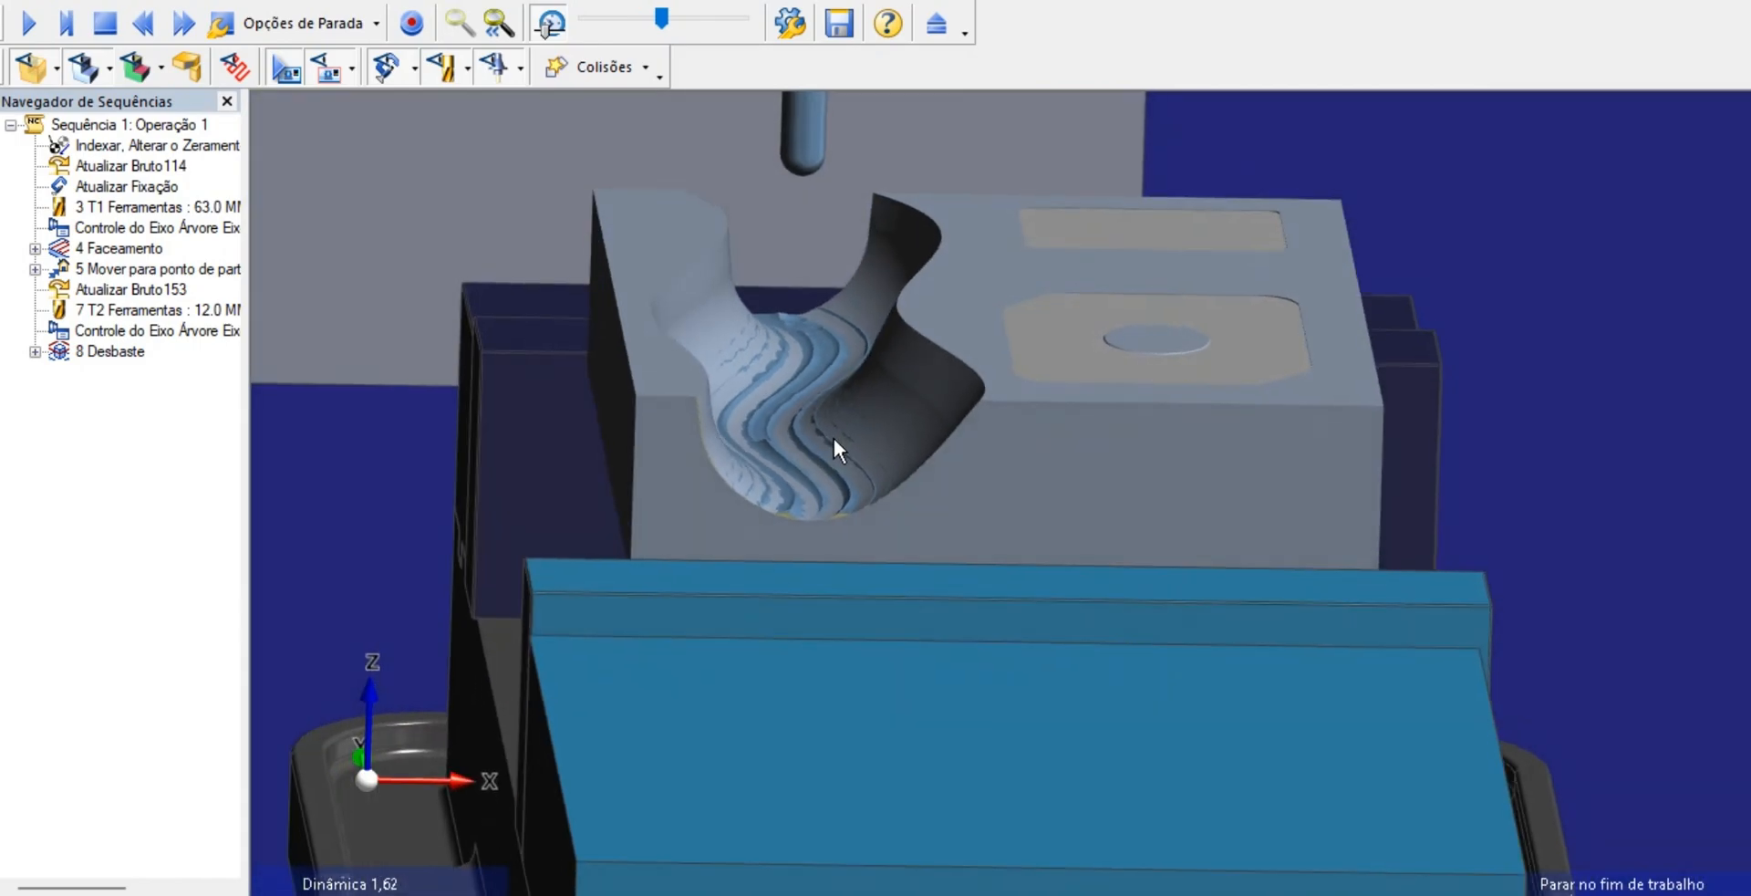
click(83, 69)
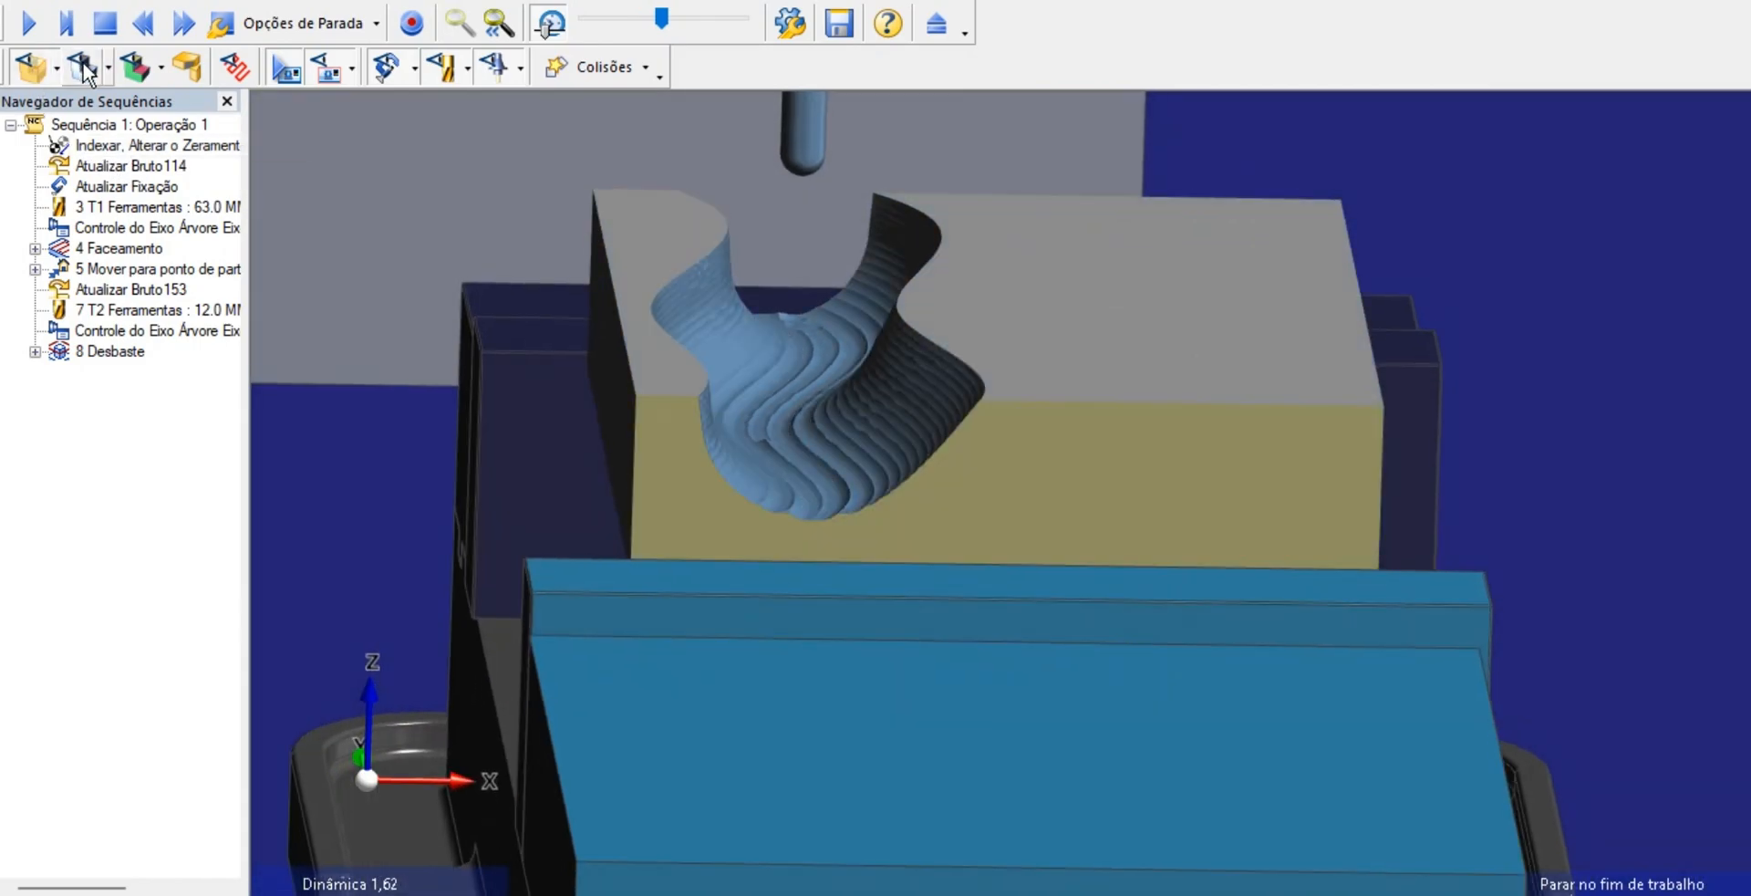
click(83, 68)
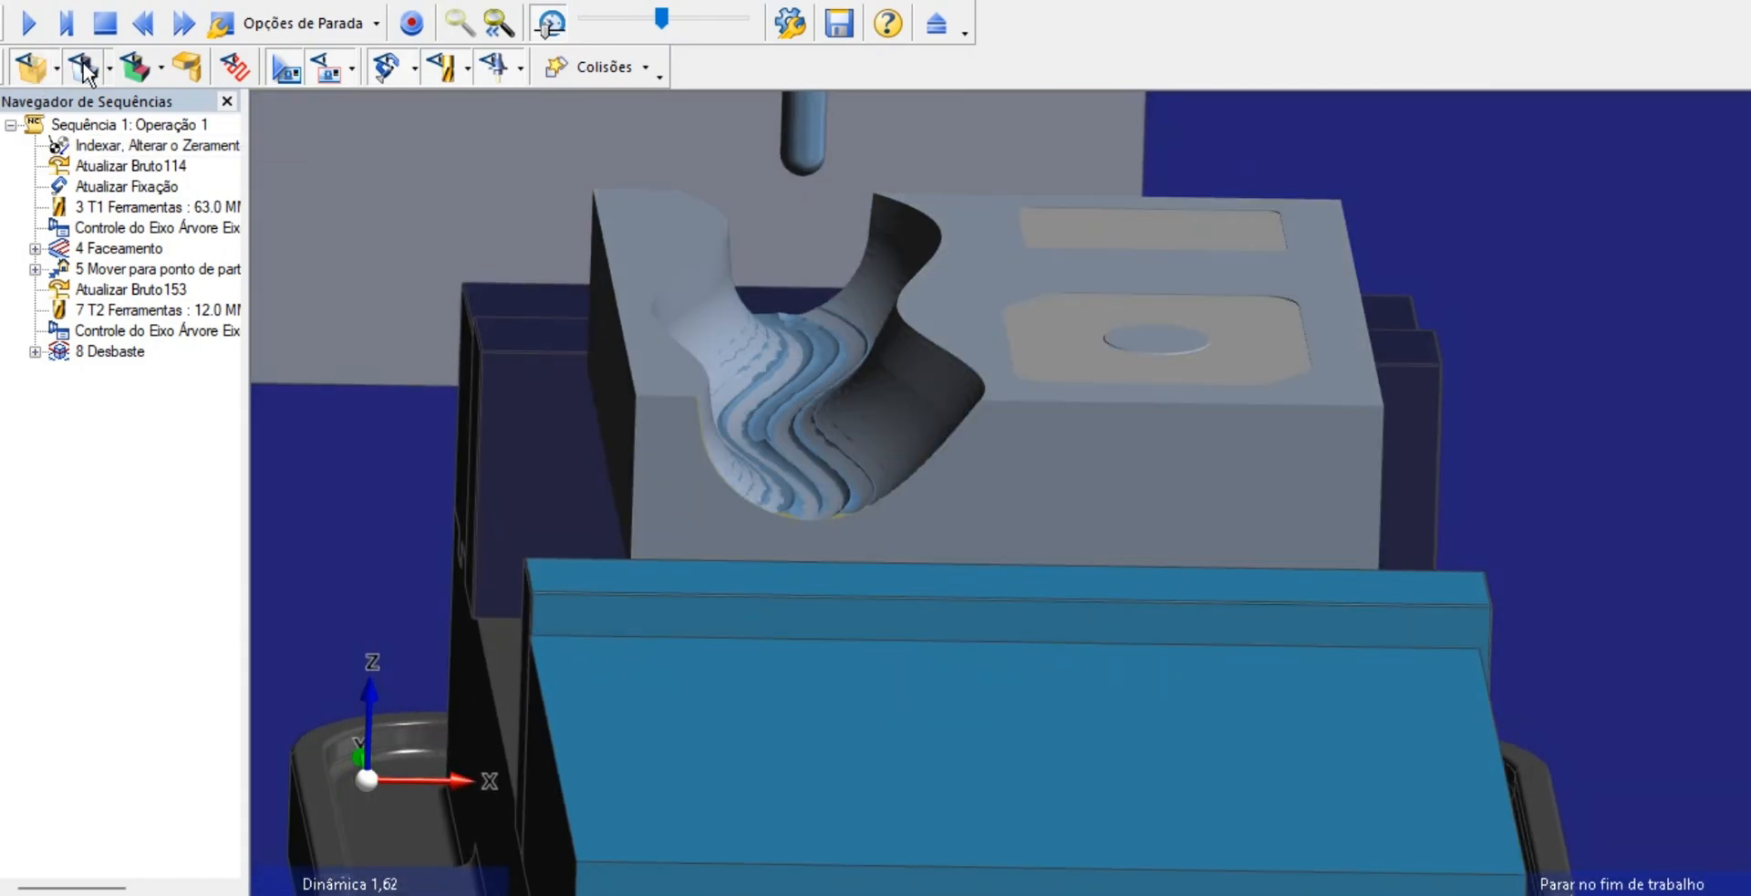
click(139, 73)
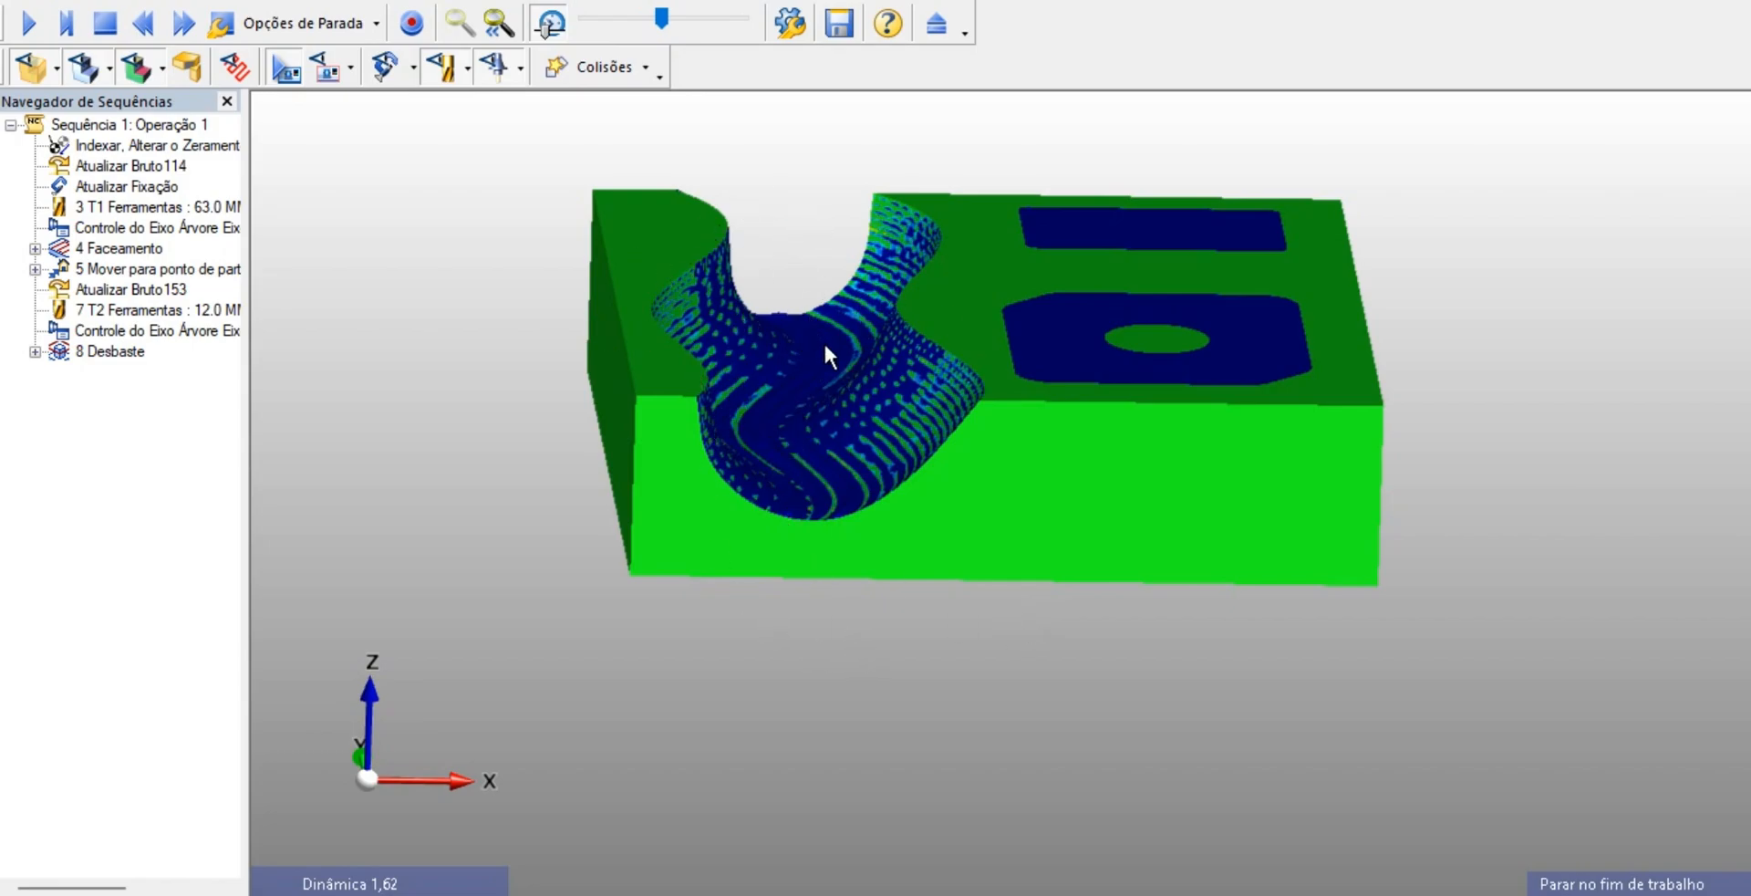
click(937, 24)
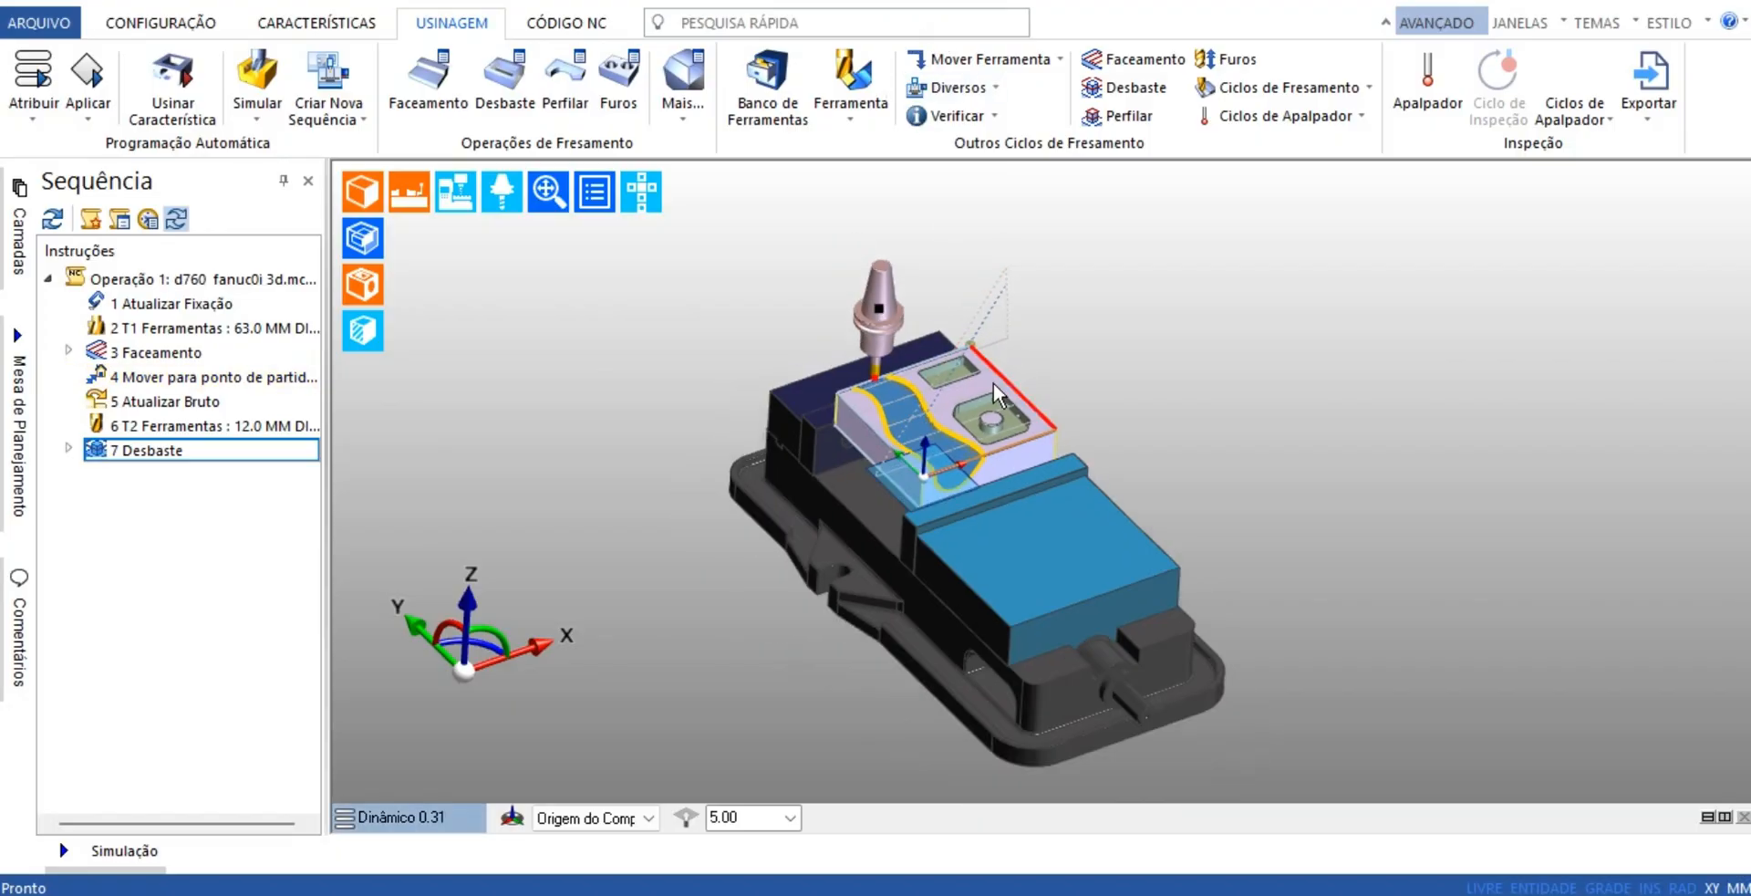
Add a move to the home position (Origem) after the channel roughing, with no fixed axes and no stop
middle_drag(996, 394, 901, 390)
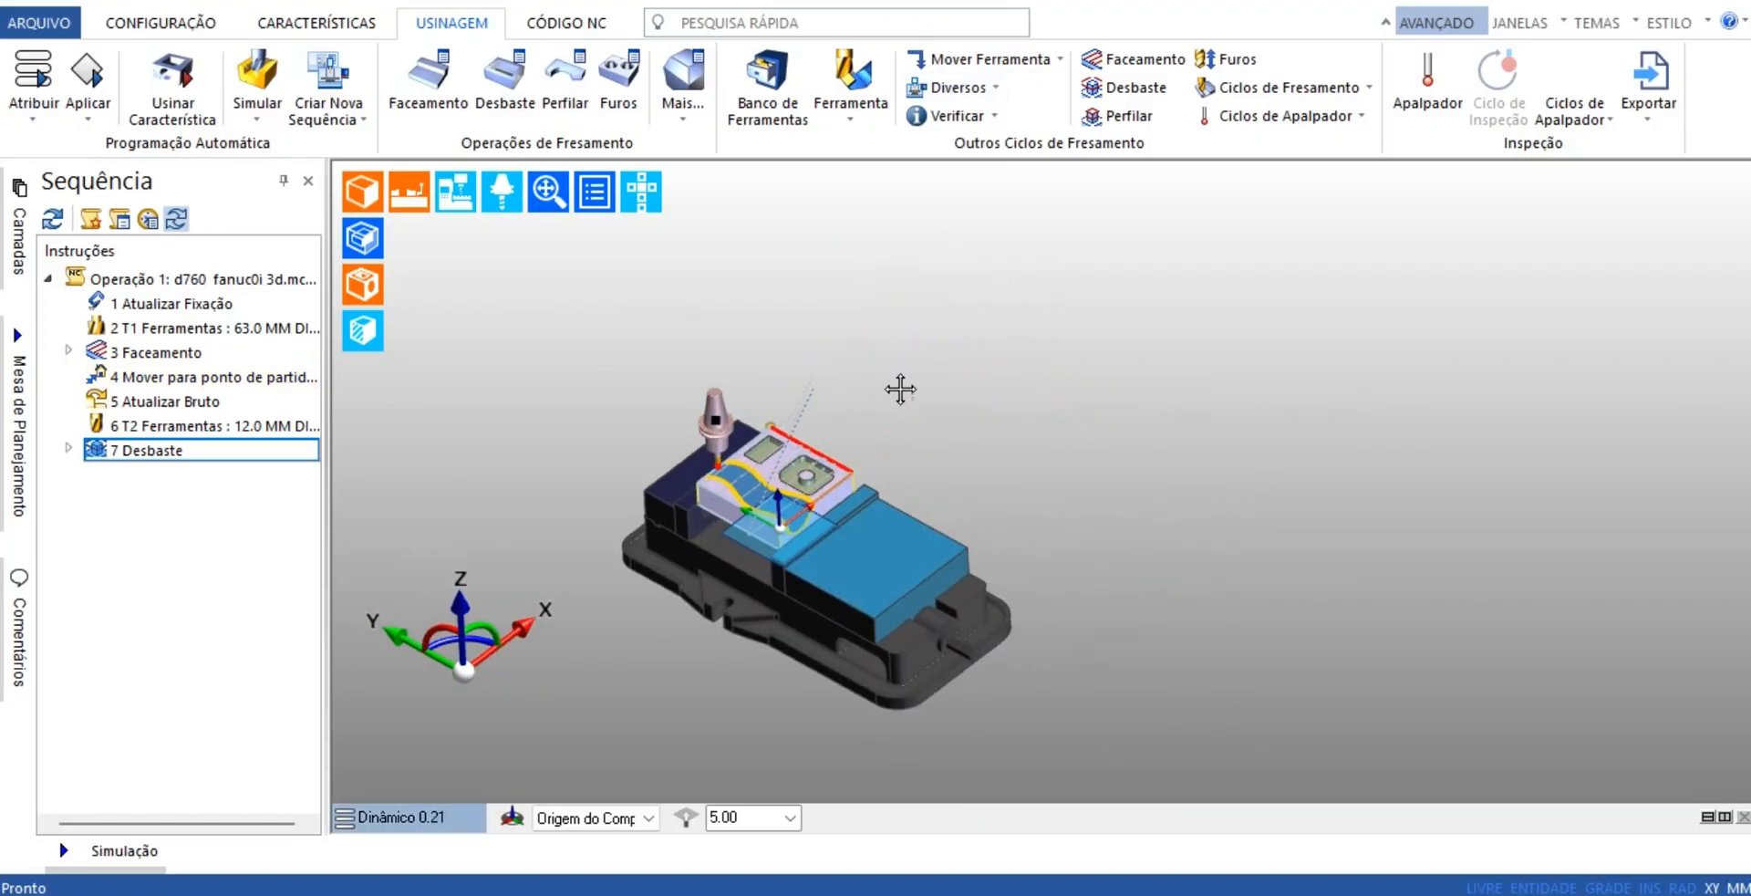
scroll(802, 449, up, 5)
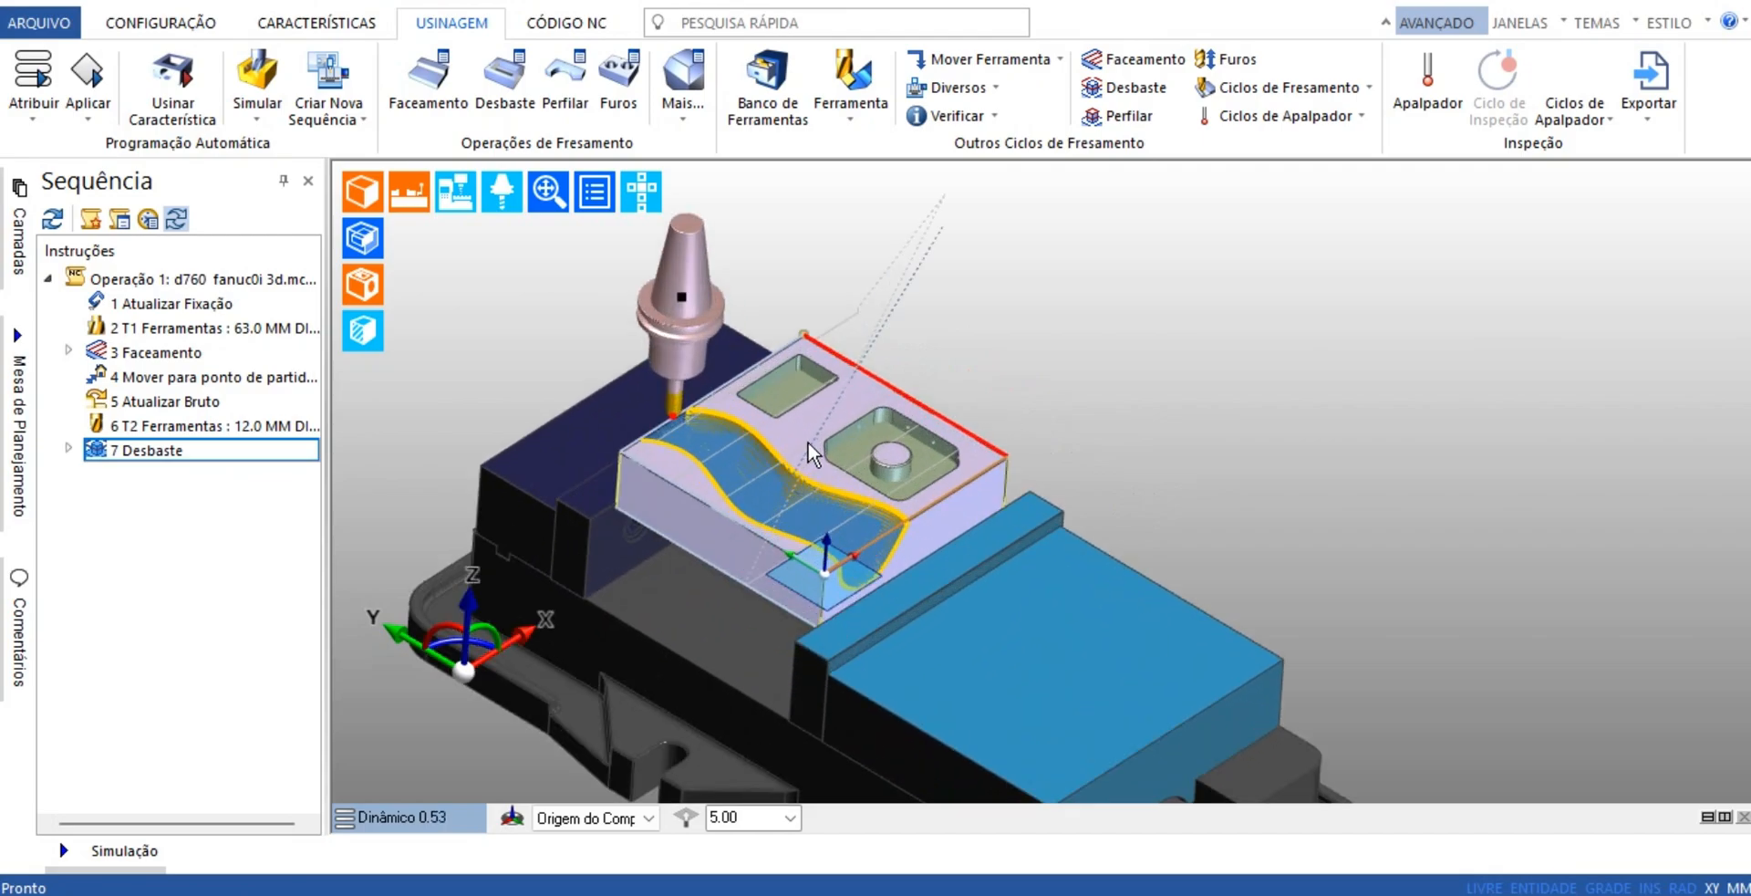
click(1005, 64)
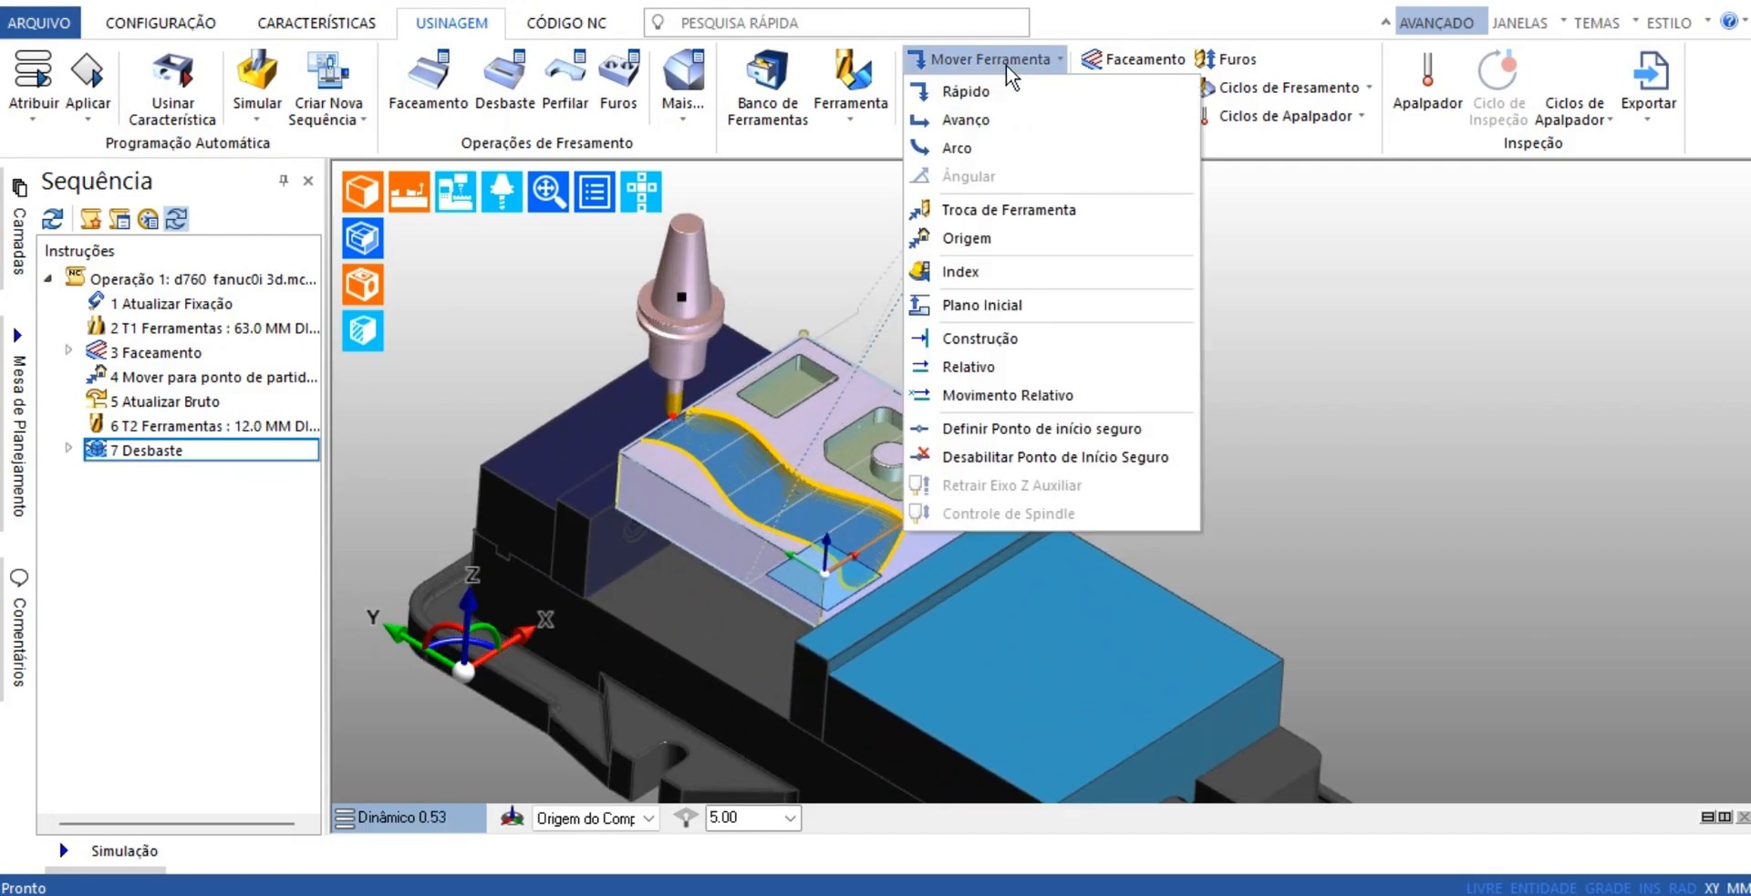
click(976, 241)
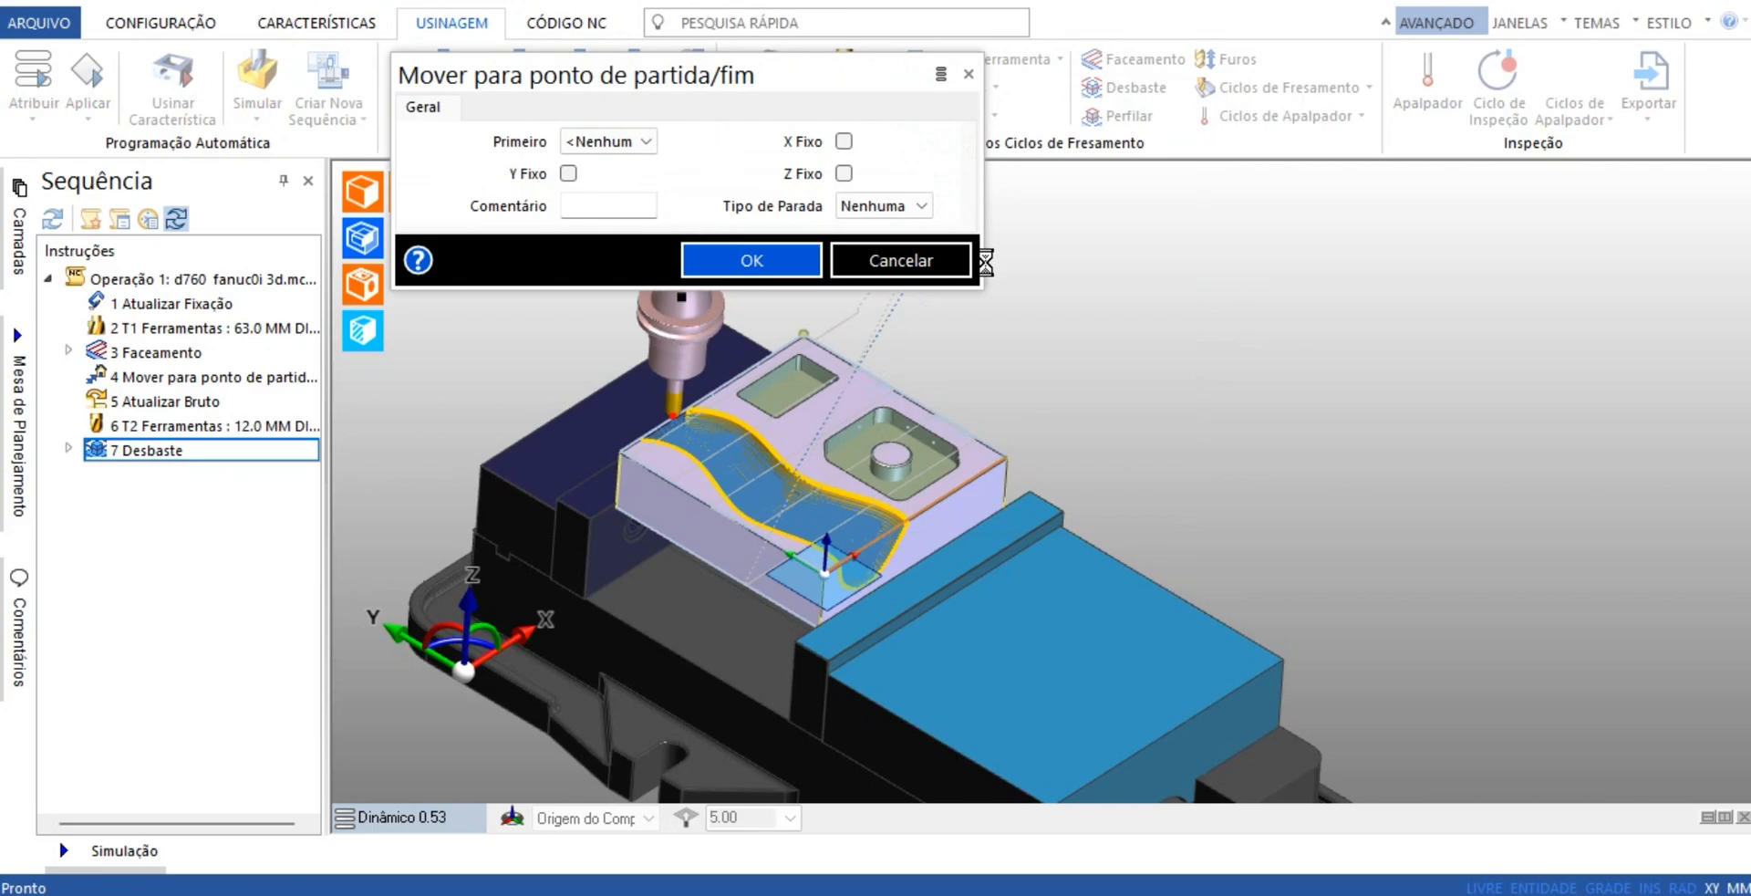
click(817, 270)
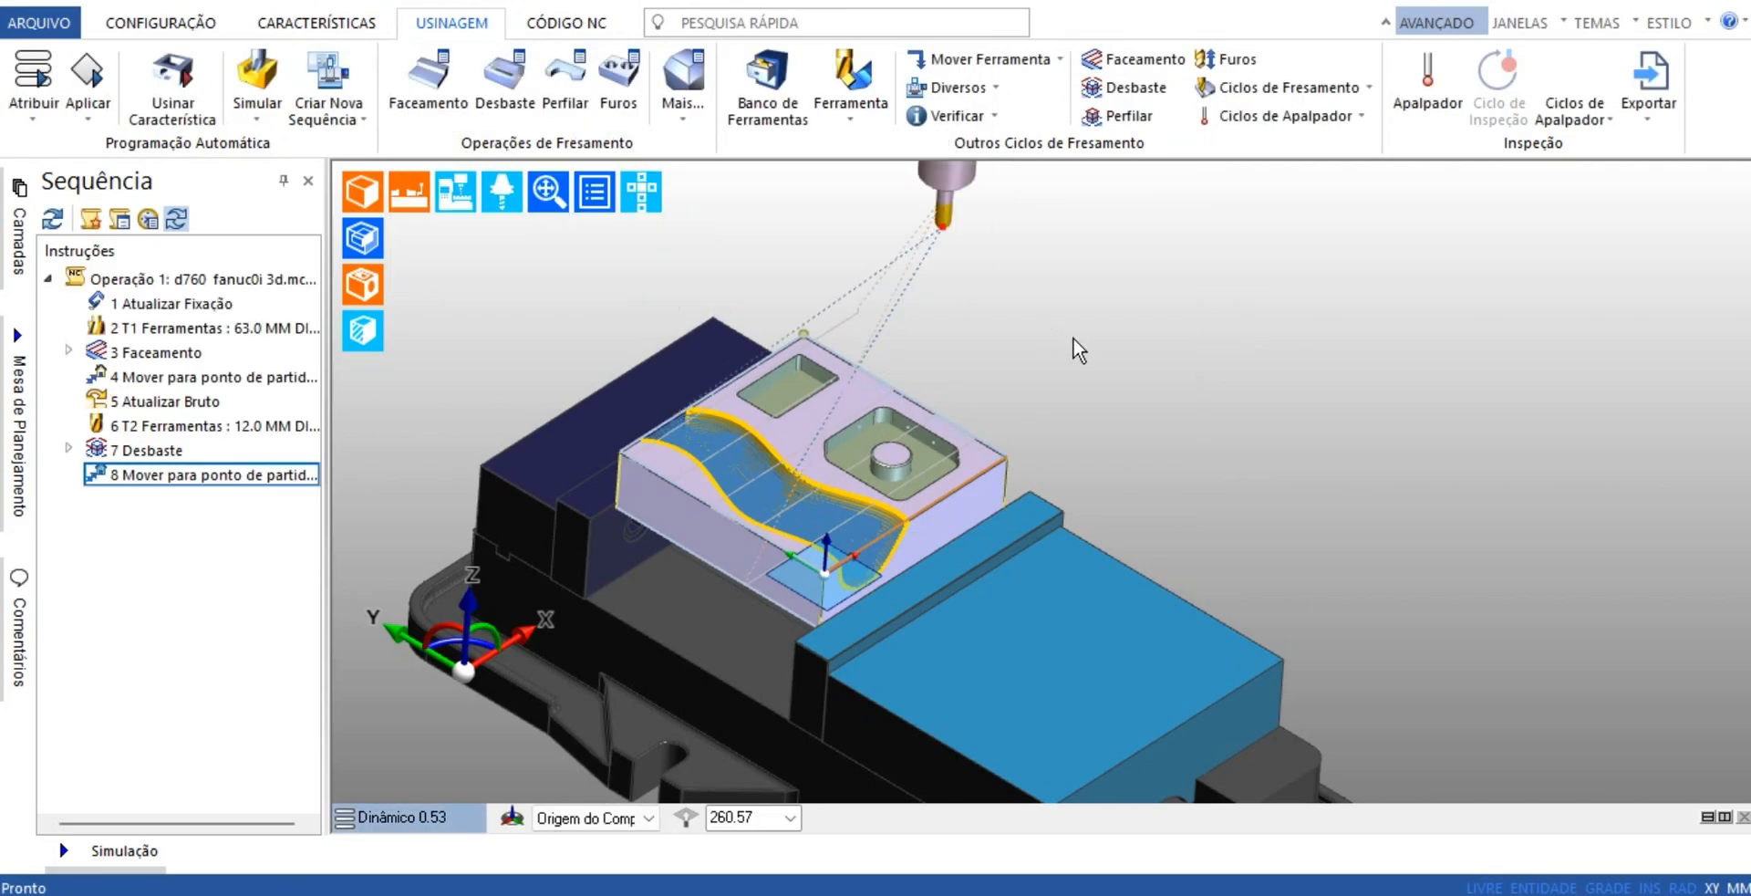
scroll(1072, 347, down, 4)
middle_drag(1060, 345, 988, 389)
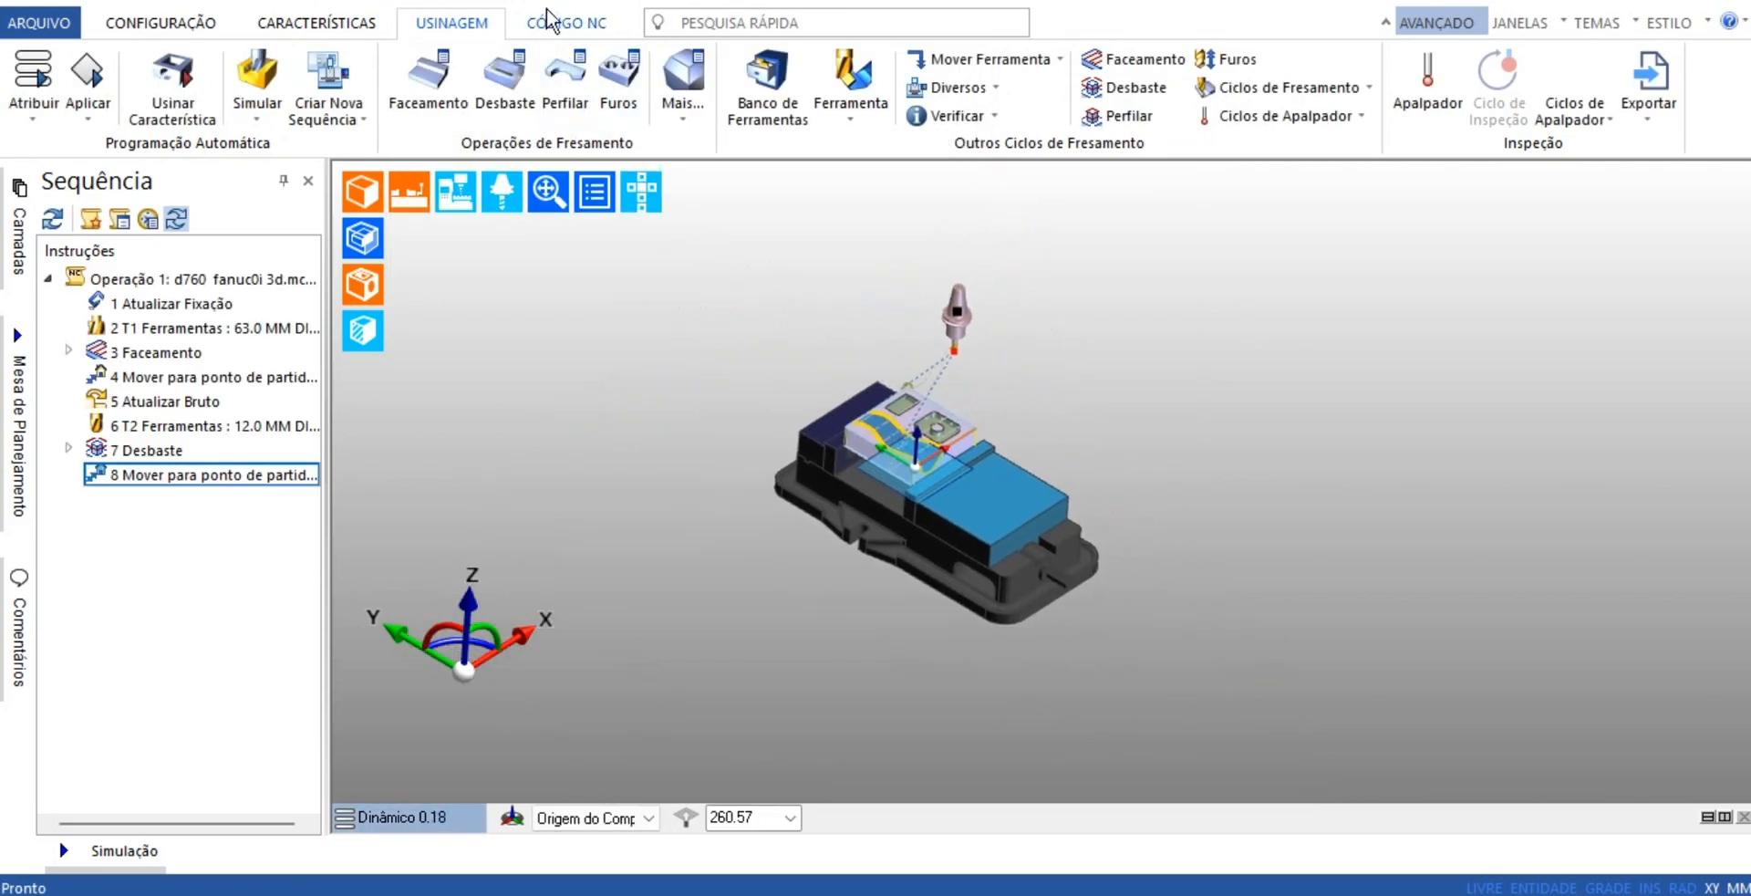
Load the 10.0 mm Slot Drill - 2 flute from the tool store and assign it to position 1
scroll(881, 428, up, 6)
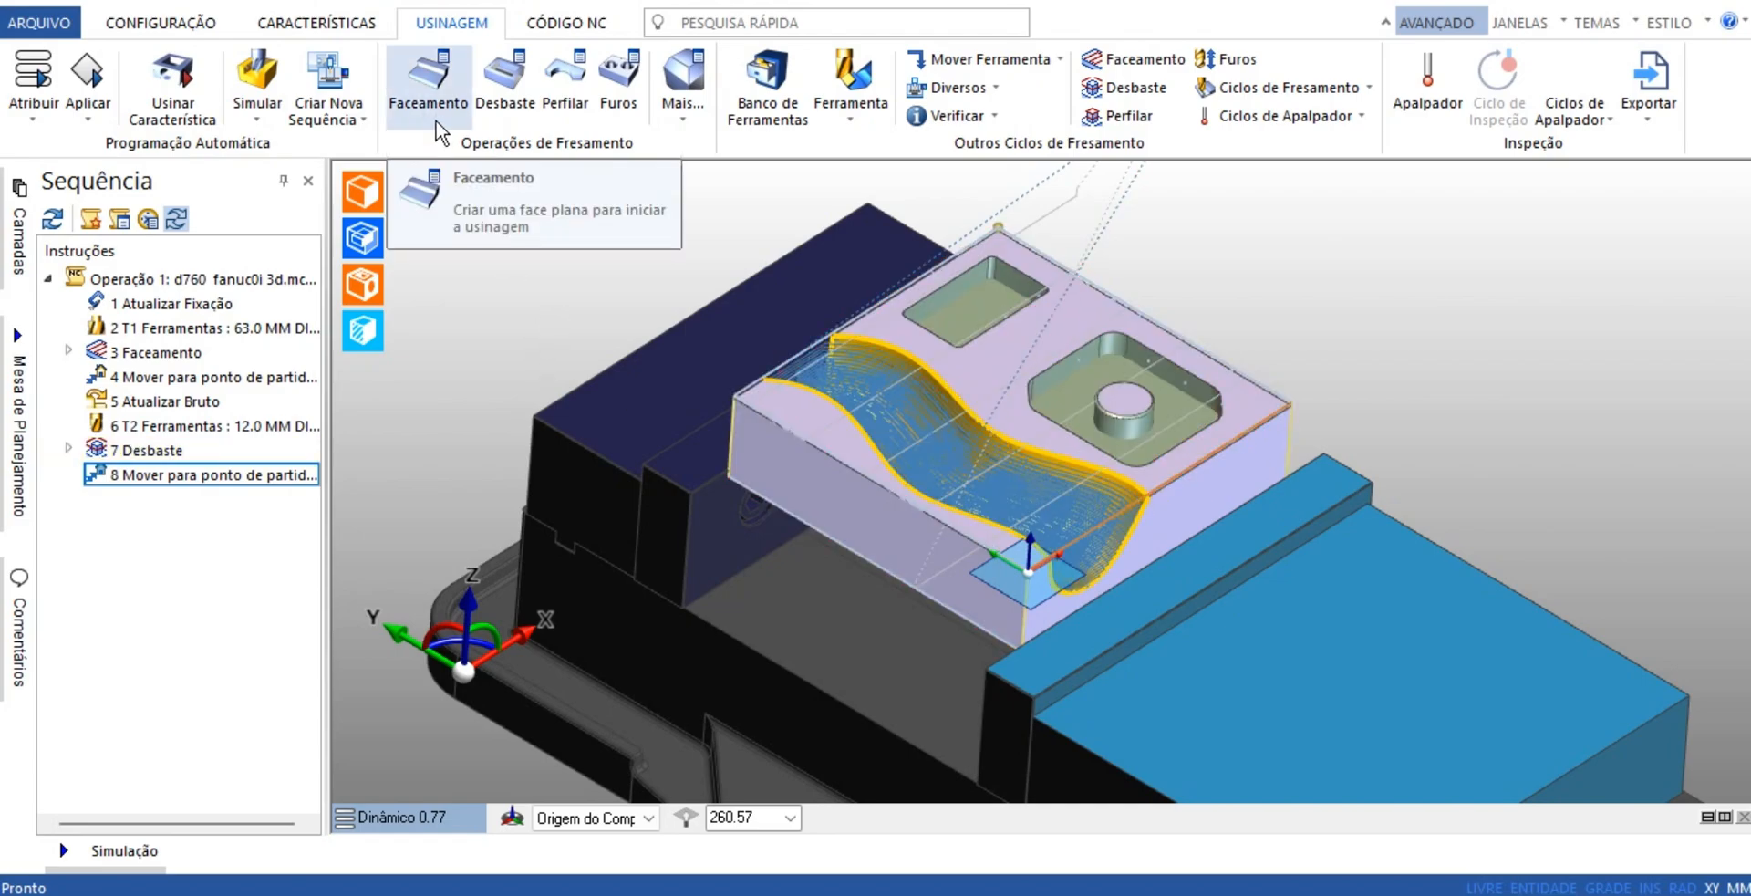
click(767, 86)
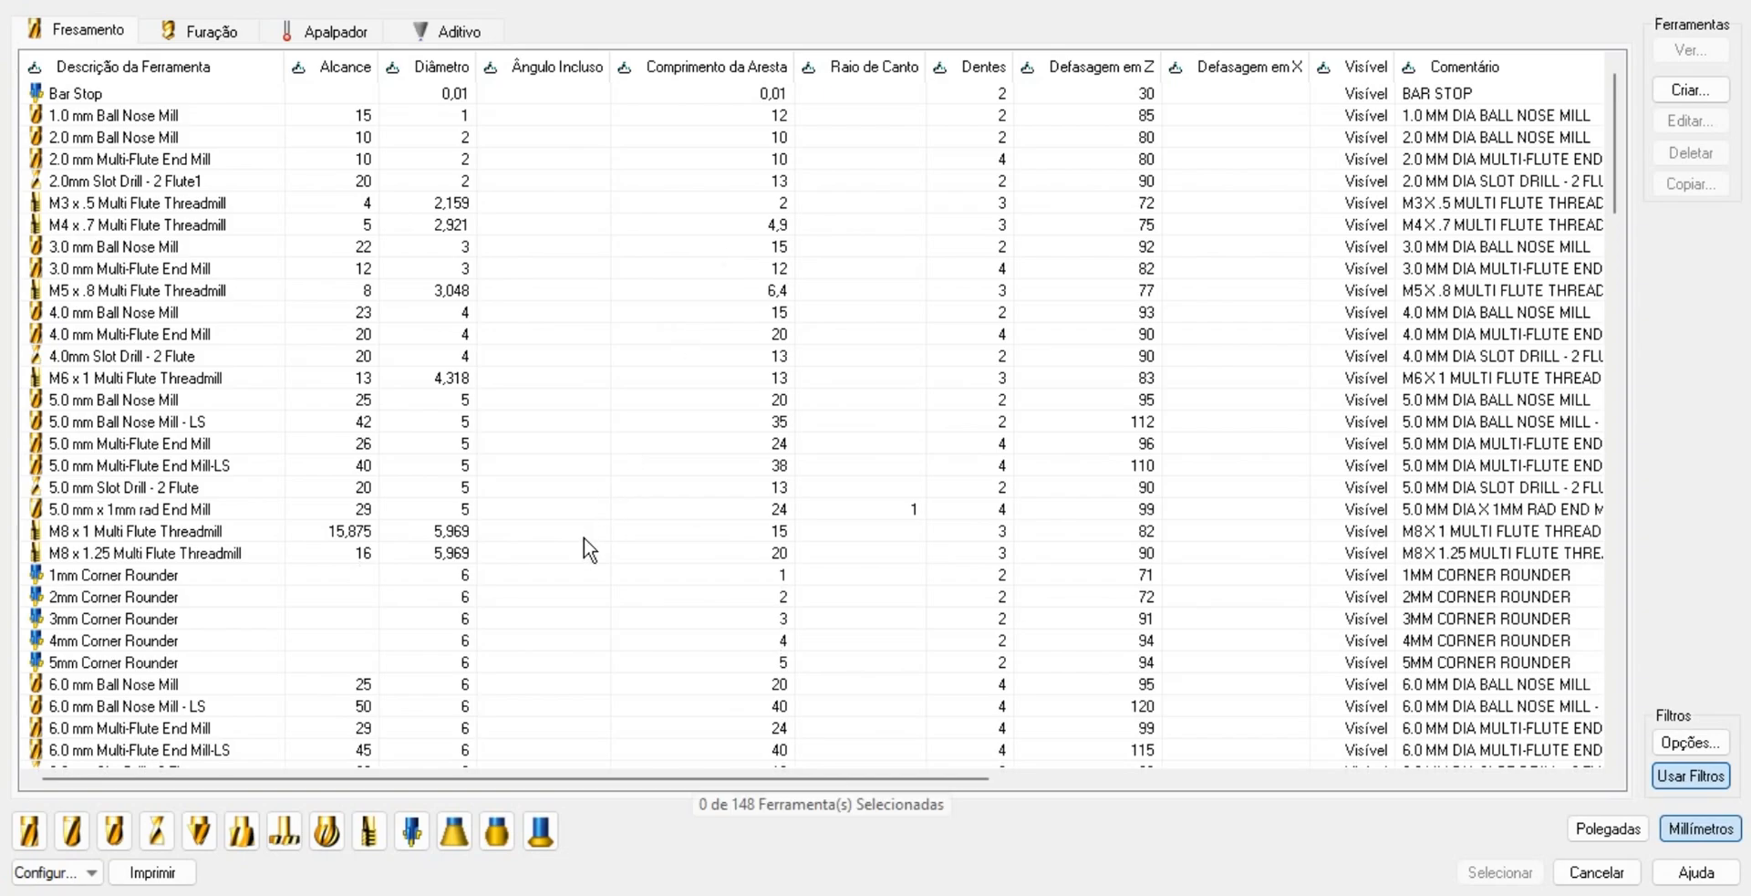
click(156, 830)
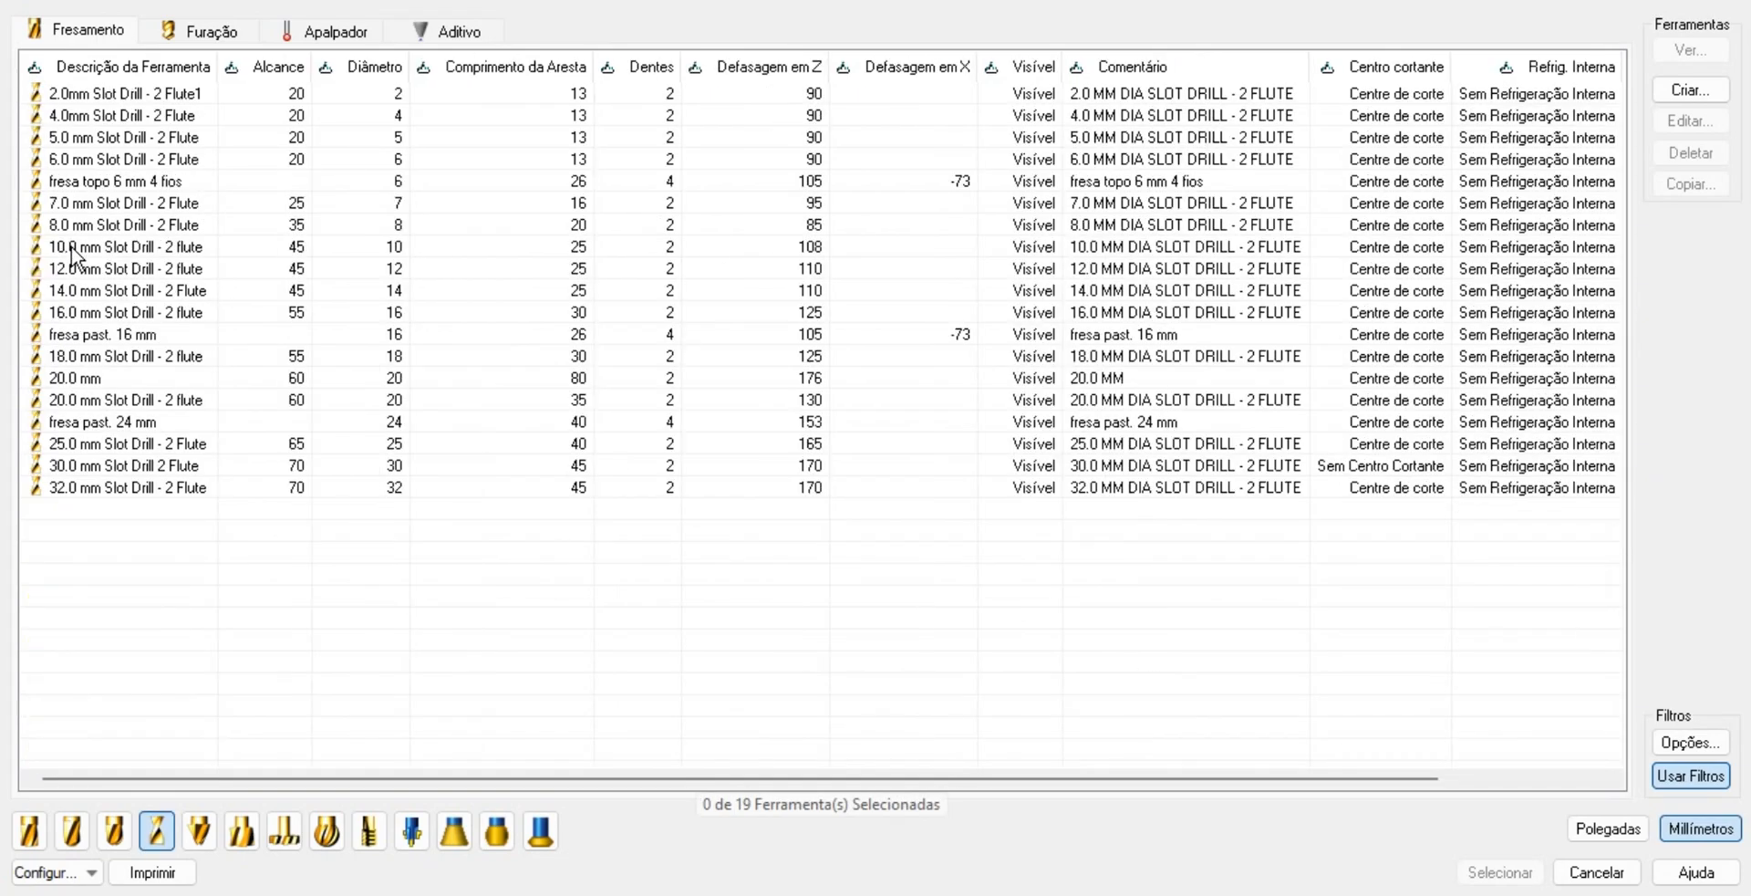
click(101, 246)
click(1484, 873)
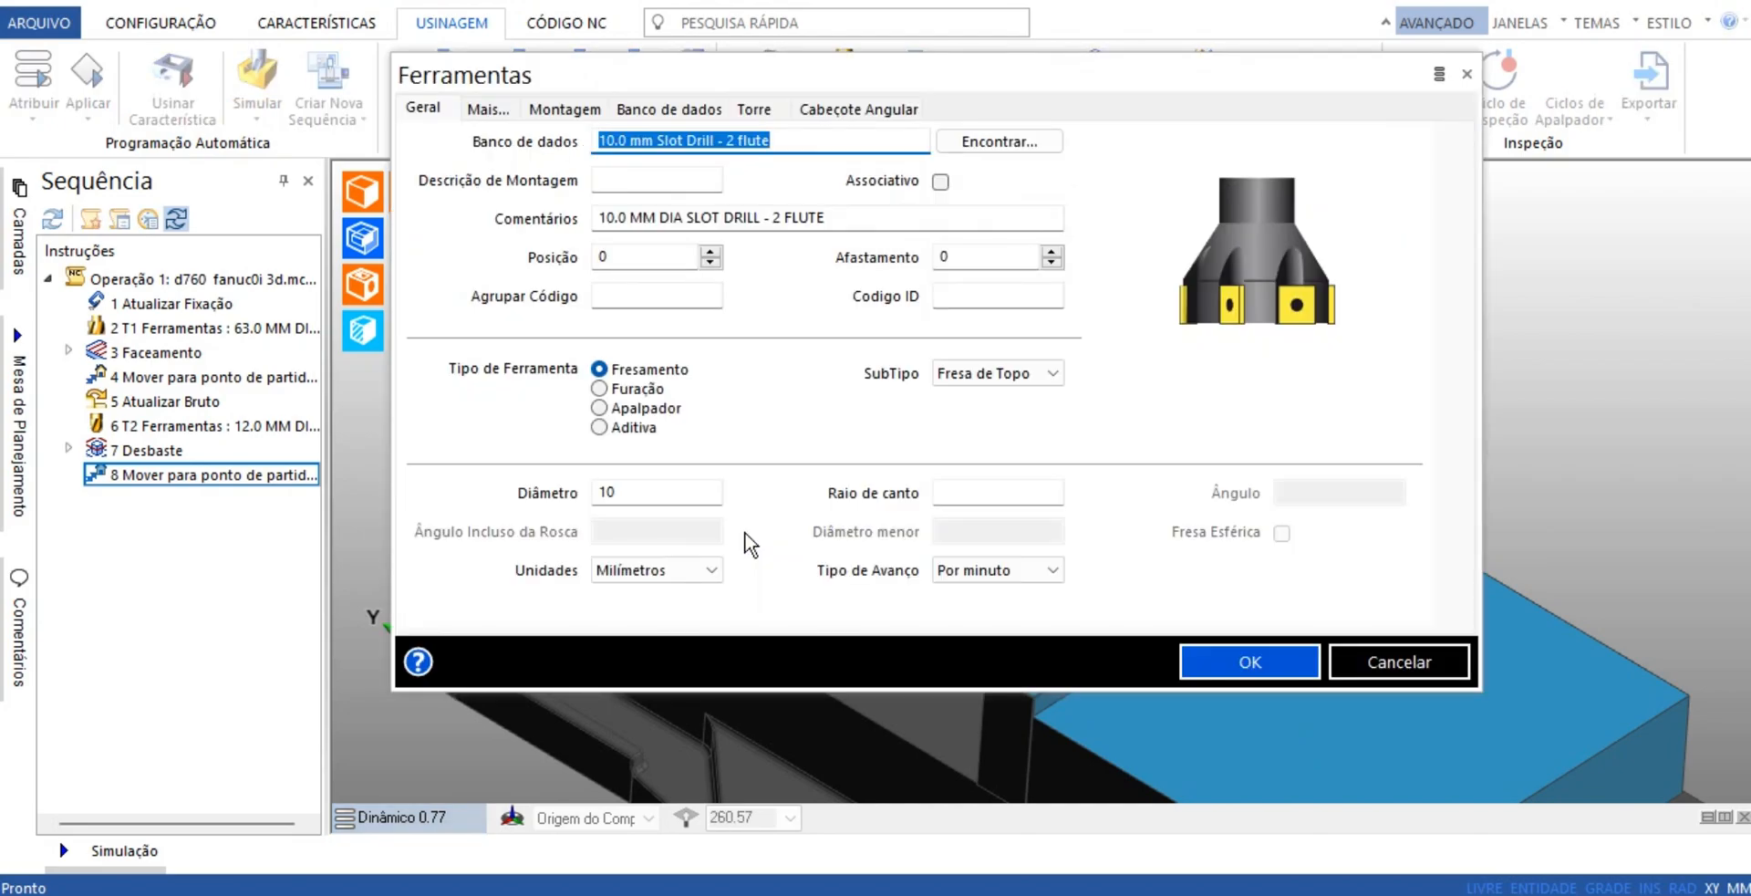
click(710, 250)
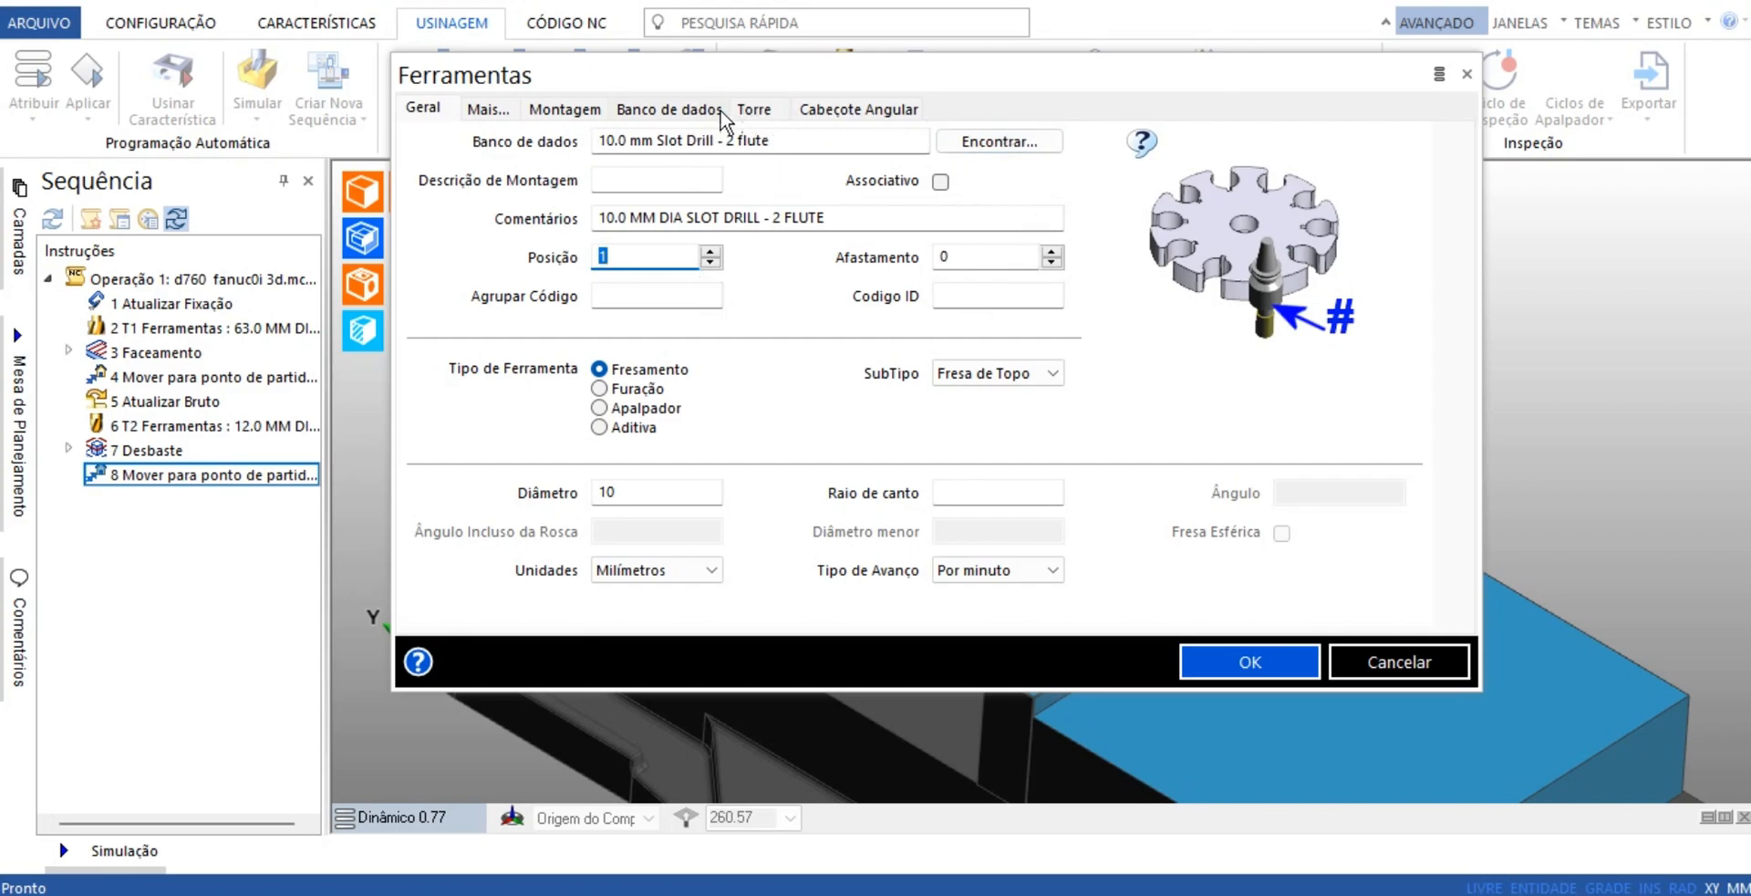
click(556, 112)
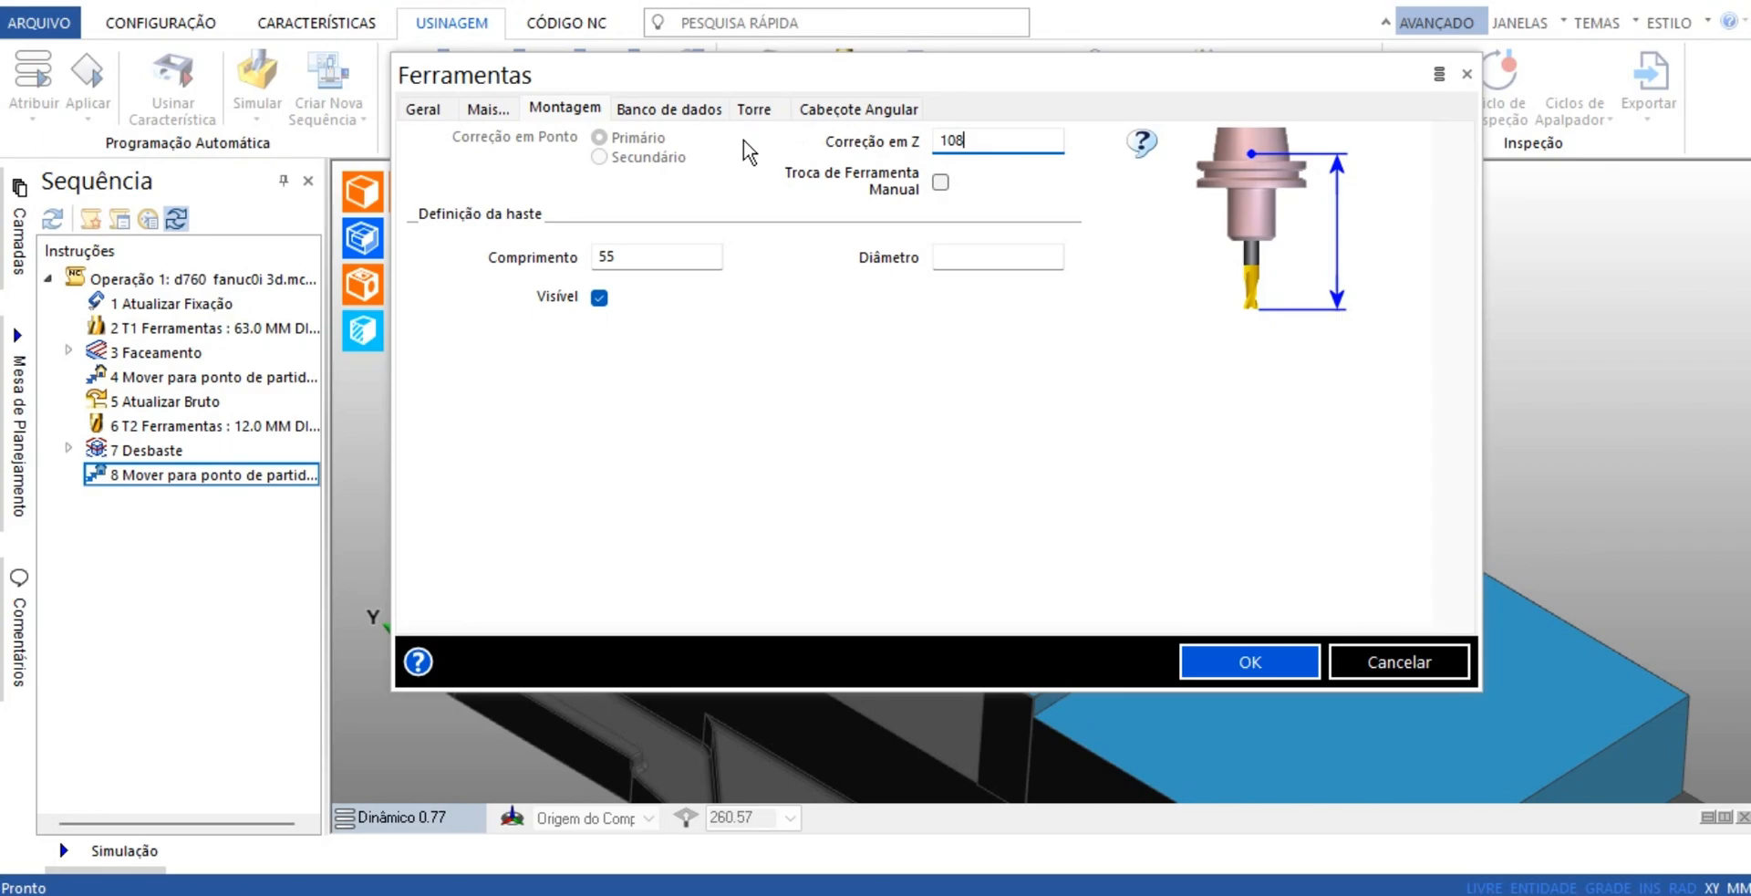
click(1242, 660)
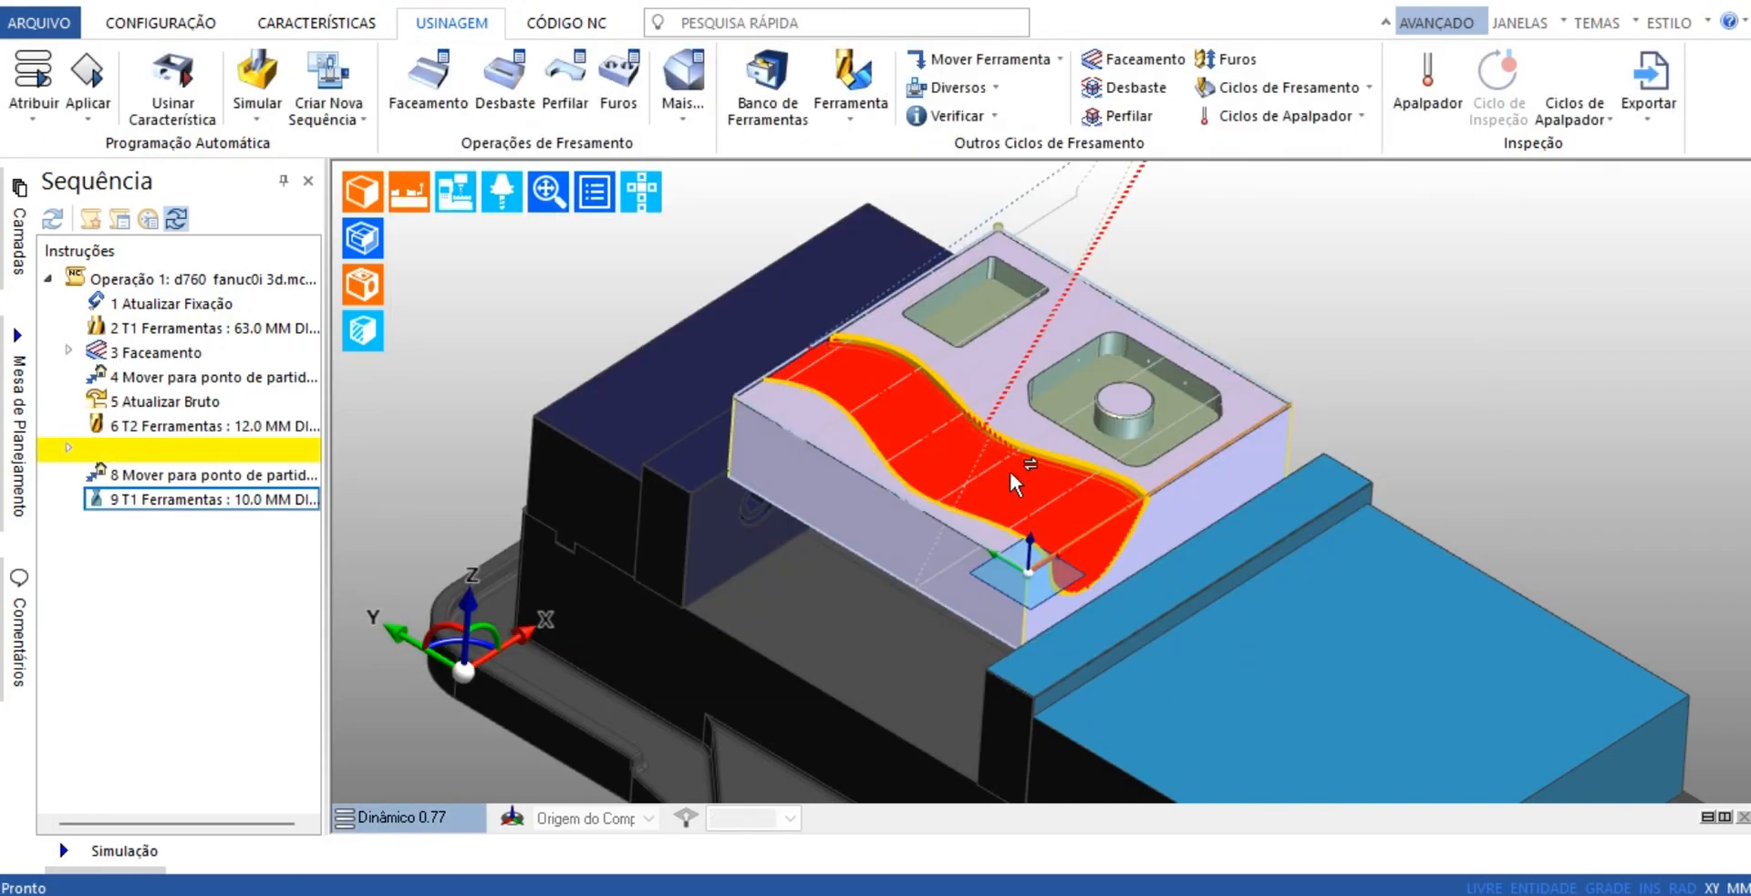
Show the machine and examine the 10 mm slot drill mounted in the spindle above the part
scroll(1013, 476, down, 3)
mouse_move(462, 198)
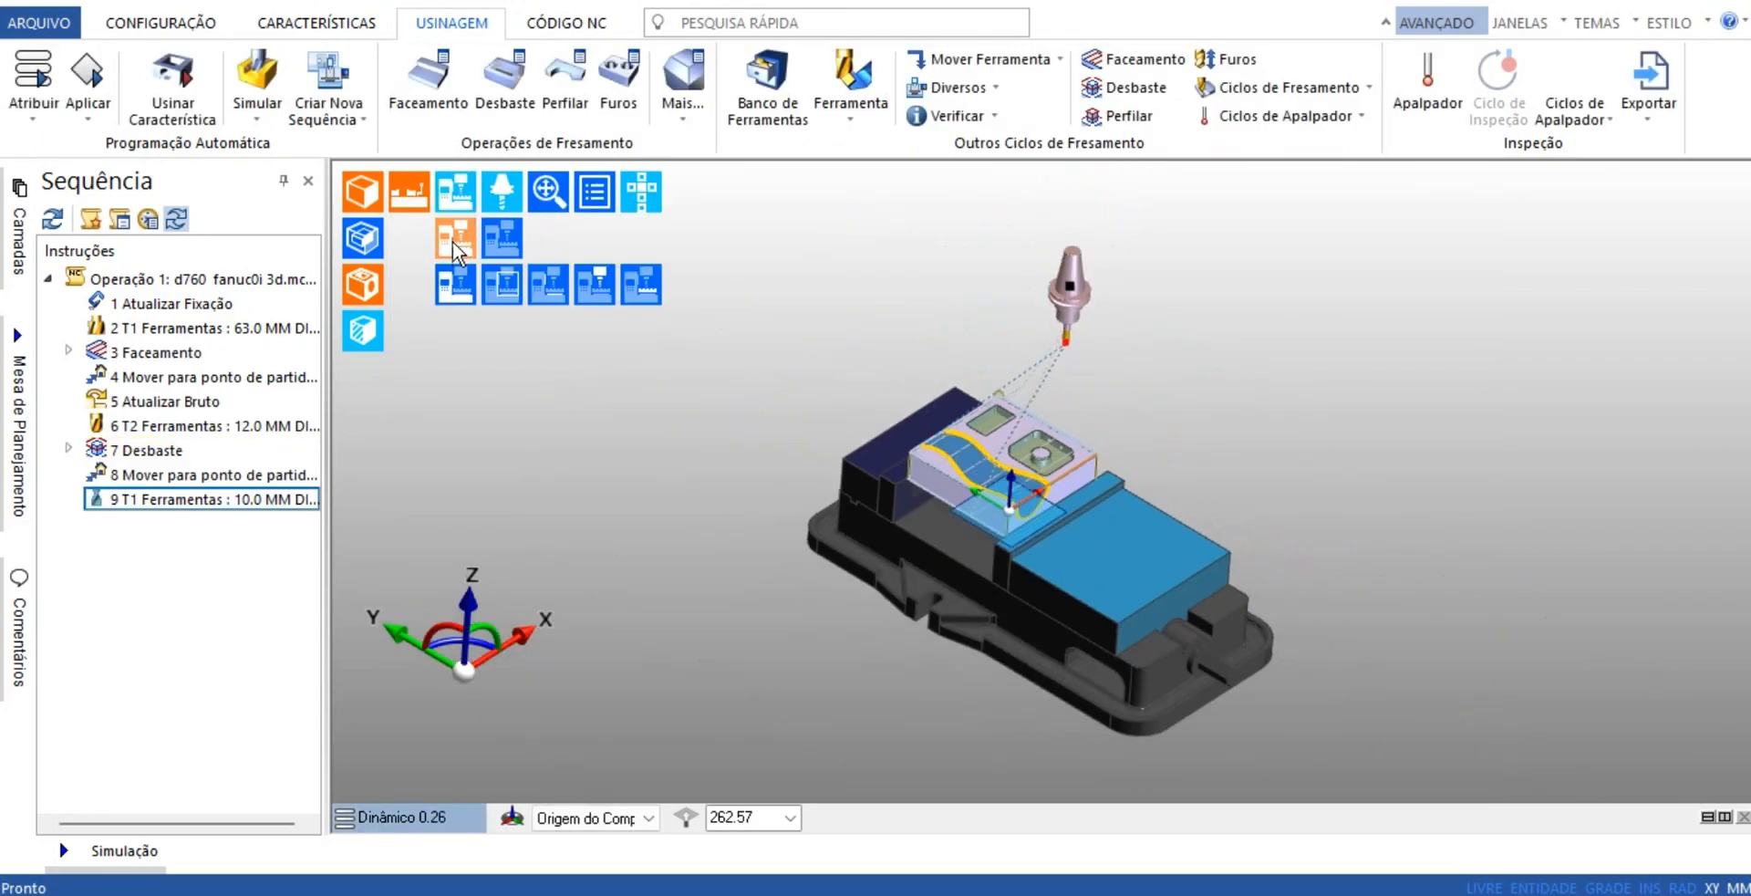
click(453, 241)
middle_drag(1022, 560, 1000, 517)
scroll(933, 375, up, 3)
scroll(906, 430, up, 5)
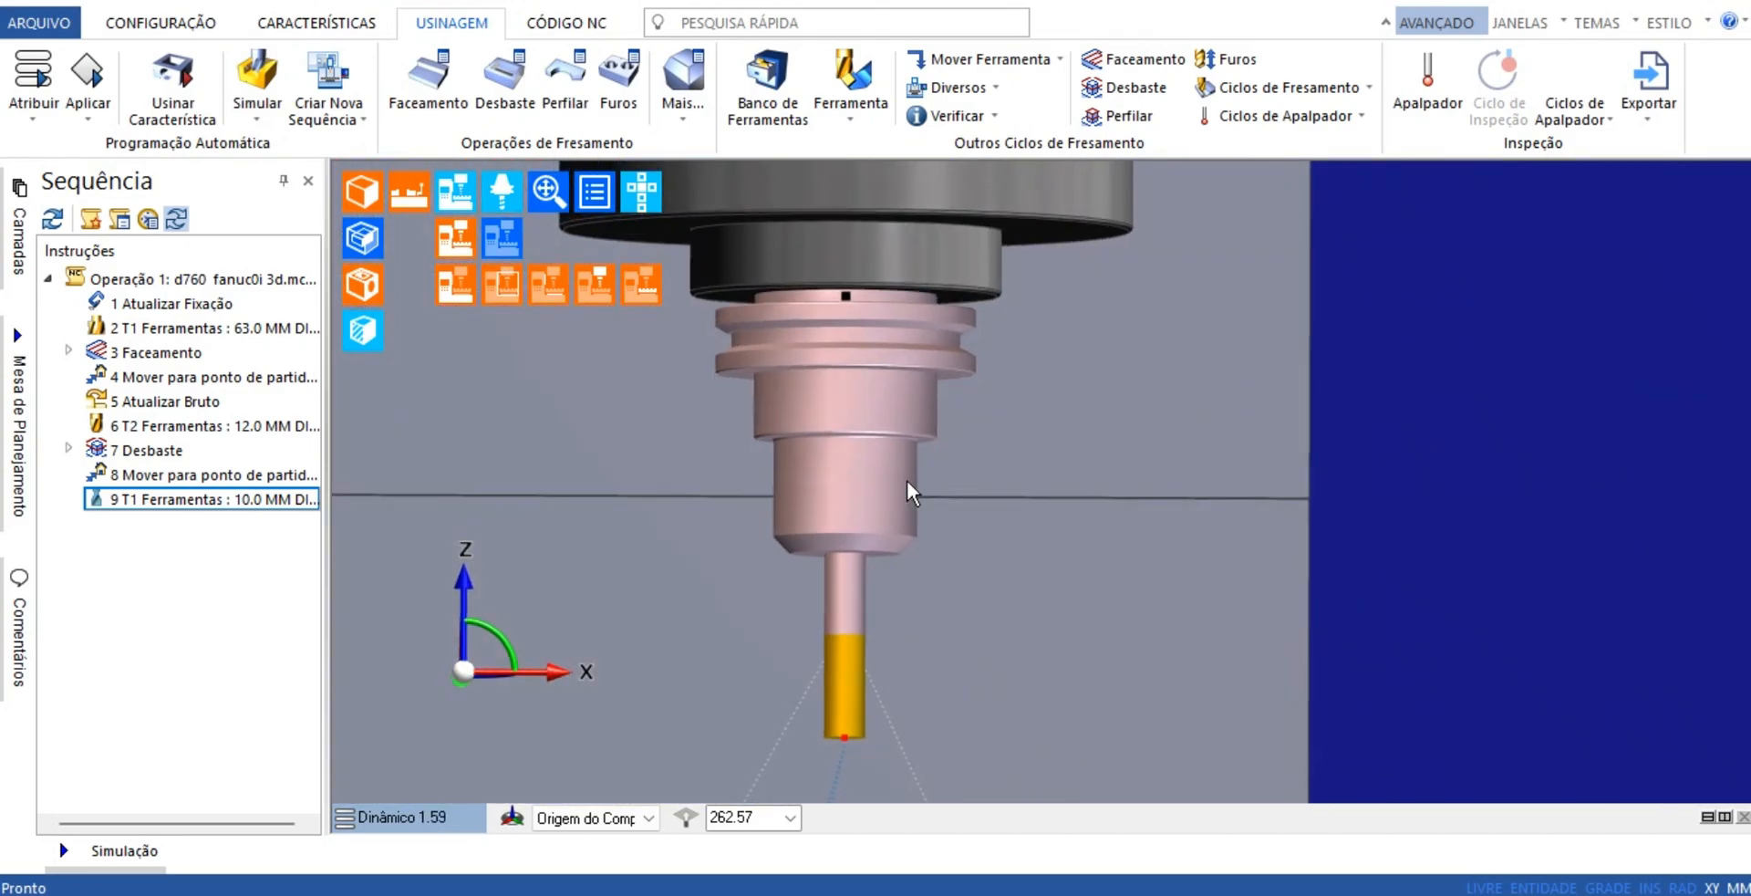
scroll(905, 478, down, 4)
middle_drag(946, 516, 956, 516)
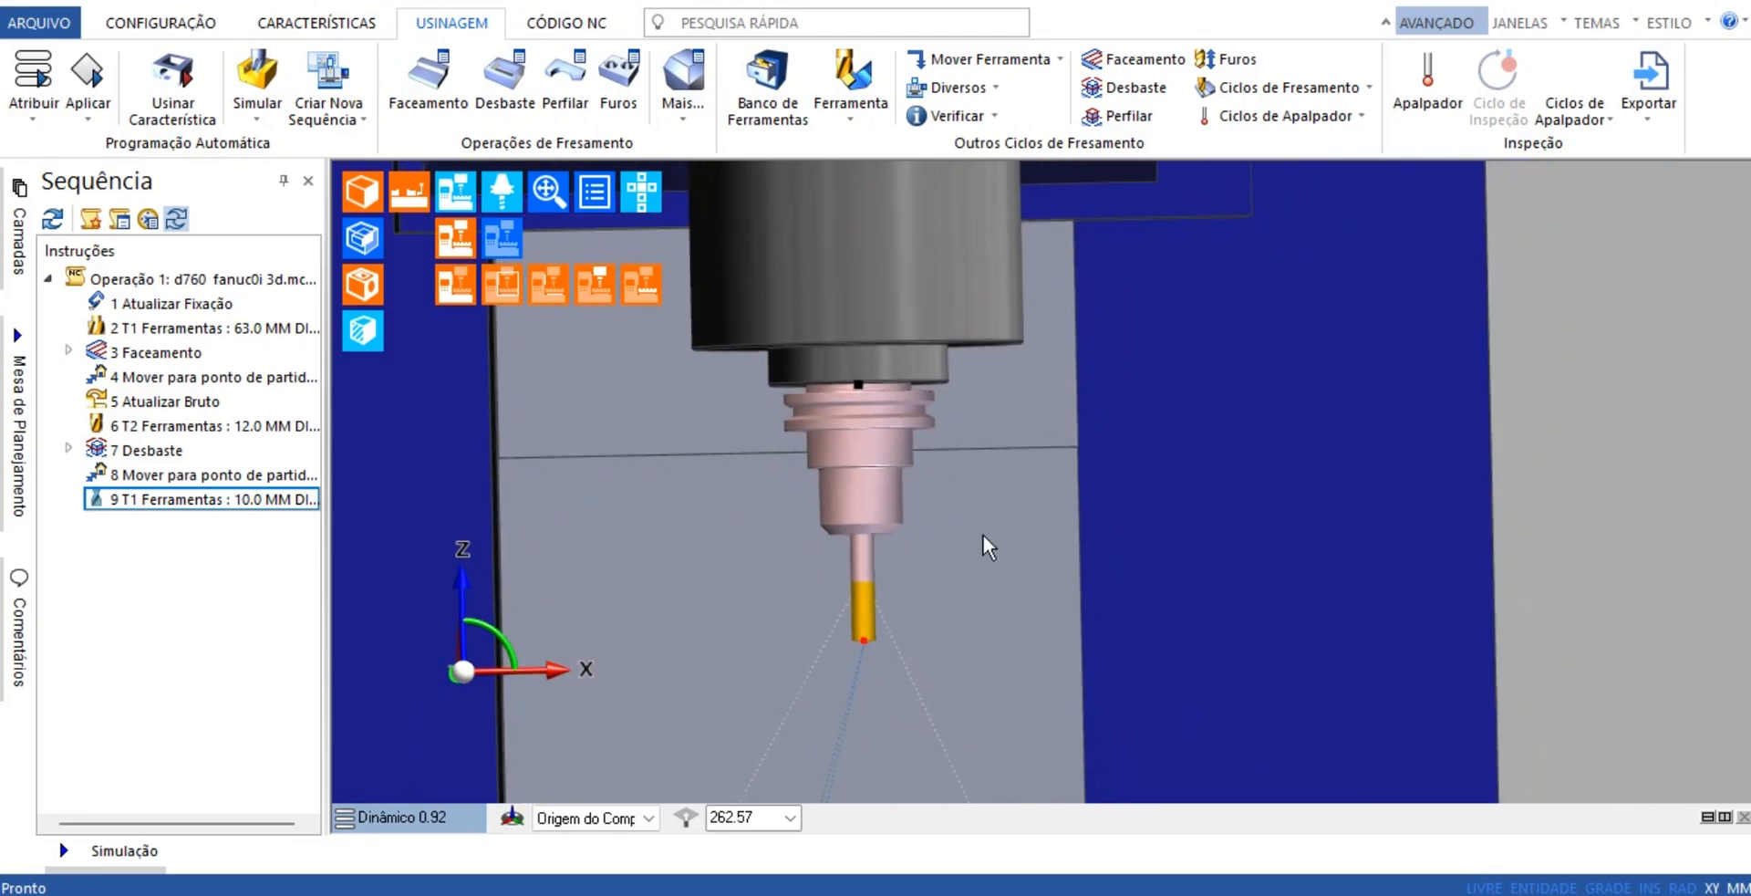
scroll(985, 536, down, 8)
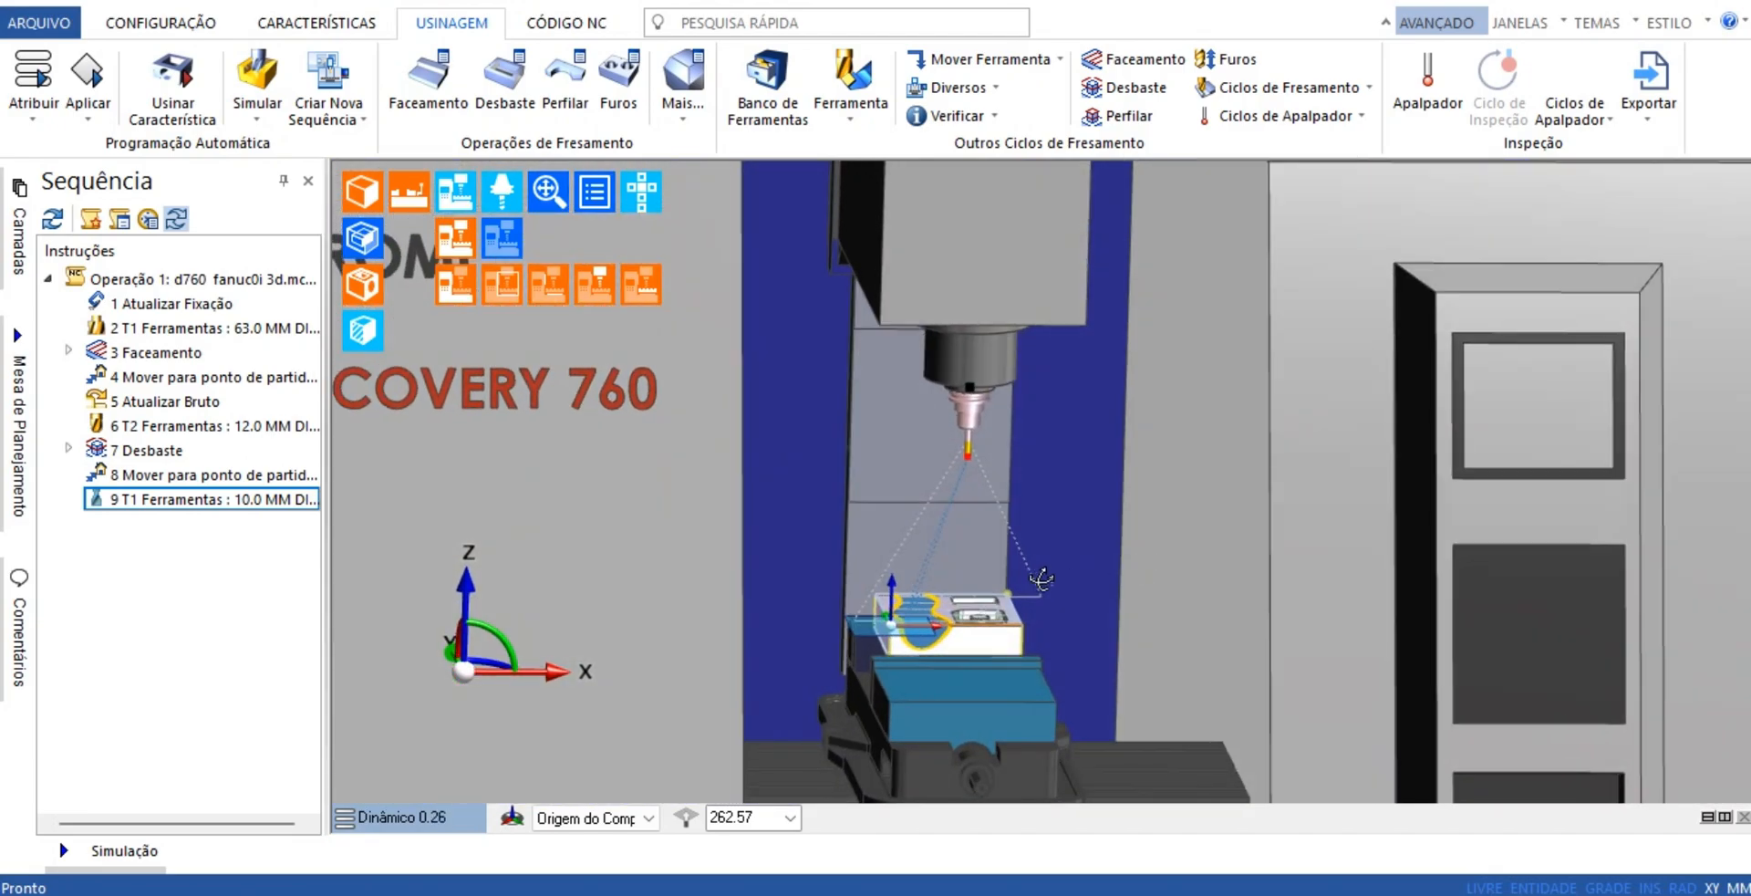
middle_drag(1041, 578, 863, 438)
scroll(922, 371, up, 4)
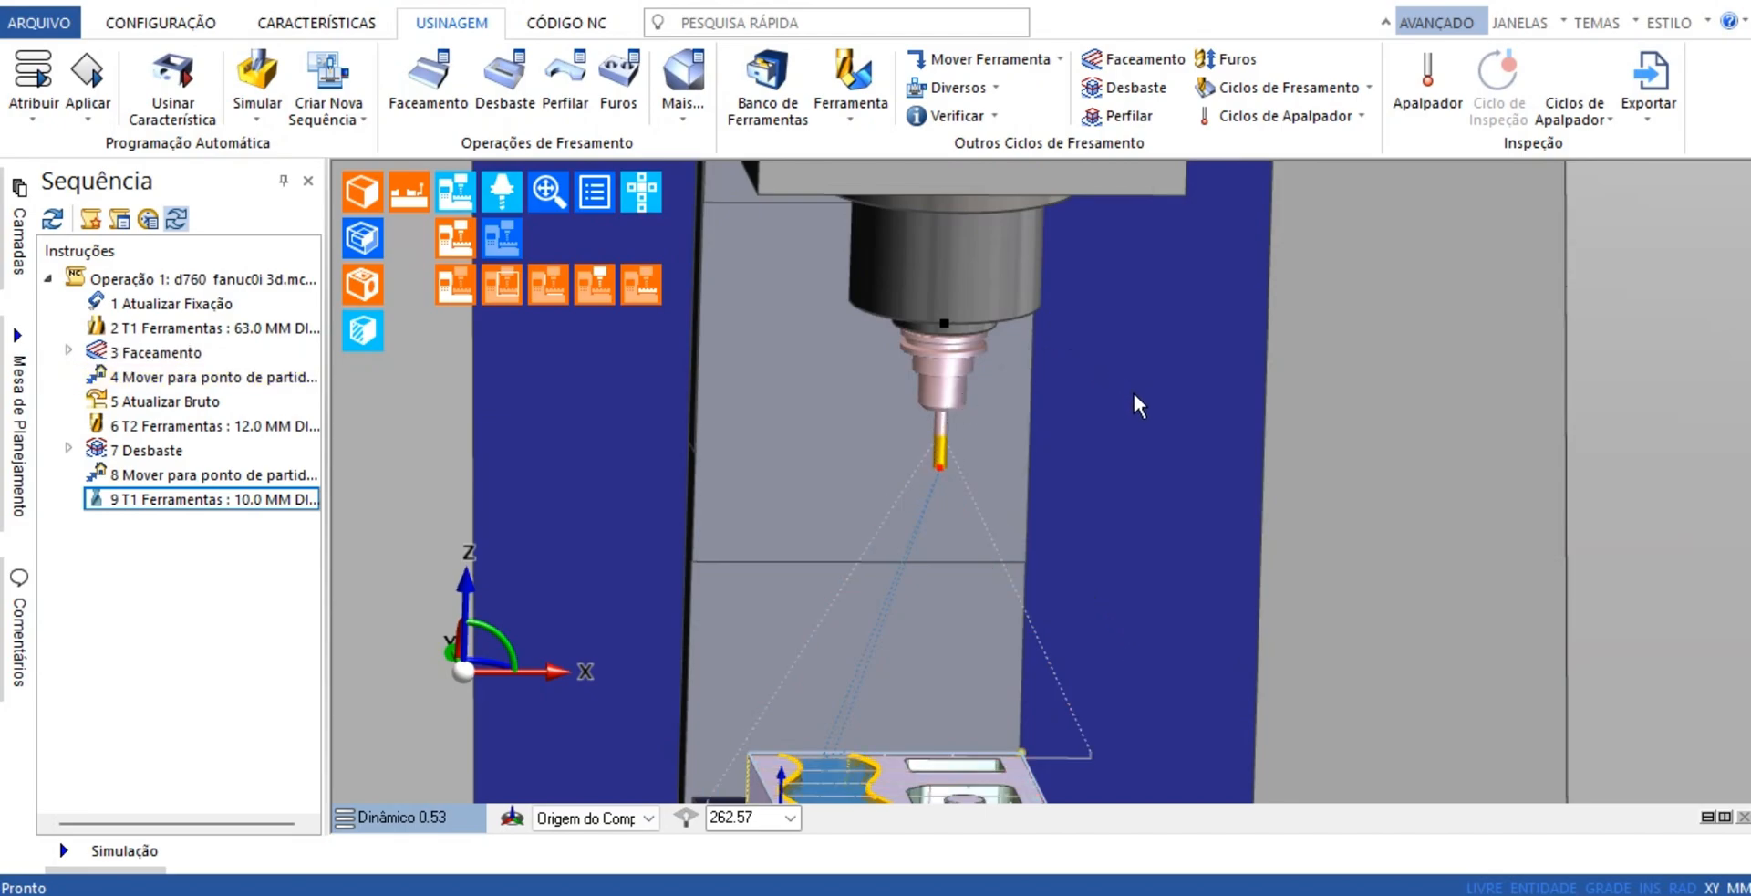
Set up a Desbaste cycle for solids, keeping the Espiral strategy, a cut increment of 2 and the Rampa approach
scroll(1133, 392, down, 2)
middle_drag(1127, 418, 1200, 625)
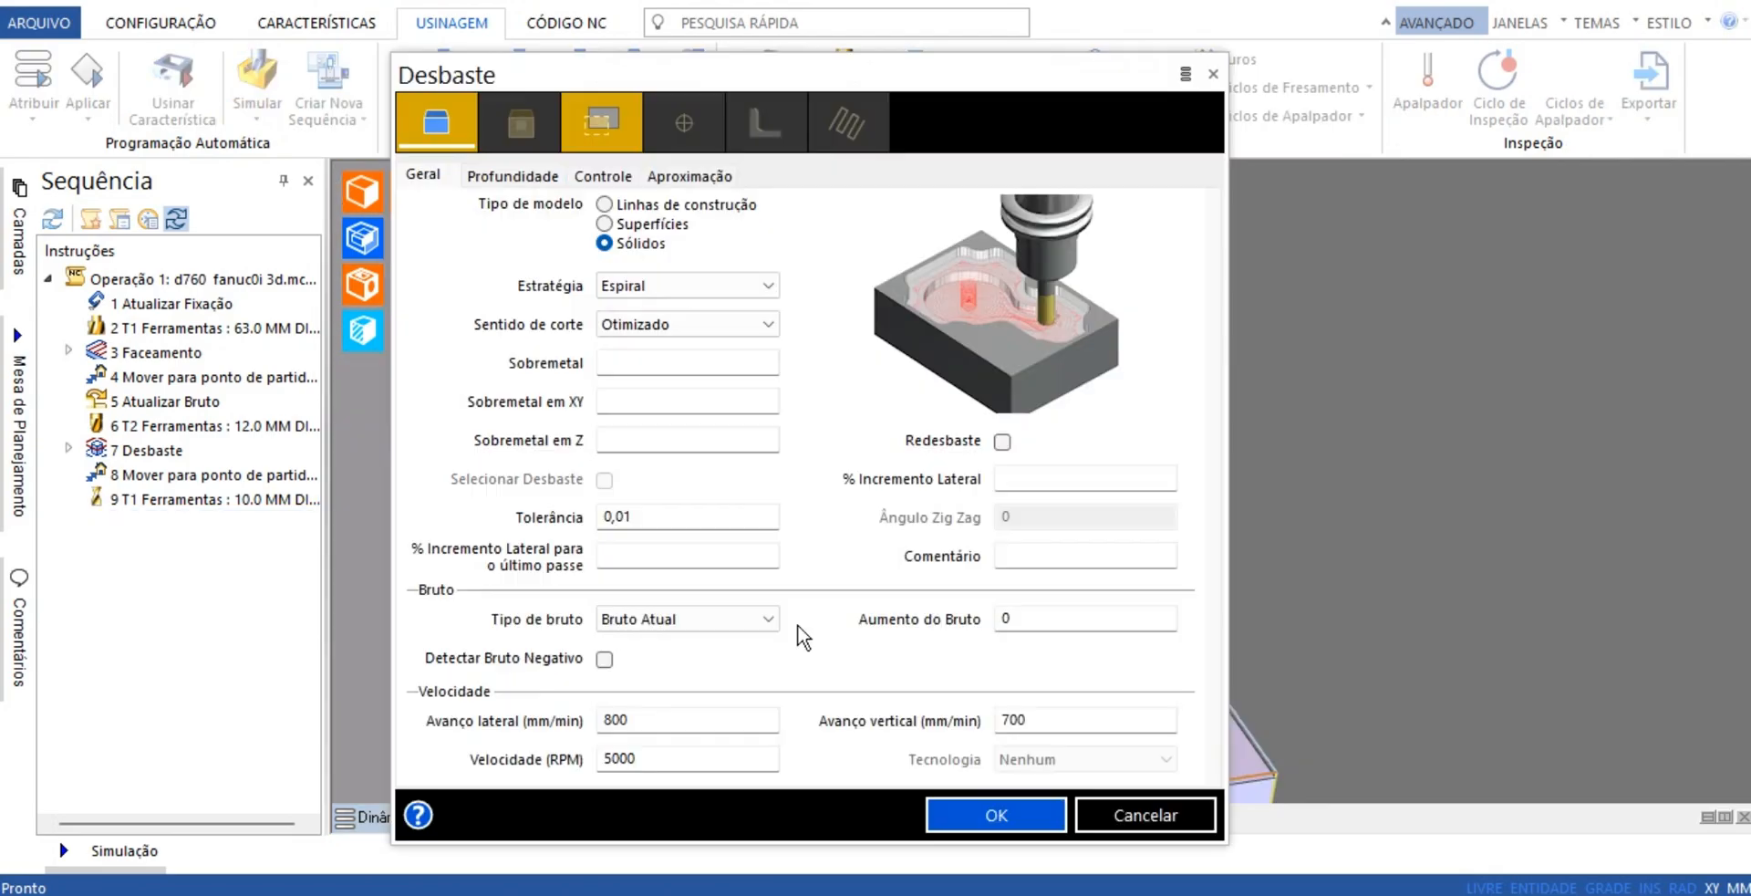
click(516, 178)
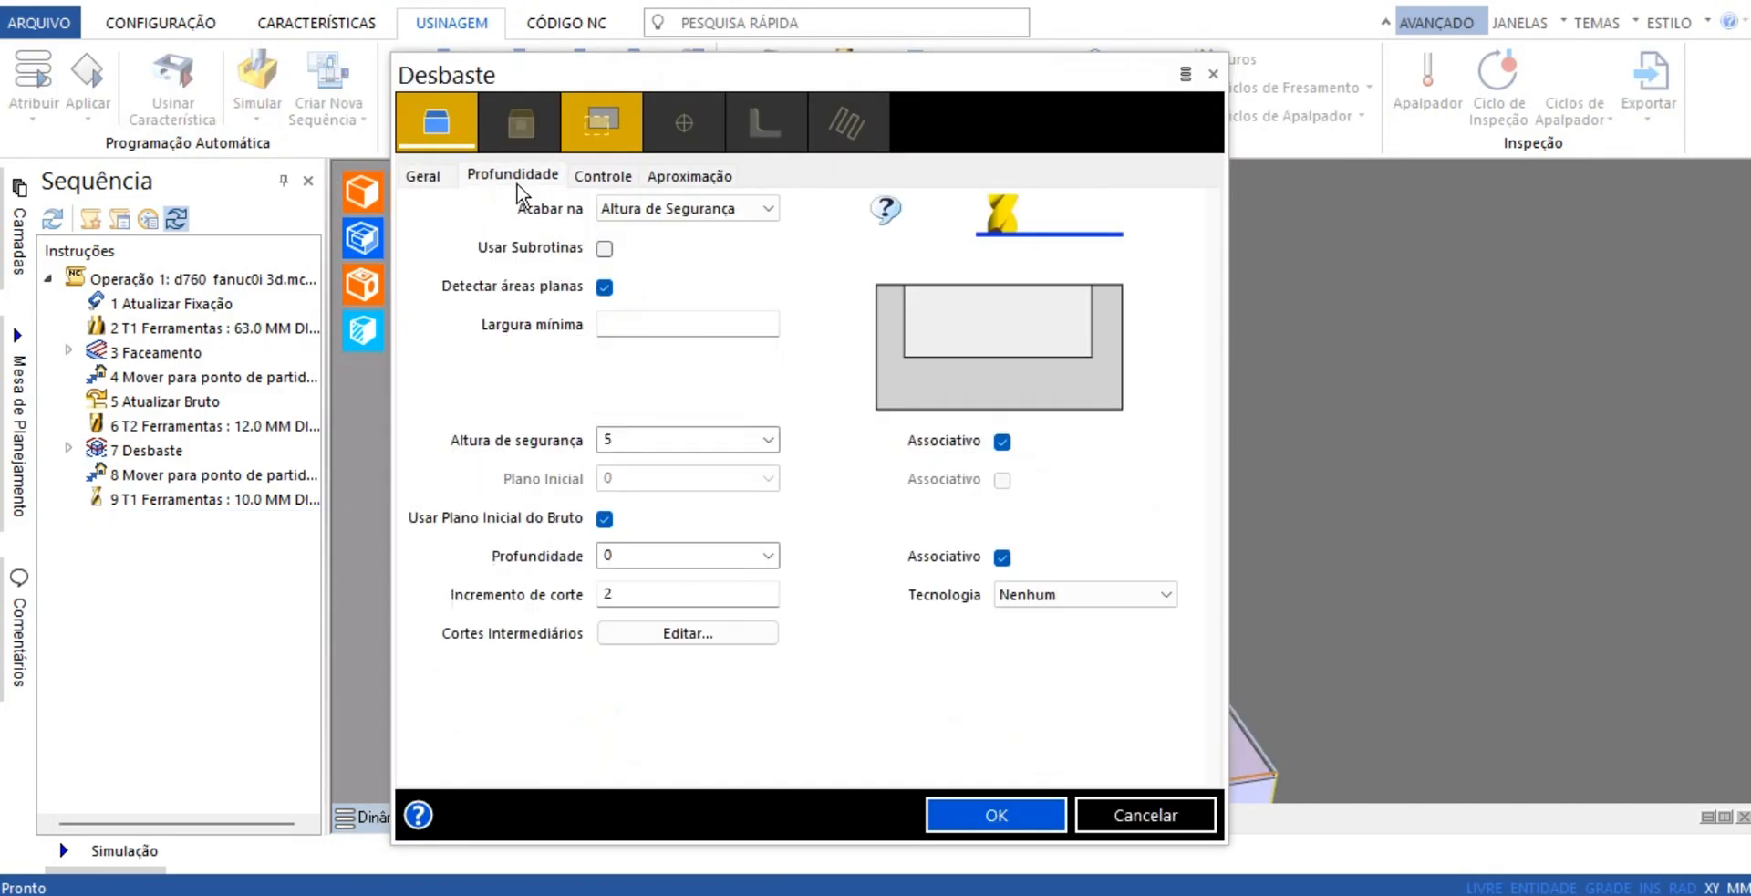
click(609, 180)
click(686, 178)
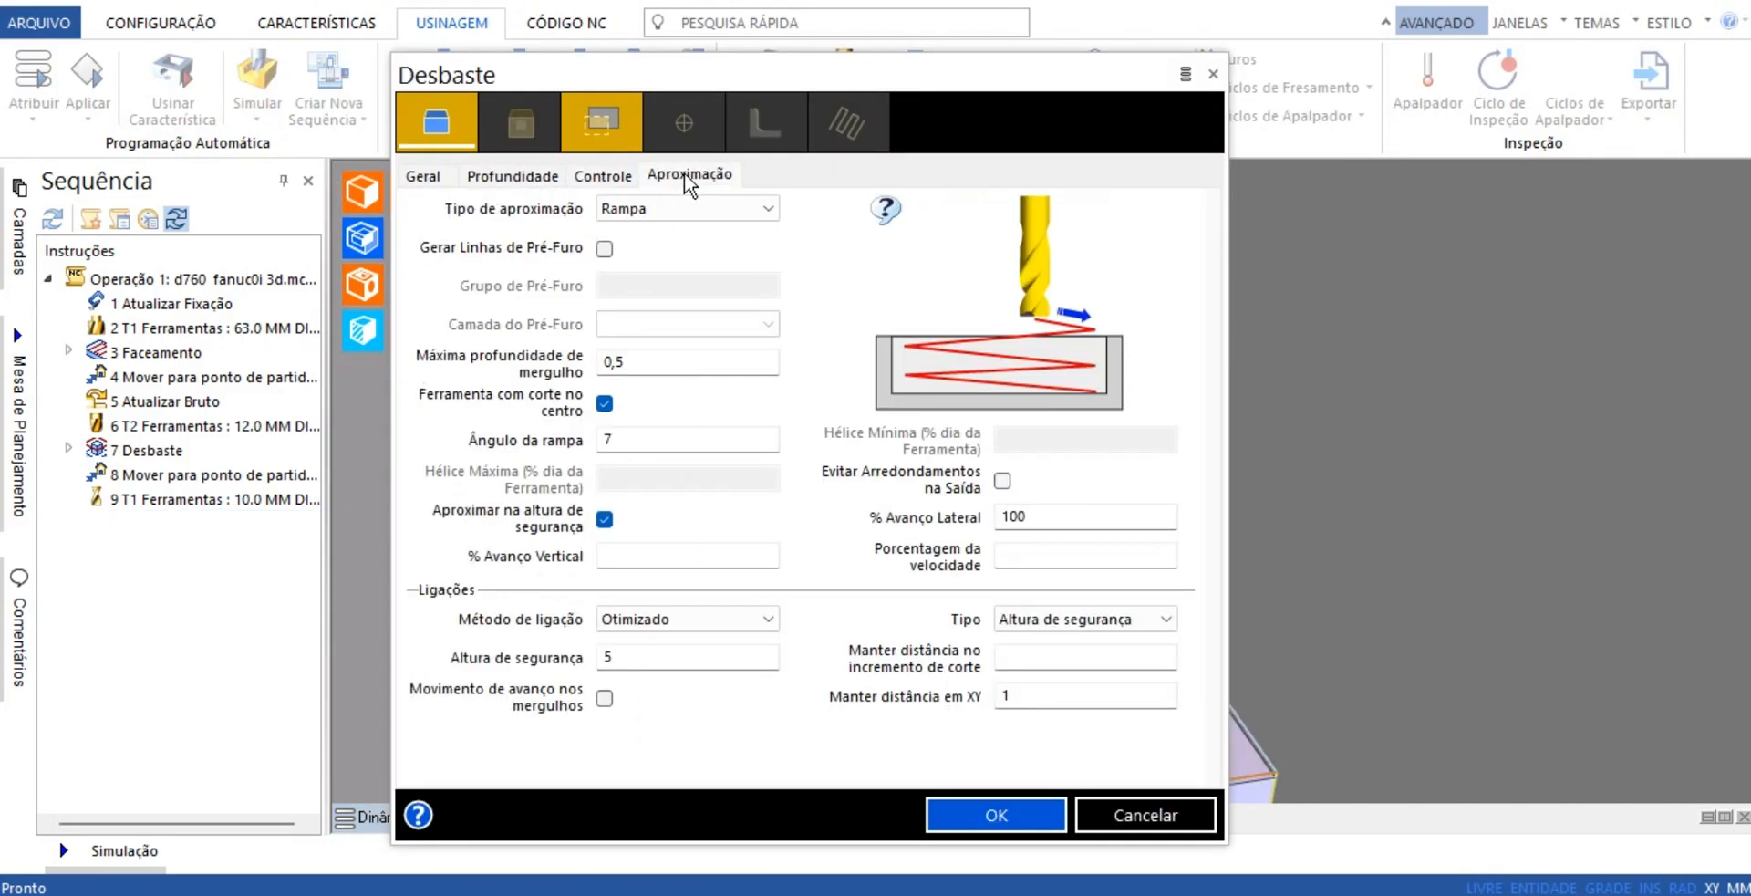
click(997, 816)
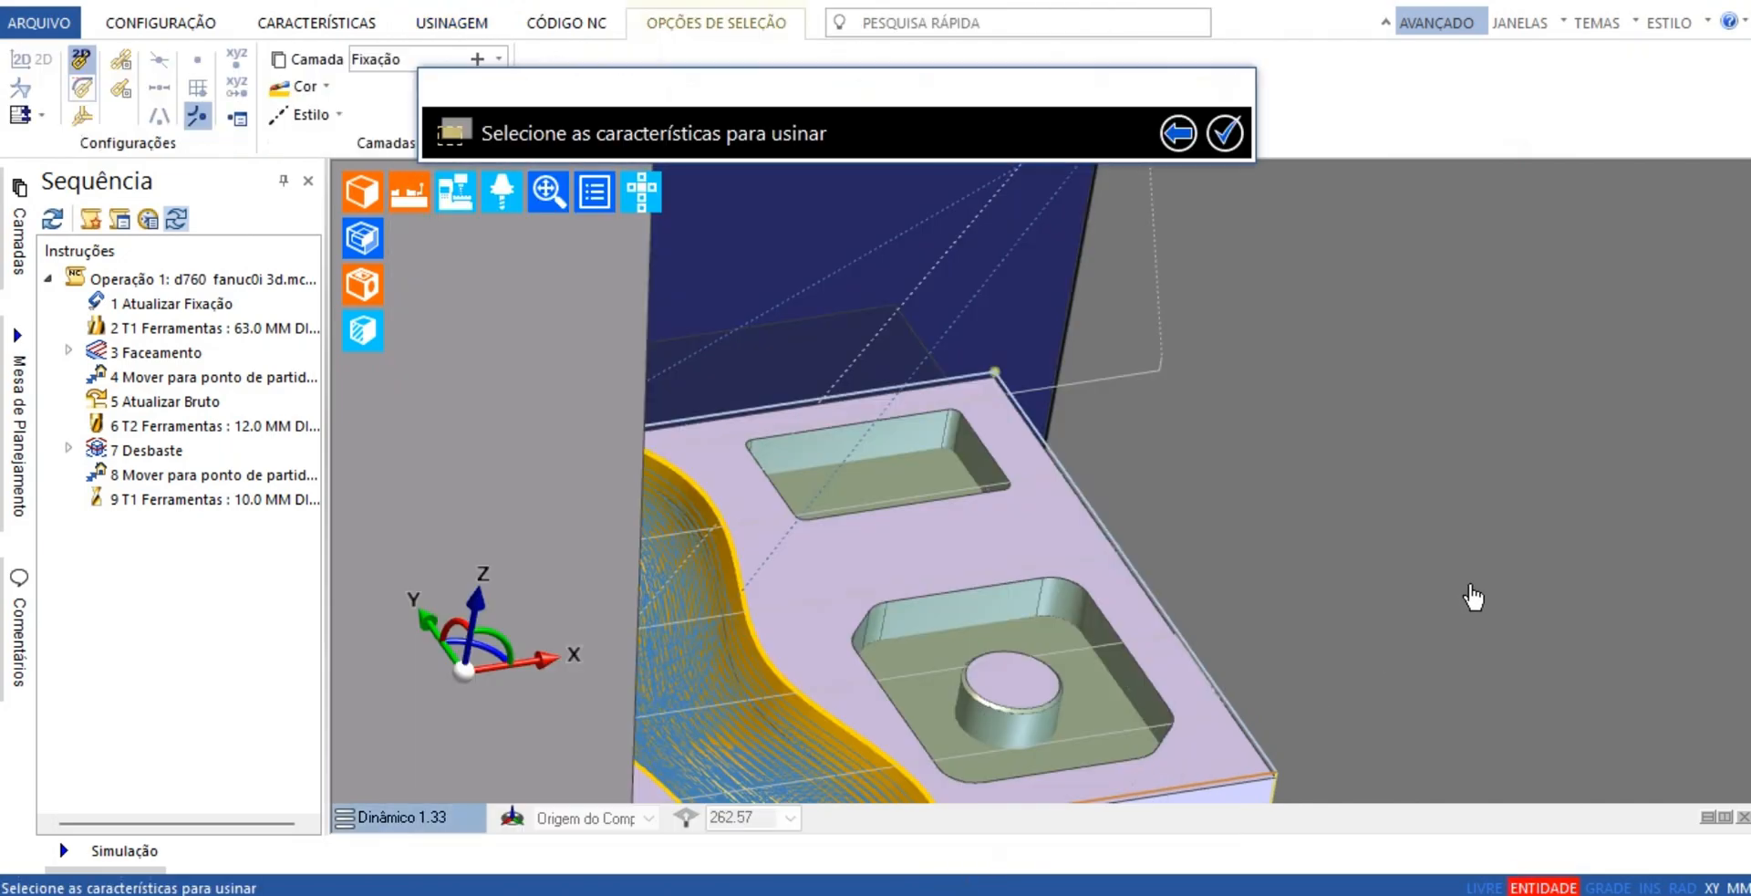
Choose the plain rectangular pocket as the feature to rough
click(922, 448)
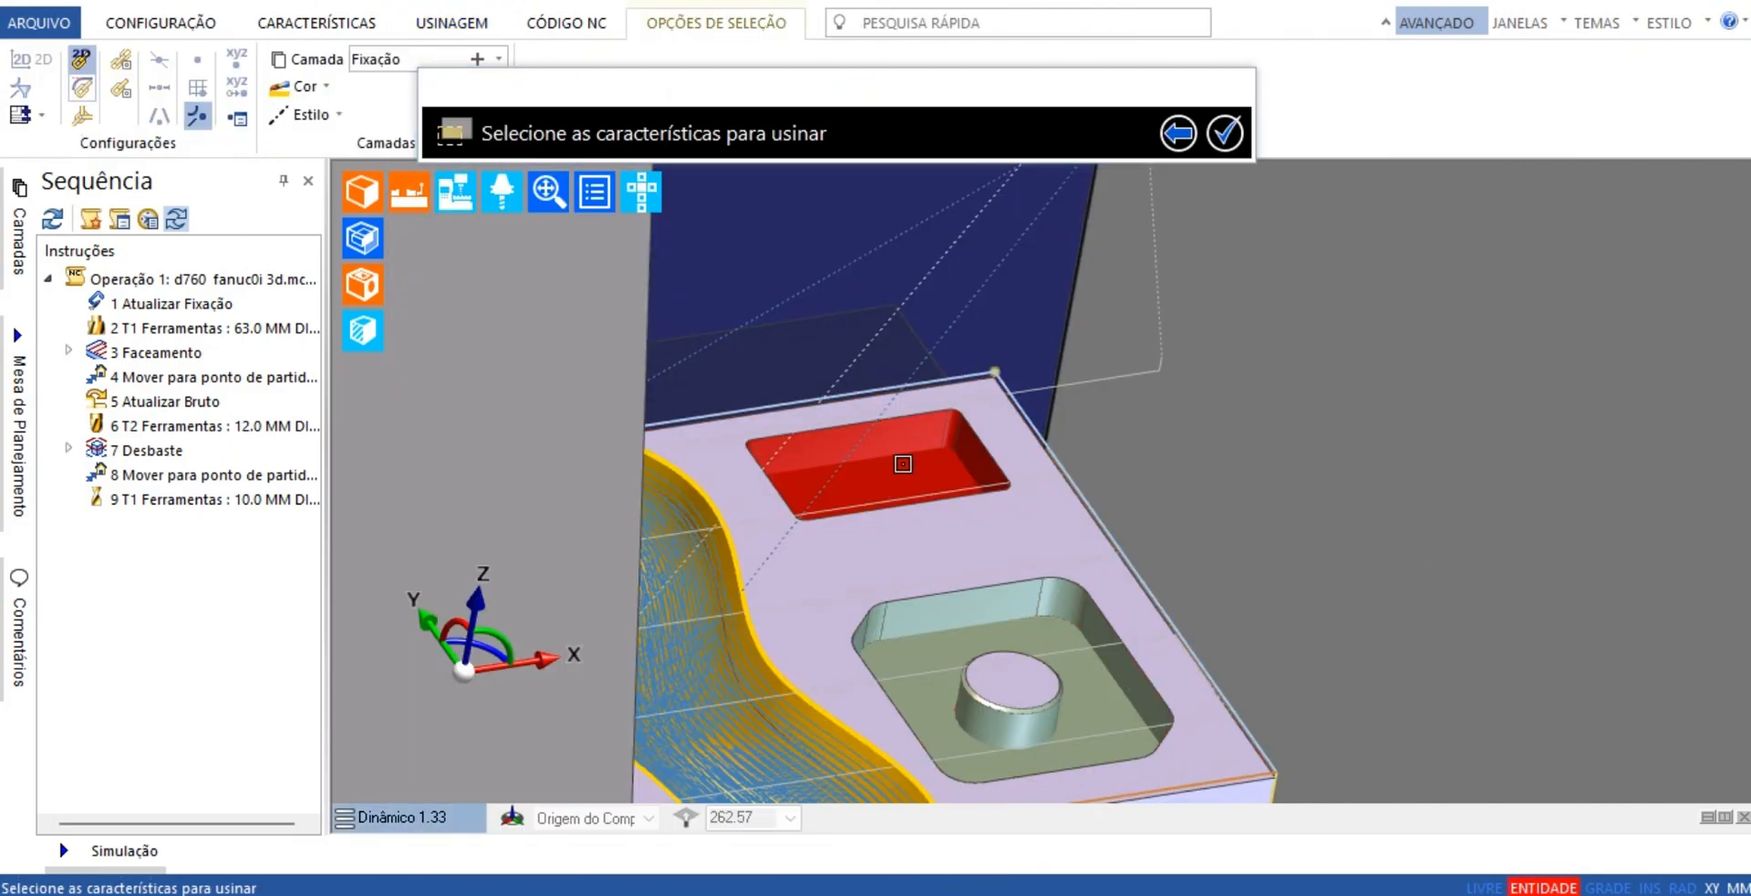
click(903, 456)
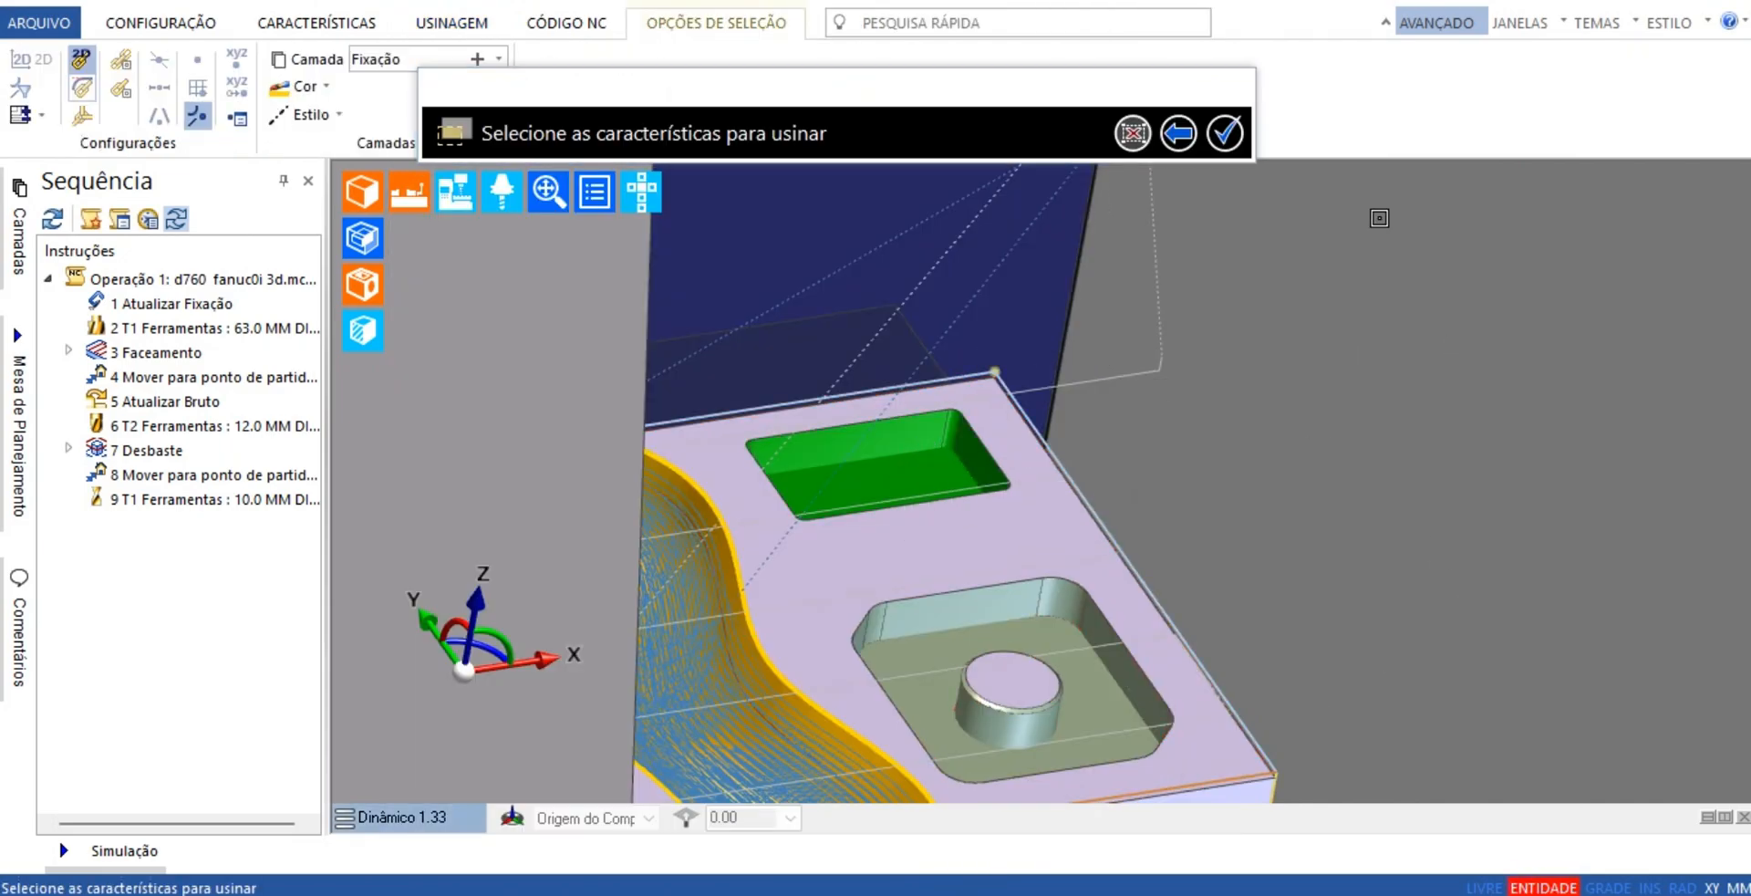
click(1225, 135)
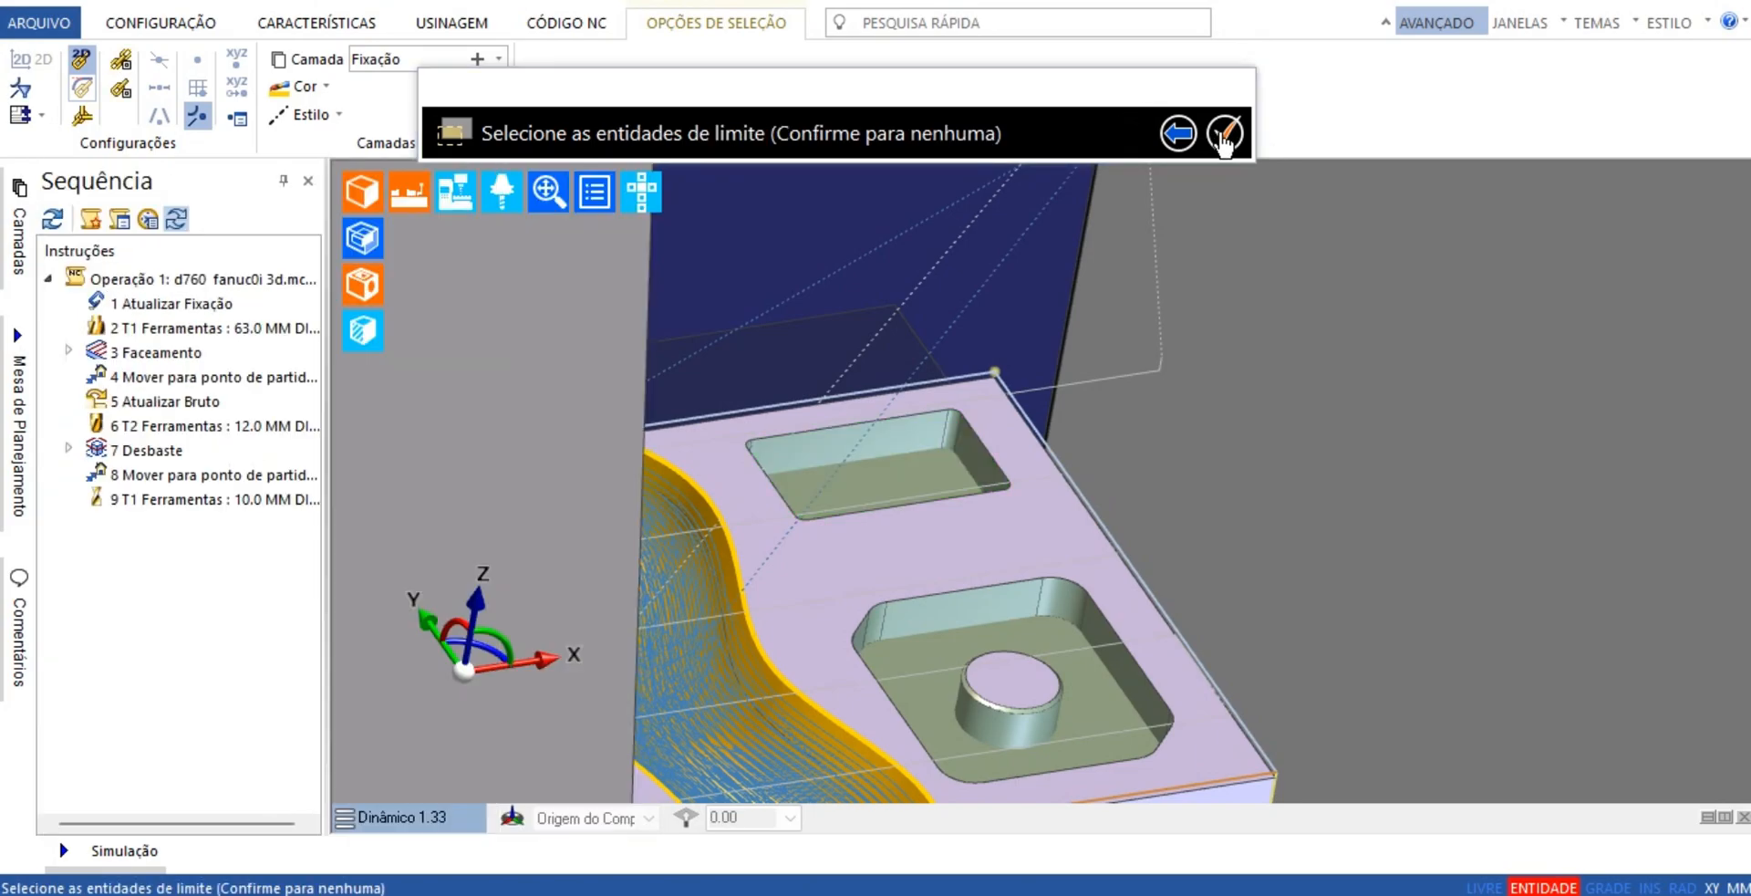
Limit the Desbaste cycle to the closed upper edge loop of the rectangular pocket and generate its toolpath
scroll(1256, 313, up, 2)
scroll(1256, 313, up, 2)
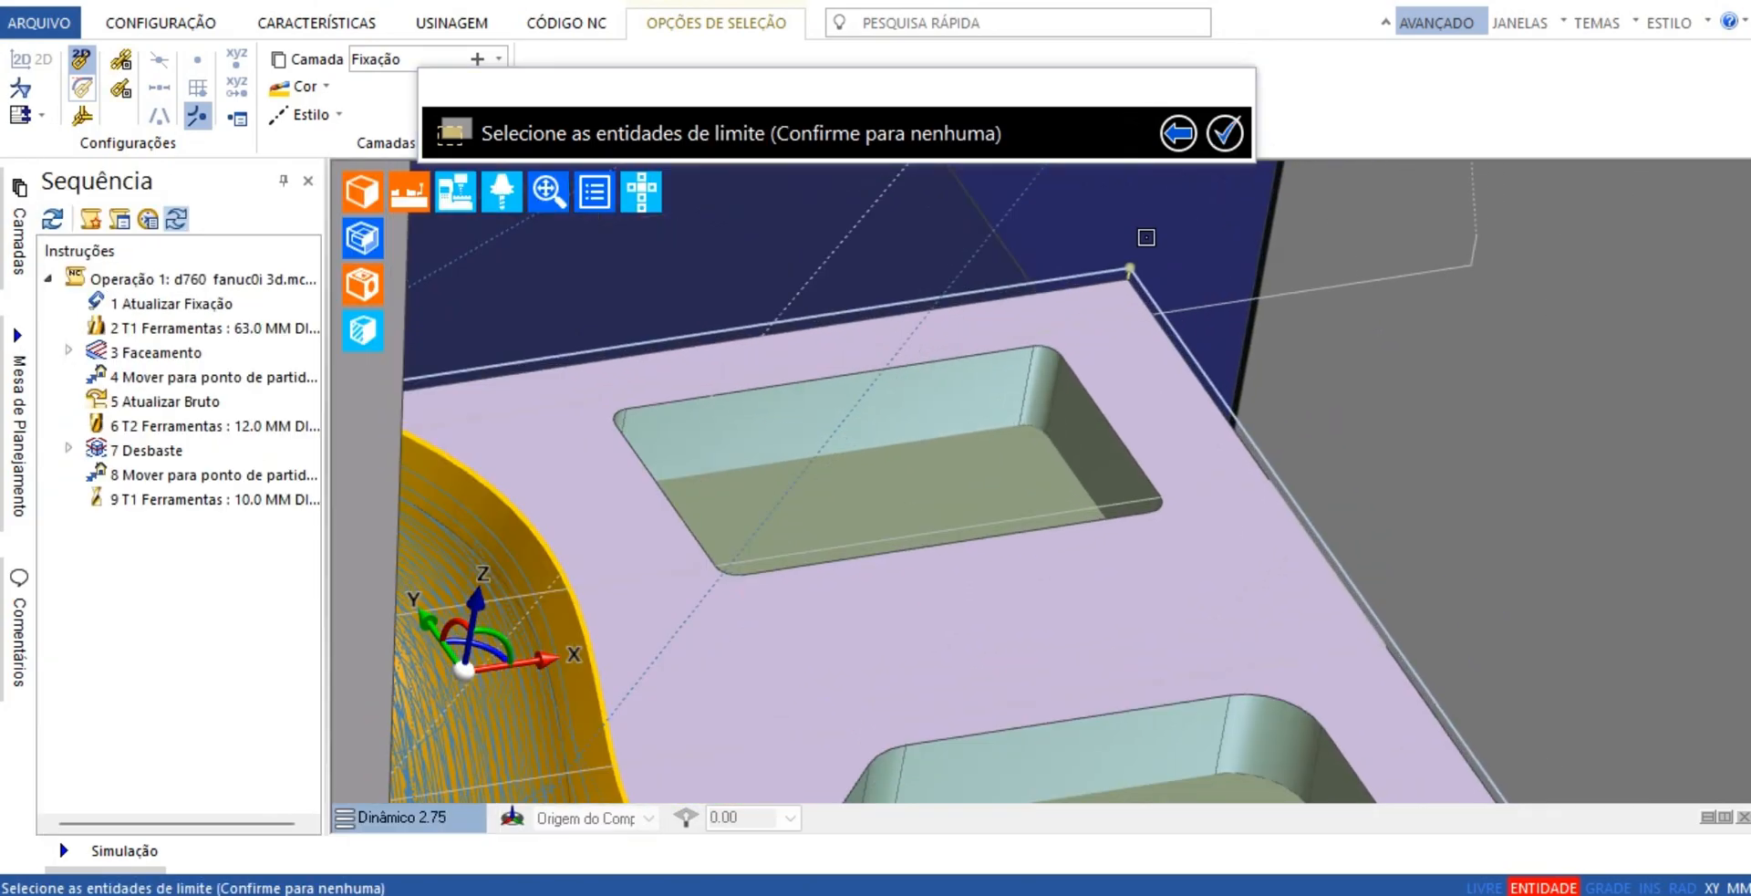
click(938, 357)
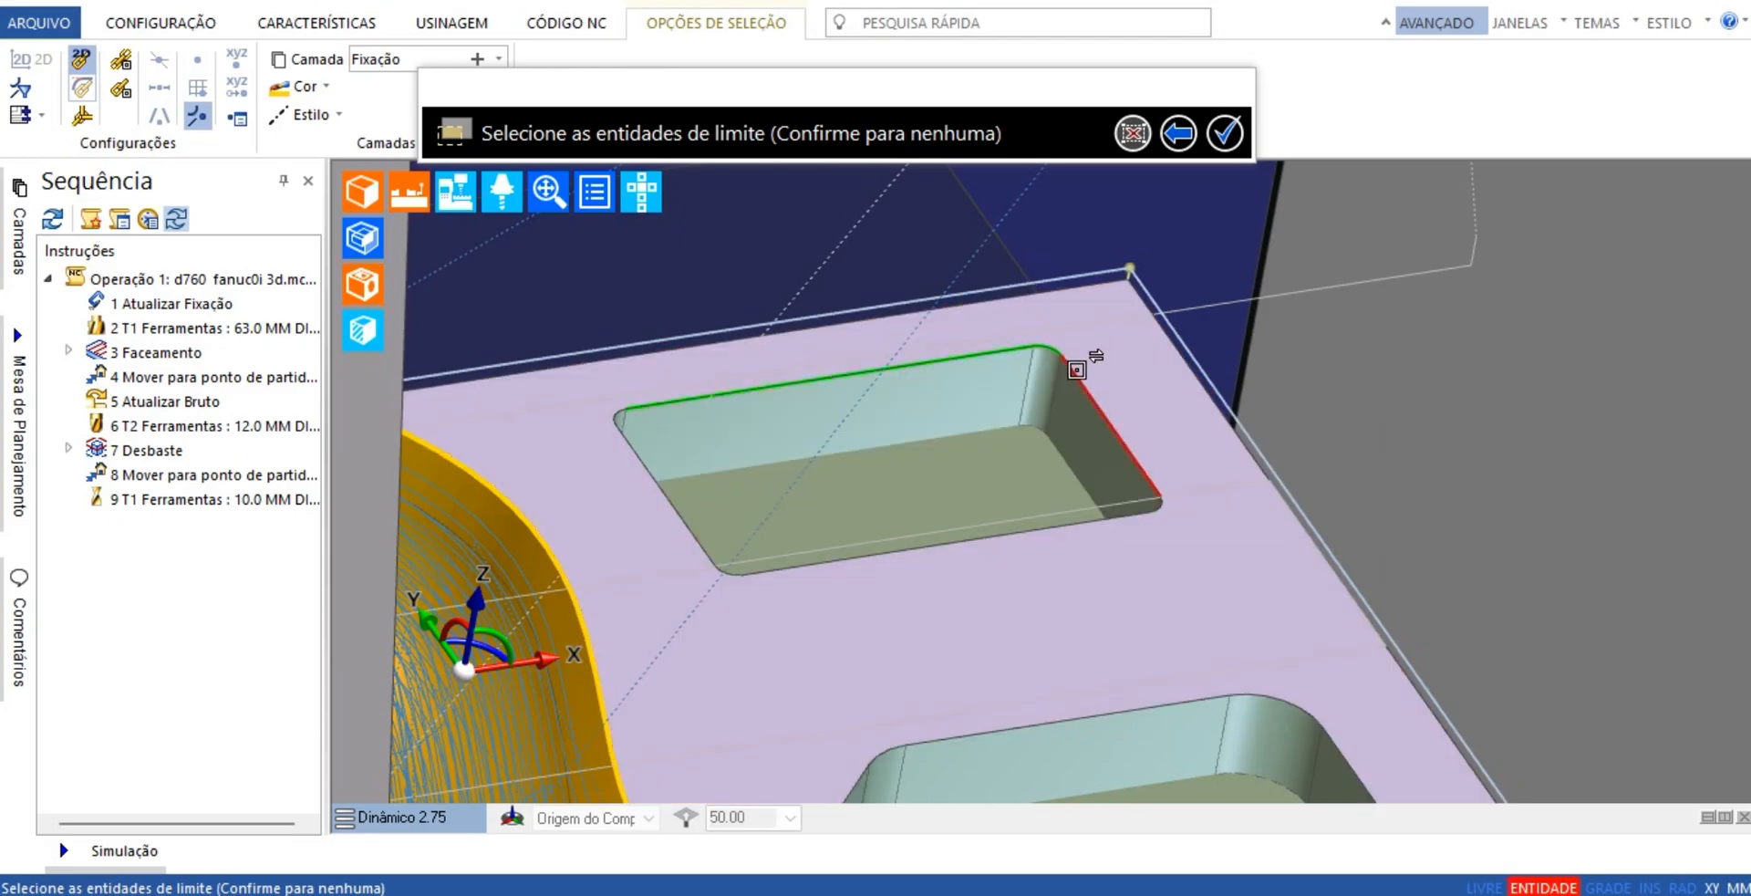
click(1076, 369)
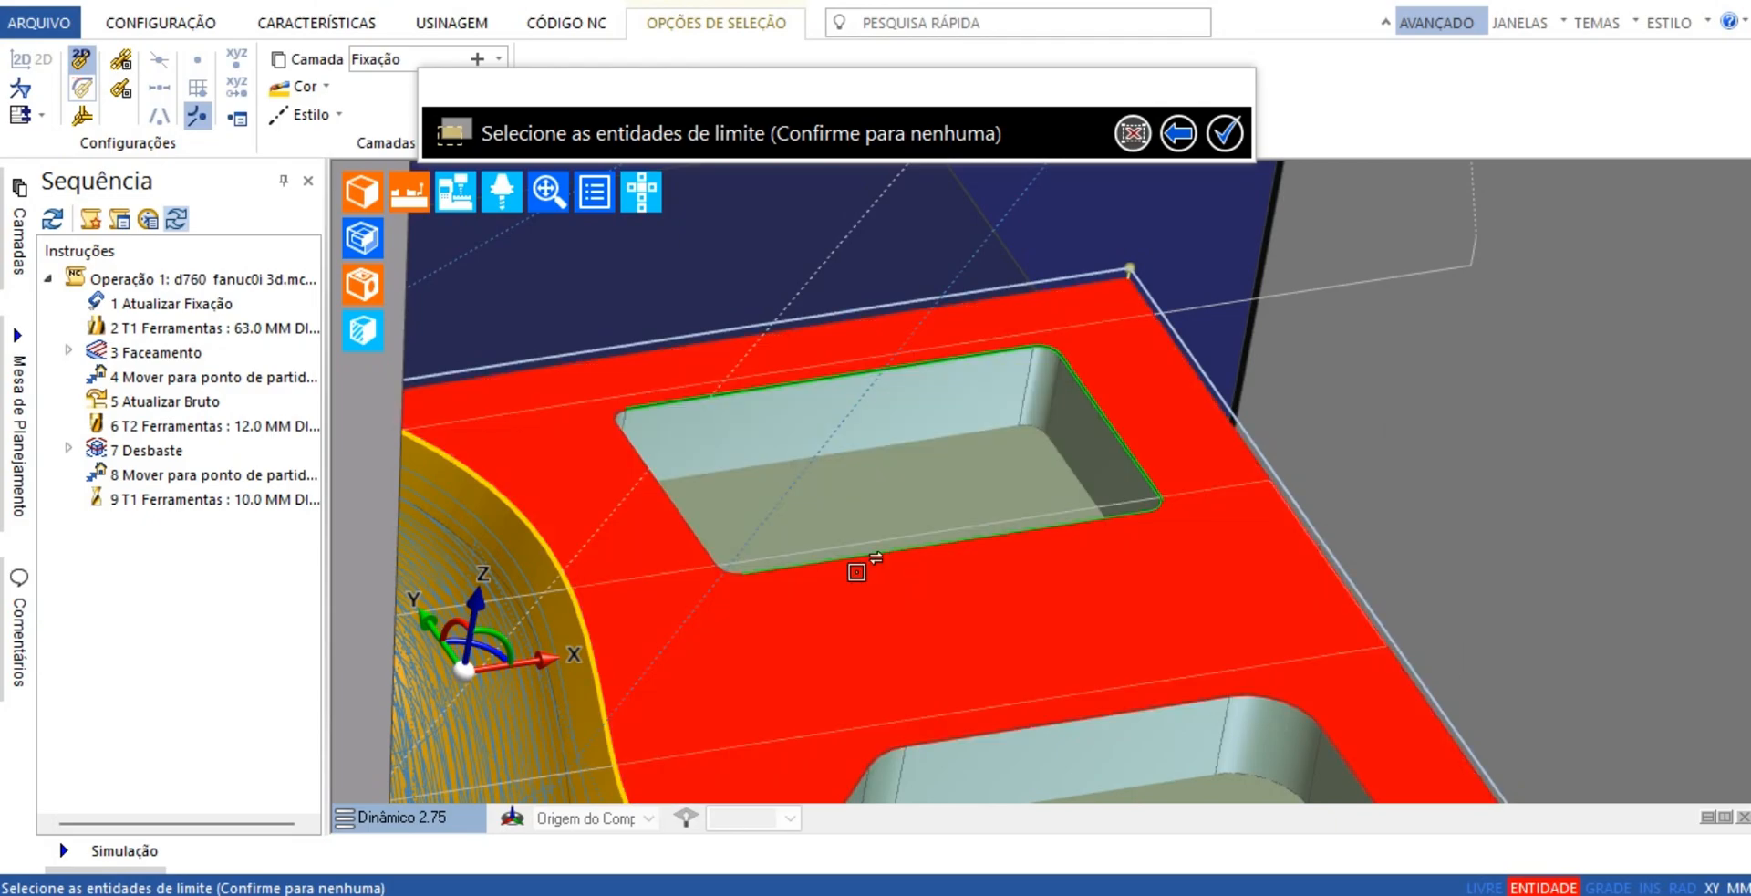
click(725, 569)
click(1222, 146)
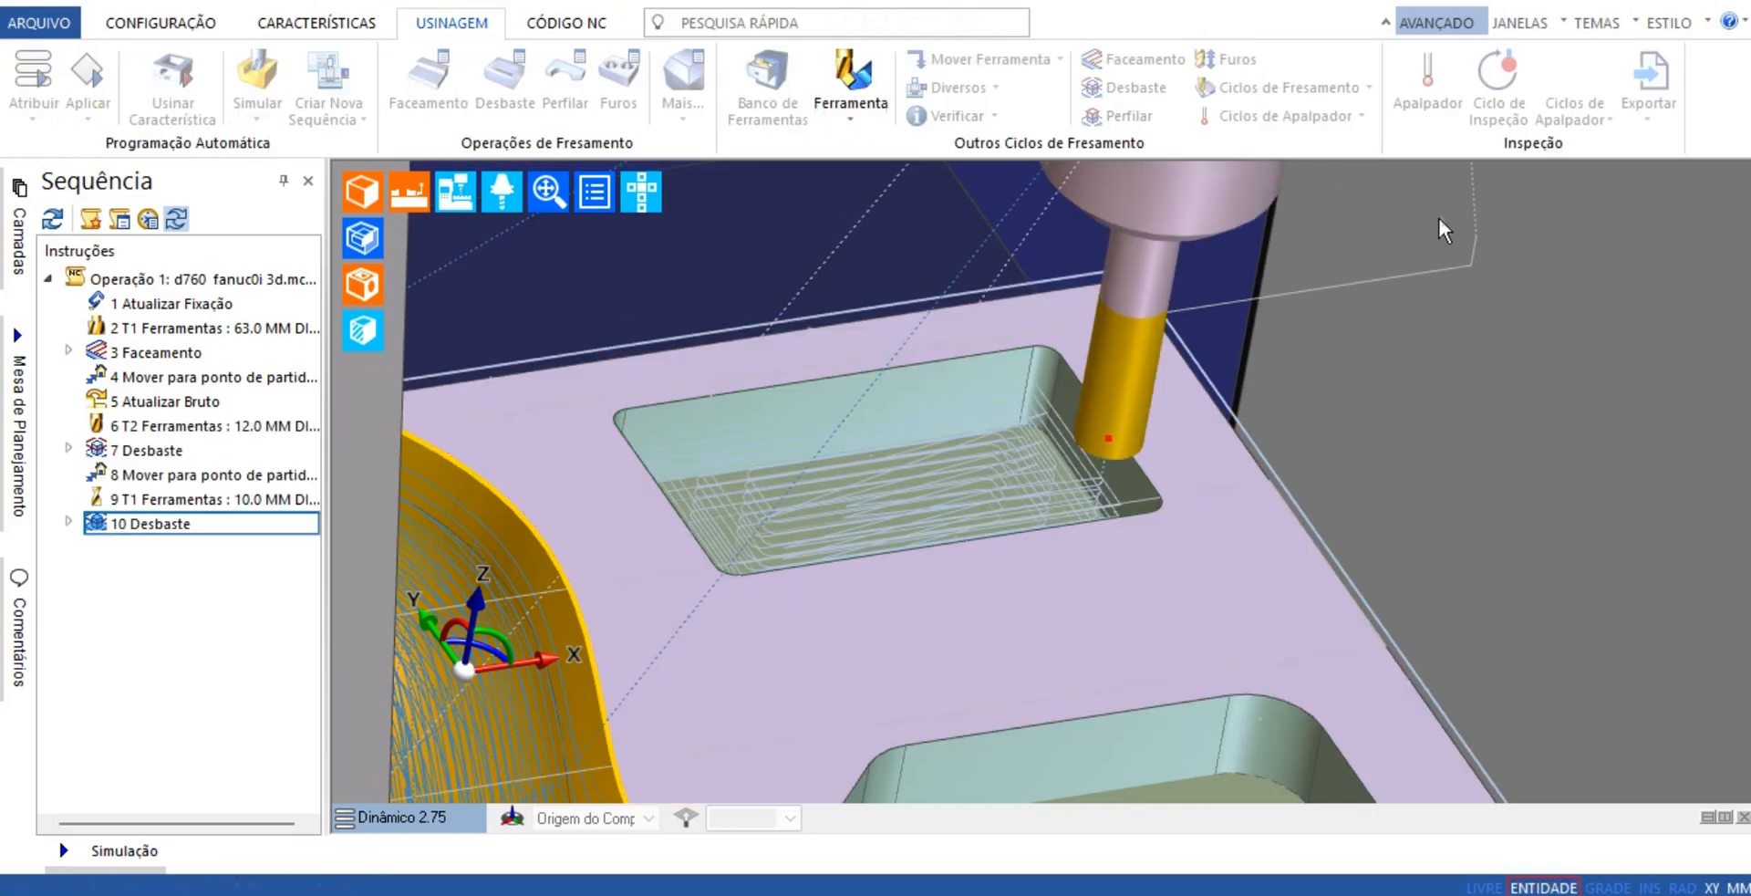
Examine the roughing toolpath in the rectangular pocket and the slot drill's position above the clamped part
scroll(1374, 297, down, 6)
middle_drag(1262, 346, 937, 495)
scroll(880, 486, up, 5)
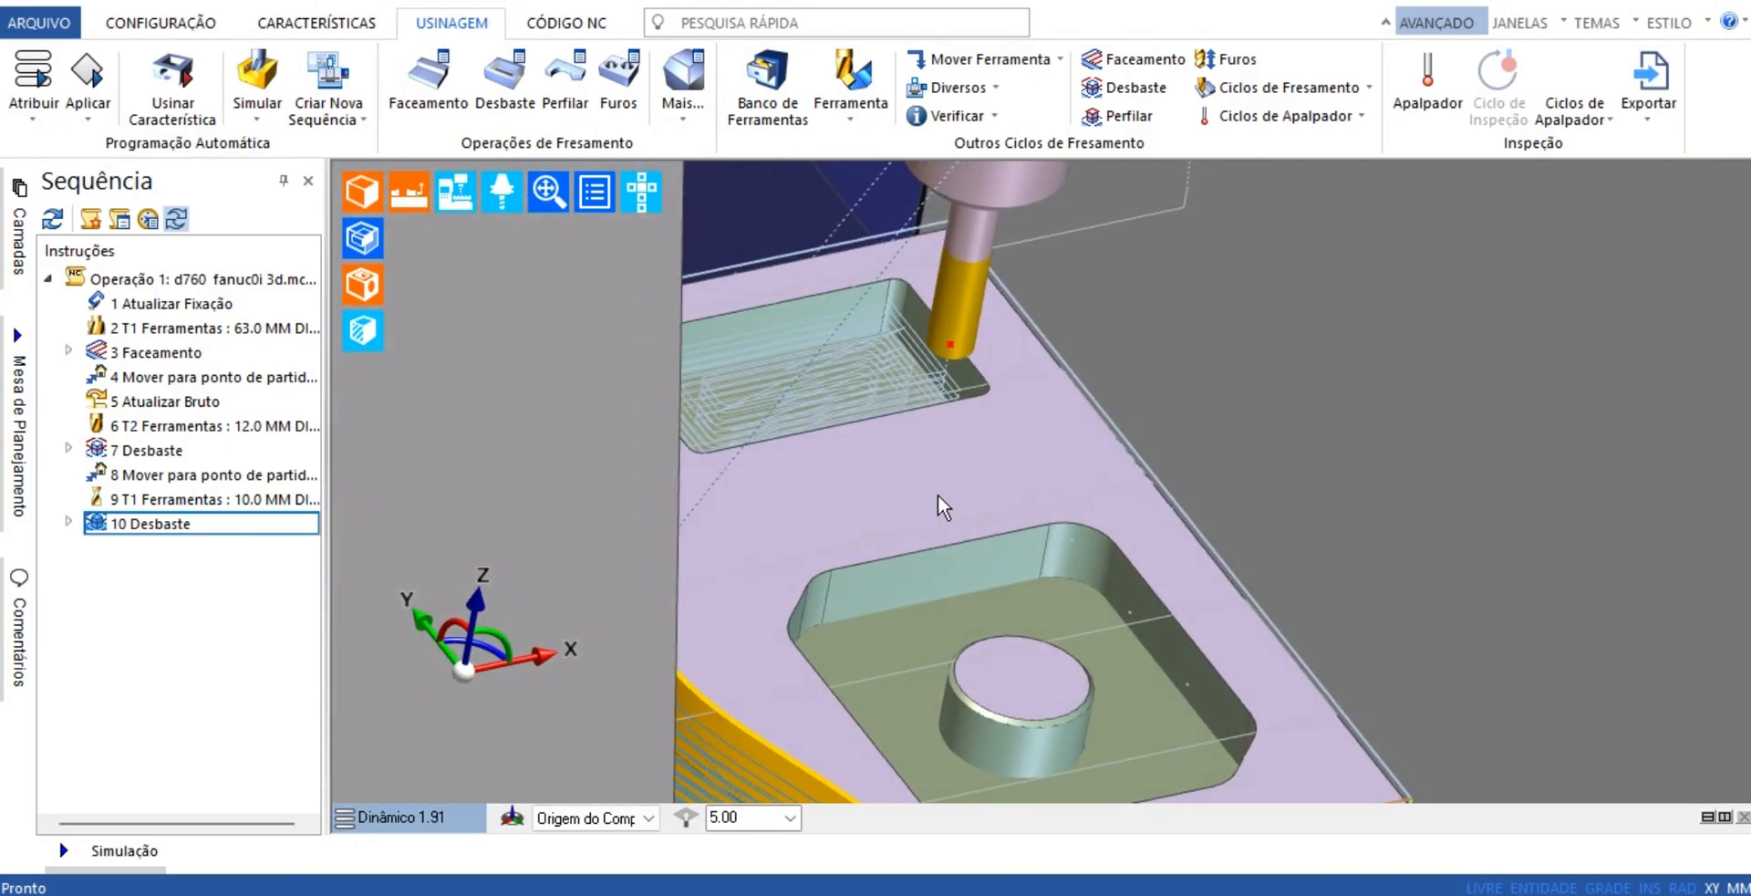
scroll(917, 500, down, 3)
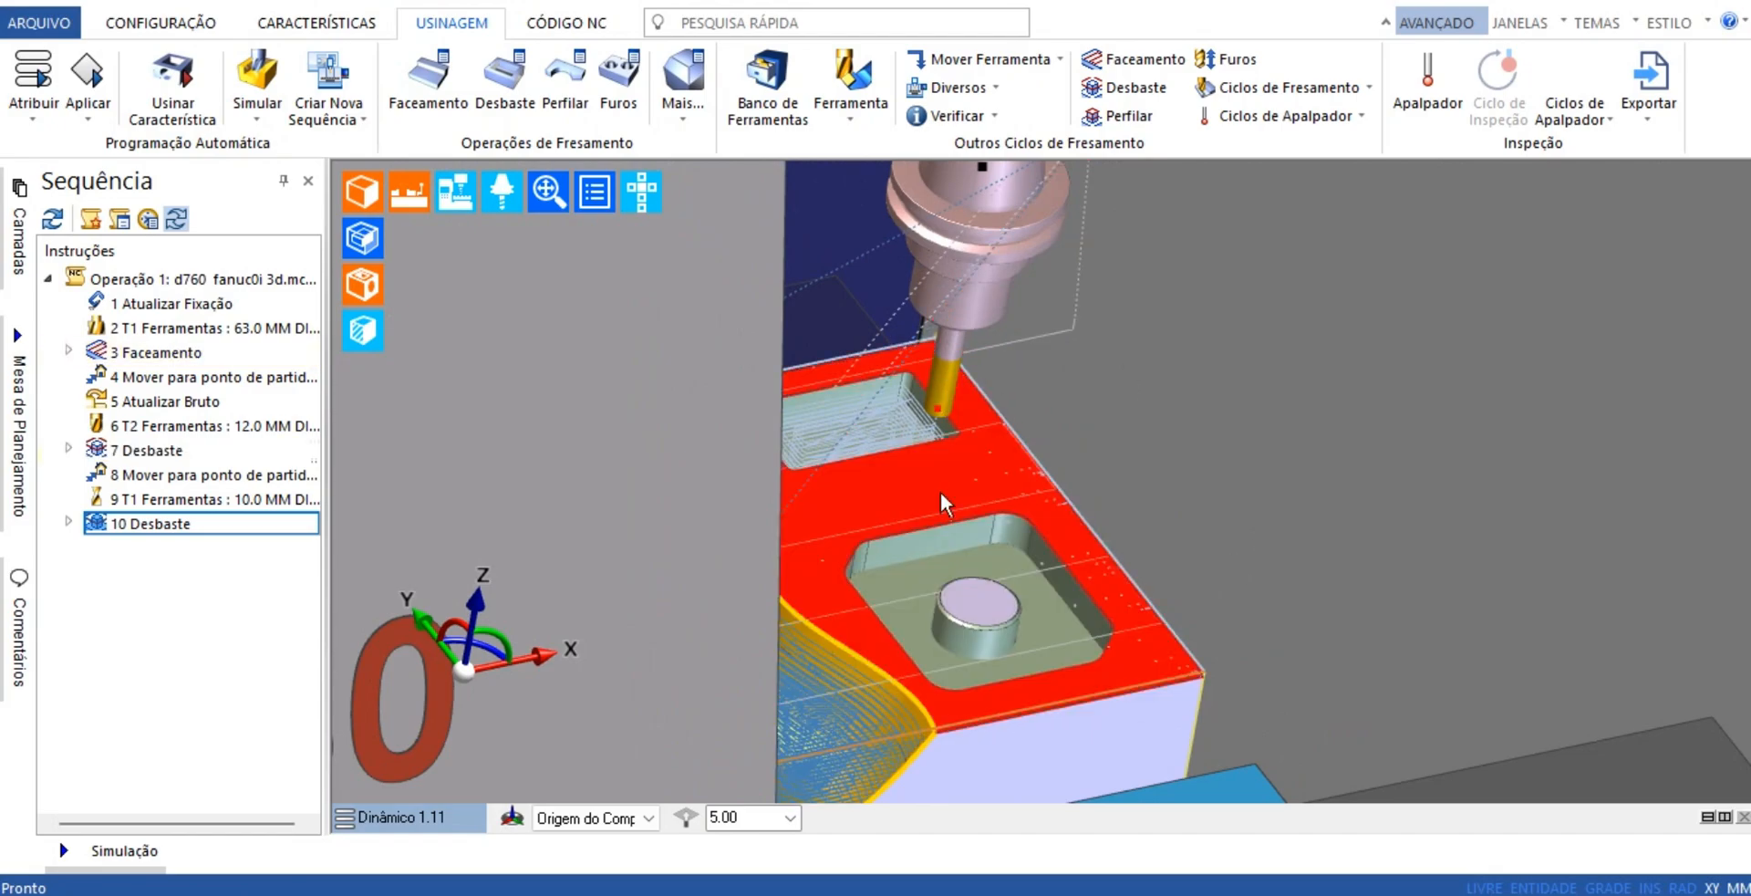
scroll(1501, 620, down, 1)
scroll(1496, 611, down, 1)
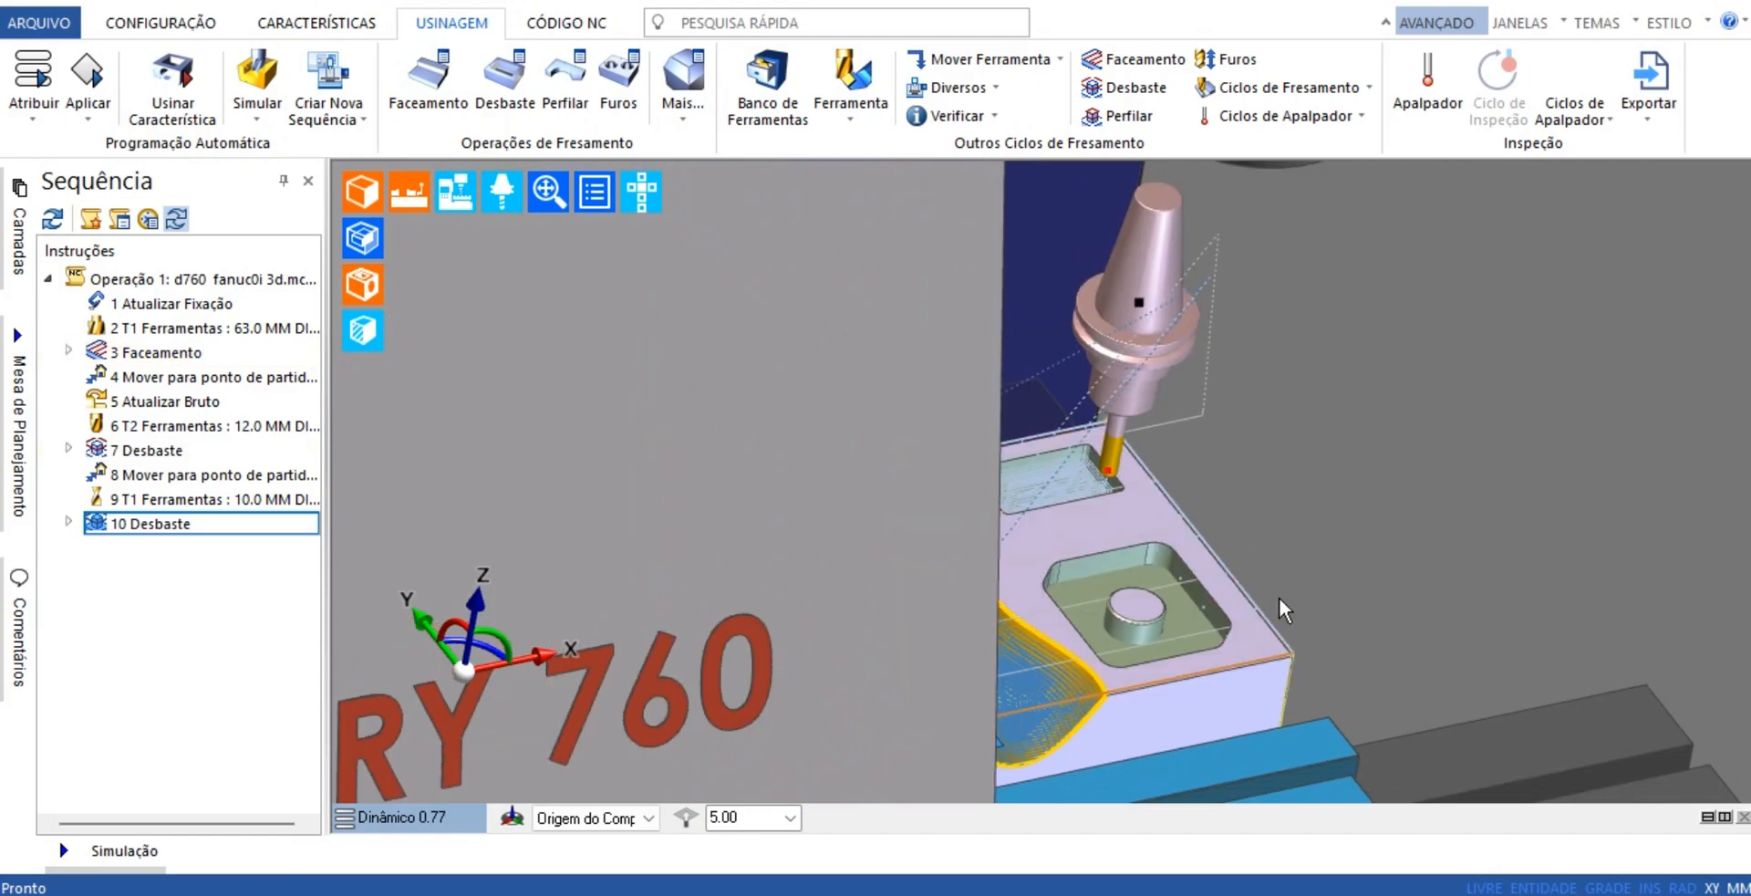
scroll(1278, 594, up, 4)
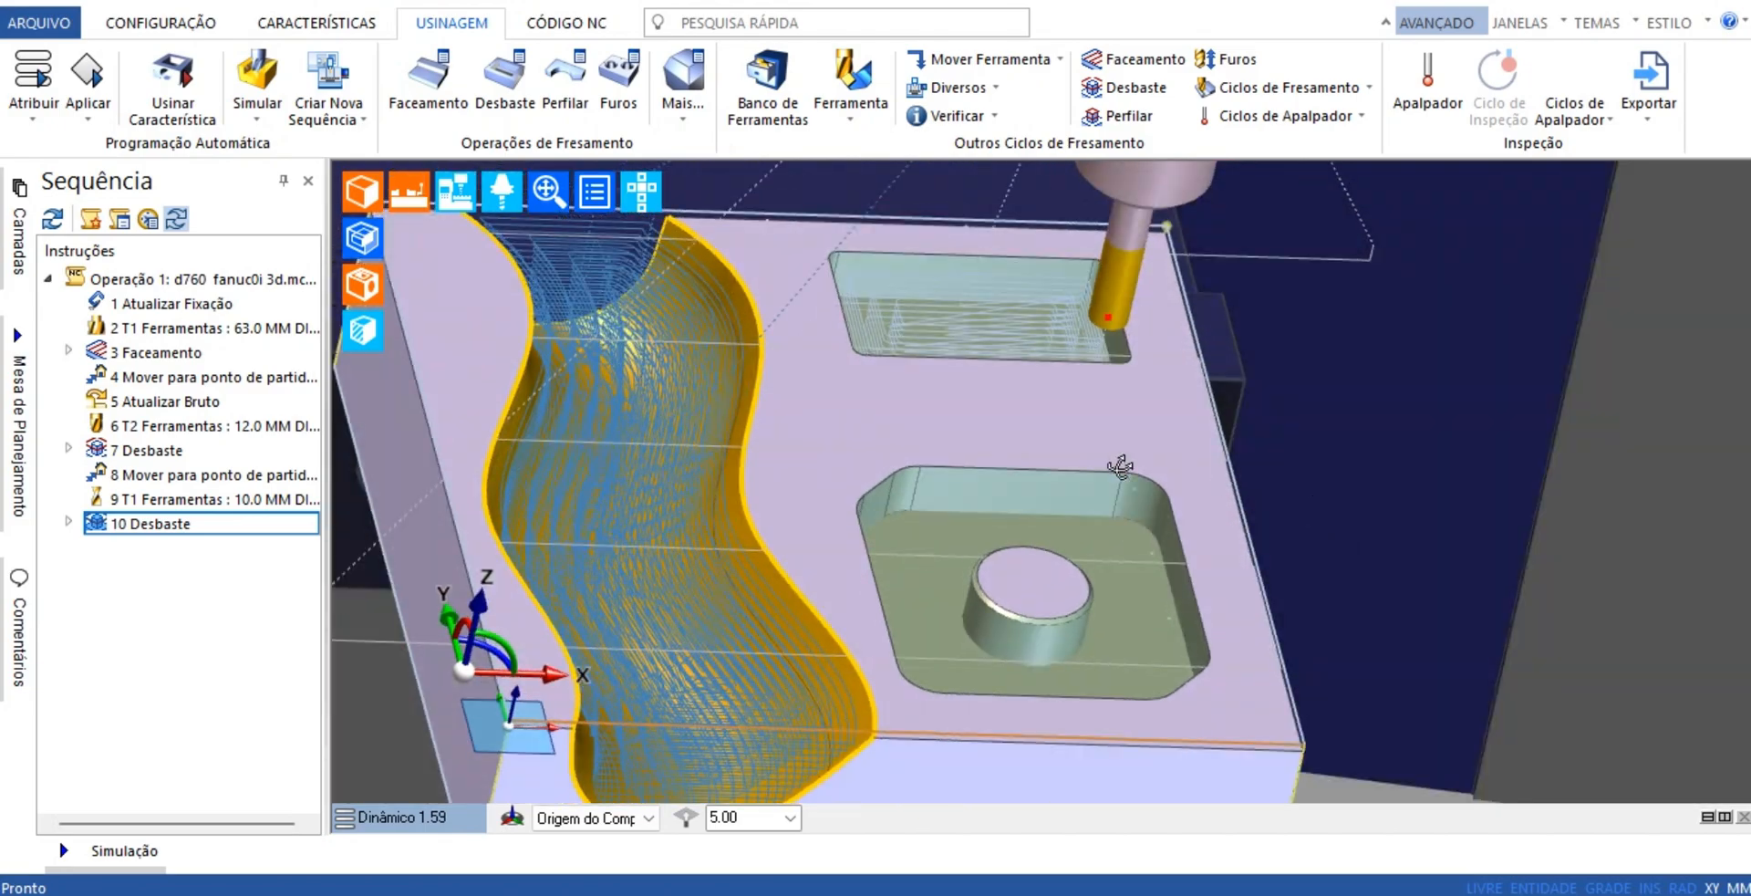
middle_drag(1120, 468, 706, 588)
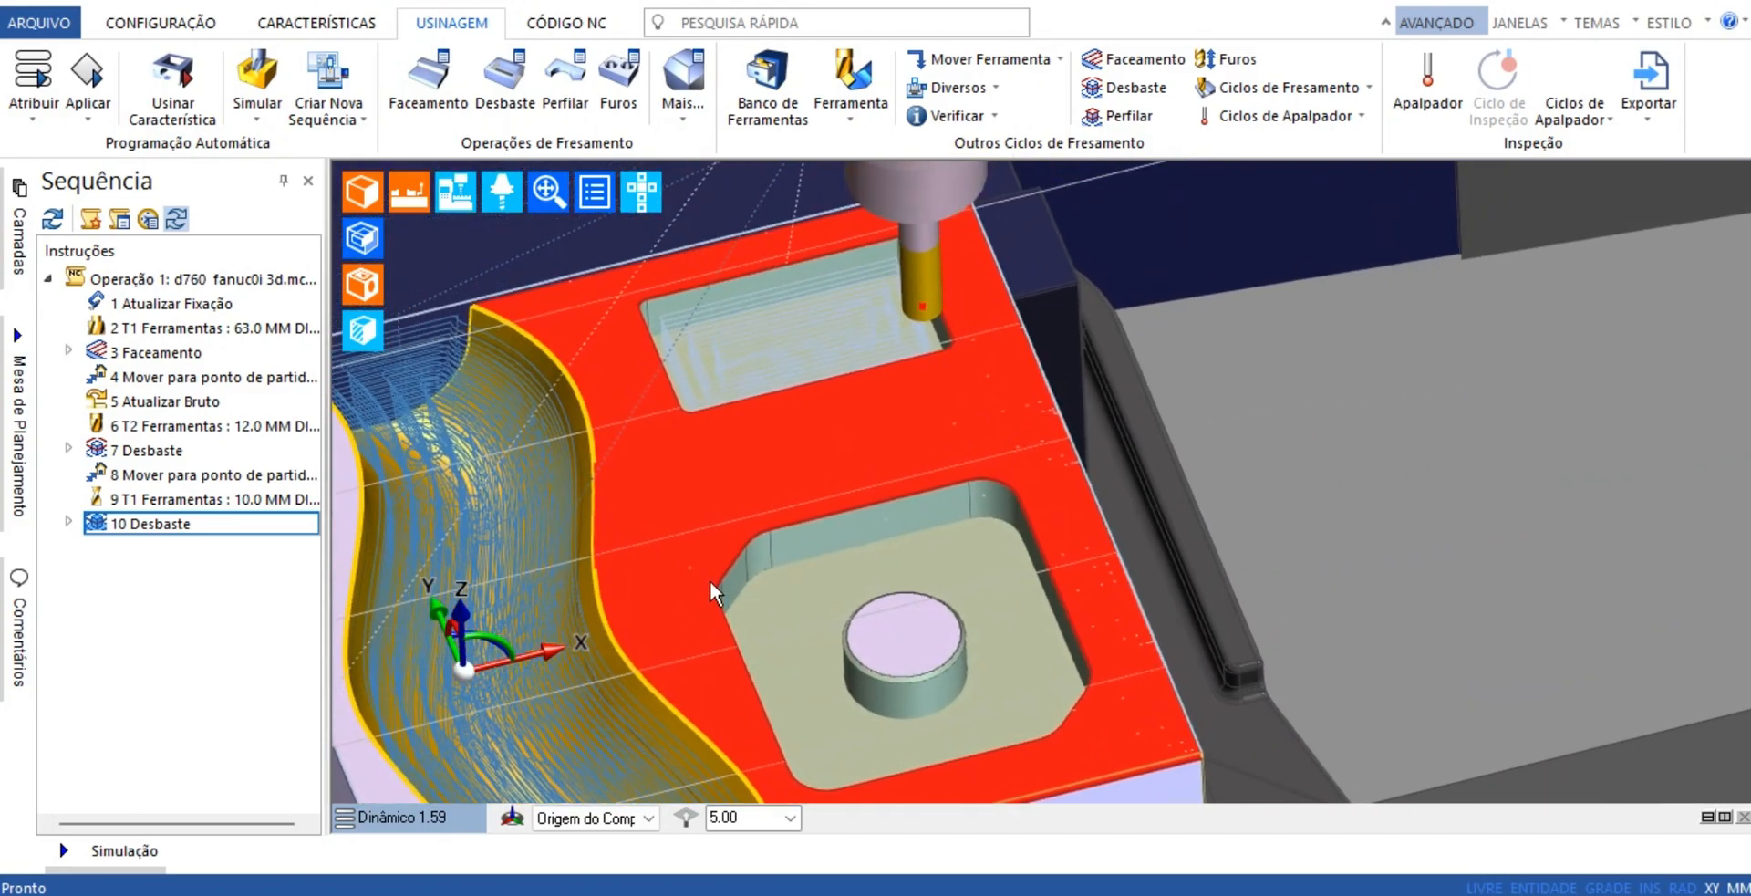
scroll(874, 577, down, 4)
scroll(998, 582, down, 2)
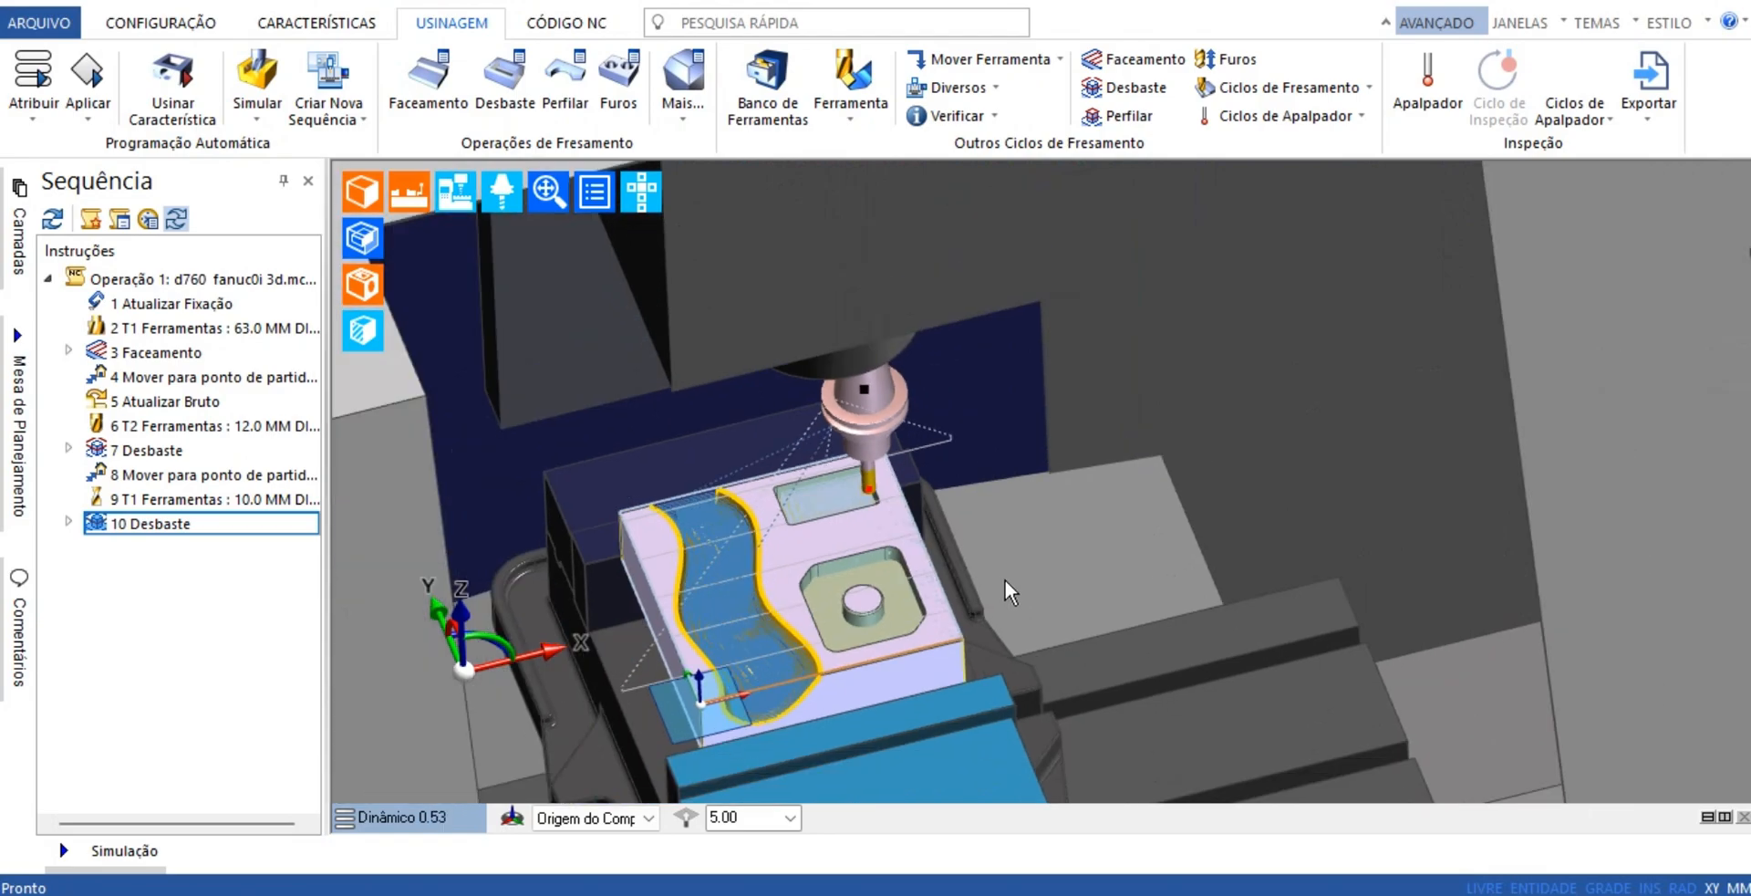
scroll(991, 574, up, 7)
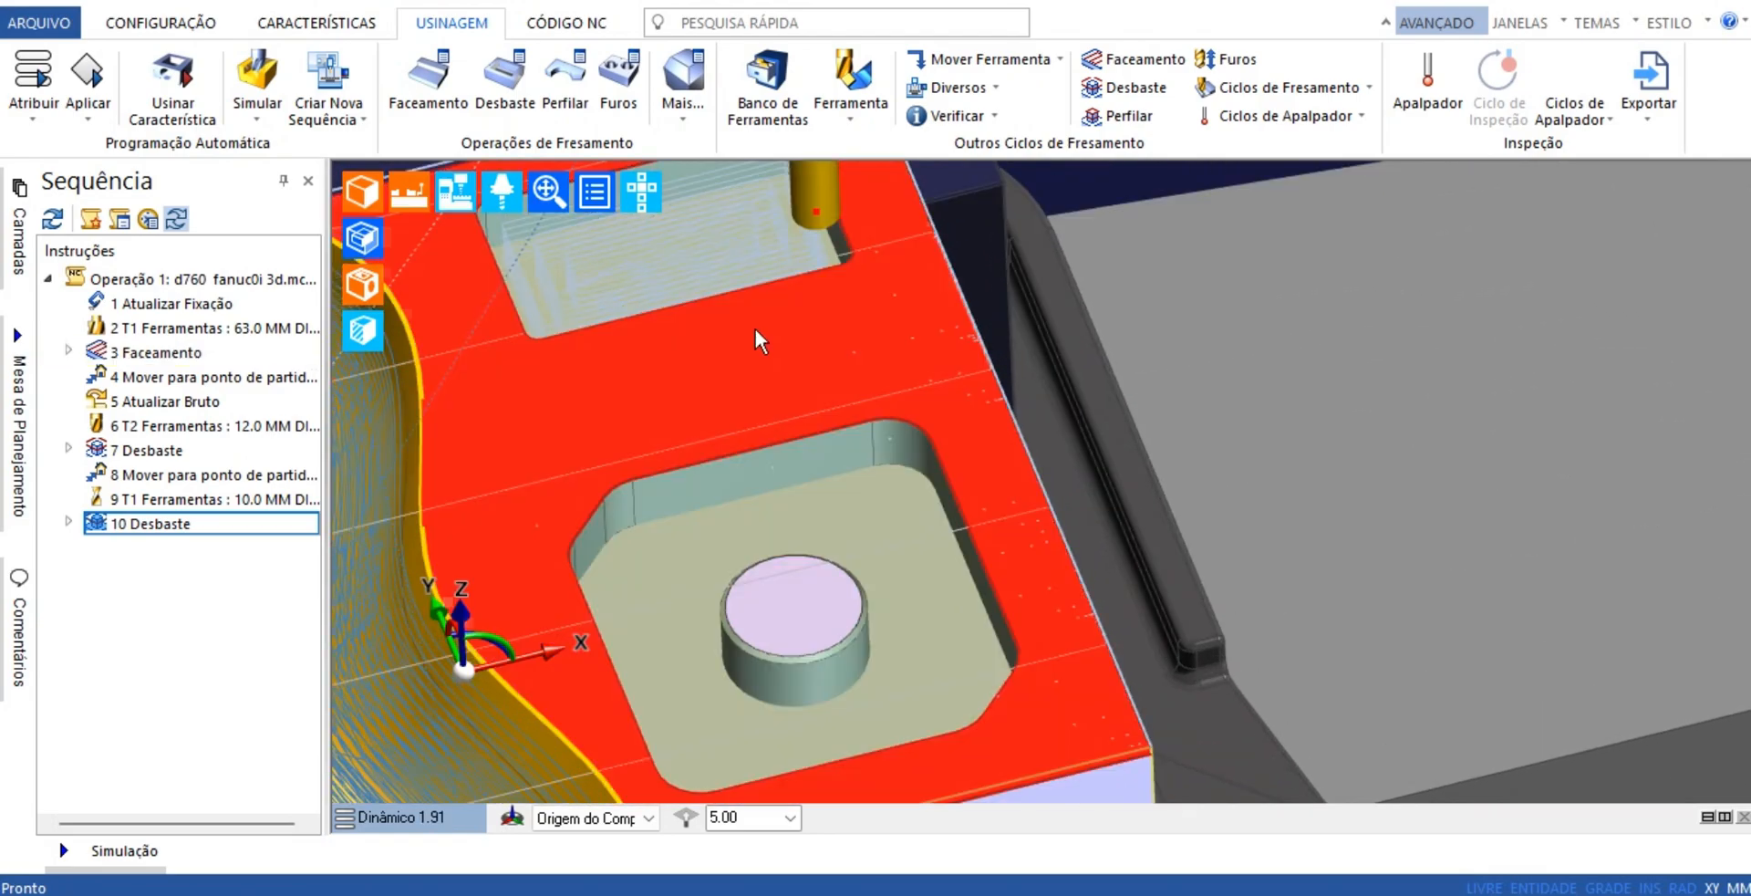
scroll(1359, 543, down, 2)
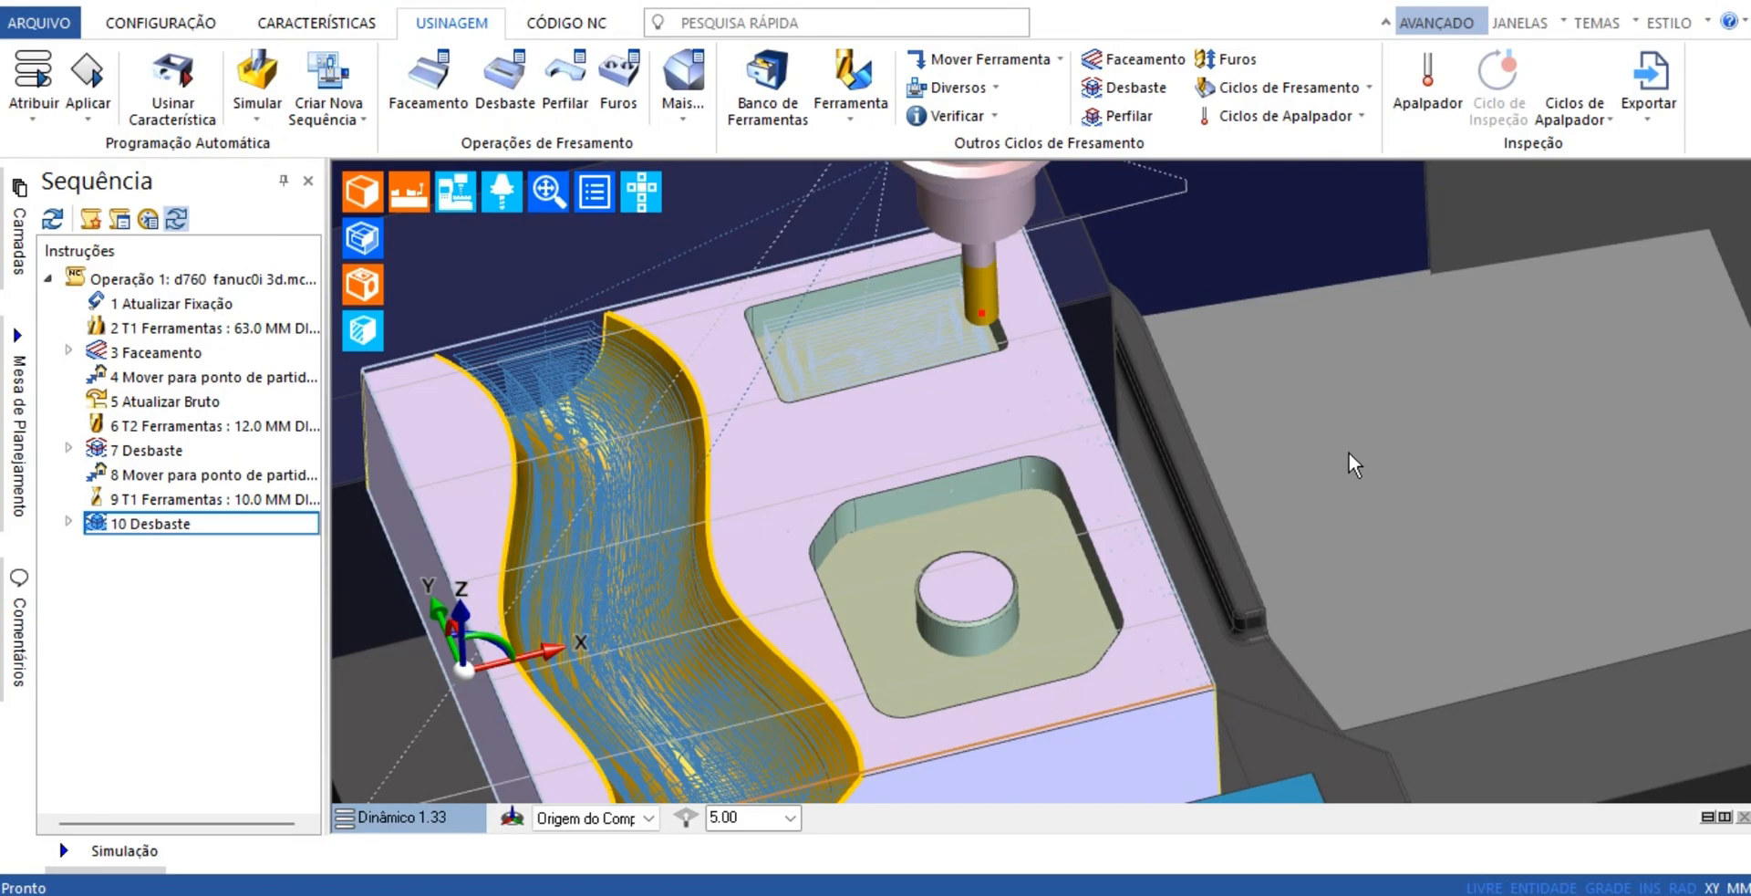
scroll(1349, 452, down, 4)
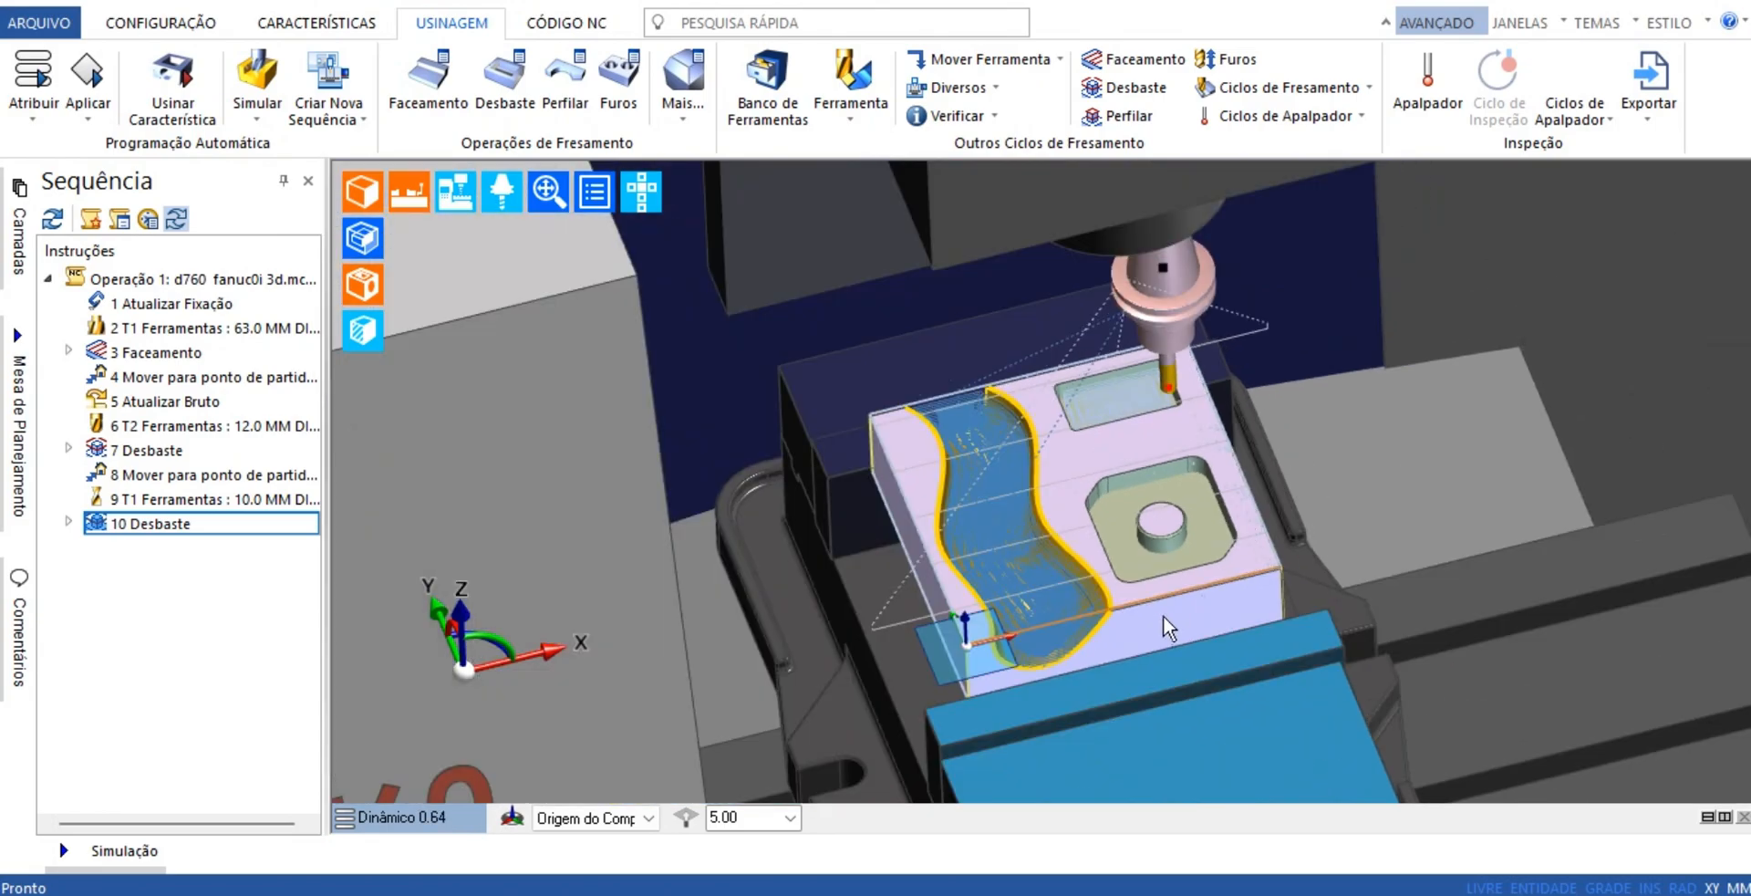
middle_drag(1163, 616, 1125, 602)
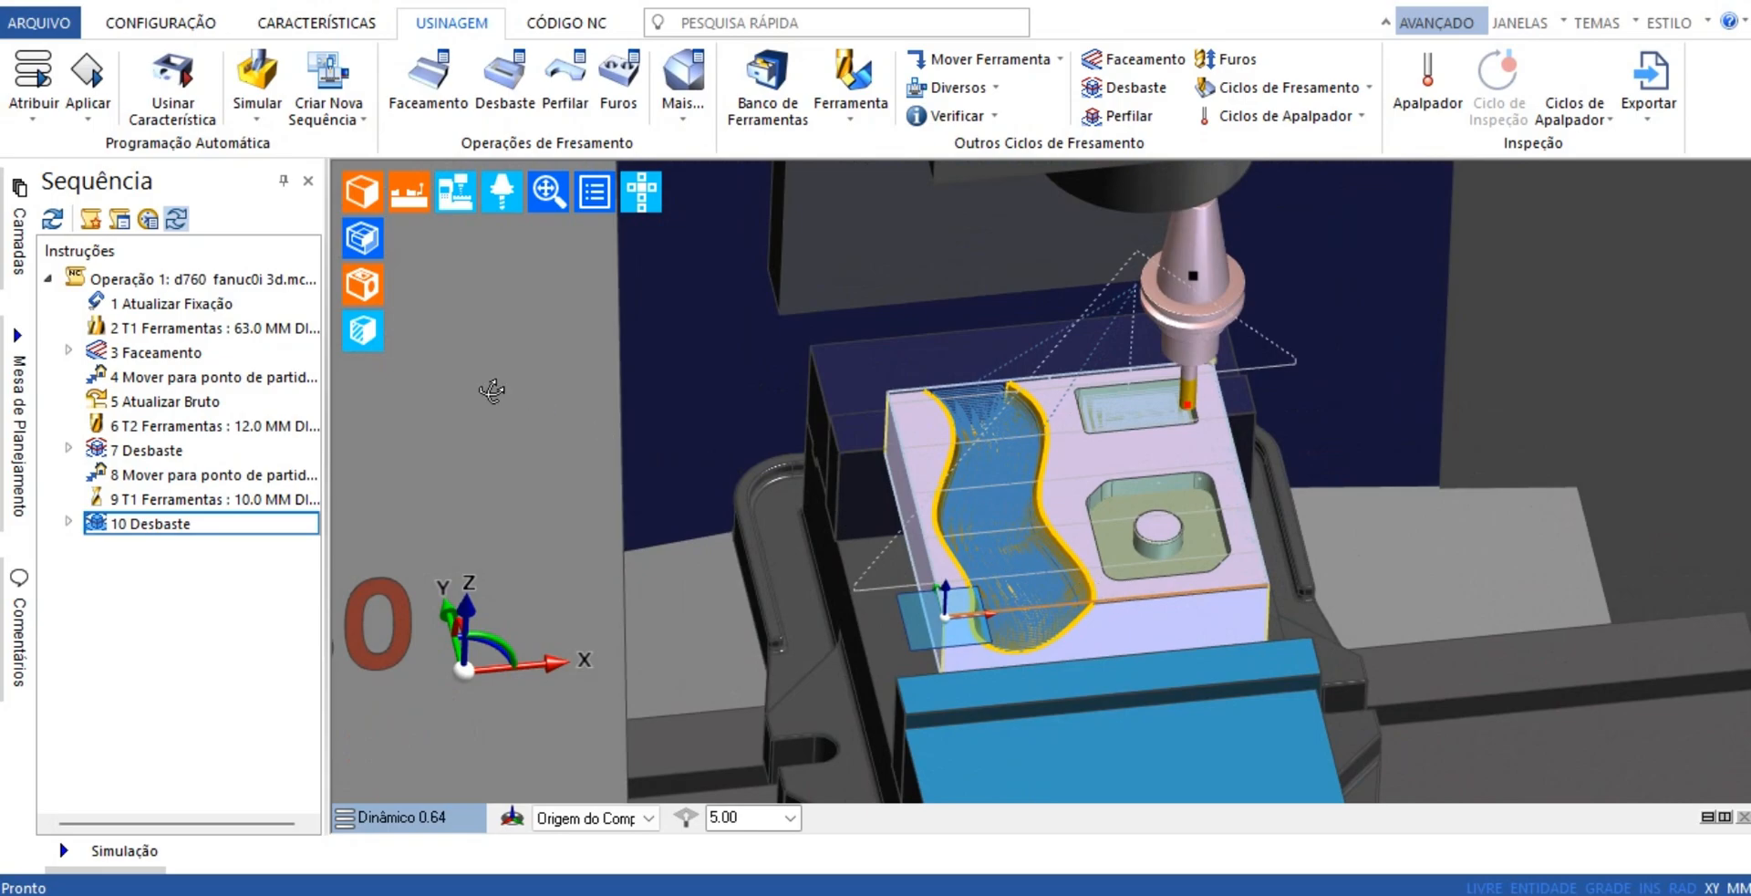
Run the machining simulation at a slower playback speed, watch the rectangular pocket being roughed, and return to programming
click(257, 78)
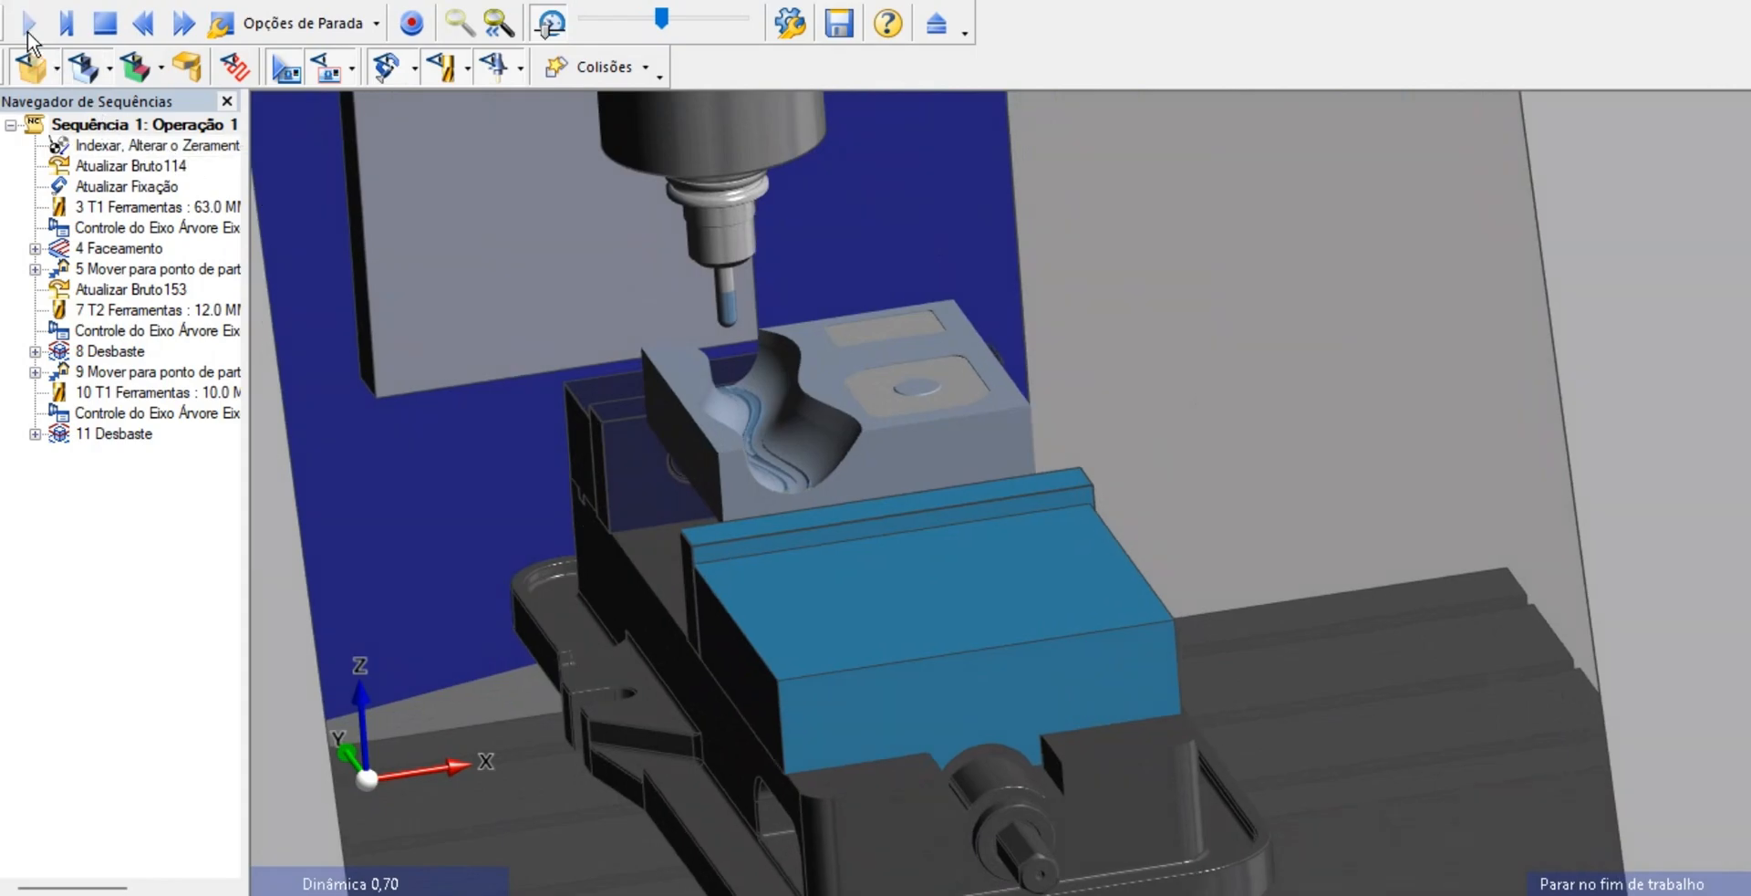
click(29, 28)
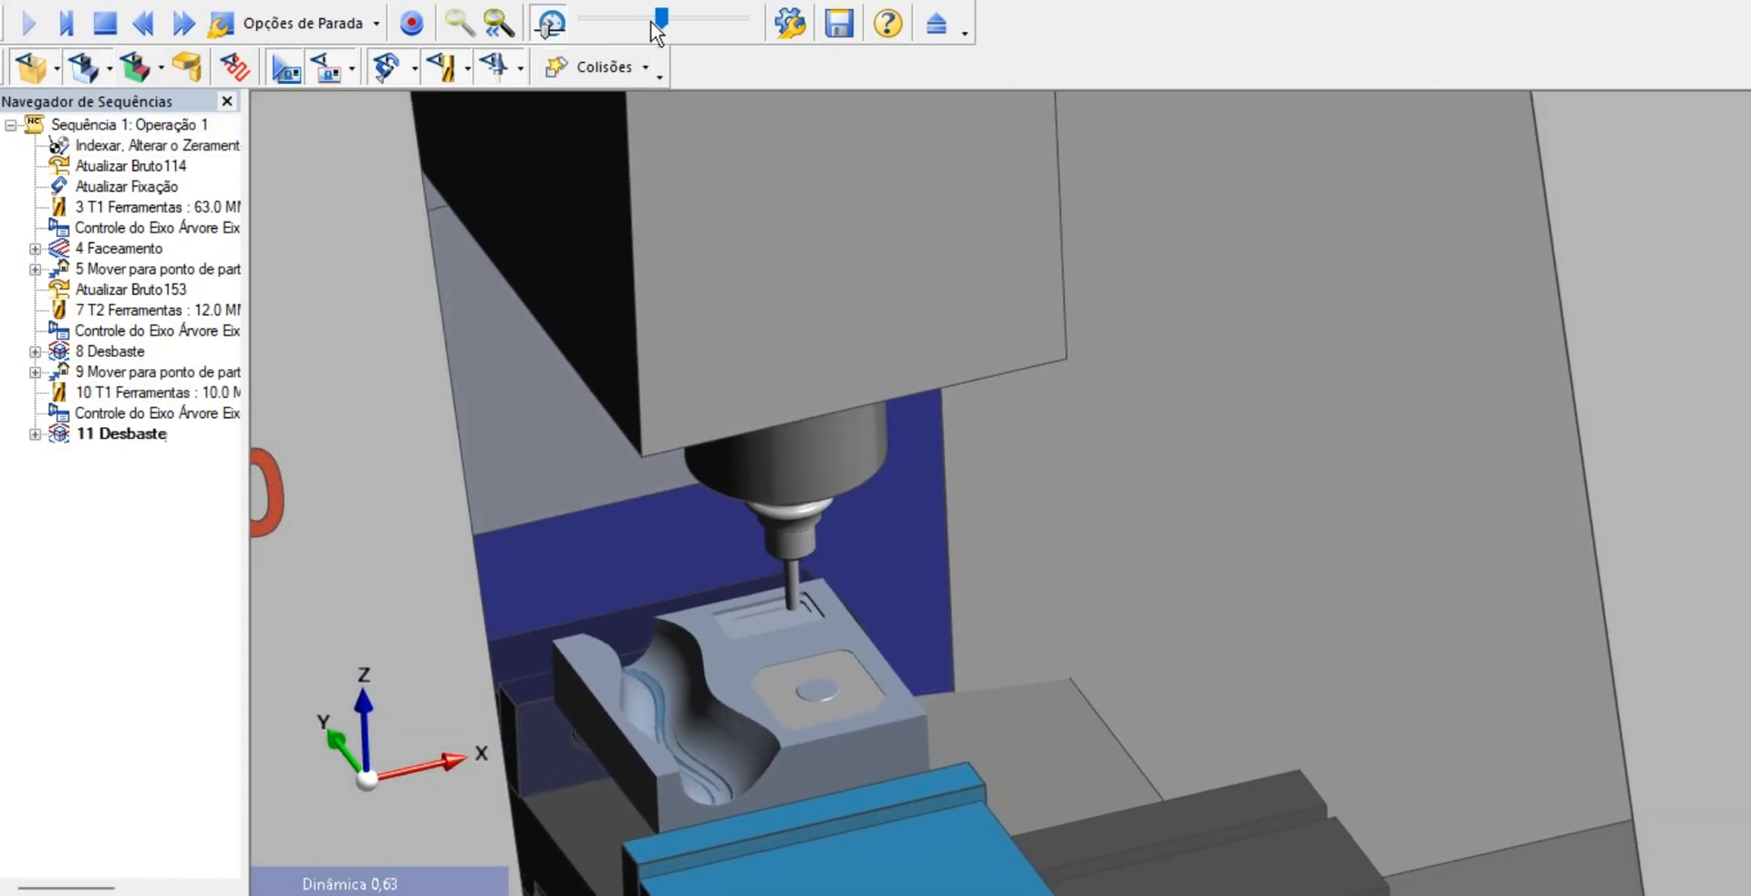
drag(656, 20, 623, 20)
scroll(774, 675, up, 4)
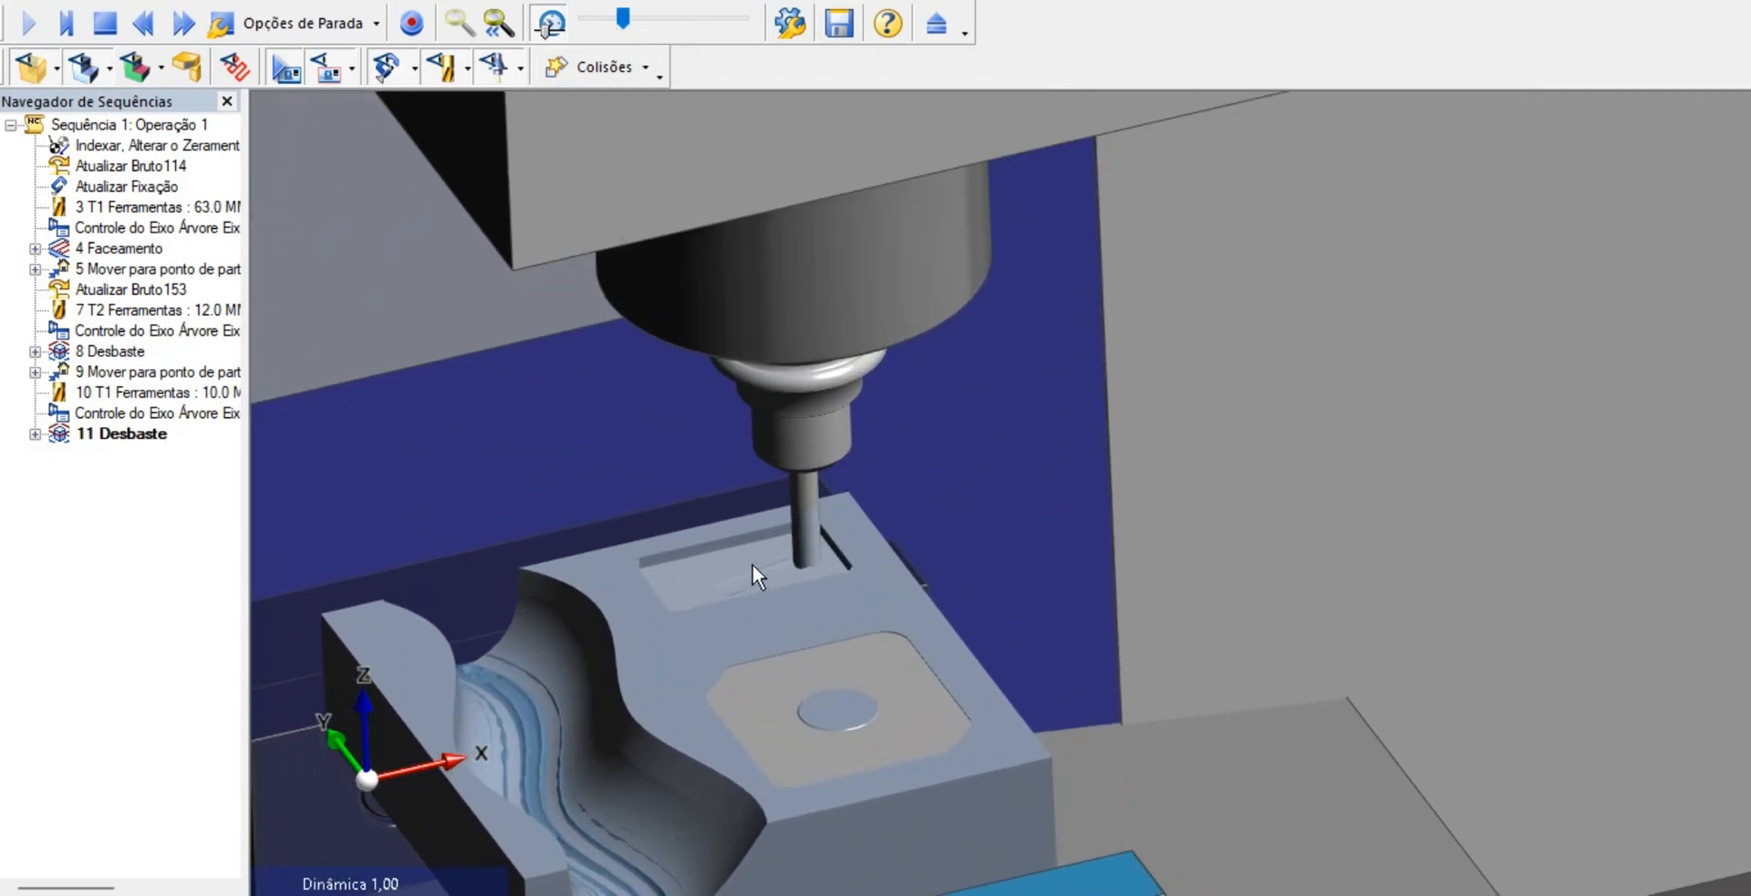
scroll(754, 563, up, 3)
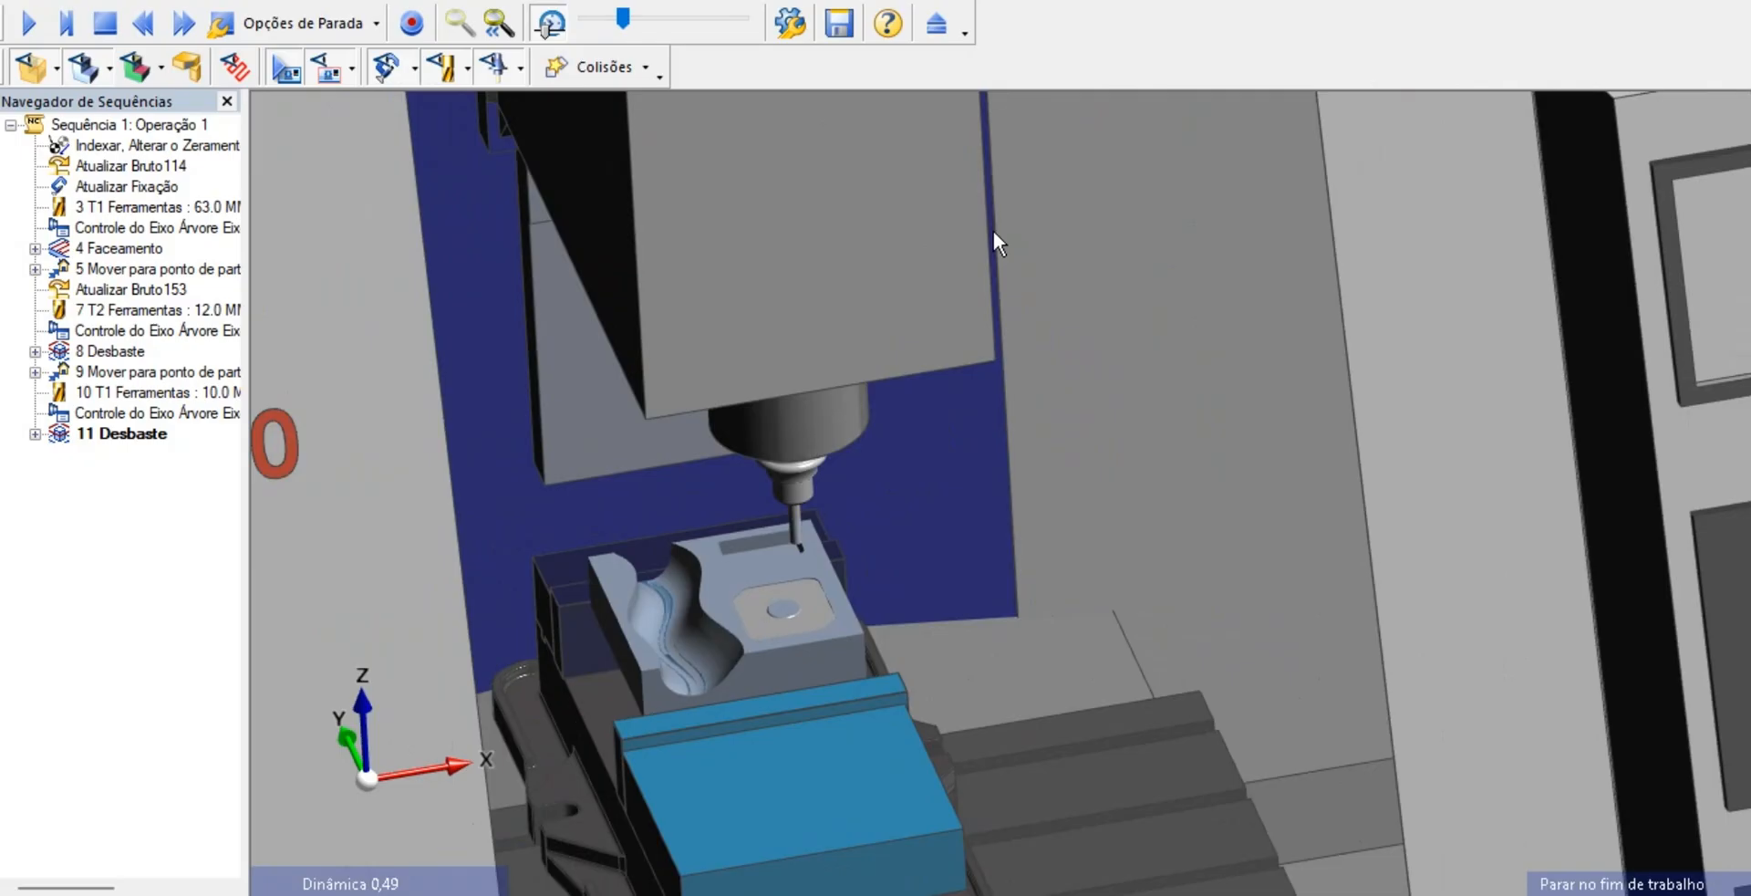
click(927, 24)
scroll(928, 549, down, 5)
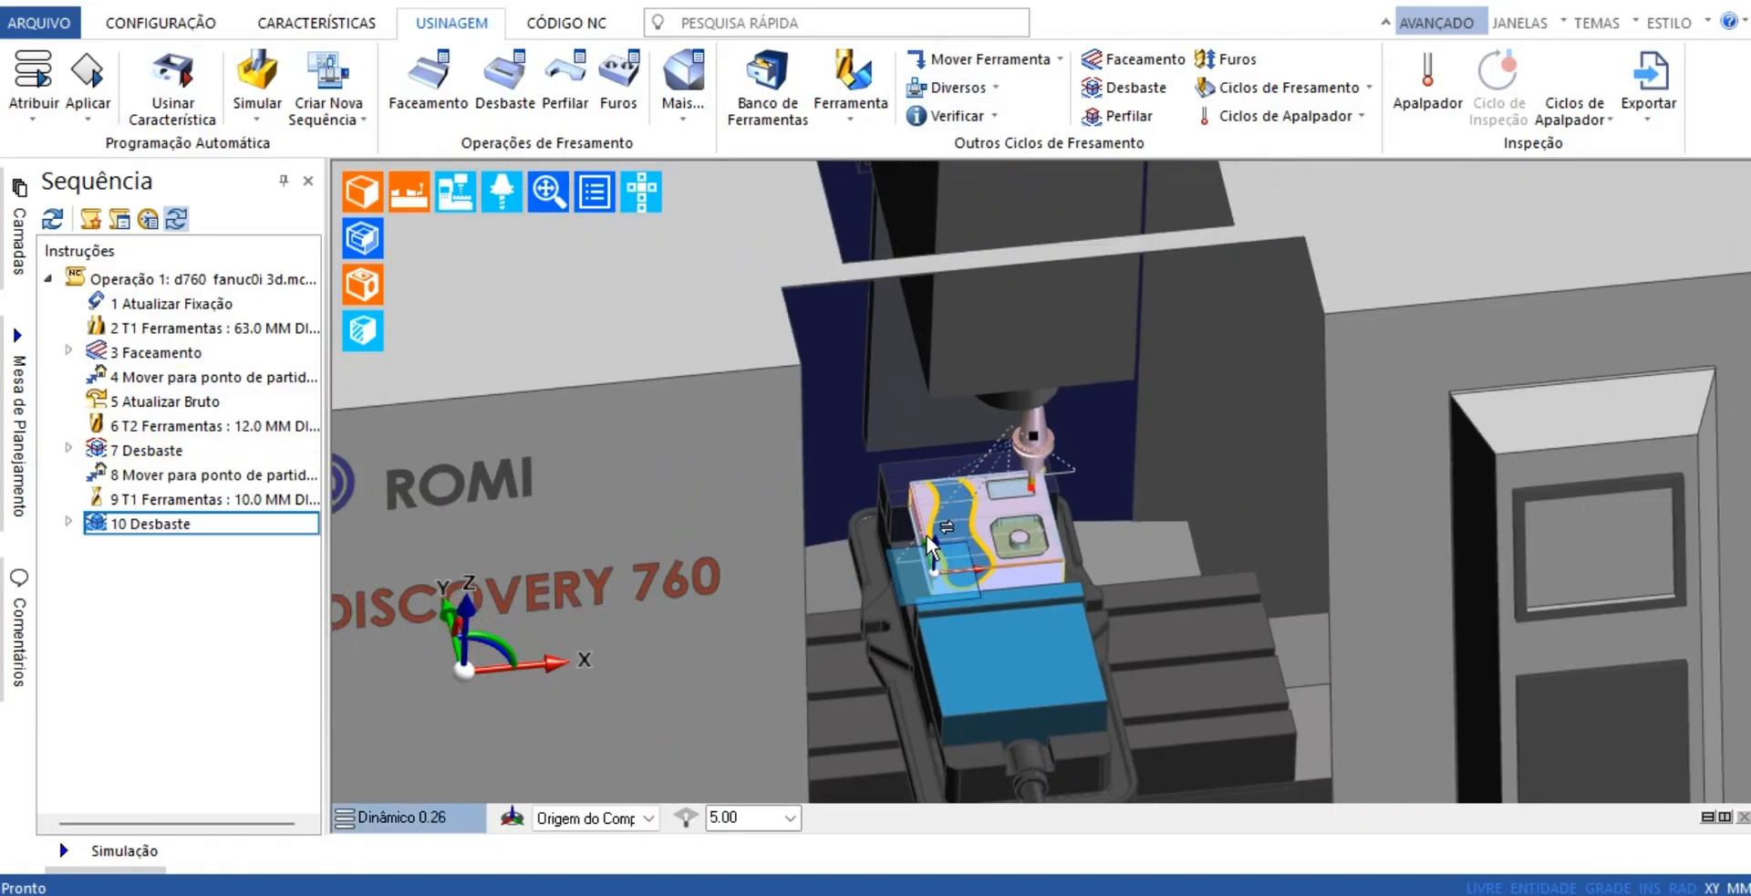
Add a move to the start/end point after the pocket roughing, with no fixed axes and no stop type
middle_drag(976, 536, 983, 485)
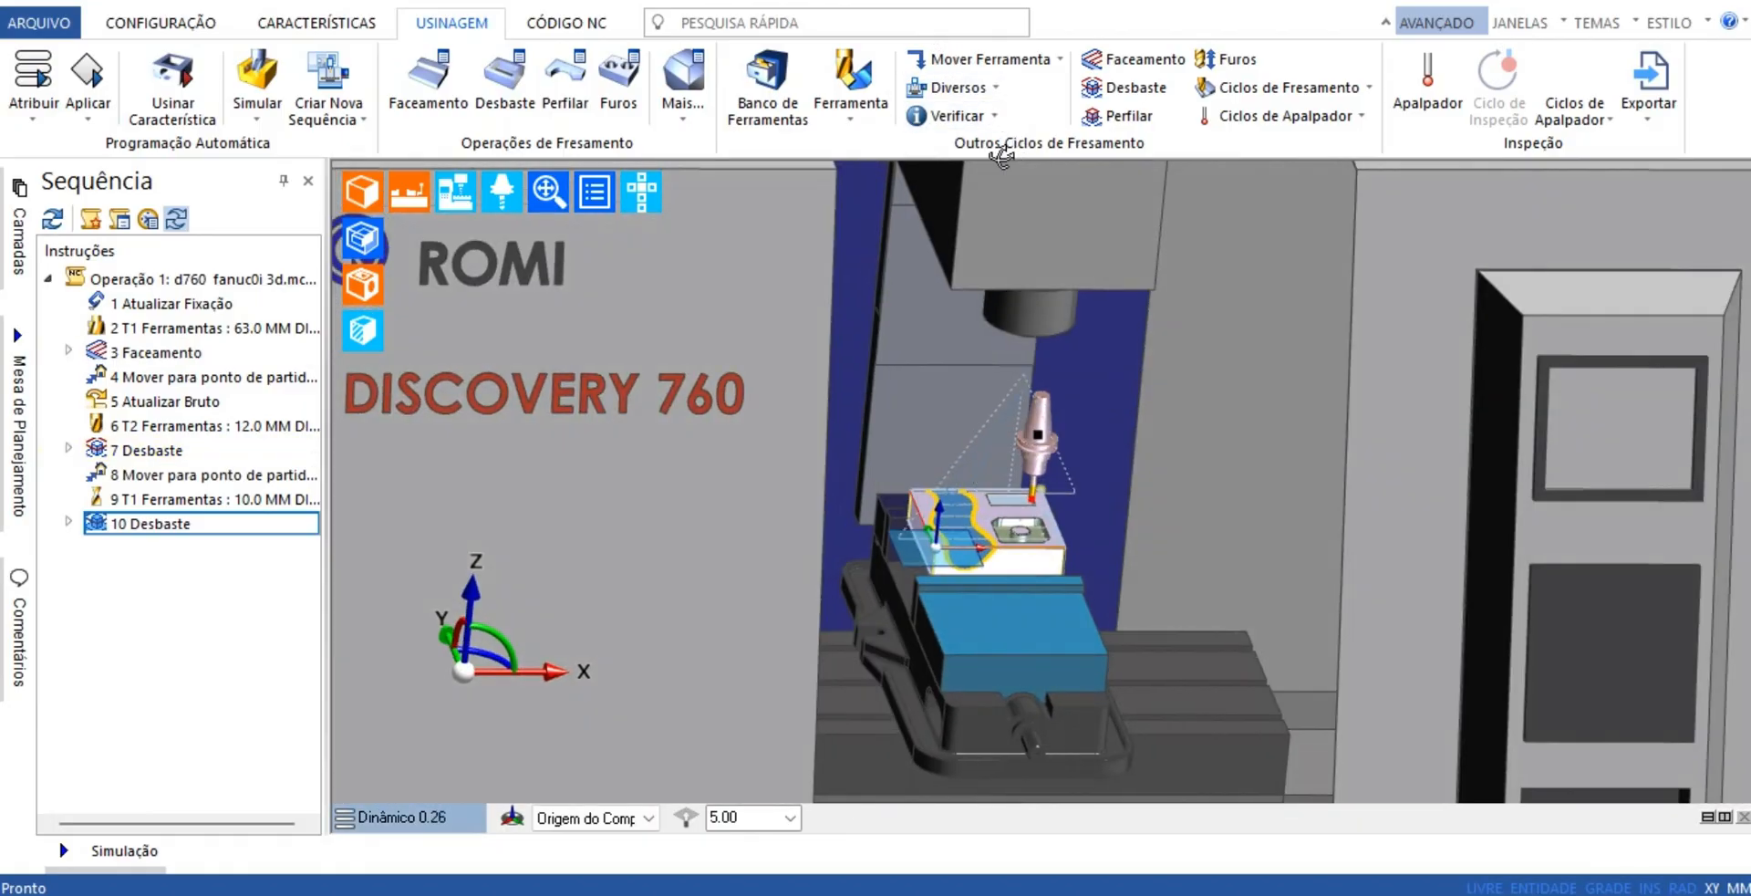
click(1029, 70)
click(983, 237)
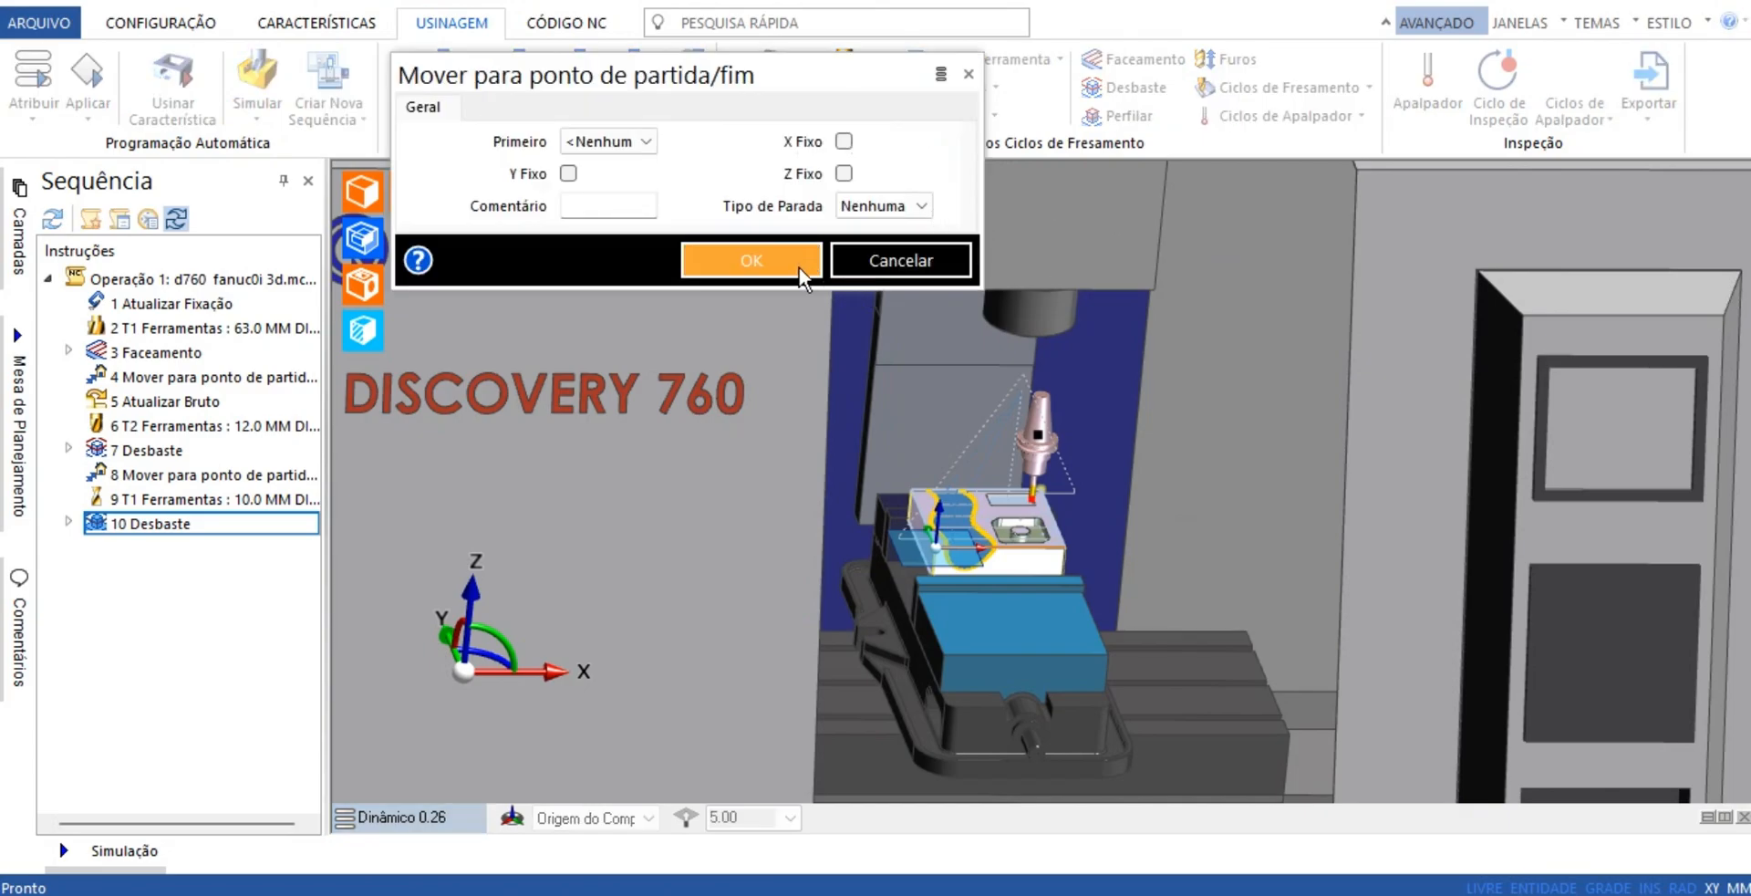
click(799, 265)
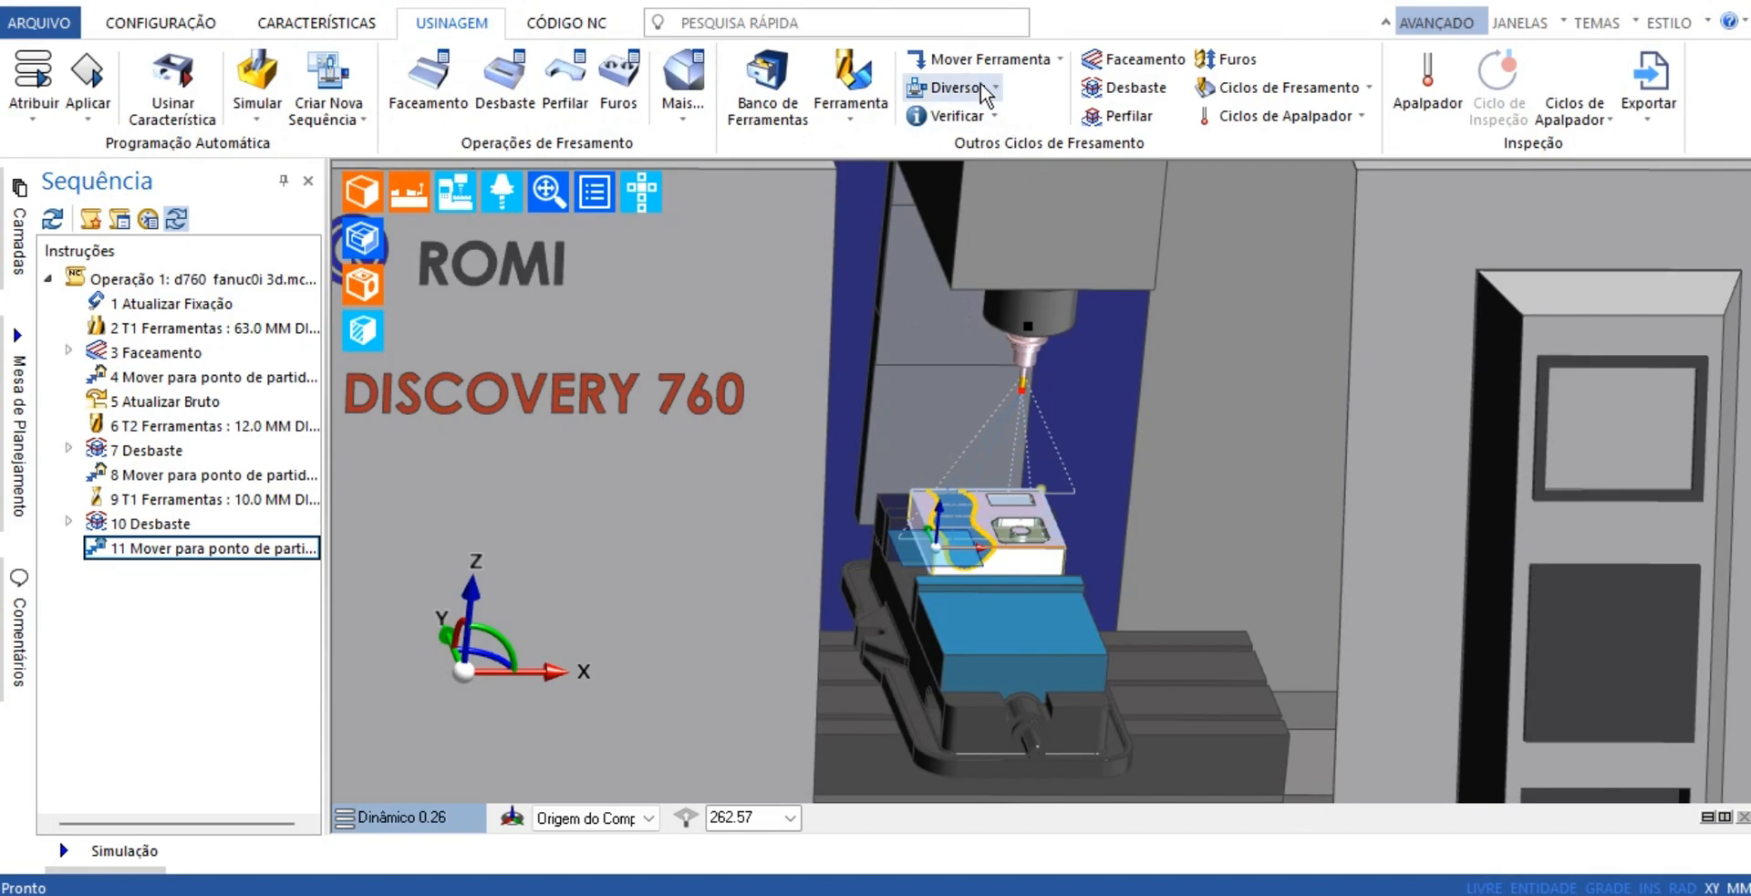
click(1020, 62)
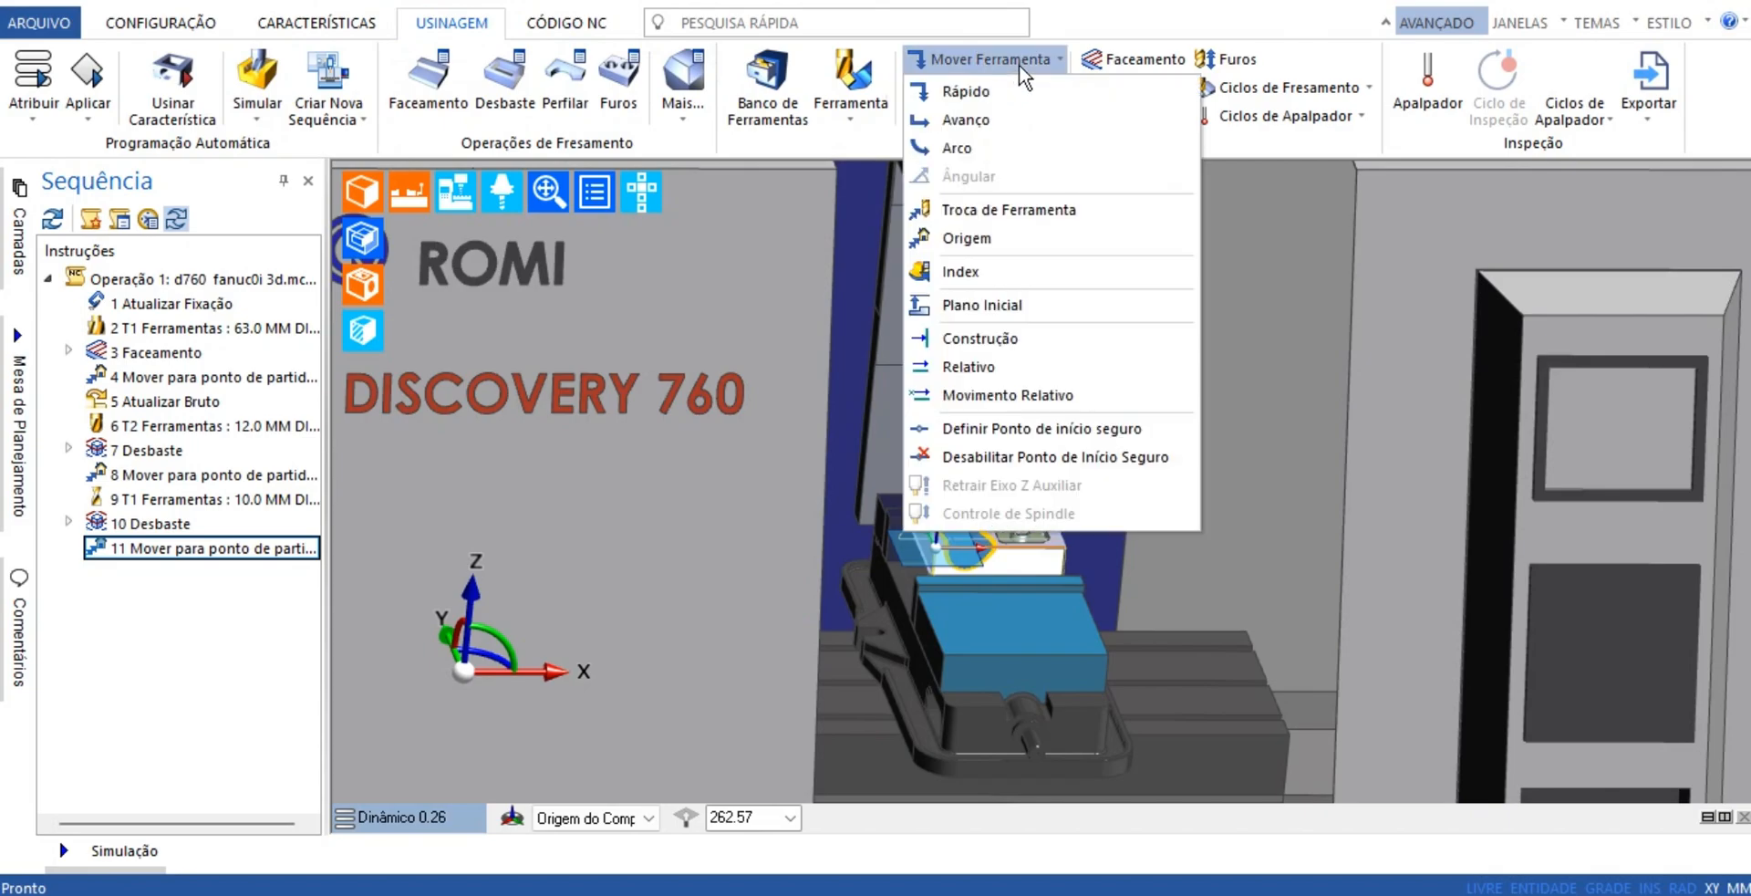
click(1202, 335)
scroll(802, 400, down, 4)
middle_drag(802, 398, 952, 411)
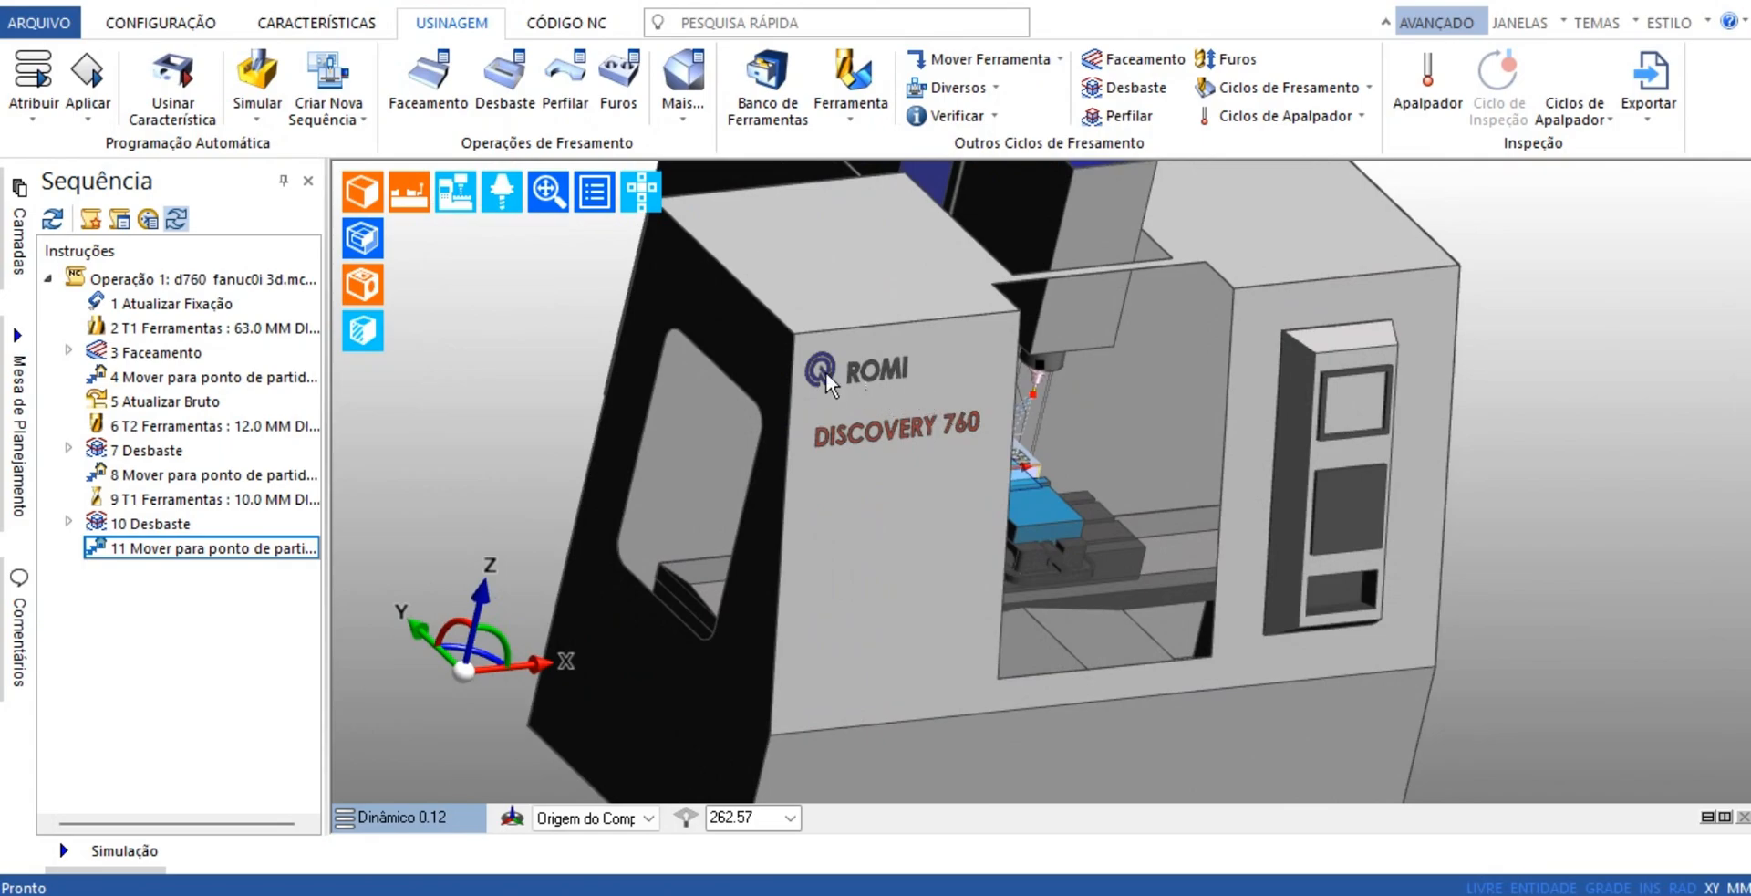
middle_drag(825, 372, 1374, 513)
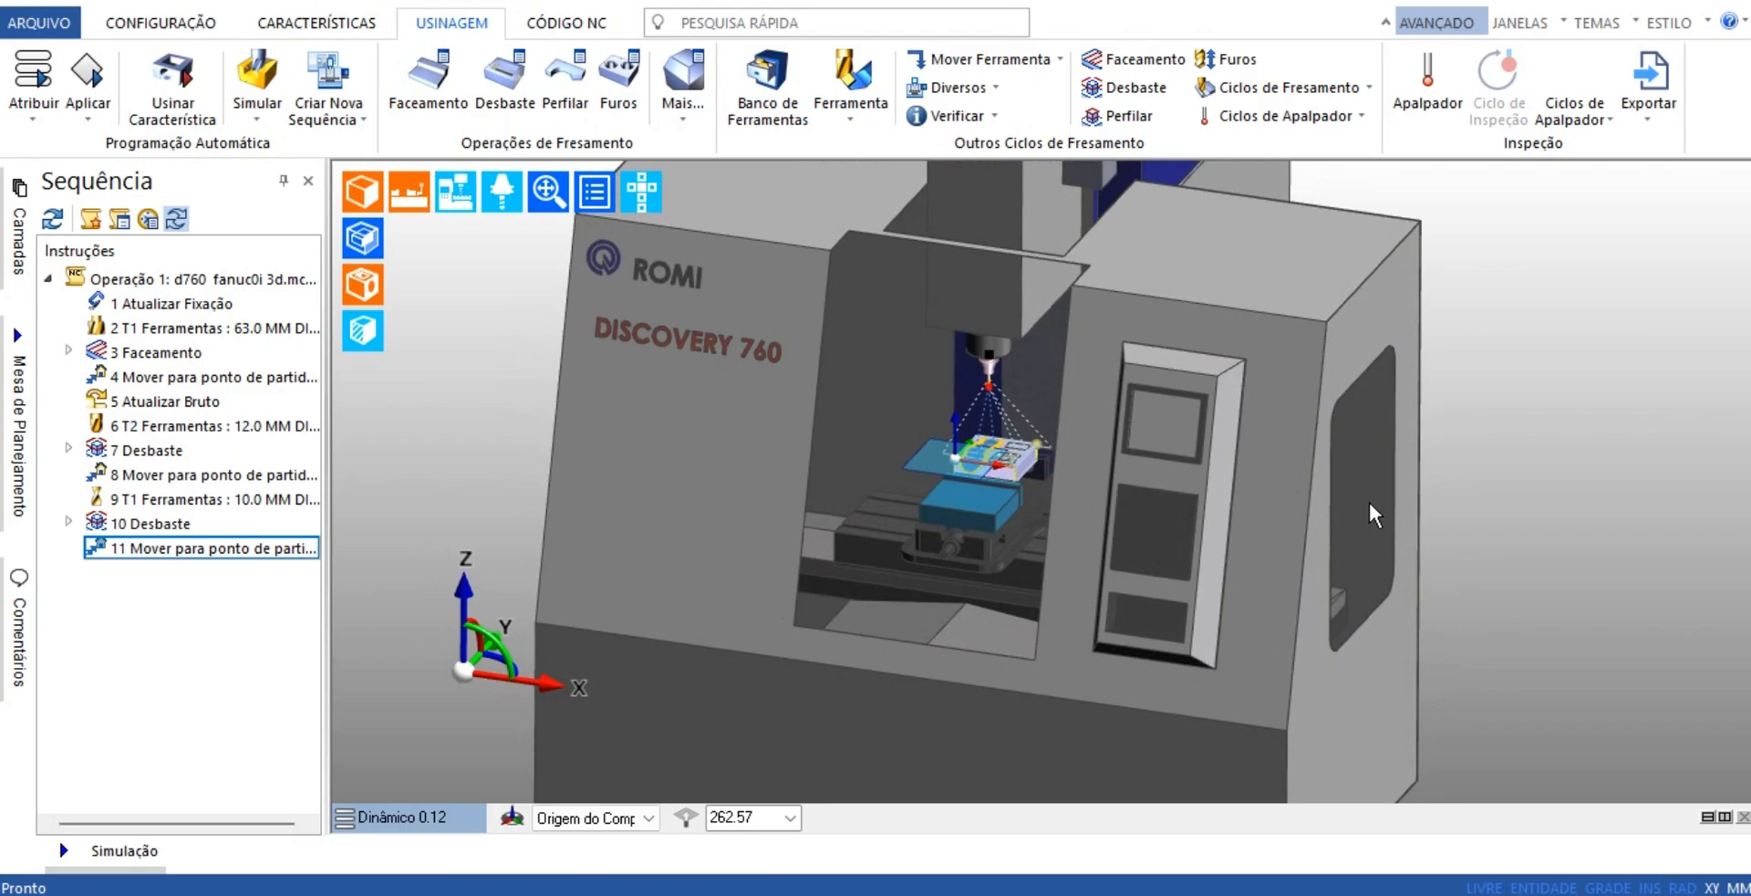
Simulate all the instructions of Operação 1 together and view the tool moving over the part in the vise
drag(277, 660, 145, 298)
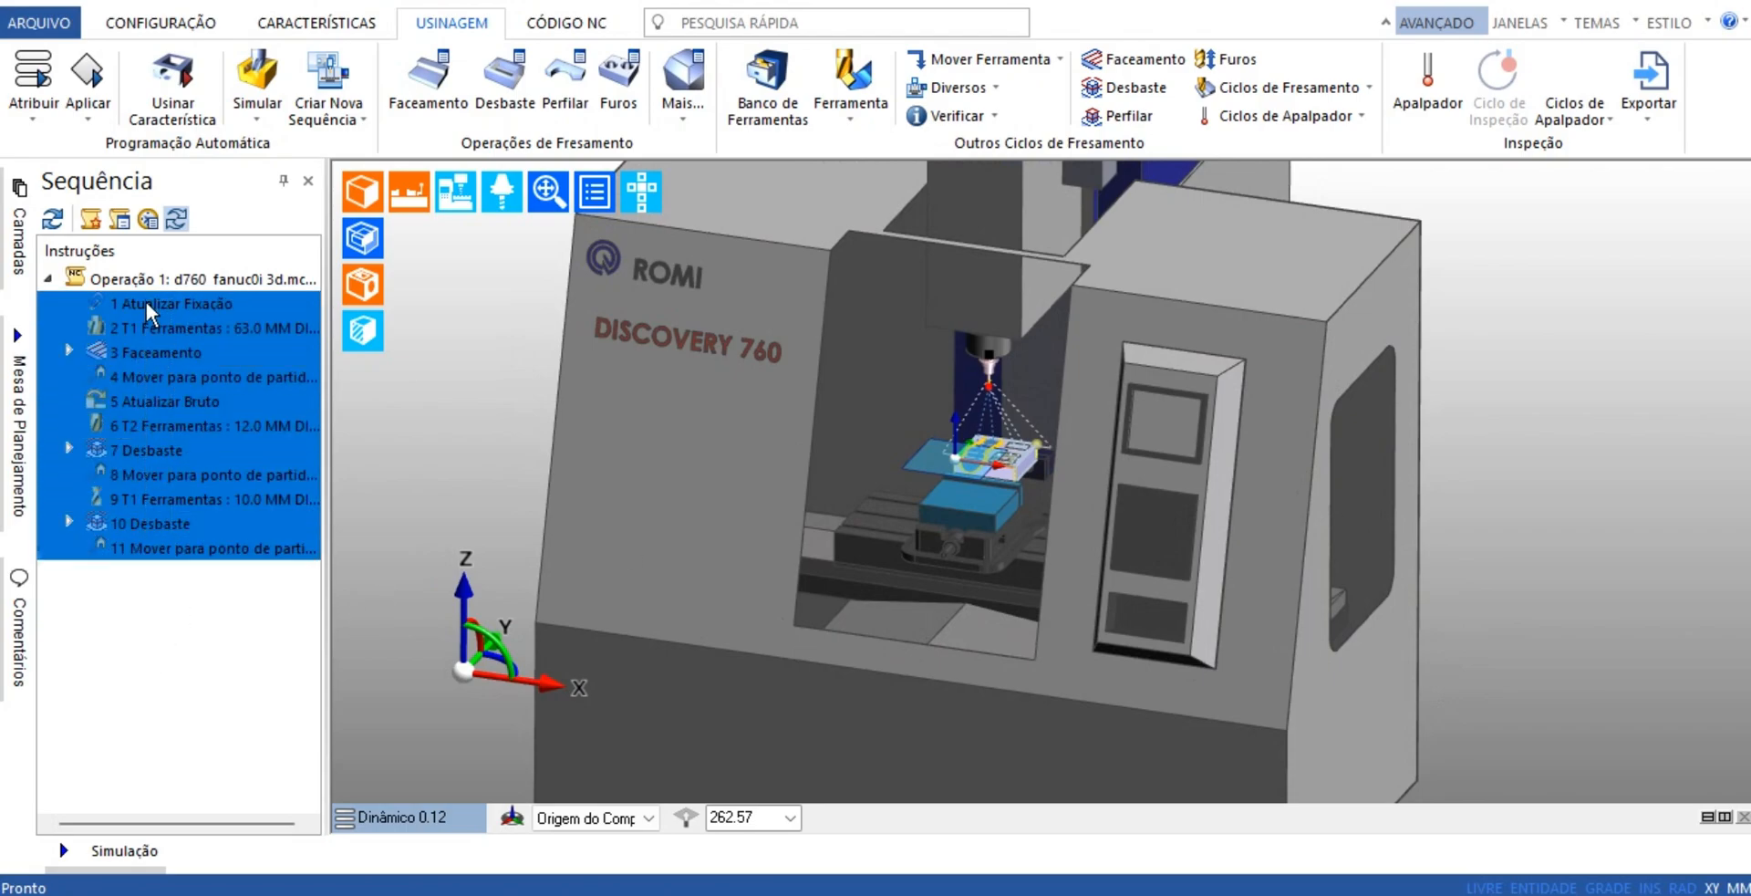
right_click(153, 308)
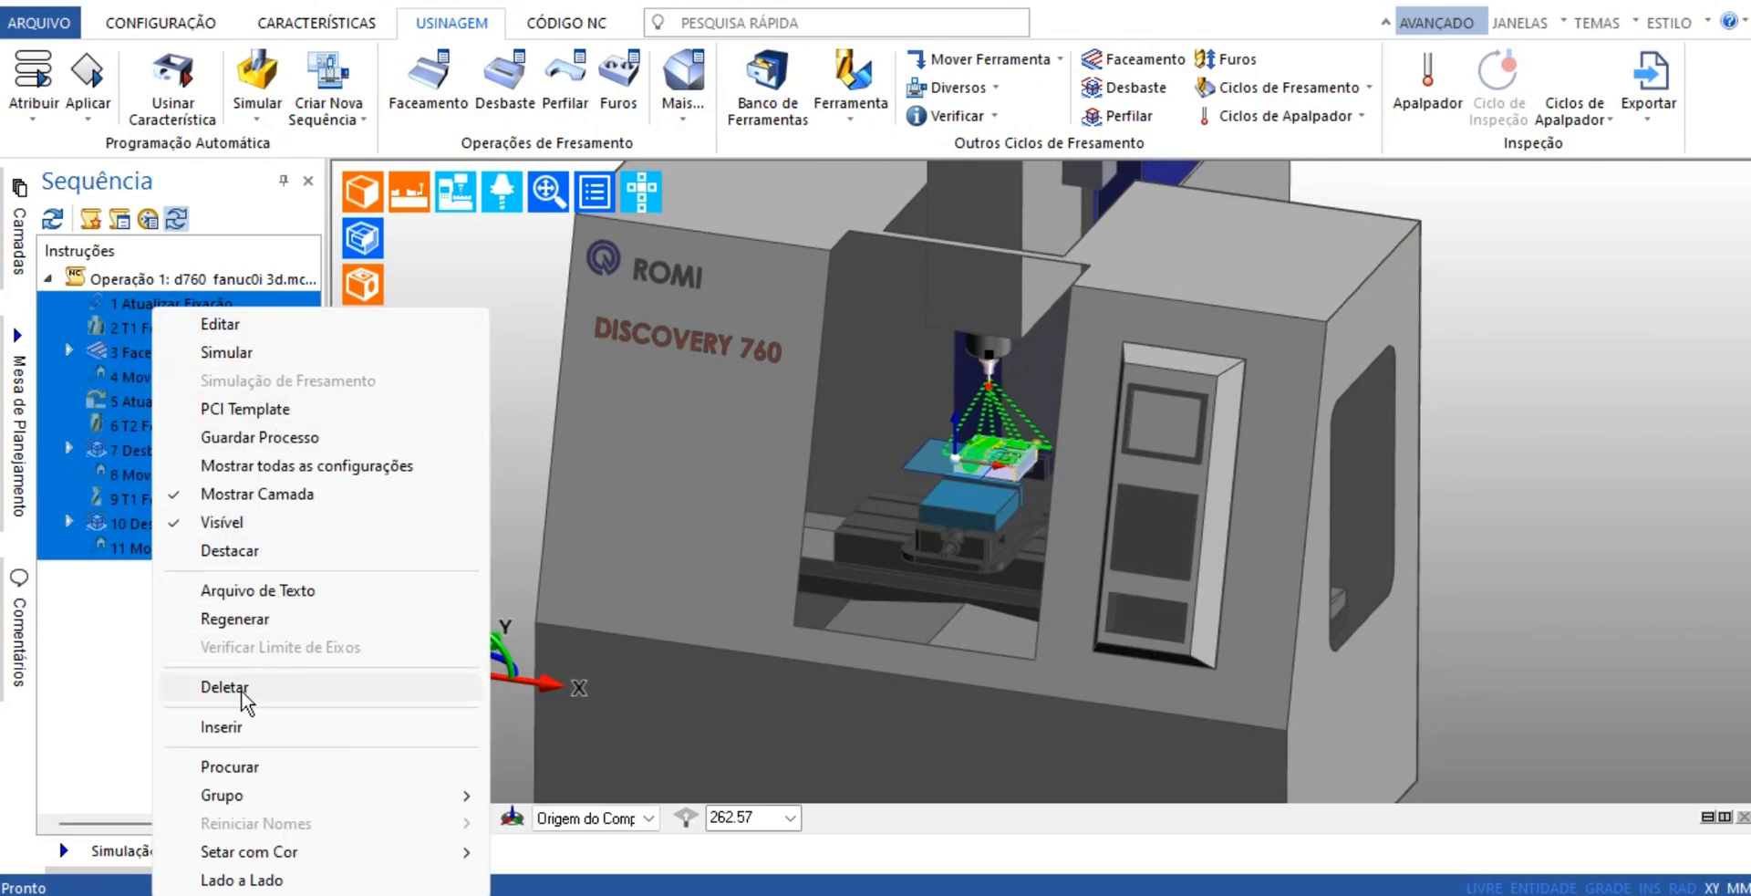
click(237, 348)
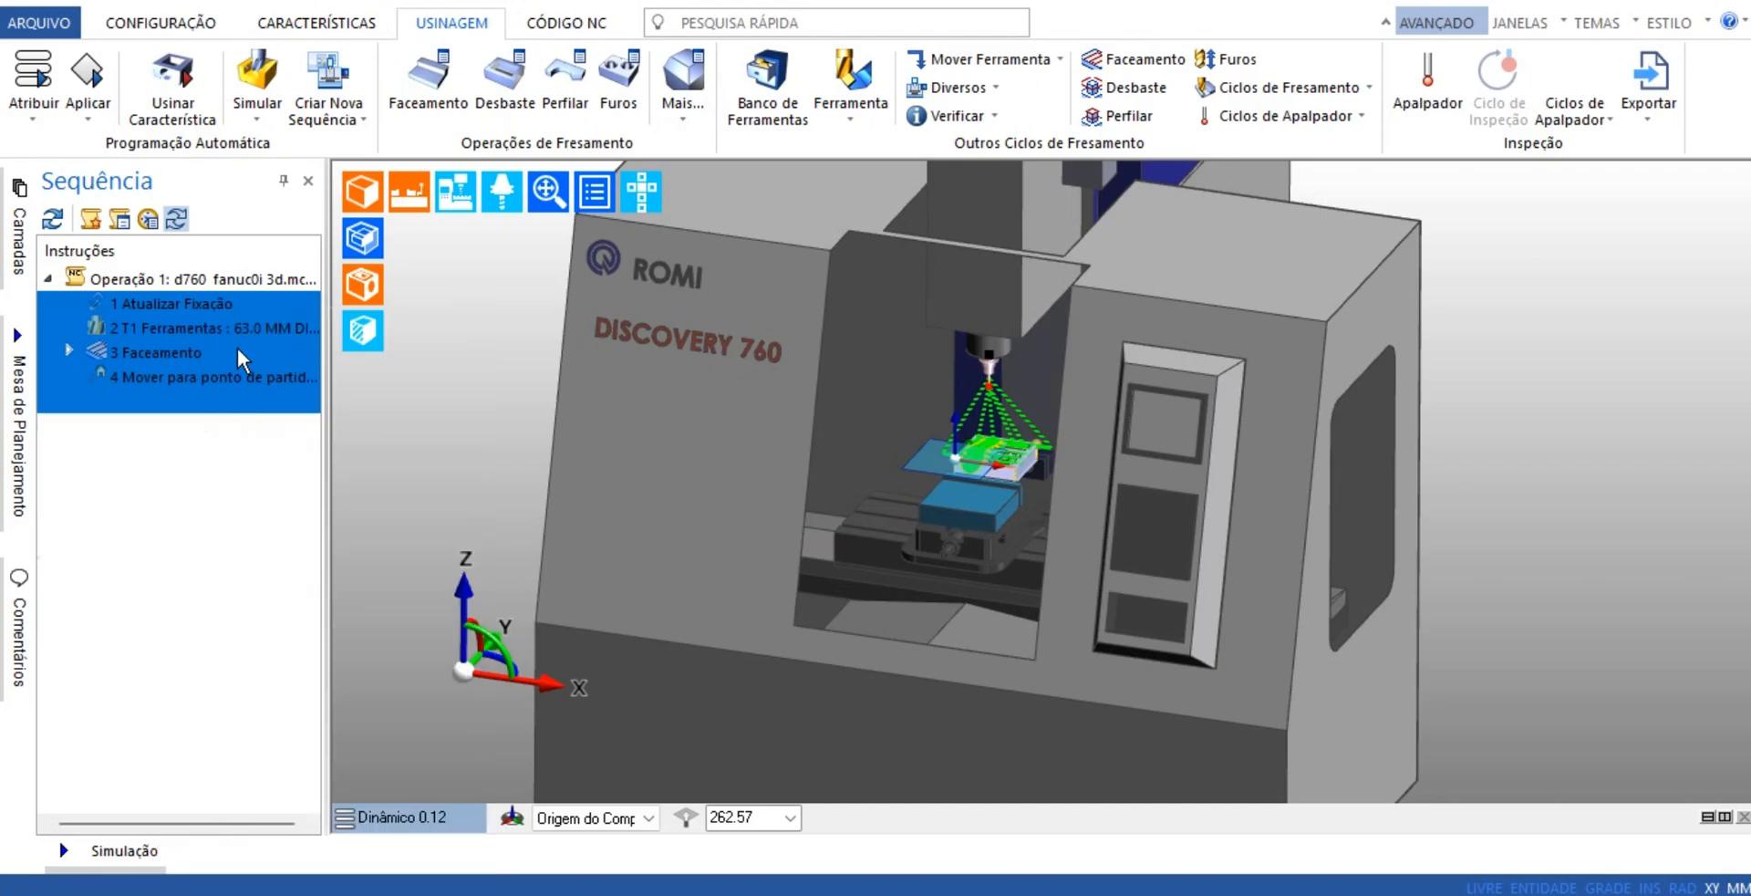
scroll(1020, 434, up, 5)
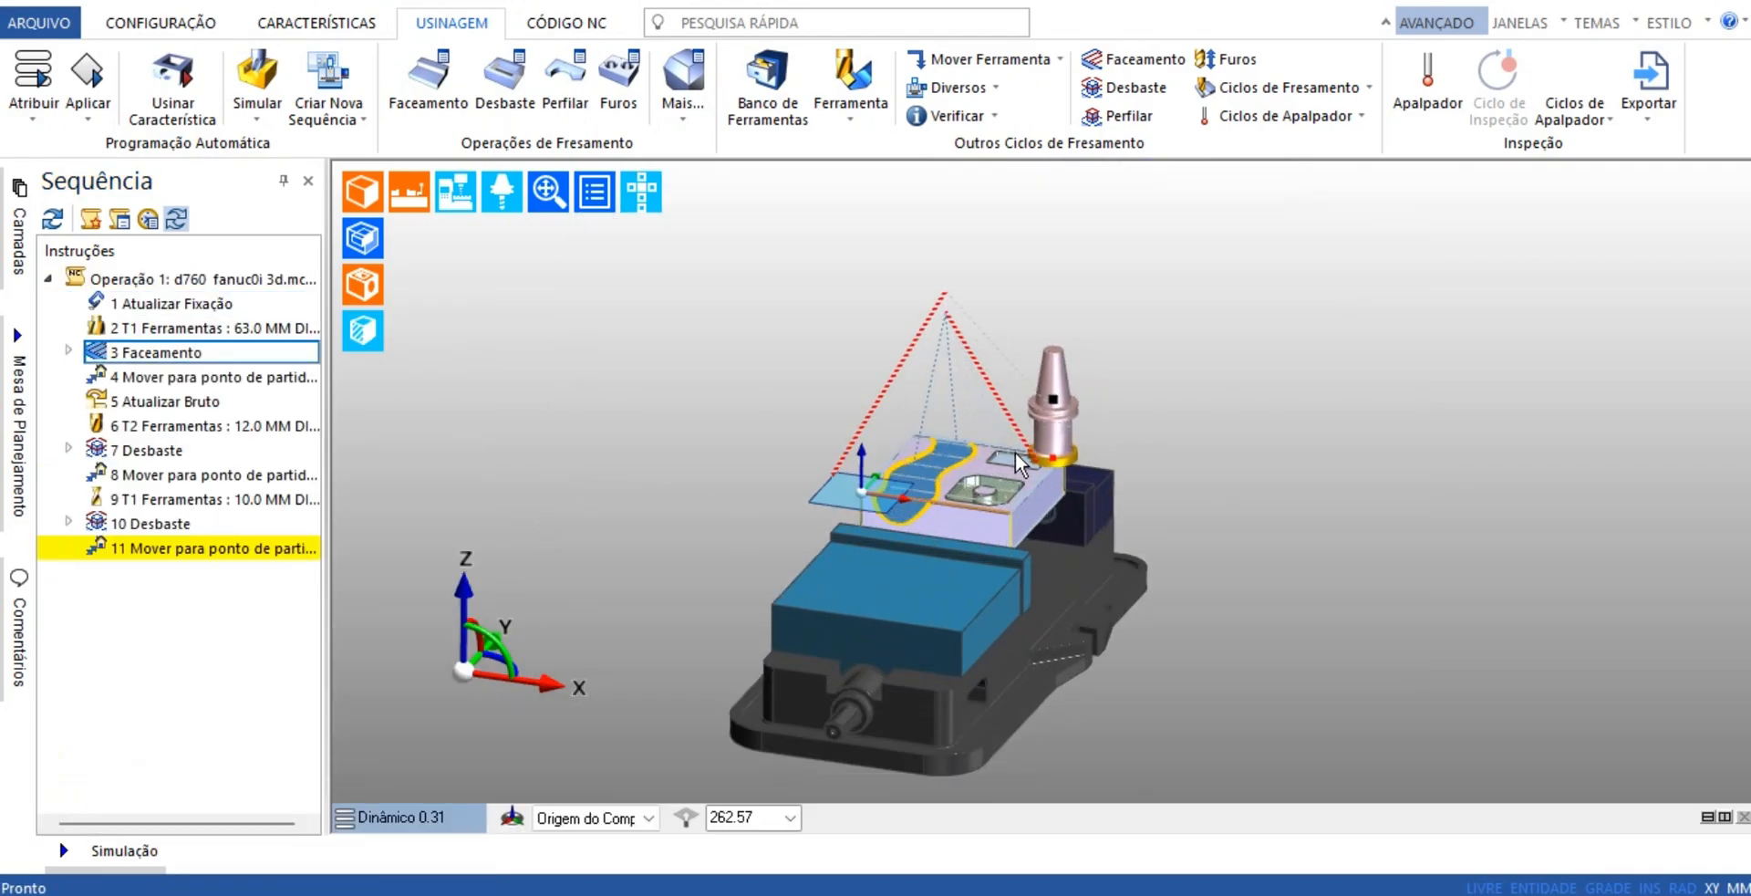
middle_drag(896, 518, 779, 390)
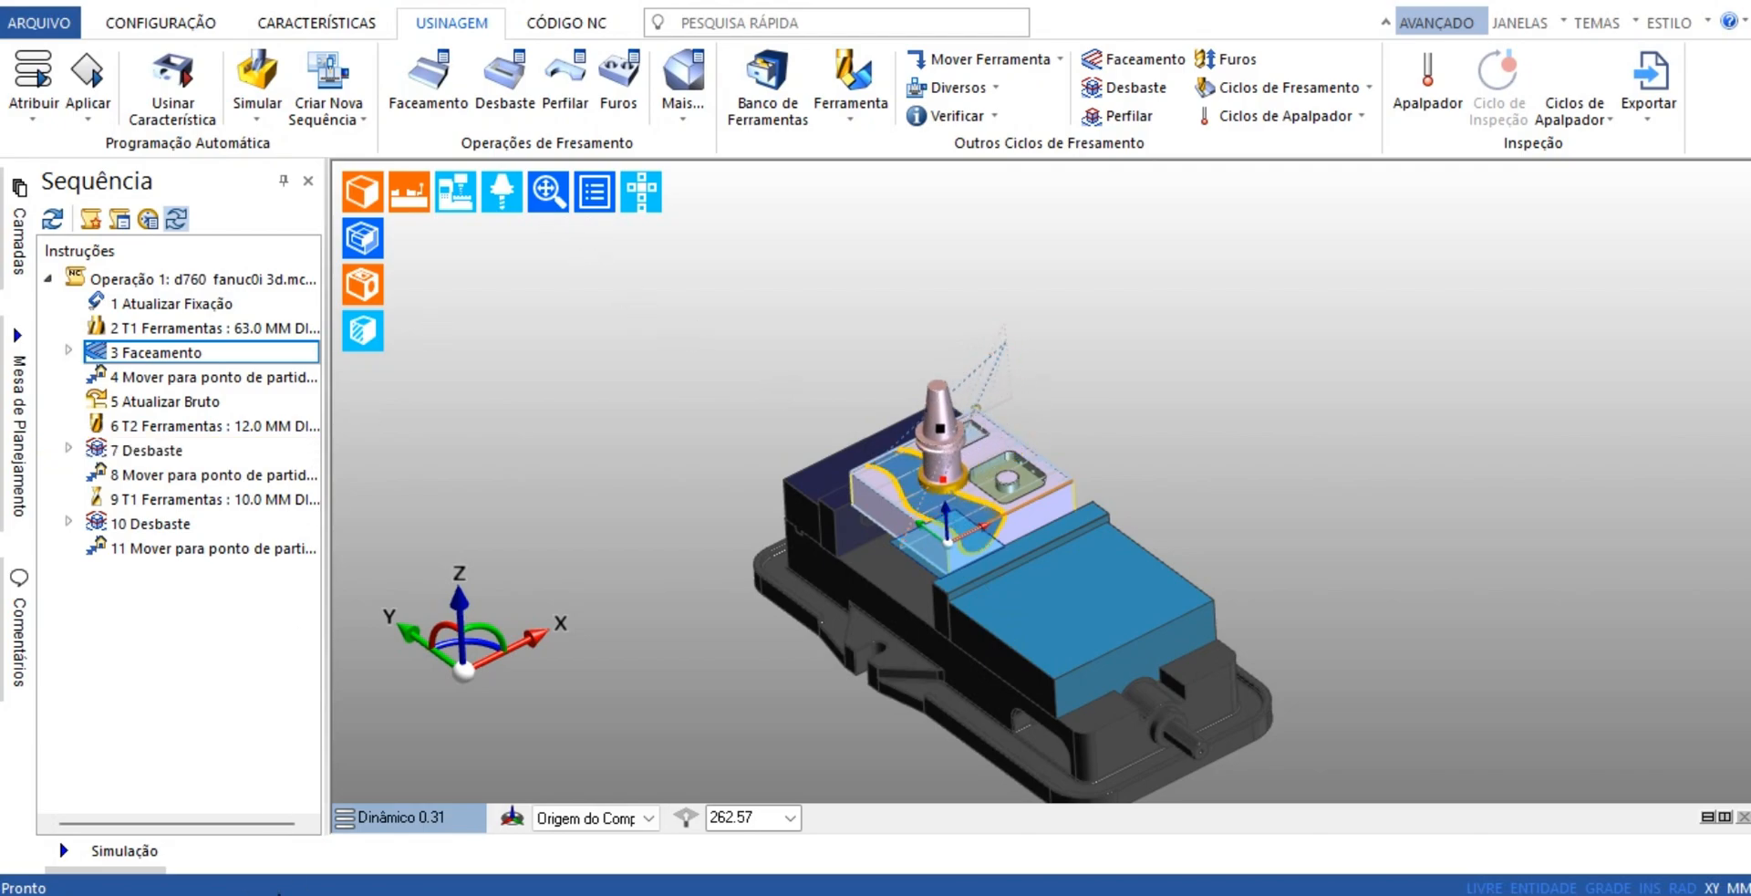
Raise the playback speed of the running toolpath simulation to near its maximum
mouse_move(129, 857)
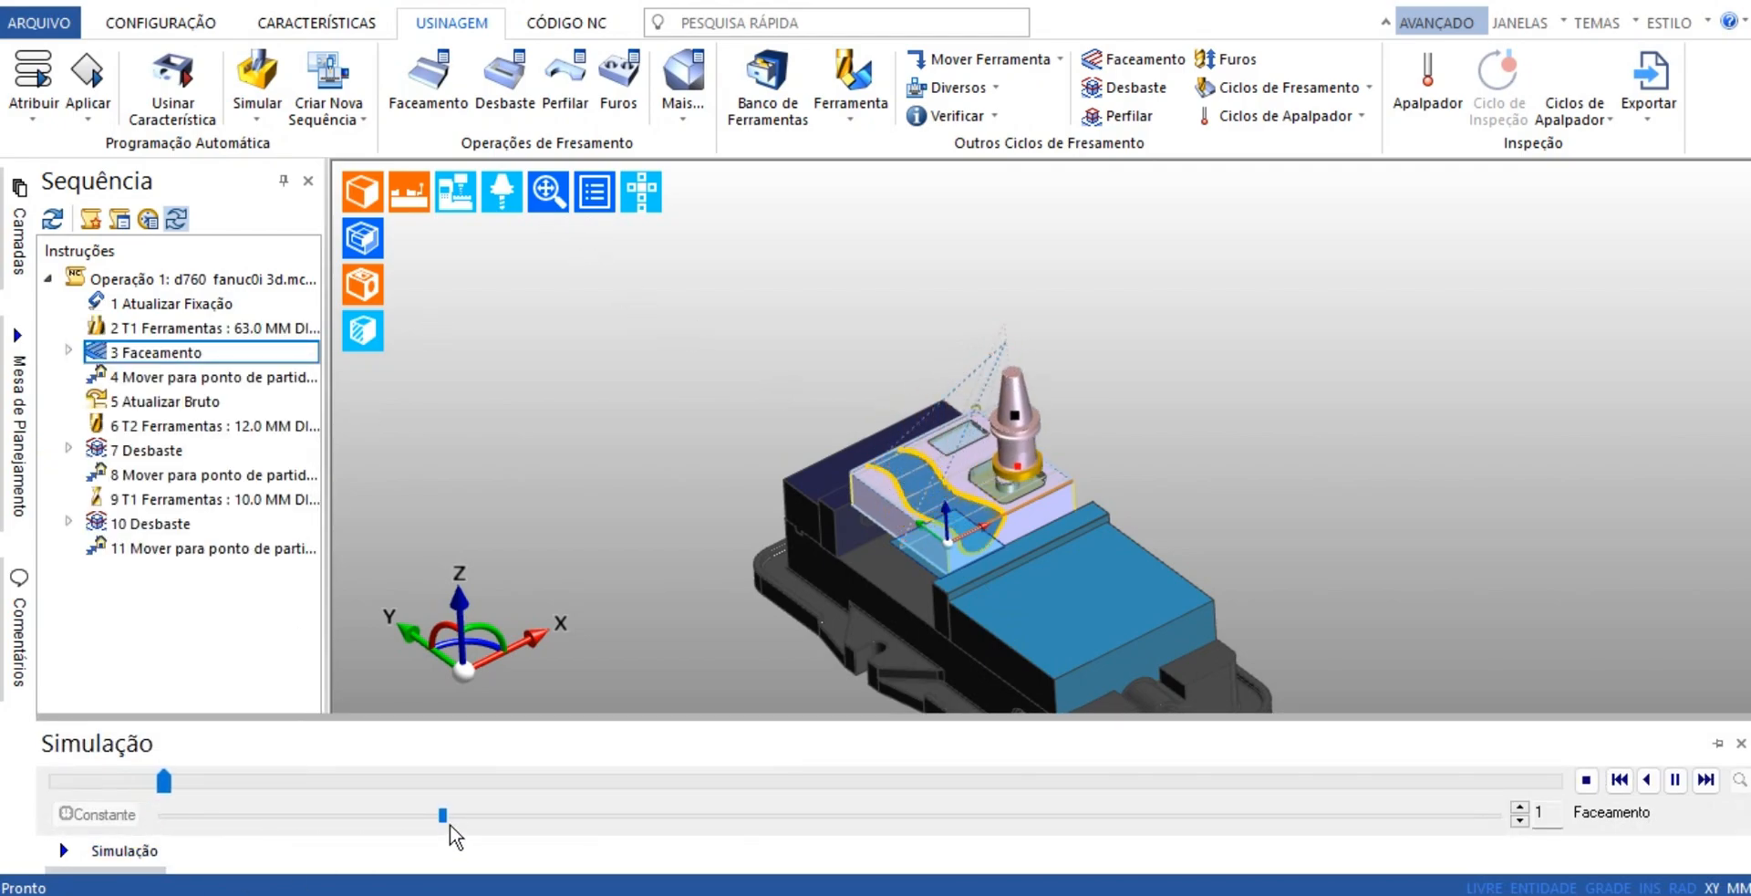
drag(444, 815, 1618, 832)
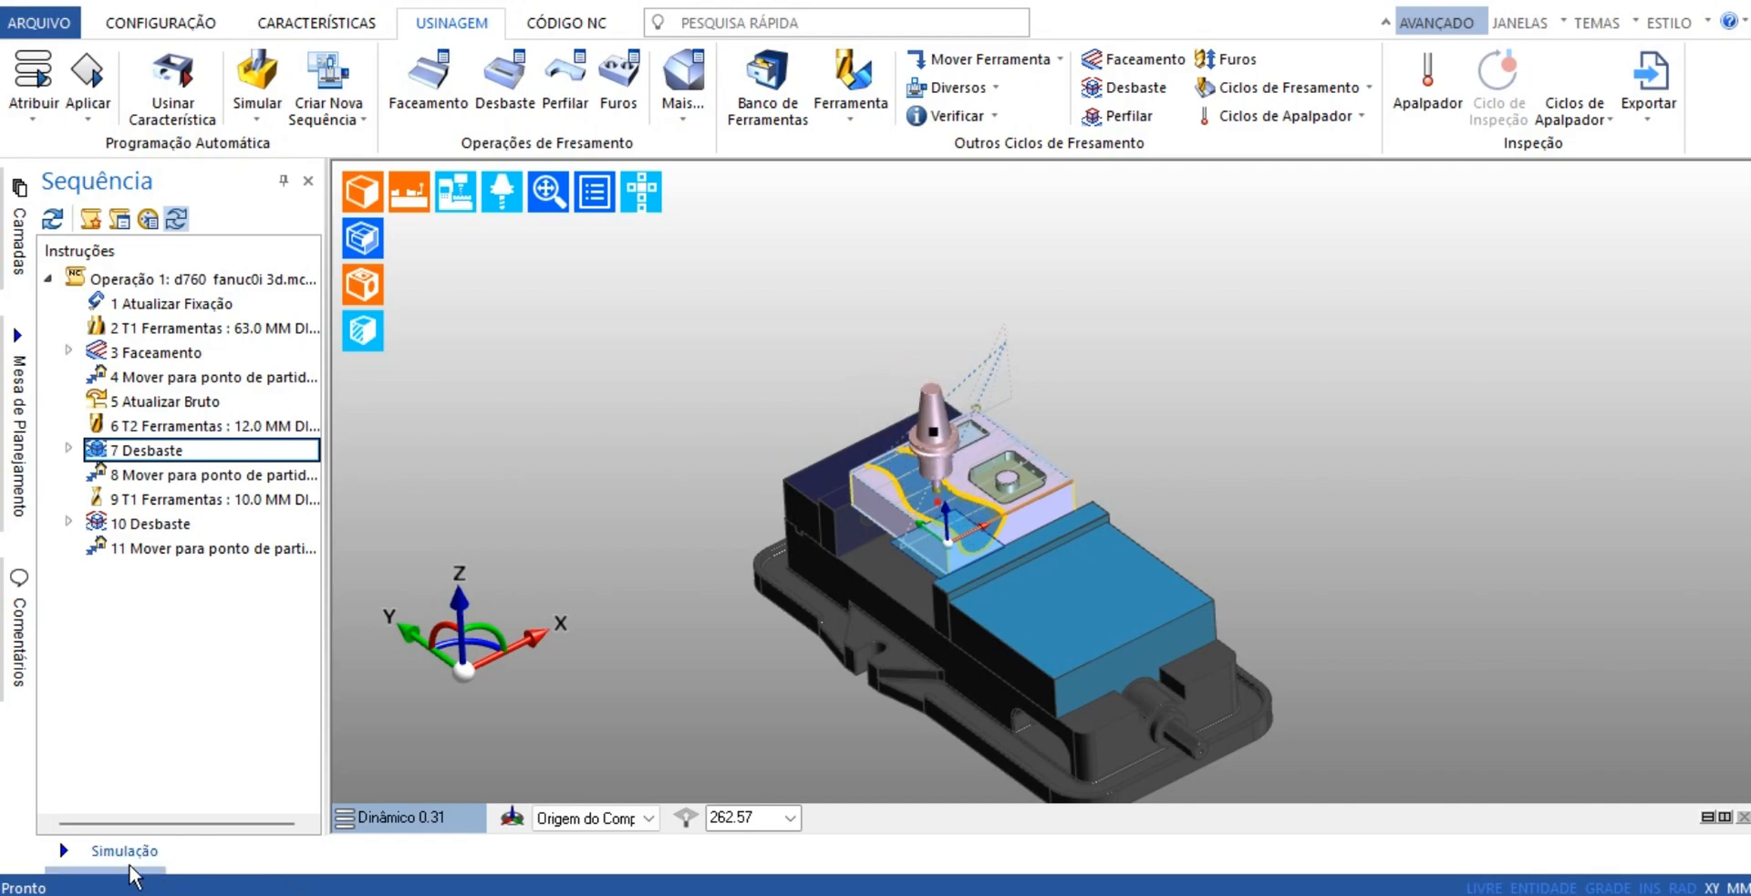
mouse_move(129, 864)
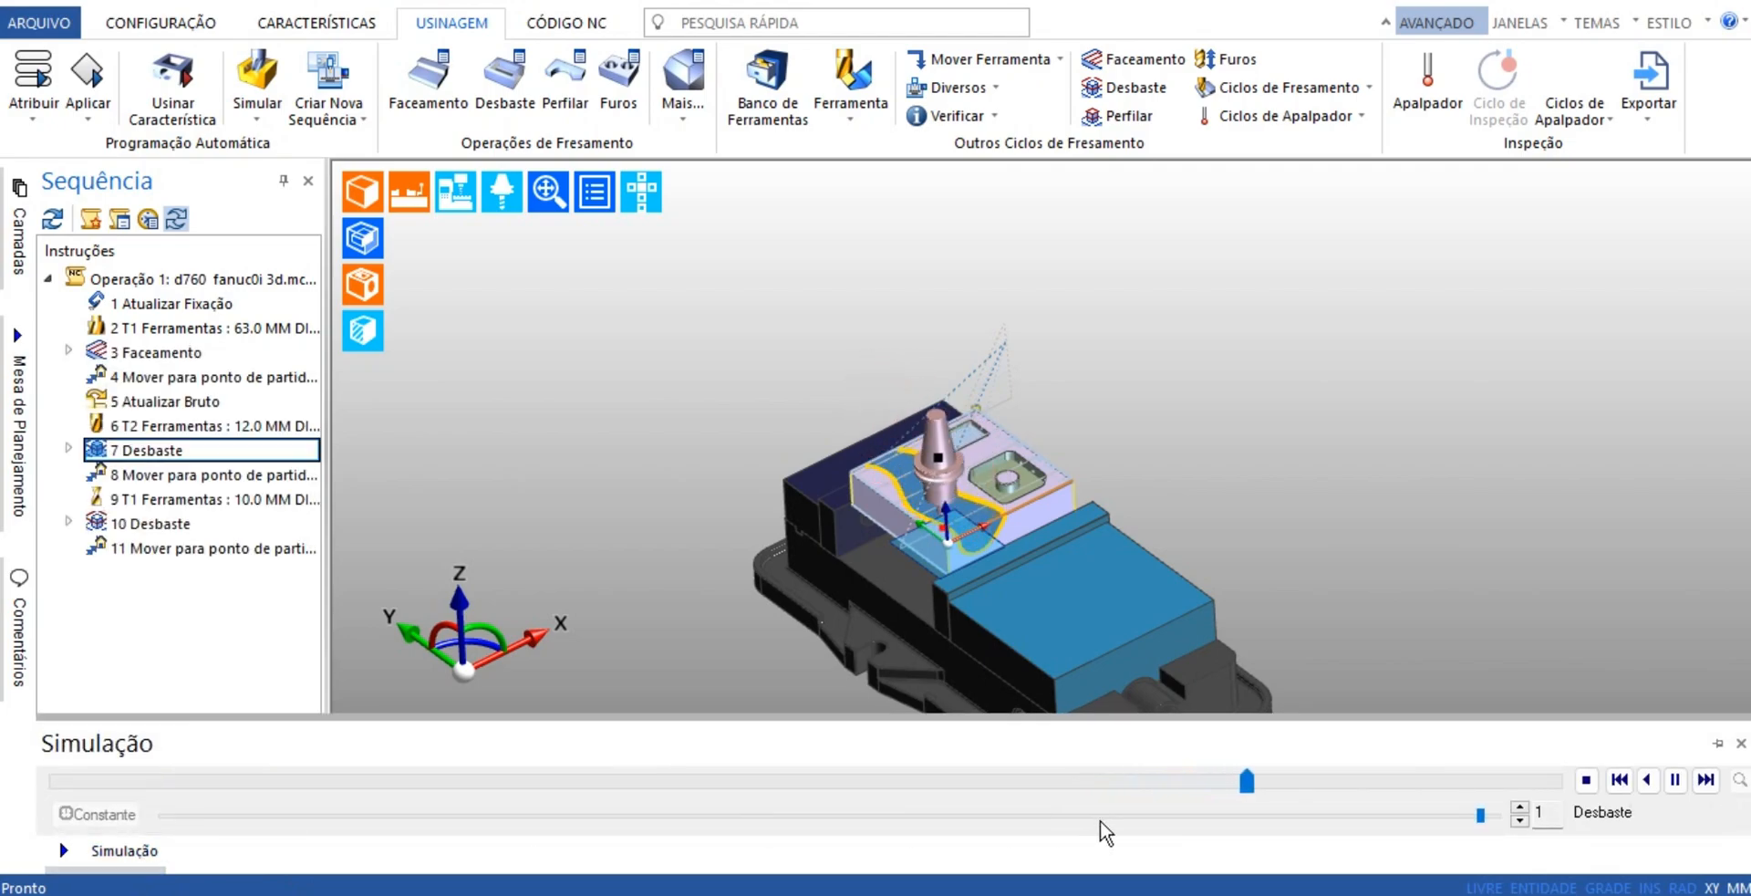